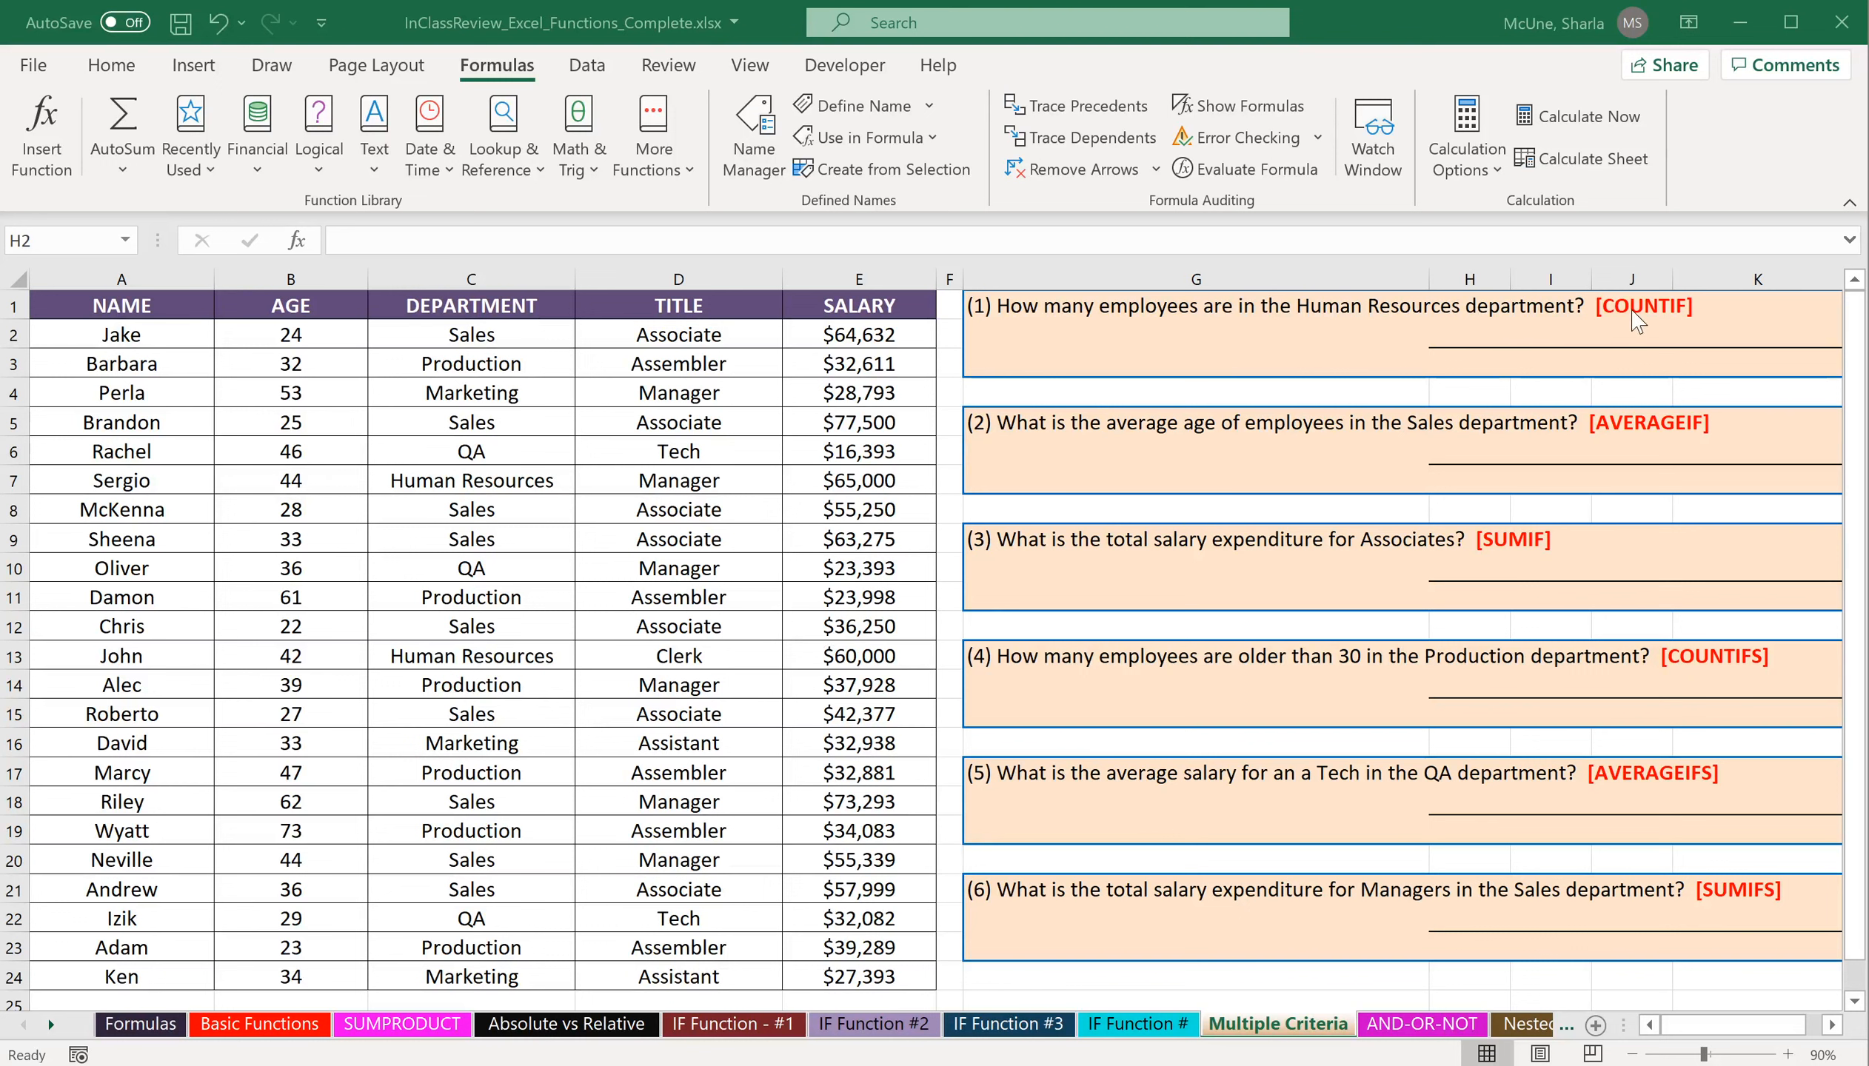
Insert the COUNTIF function in cell H2 under question 1, searching for it by name.
left_click(1490, 345)
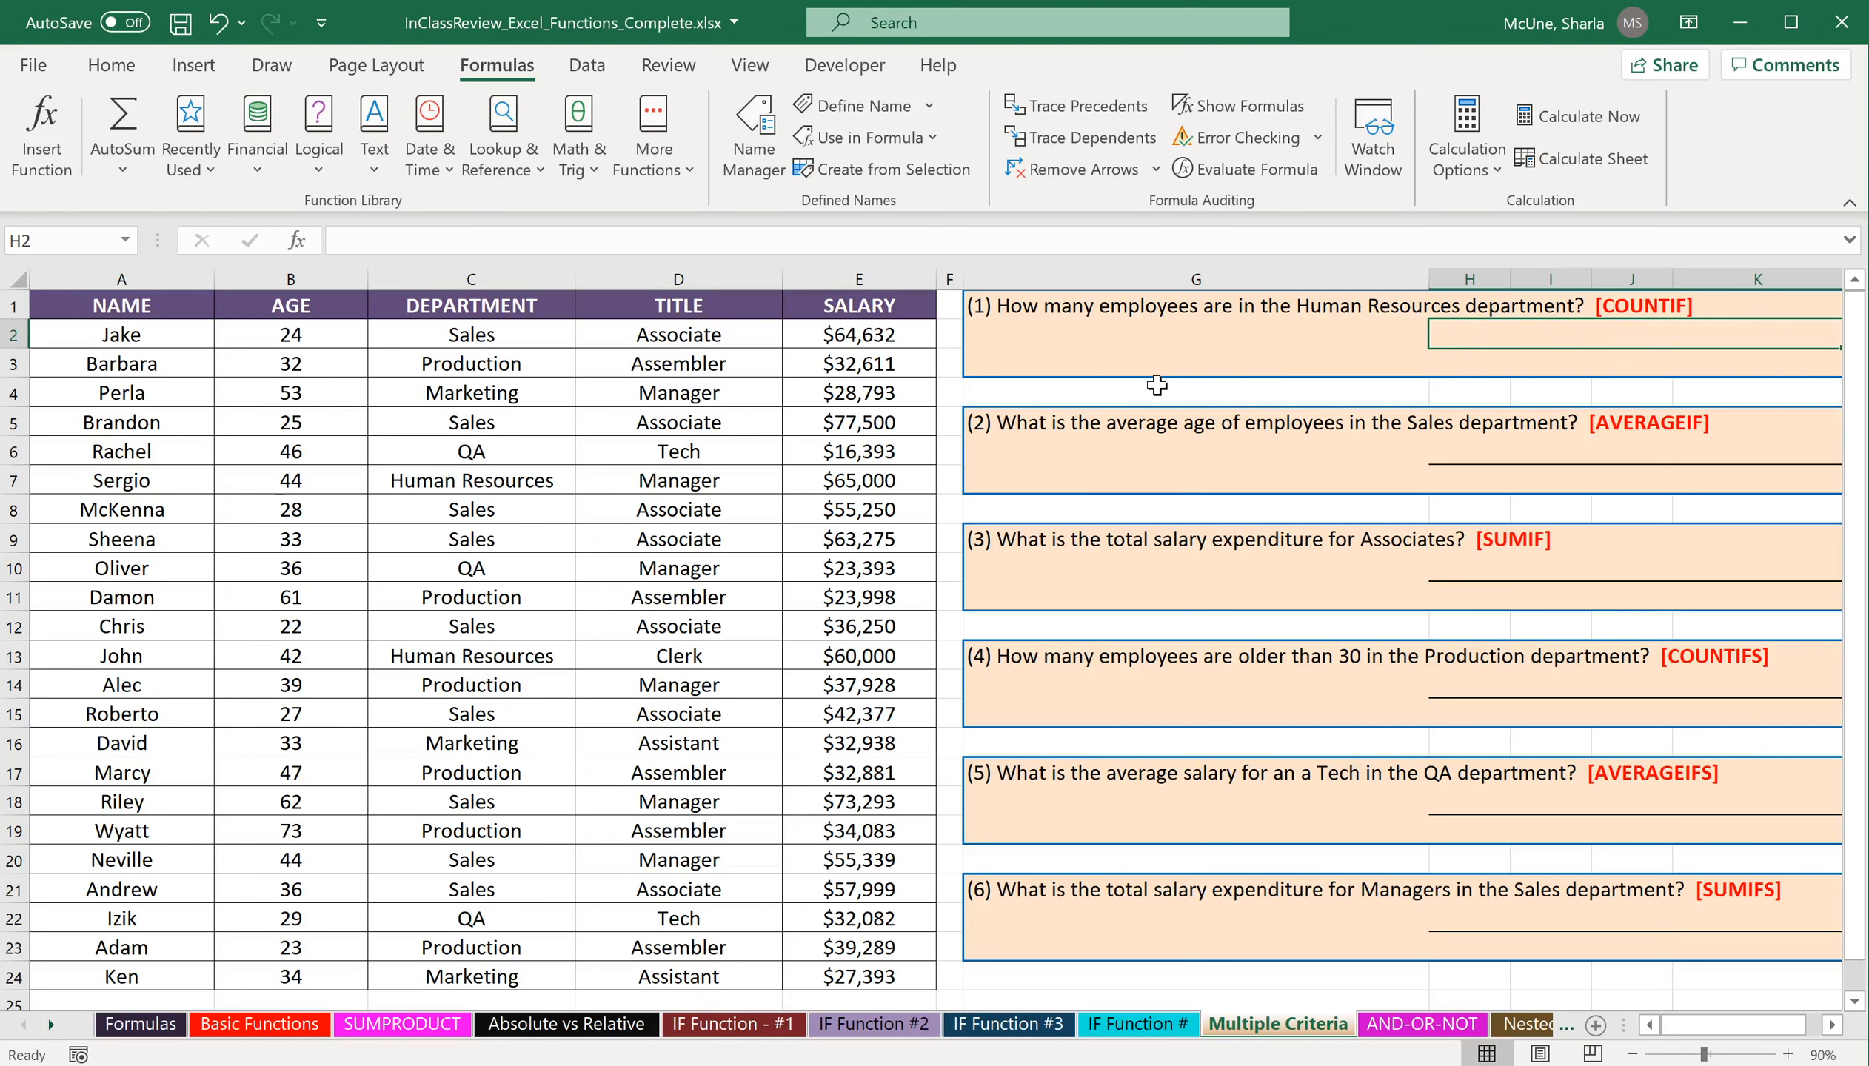
left_click(31, 148)
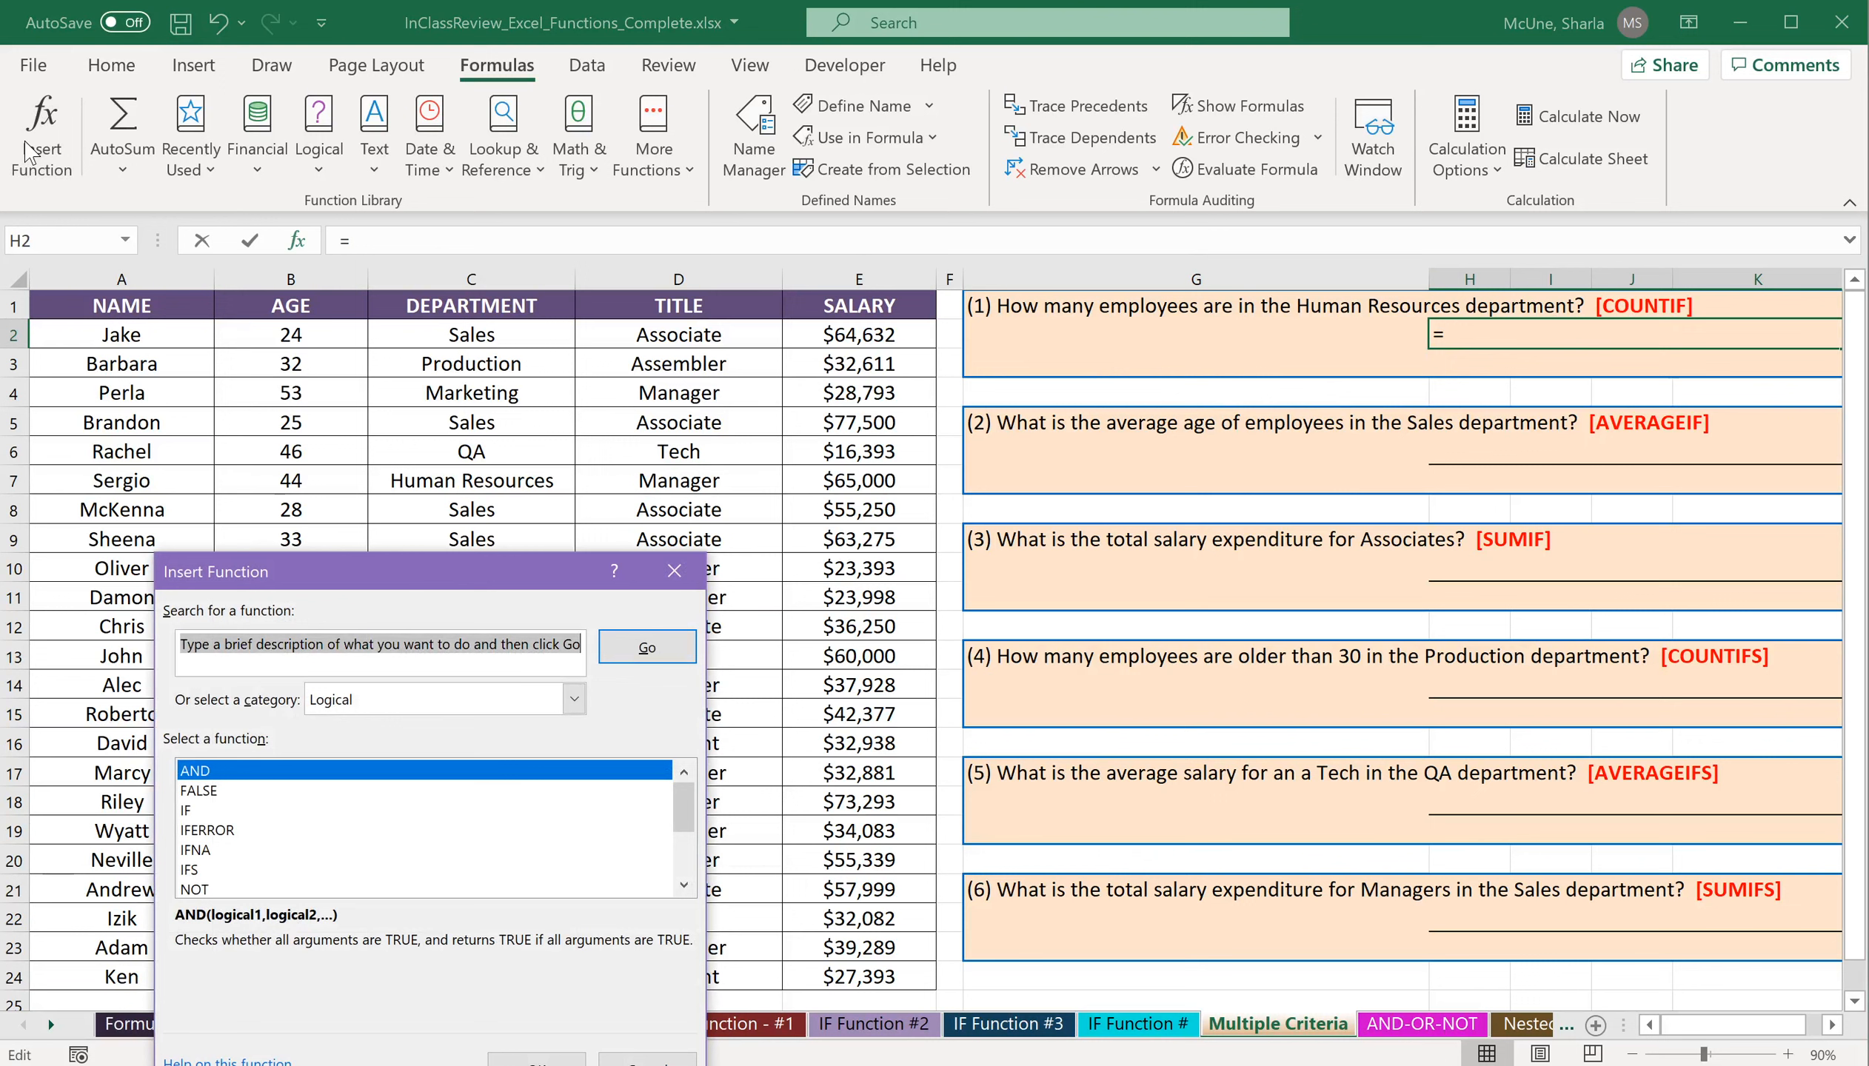
type("countif")
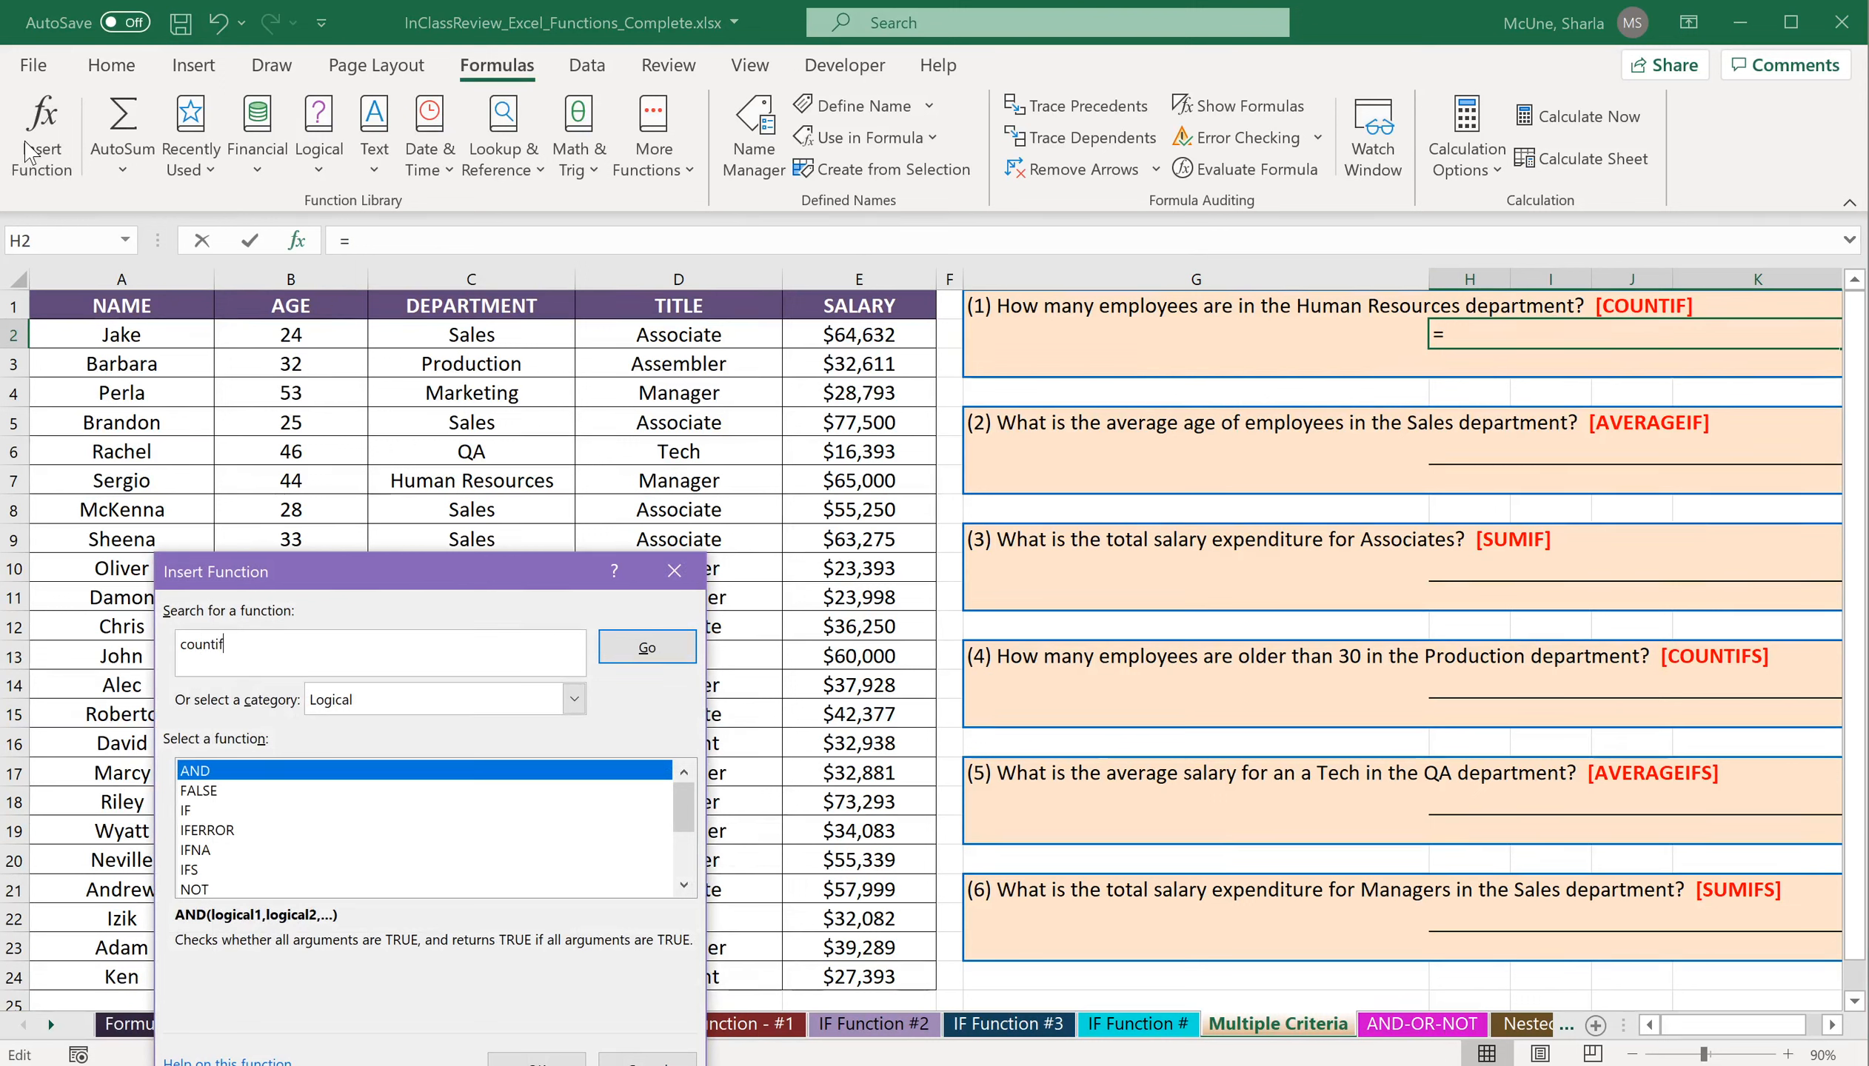
key("Return")
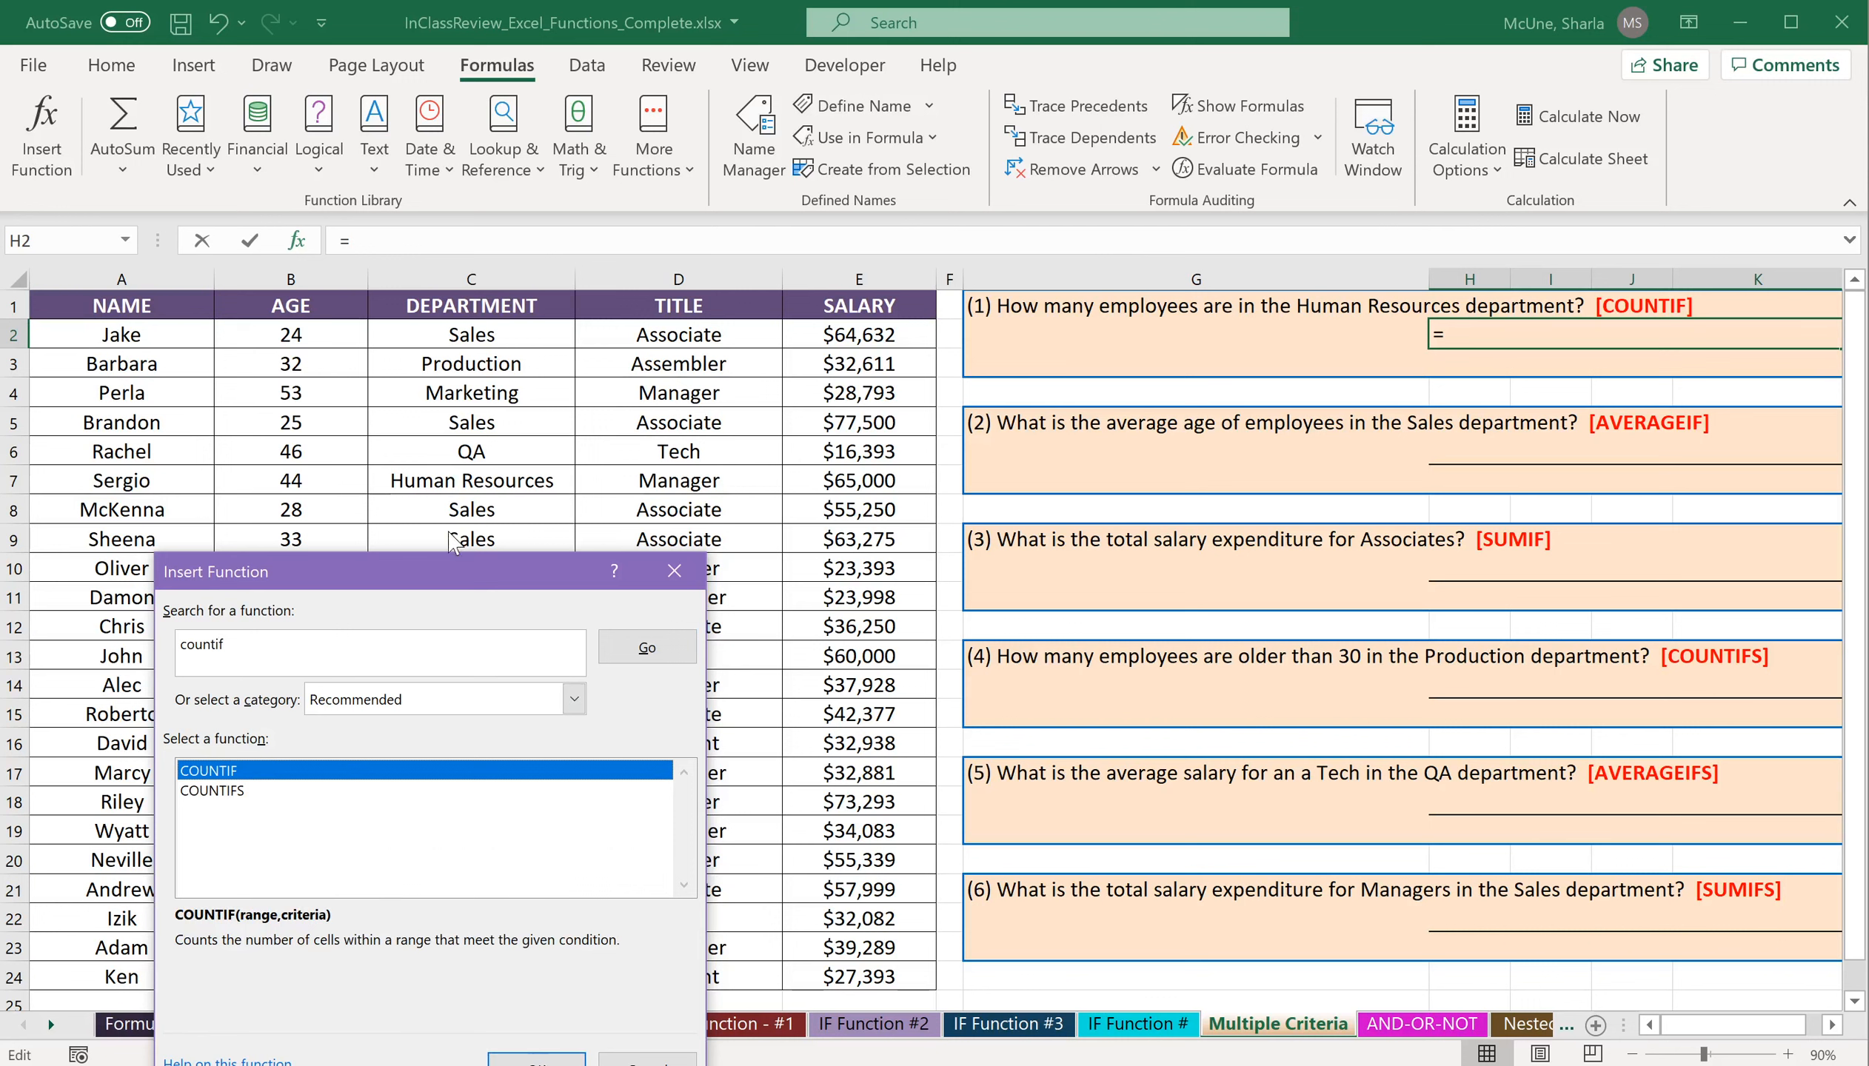
left_click_drag(439, 586, 444, 530)
left_click(548, 1015)
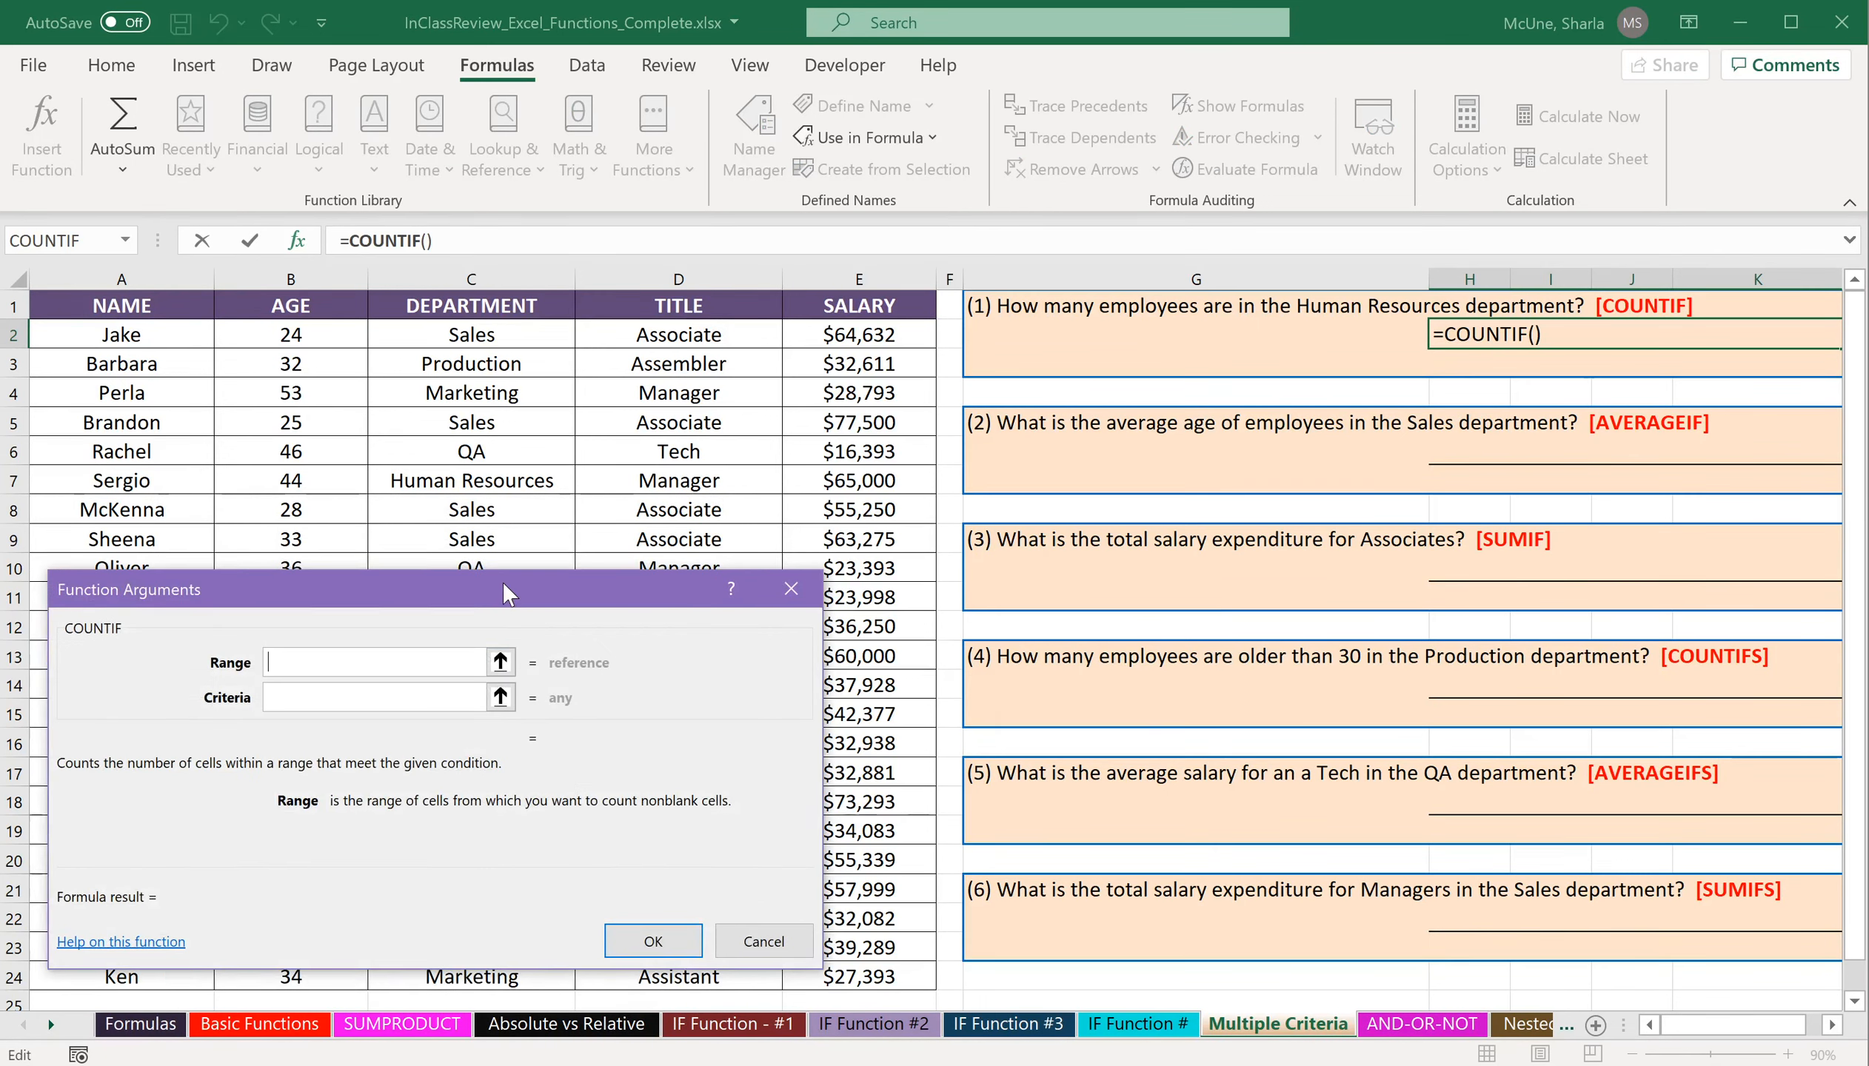
Complete the COUNTIF formula with range C2:C24 and criteria "Human Resources".
left_click_drag(502, 581, 1416, 508)
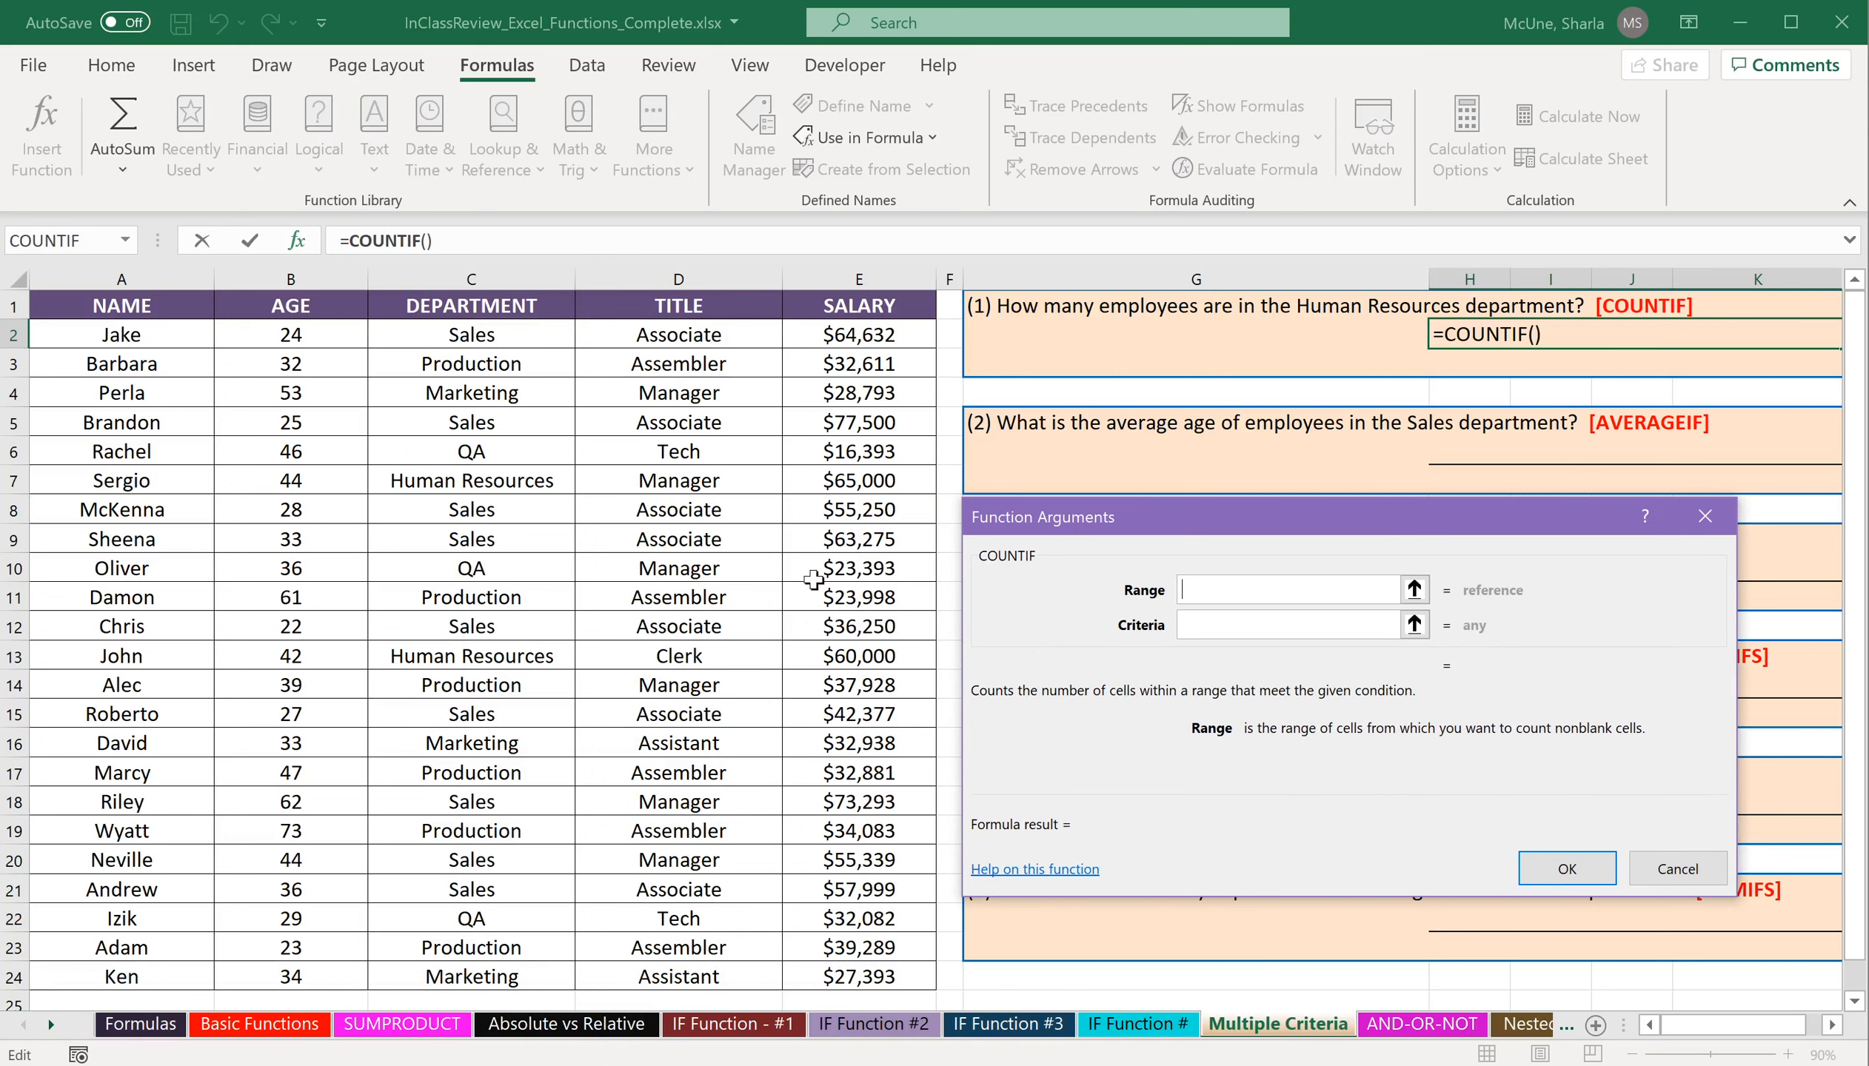
left_click(508, 338)
left_click_drag(507, 338, 523, 803)
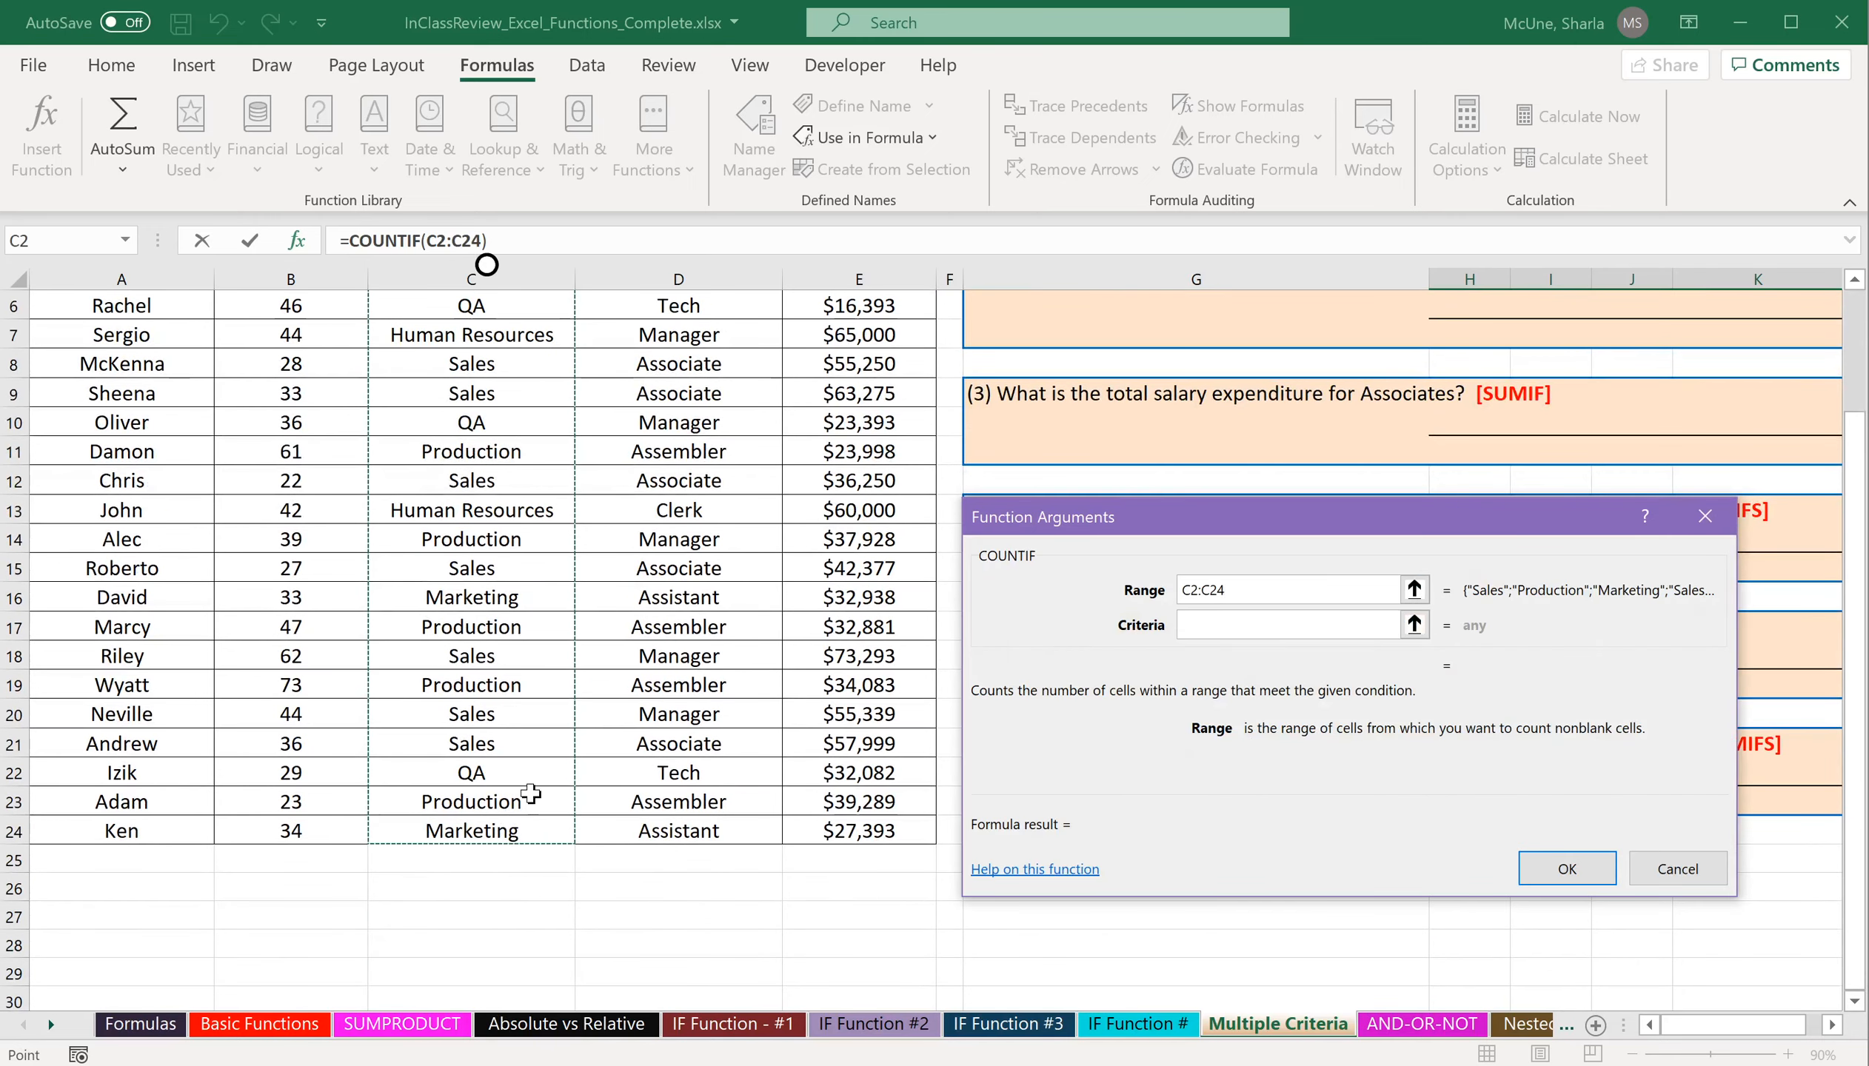
scroll(526, 796, "up", 2)
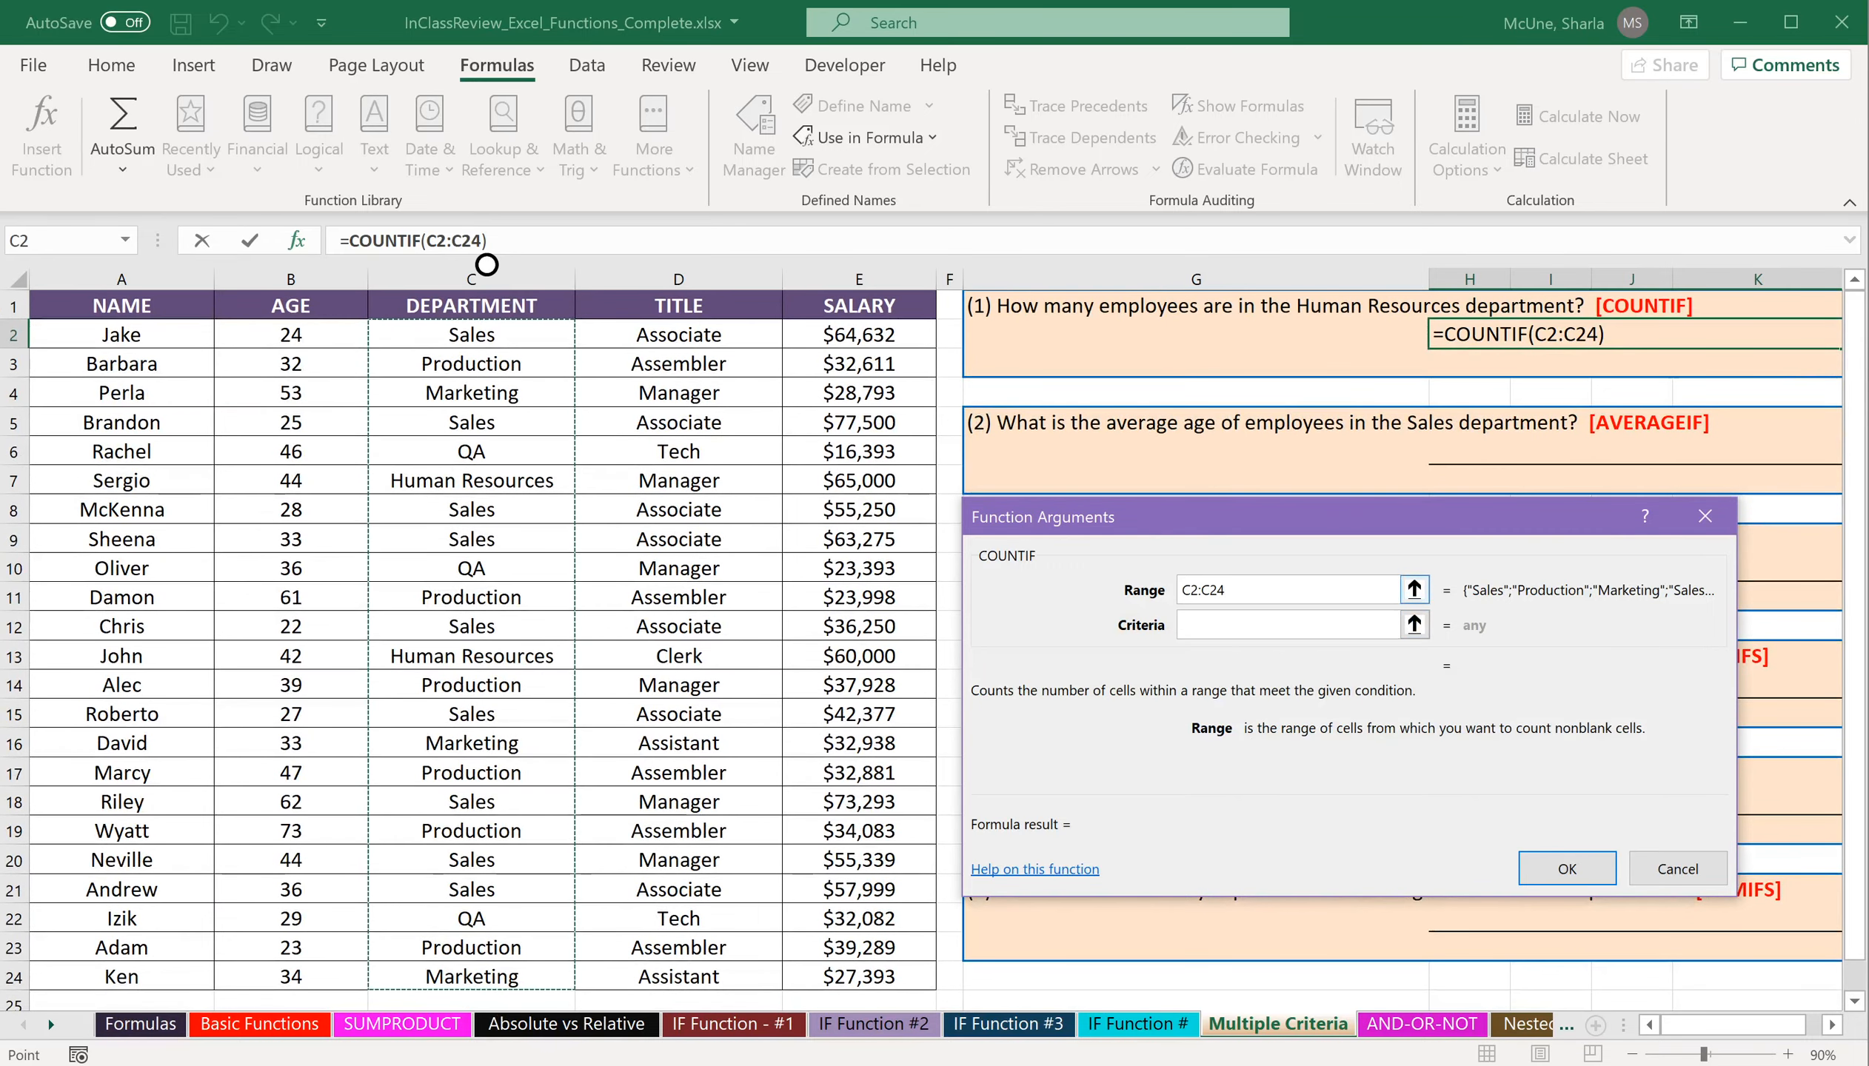
left_click(1243, 629)
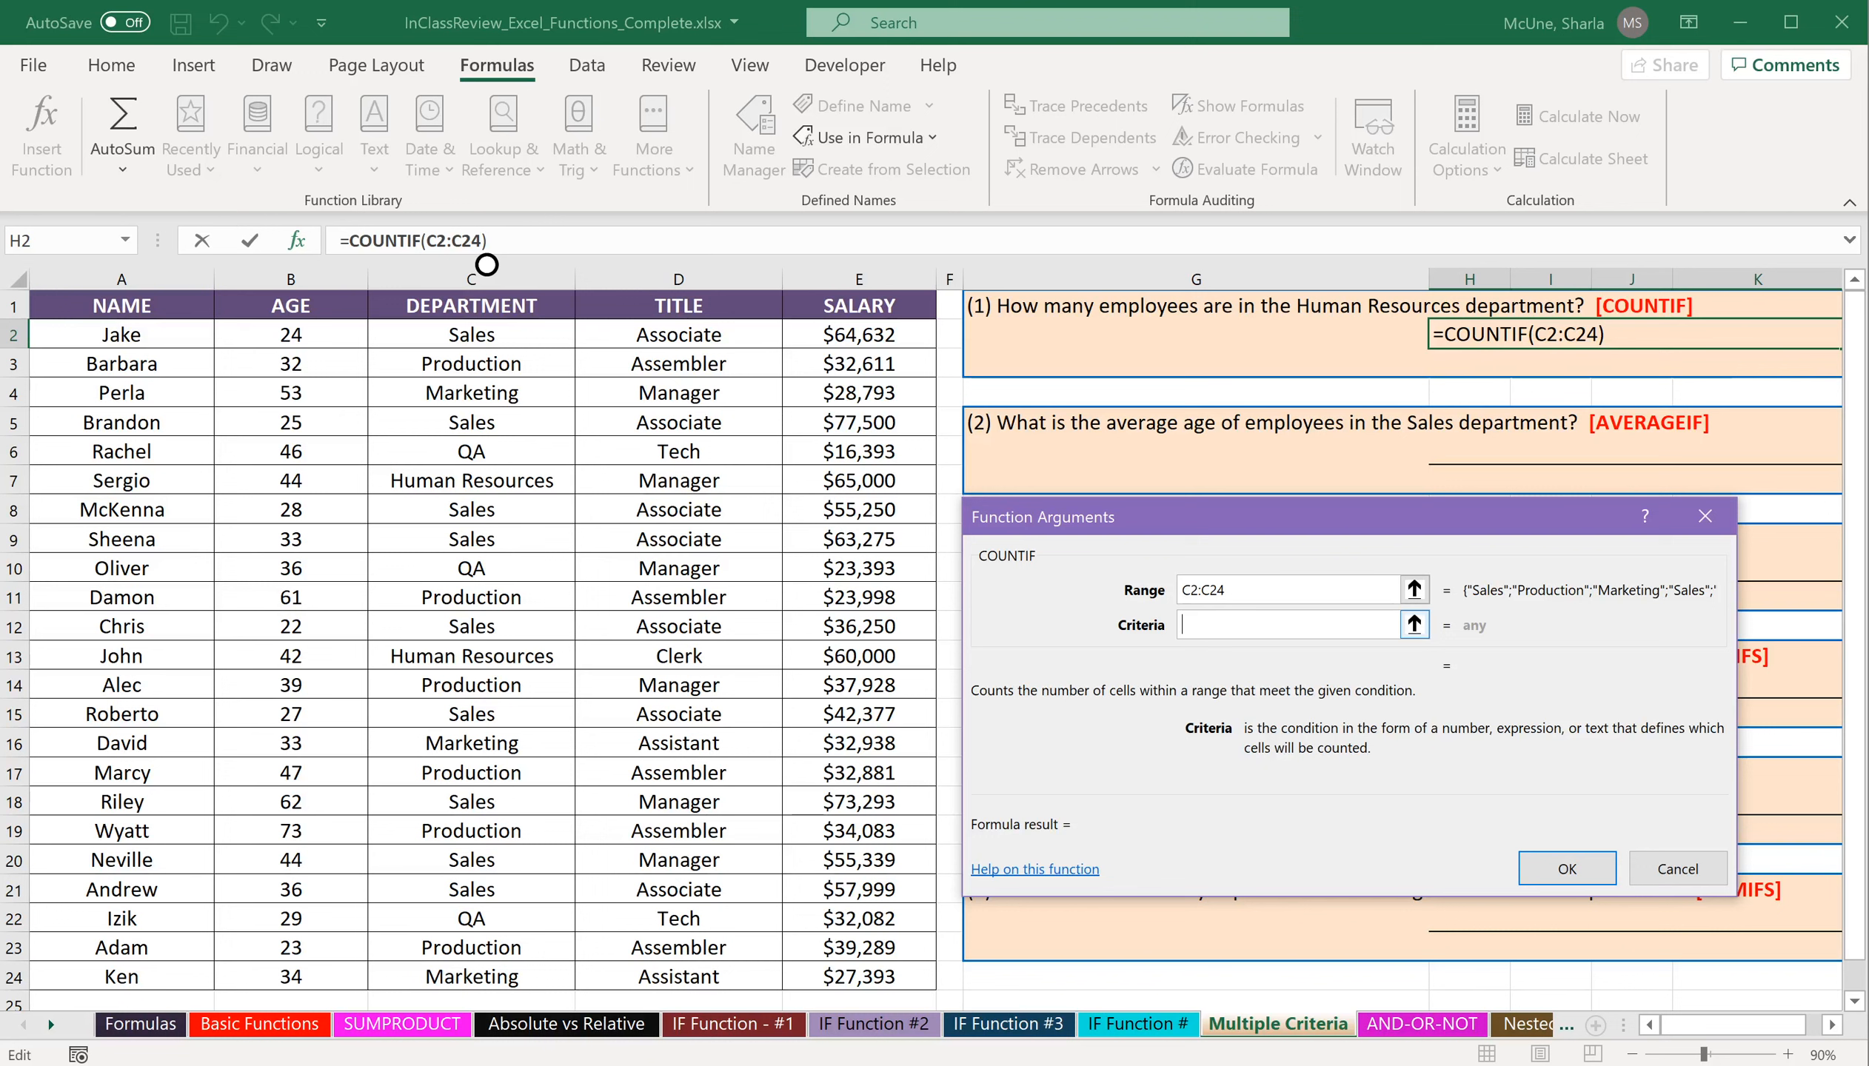
type("\"Human ")
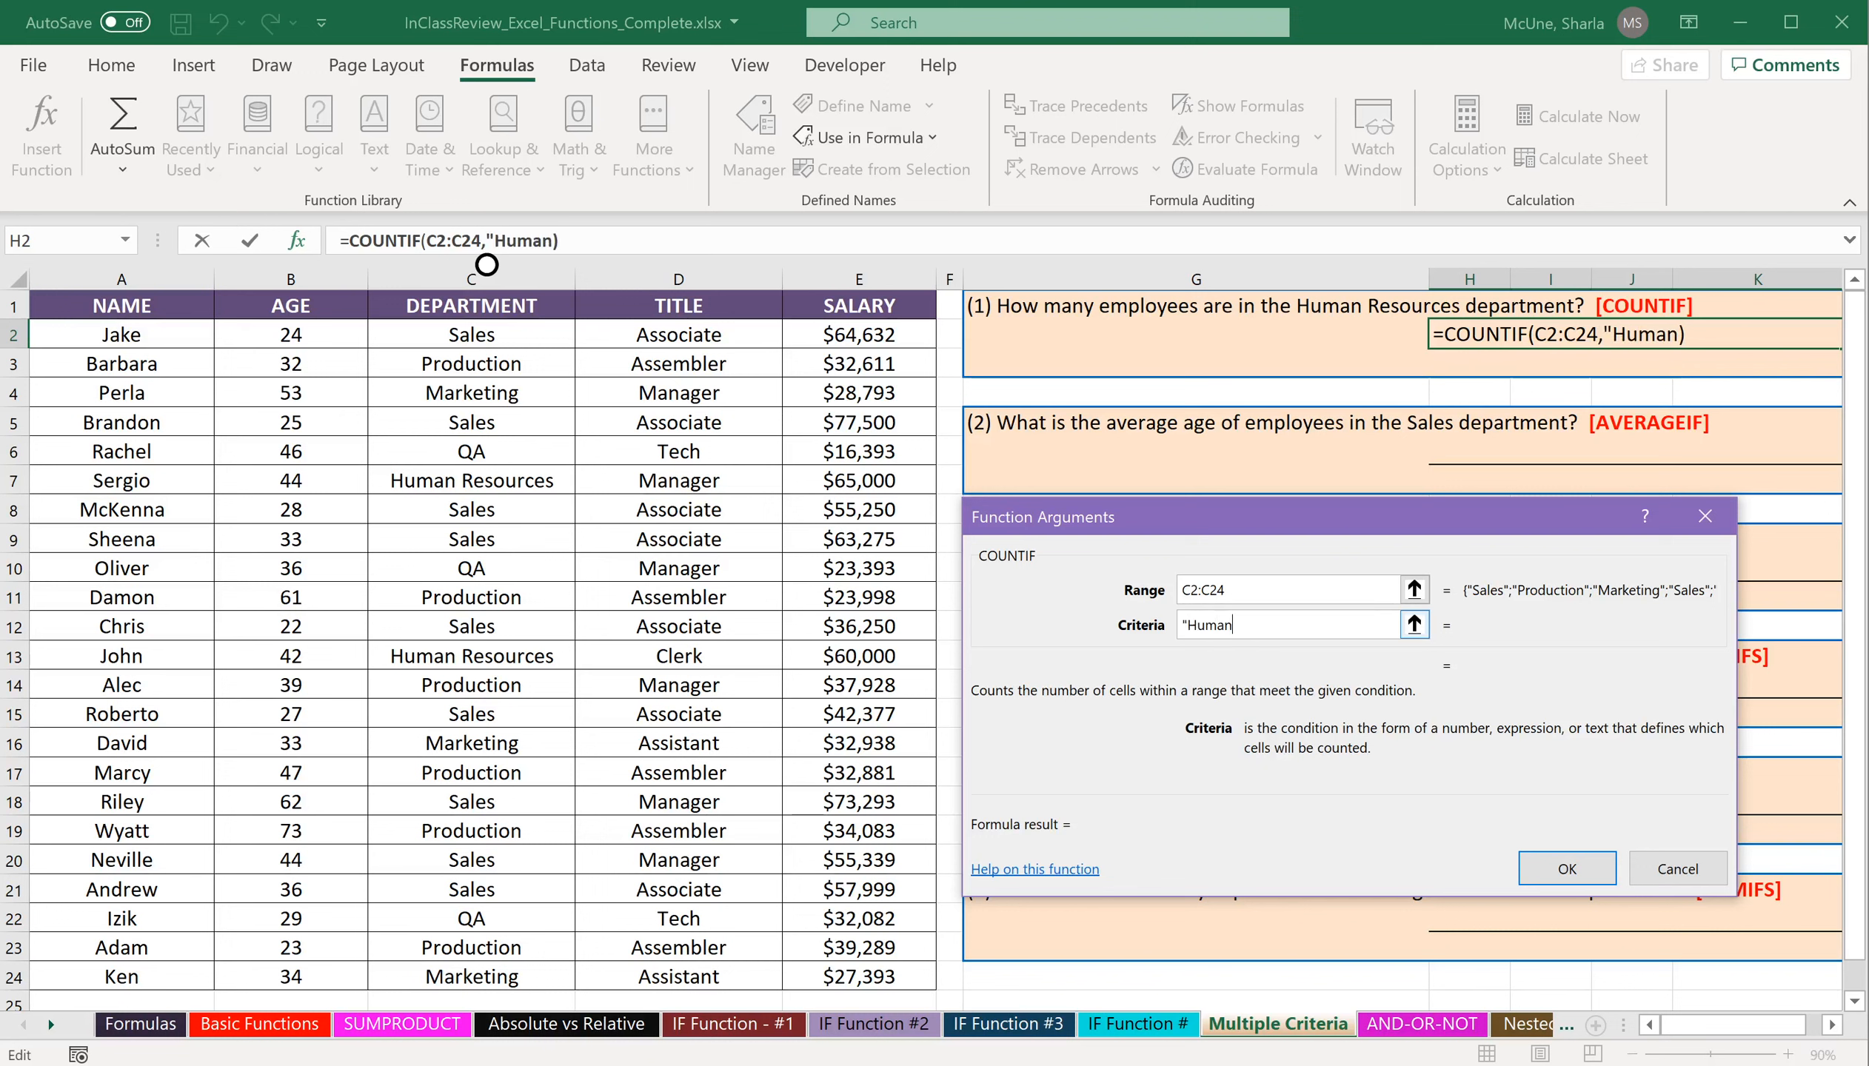
type("Resources\"")
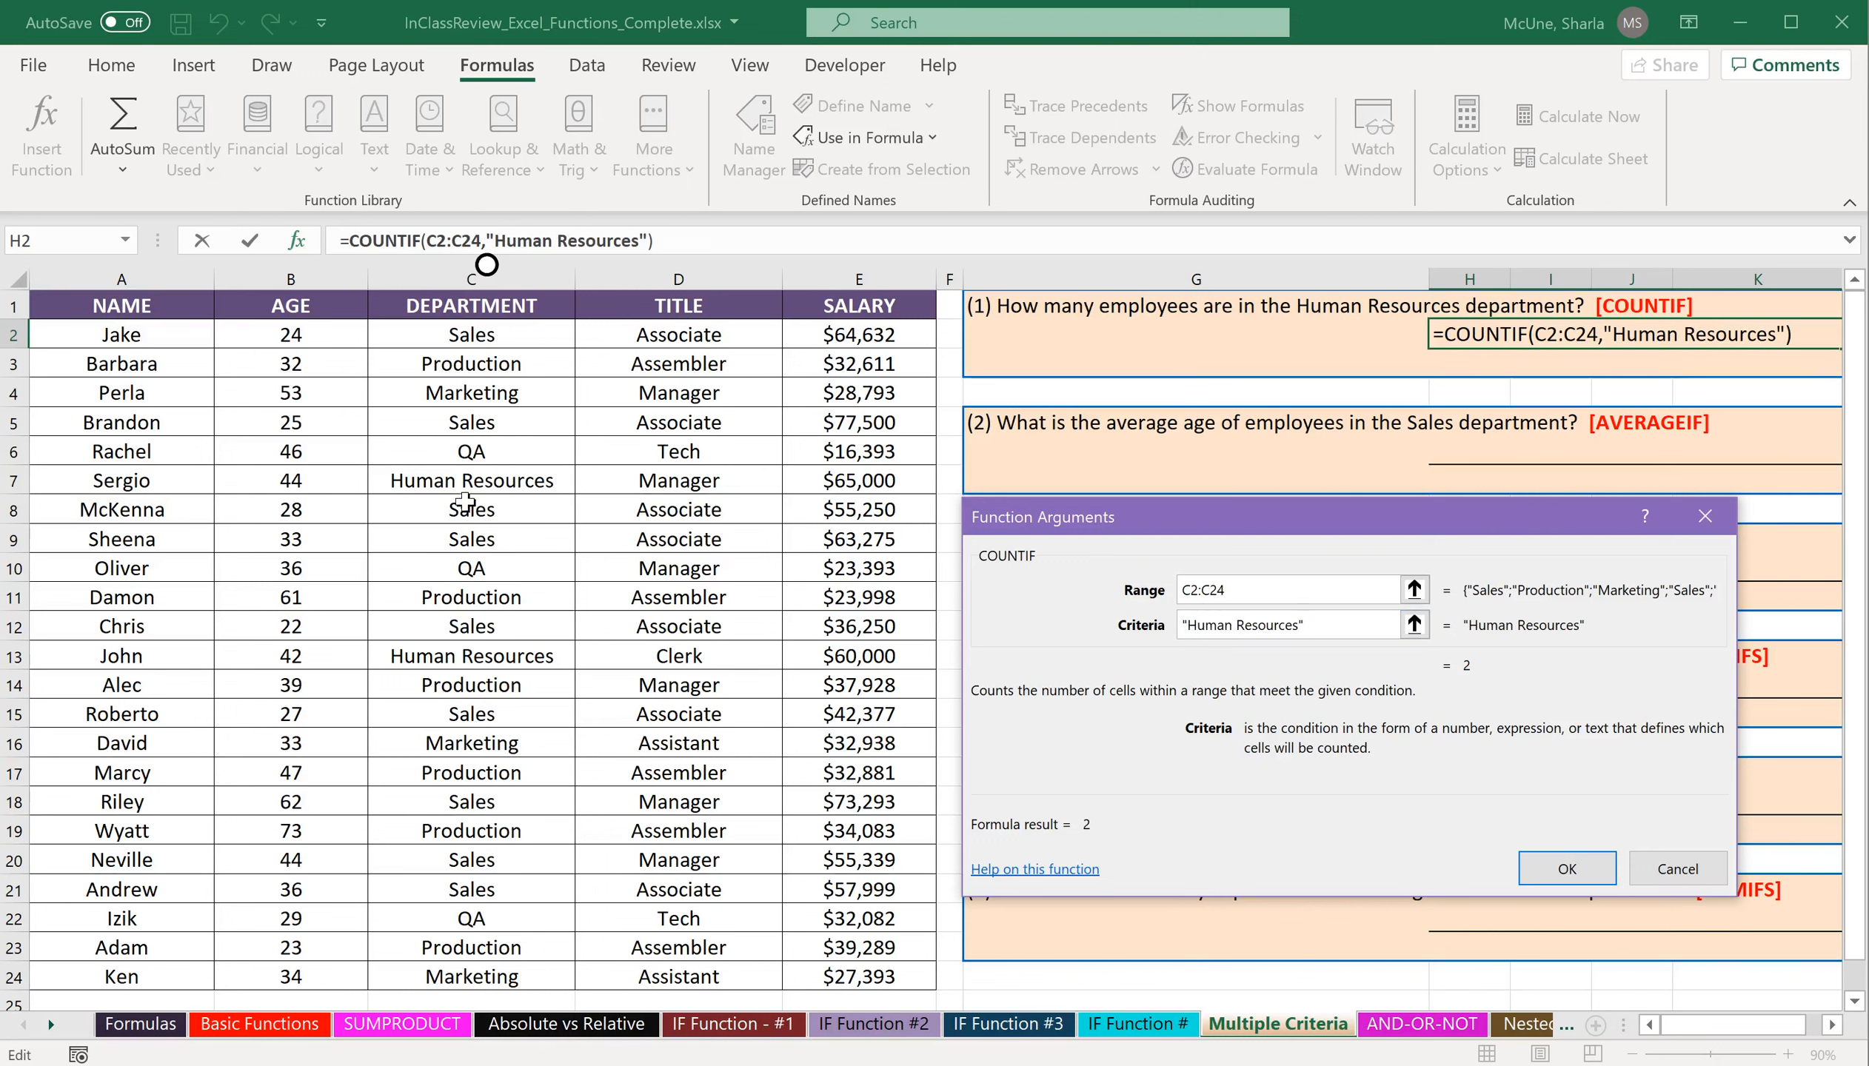
left_click(1566, 869)
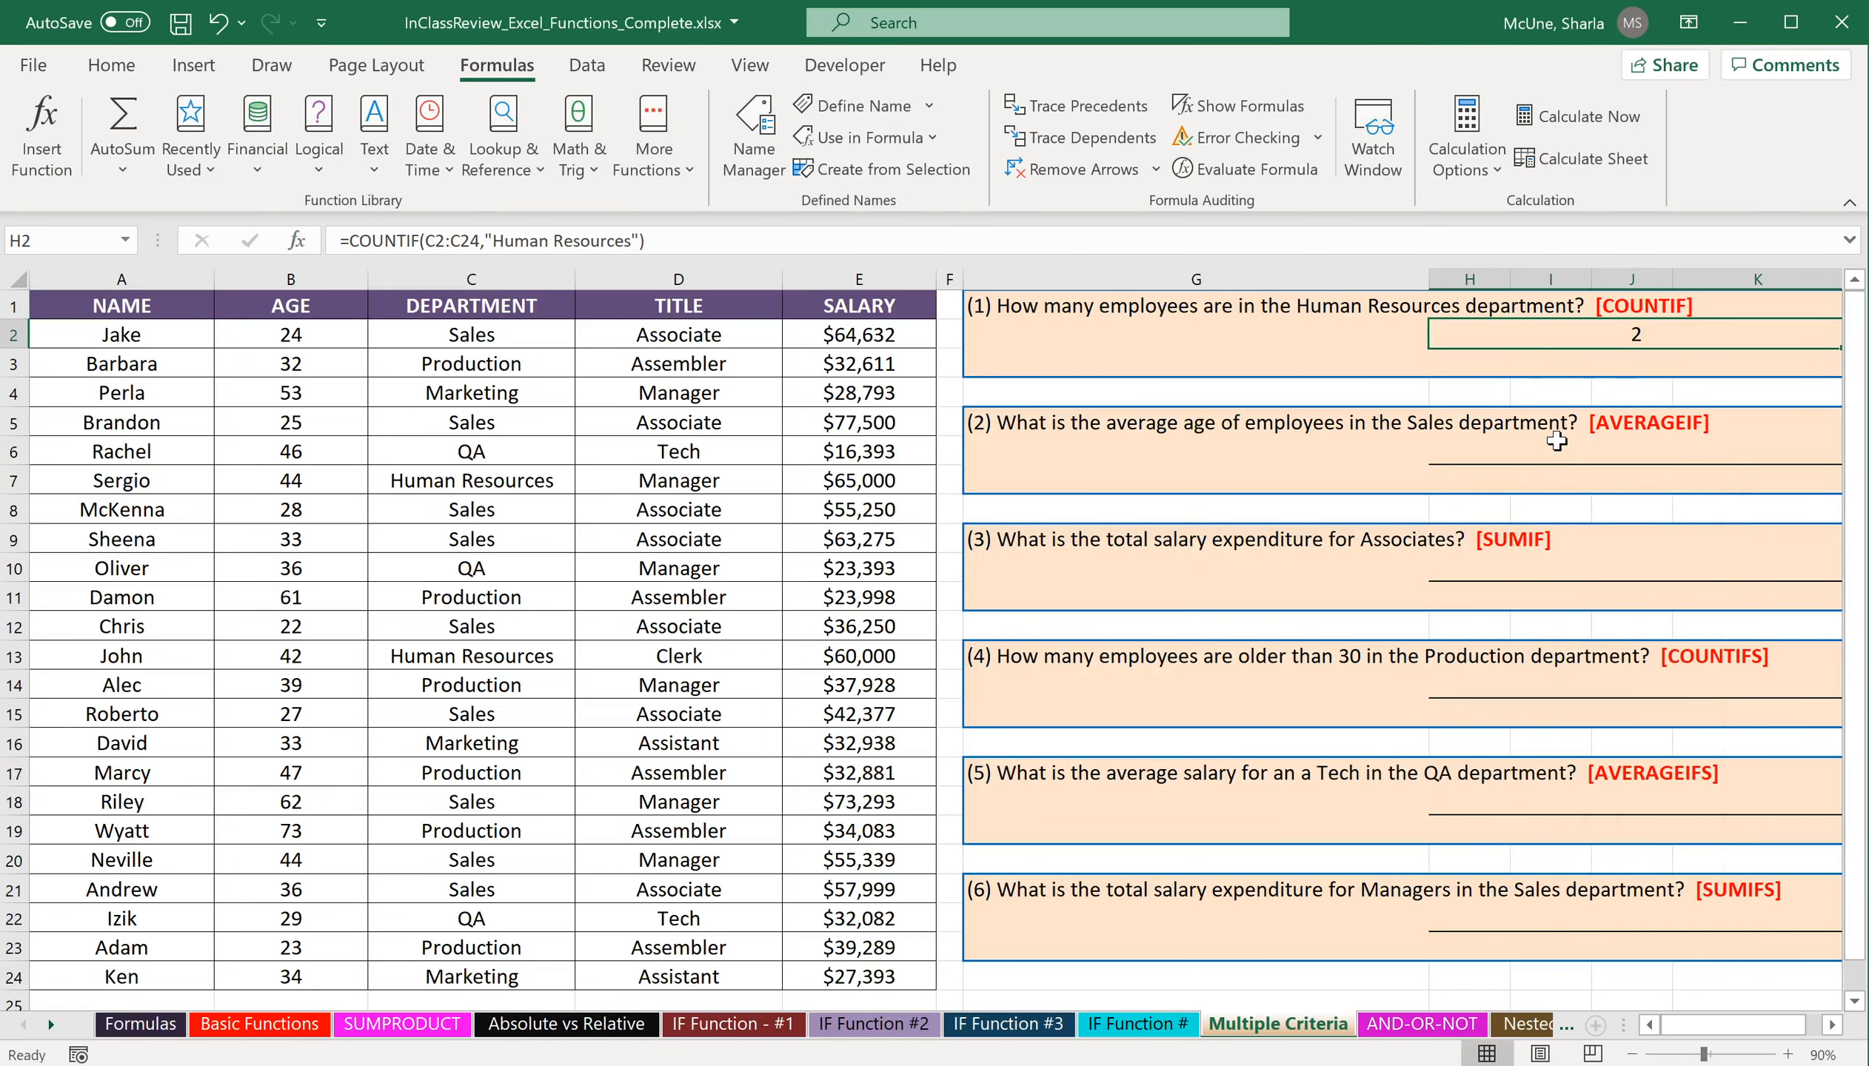
Insert the AVERAGEIF function in cell H6 under question 2, searching for it by name.
left_click(1505, 464)
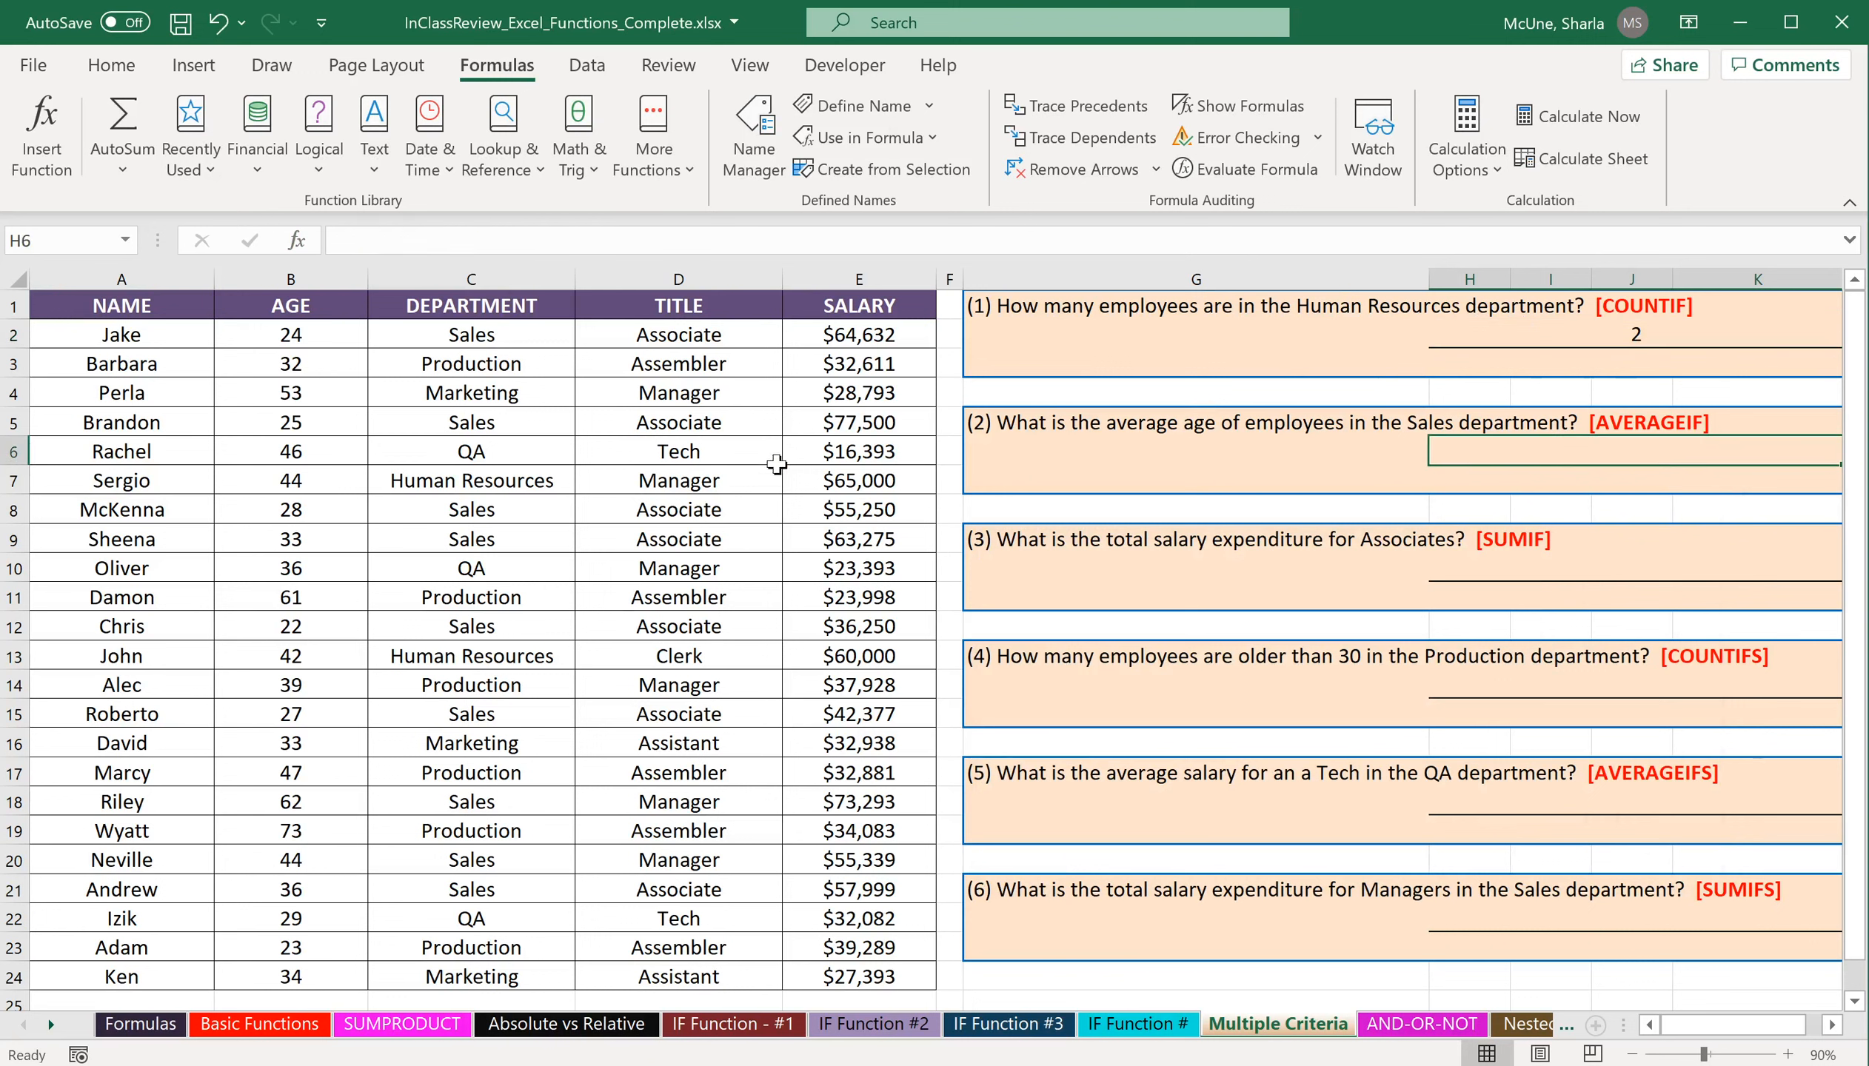
left_click(42, 133)
type("averageif")
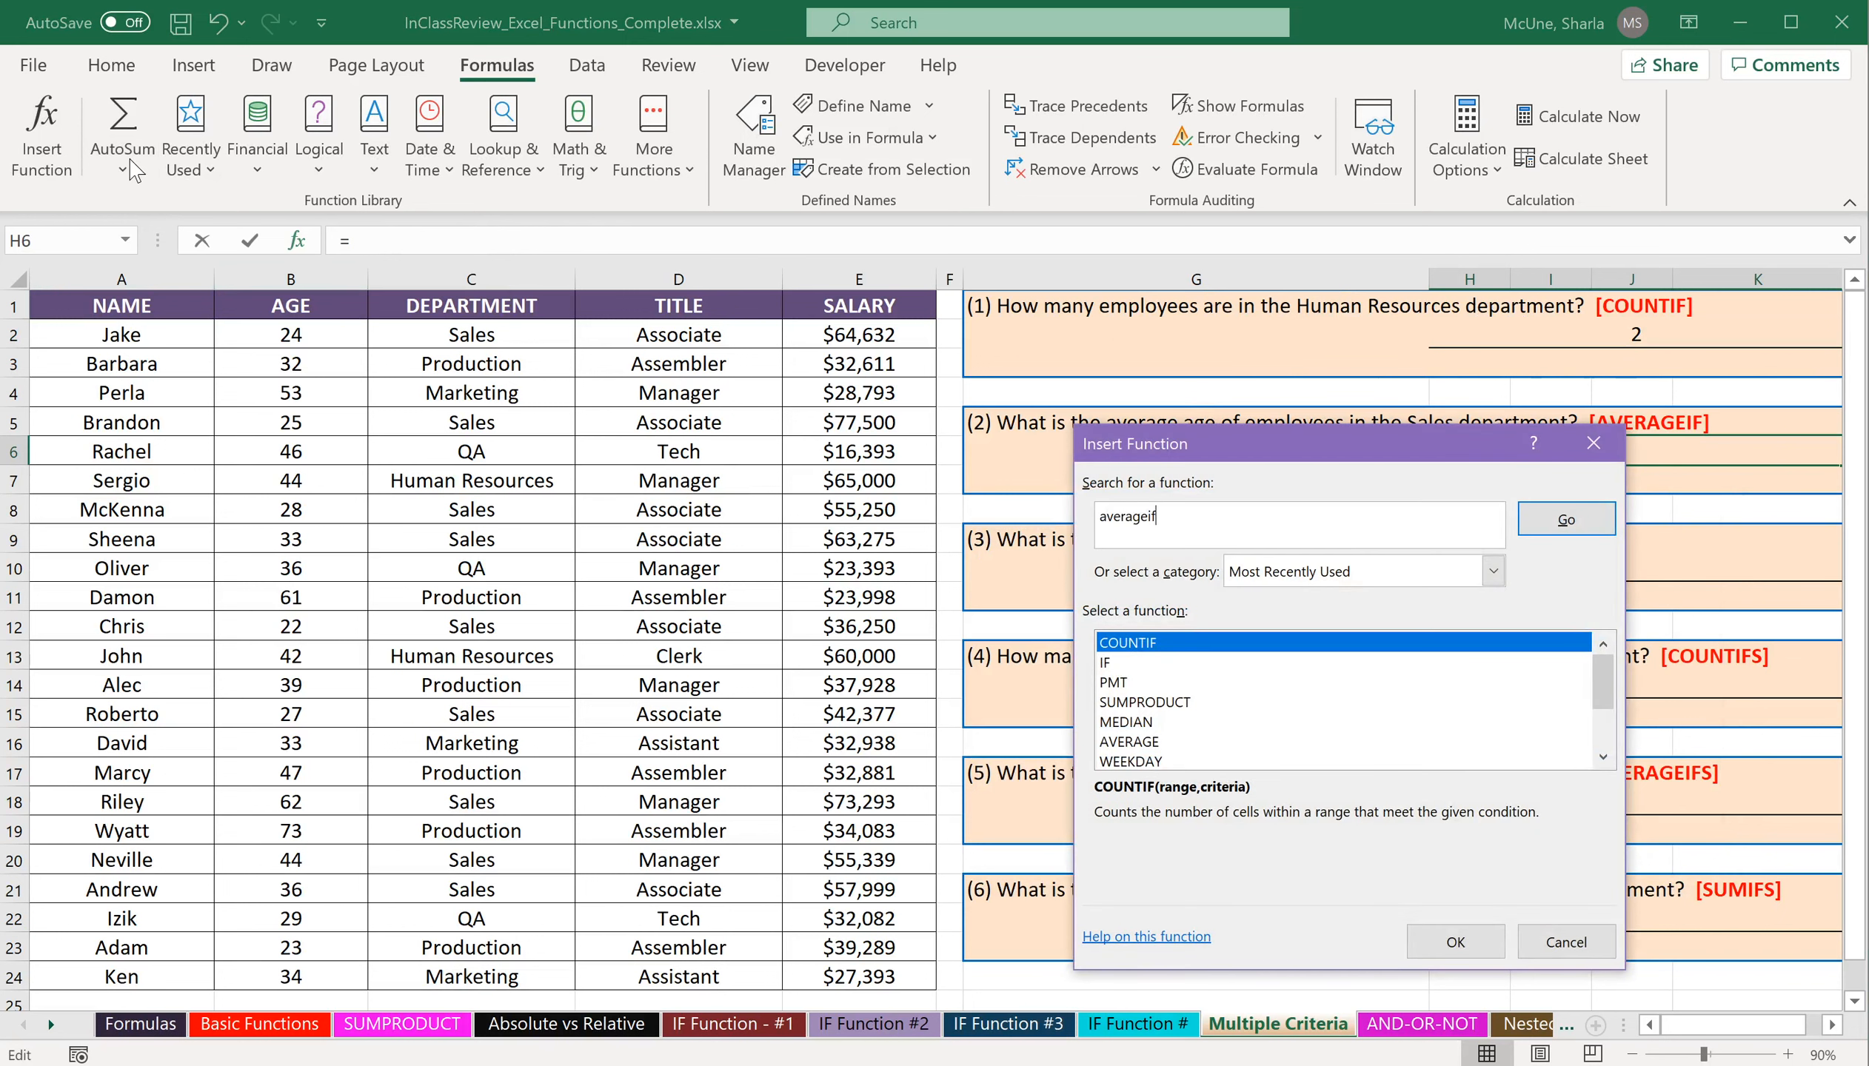
left_click(1522, 531)
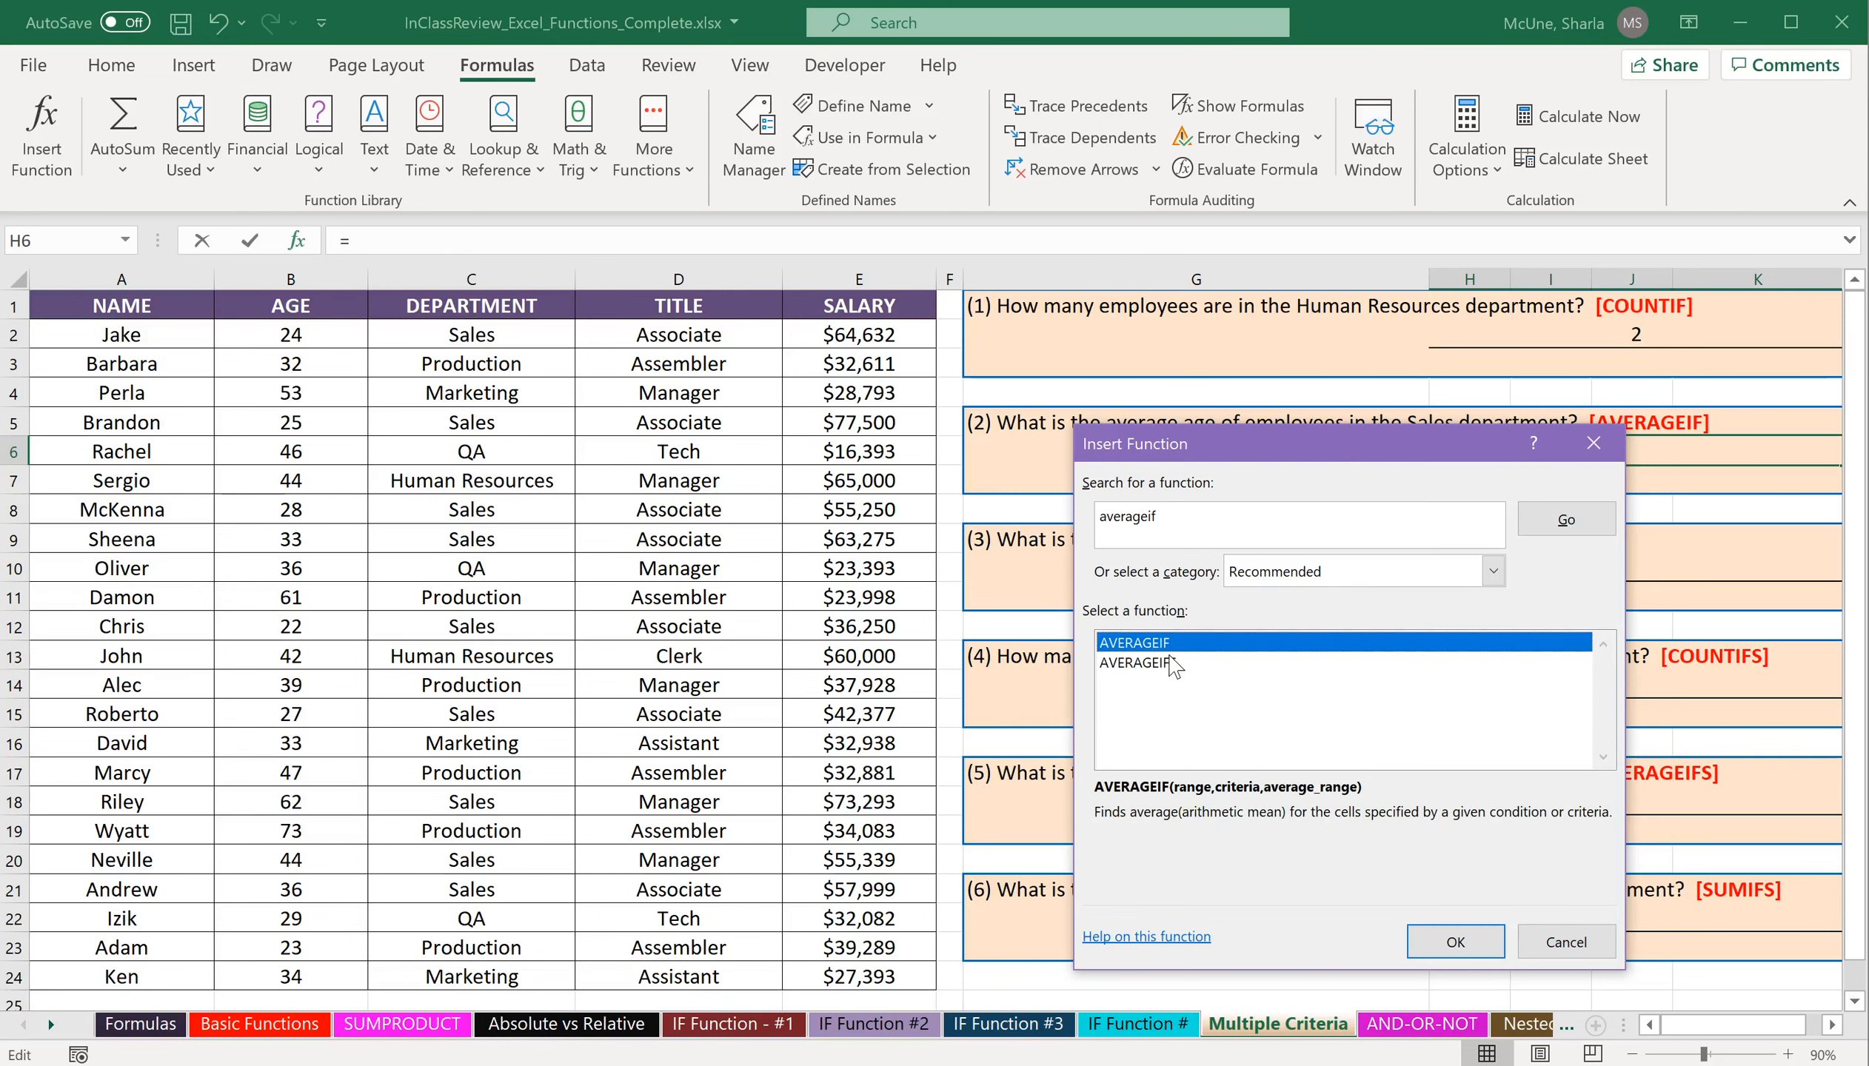
left_click(1462, 948)
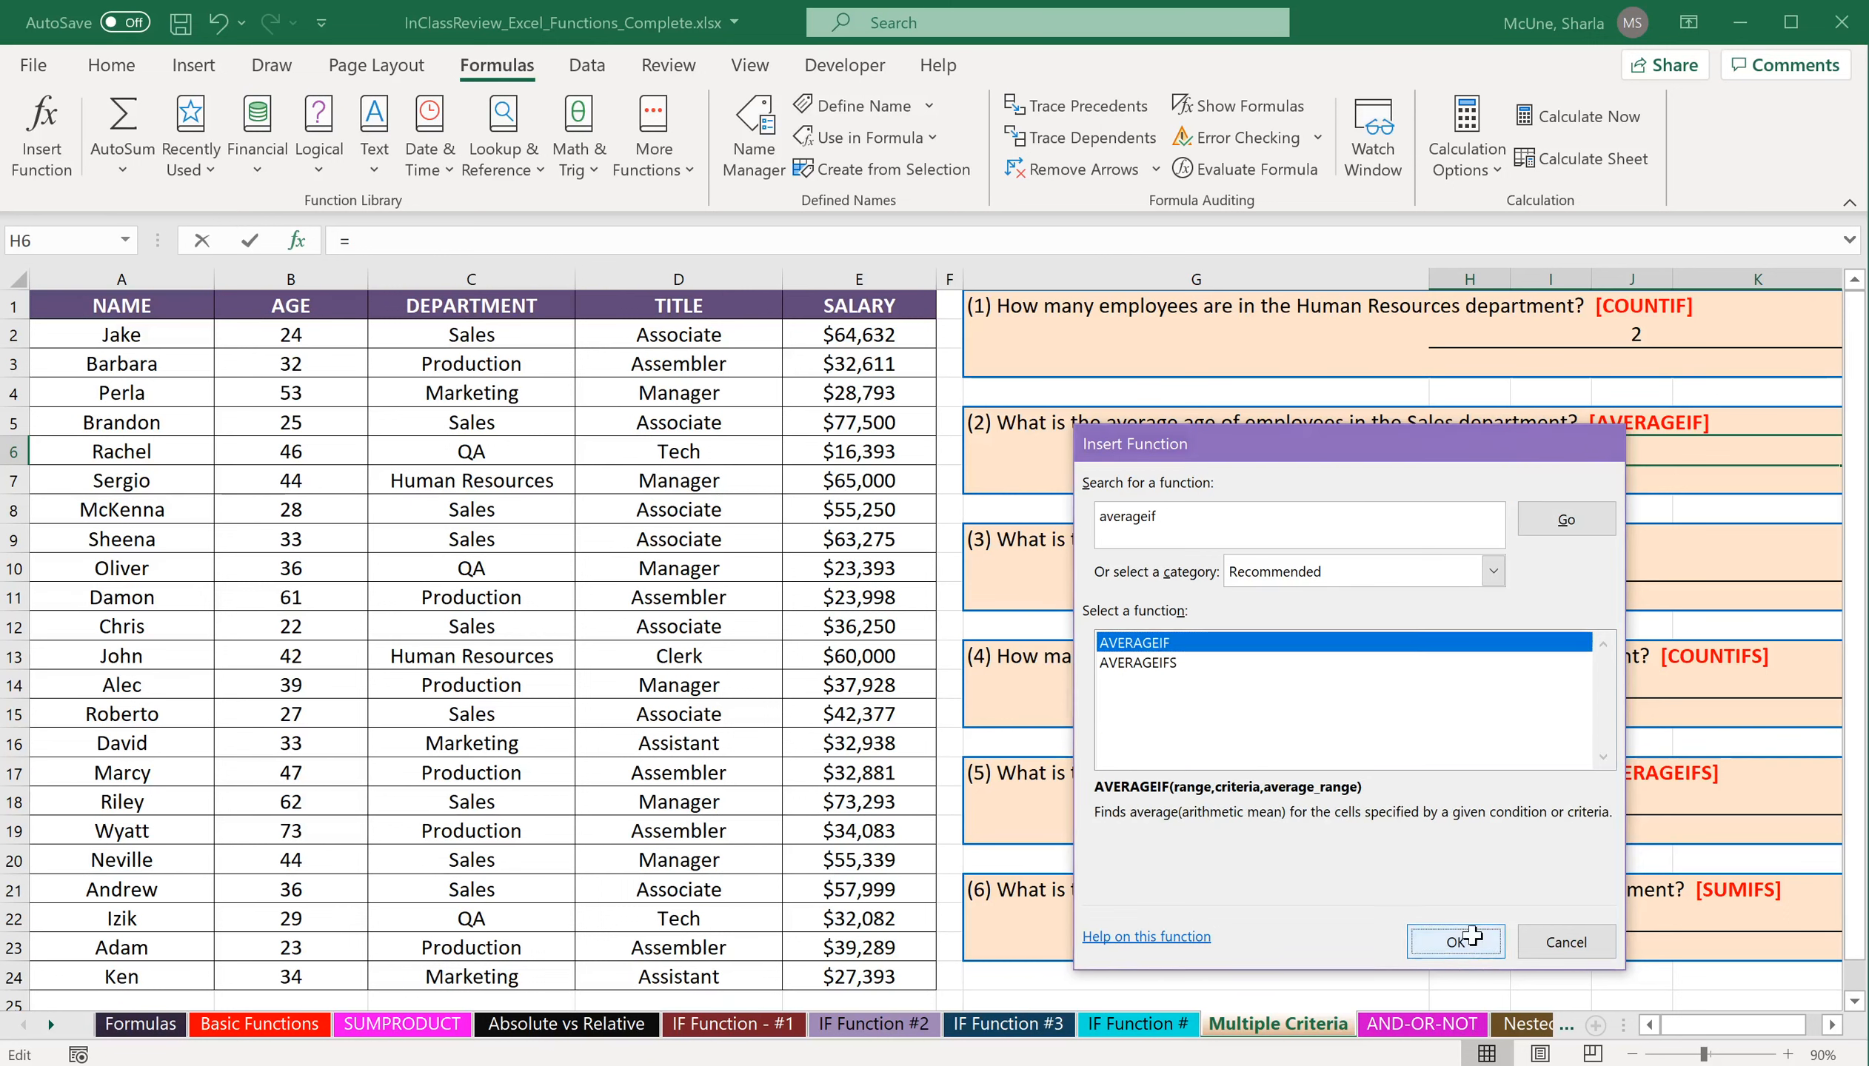
Complete the AVERAGEIF formula with range C2:C24, criteria "Sales" and average range B2:B24.
left_click_drag(1304, 514, 1283, 645)
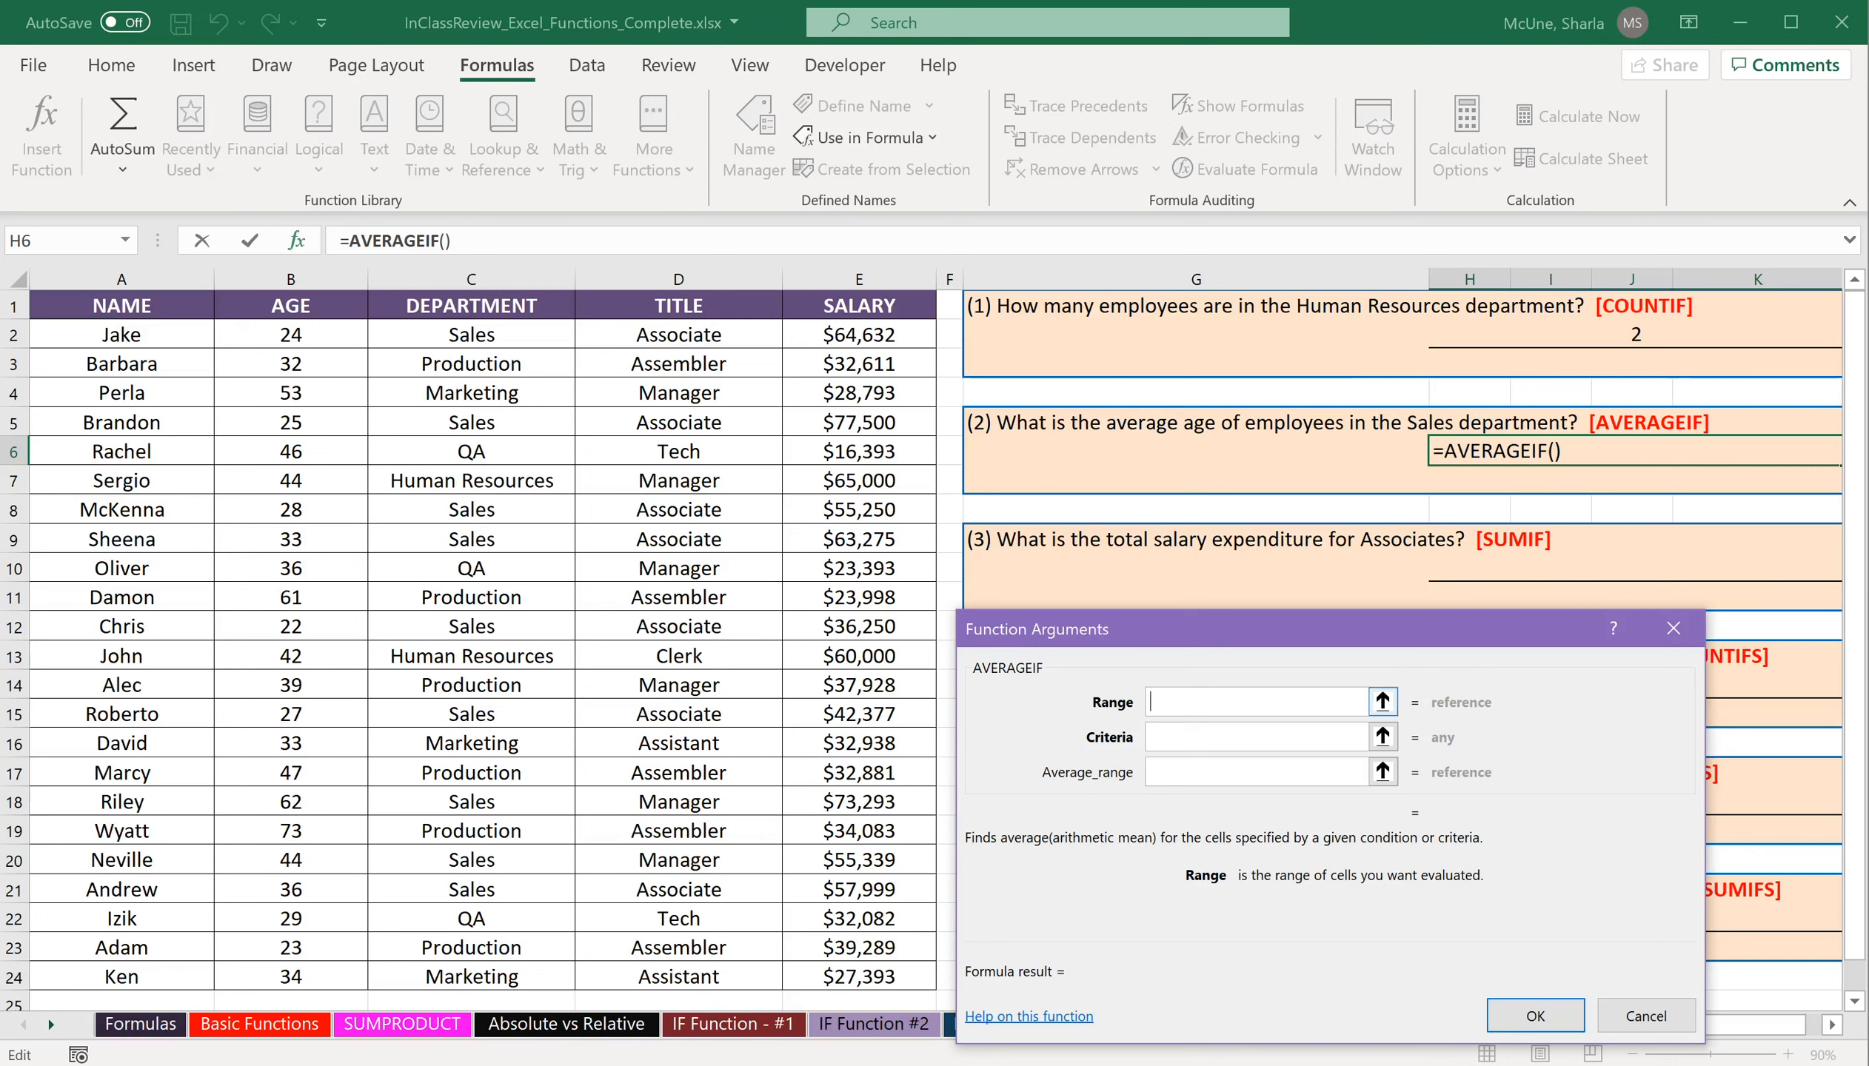
left_click_drag(510, 337, 525, 994)
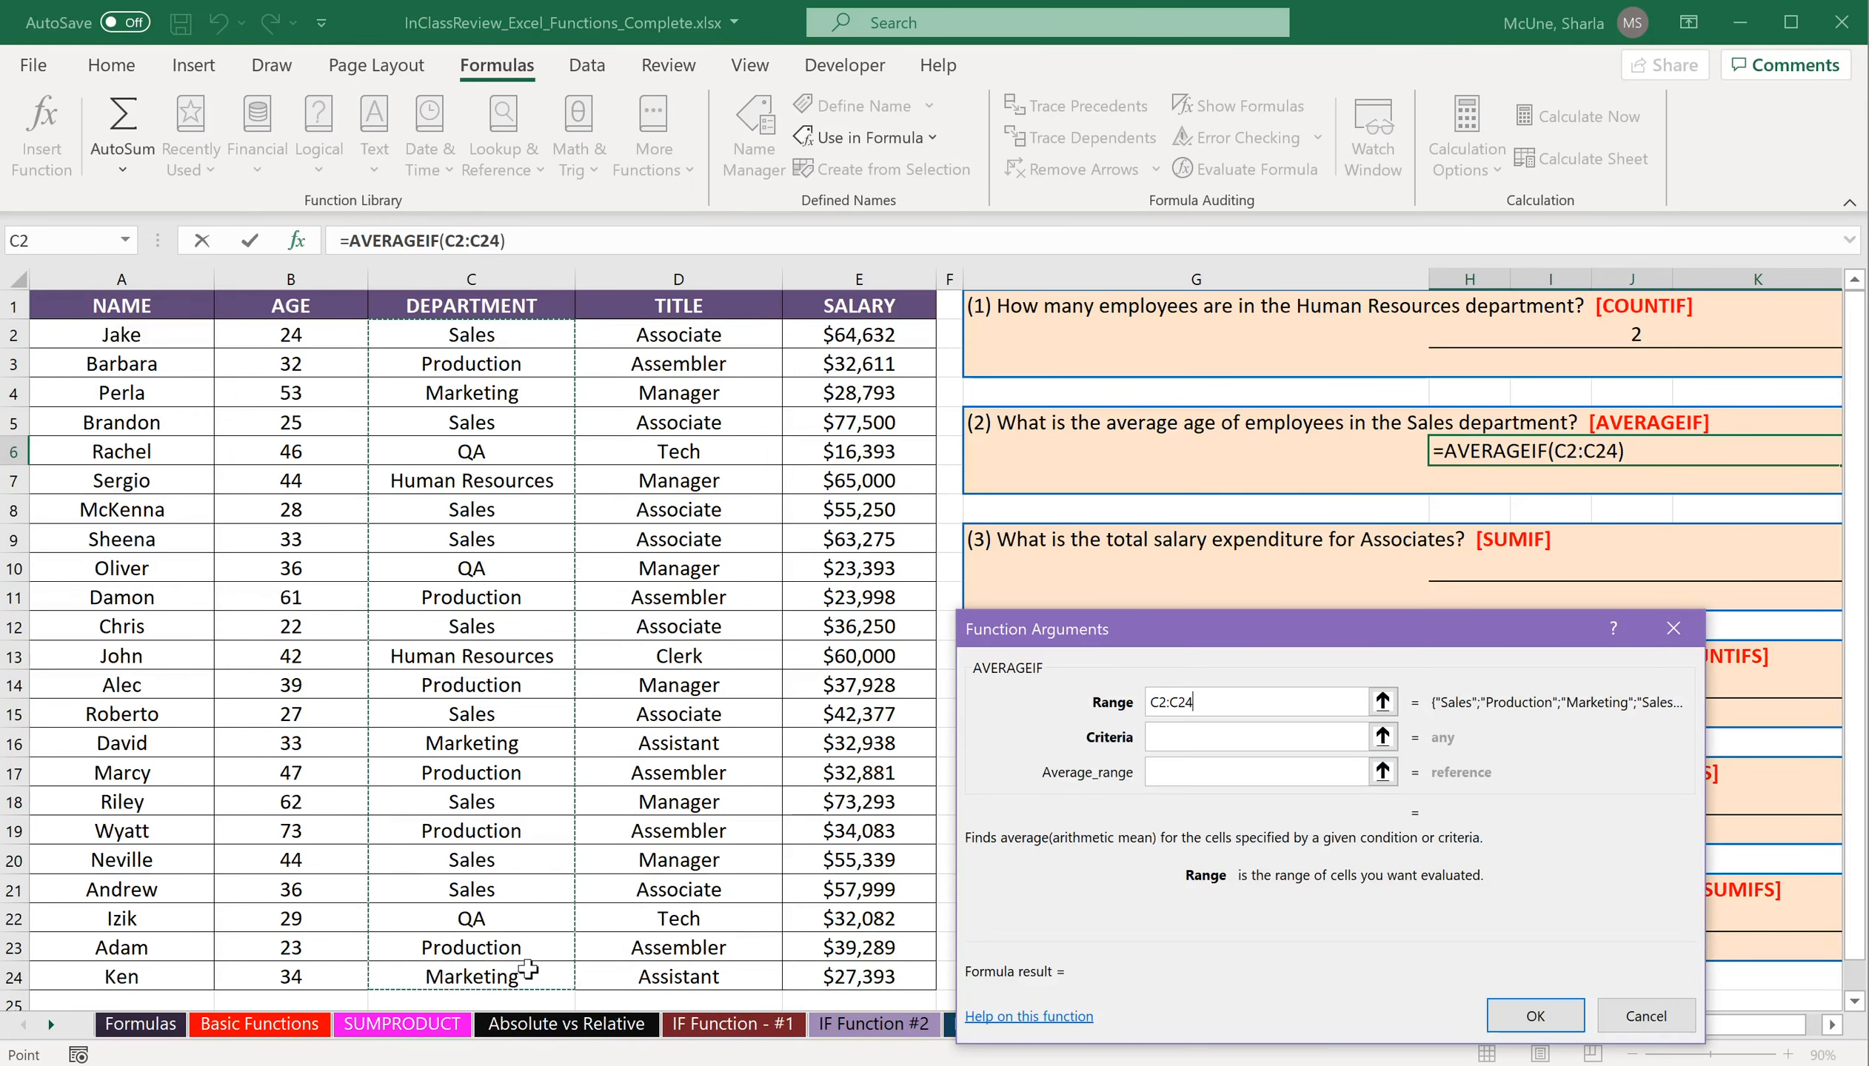
left_click(1218, 737)
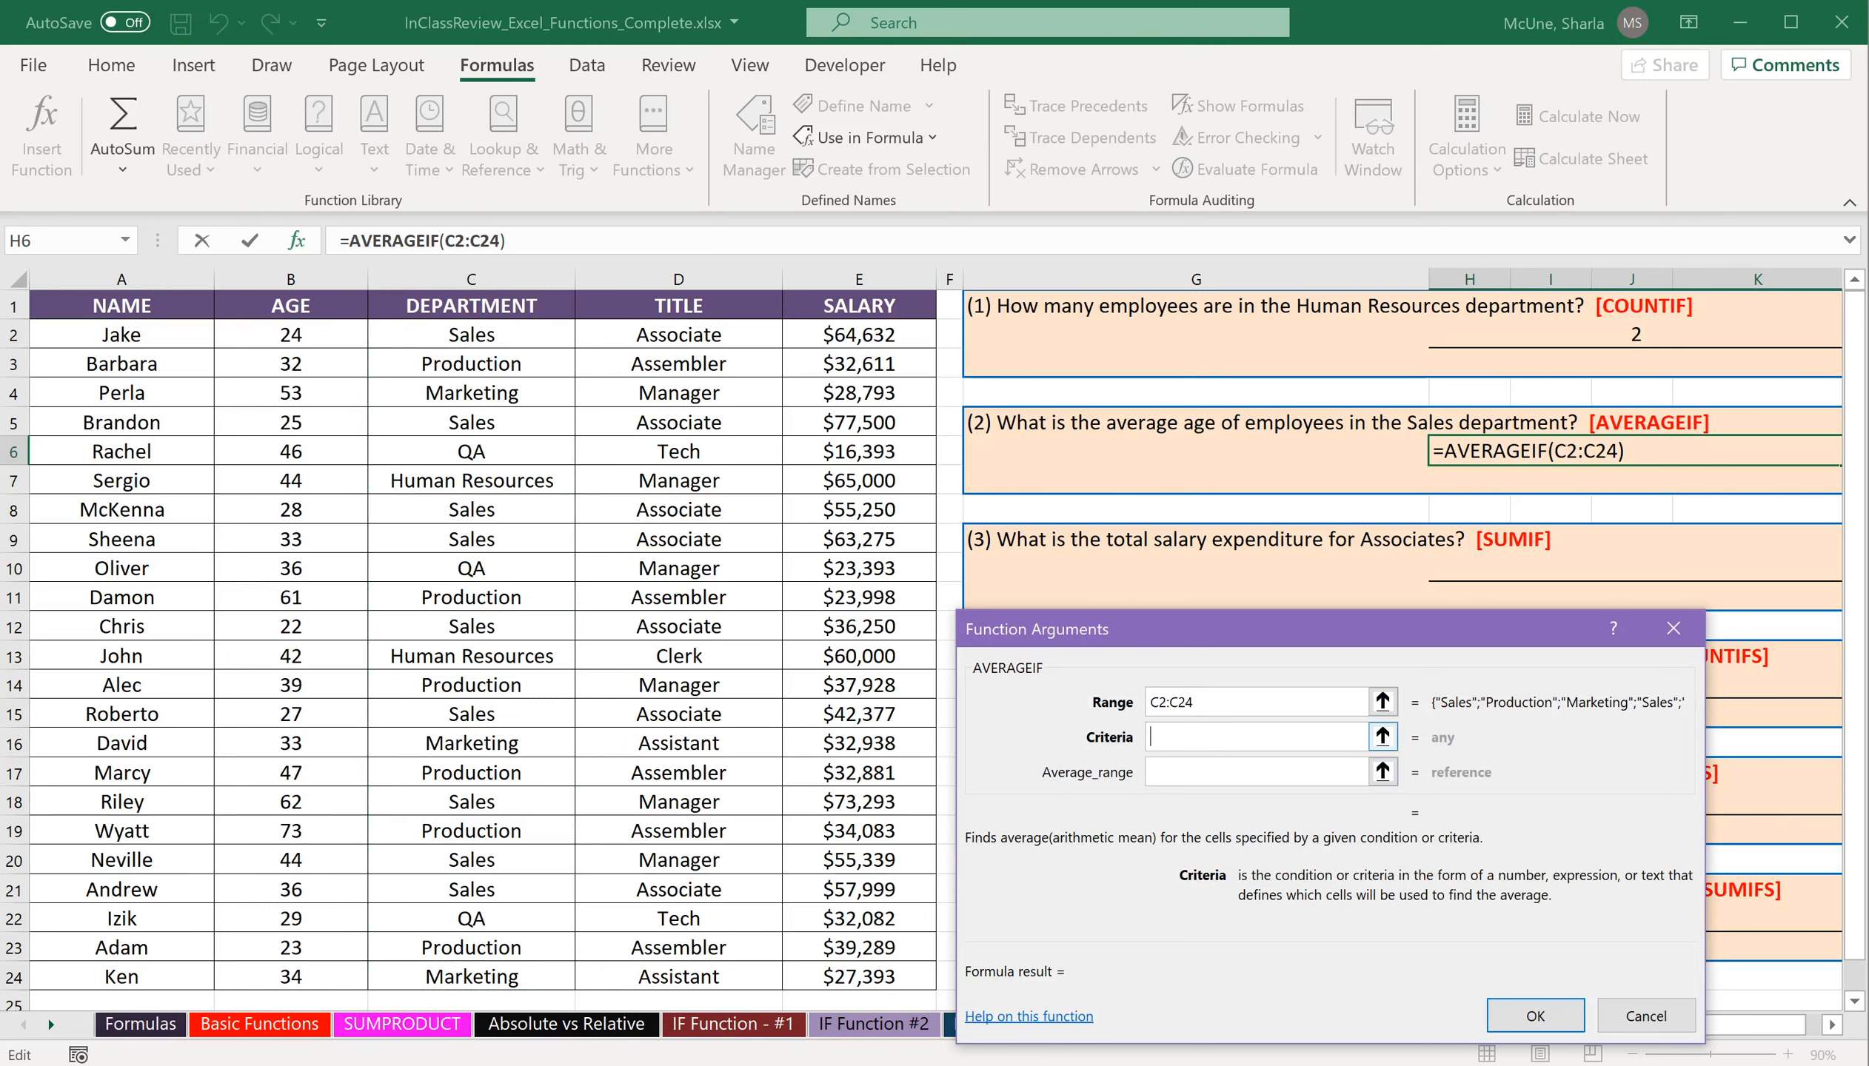
type("\"Sales\"")
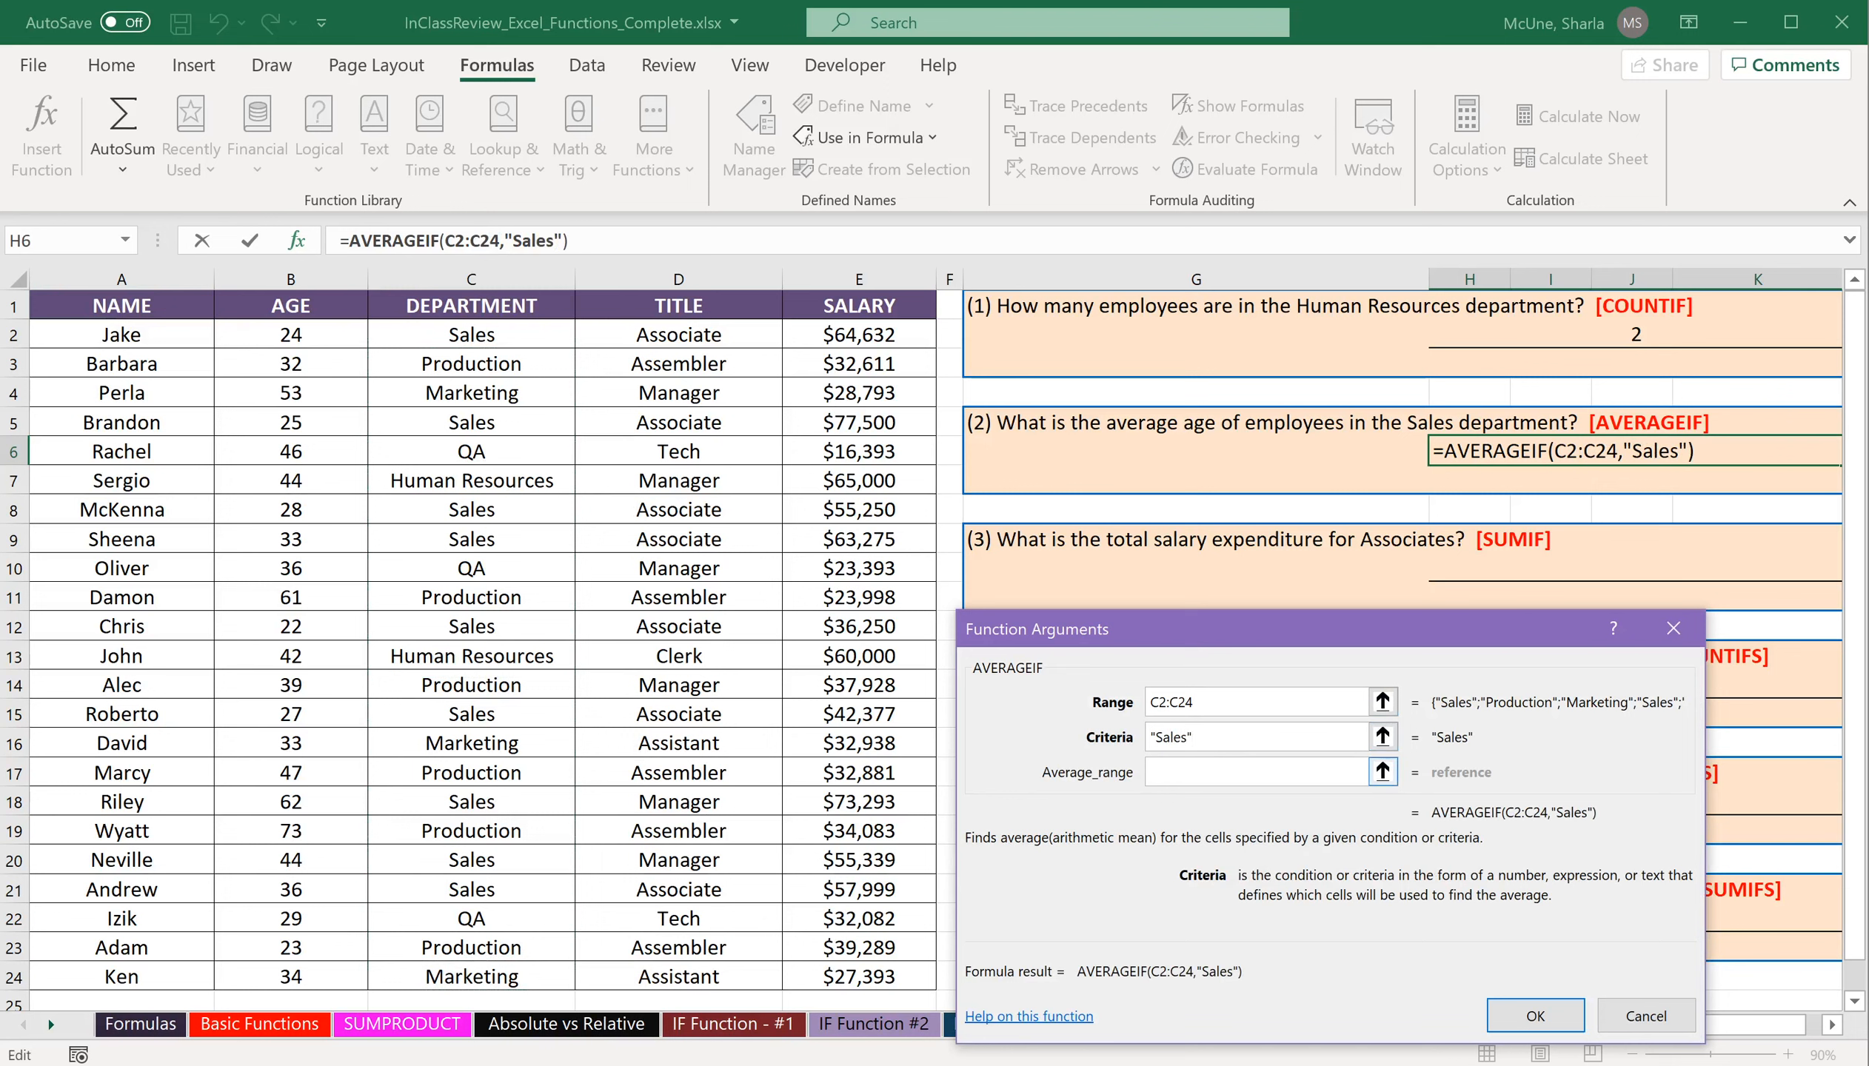
key("Tab")
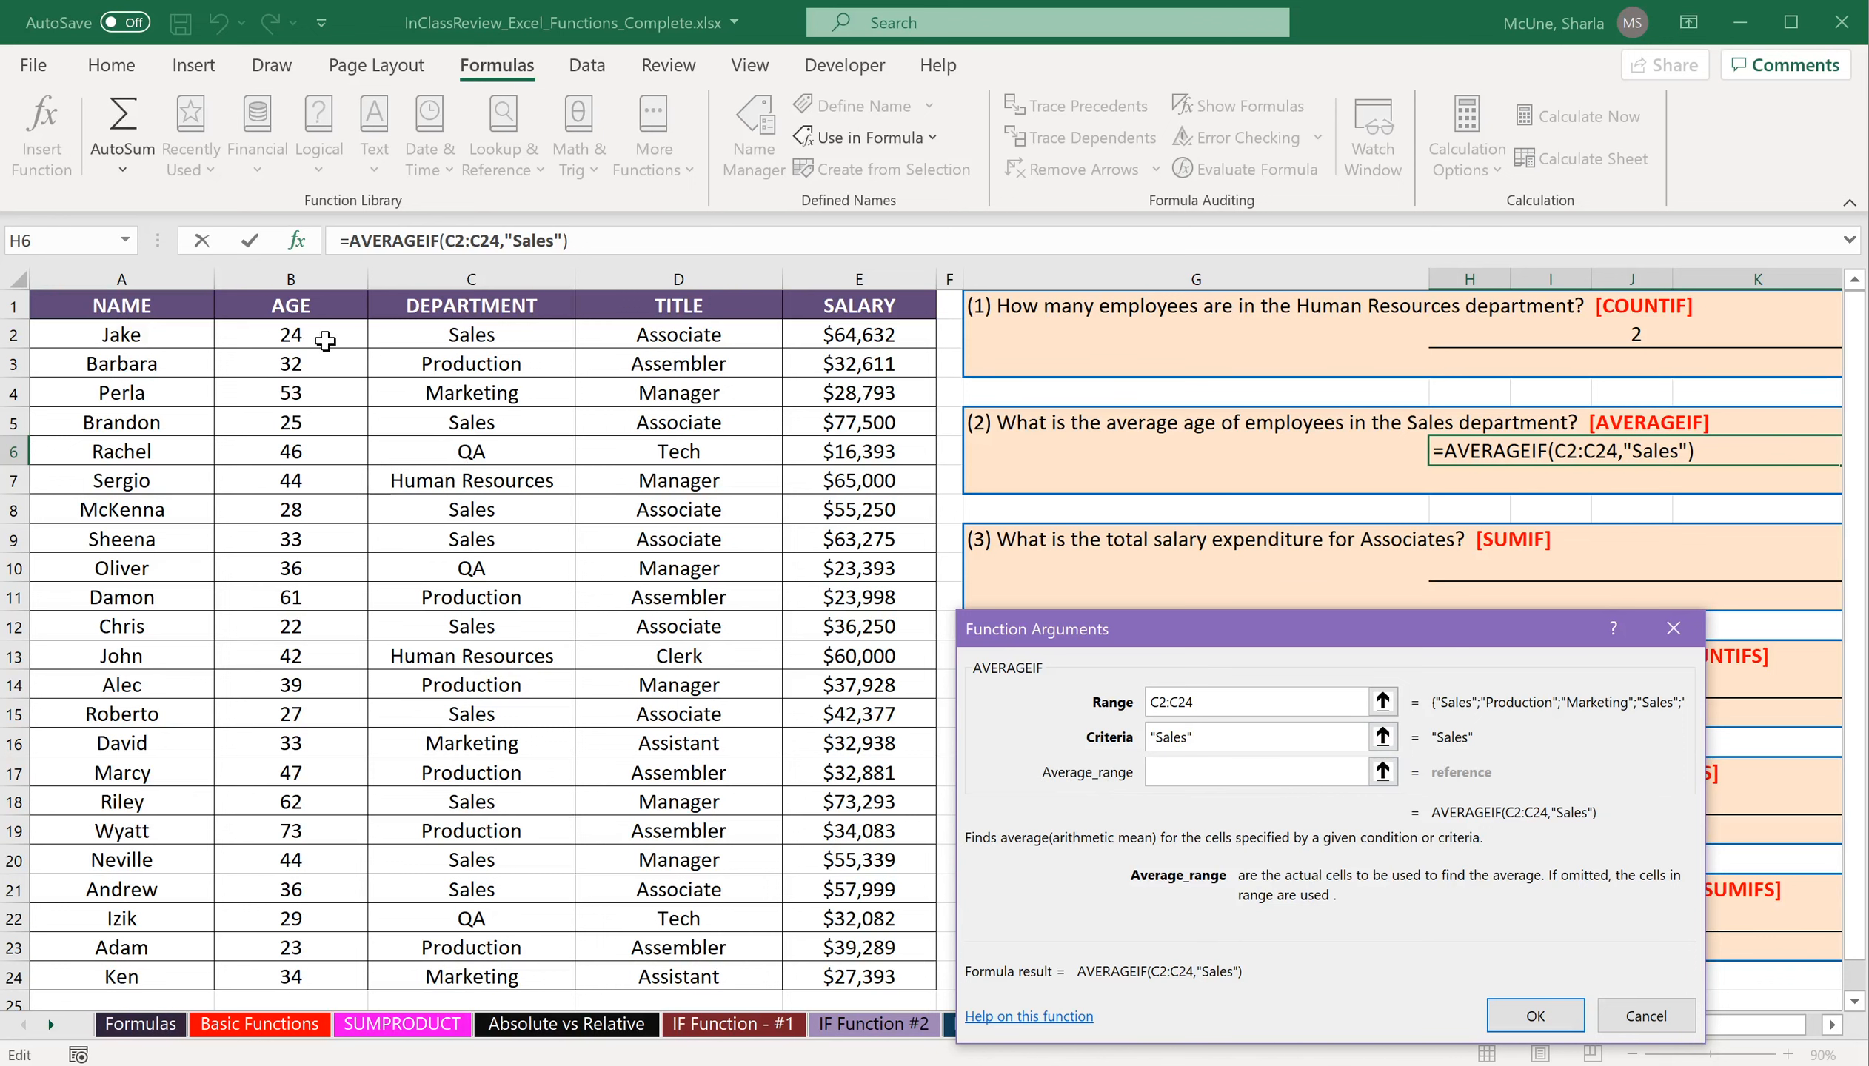
left_click_drag(320, 337, 279, 980)
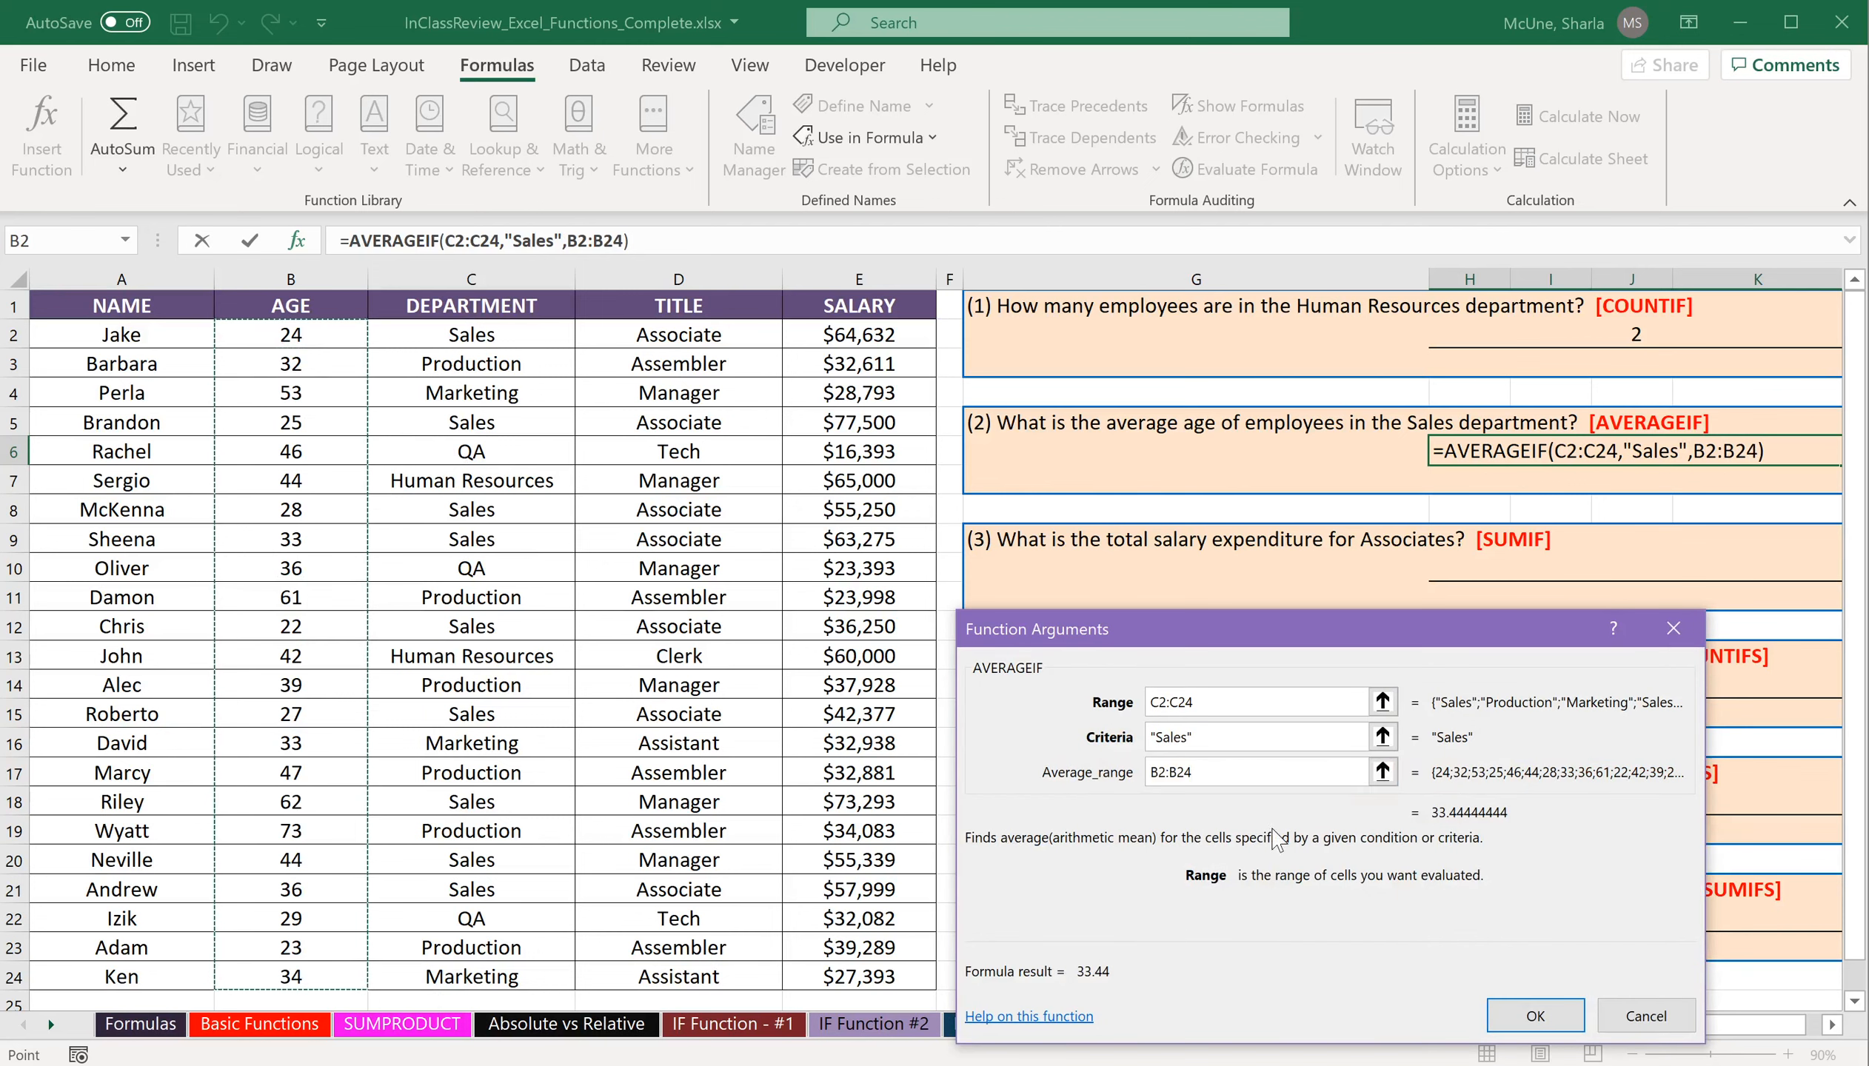
left_click(1546, 1017)
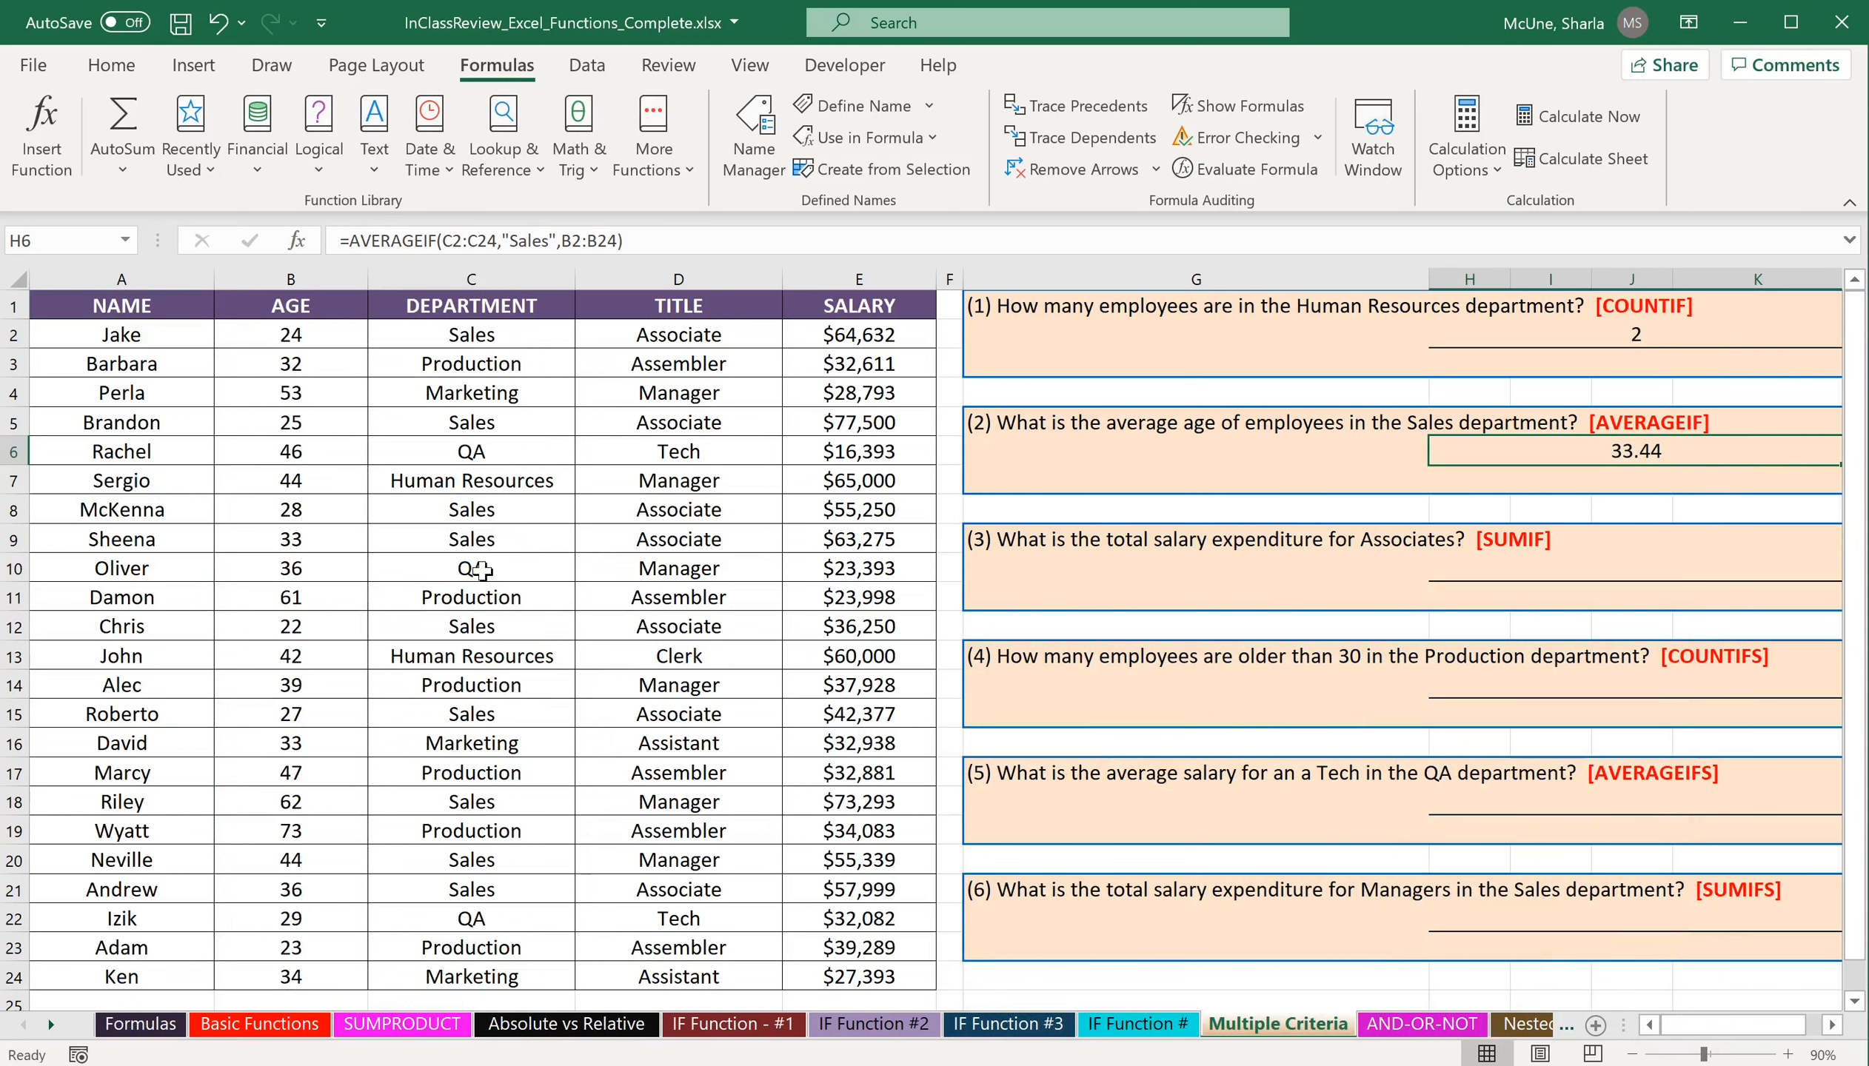
Insert the SUMIF function in cell H10 under question 3, searching for it by name.
left_click(1530, 569)
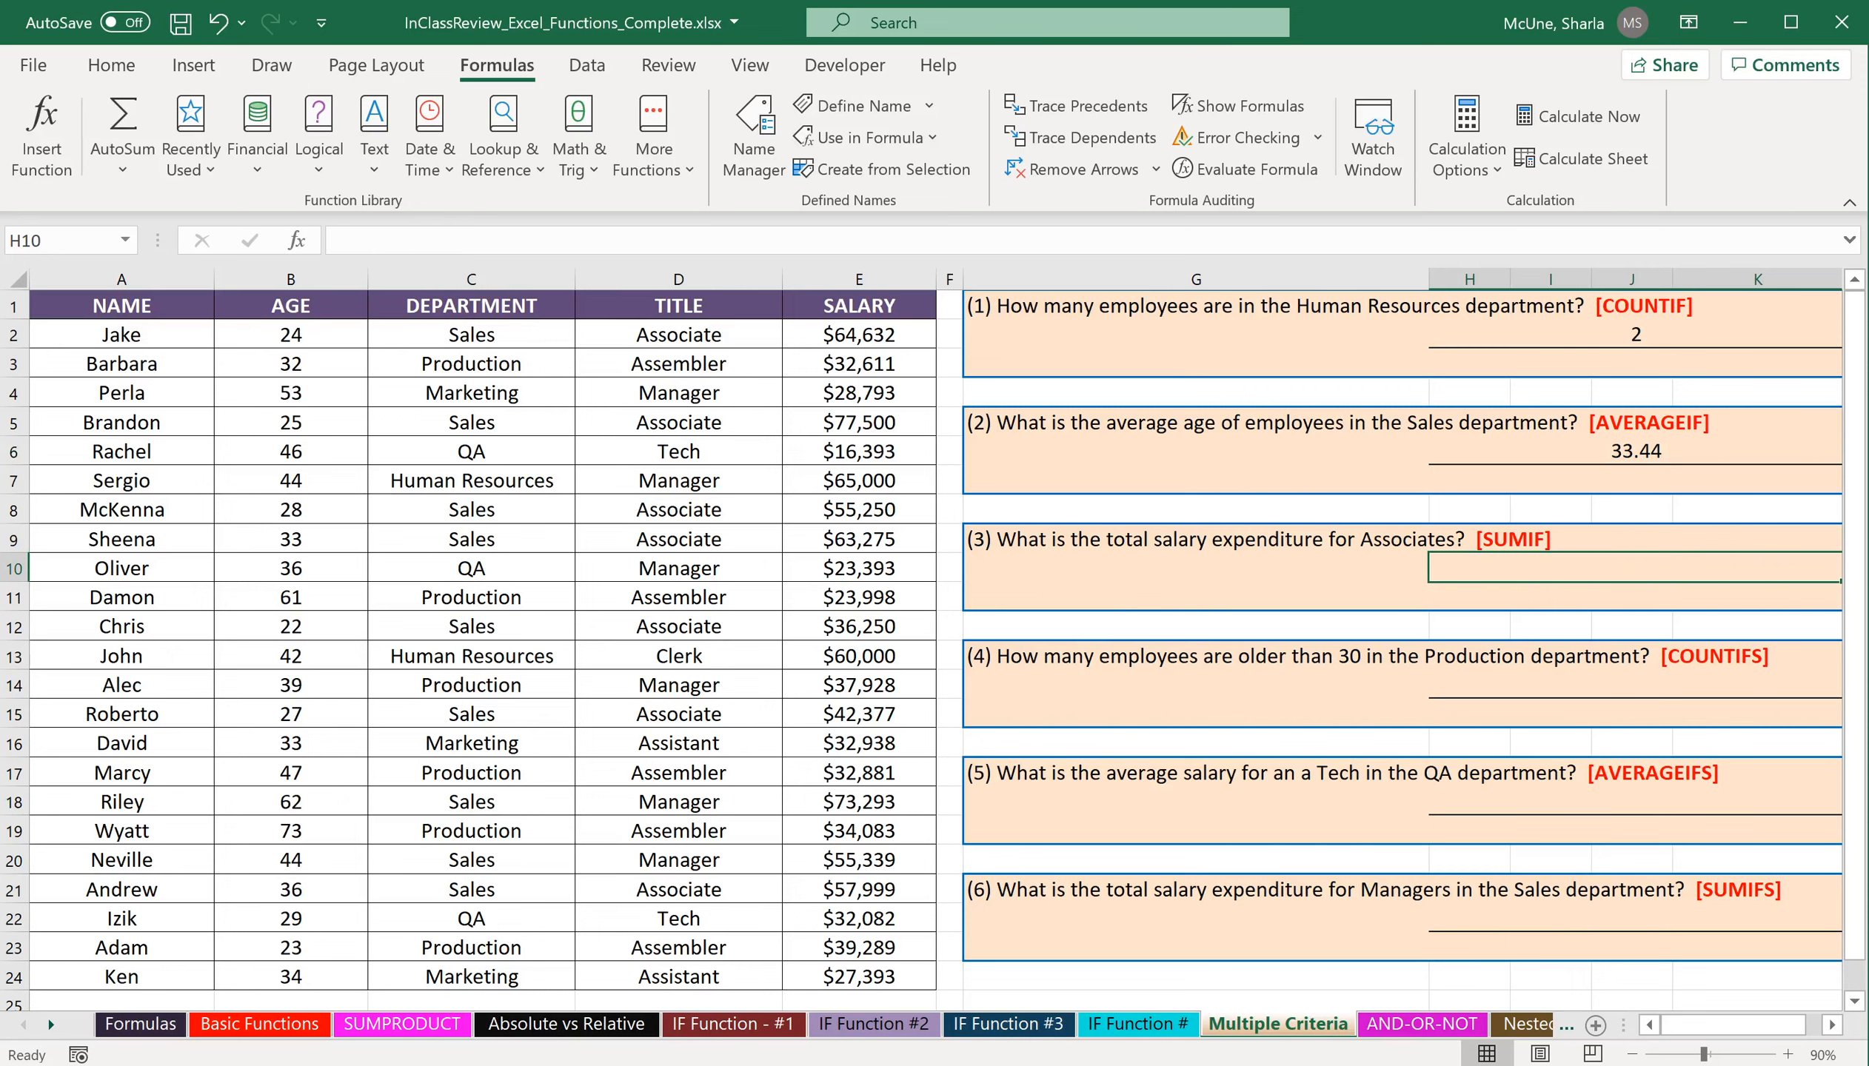
left_click(44, 133)
type("sum")
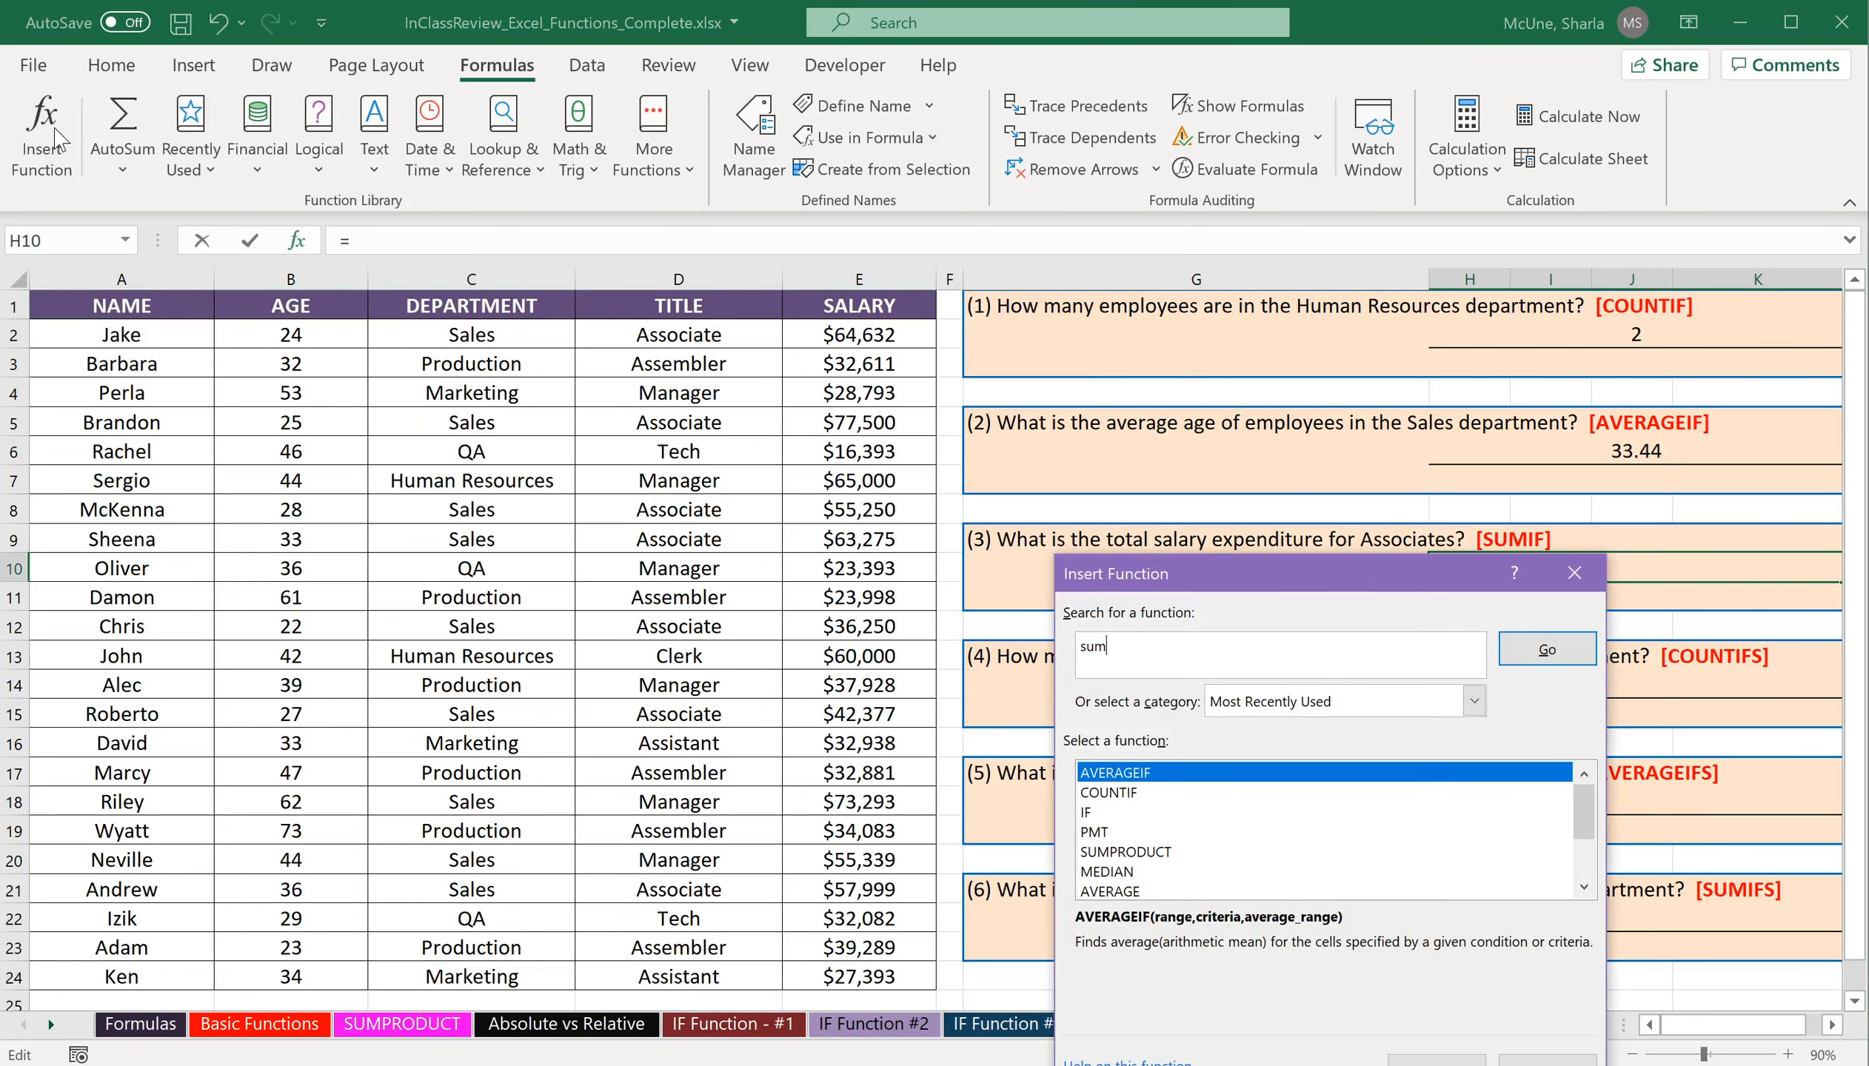
key("Return")
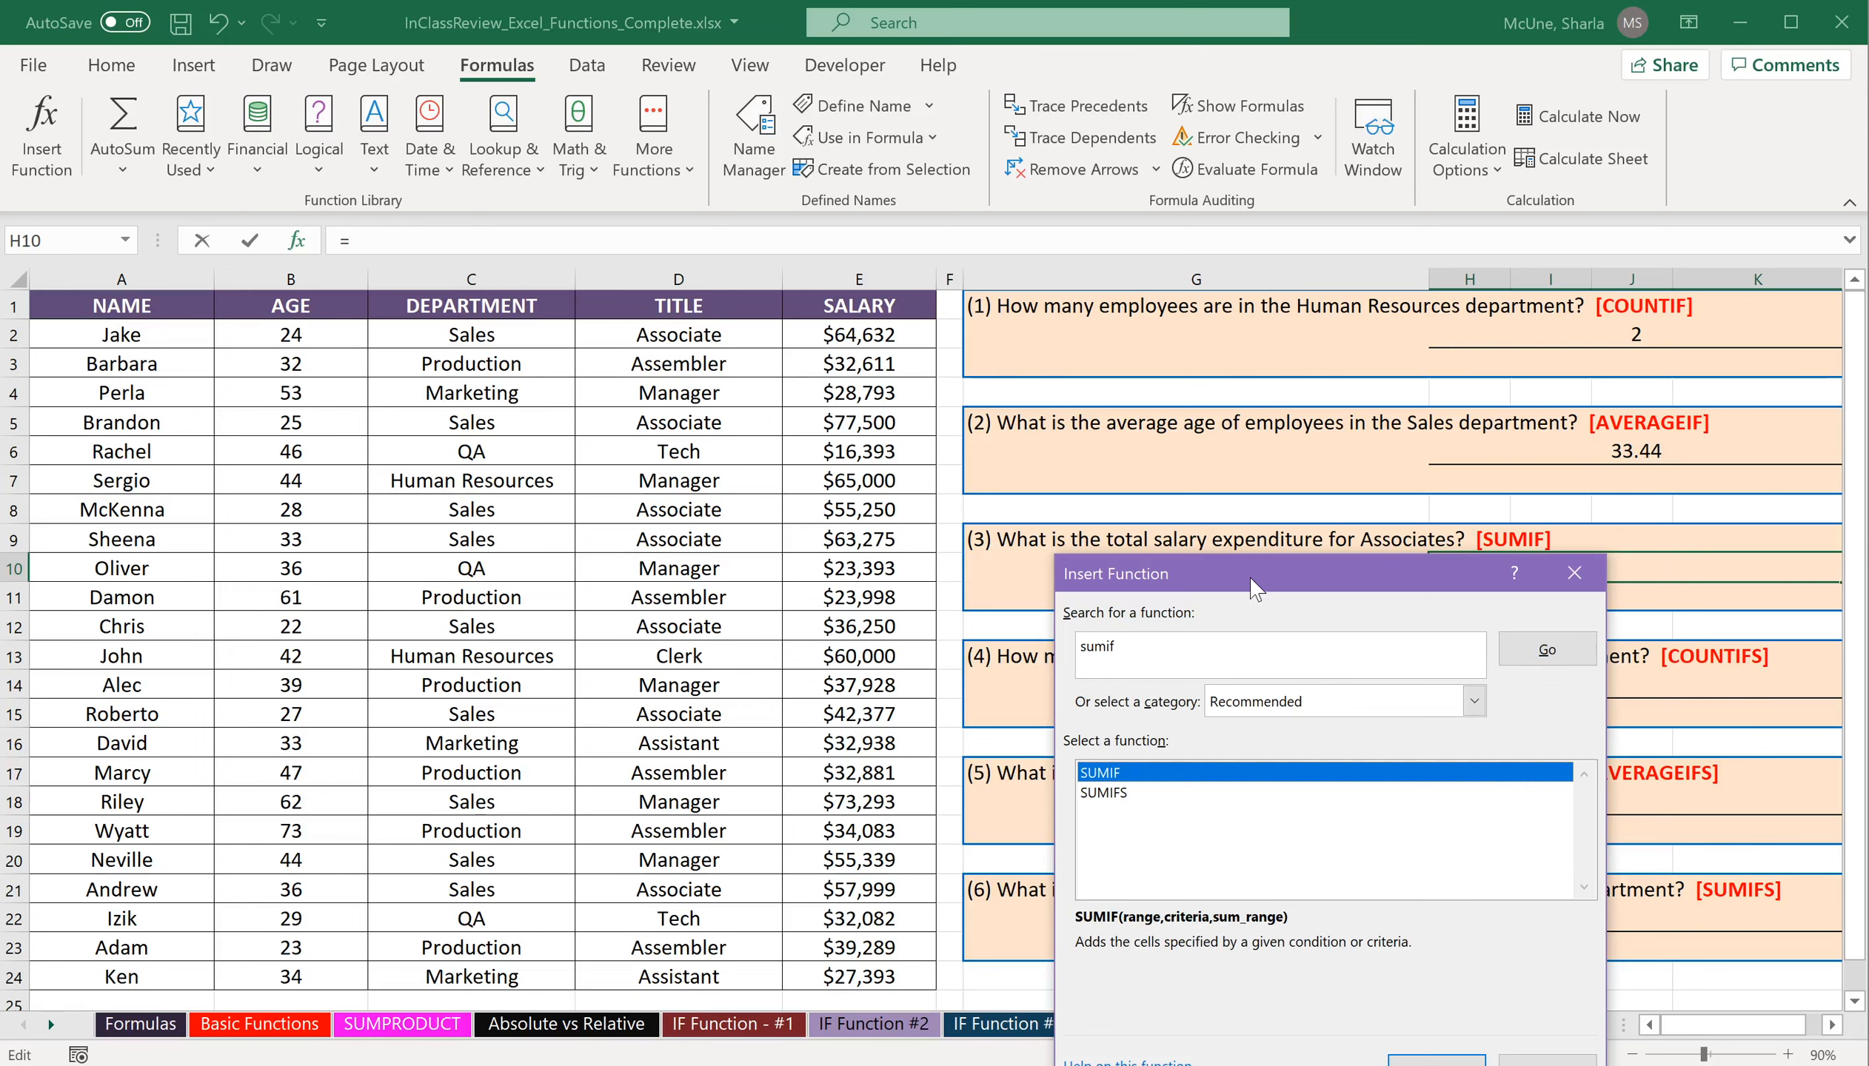
left_click_drag(1256, 582, 1238, 518)
left_click(1408, 1006)
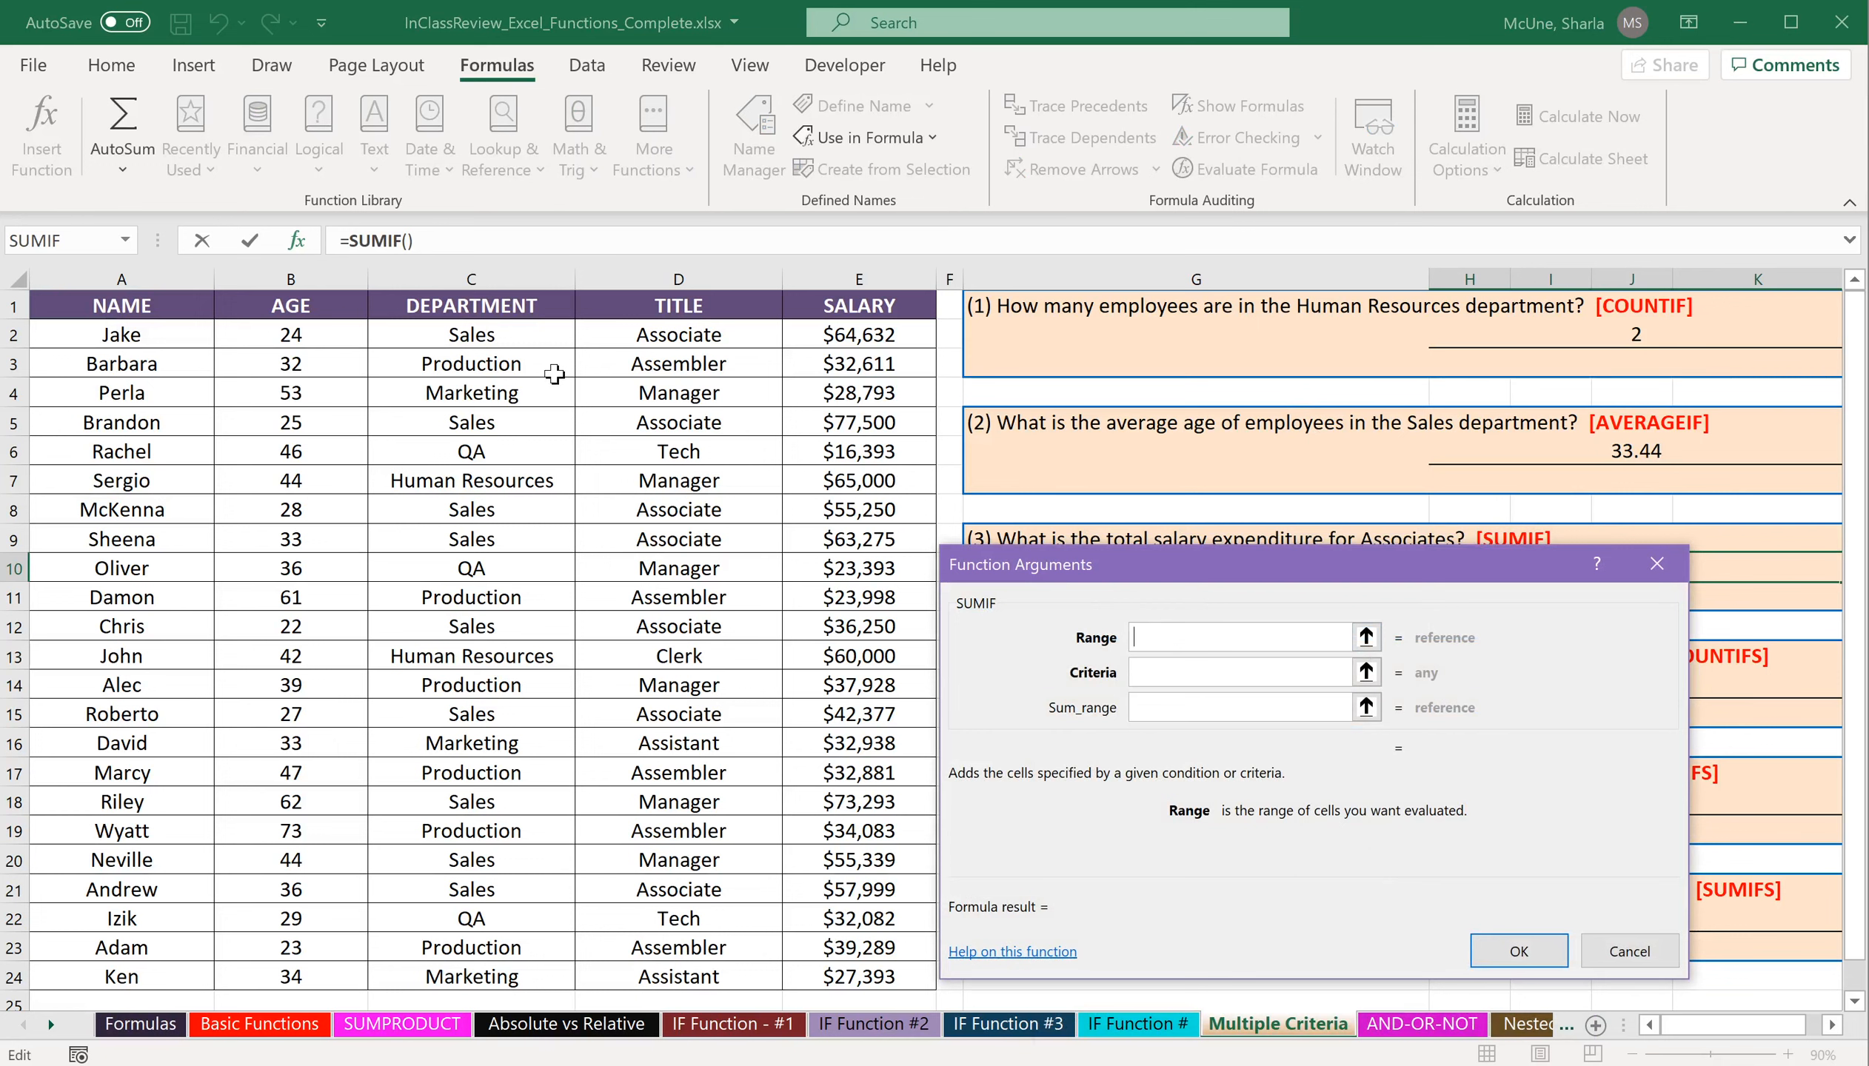
Set the SUMIF range to the titles in D2:D24 and the criteria to "Associates".
left_click_drag(1307, 575, 1318, 610)
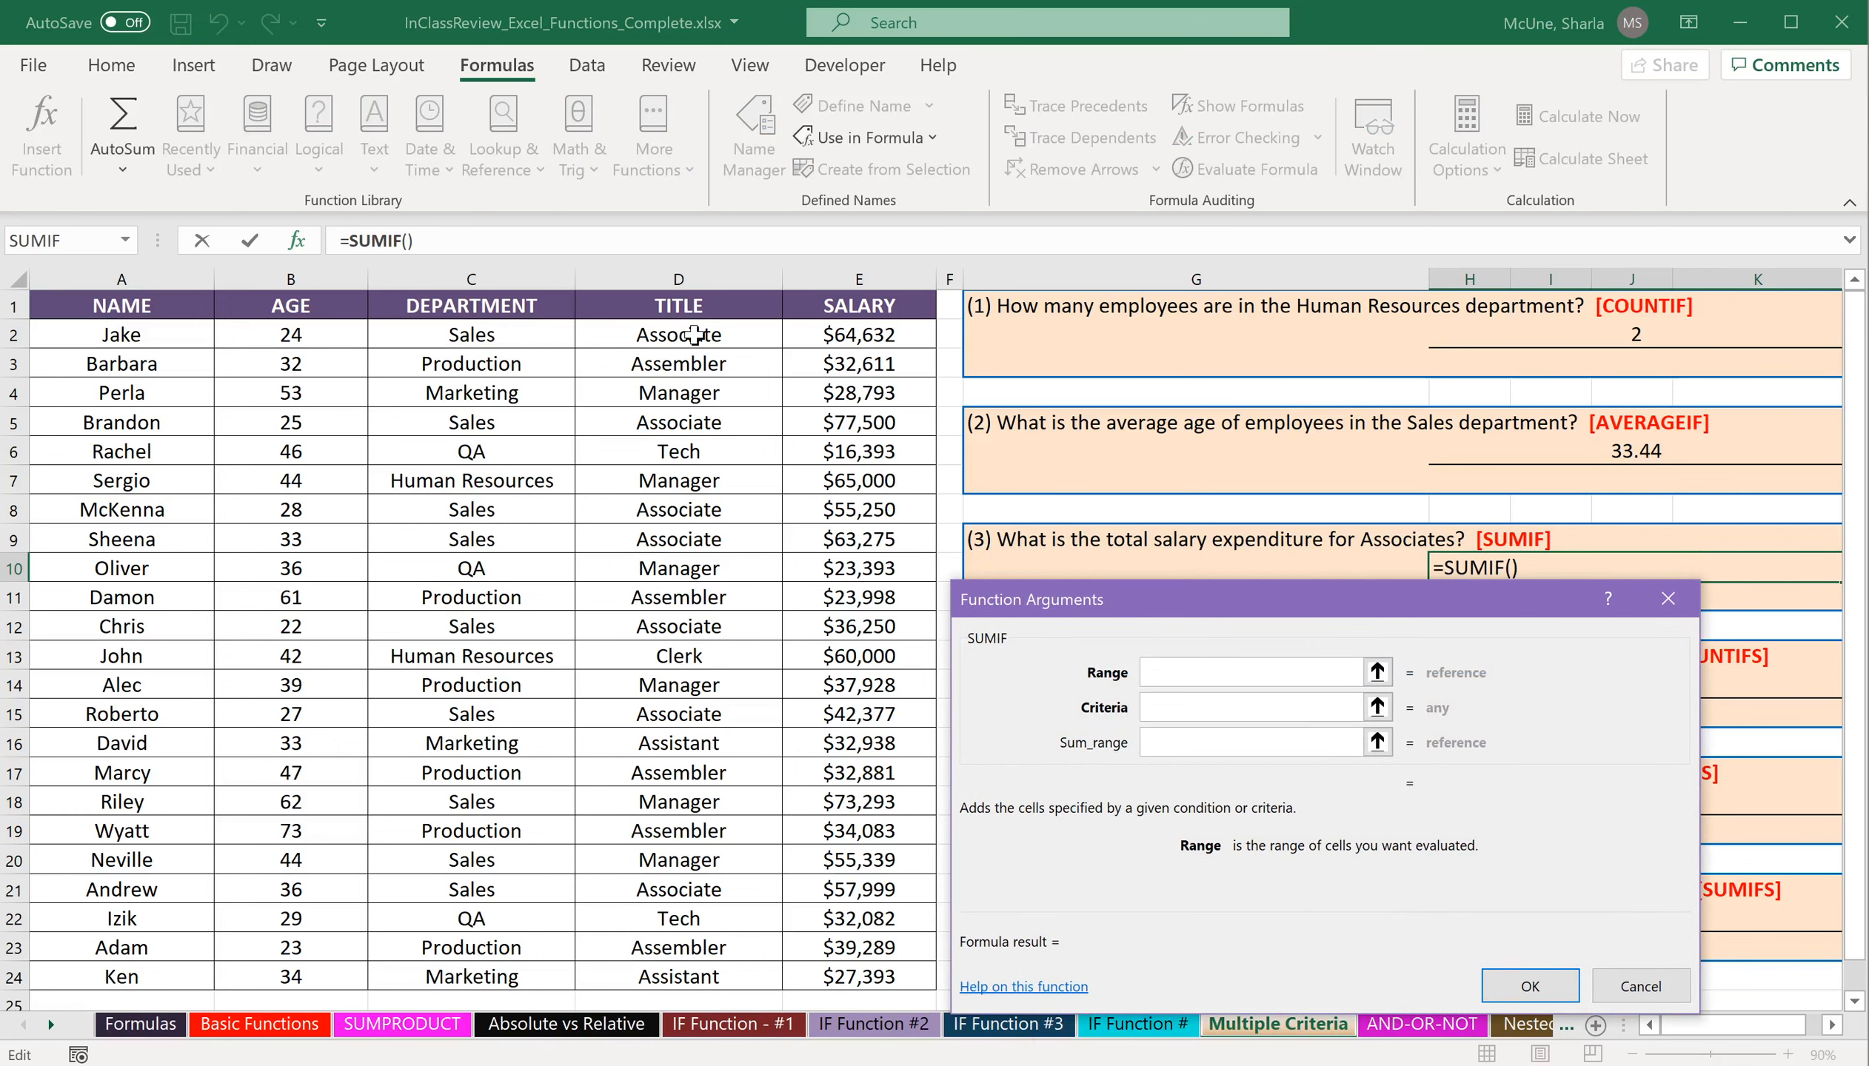
left_click_drag(694, 334, 675, 974)
key("Tab")
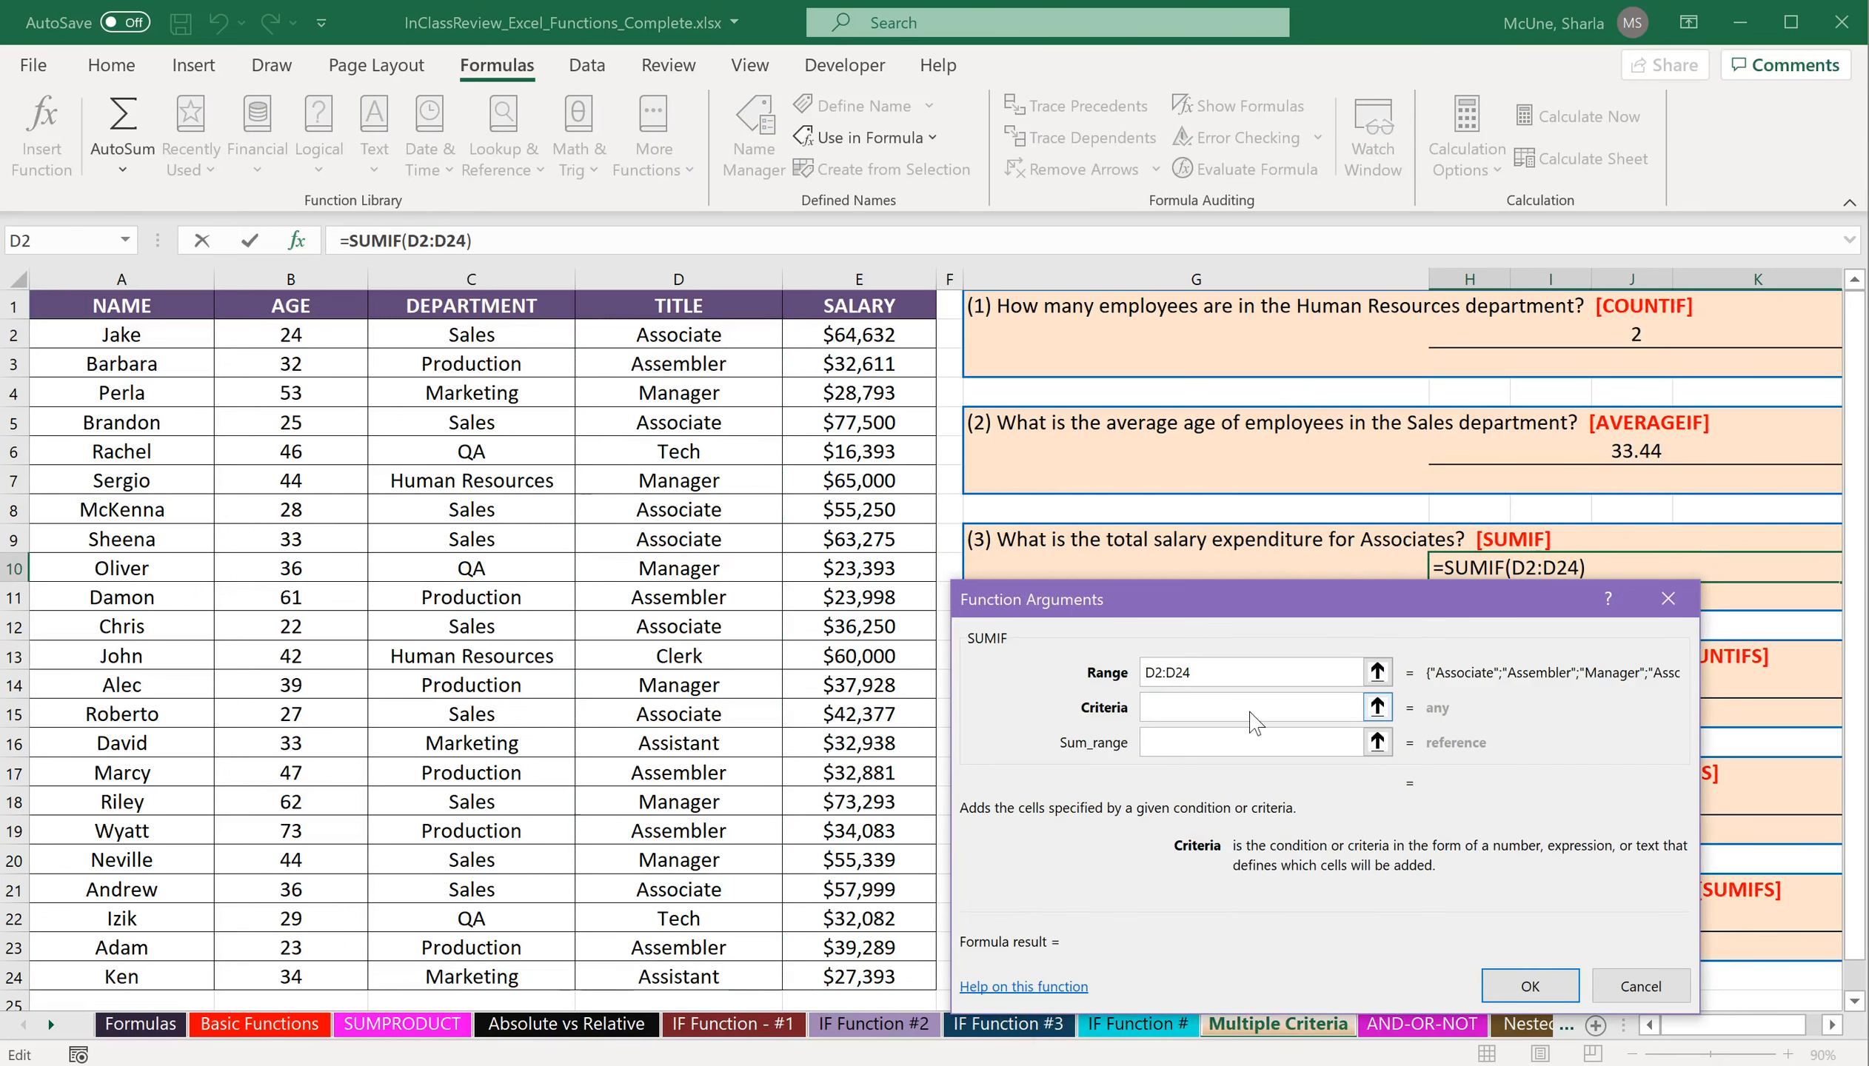
type("\"associates\"")
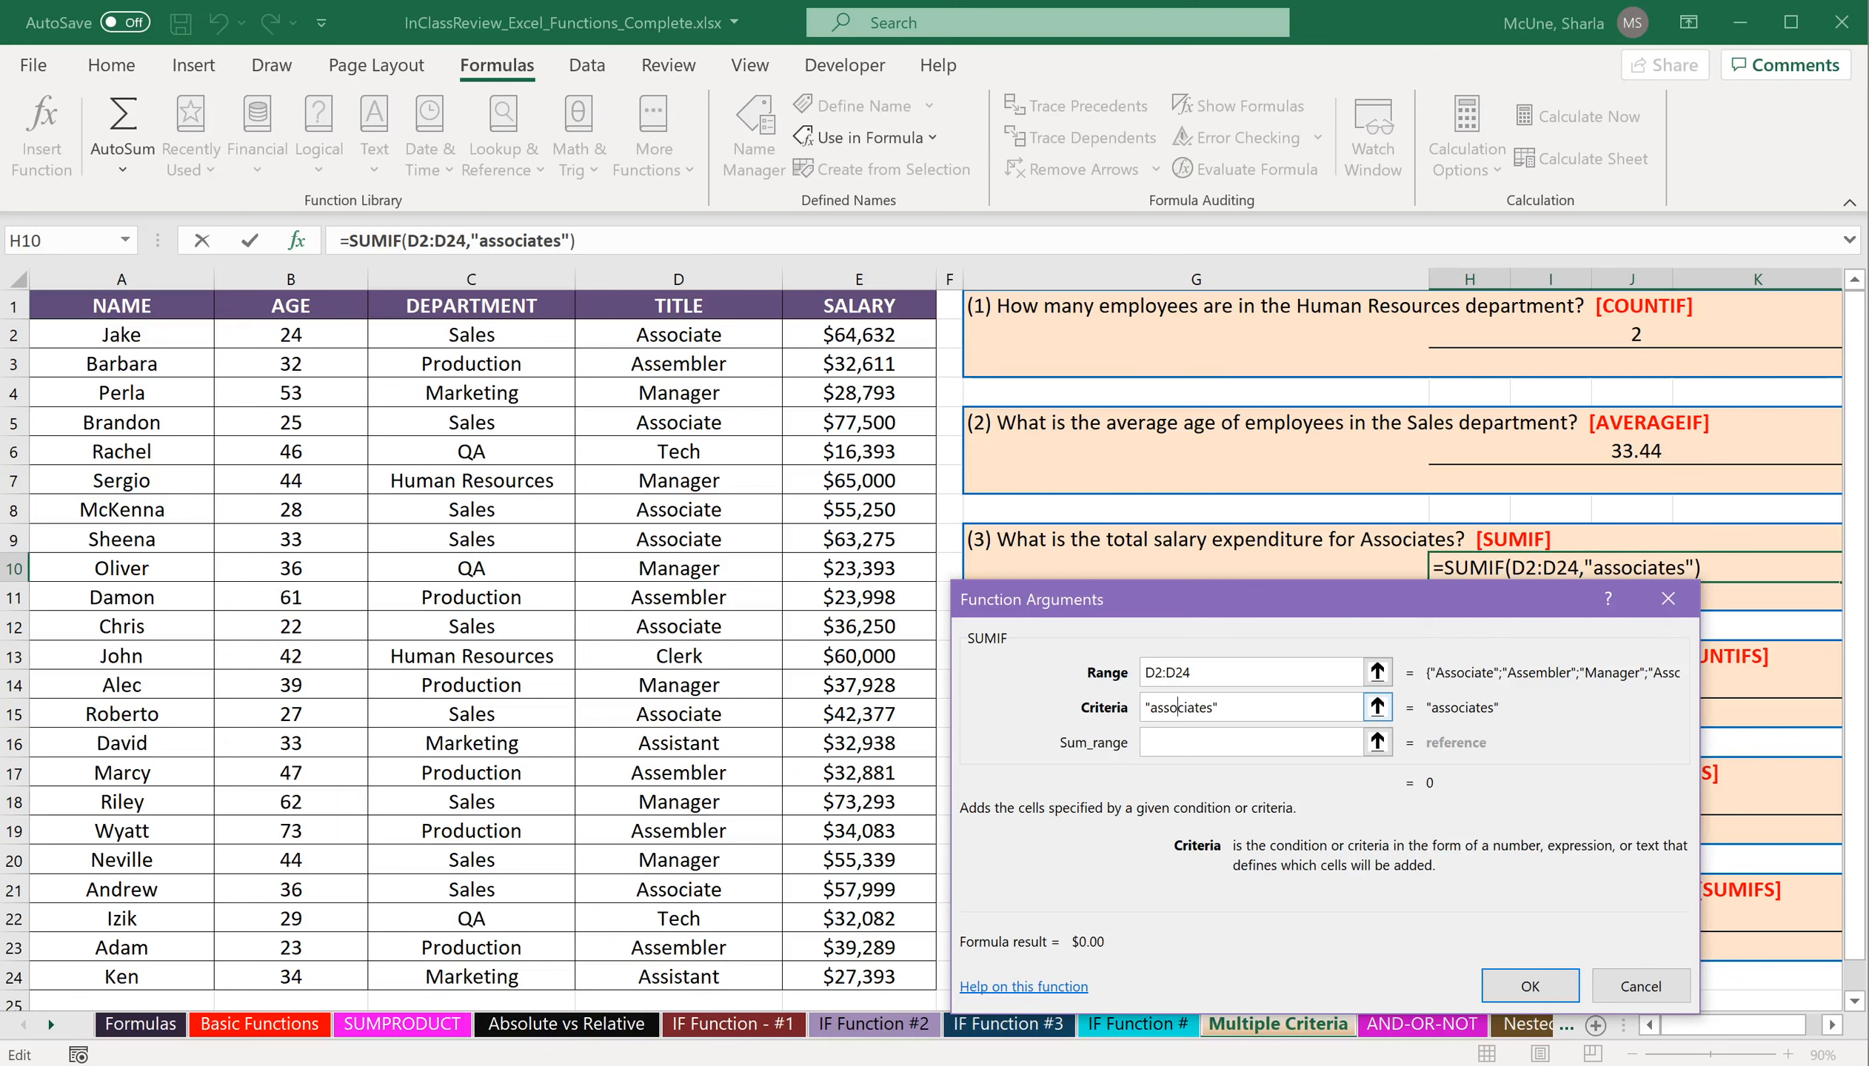
key("BackSpace")
type("A")
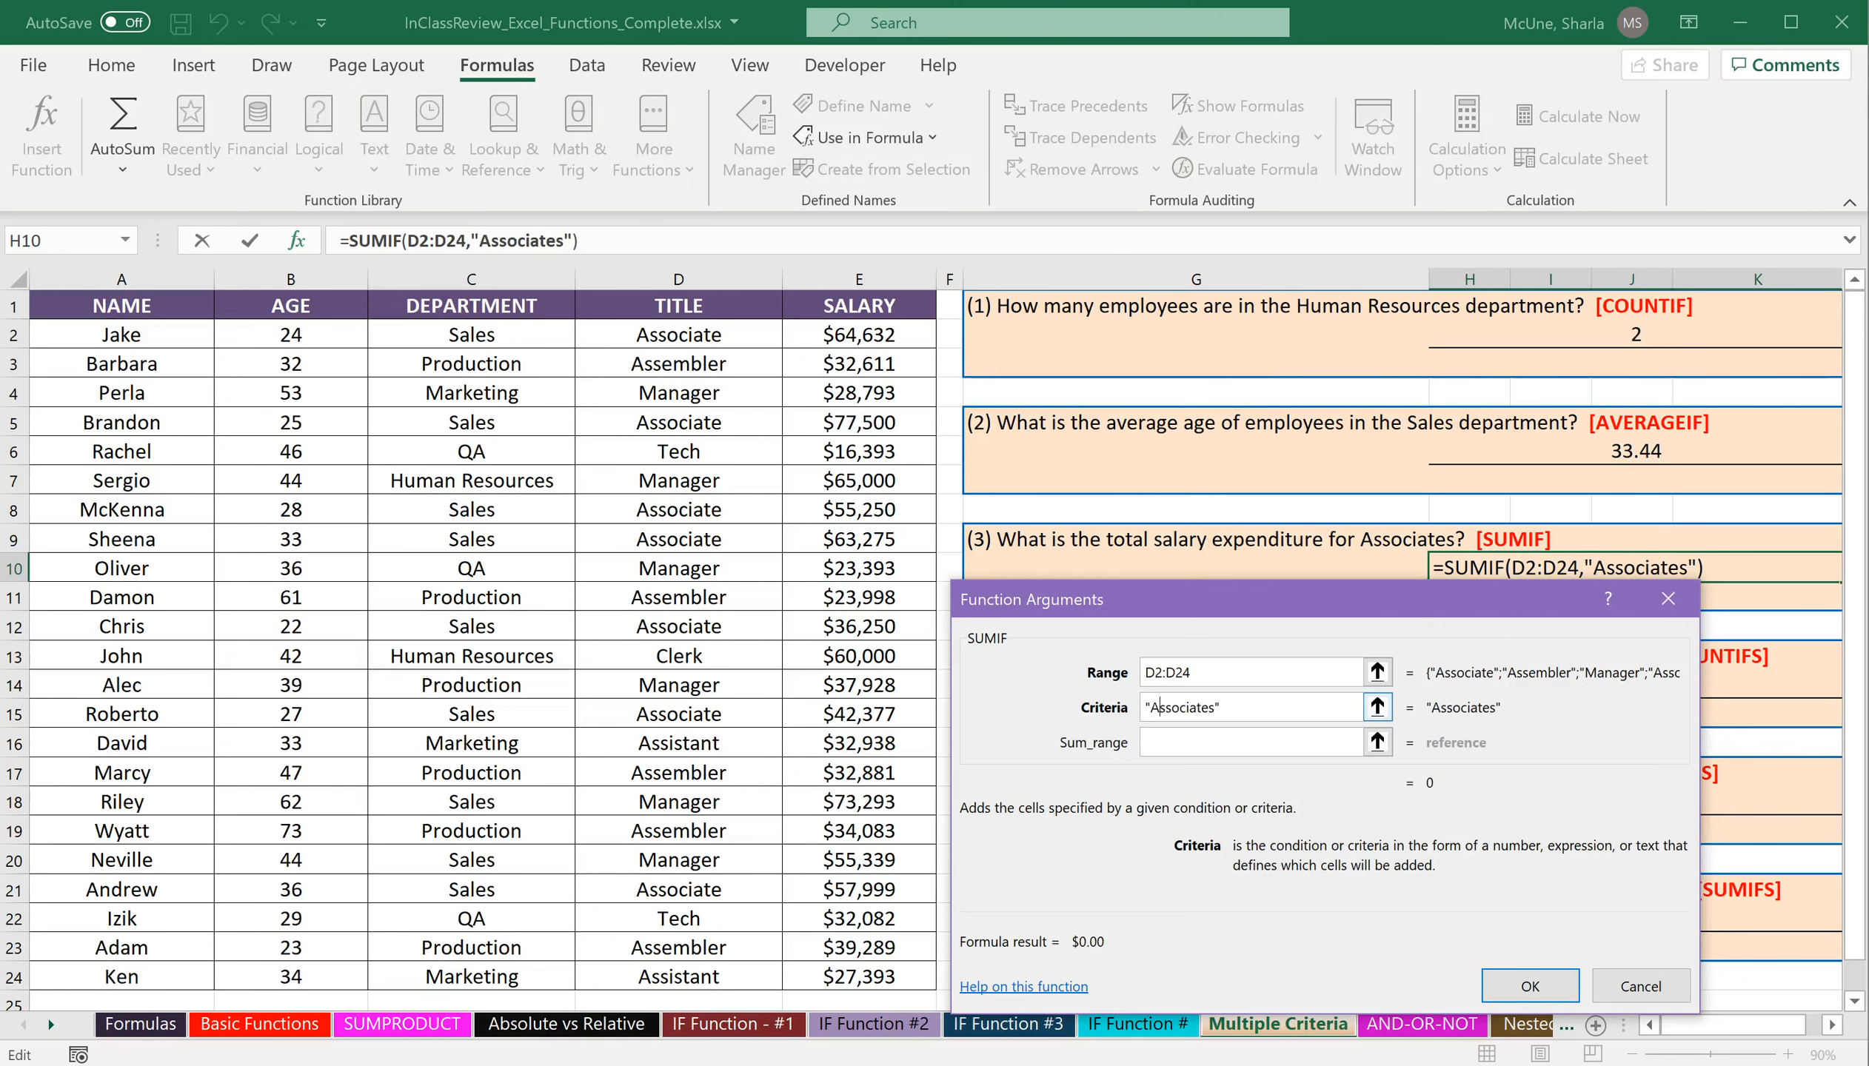
key("Tab")
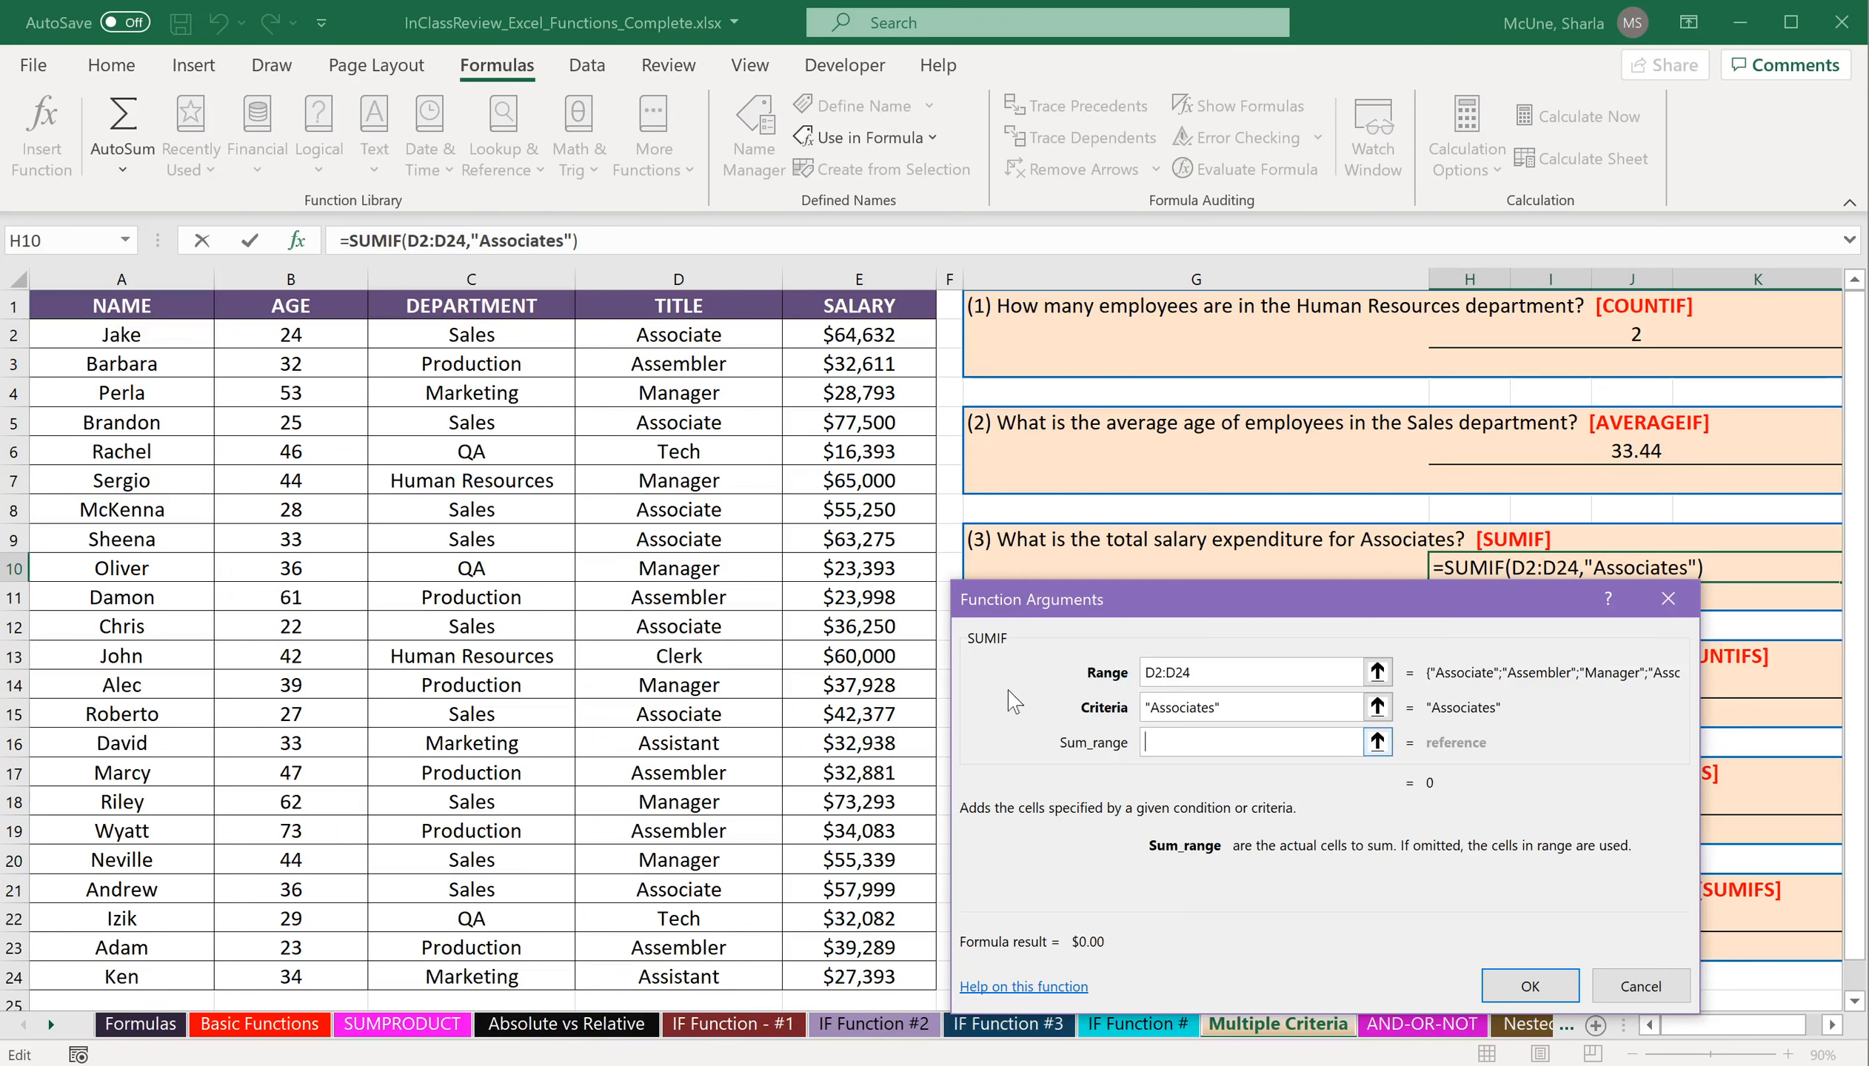
Set the SUMIF sum range to the salaries in E2:E24.
left_click_drag(678, 889, 678, 714)
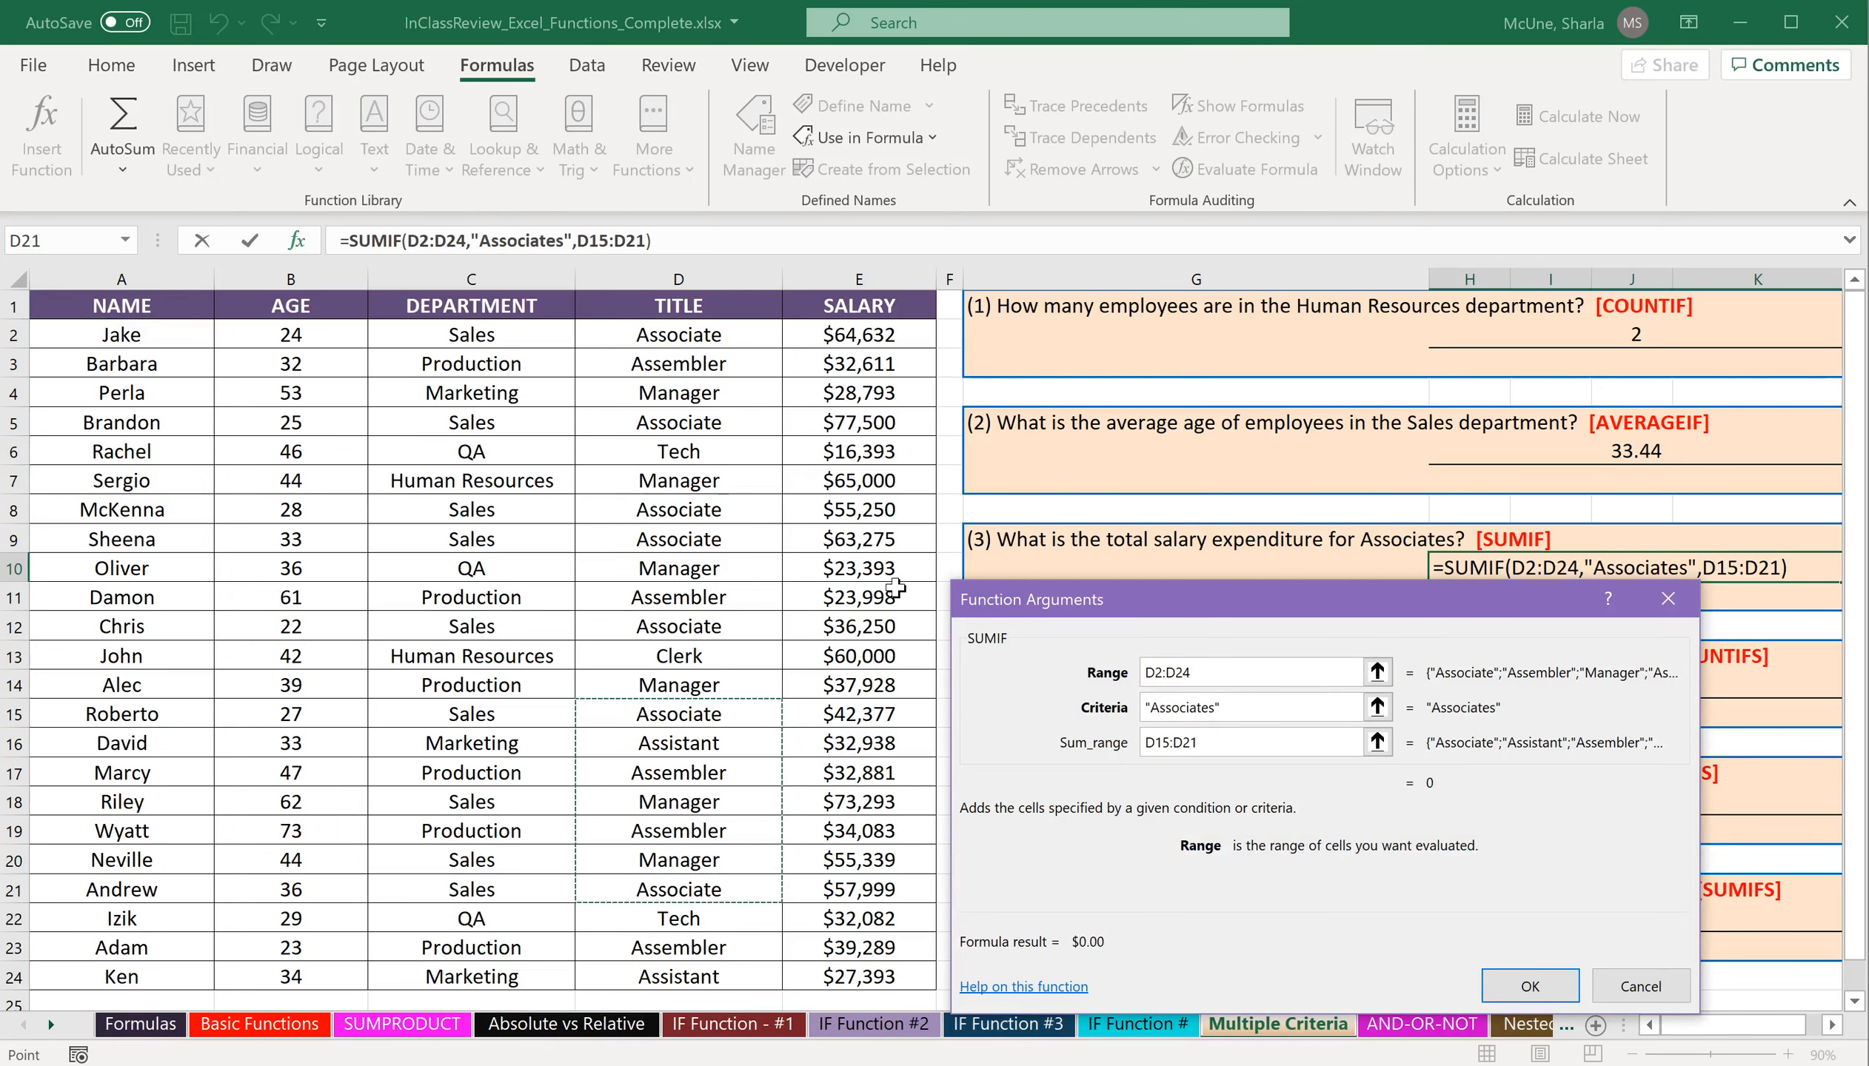
left_click(1211, 742)
double_click(1185, 741)
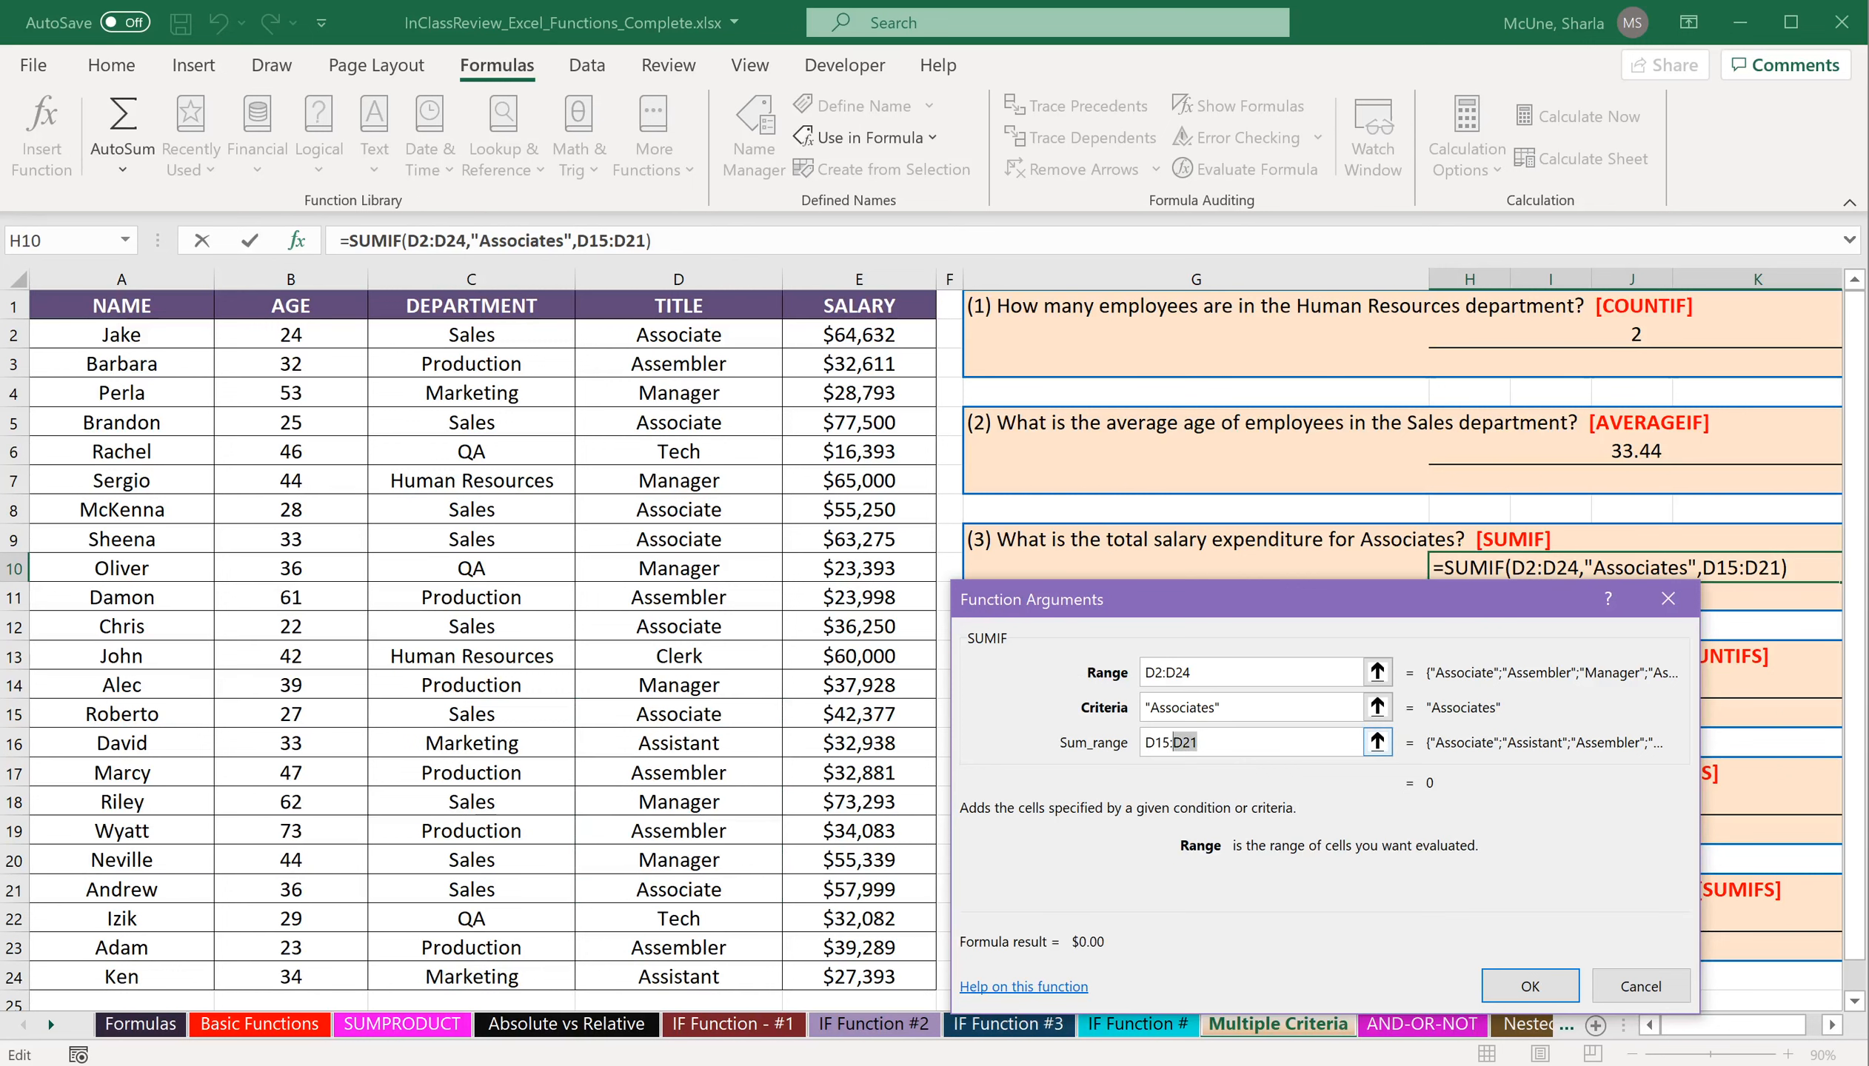
left_click_drag(1196, 741, 1127, 742)
left_click_drag(888, 337, 907, 988)
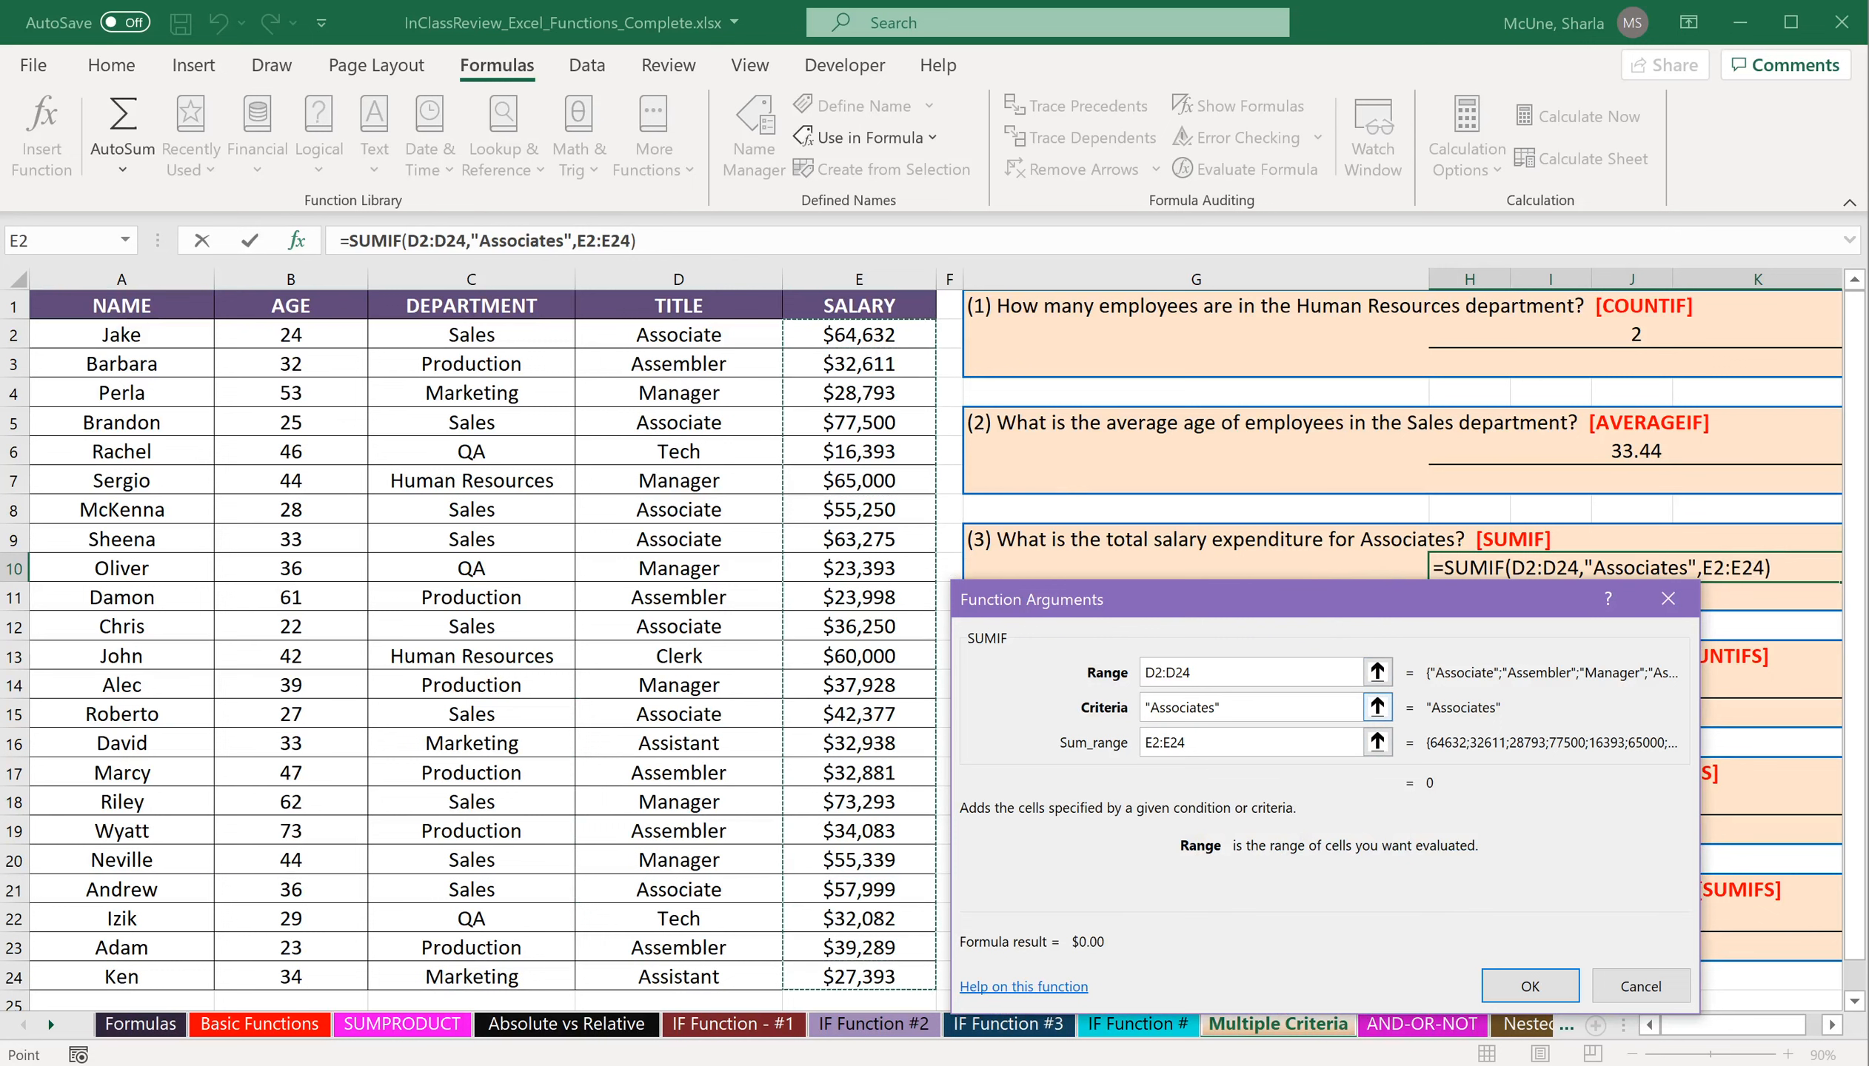
Correct the SUMIF criteria to "Associate" and complete the formula.
left_click(1261, 707)
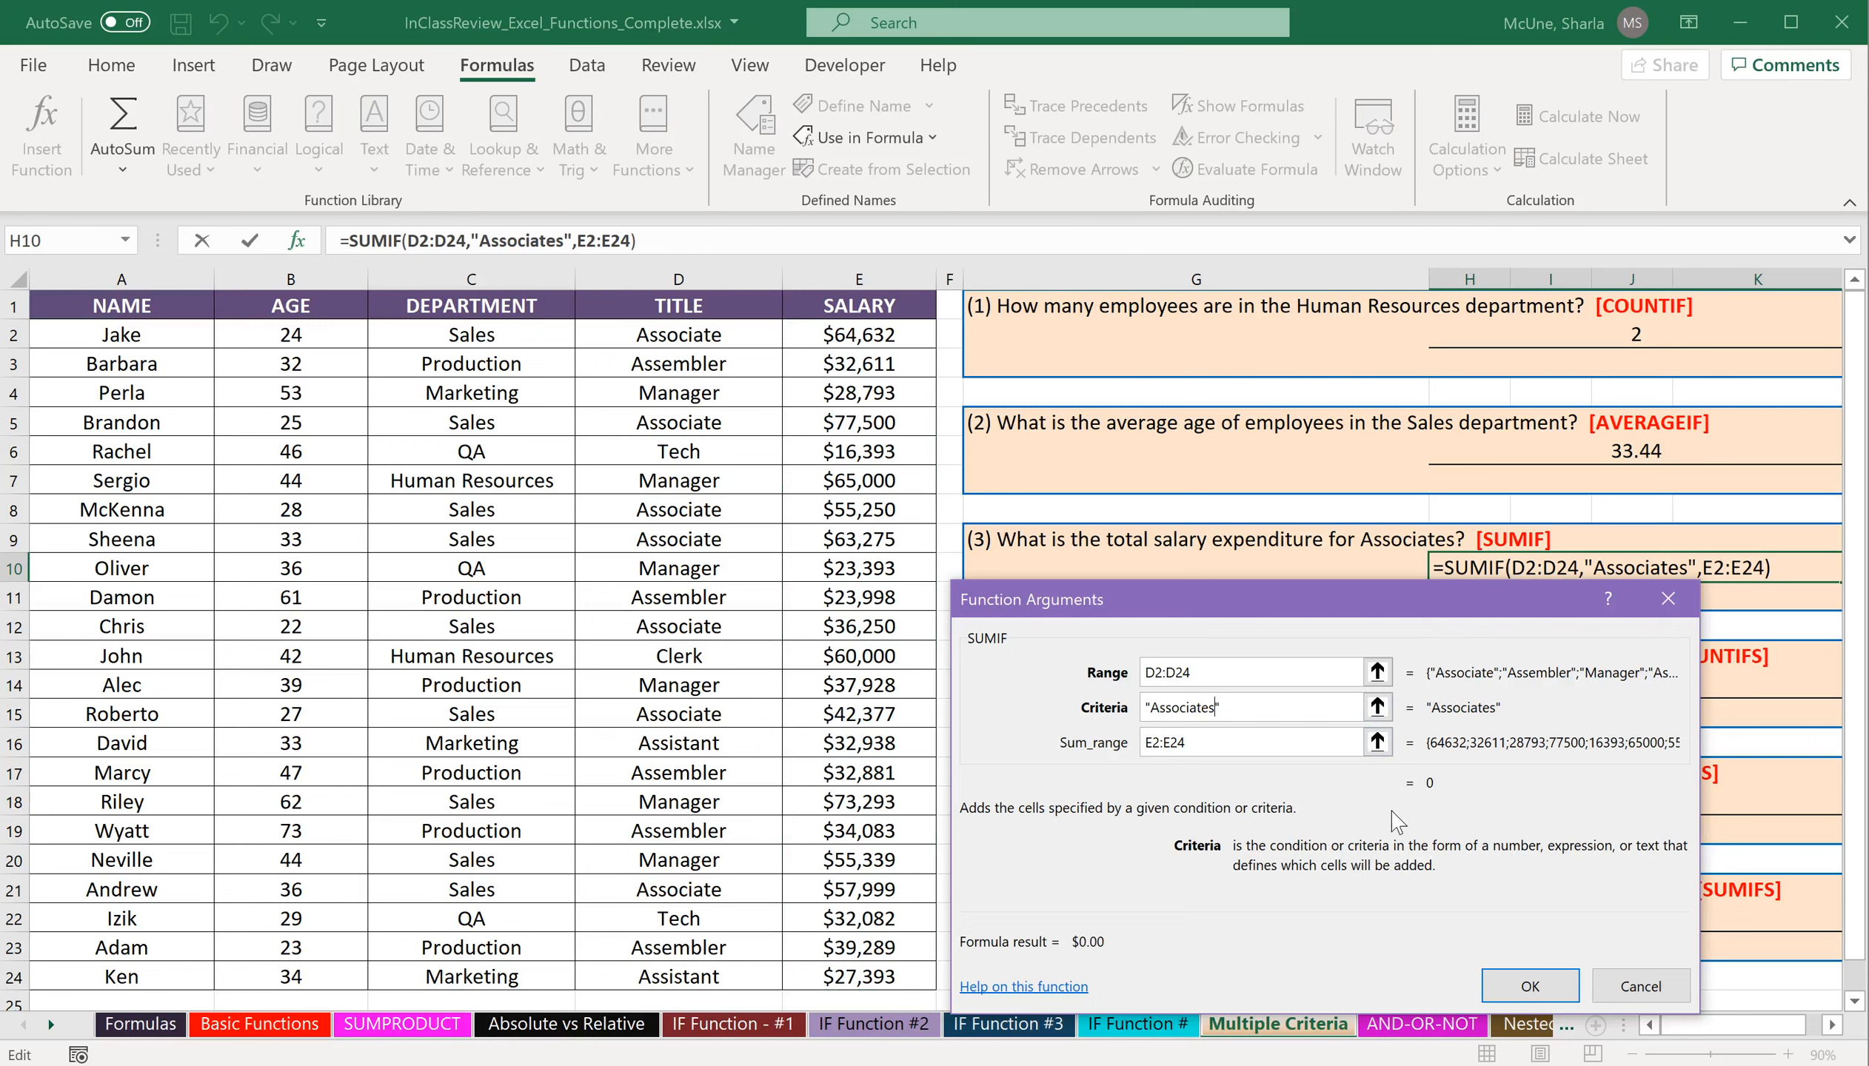
key("BackSpace")
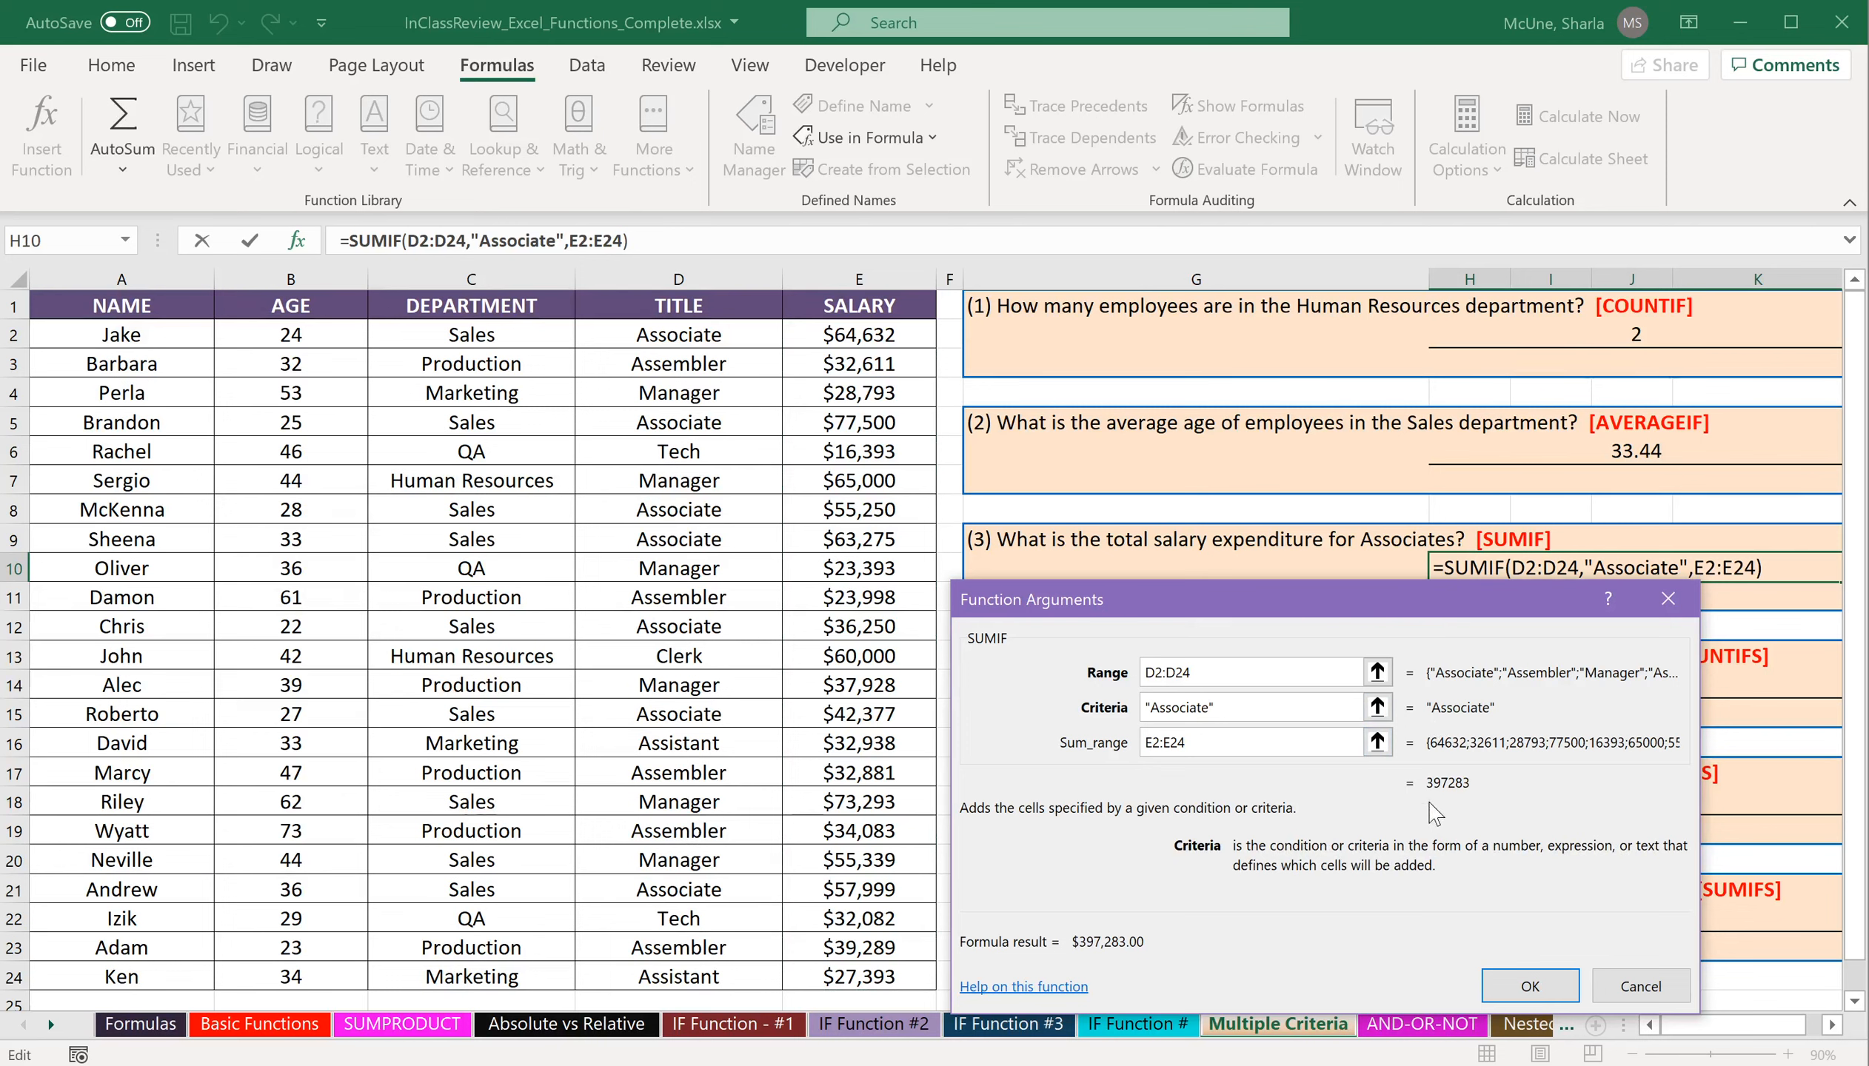
left_click(1530, 986)
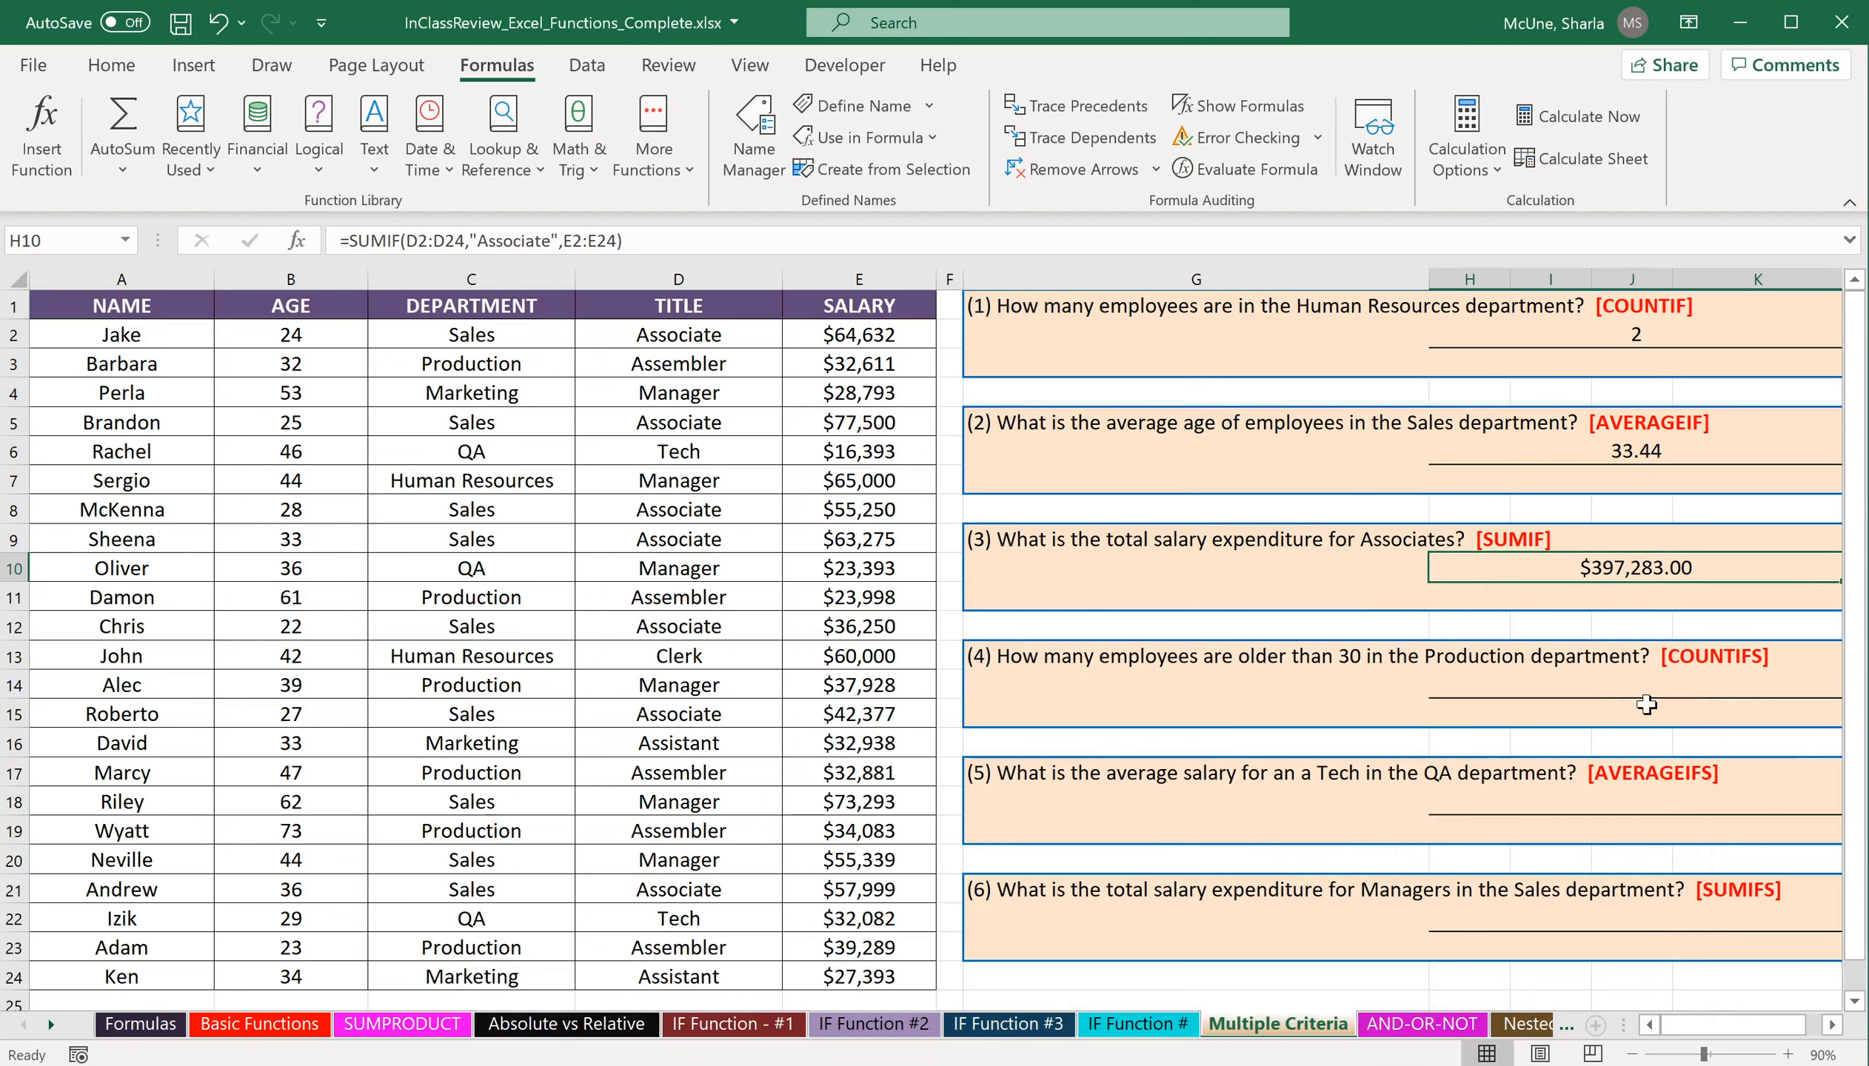
Insert the COUNTIFS function in cell H14 under question 4, searching for it by name, and move its arguments dialog off the questions.
left_click(1601, 684)
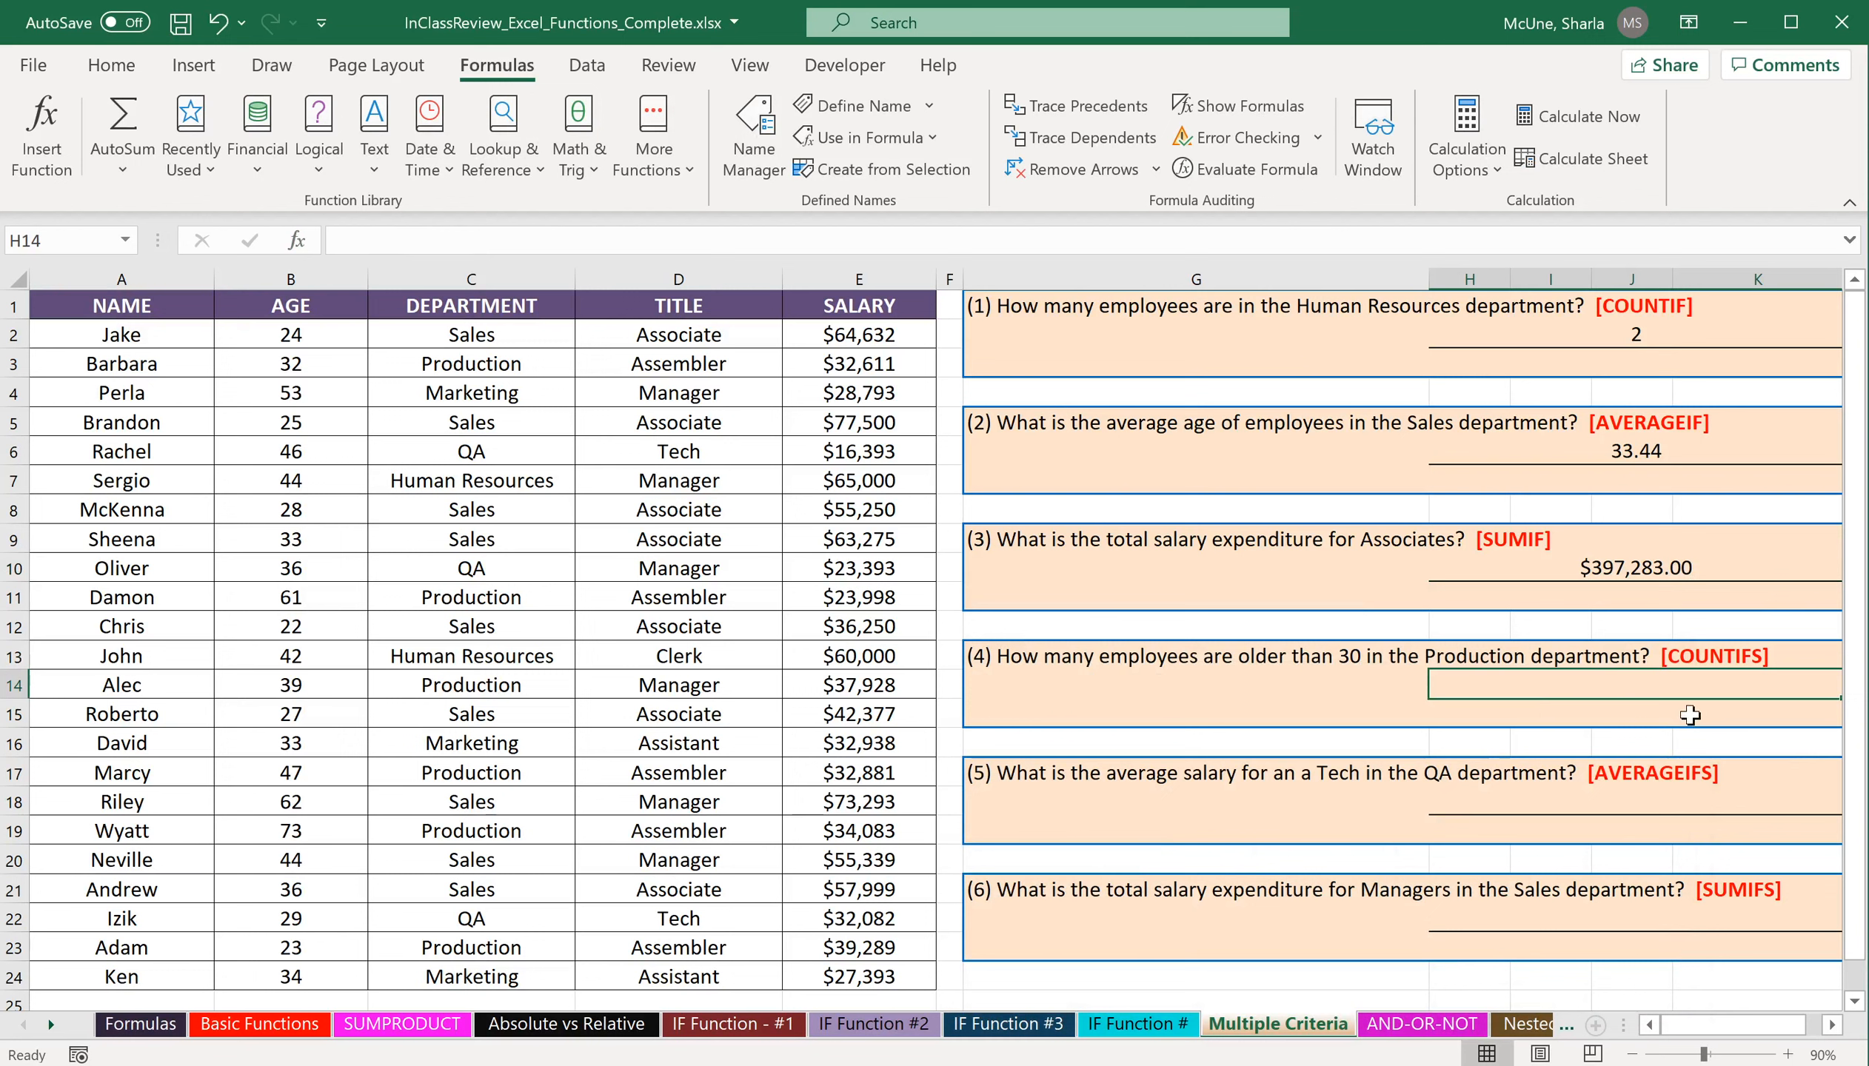
left_click(63, 155)
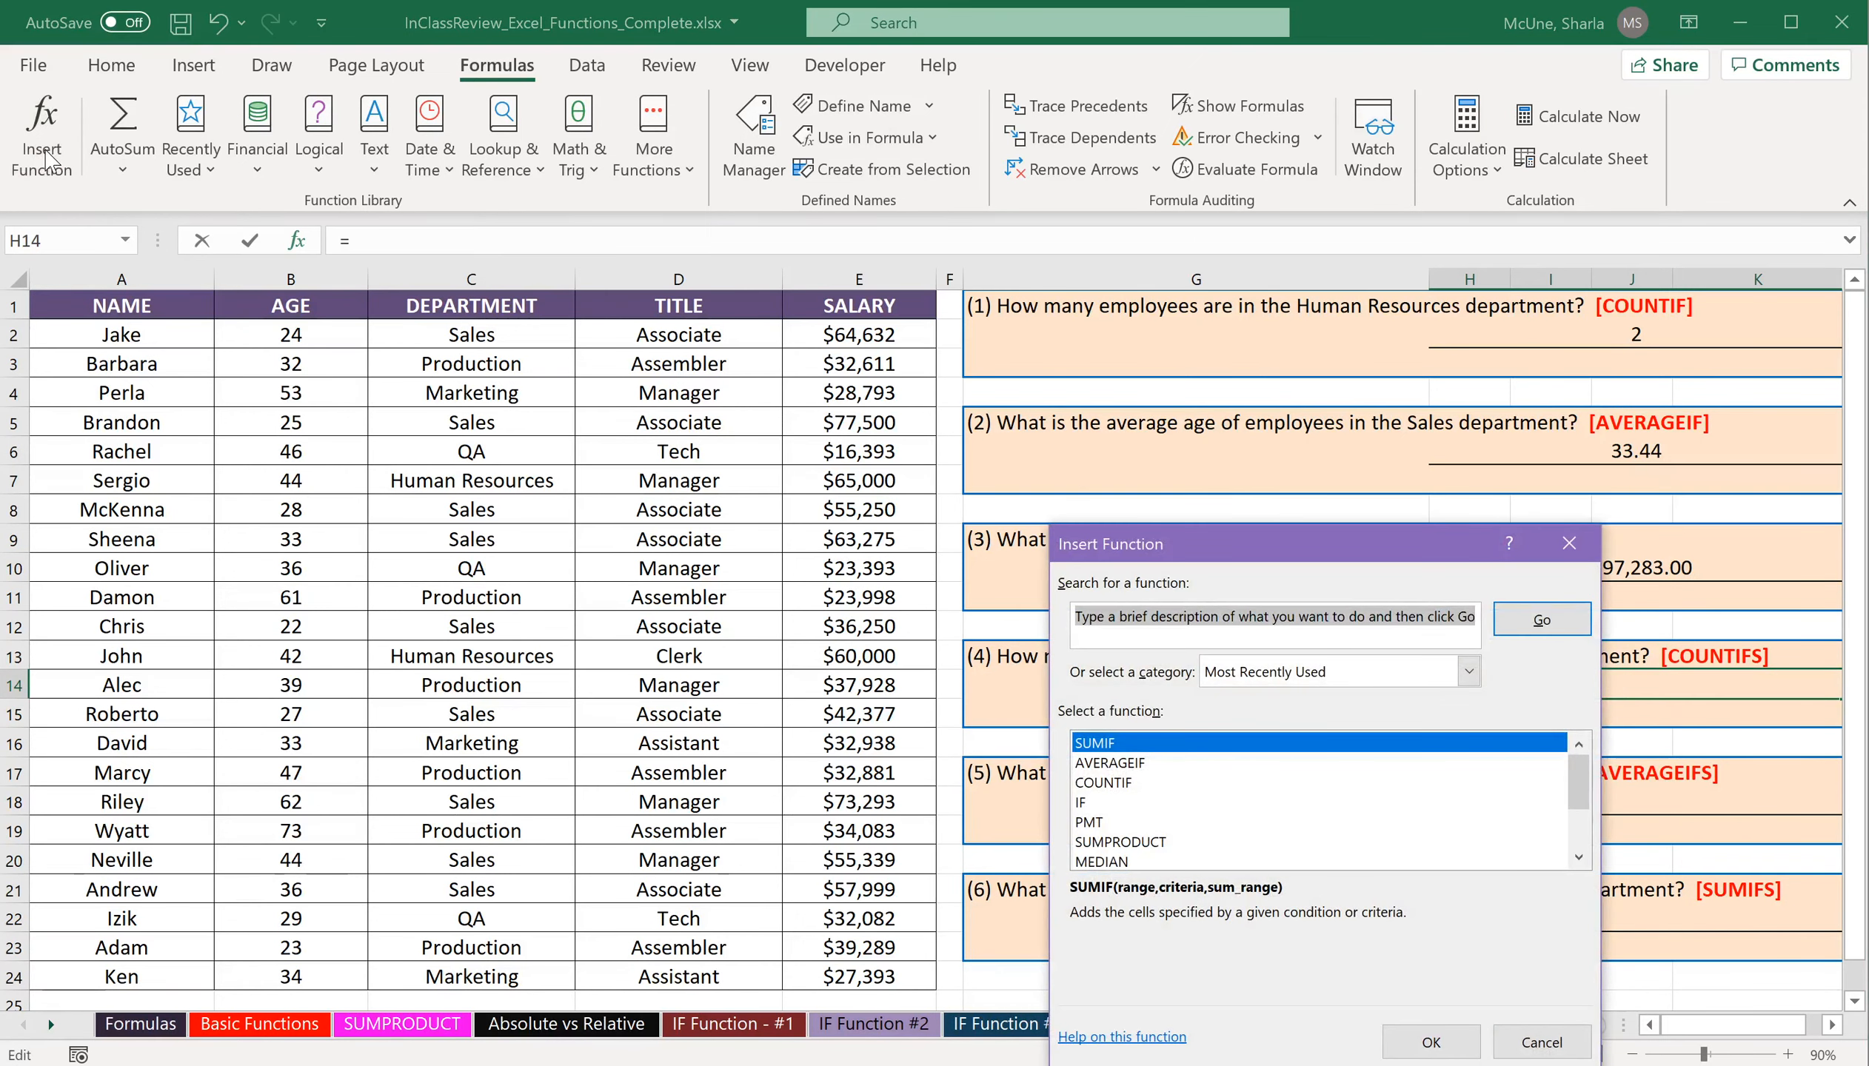
type("countifs")
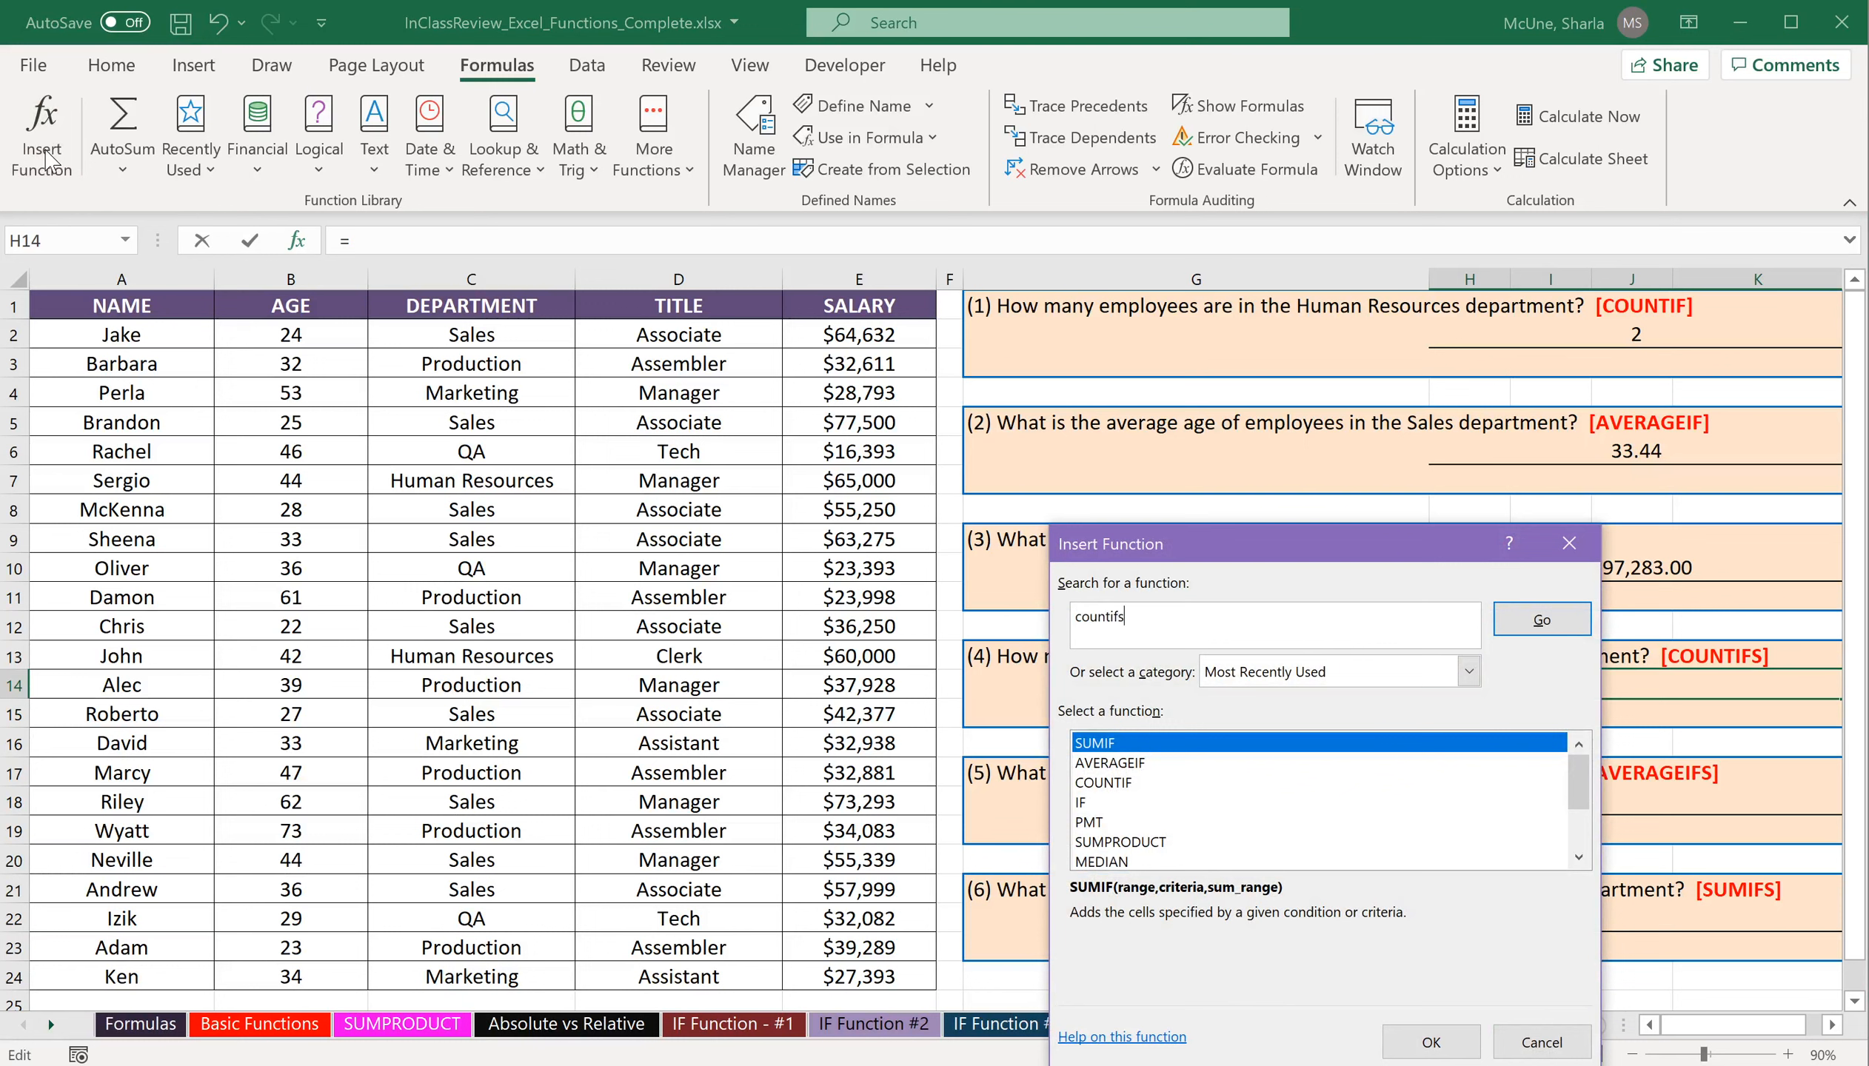
left_click(1563, 619)
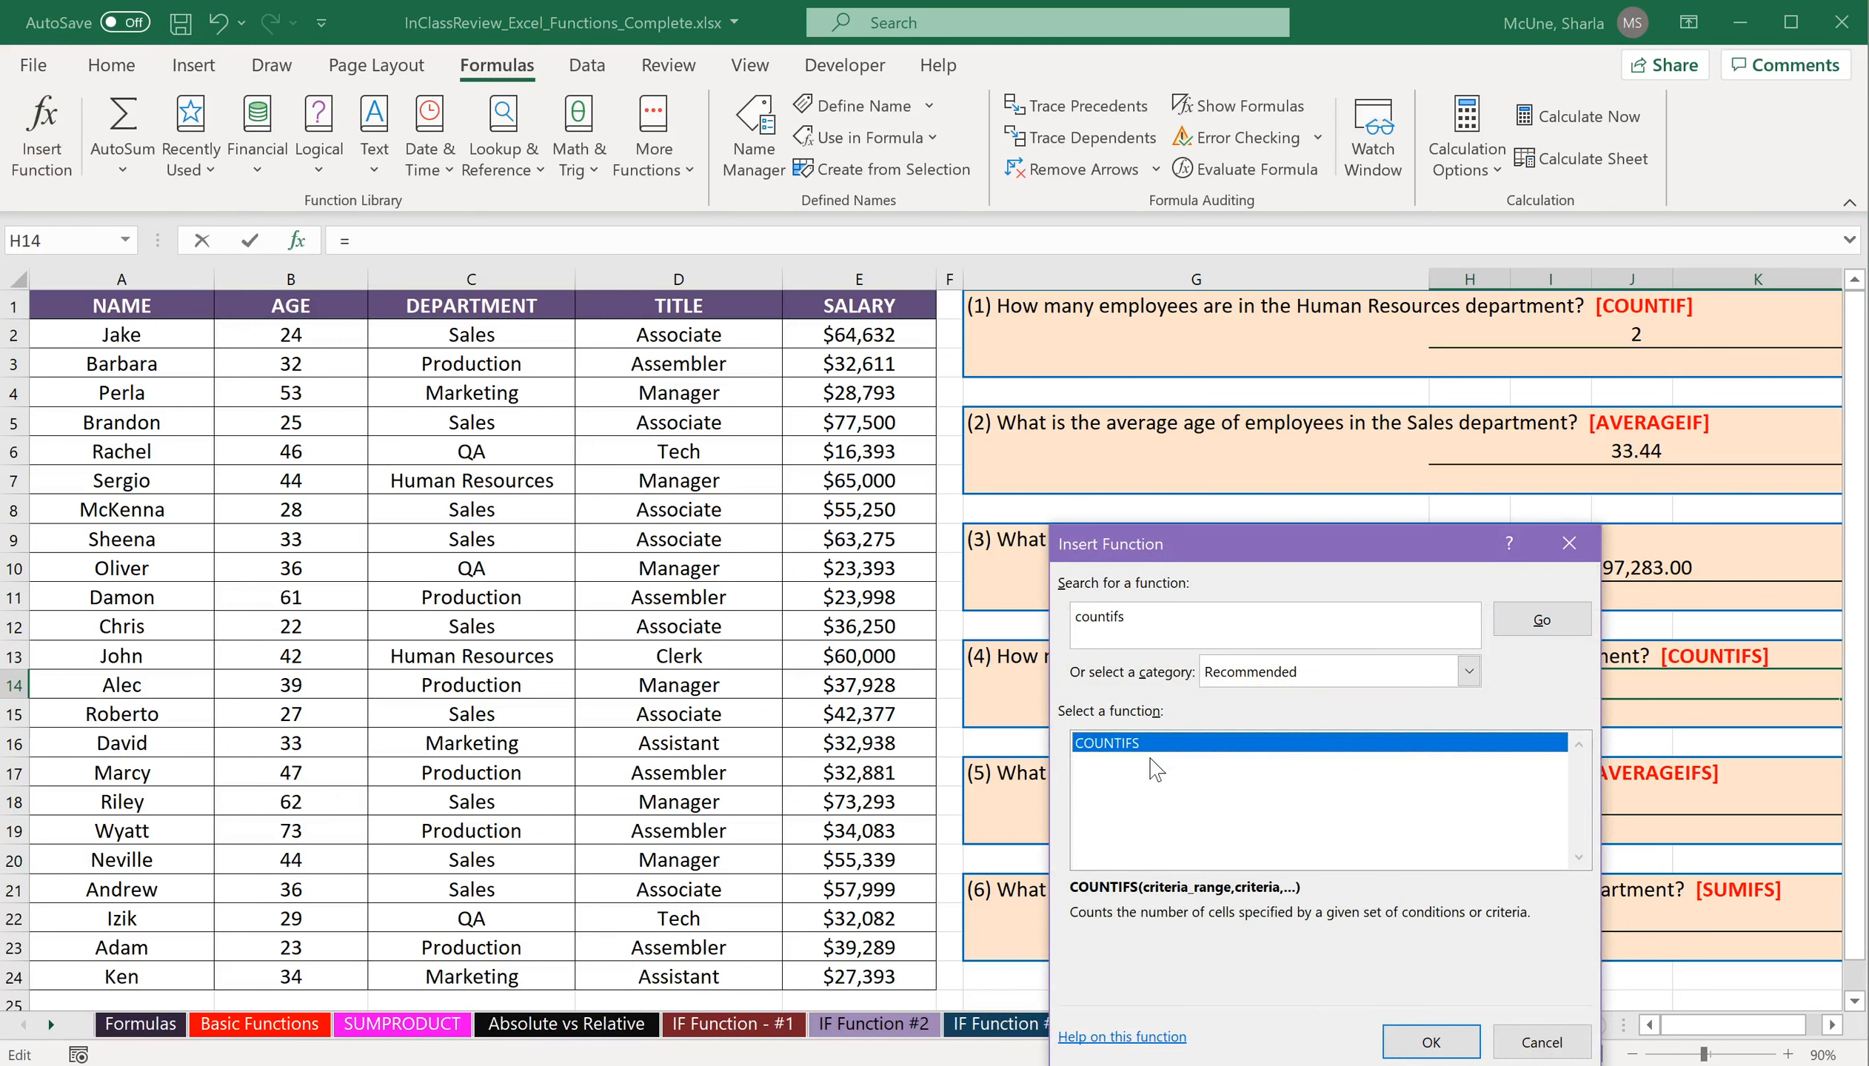
left_click(1431, 1043)
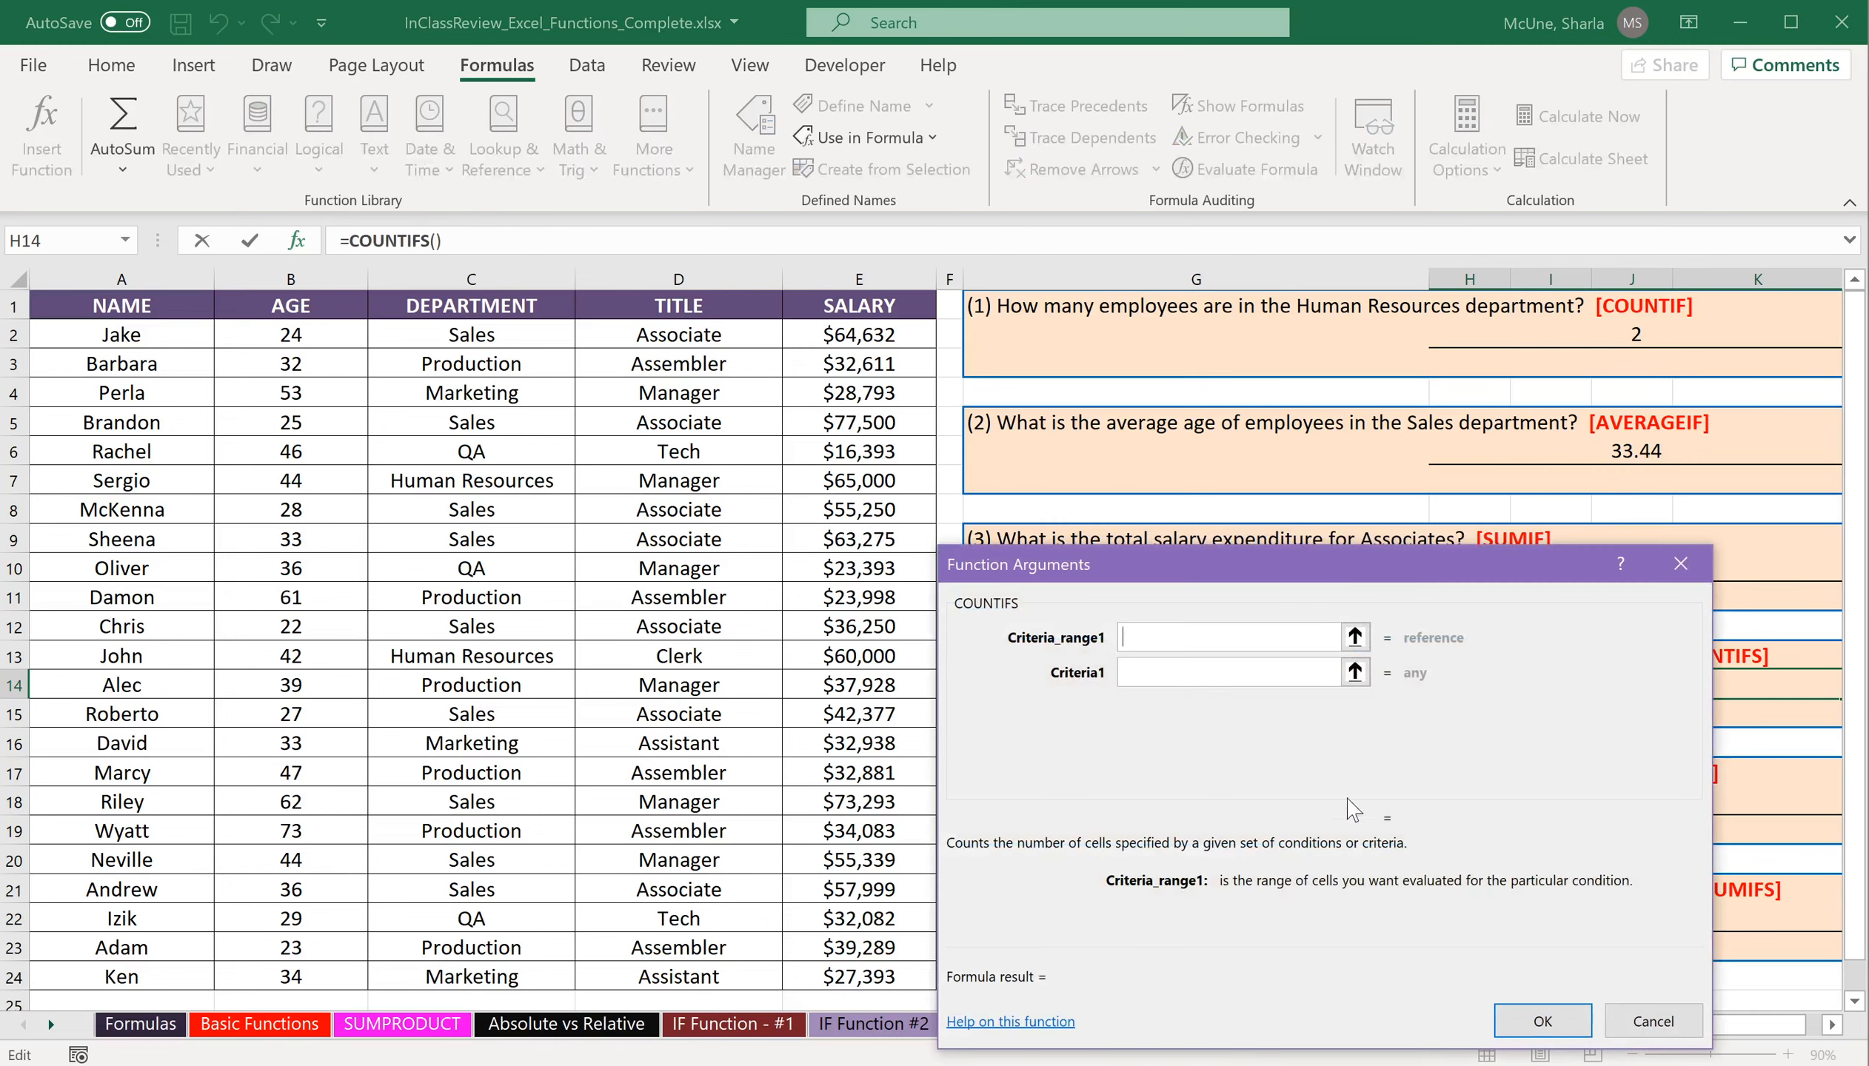
left_click_drag(1304, 563, 1352, 45)
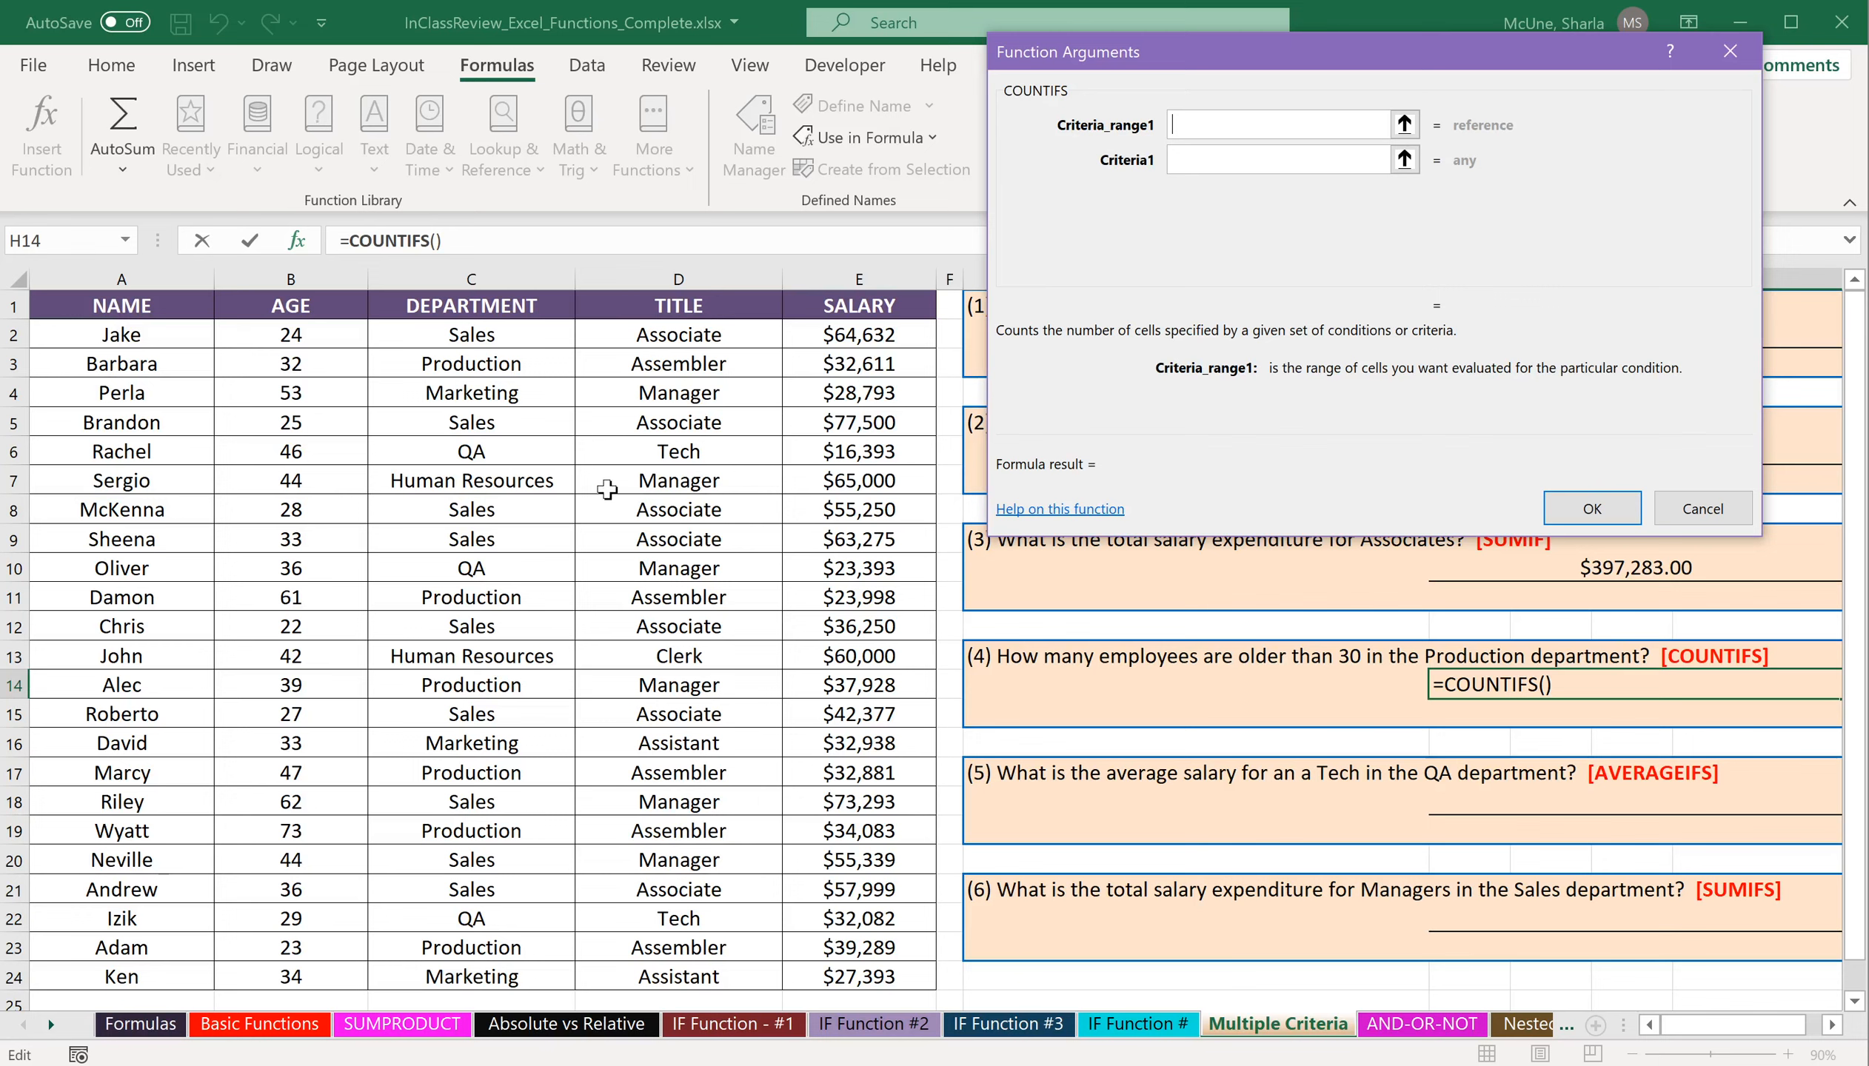
Set the first COUNTIFS criteria range to the departments in C2:C24 with the criteria "Production".
left_click_drag(514, 335, 503, 975)
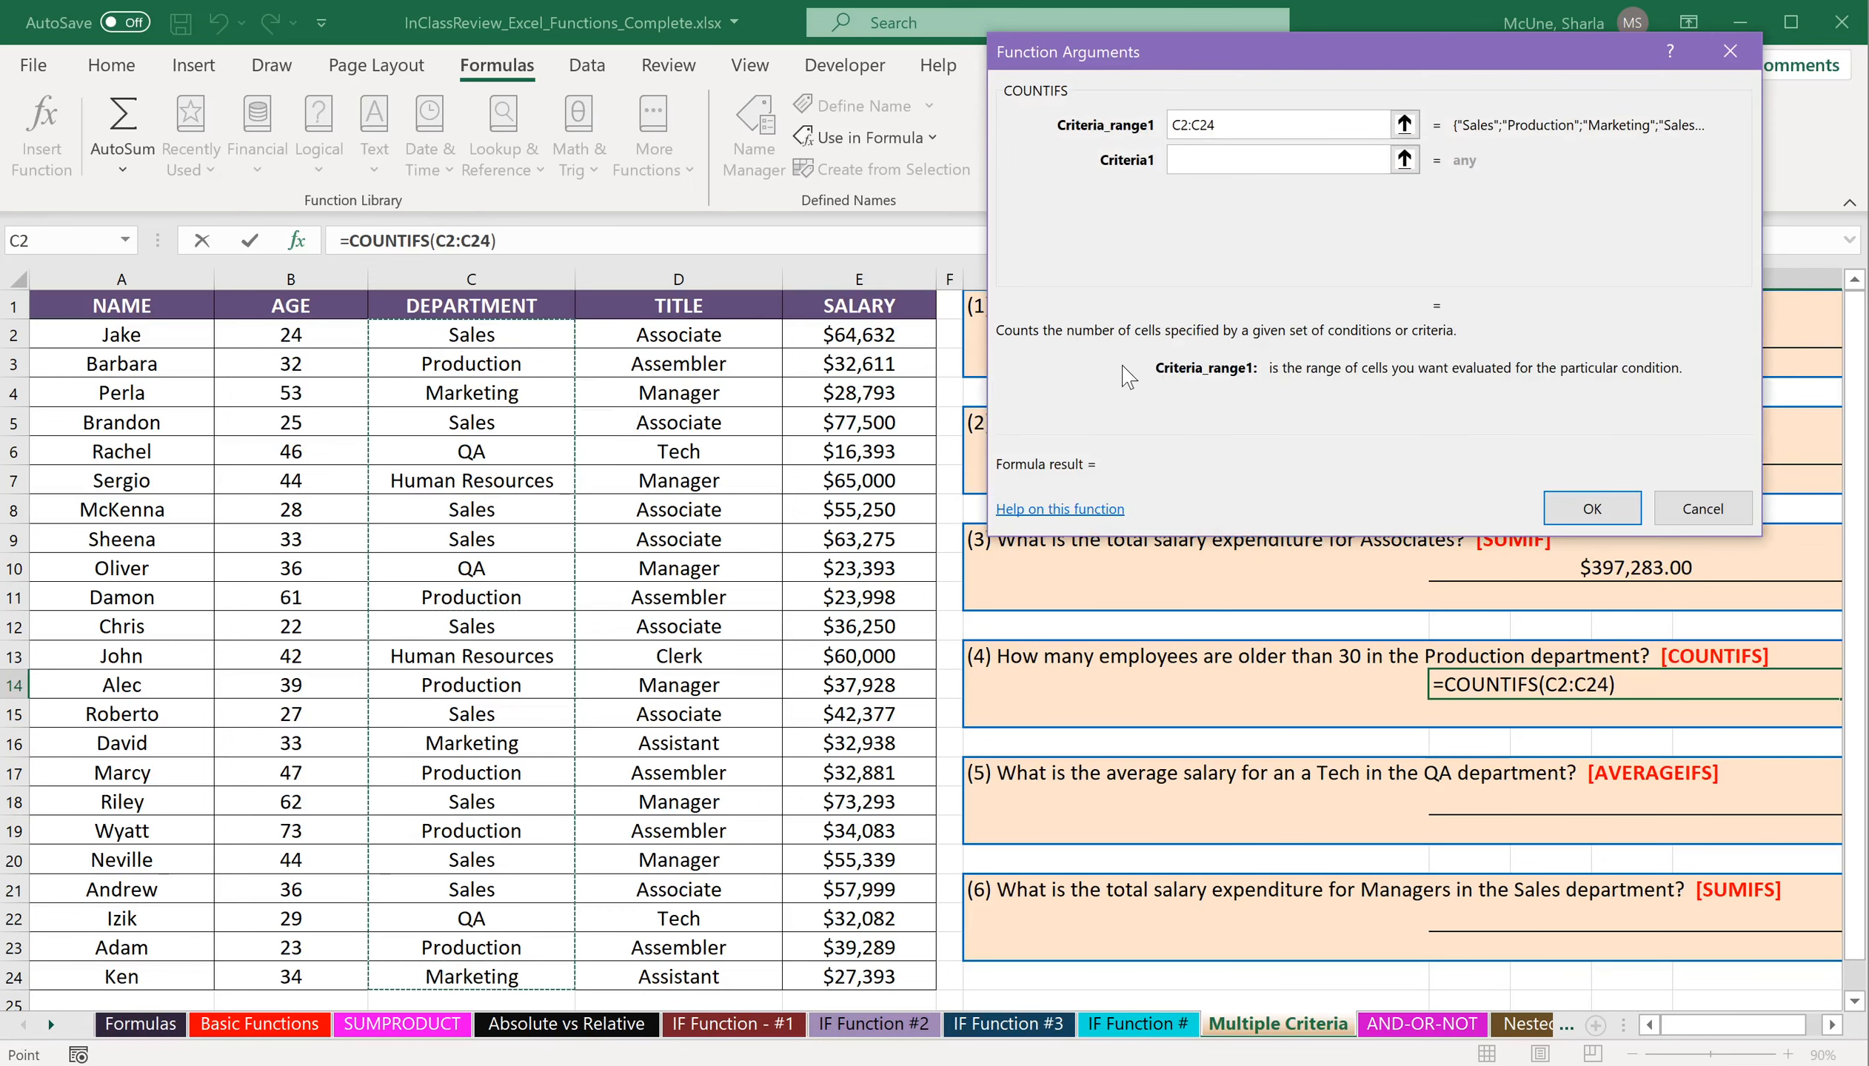
left_click(1273, 165)
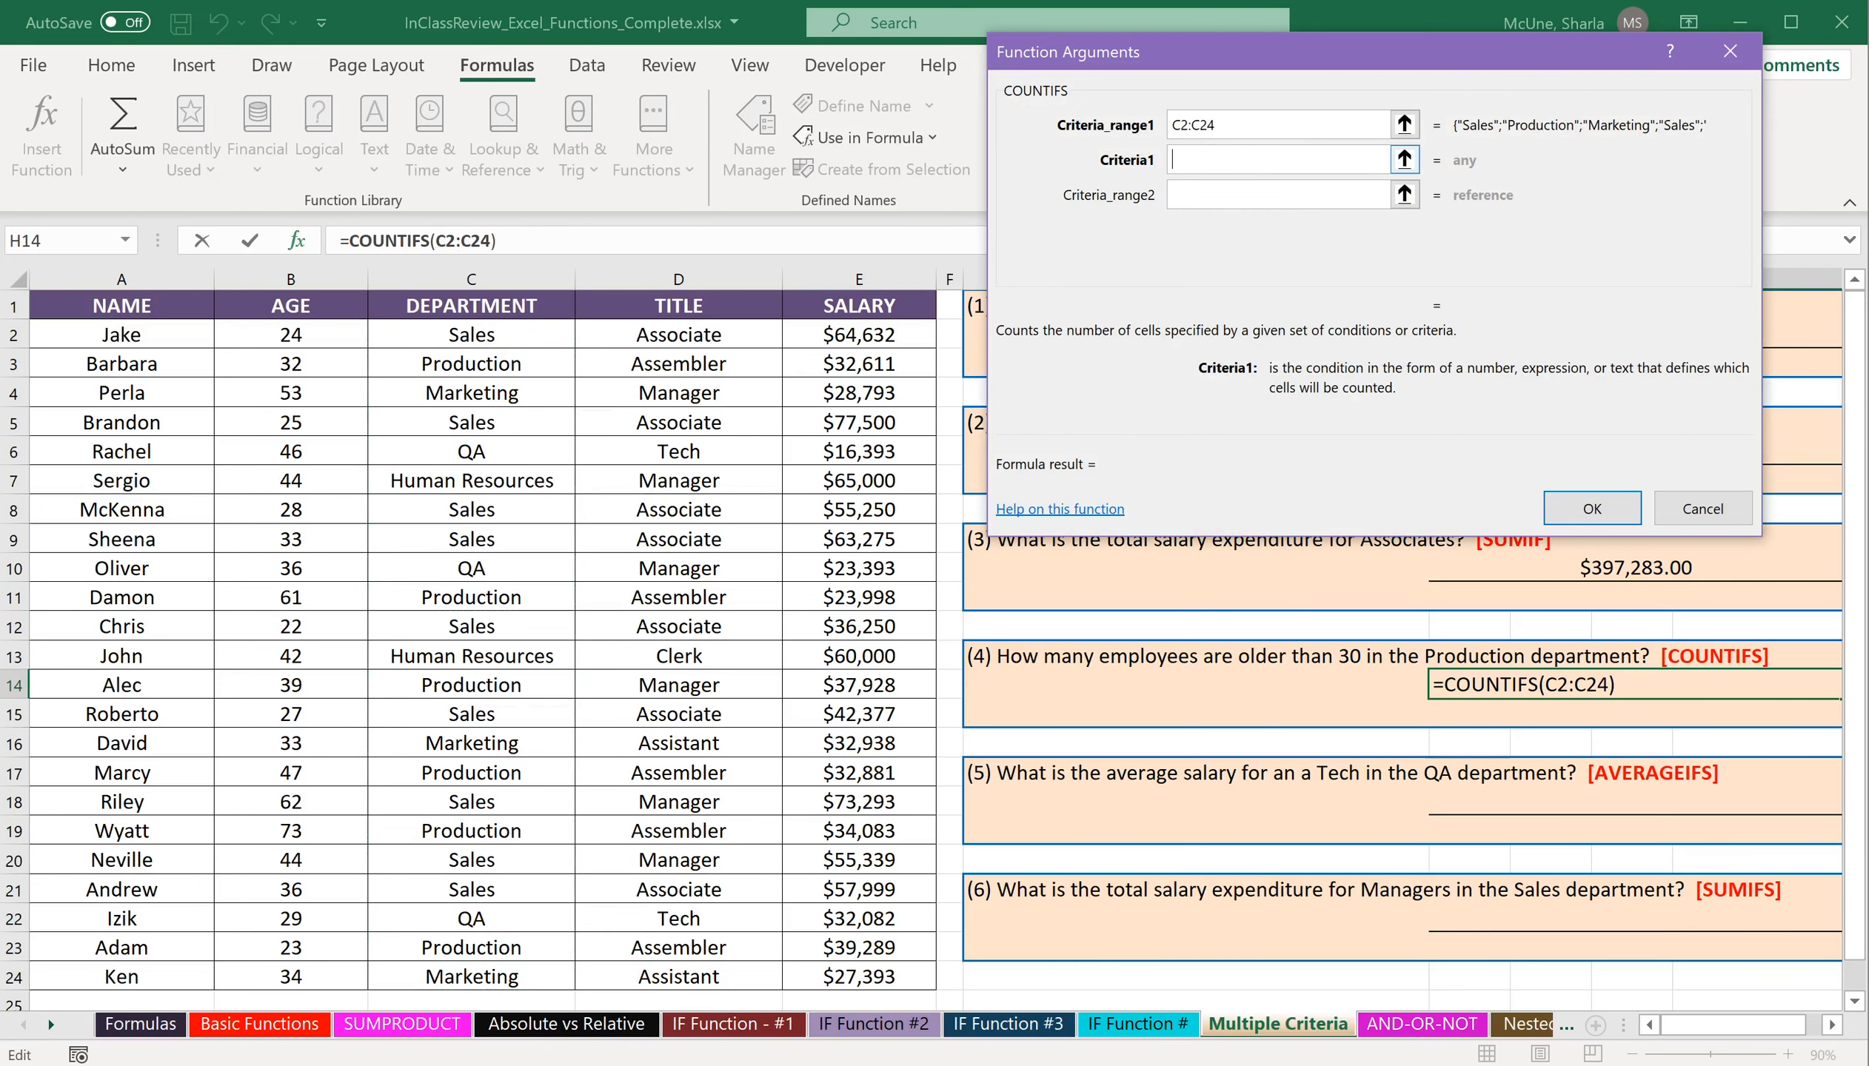
type("=")
key("BackSpace")
type("\"Production\"")
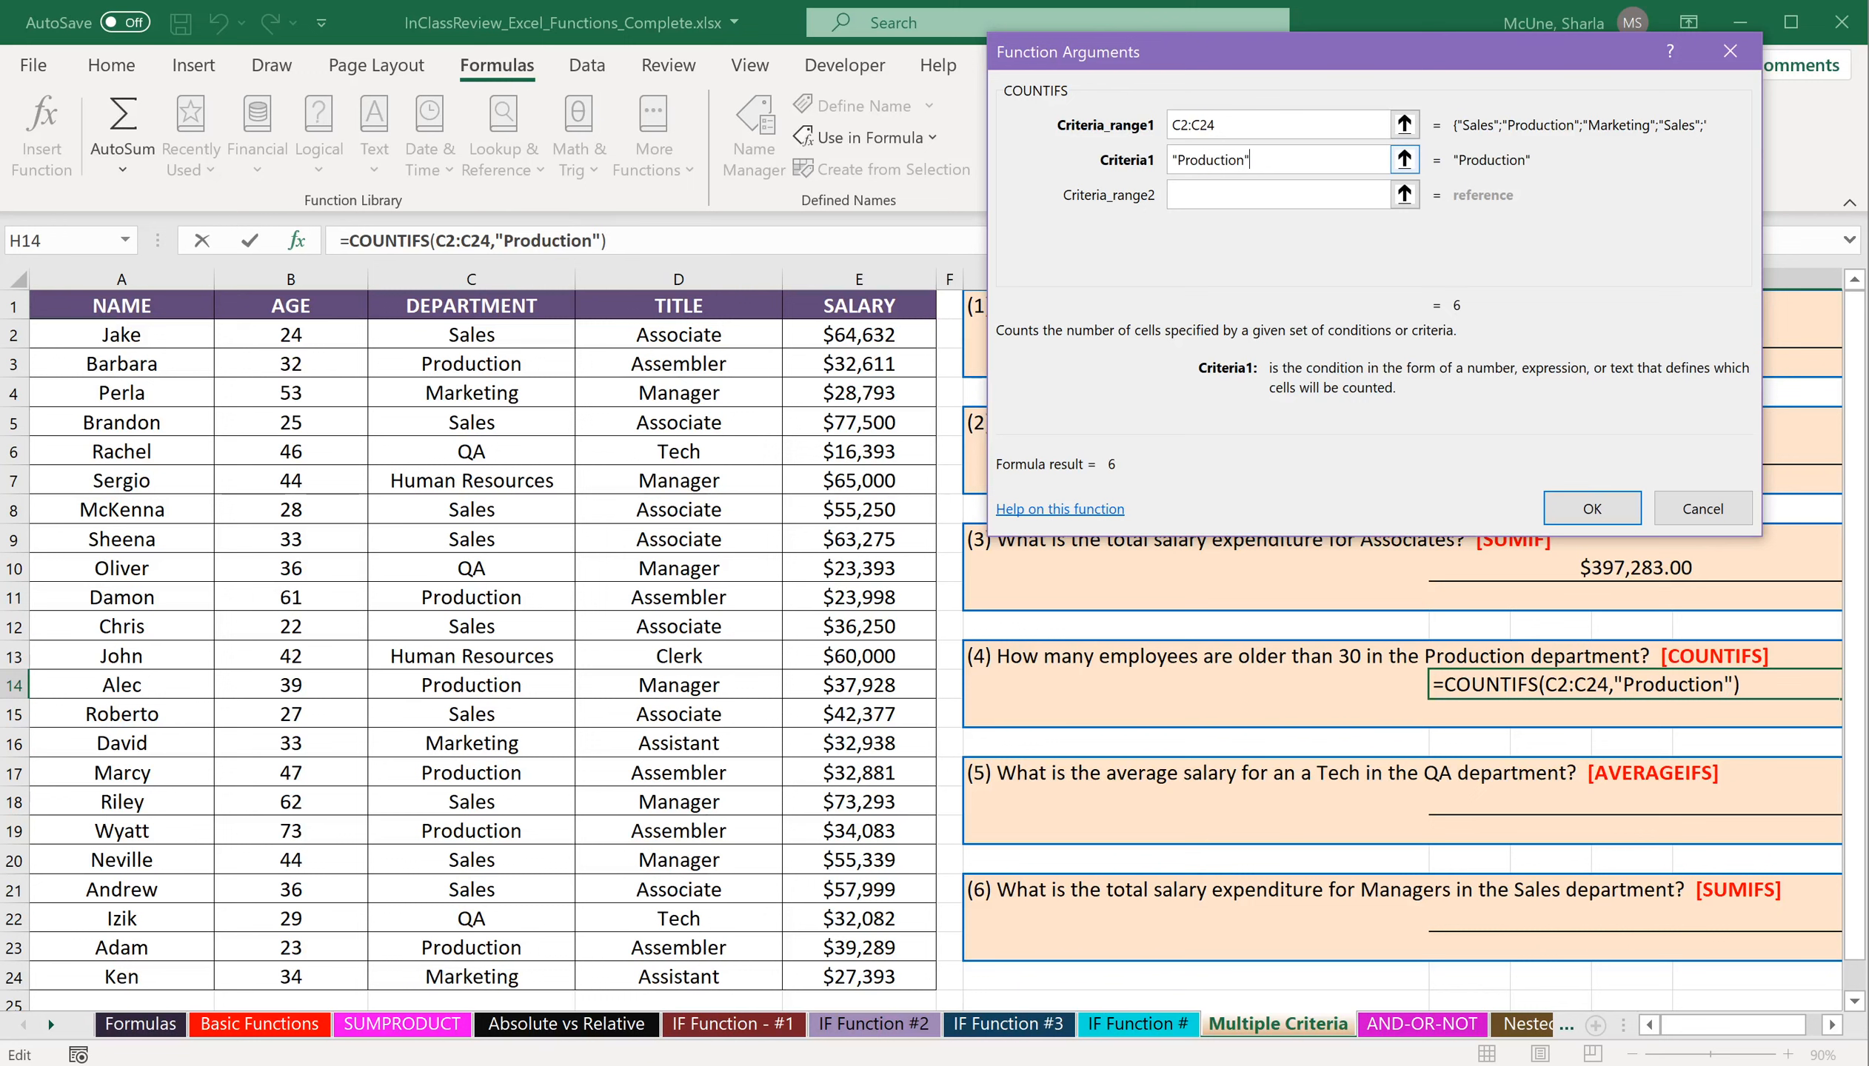
Add the ages in B2:B24 as the second COUNTIFS criteria range with criteria ">30" and complete the formula.
key("Tab")
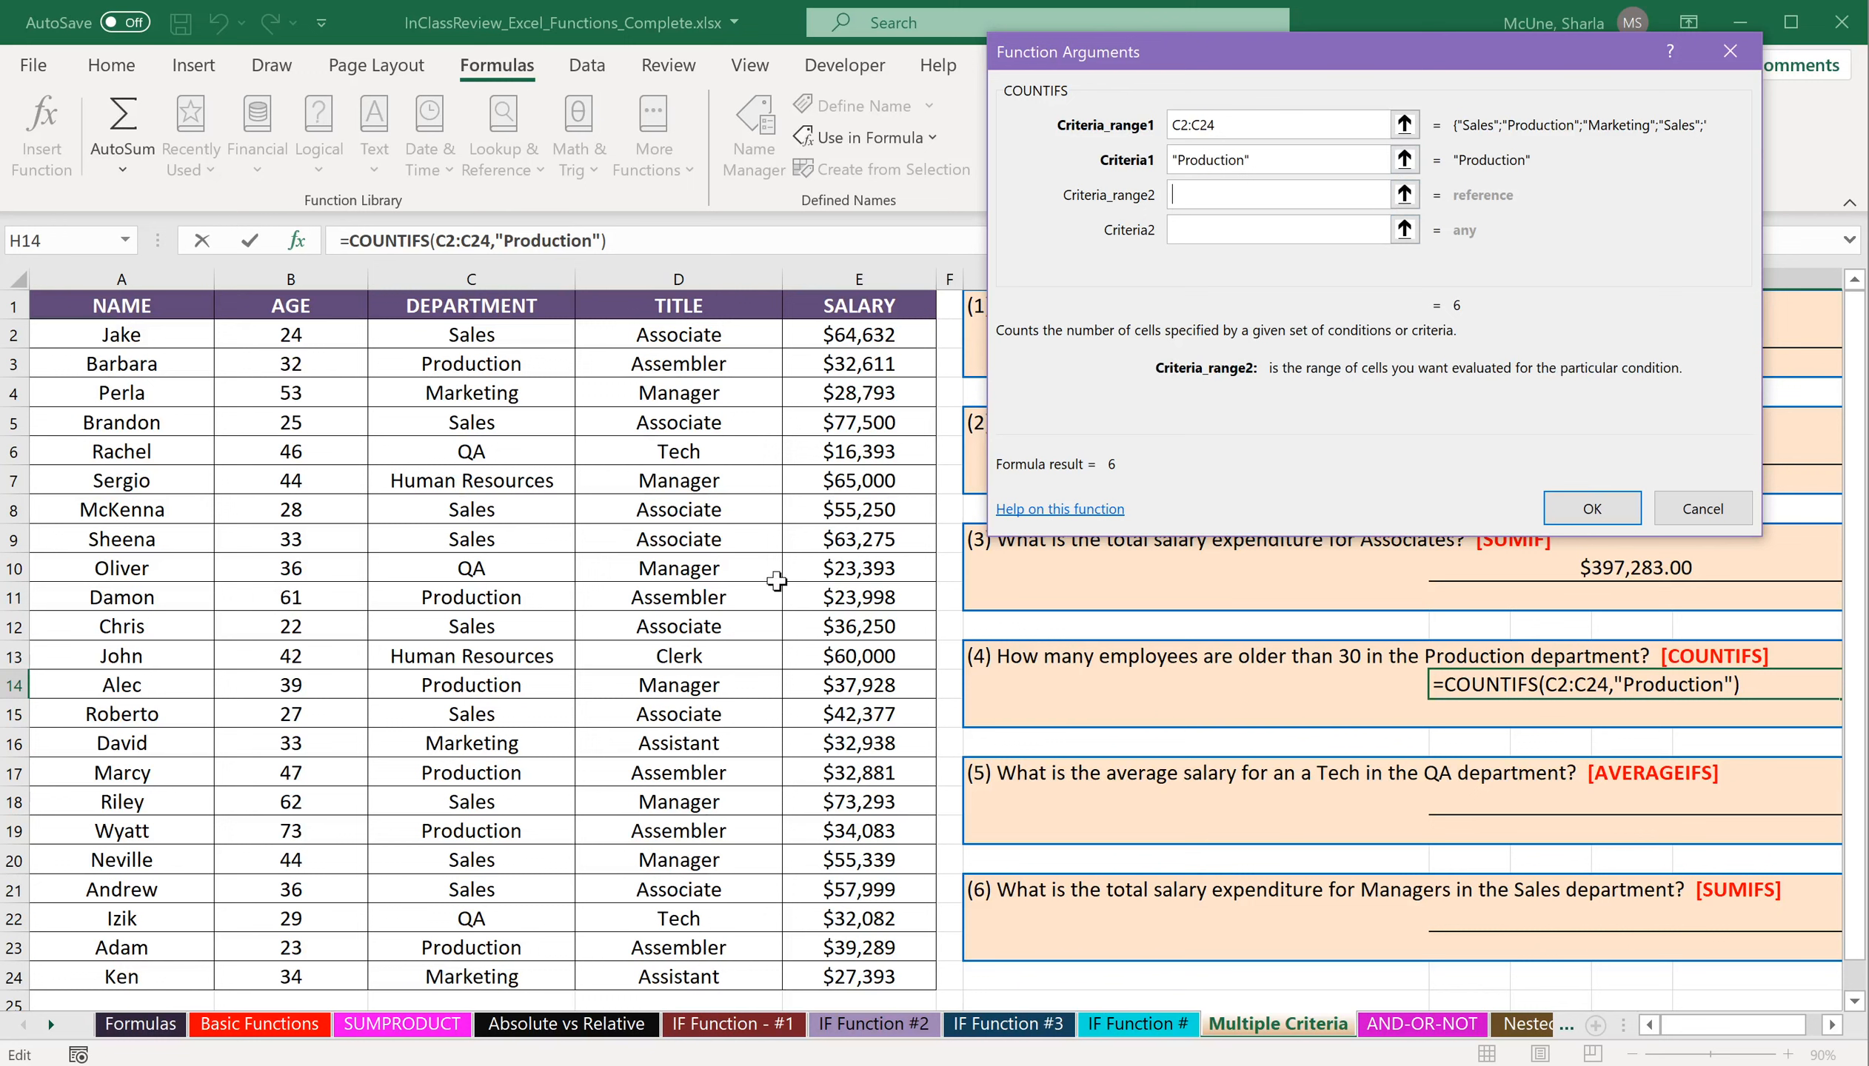
left_click_drag(310, 341, 329, 987)
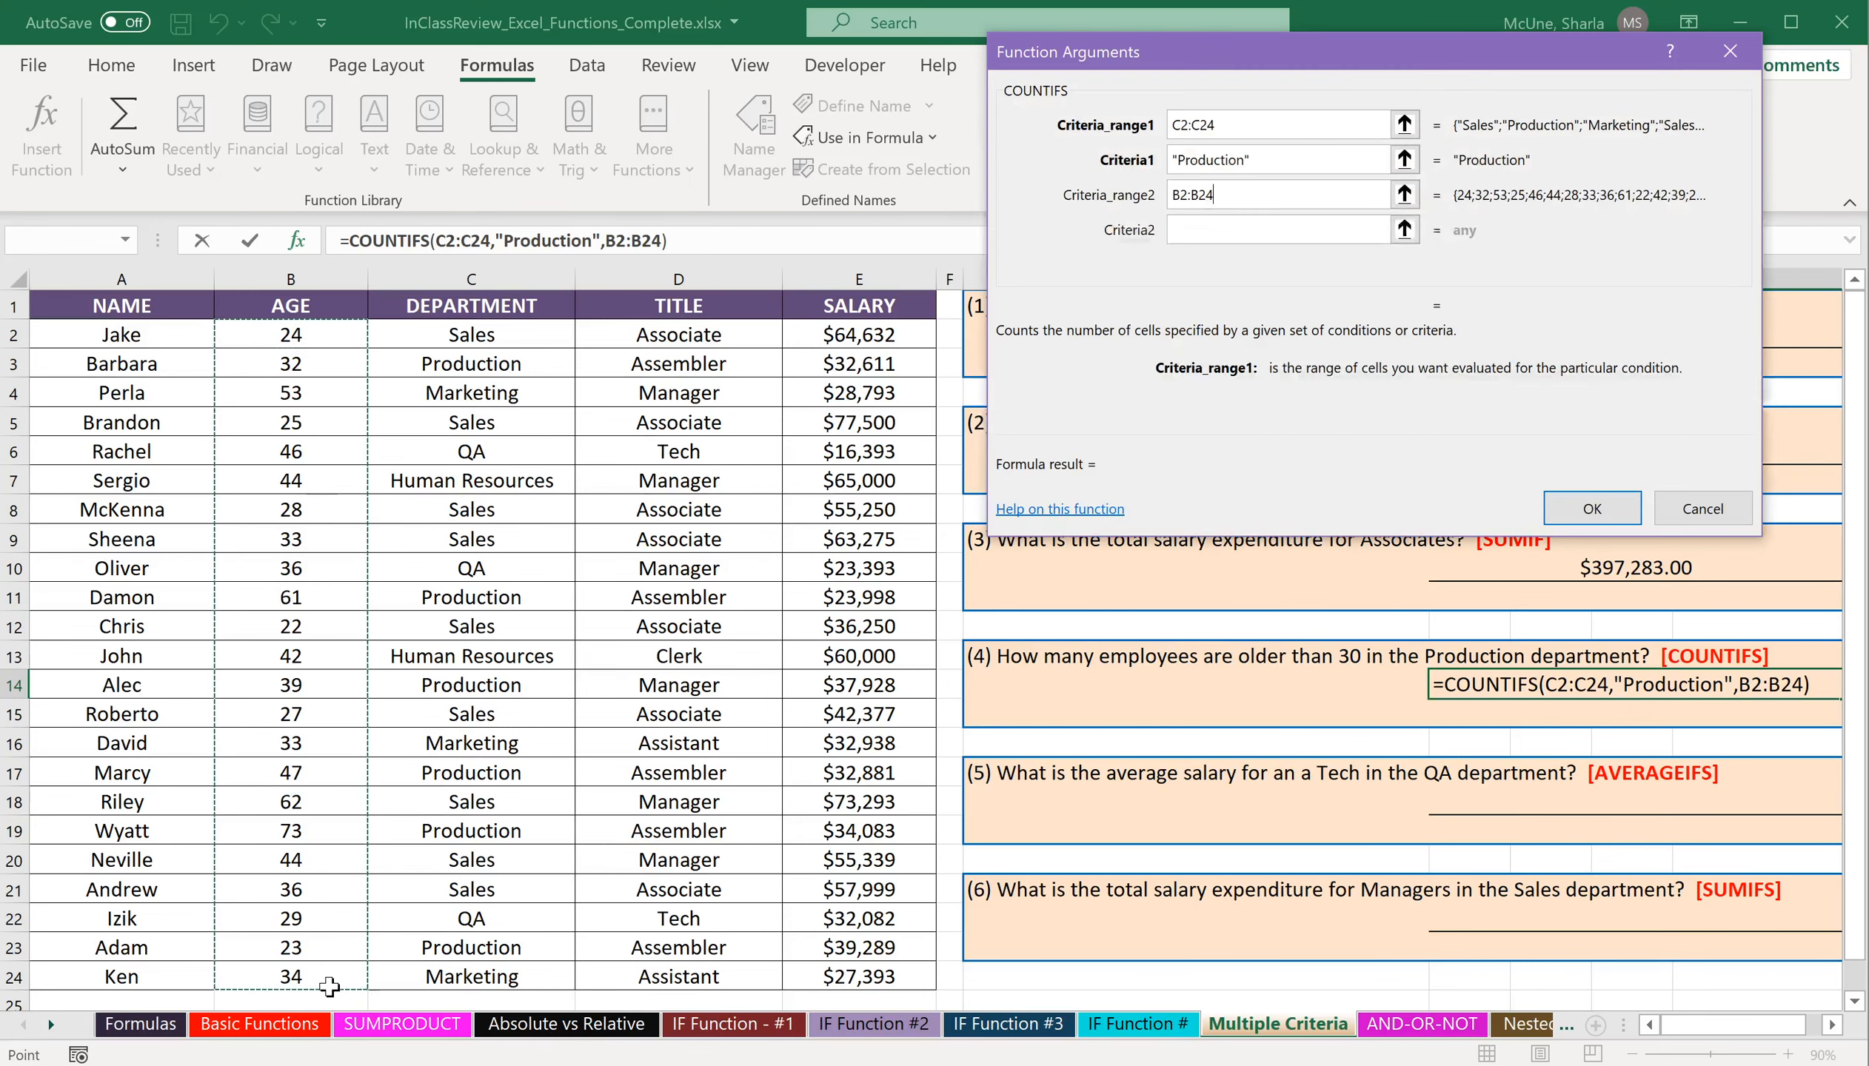
left_click(1266, 226)
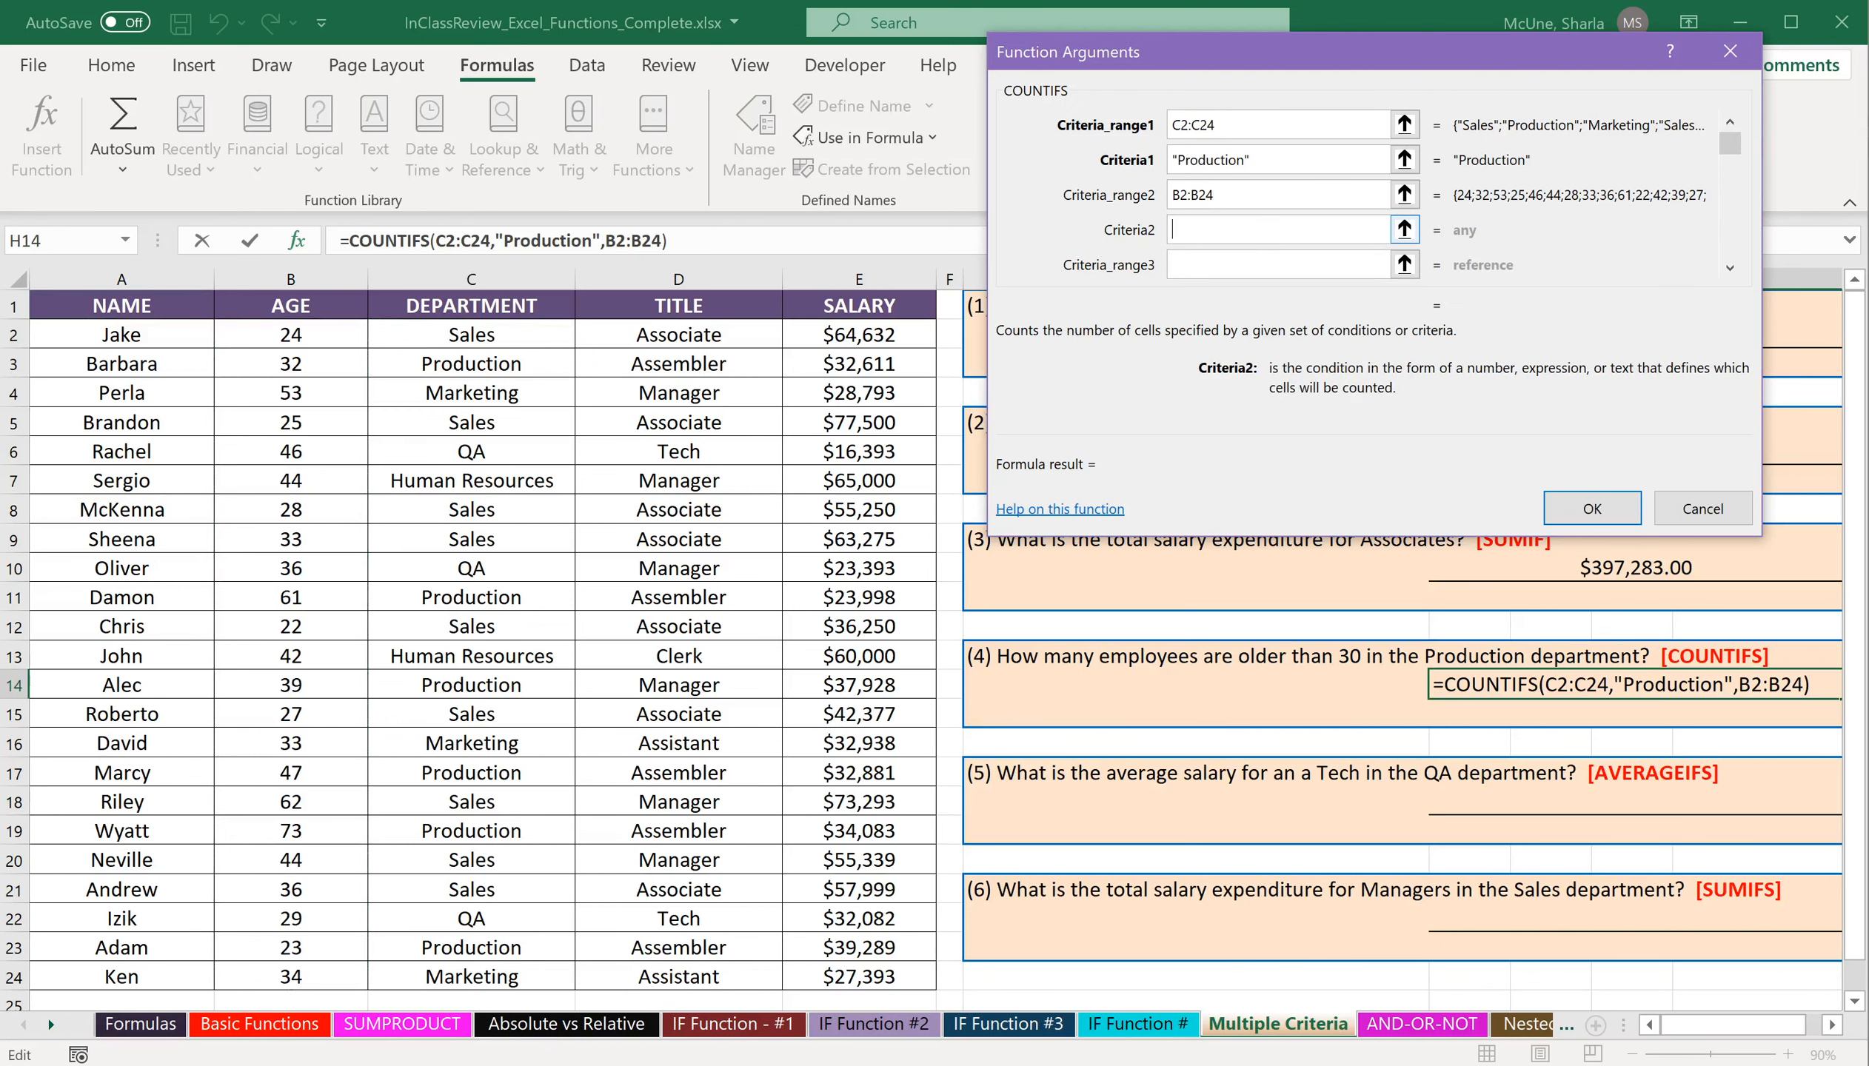
type(">30")
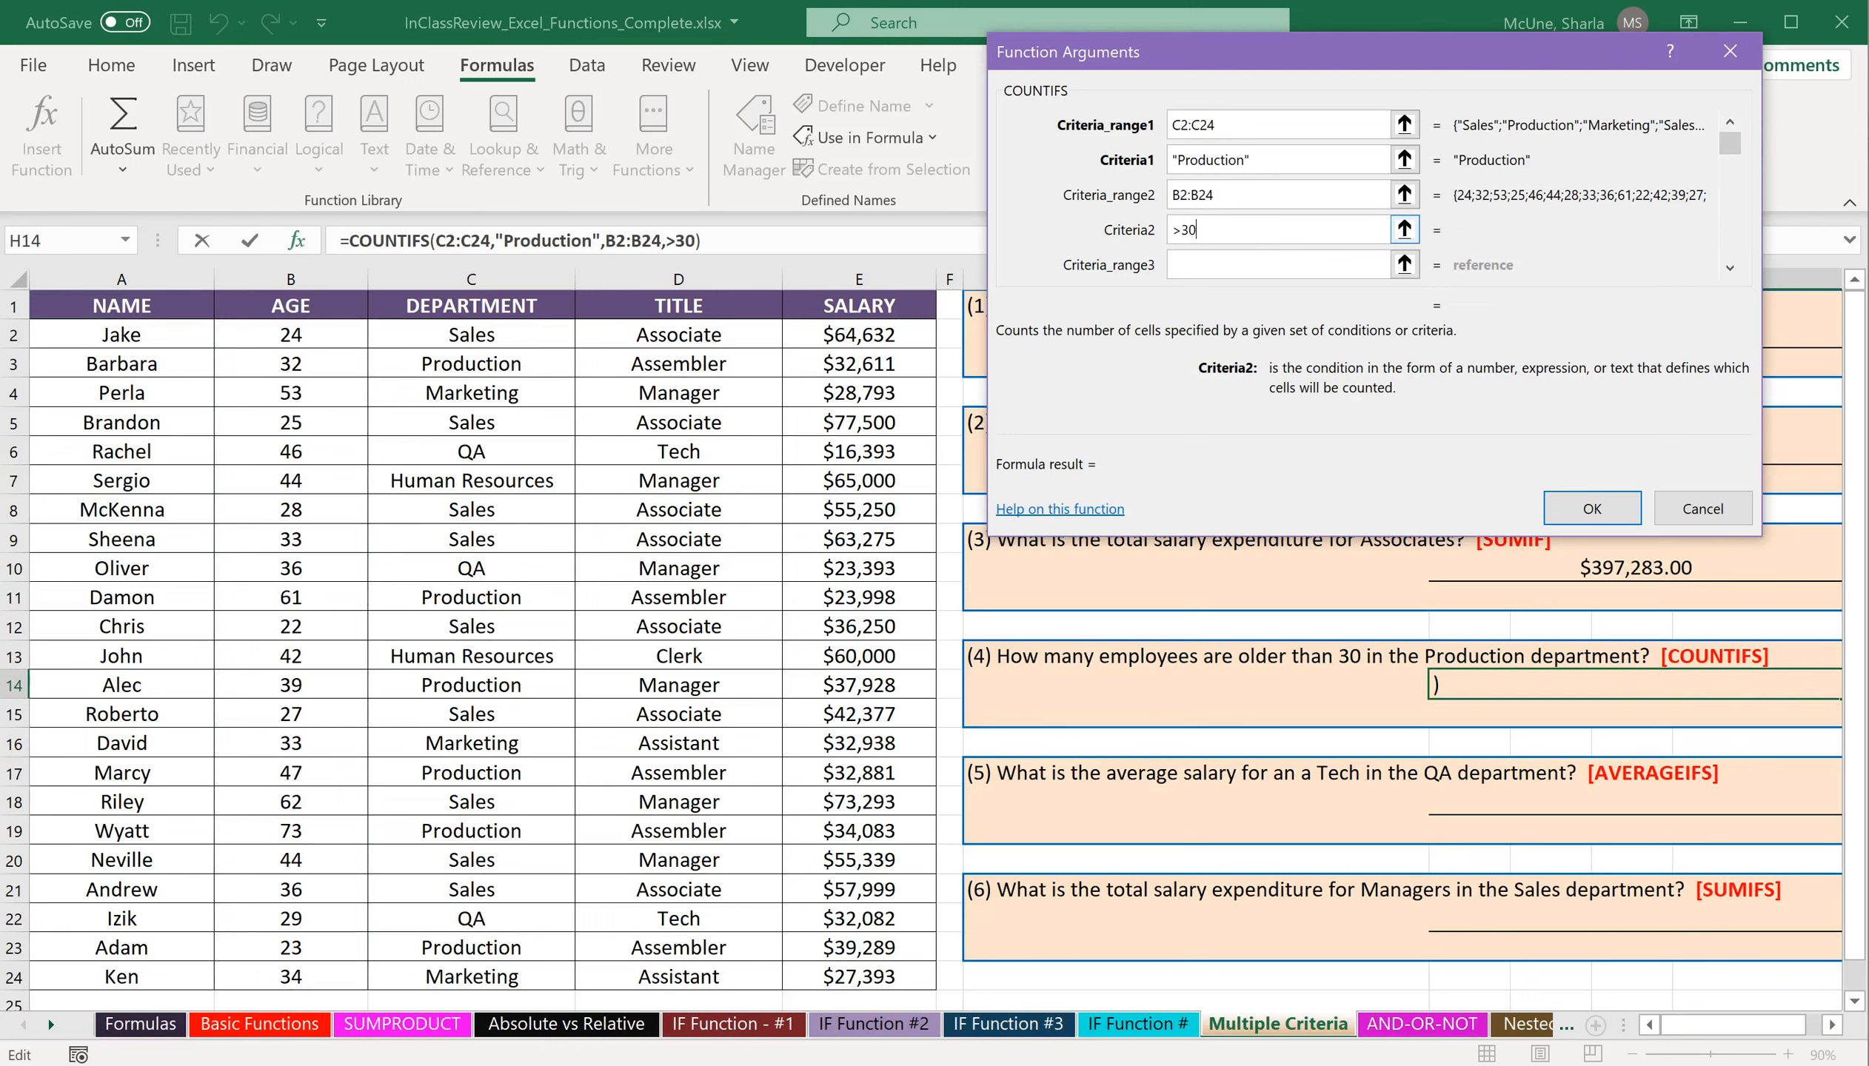
left_click(1303, 264)
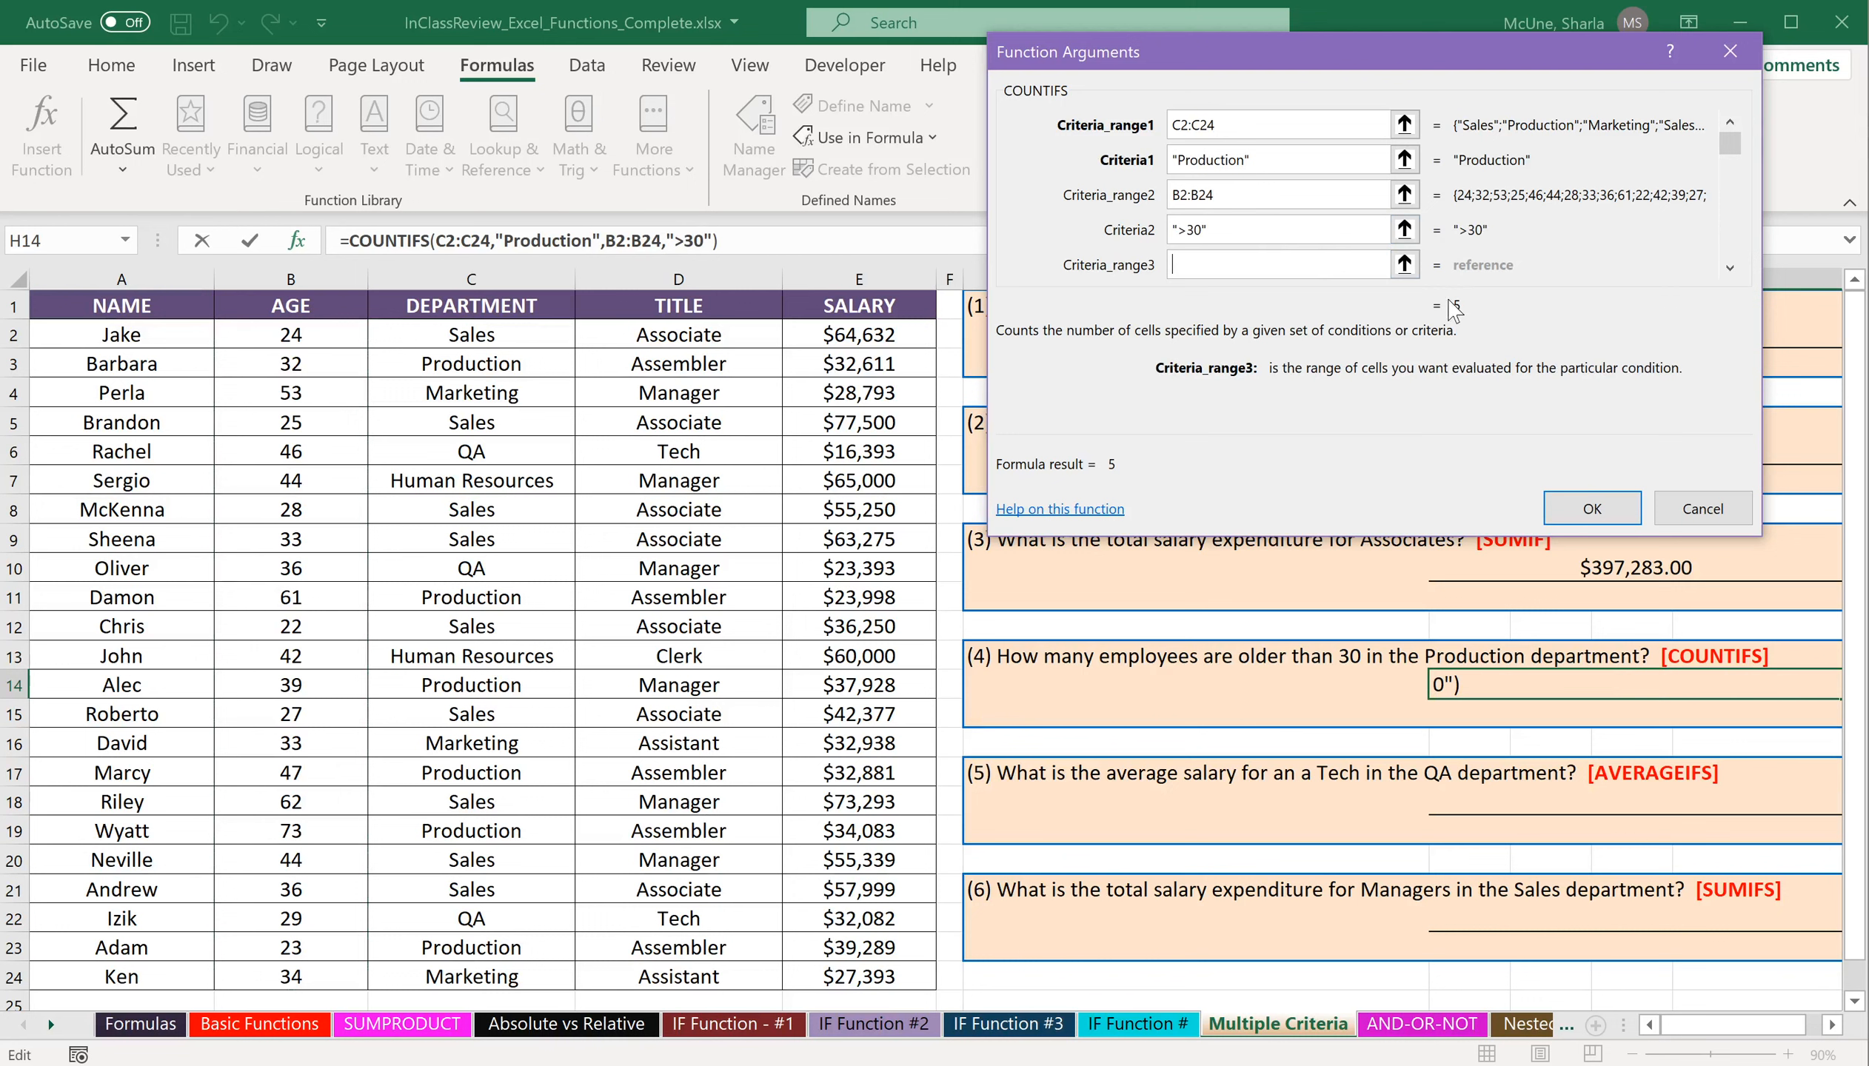
left_click(1601, 508)
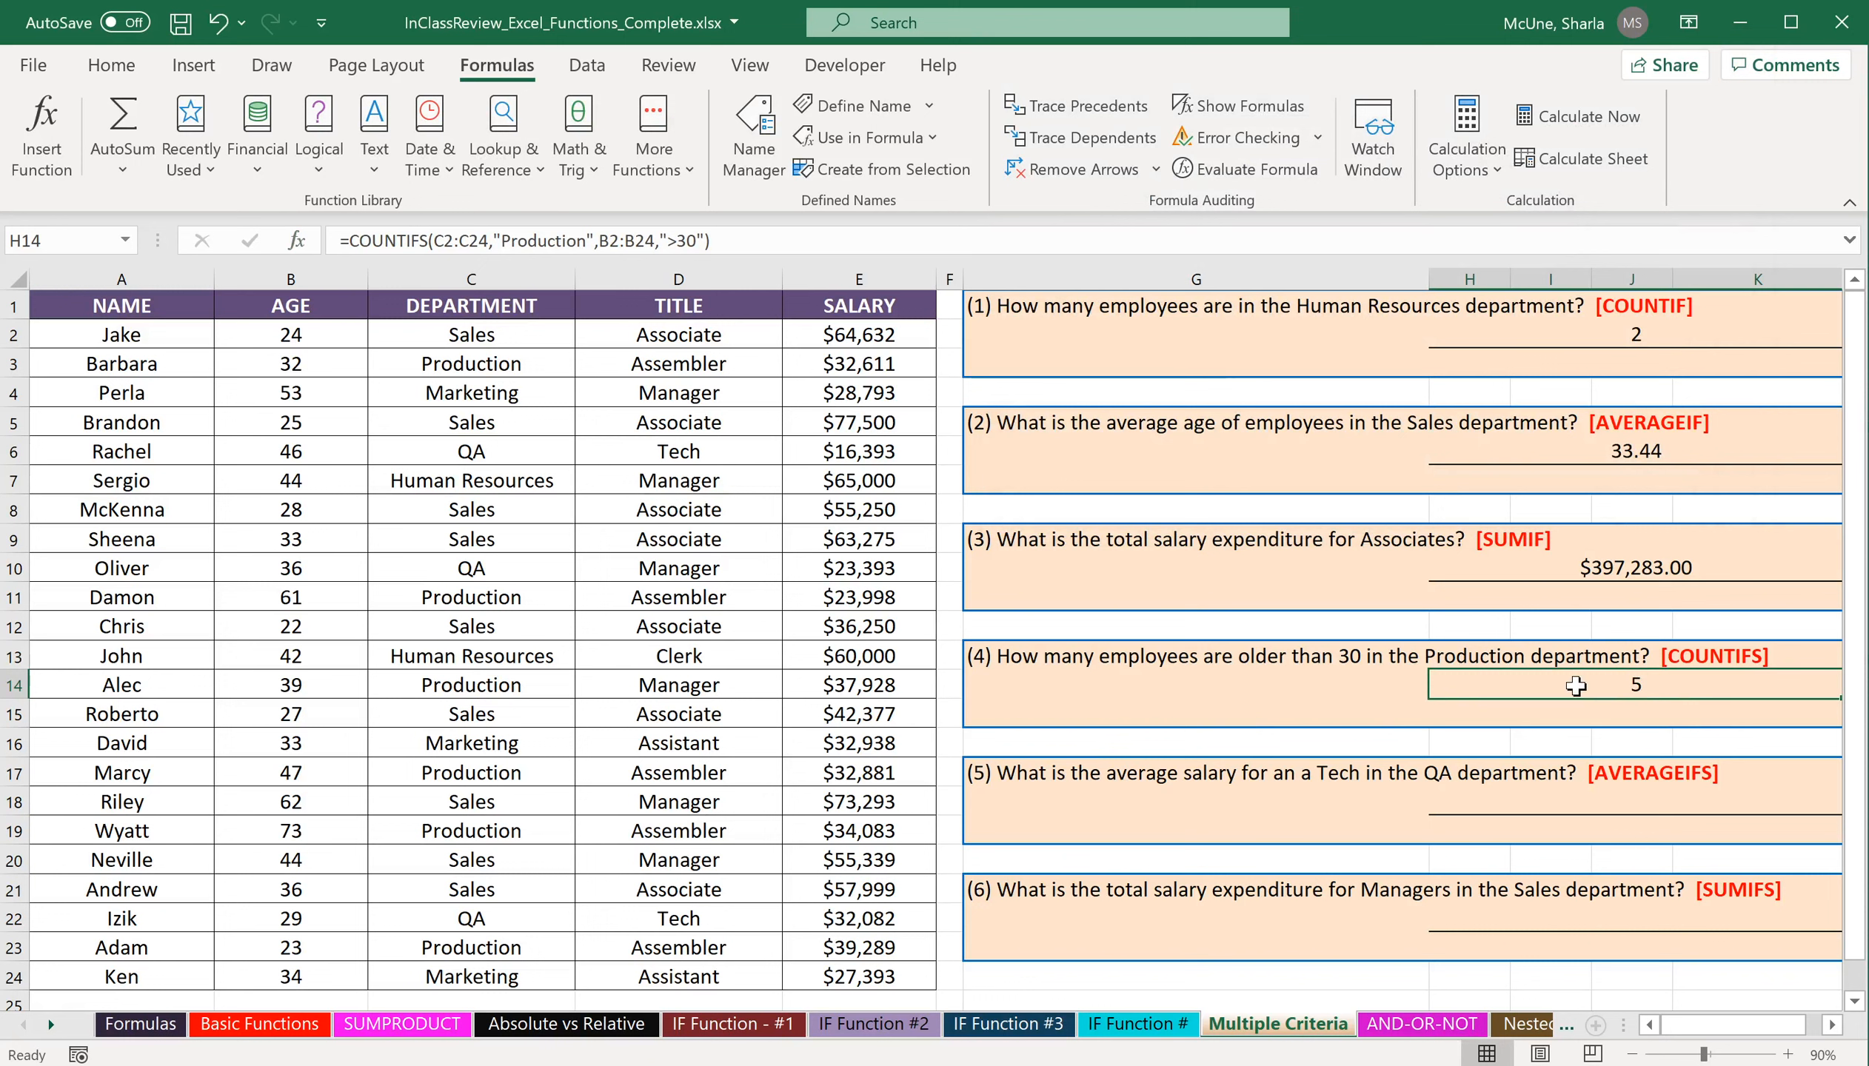
Insert the AVERAGEIFS function in cell H18 under question 5, searching for it by name, and move its arguments dialog clear of the data.
left_click(1566, 799)
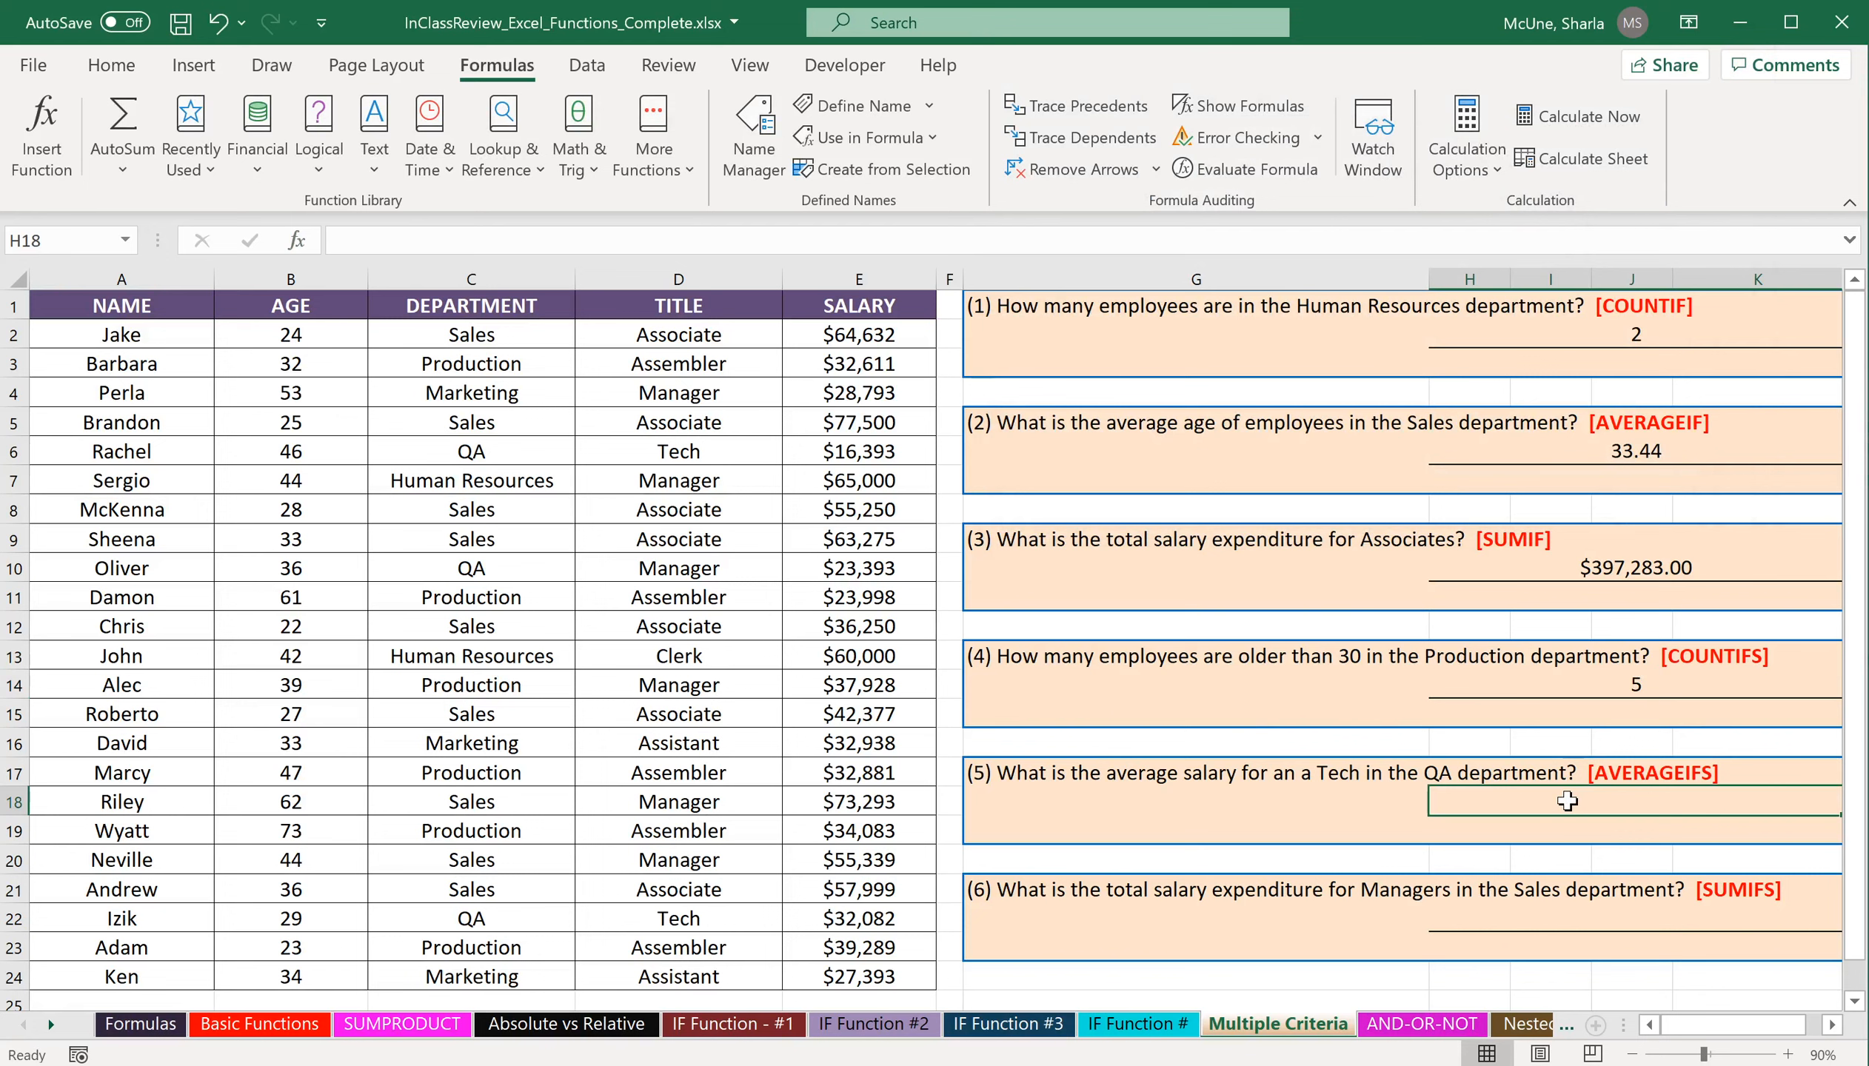
left_click(57, 131)
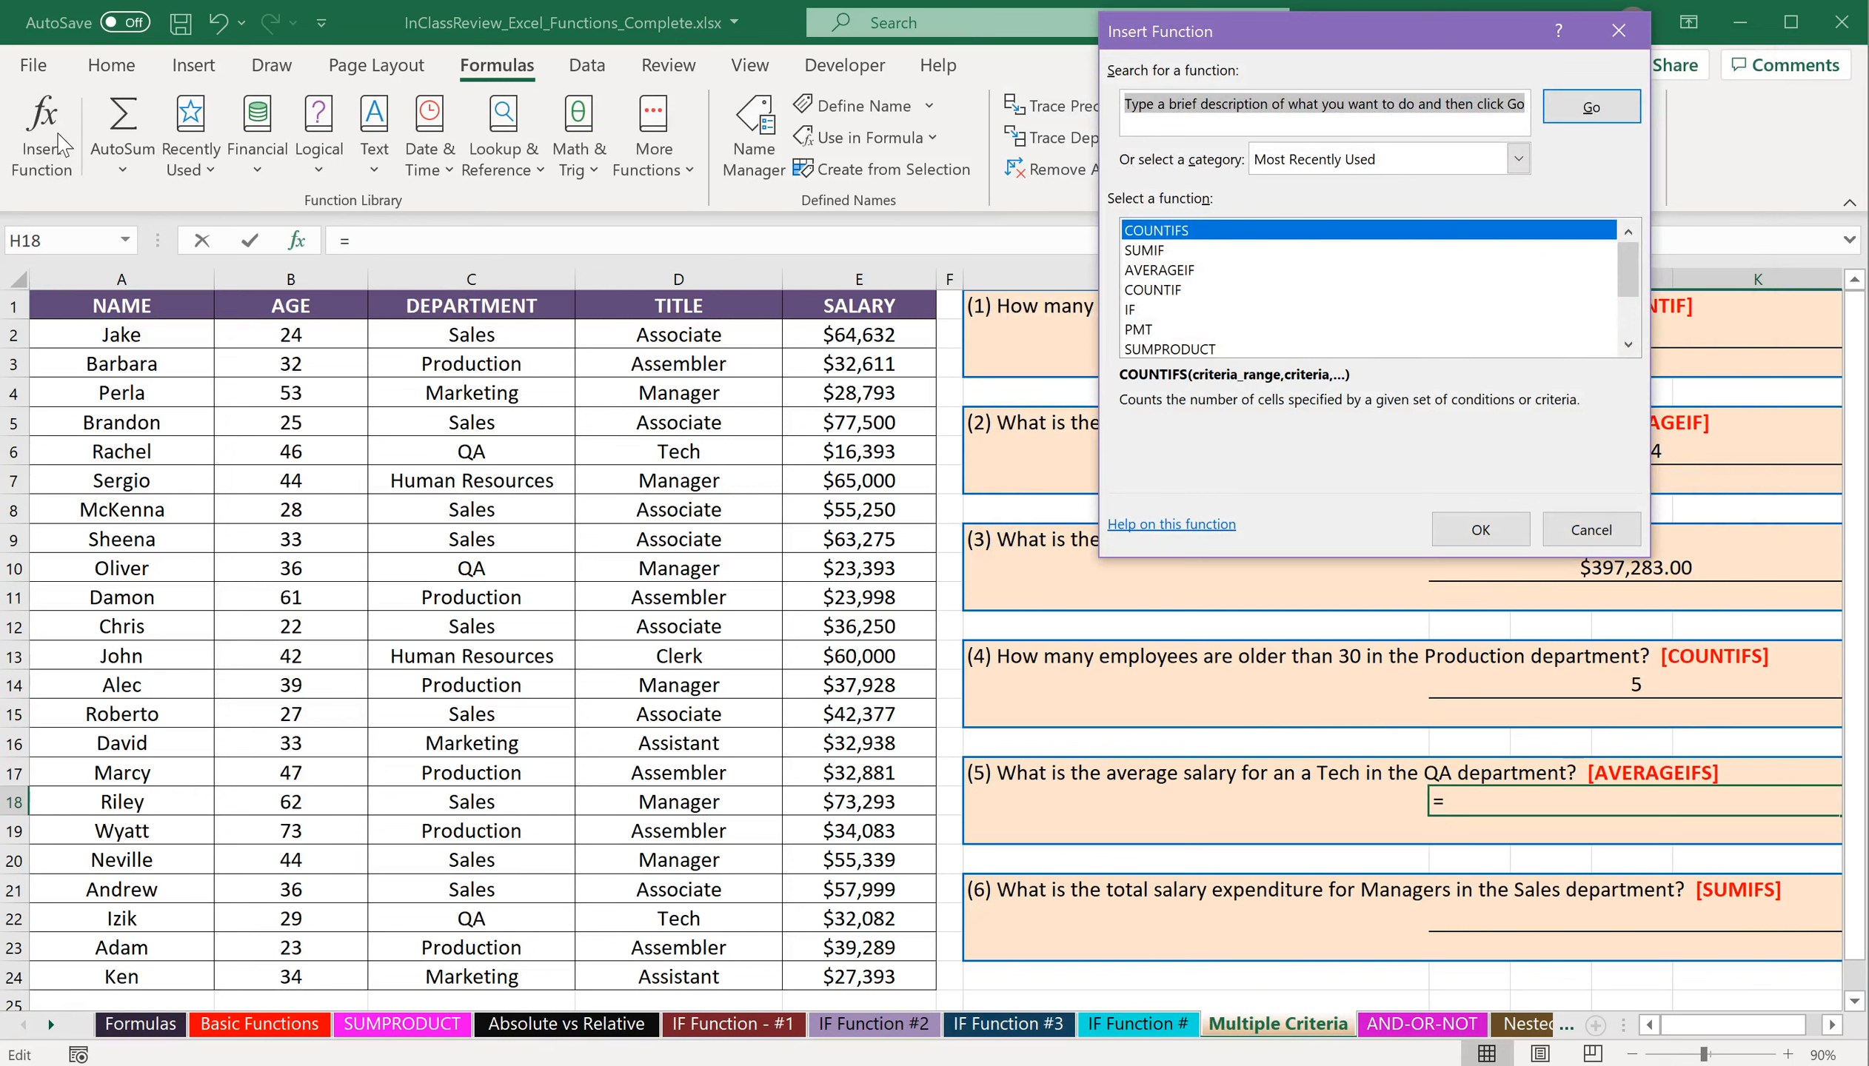
type("aver")
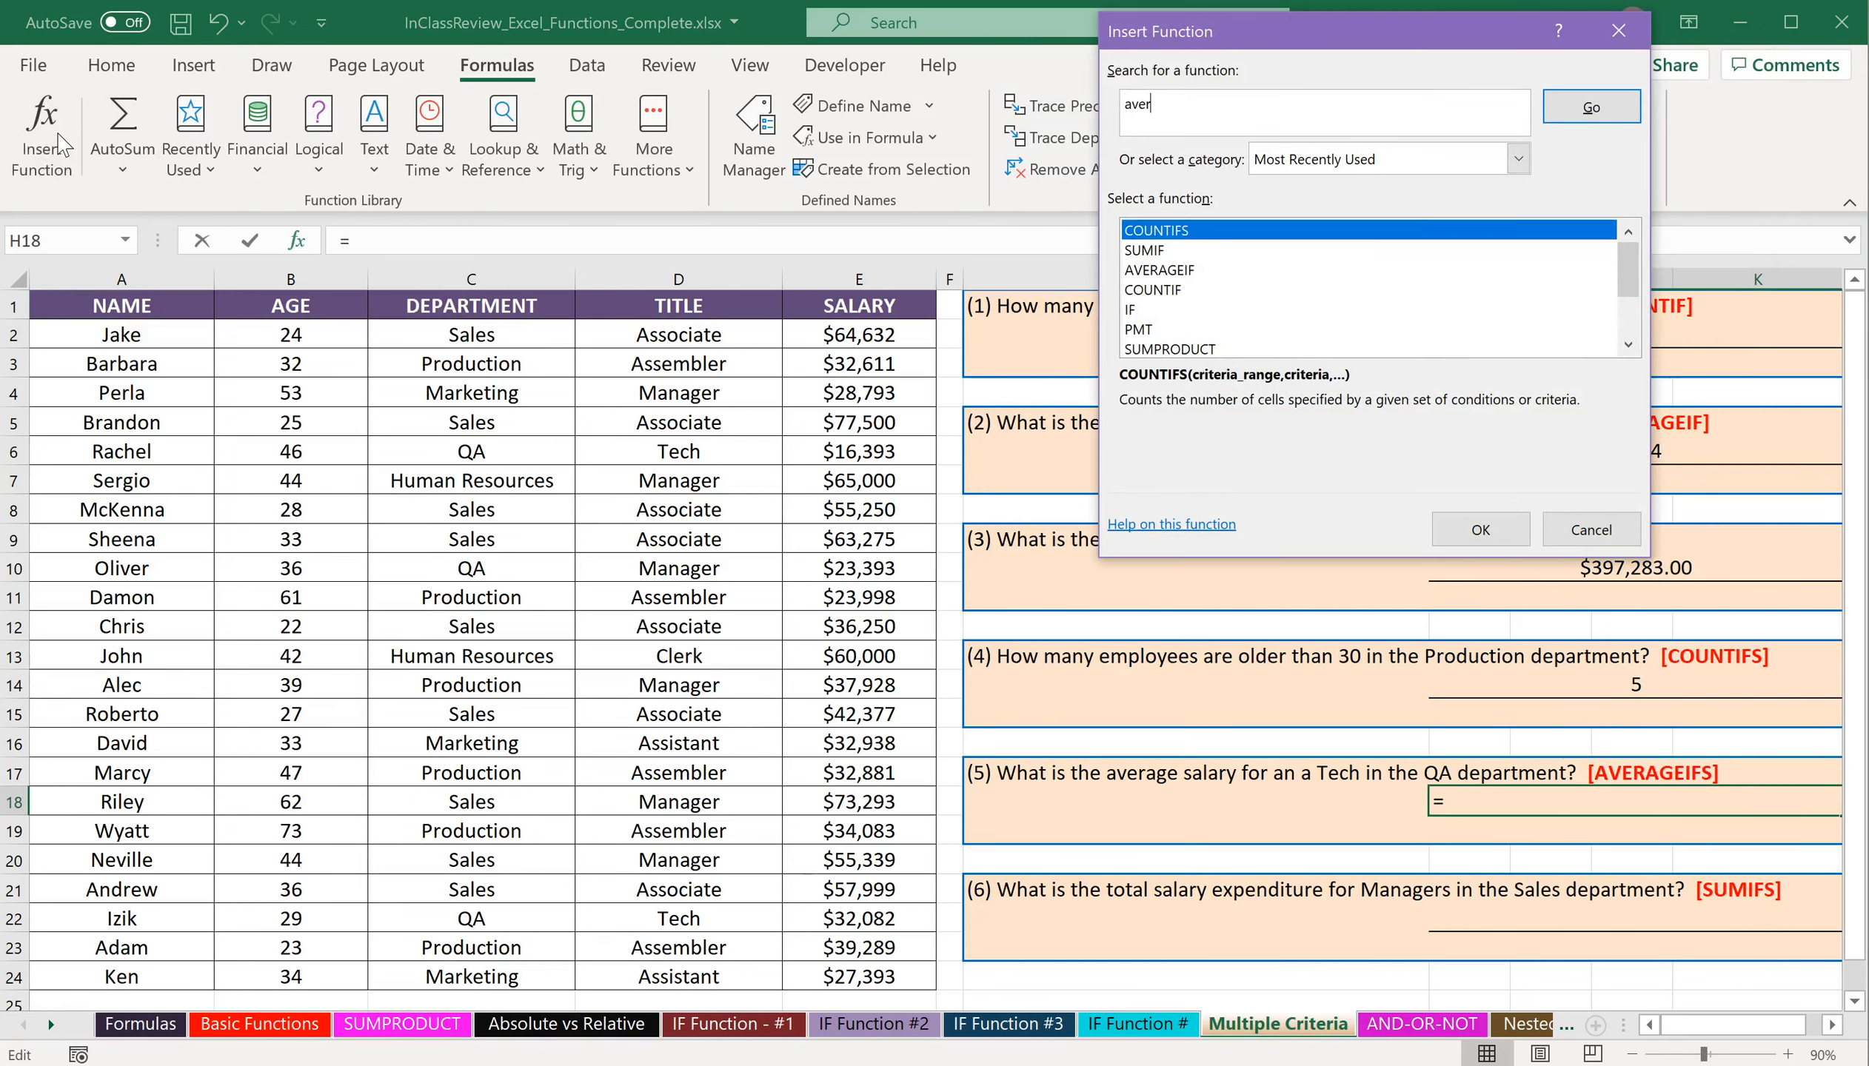
key("Tab")
left_click(1591, 107)
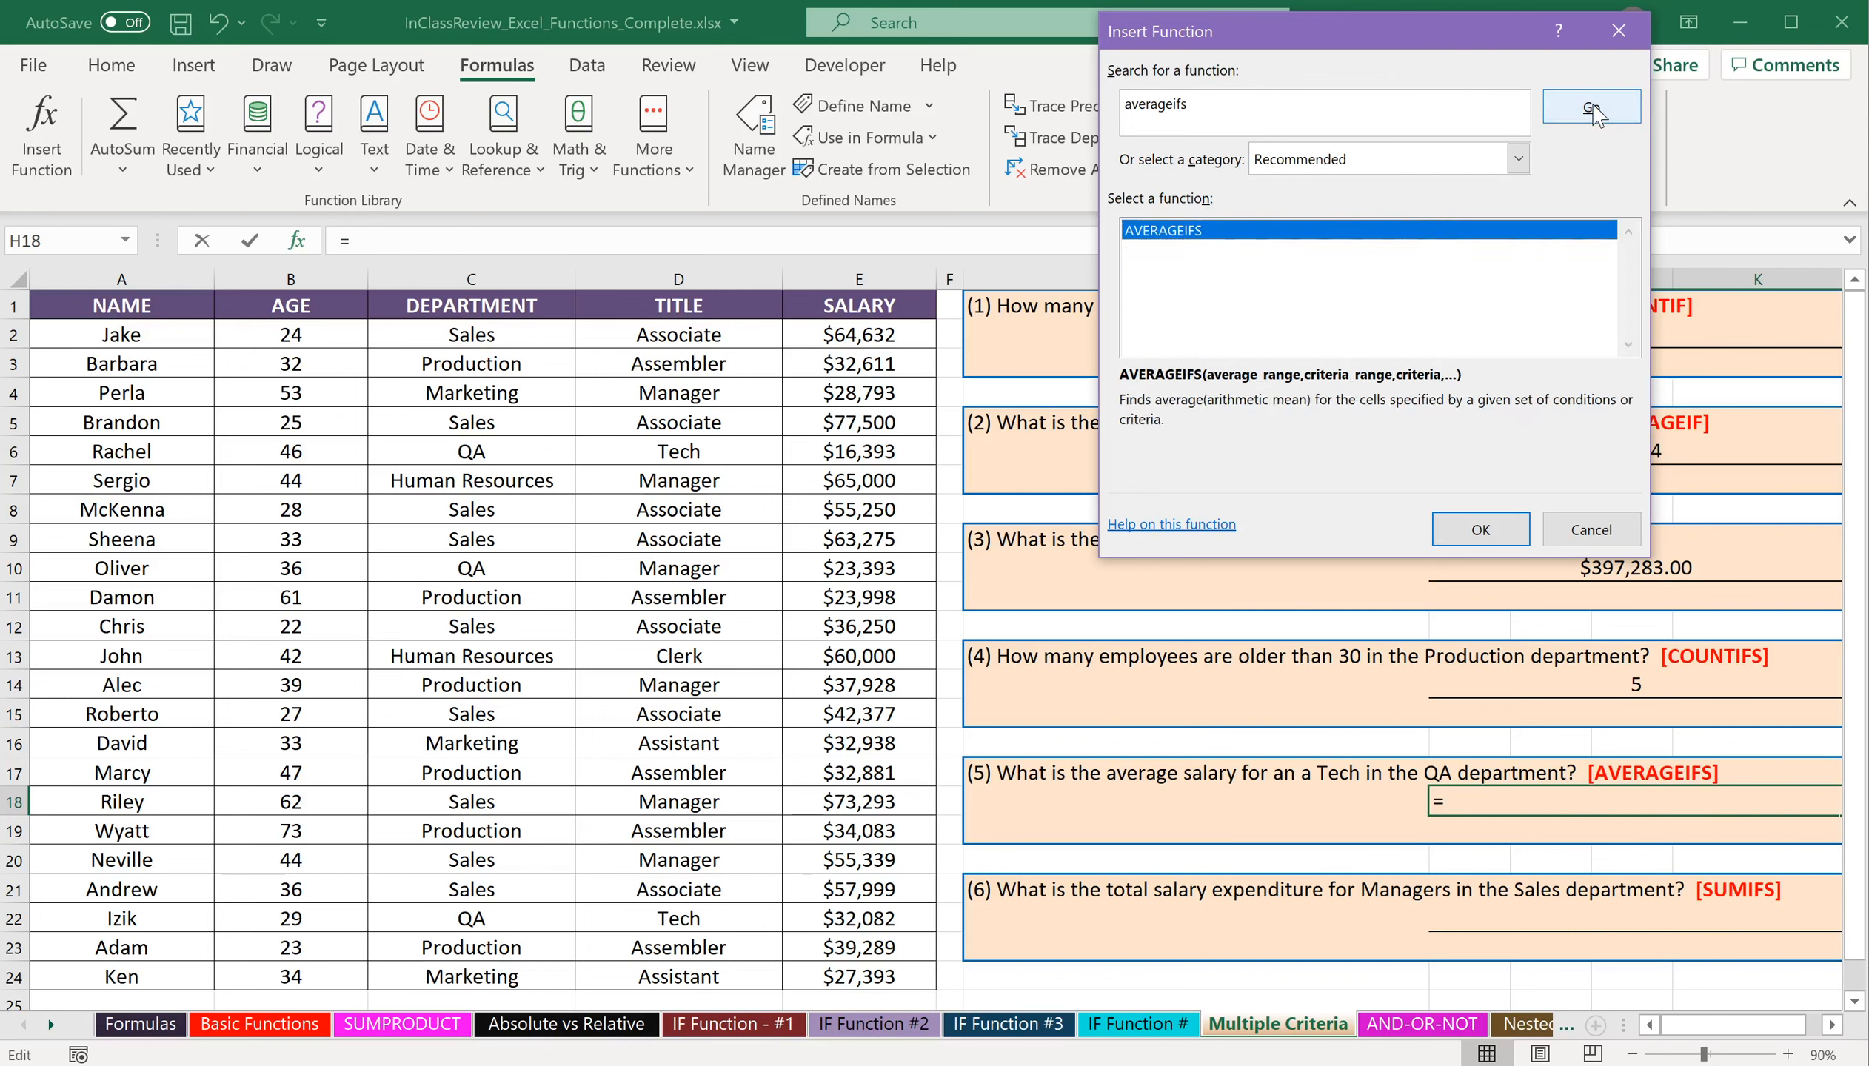
double_click(1288, 234)
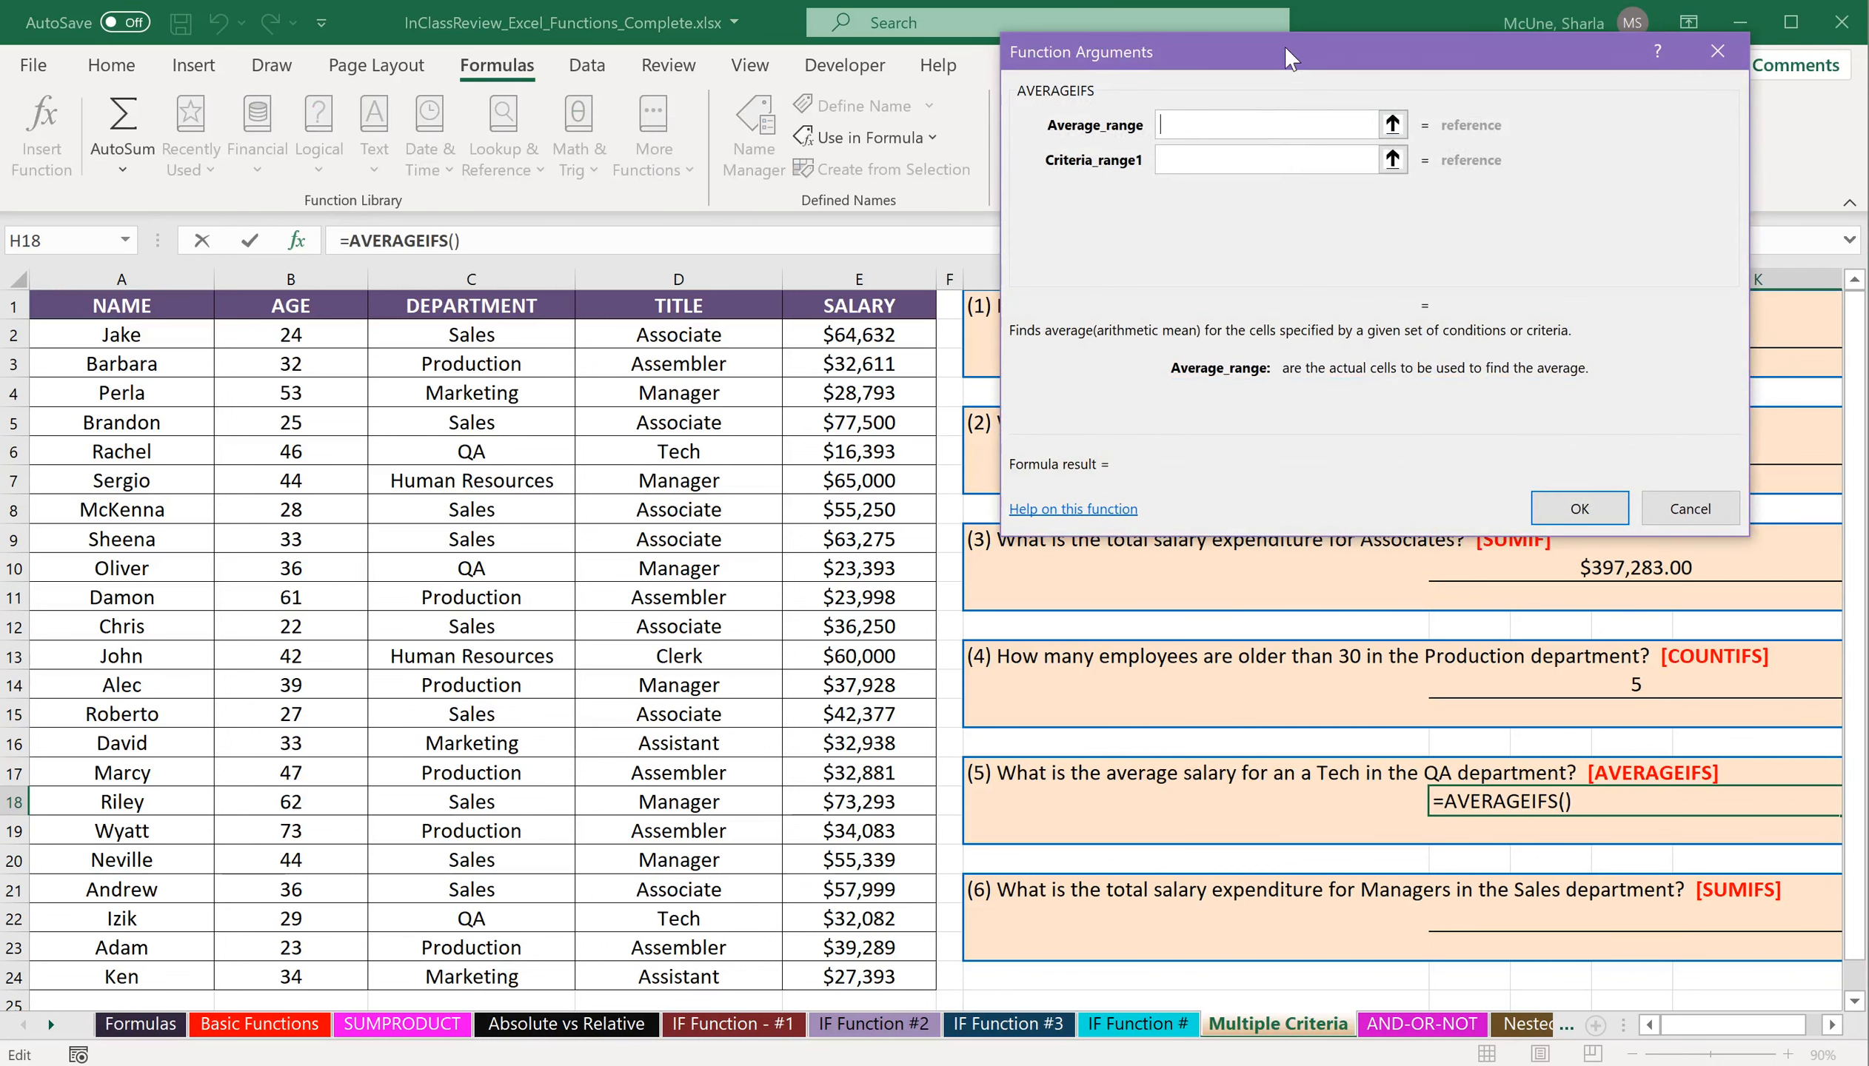
left_click_drag(1284, 46, 1231, 19)
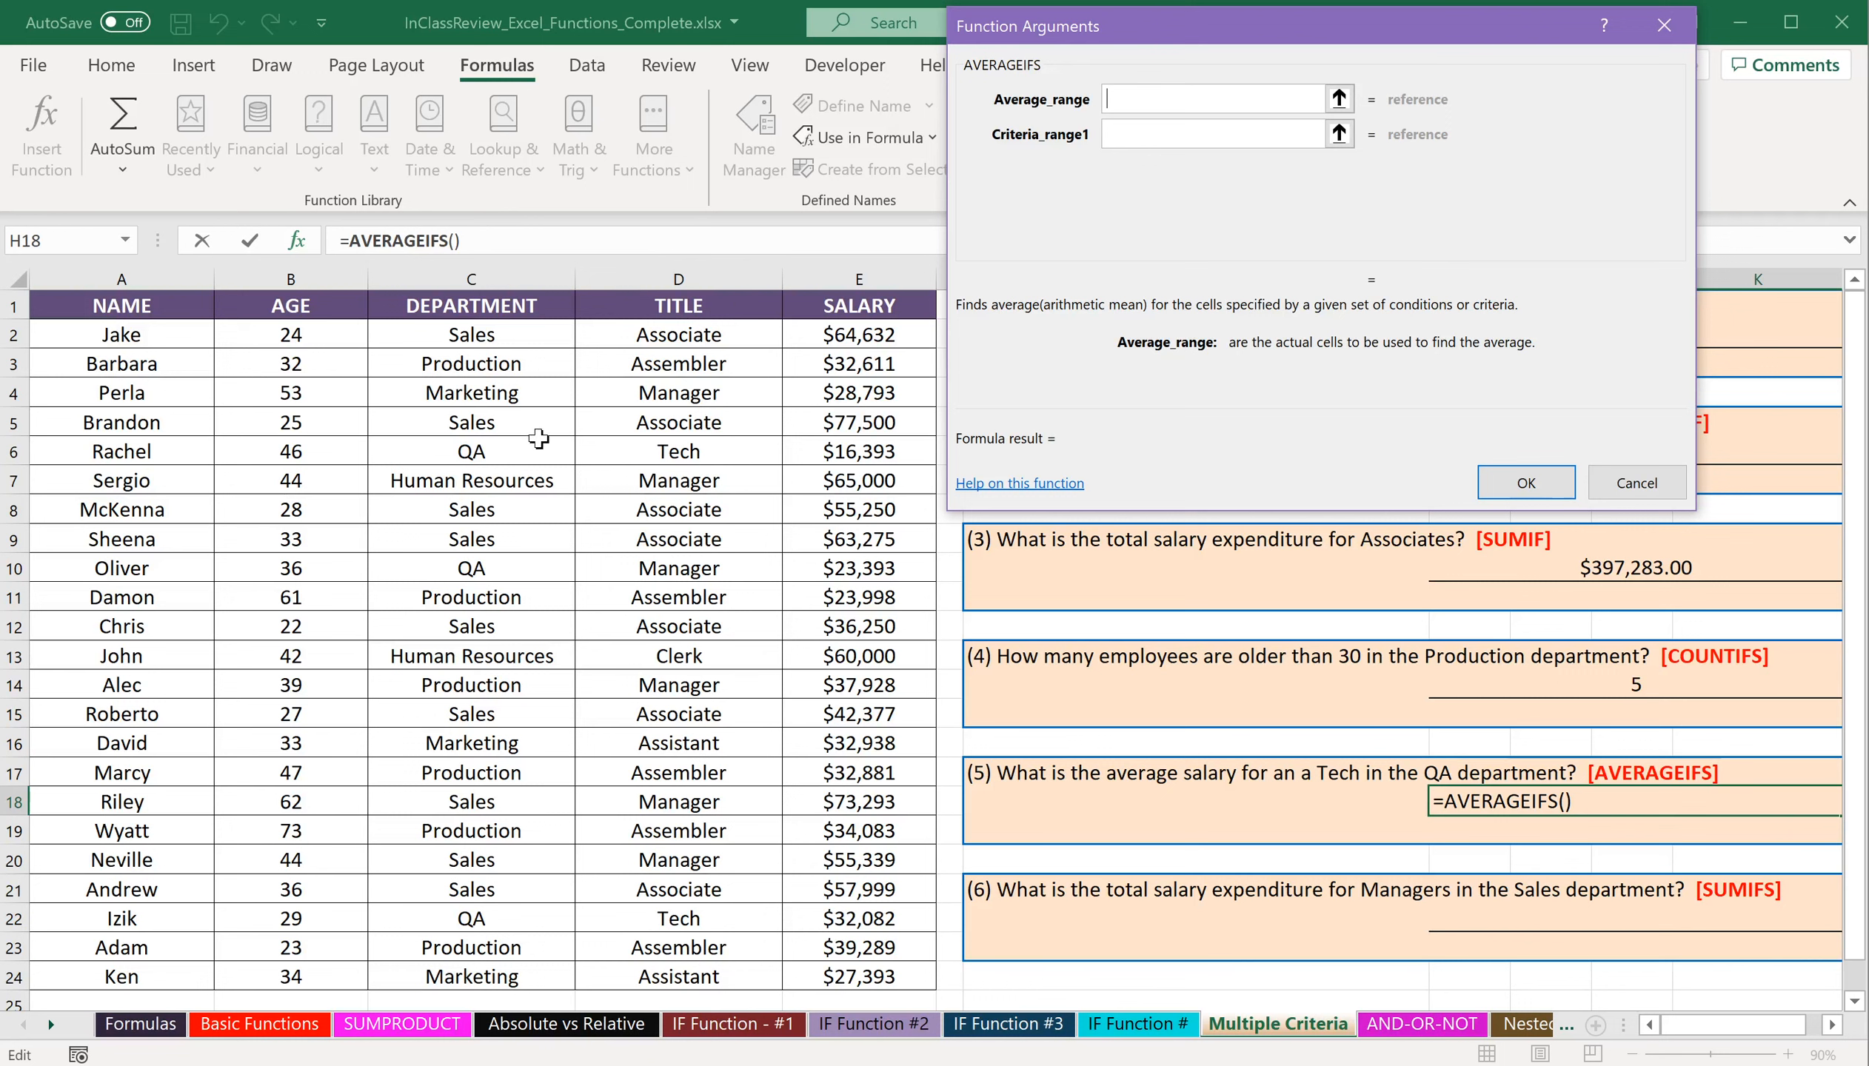
Set the AVERAGEIFS average range to the salaries in E2:E24 and the first criteria range to C2:C24 with criteria "QA".
left_click_drag(874, 335, 882, 979)
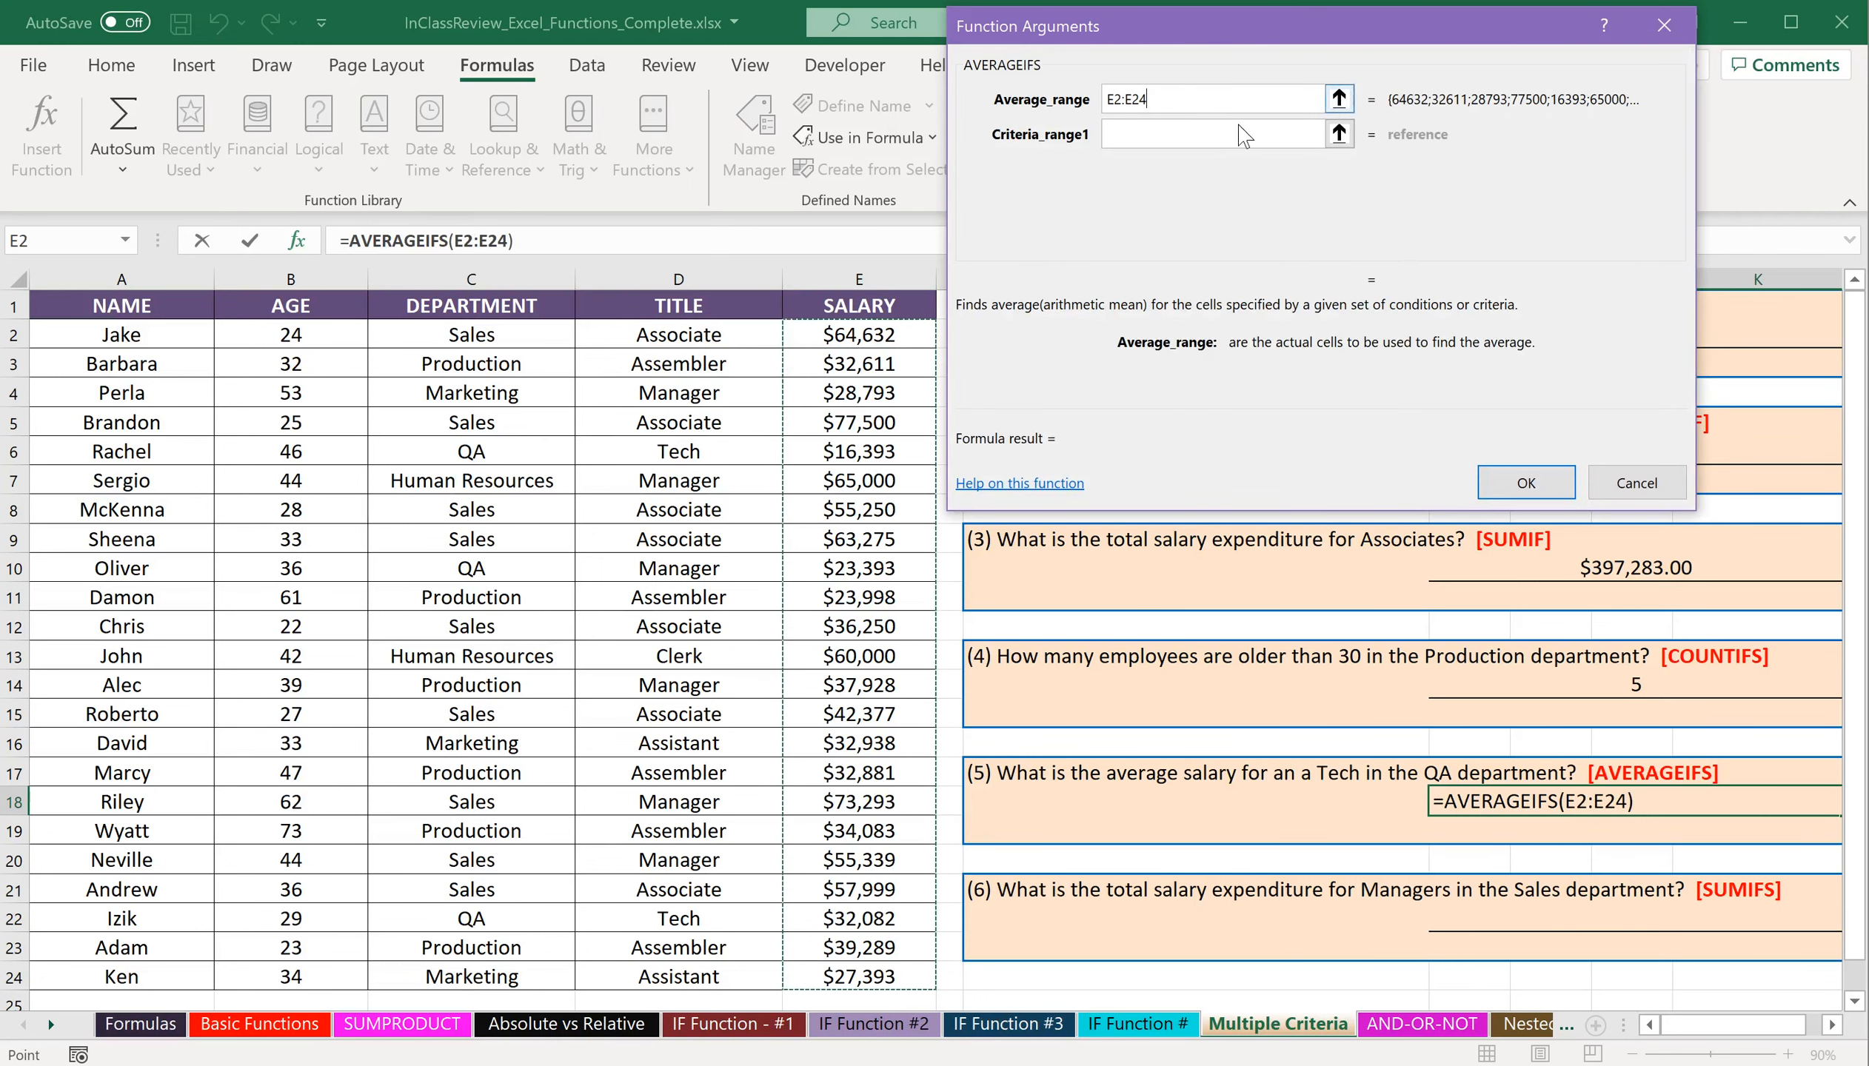
left_click(1228, 136)
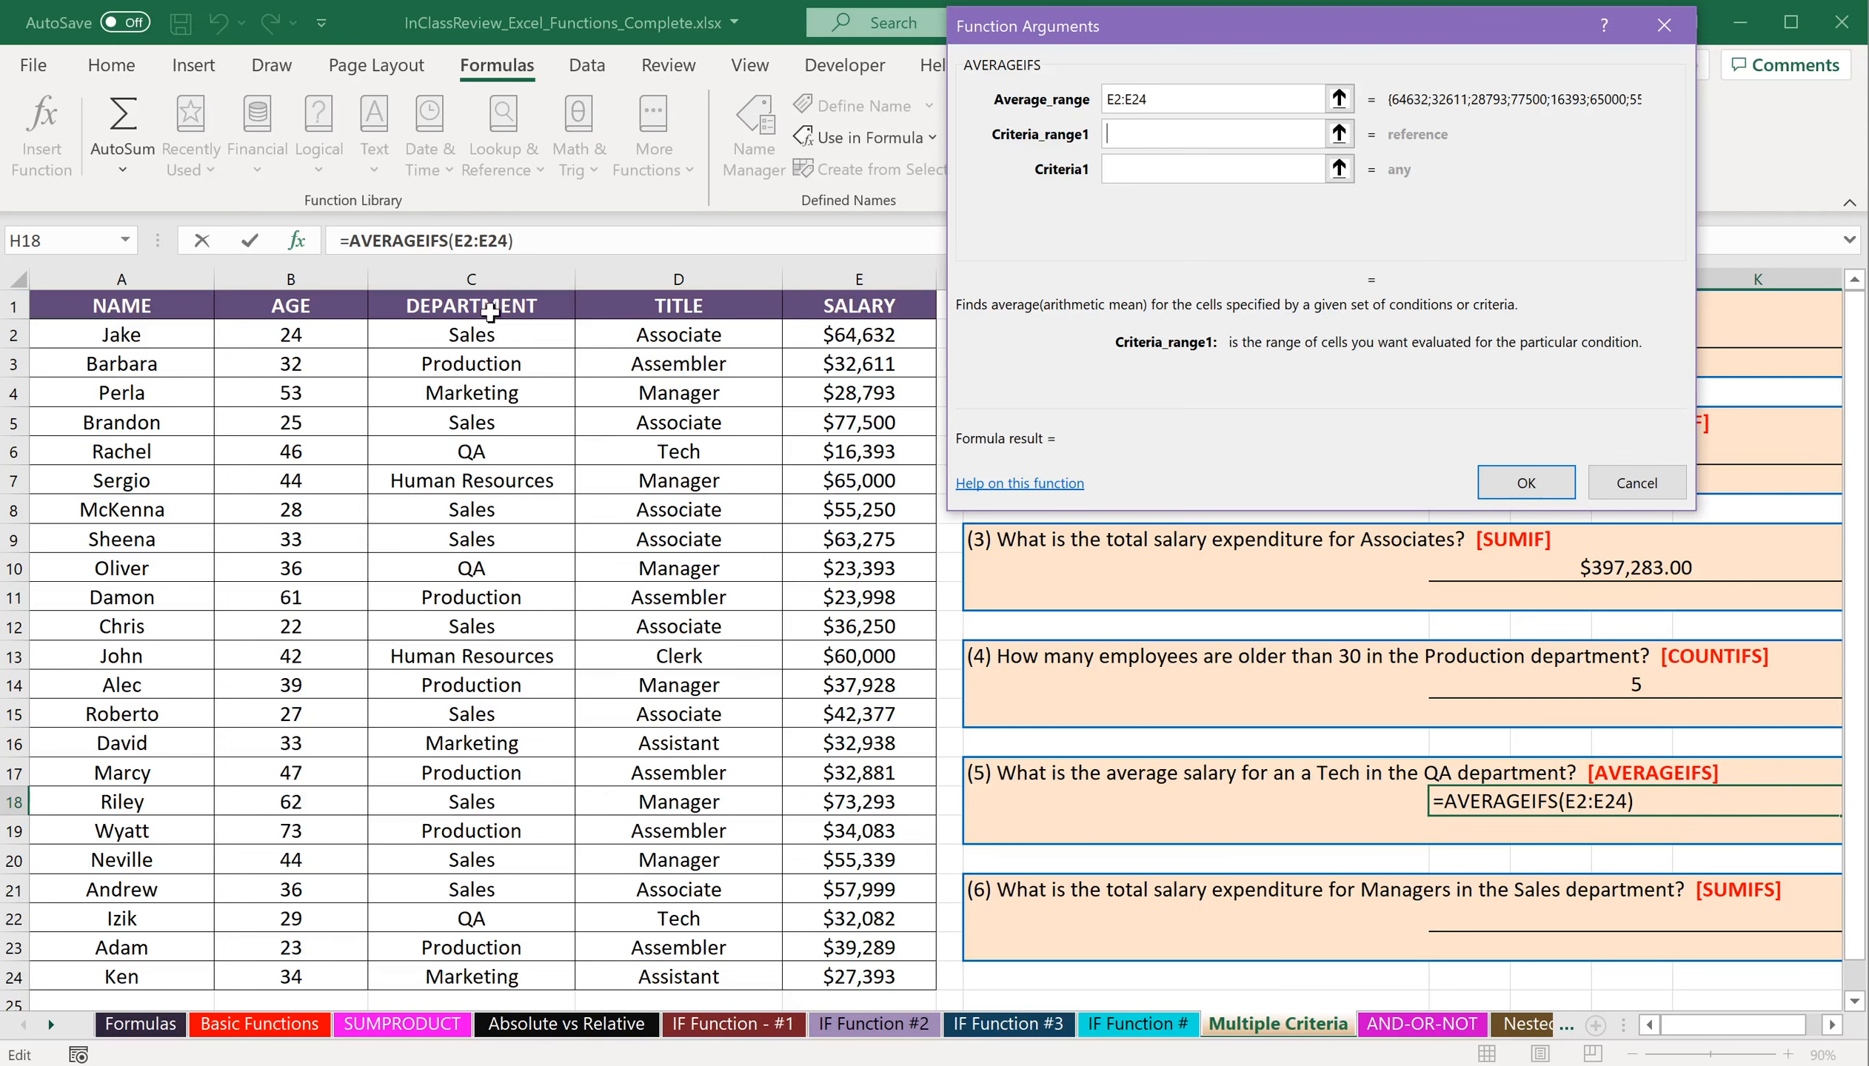
left_click_drag(499, 335, 485, 988)
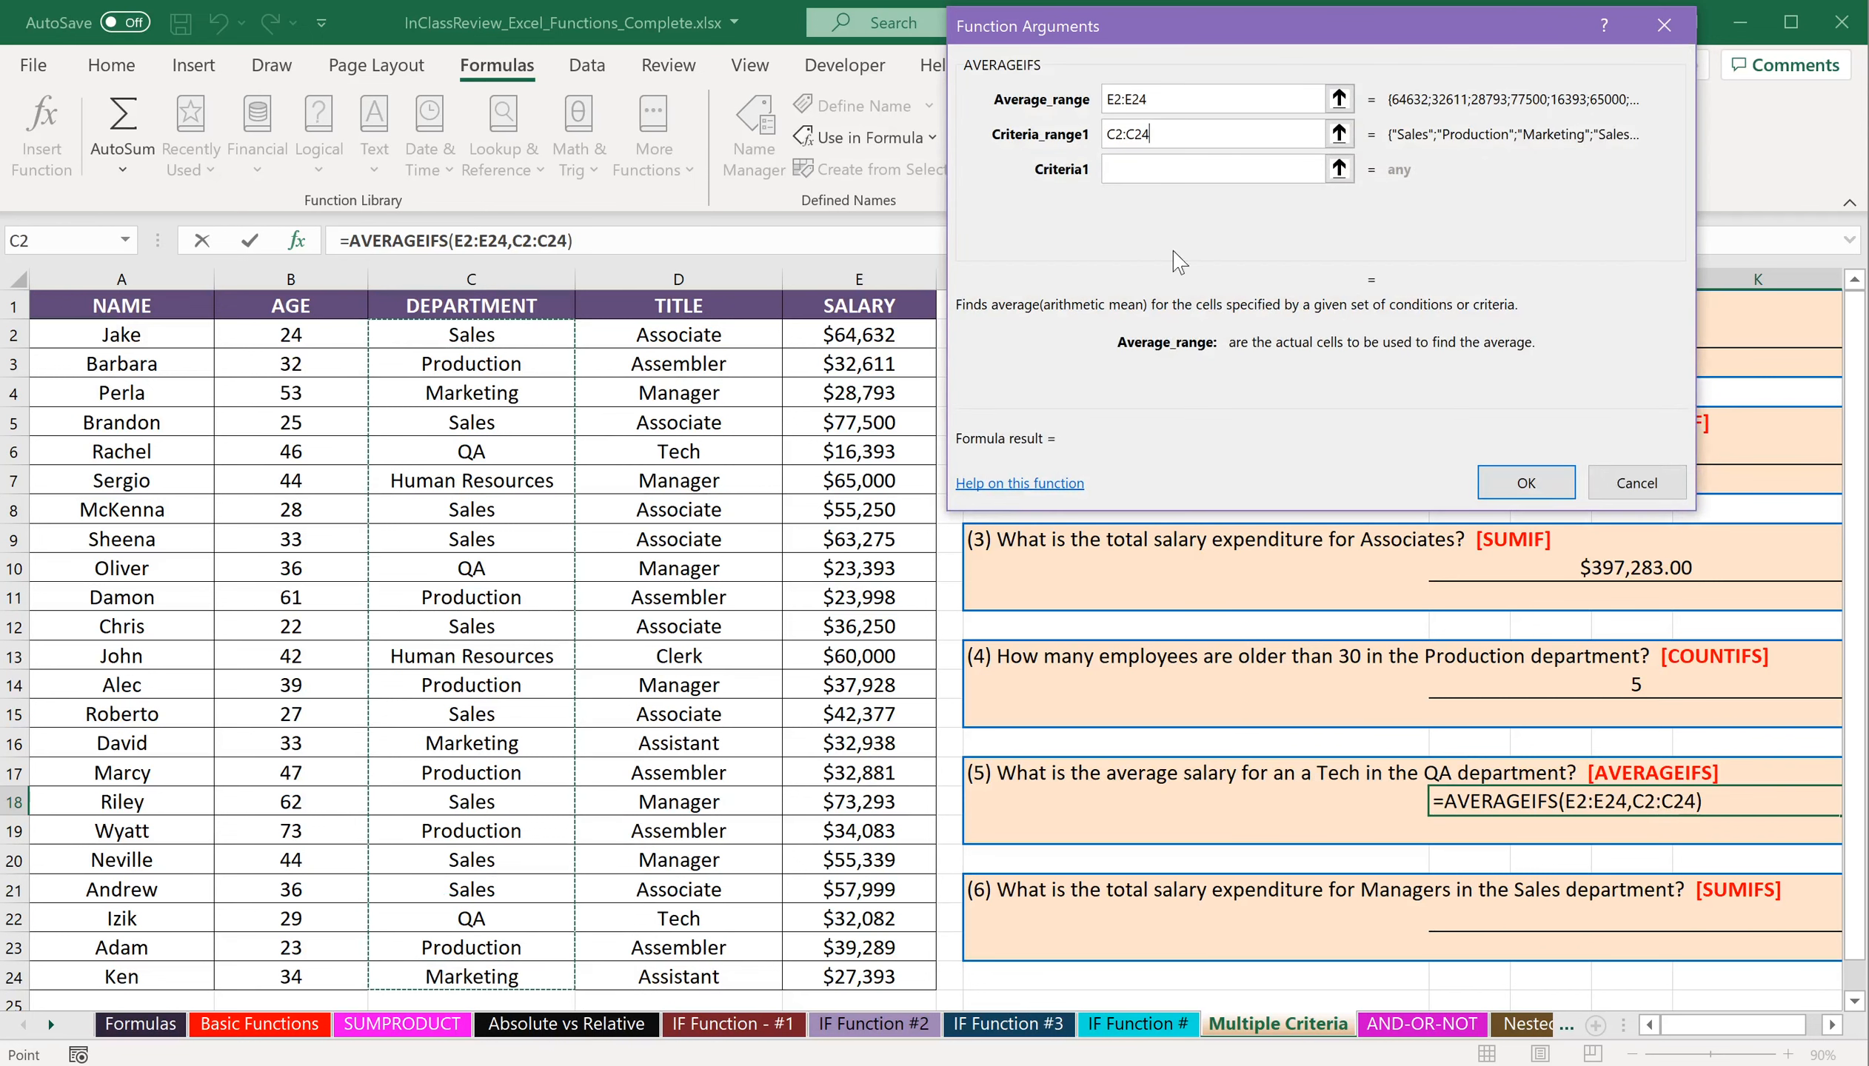
key("Tab")
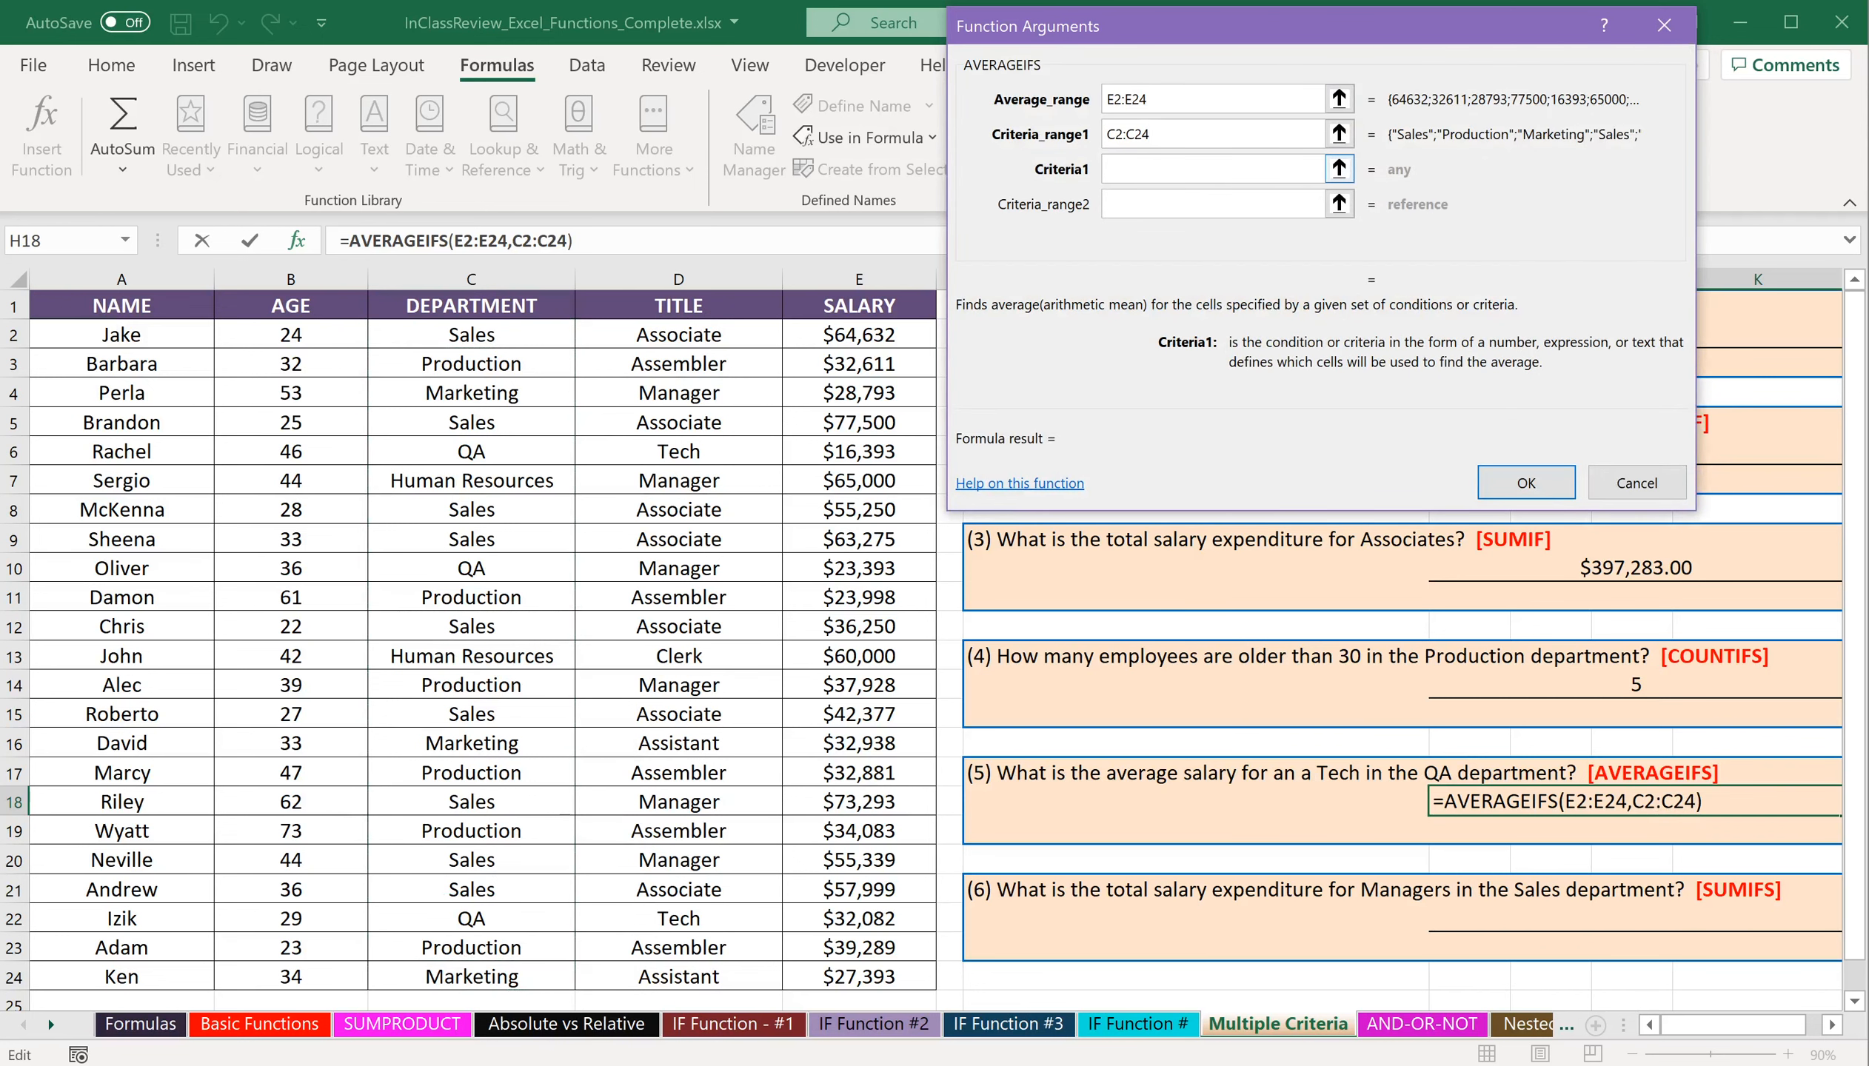
type("QA")
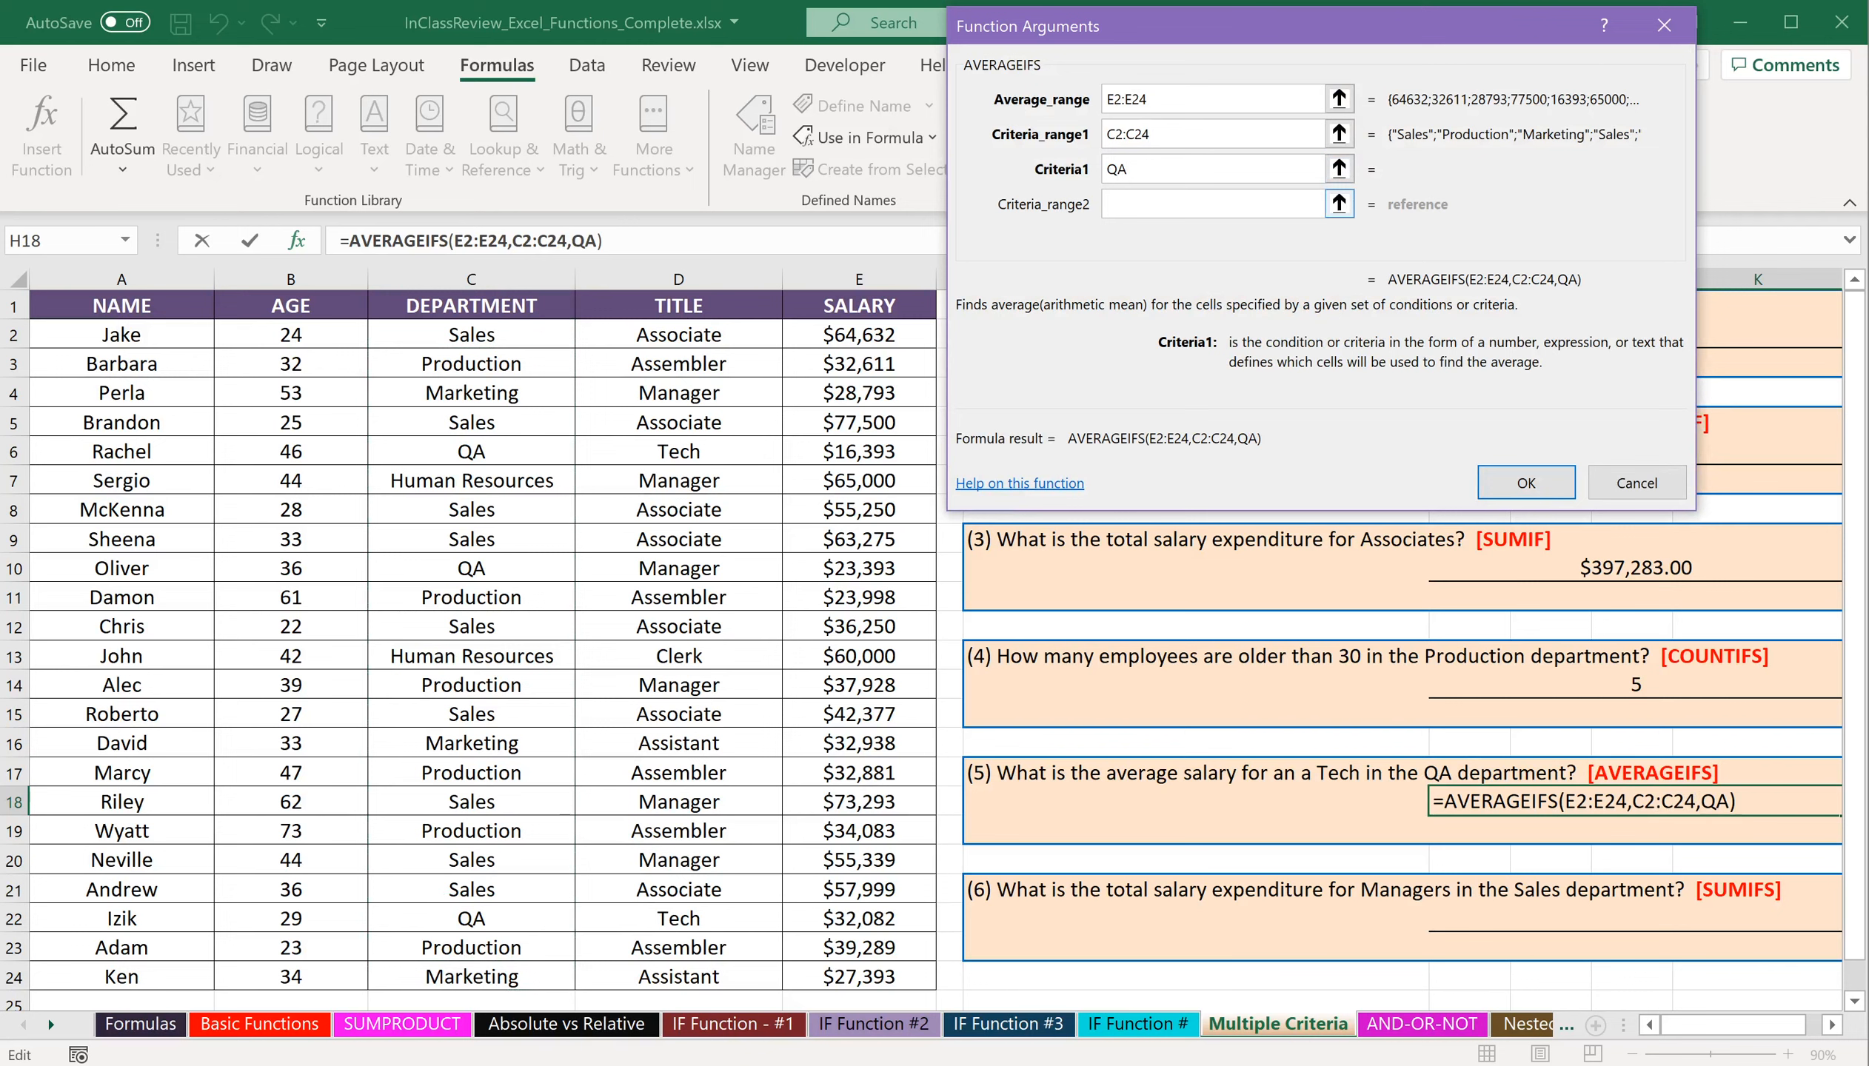
Add the titles in D2:D24 as the second AVERAGEIFS criteria range with criteria "Tech" and complete the formula.
key("Tab")
left_click_drag(742, 345, 710, 984)
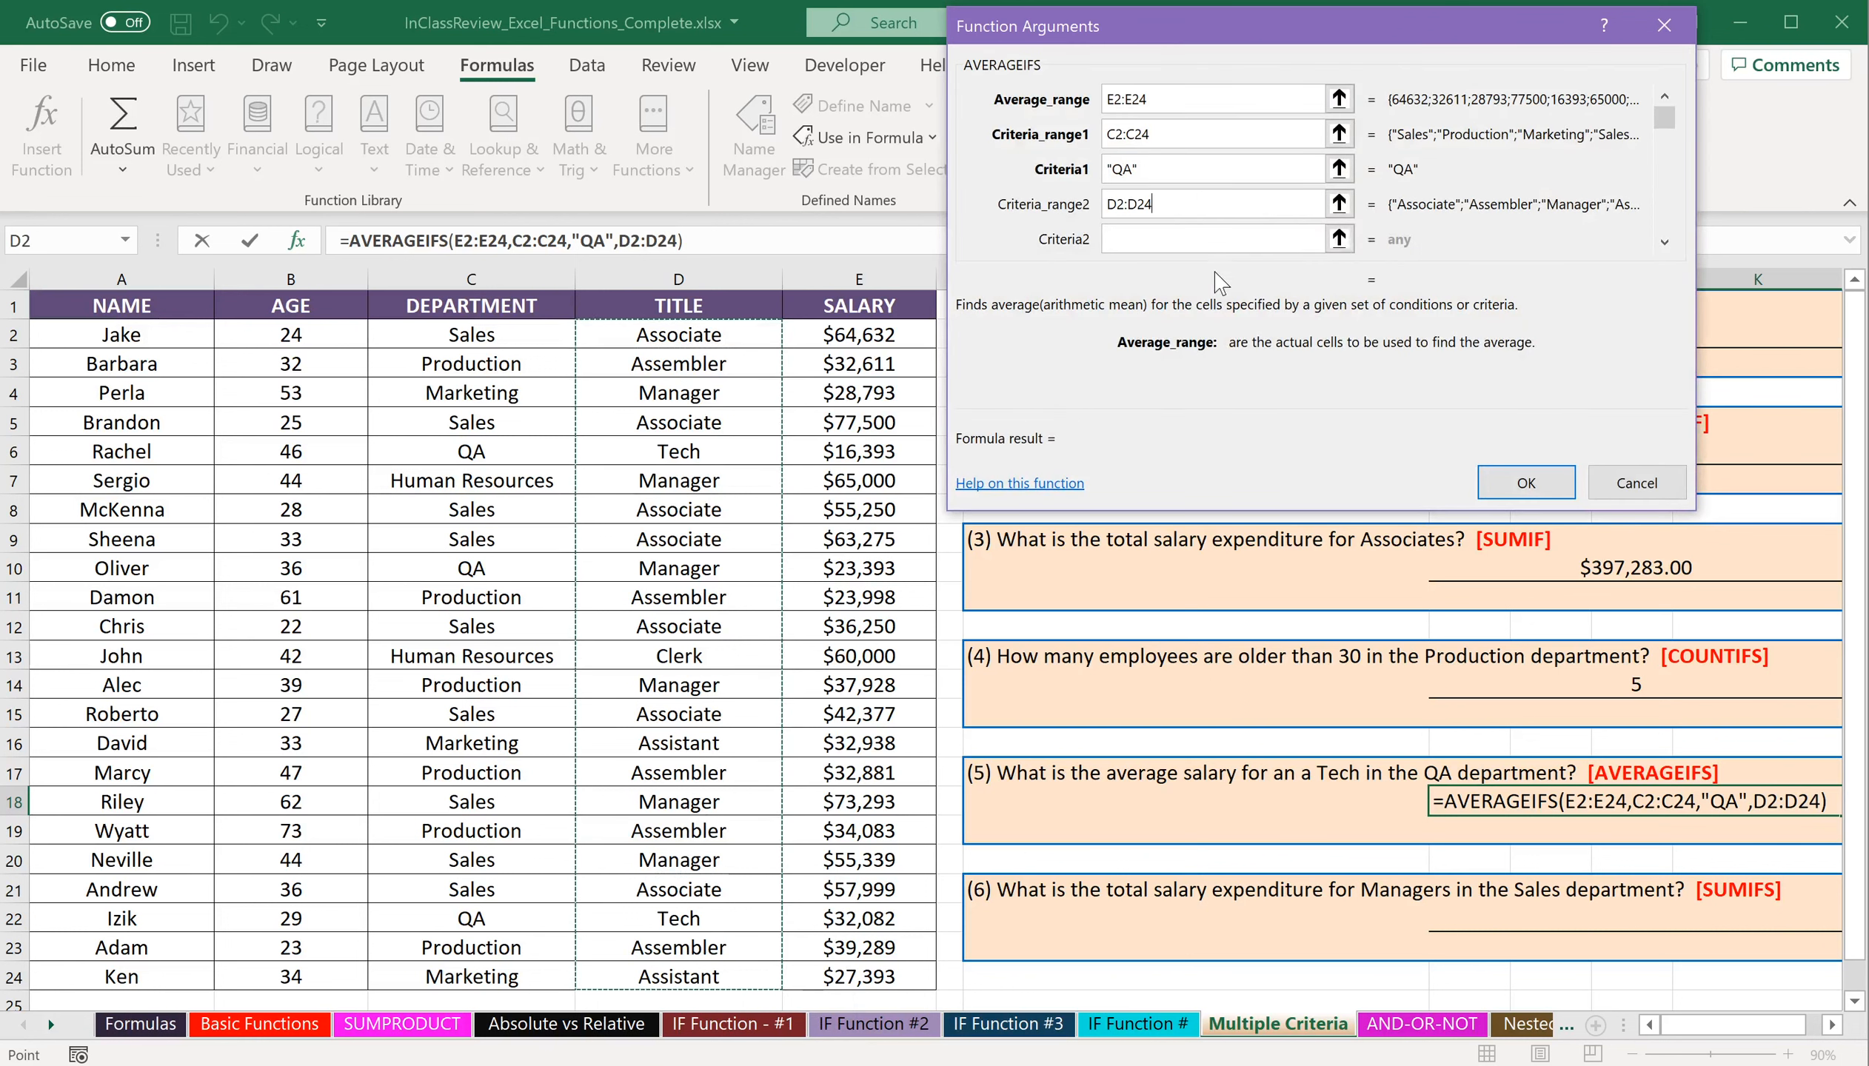
left_click(1219, 240)
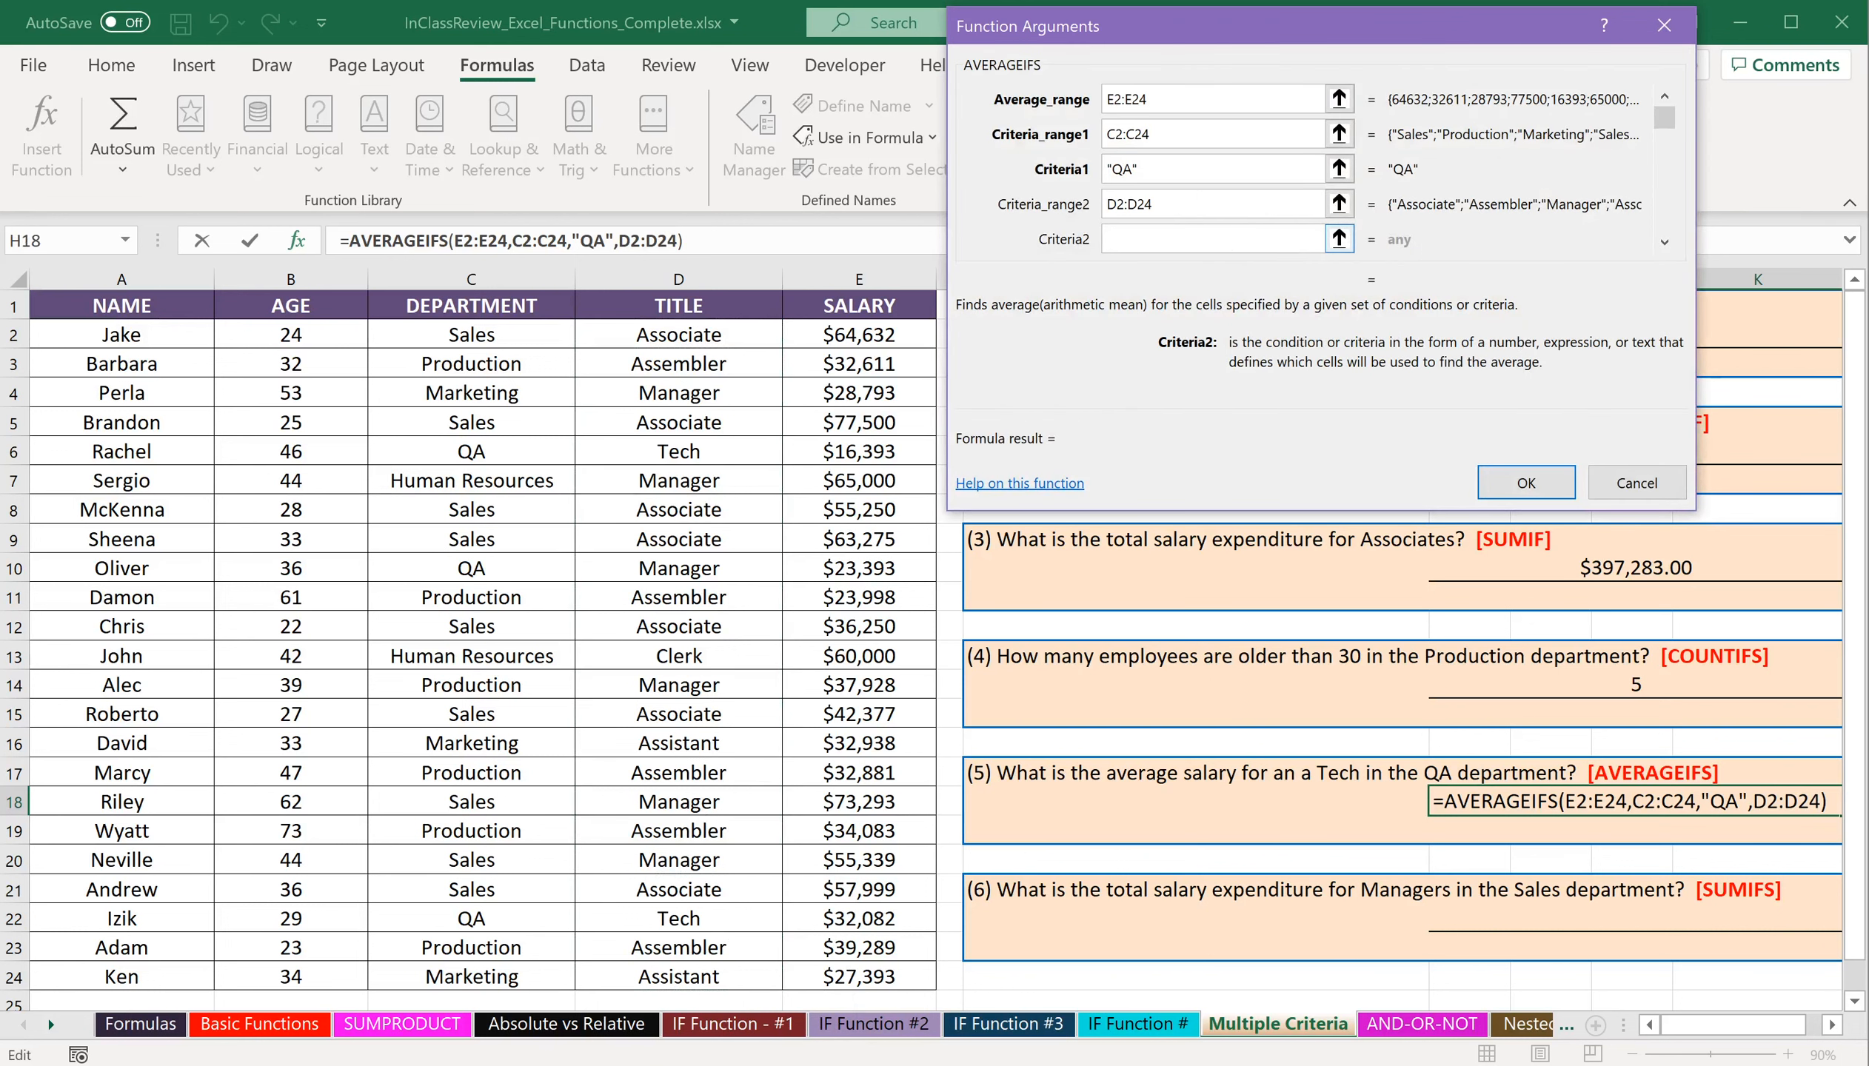
type("\"T")
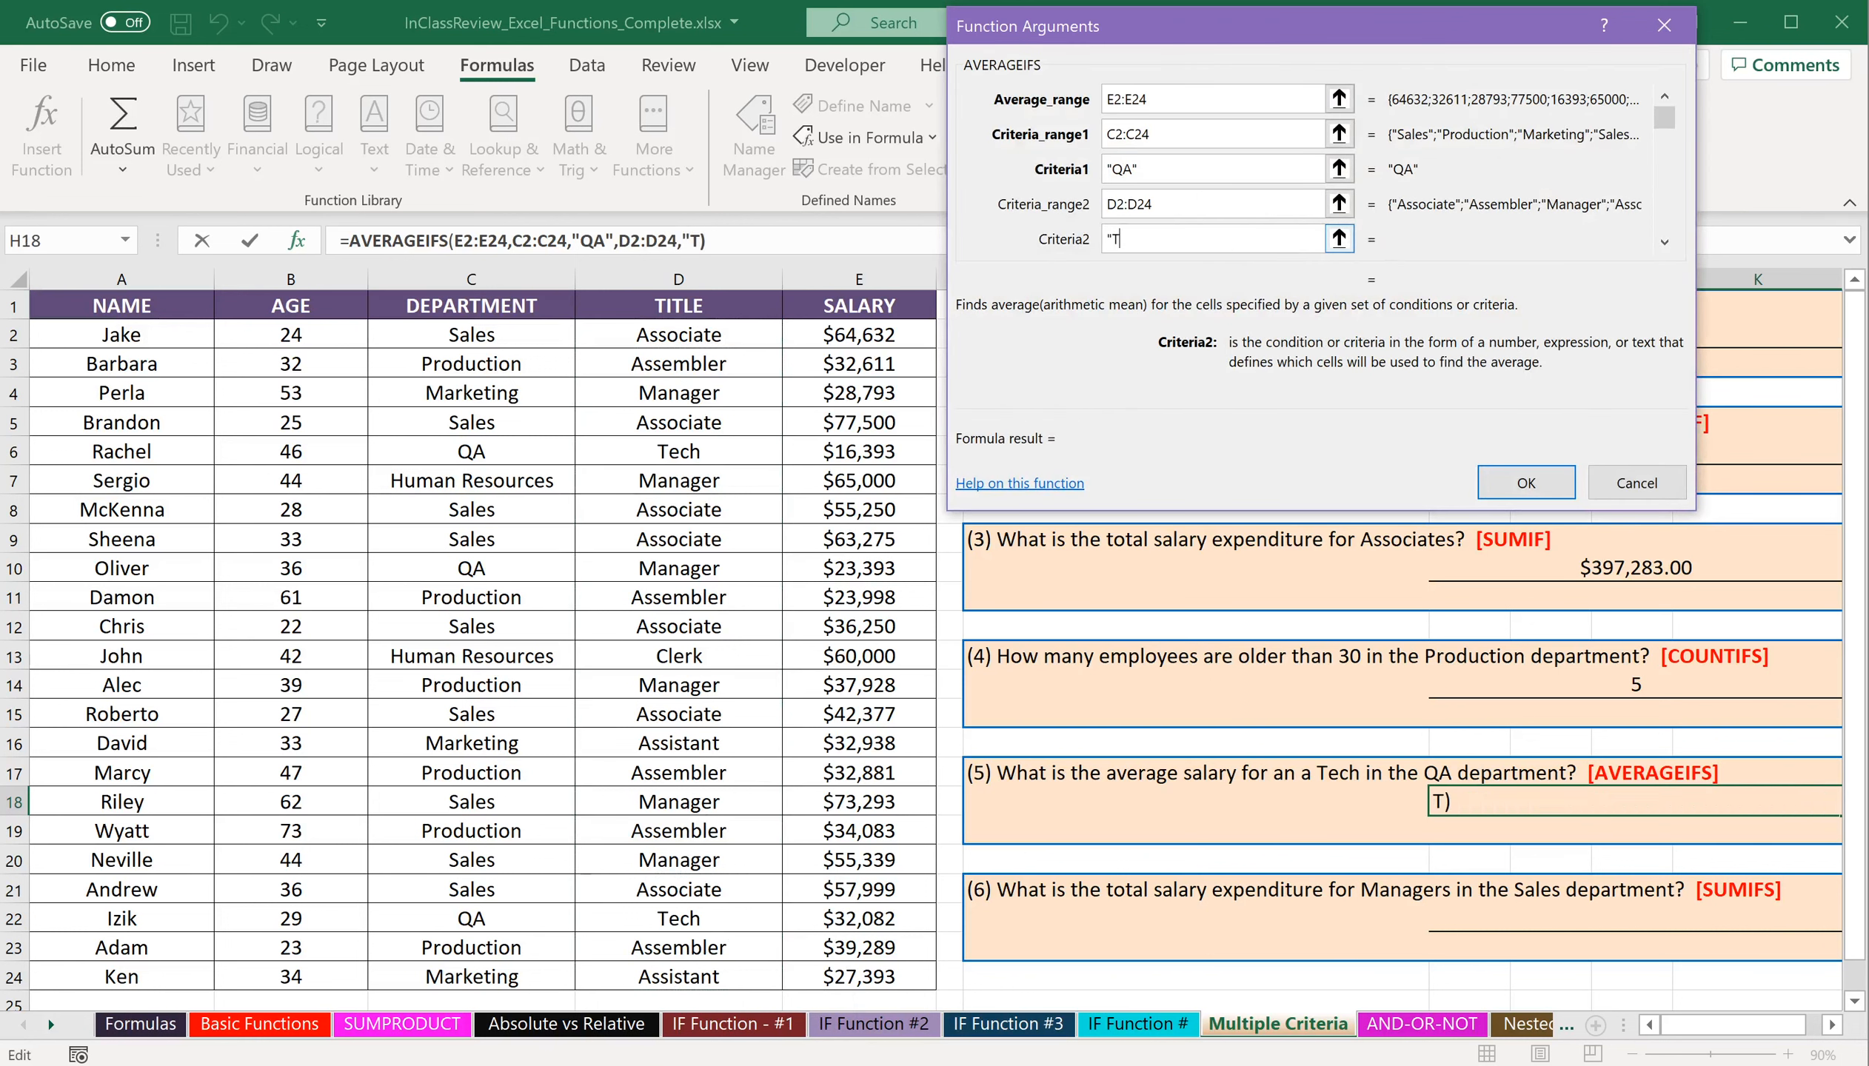
type("ech\"")
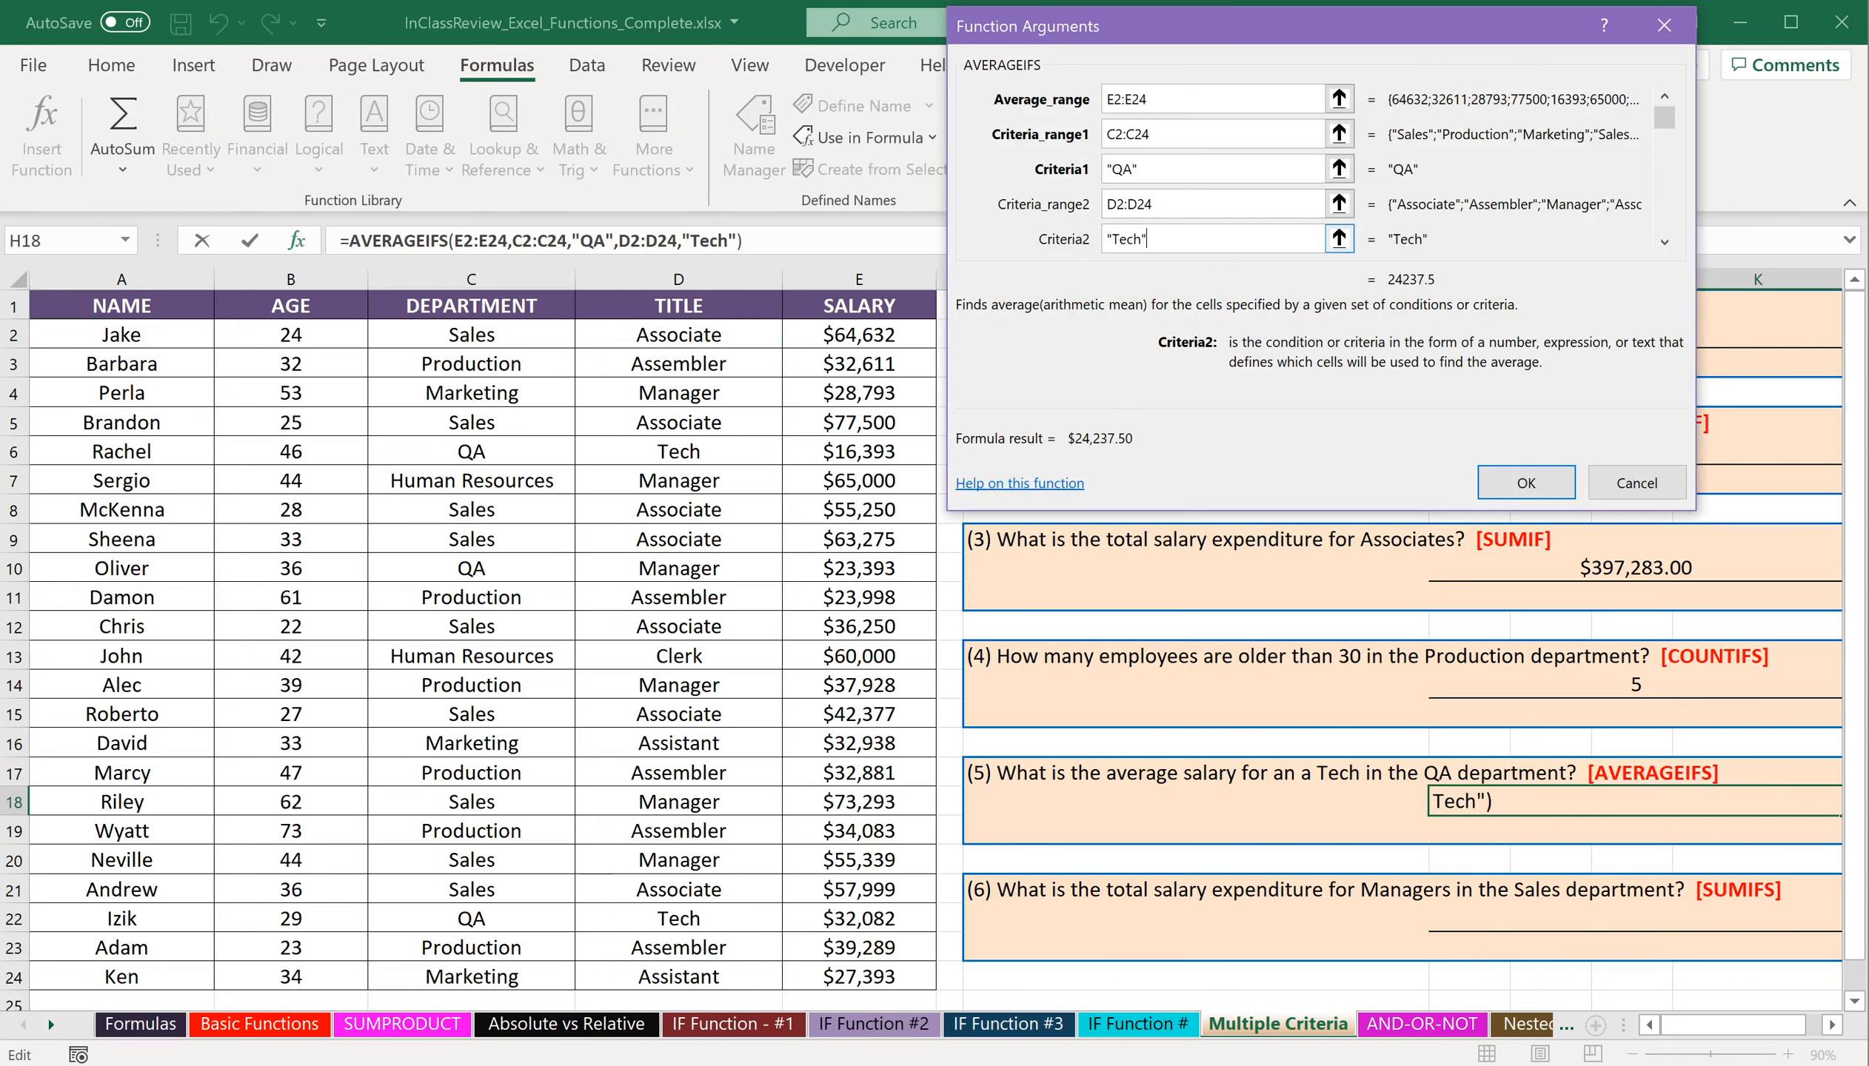
left_click(1526, 483)
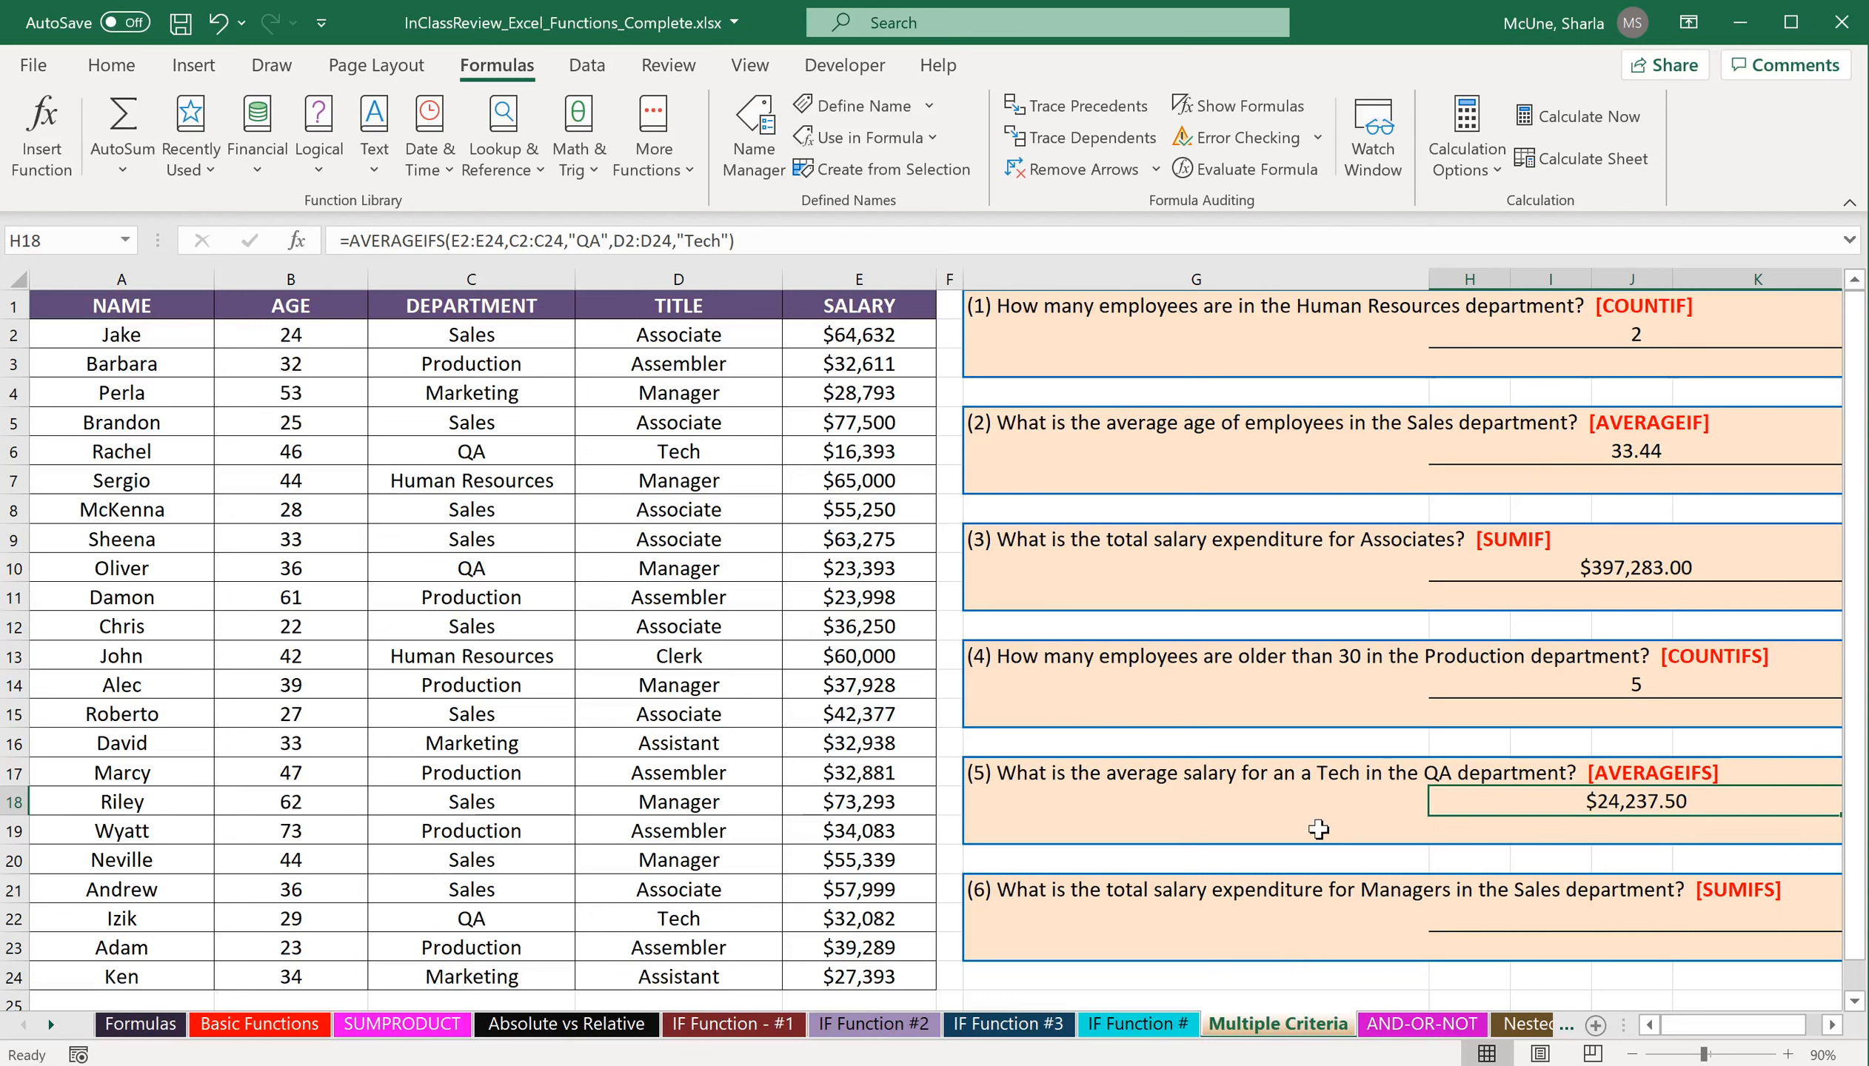
Insert the SUMIFS function in cell H22 under question 6, searching for it by name.
double_click(1533, 916)
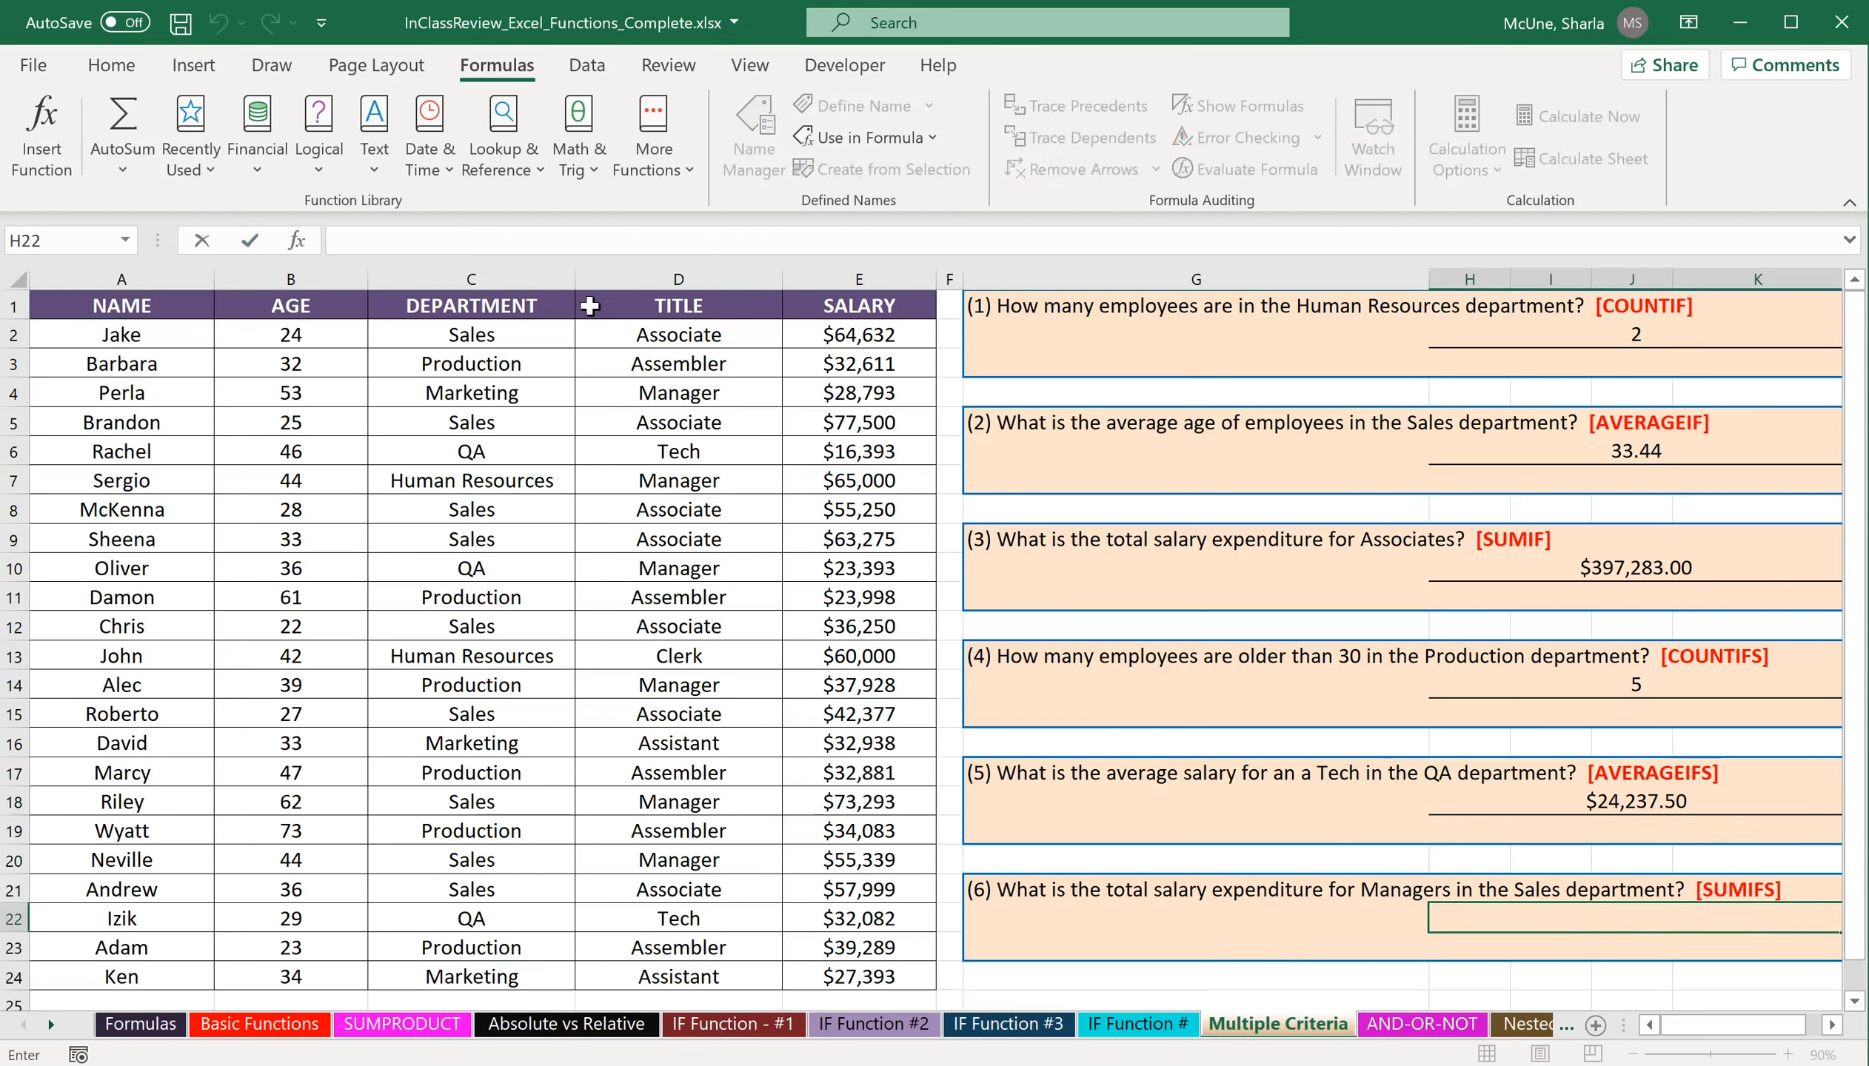
left_click(37, 126)
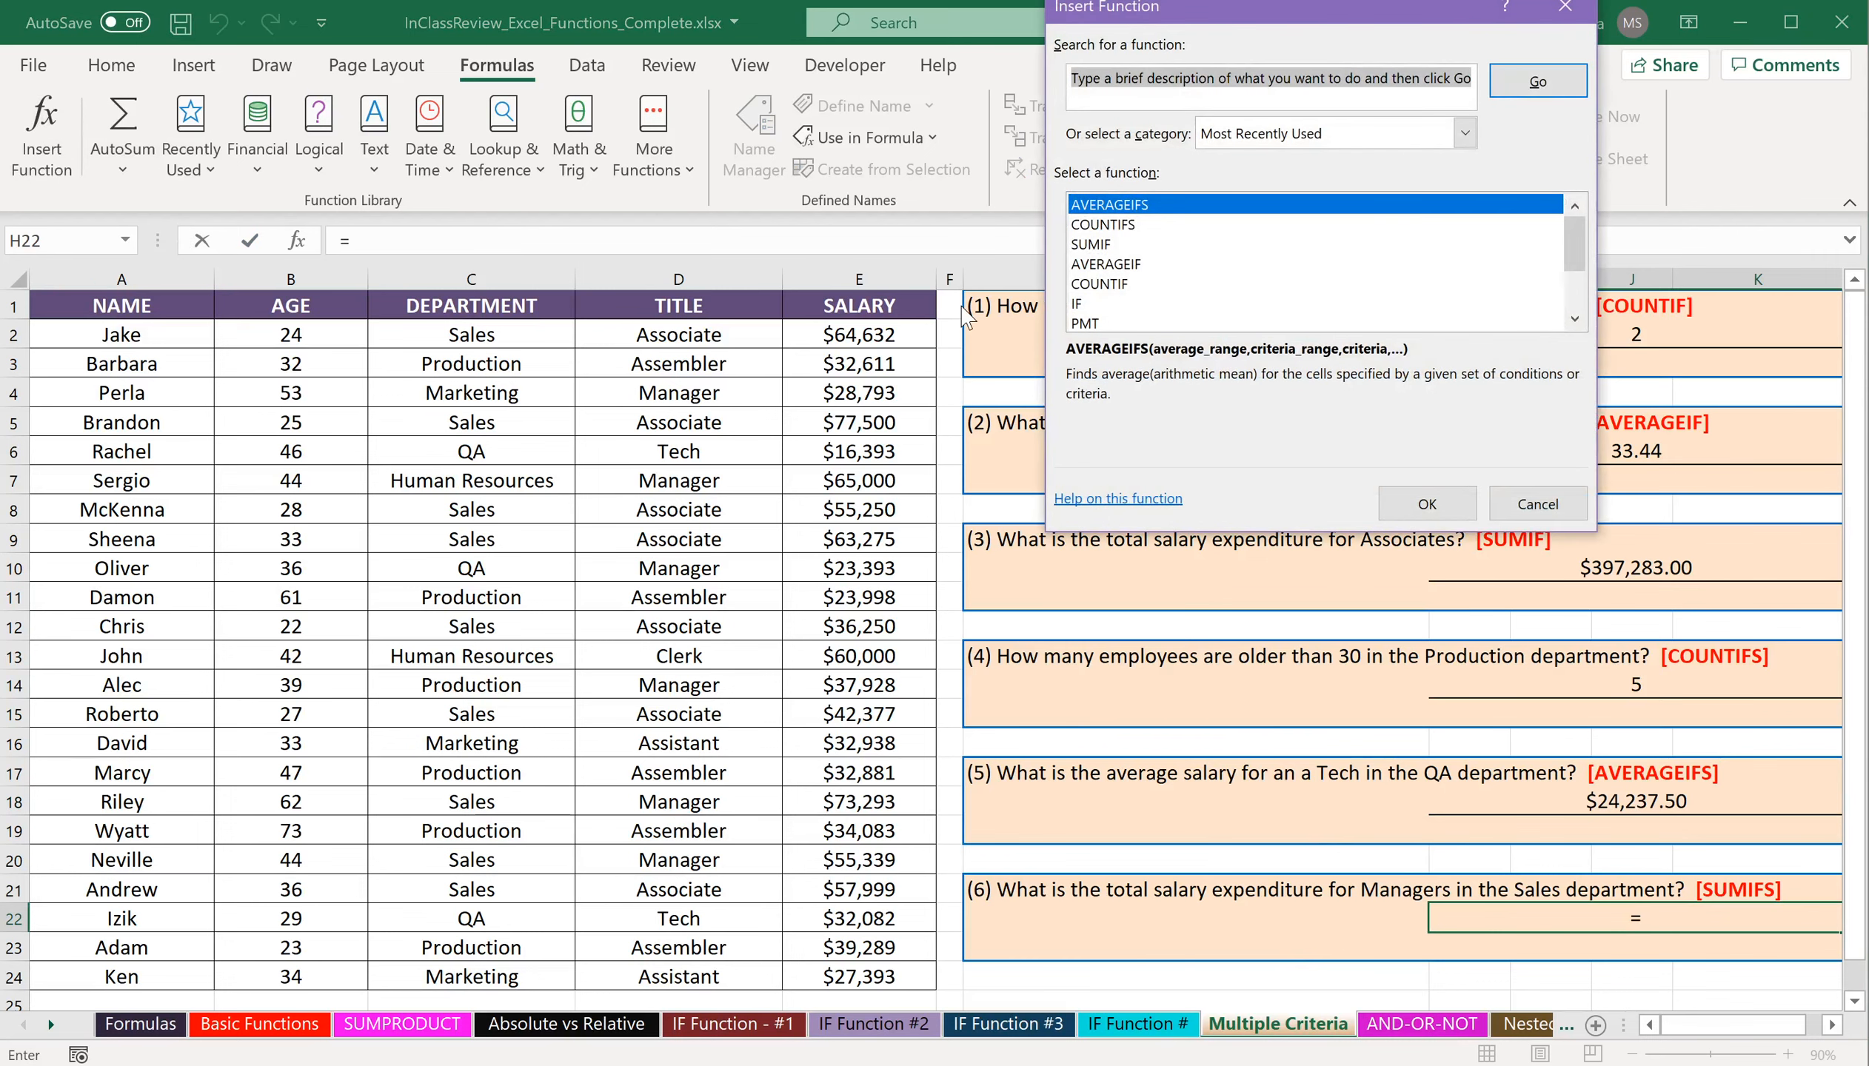
type("sumifs")
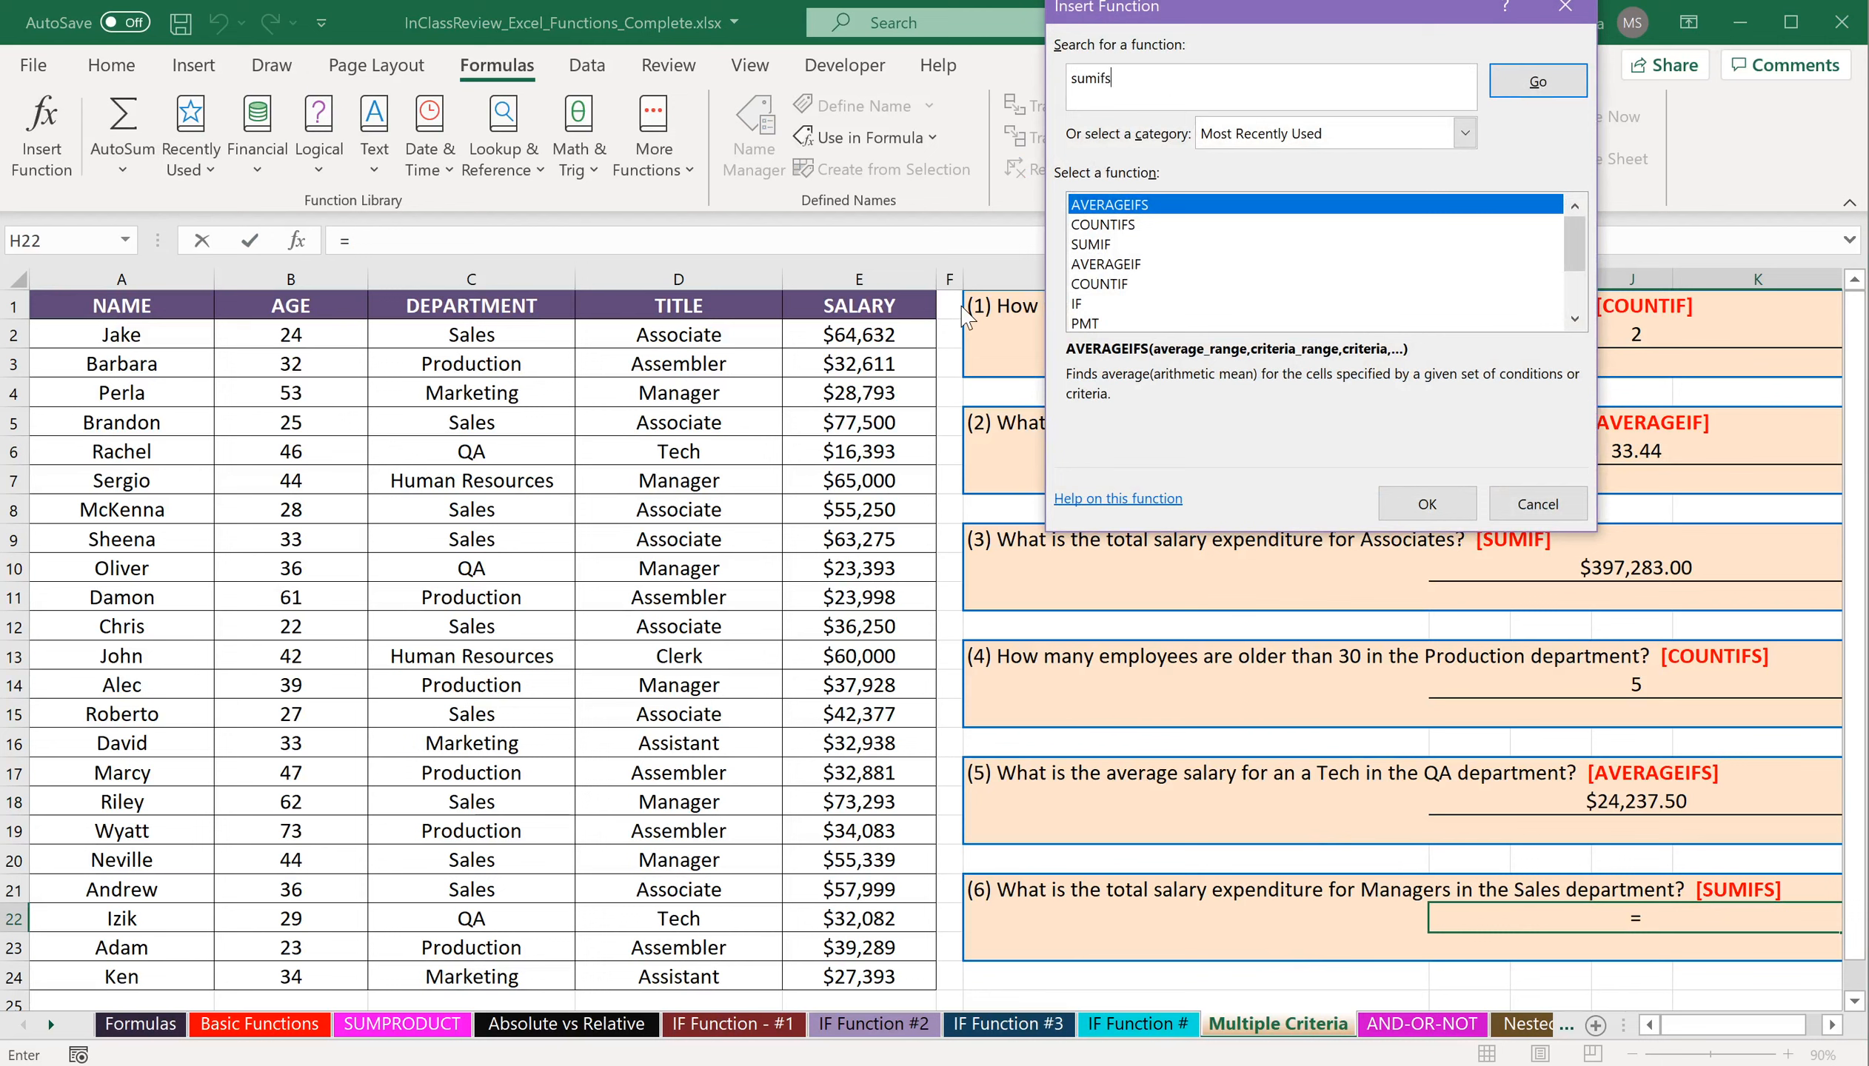
key("Return")
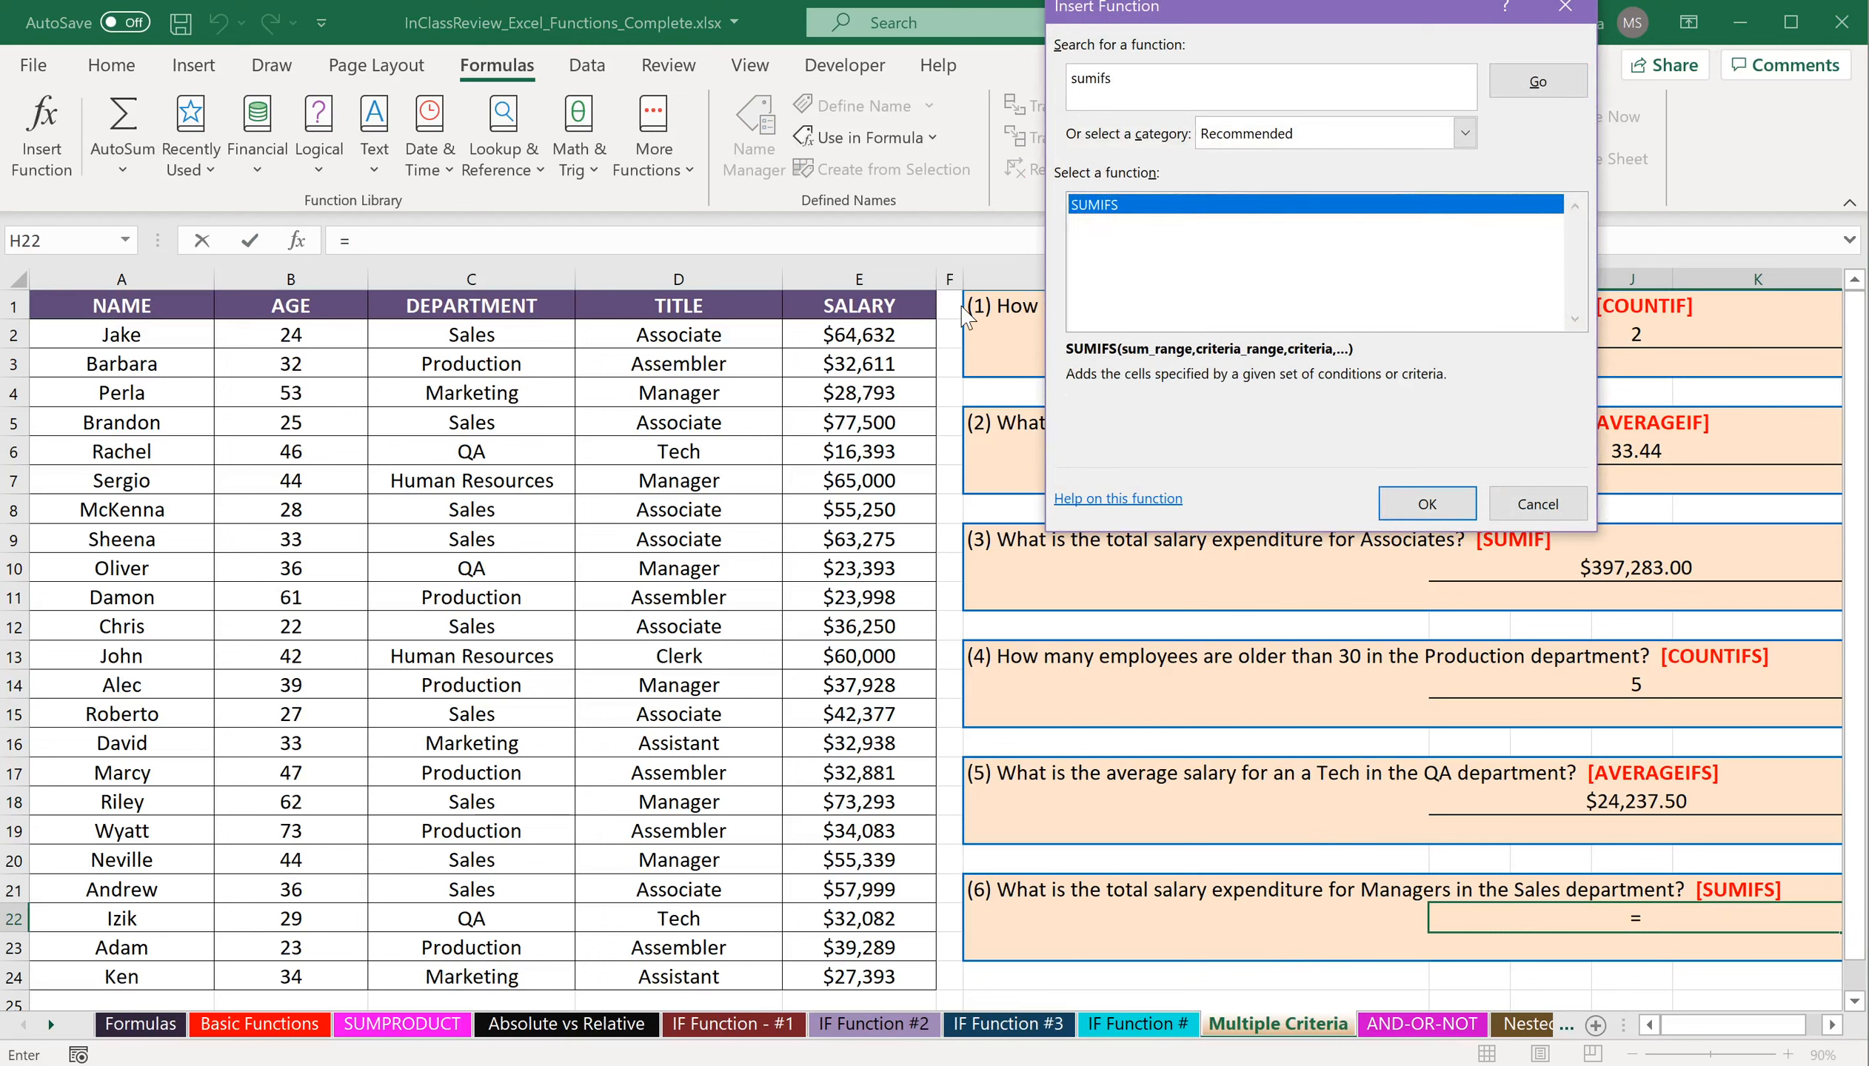
left_click(1425, 504)
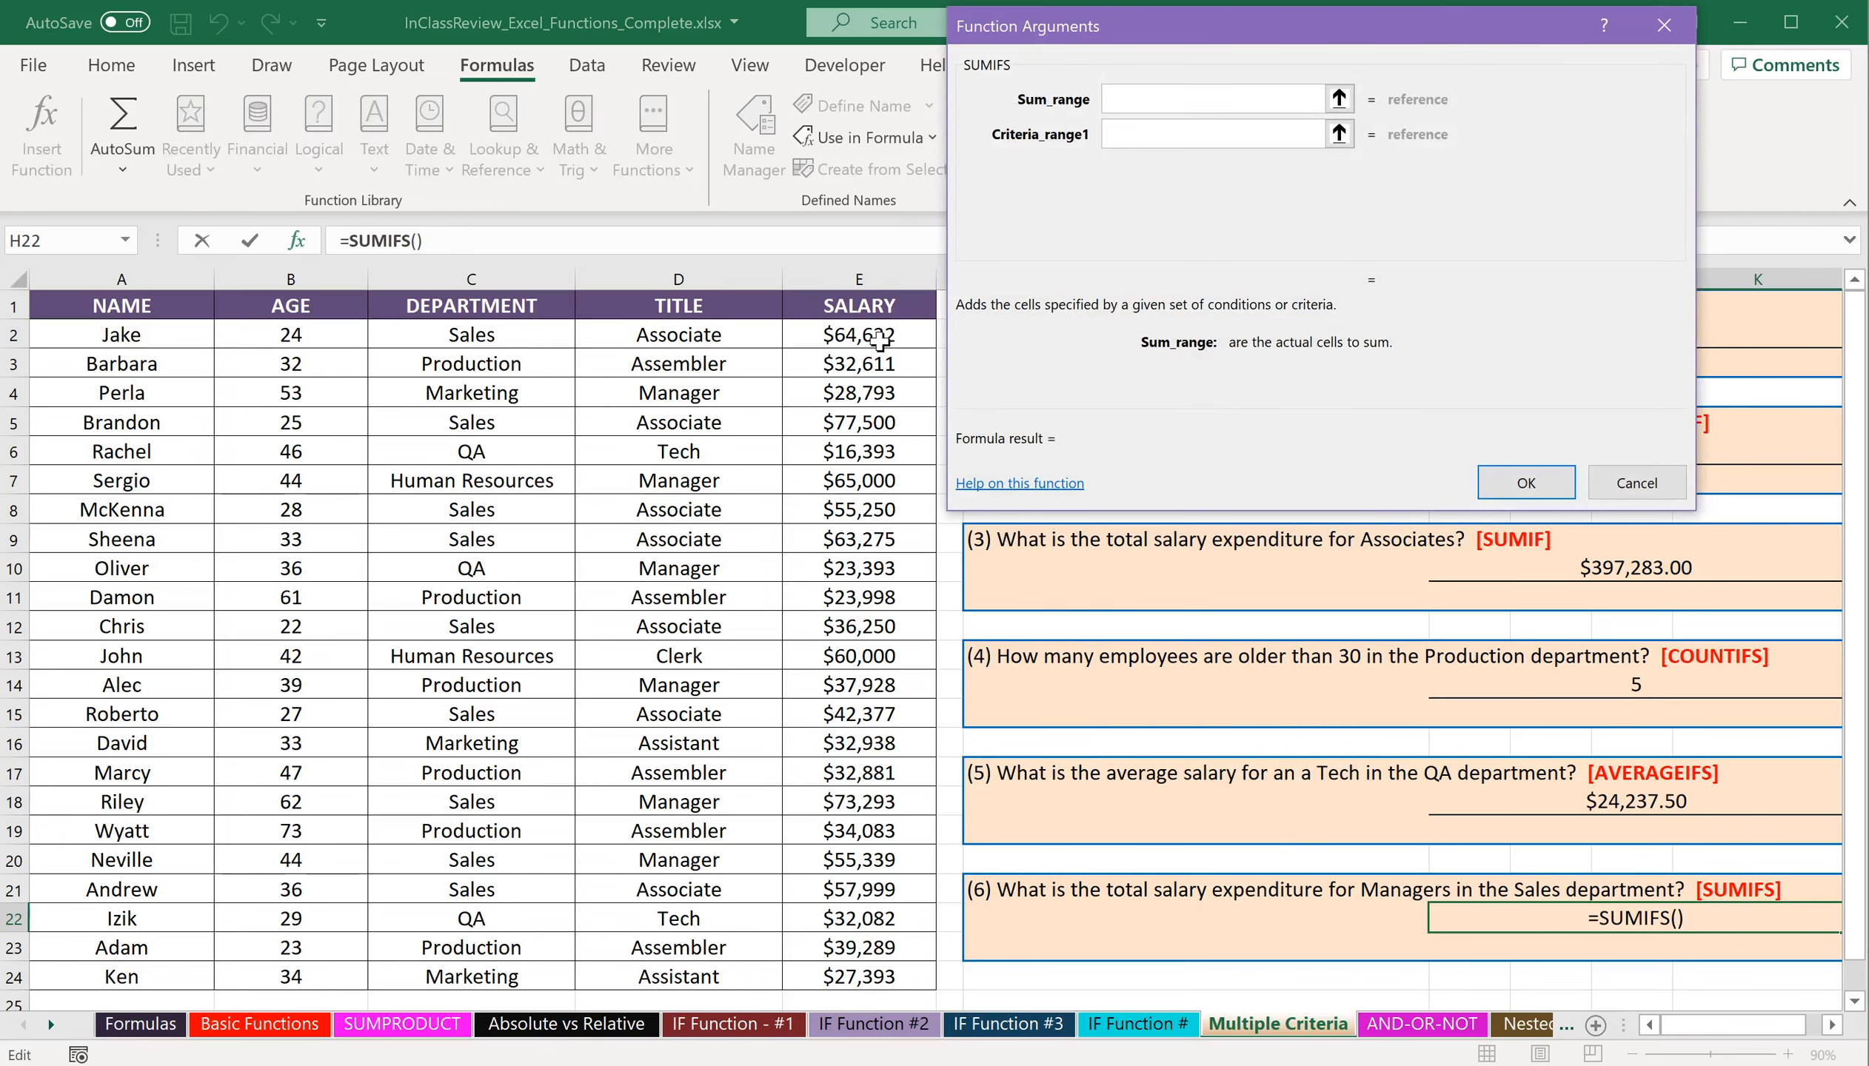
Set the SUMIFS sum range to the salaries in E2:E24 and the first criteria range to D2:D24 with criteria "Manager".
left_click_drag(880, 334, 866, 971)
left_click(1233, 134)
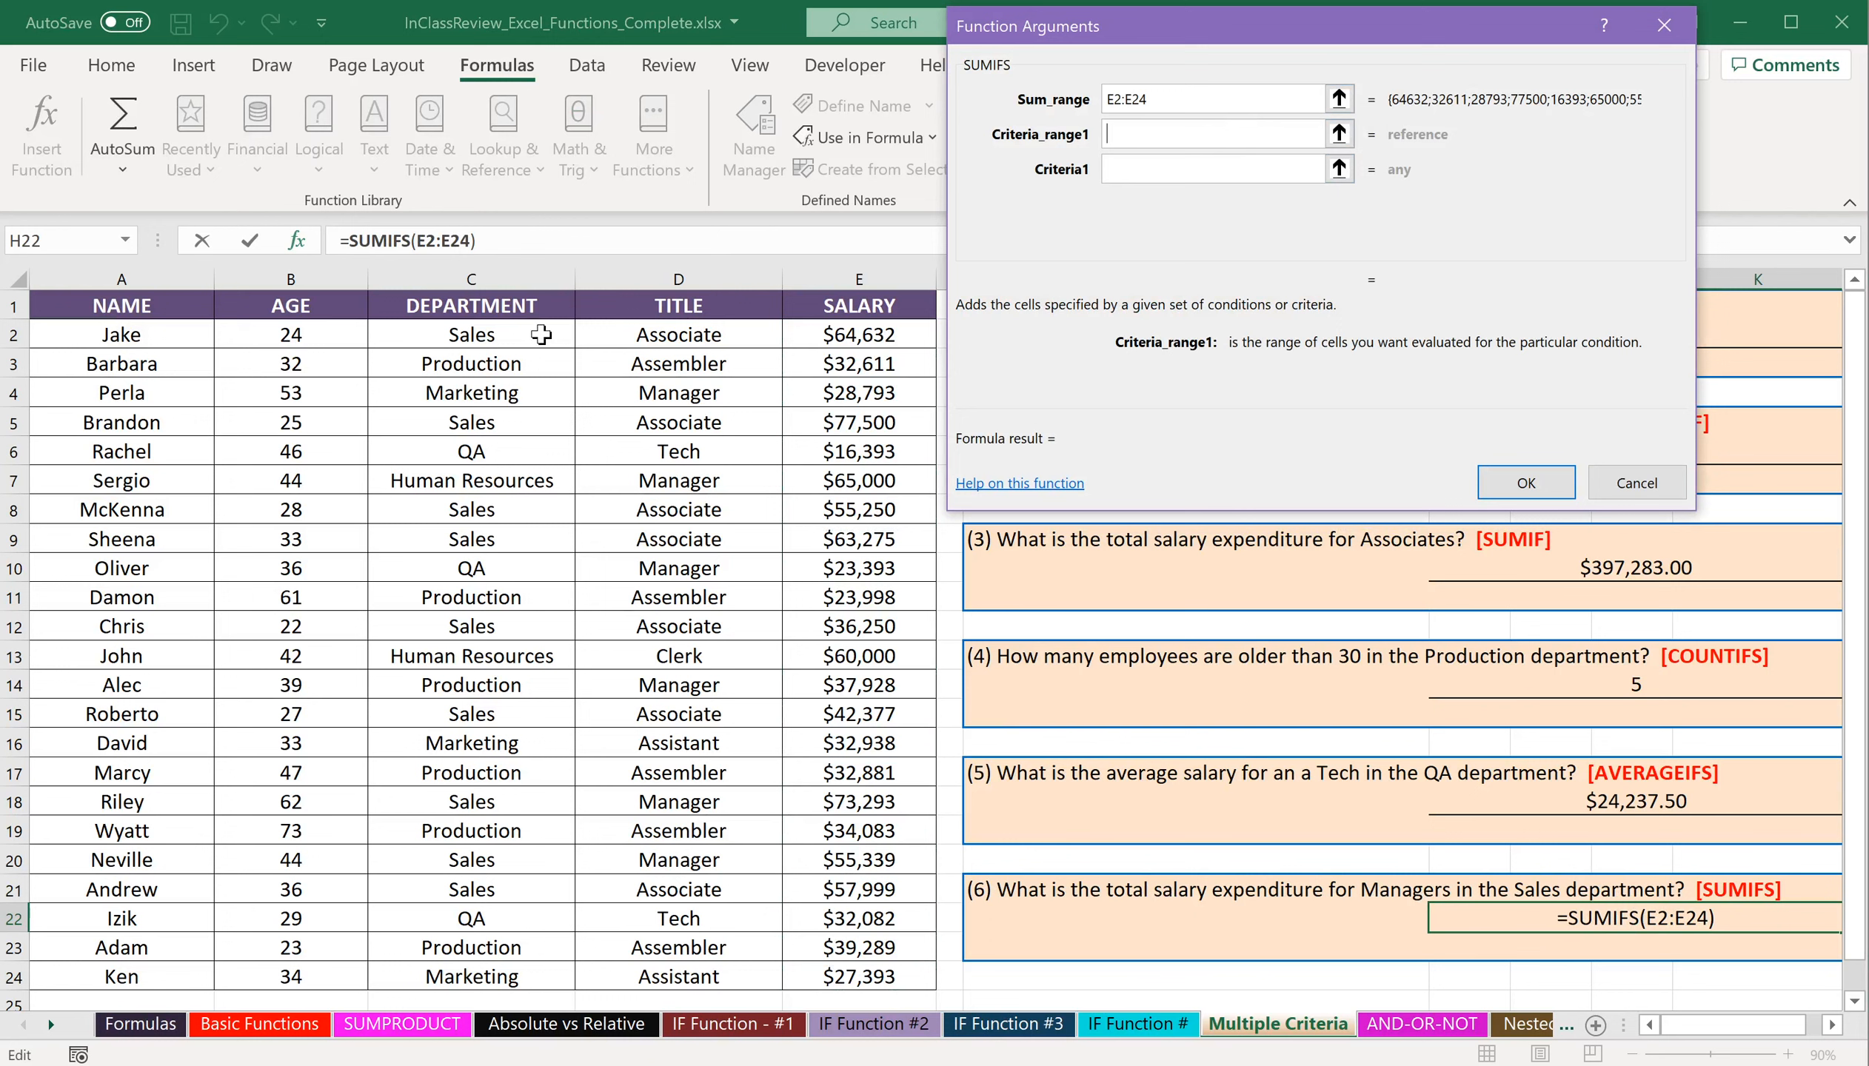
left_click_drag(644, 345, 617, 978)
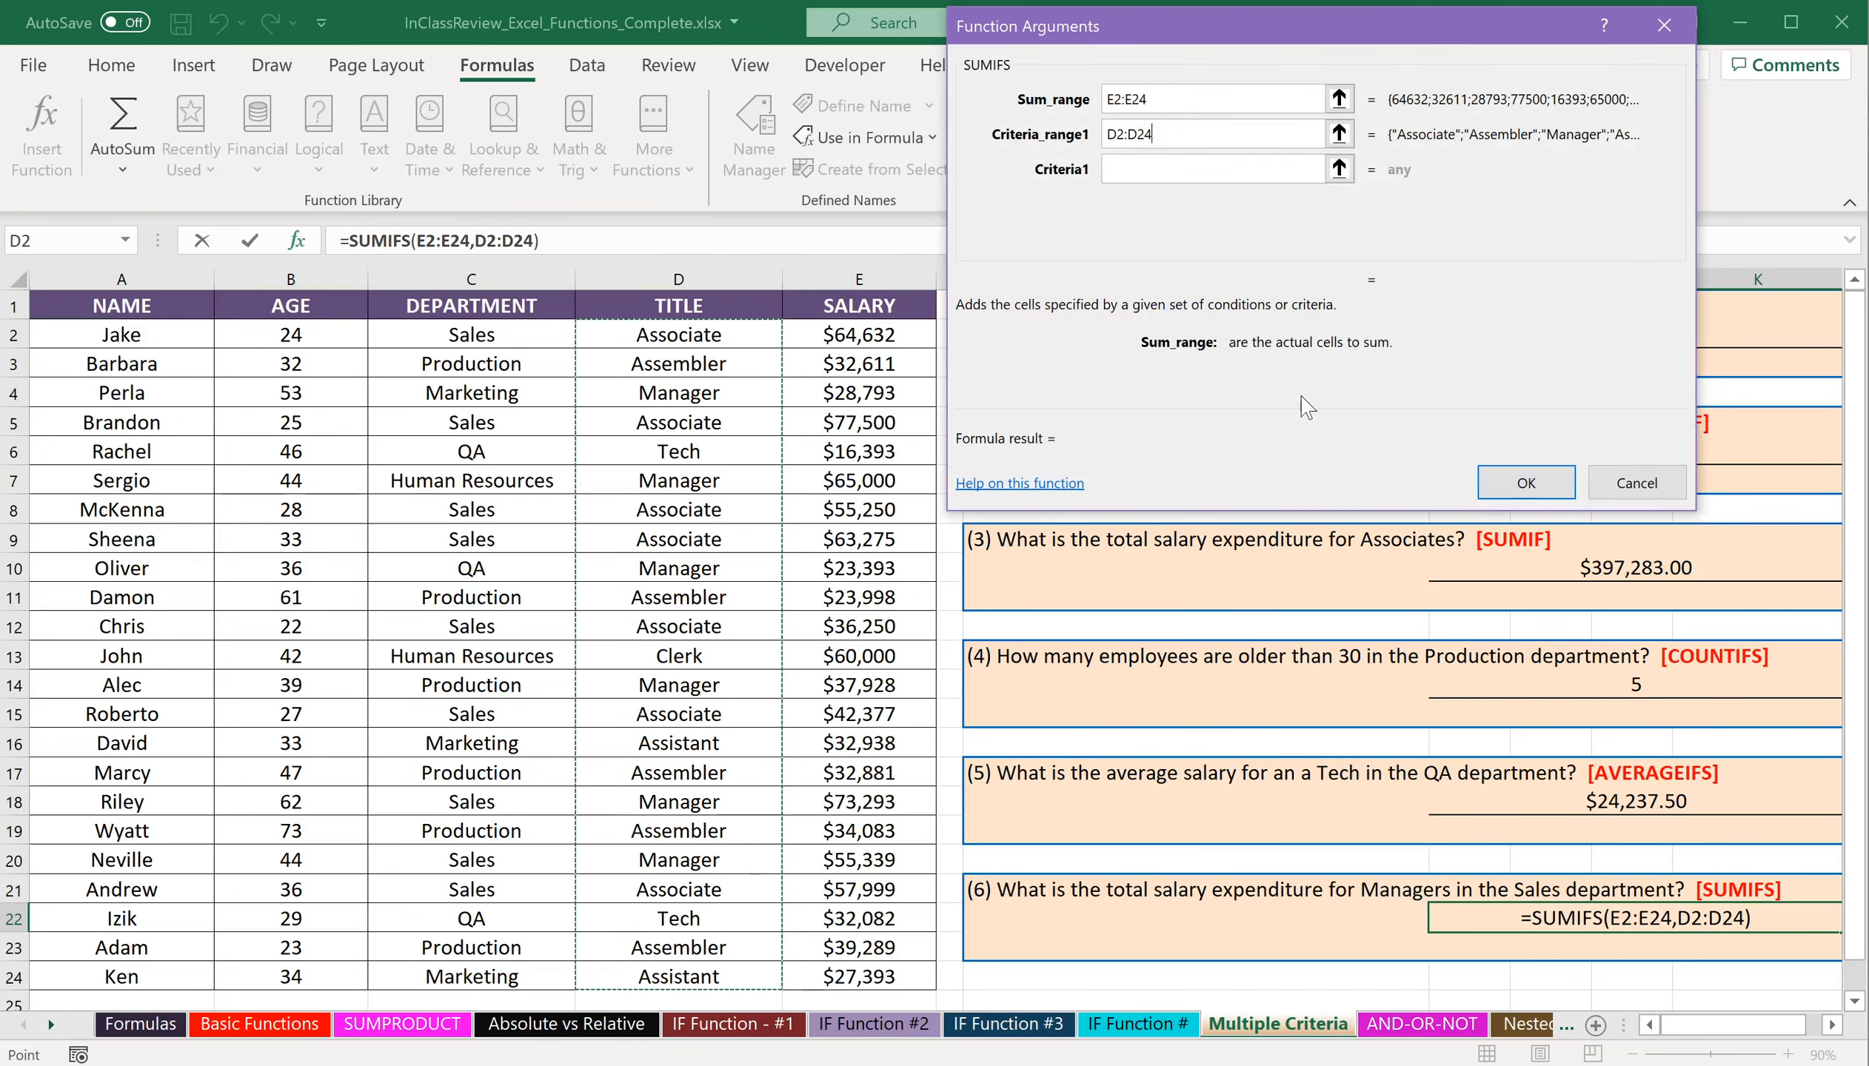
key("Tab")
type("\"")
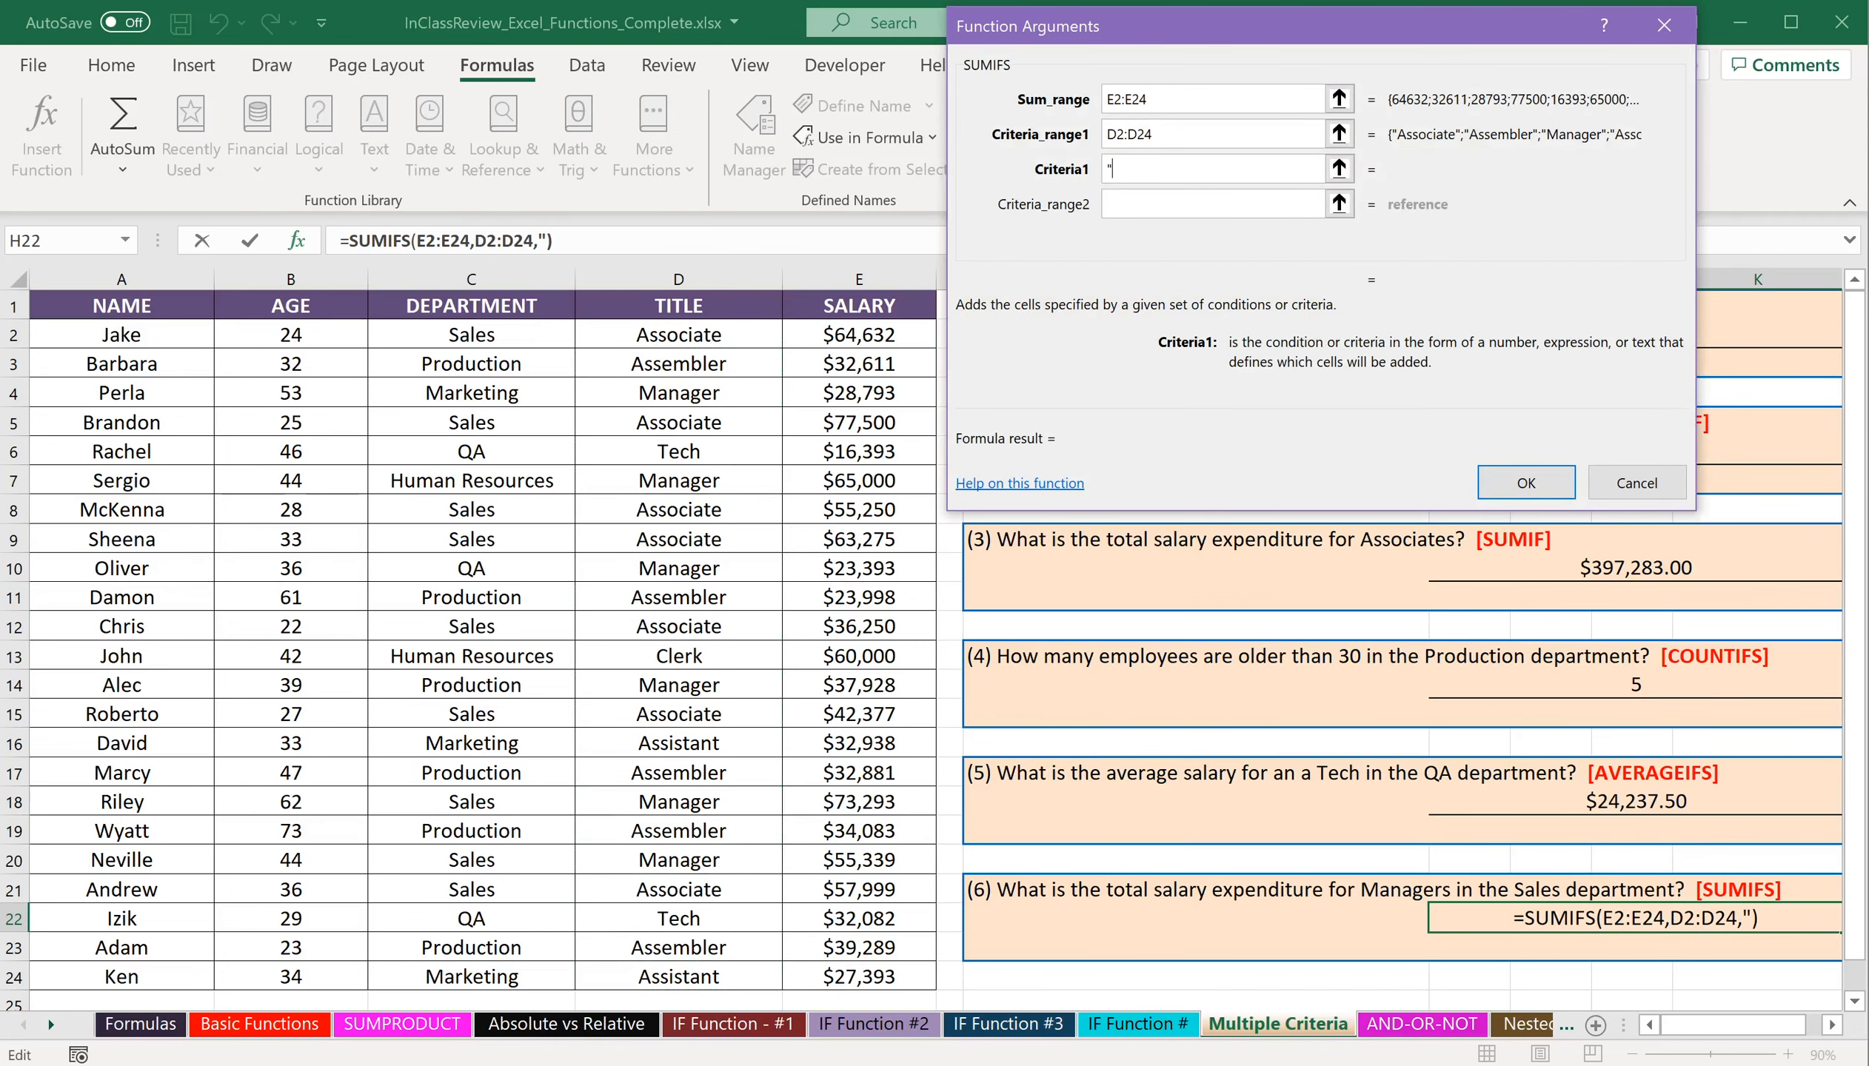
type("Manager")
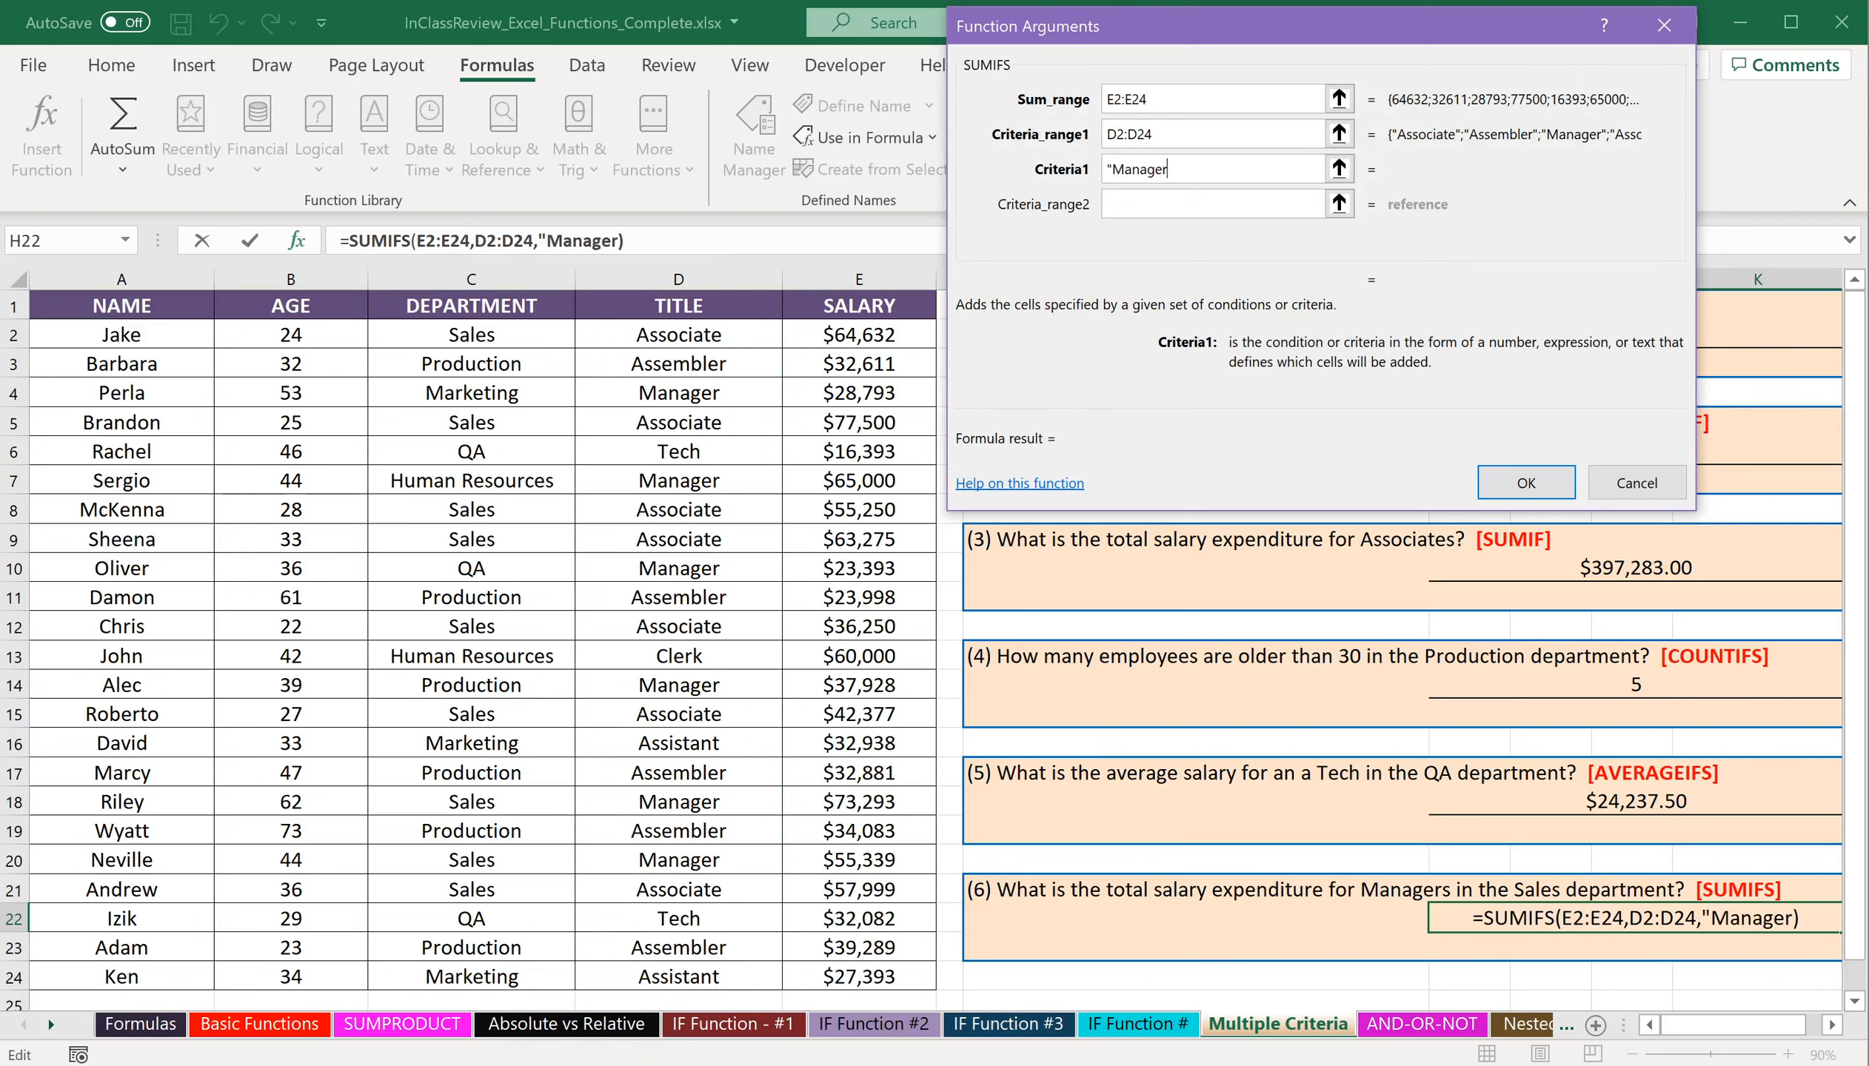
type("\"")
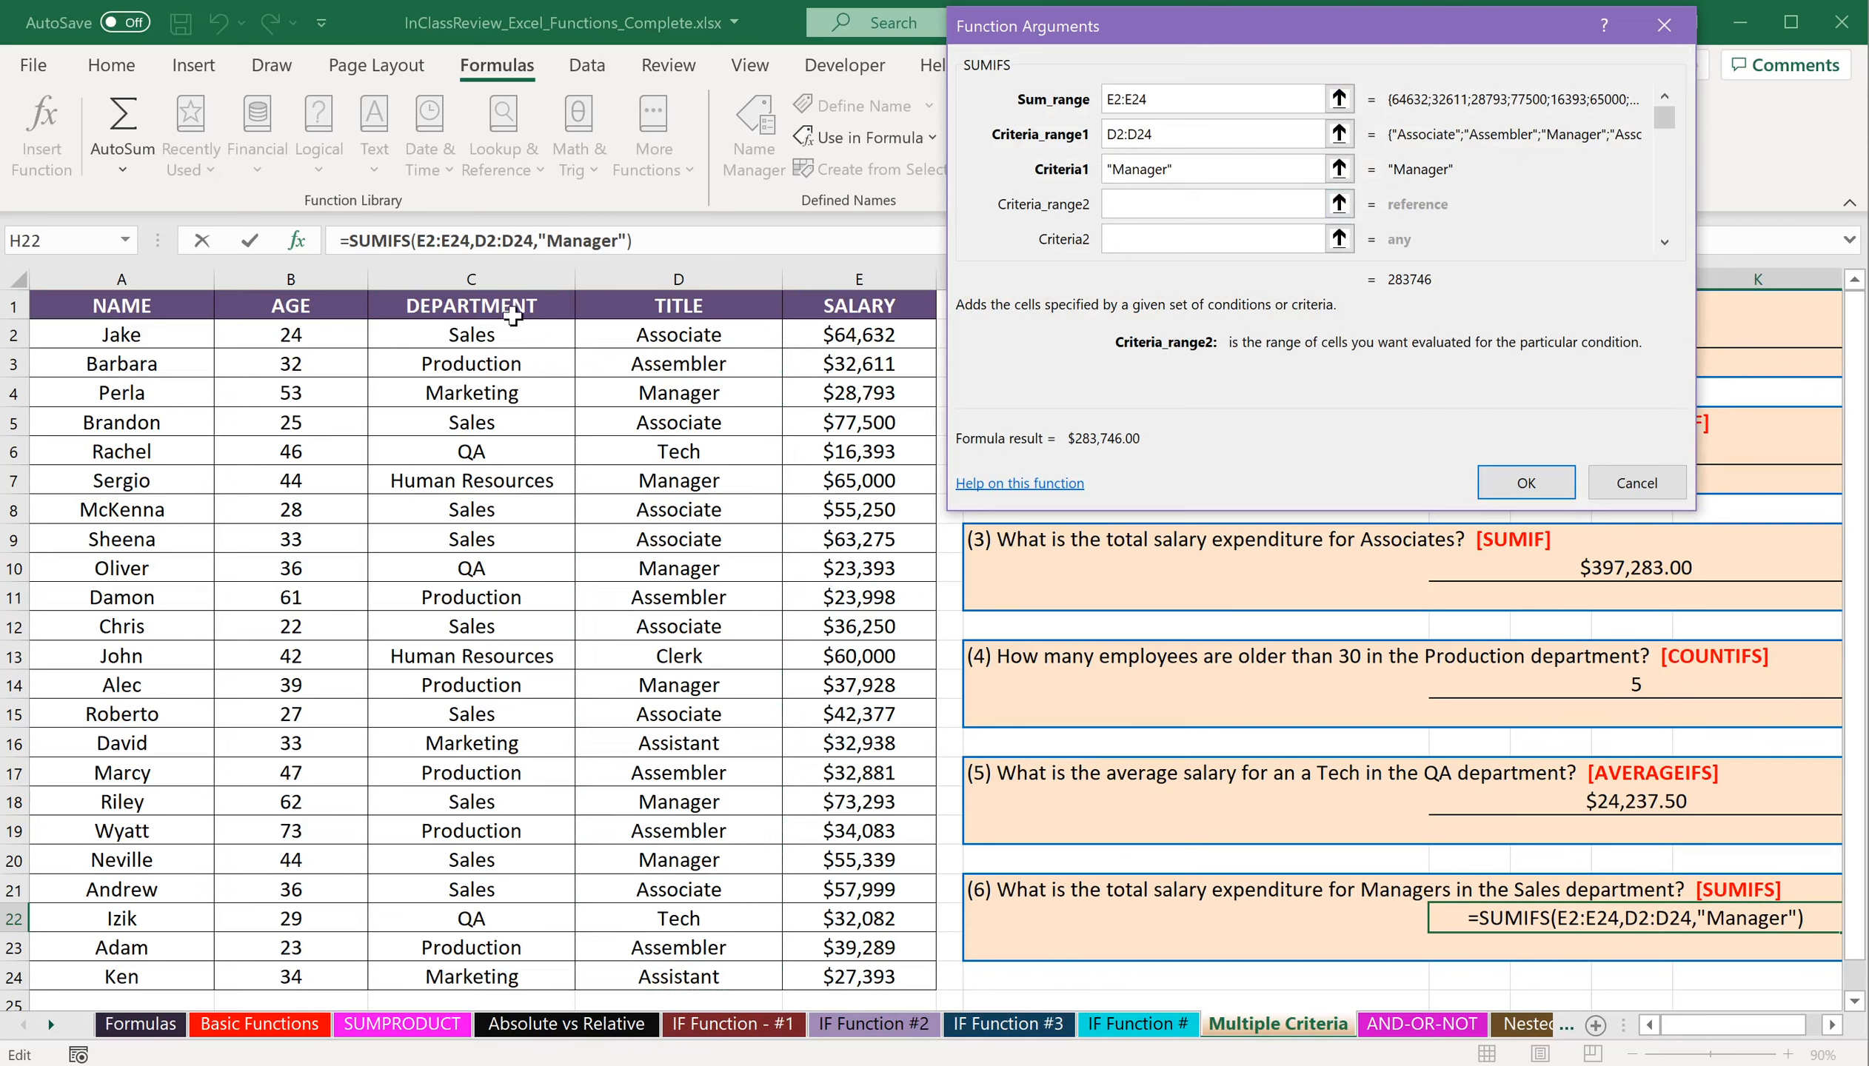
Add the departments in C2:C24 as the second SUMIFS criteria range with criteria "Sales" and complete the formula.
left_click_drag(502, 335, 474, 979)
left_click(1178, 237)
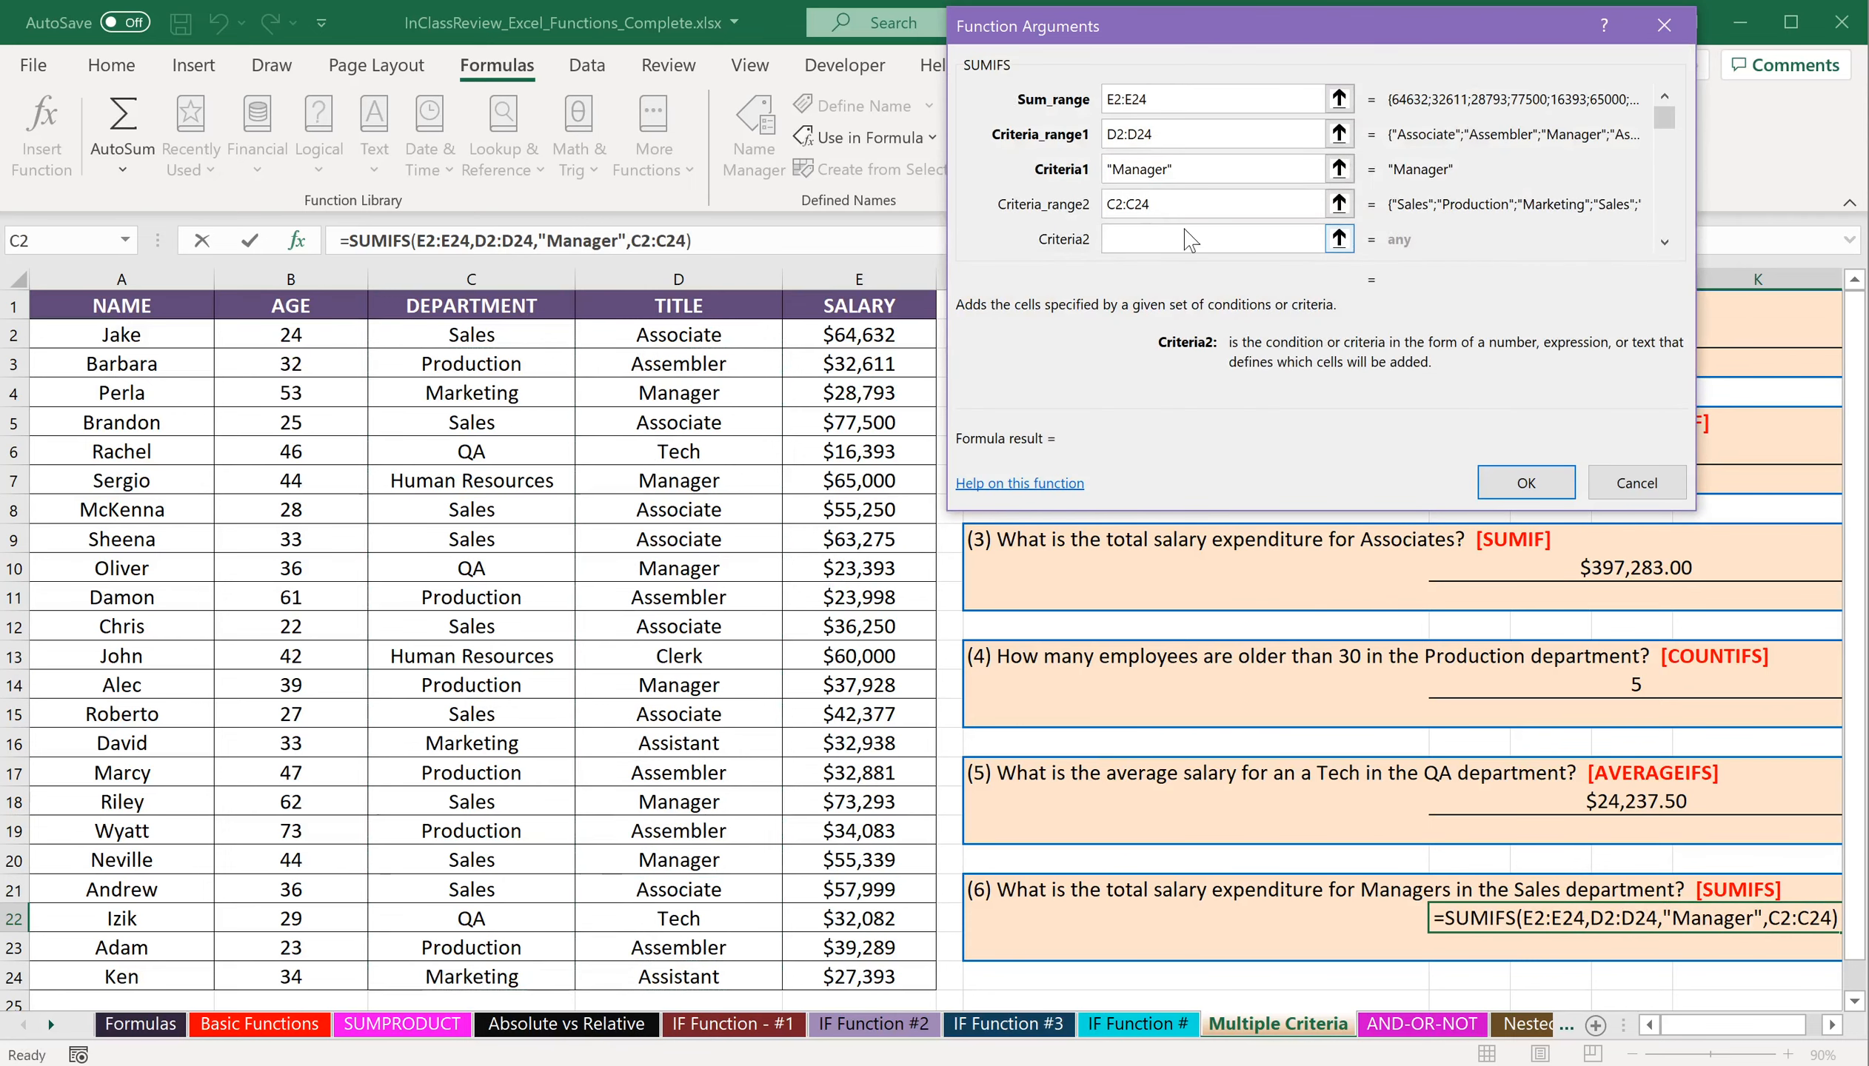
type("\"Sales\"")
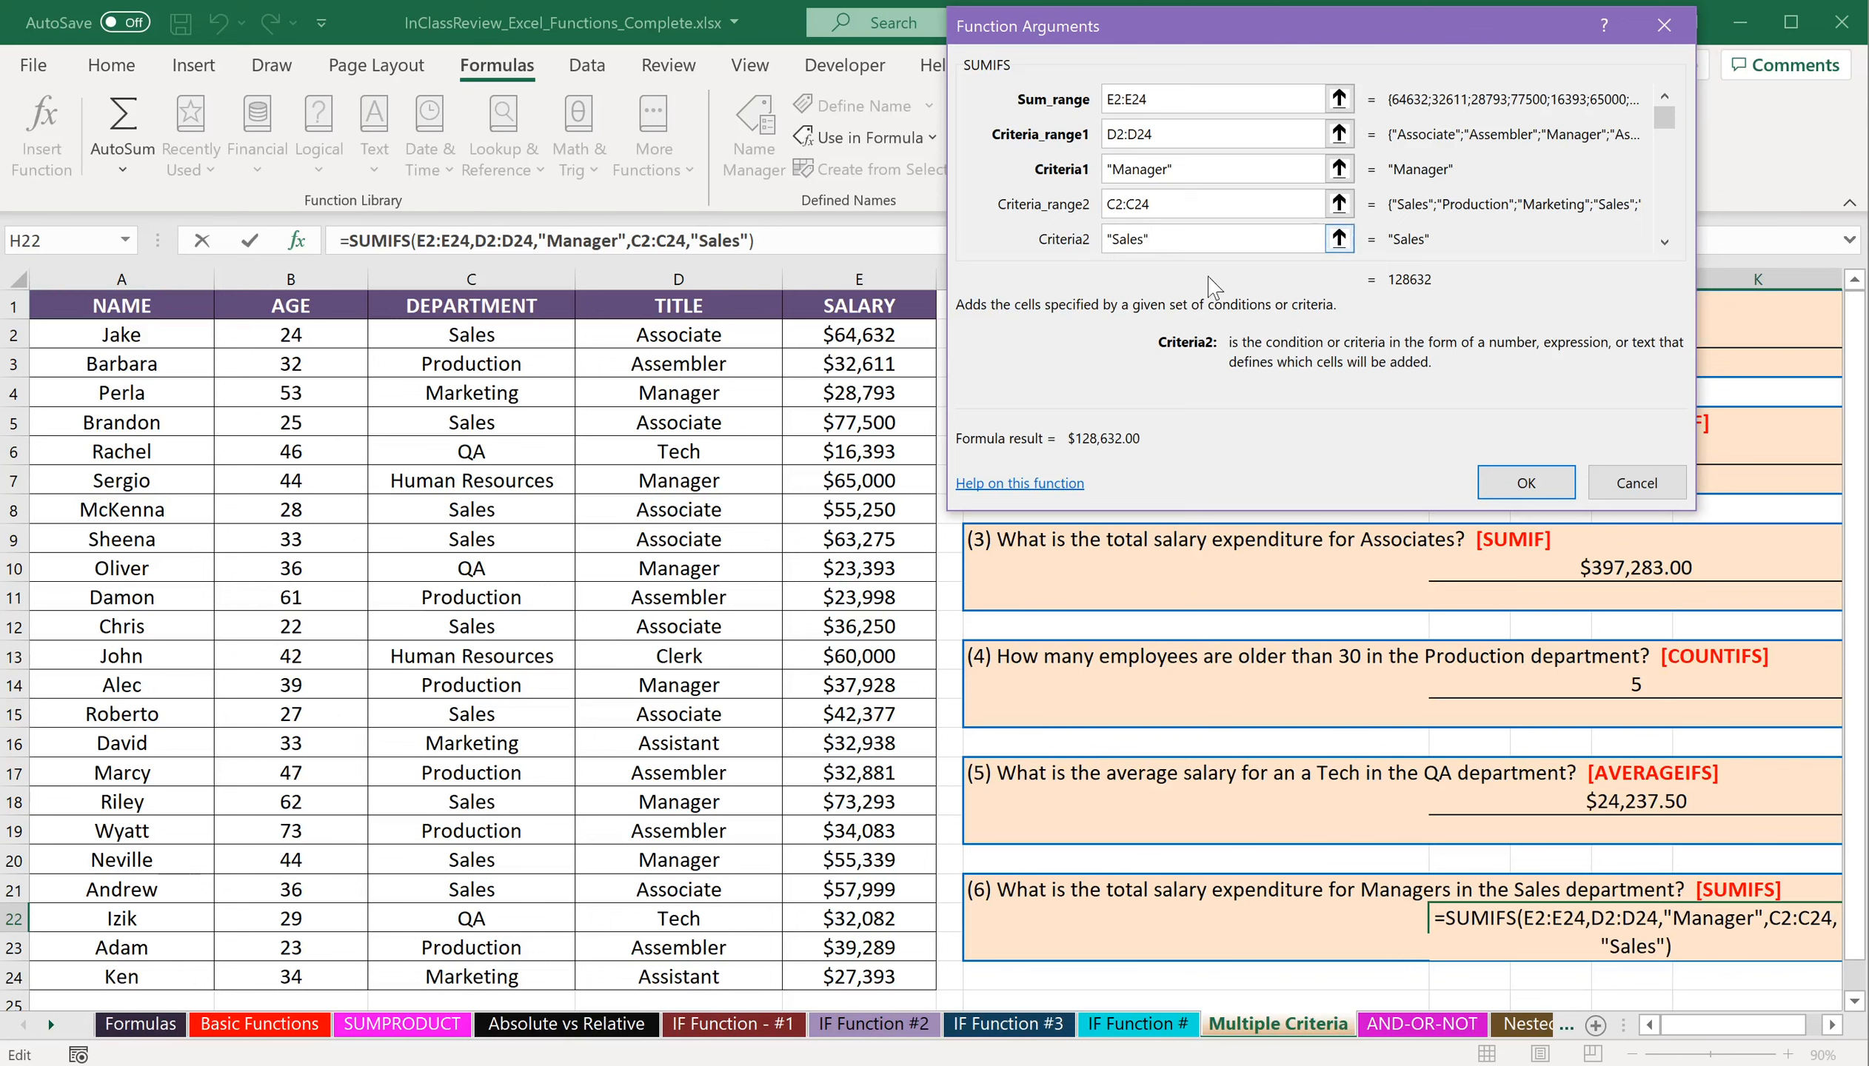
left_click(1557, 486)
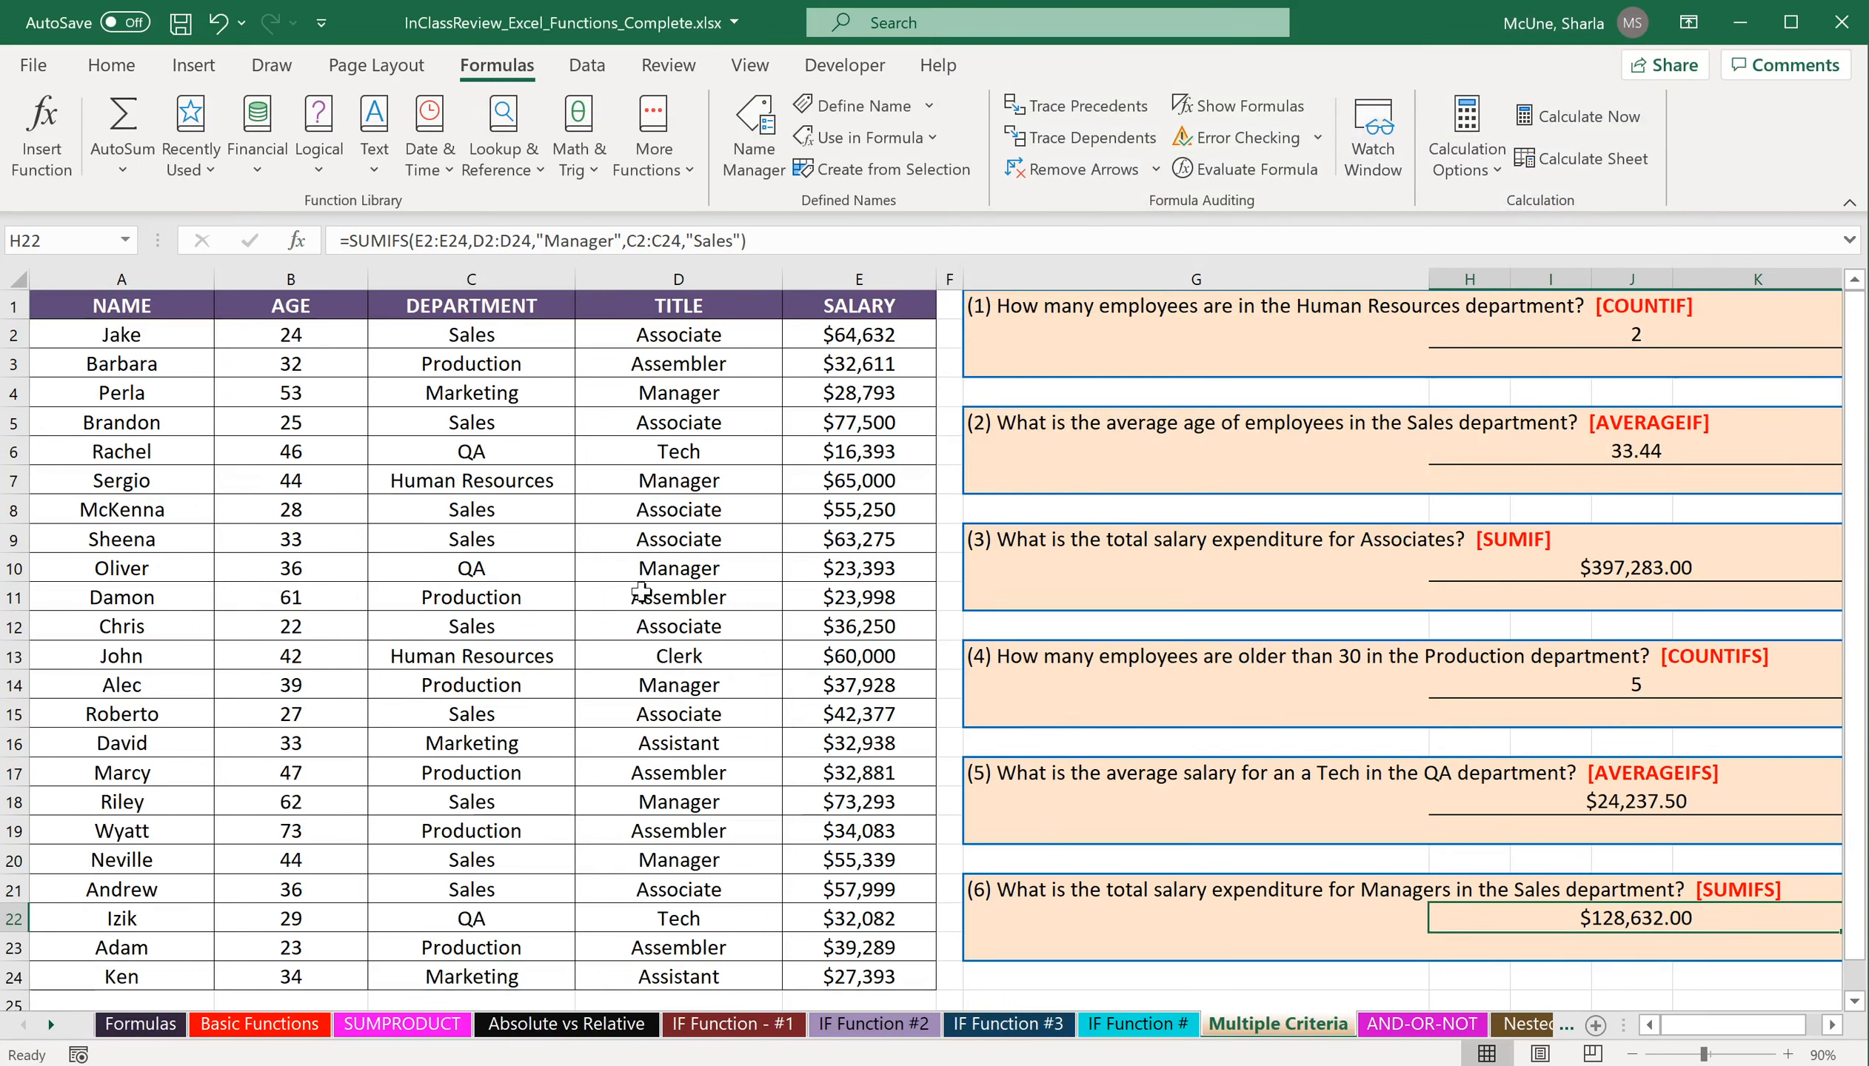
On the AND-OR-NOT sheet, insert the logical AND function in cell H4 and move its arguments dialog clear of row 4.
left_click(1416, 1025)
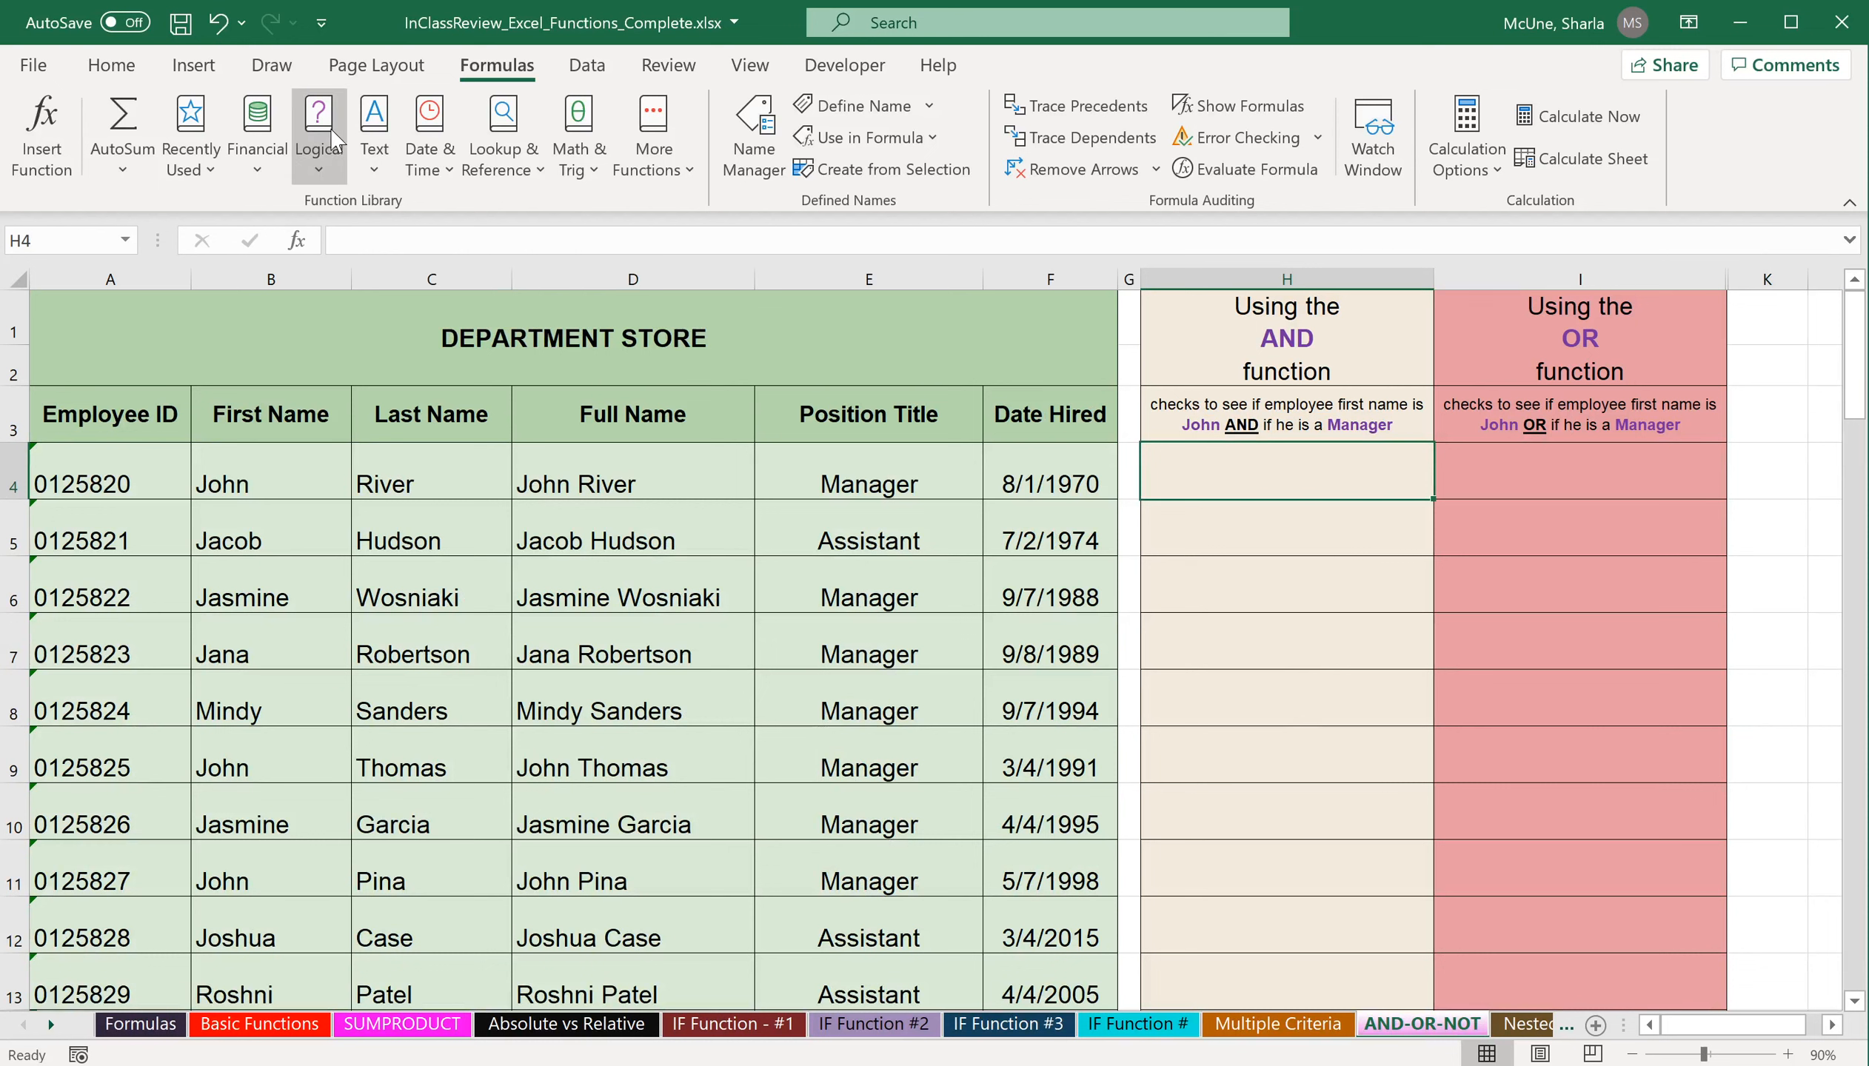
left_click(323, 162)
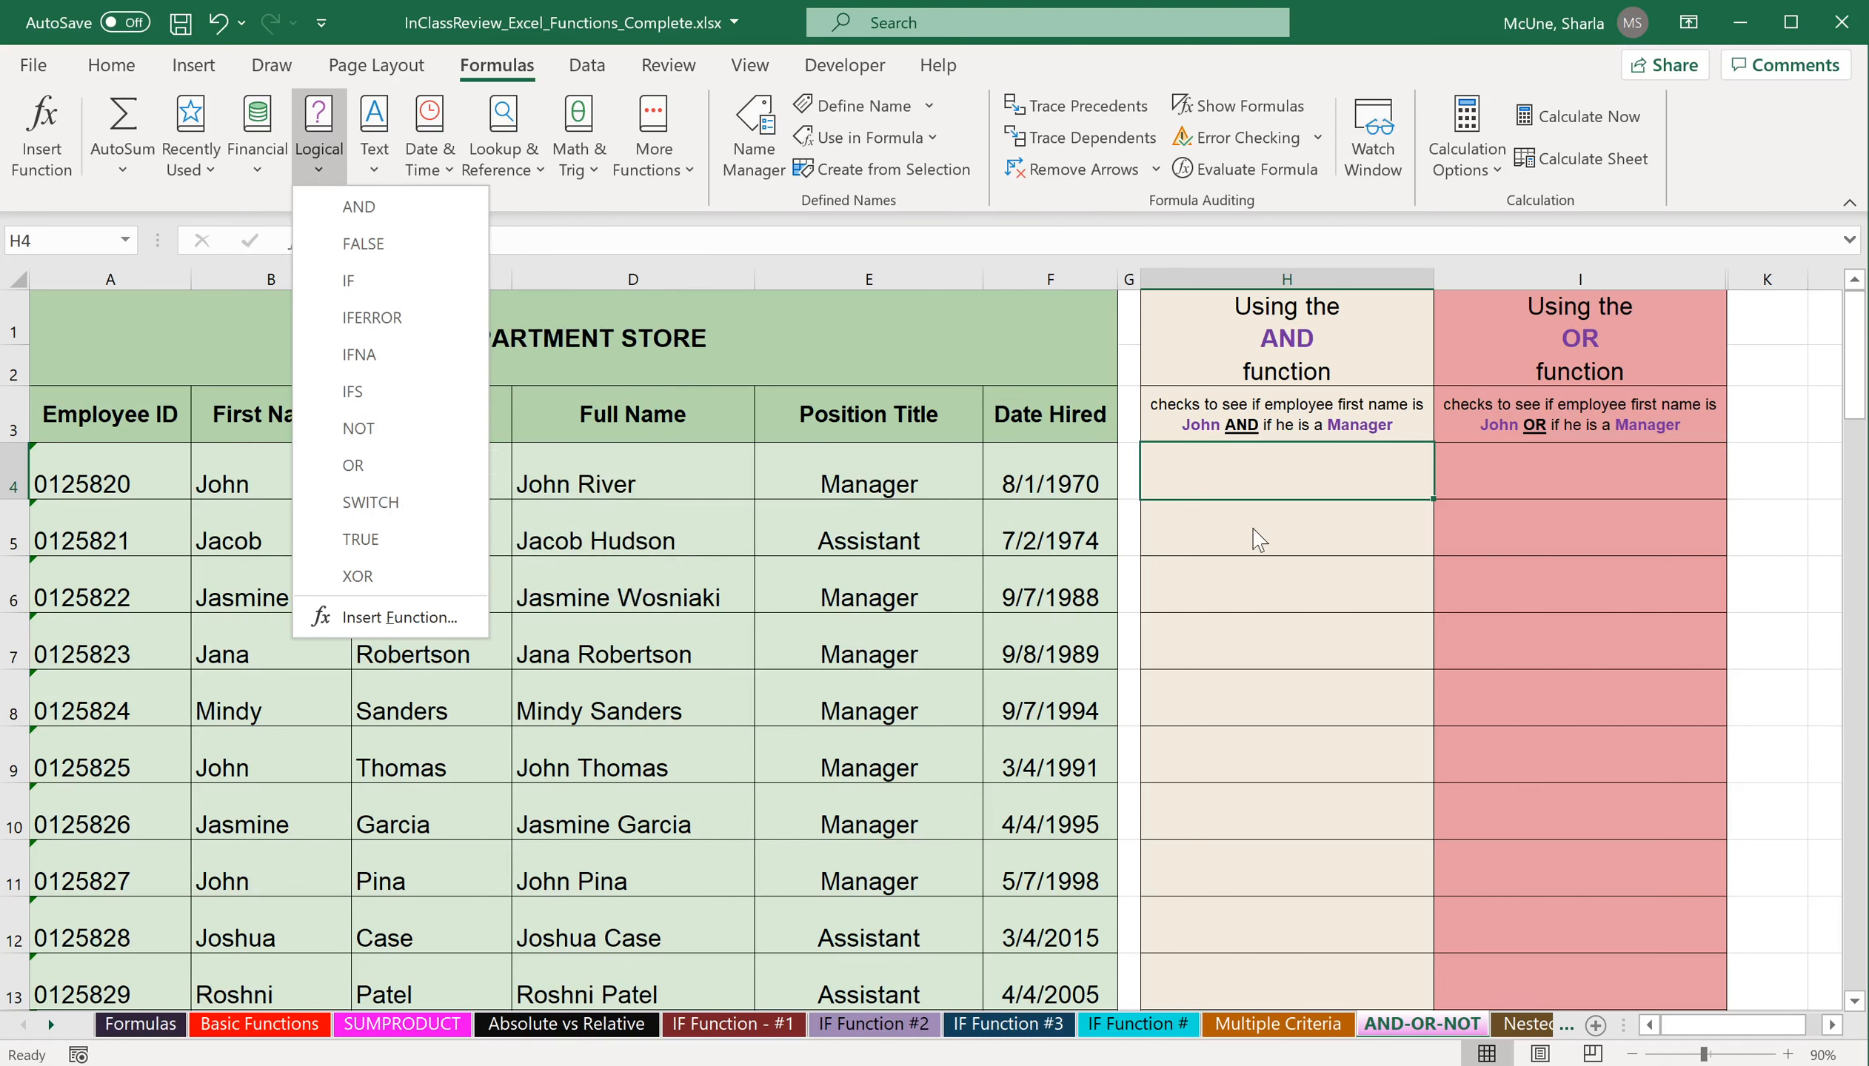
left_click(1305, 473)
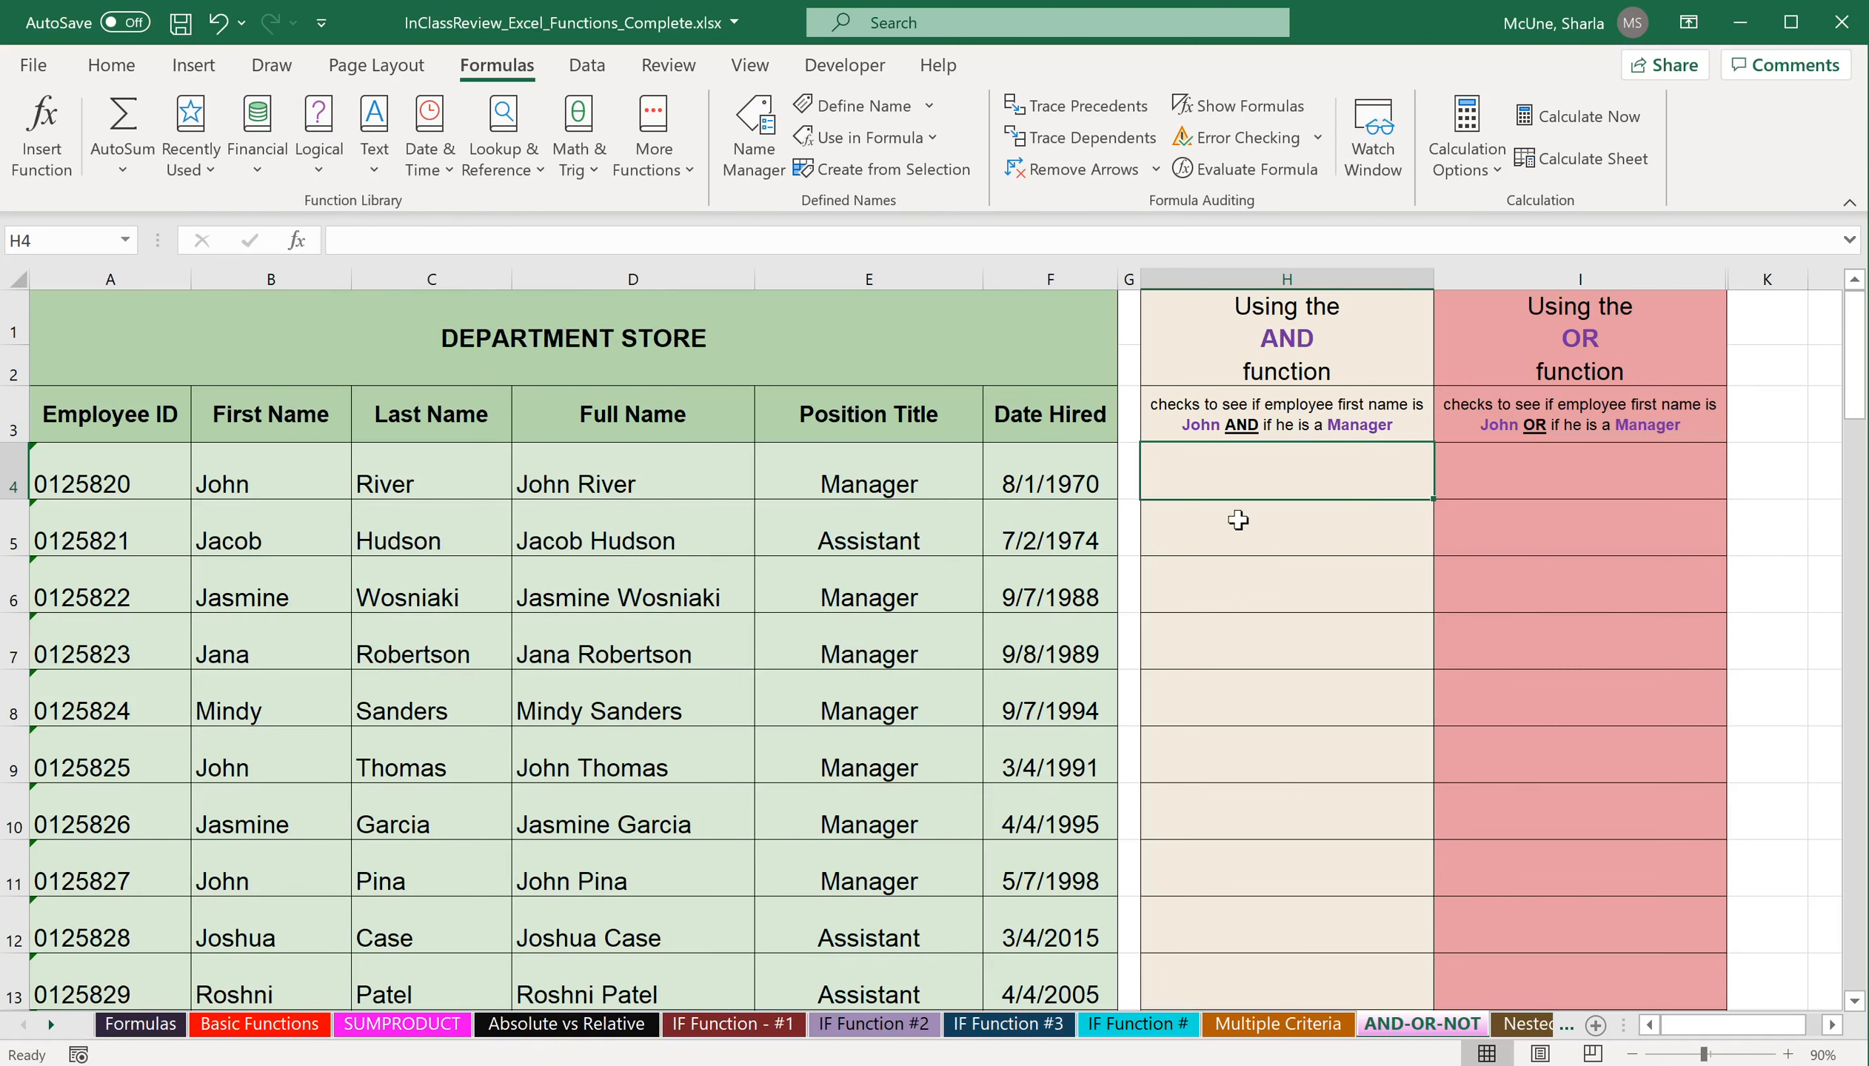
left_click(321, 170)
left_click(342, 209)
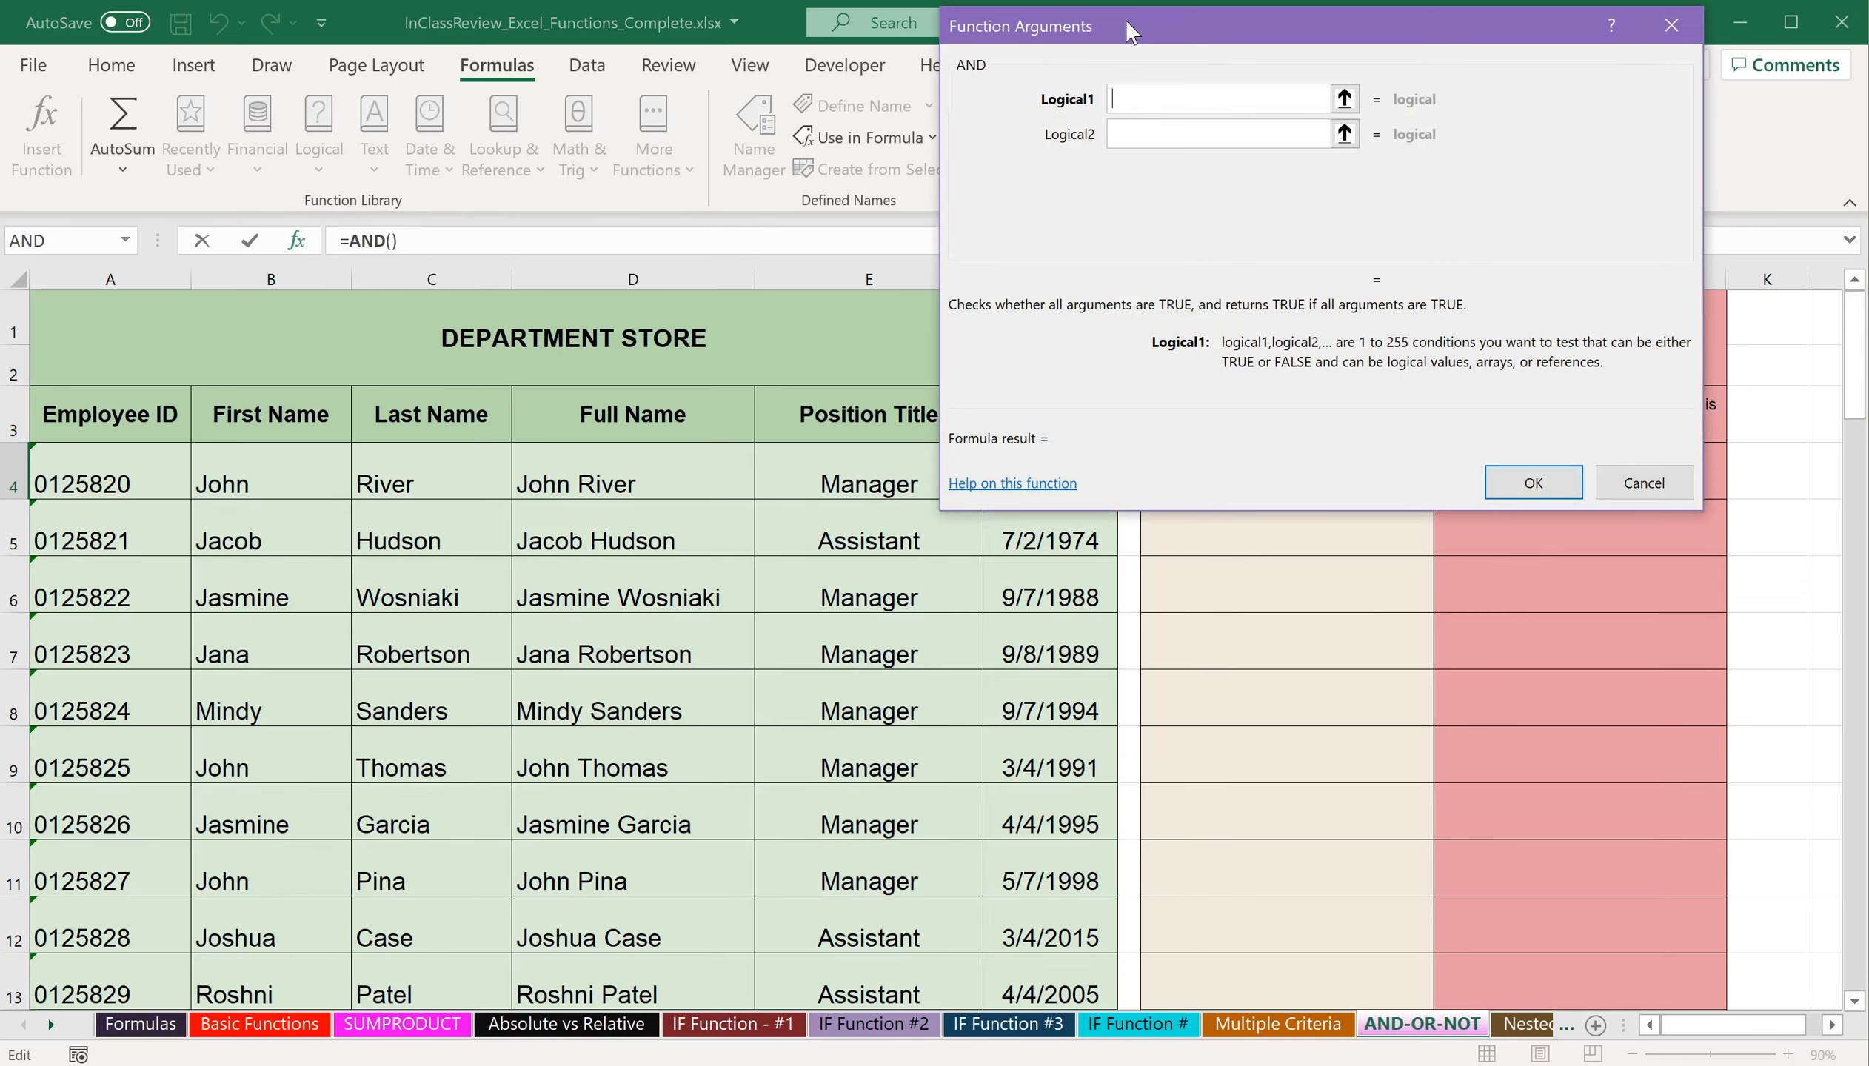
left_click_drag(1126, 16, 1210, 537)
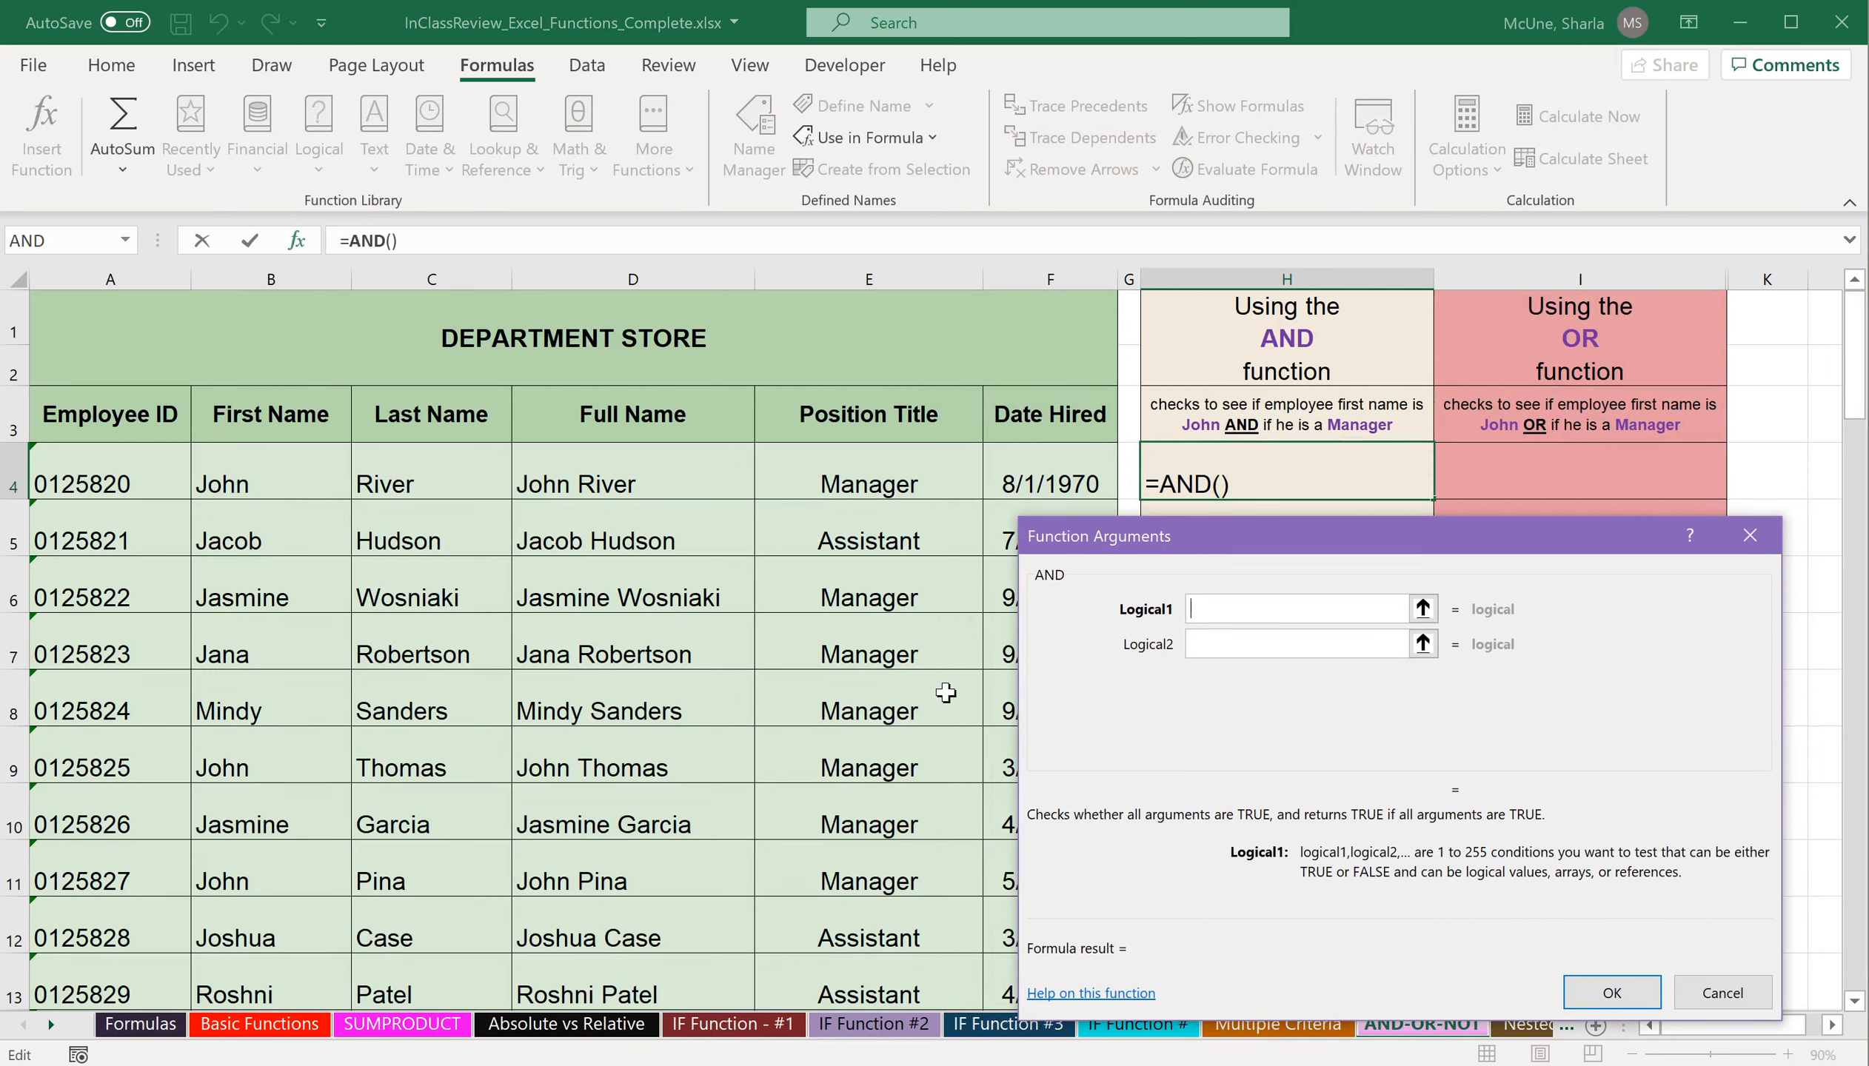
Set the first AND condition to test whether B4 equals the first name given in the column H heading.
left_click(293, 487)
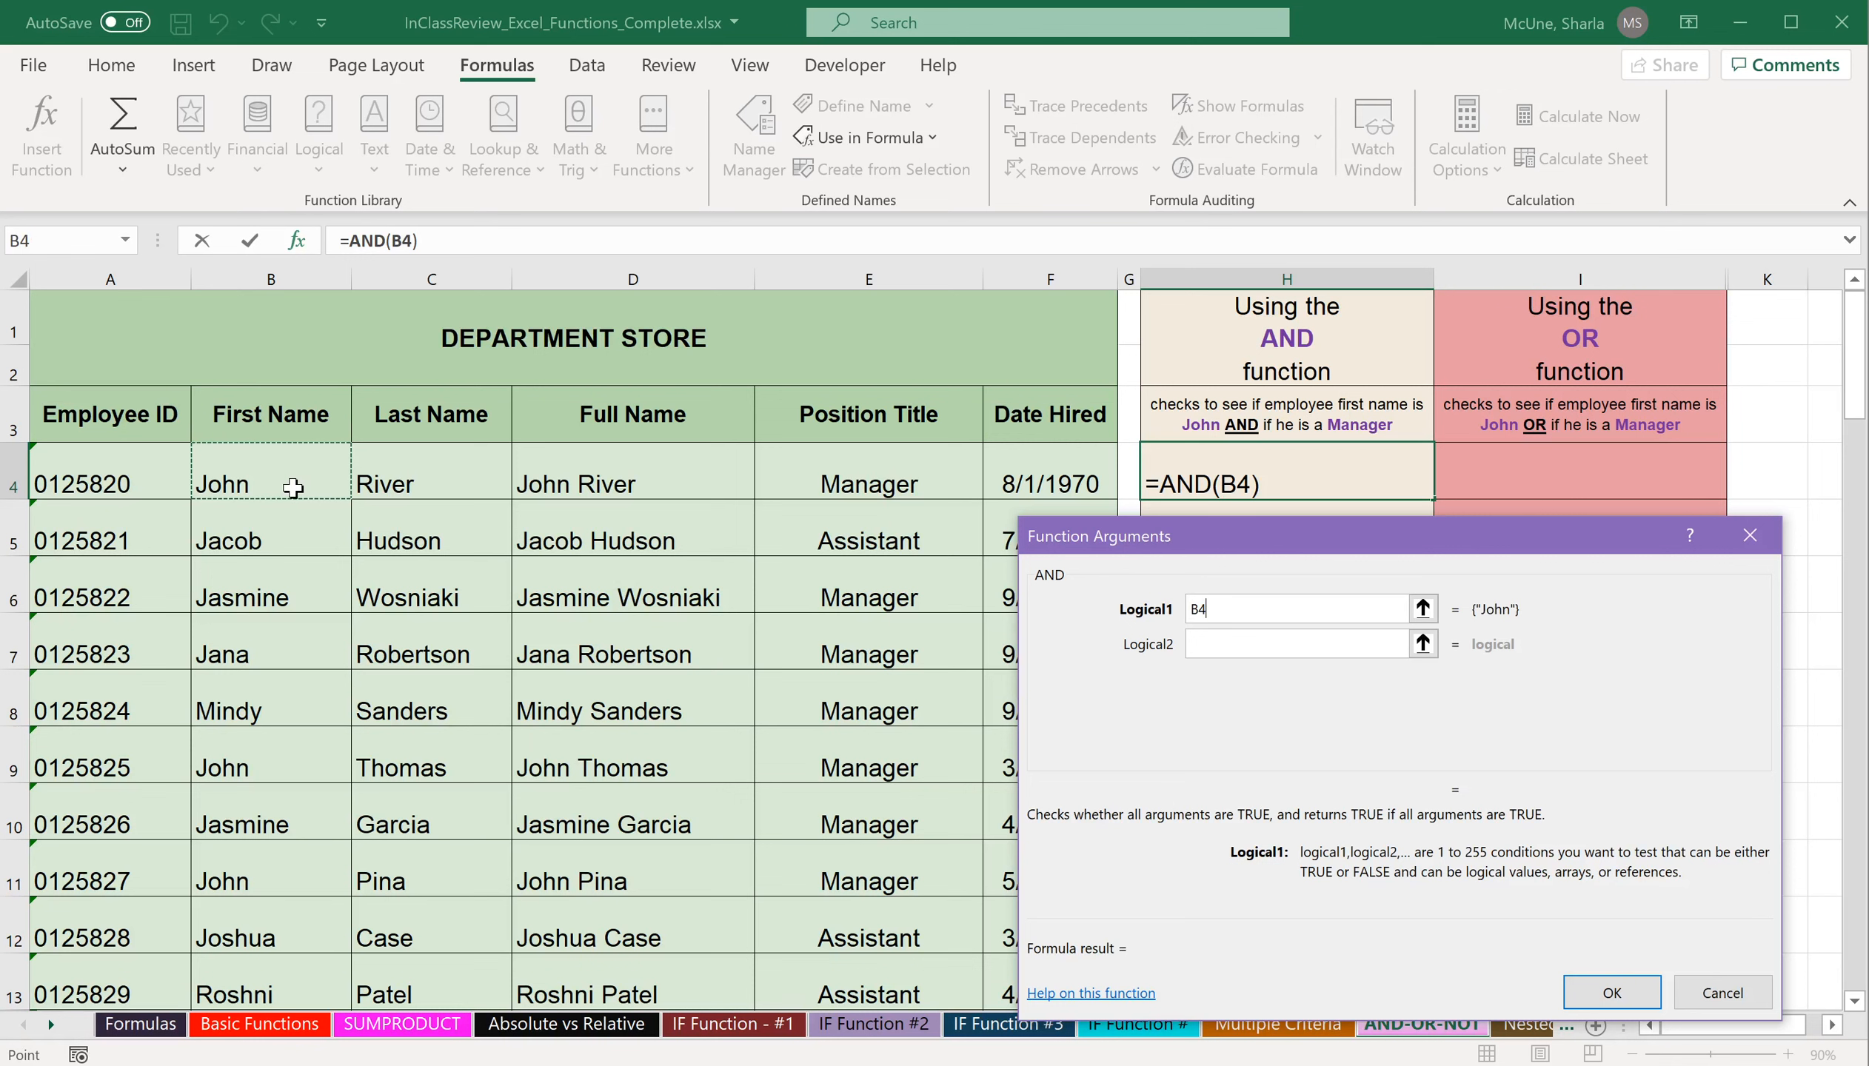
type("=\"John\"")
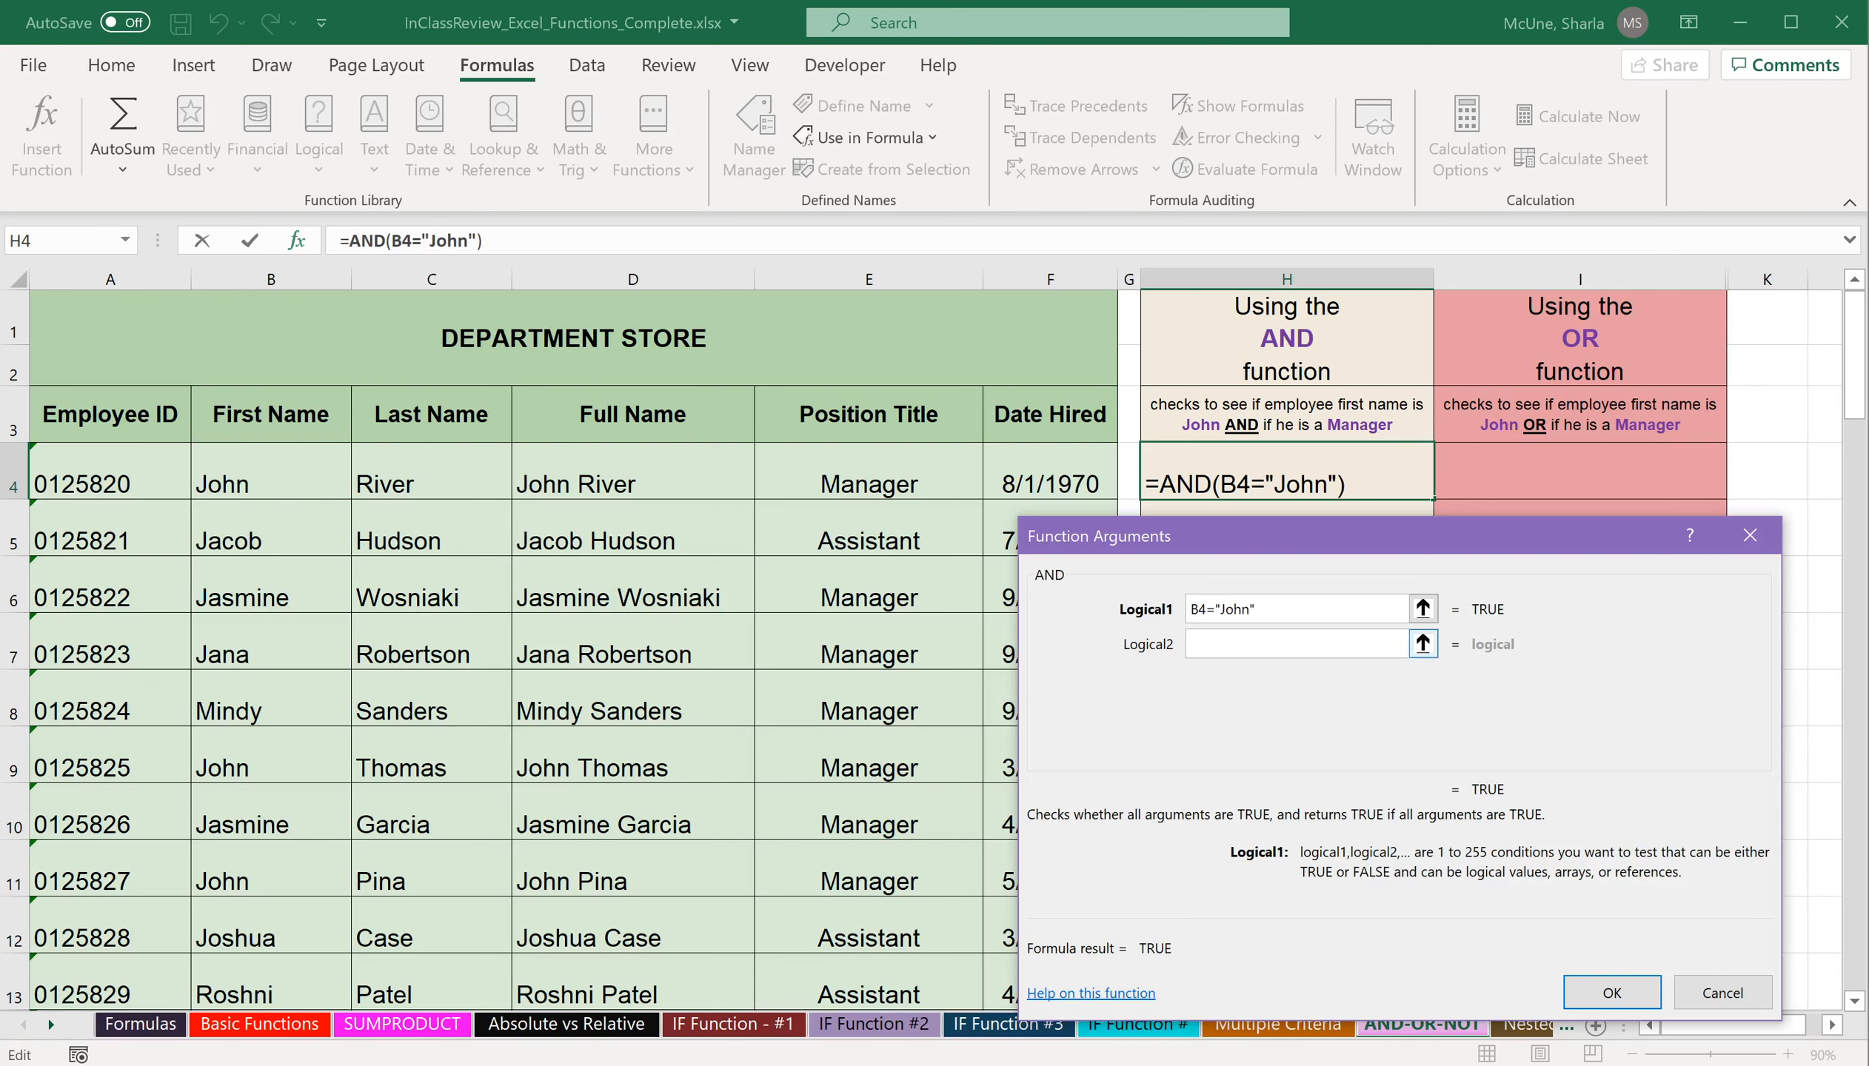
Set the second AND condition to E4="Manager".
left_click(1229, 650)
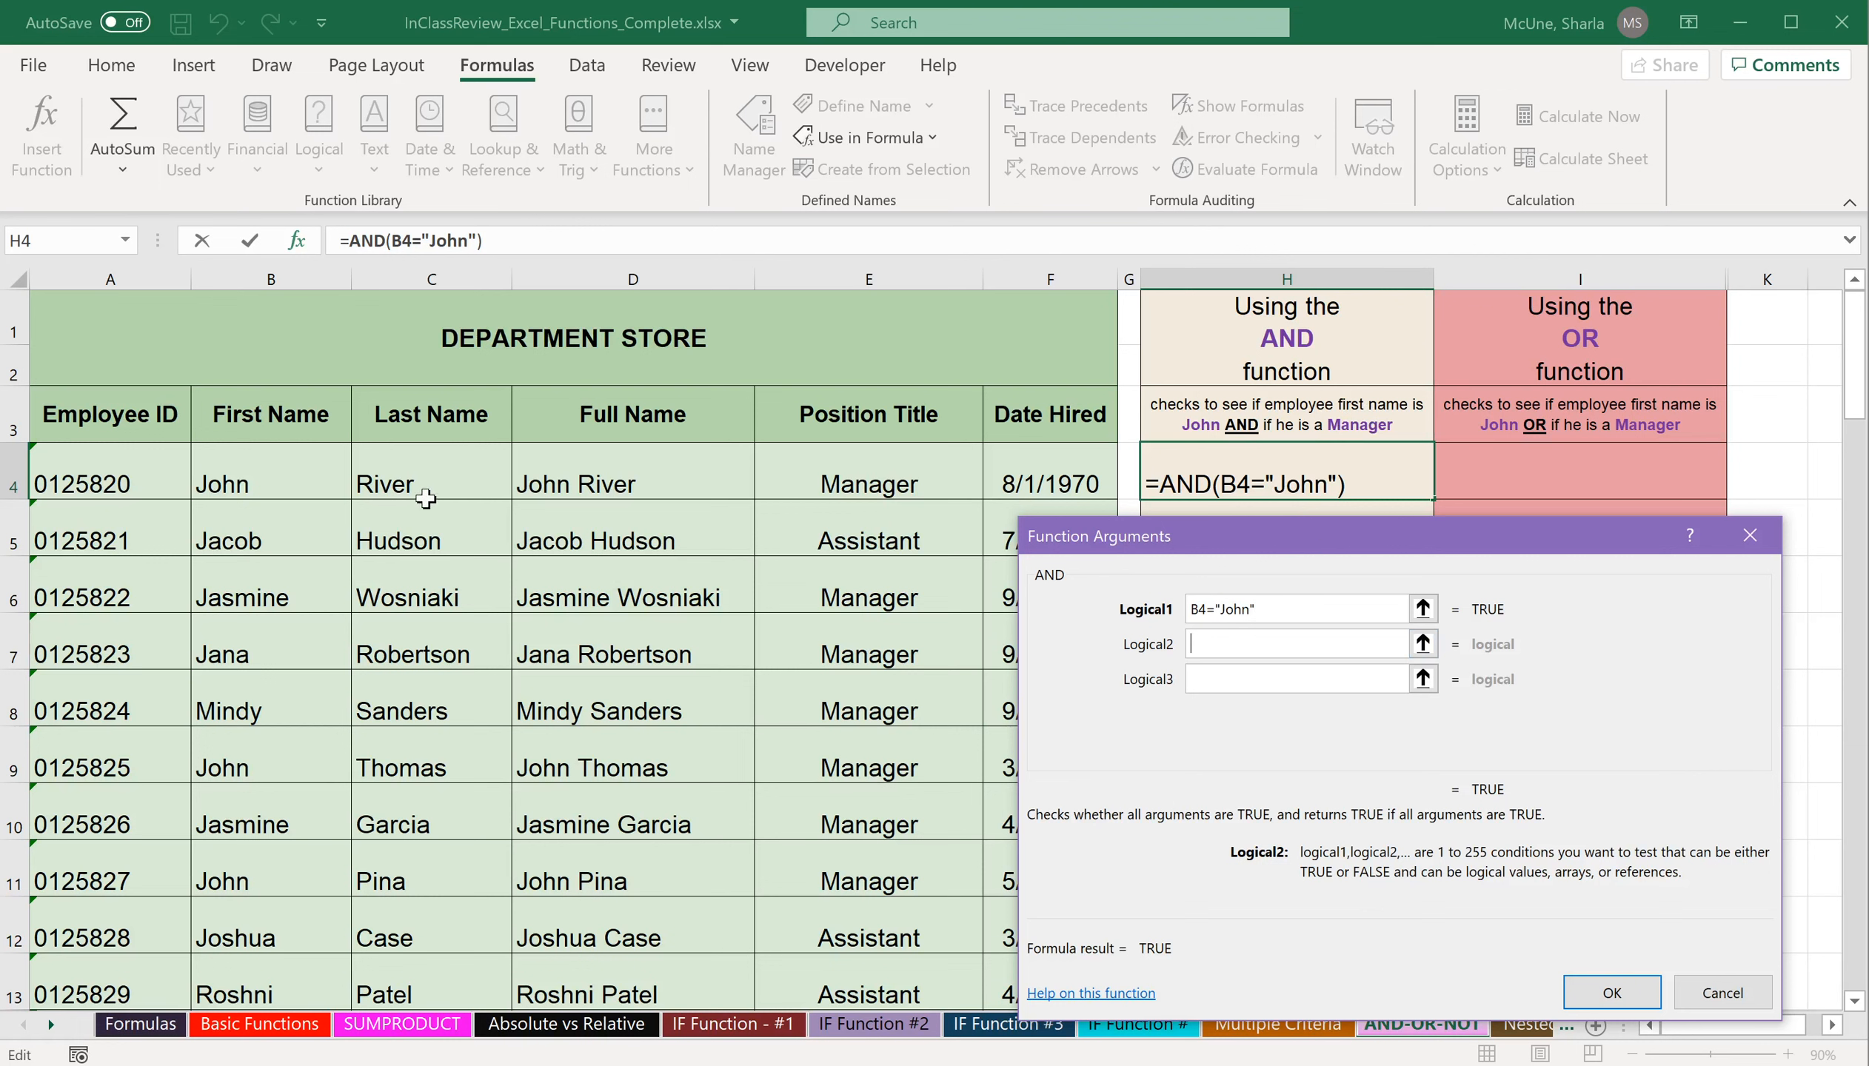
left_click(887, 486)
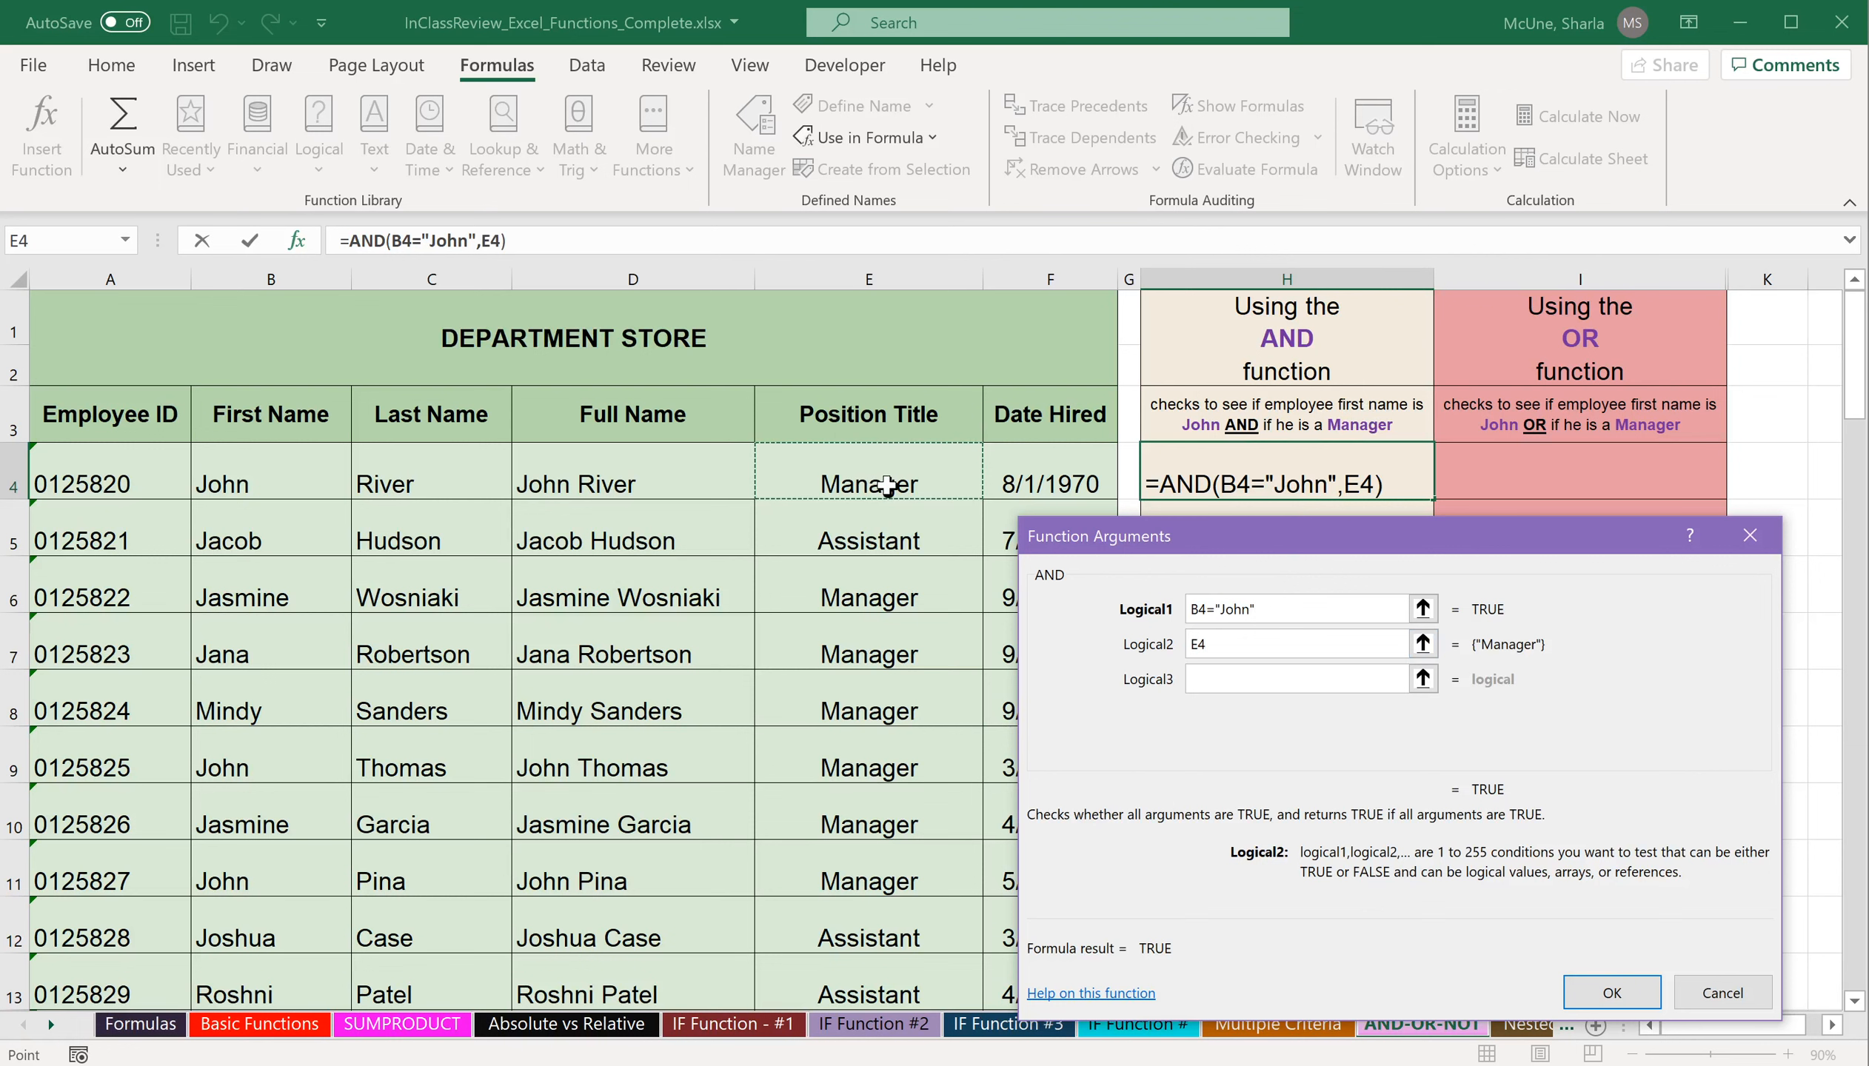
type("=\"M")
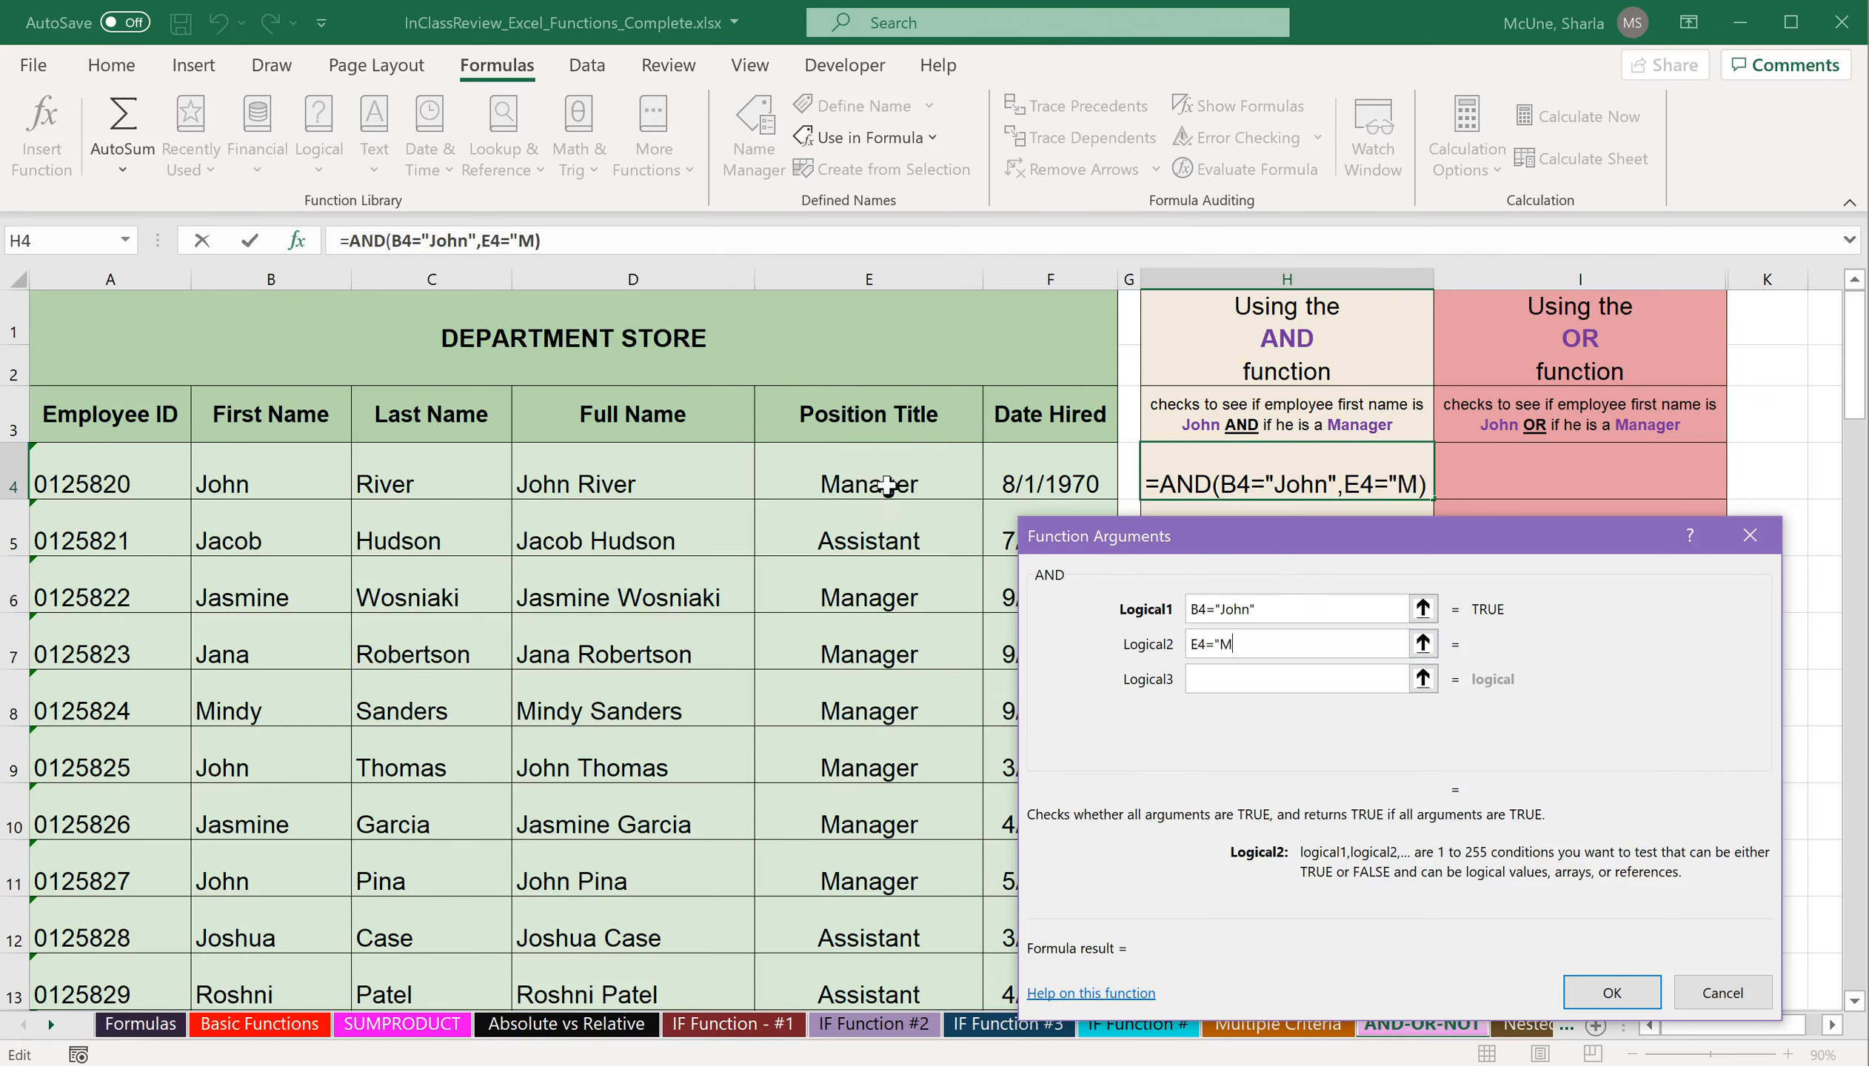
type("anager\"")
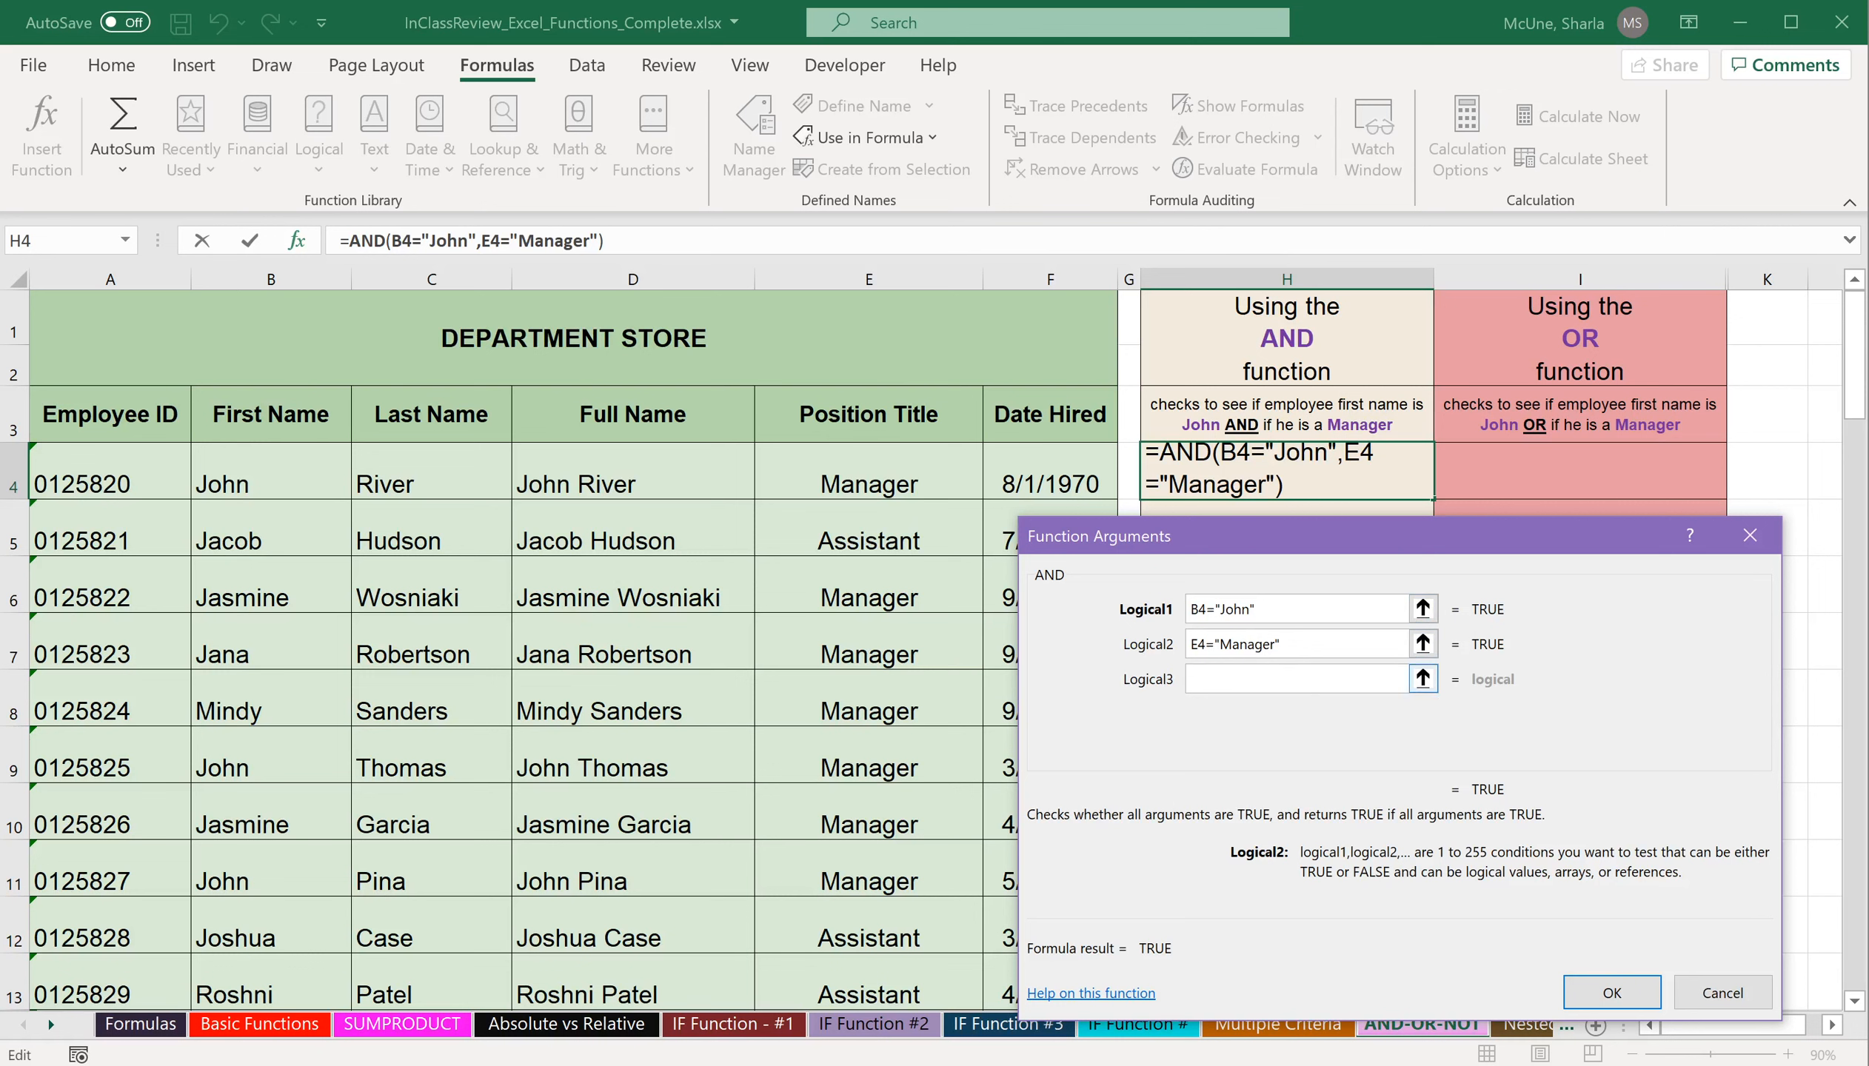
Examine how many additional condition fields the AND function offers beyond the two in use.
left_click(1269, 667)
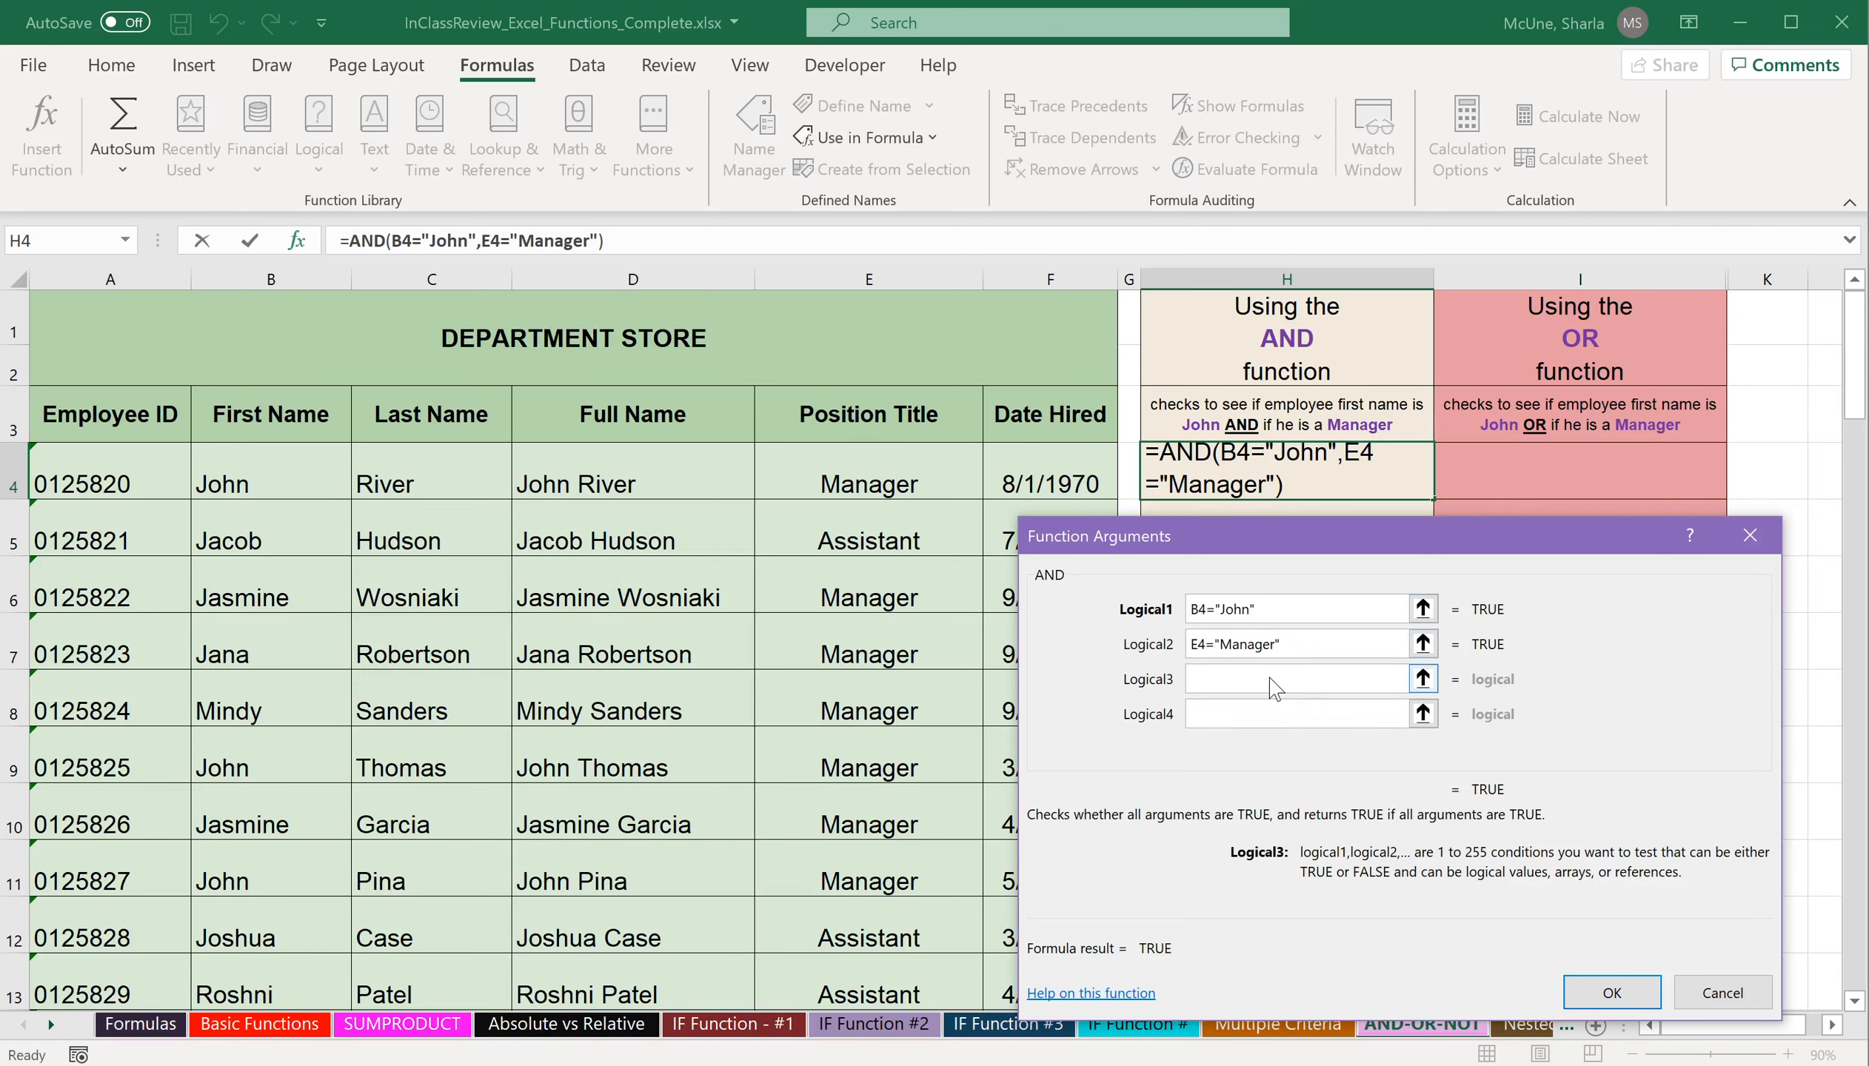
left_click(1263, 714)
left_click(1204, 744)
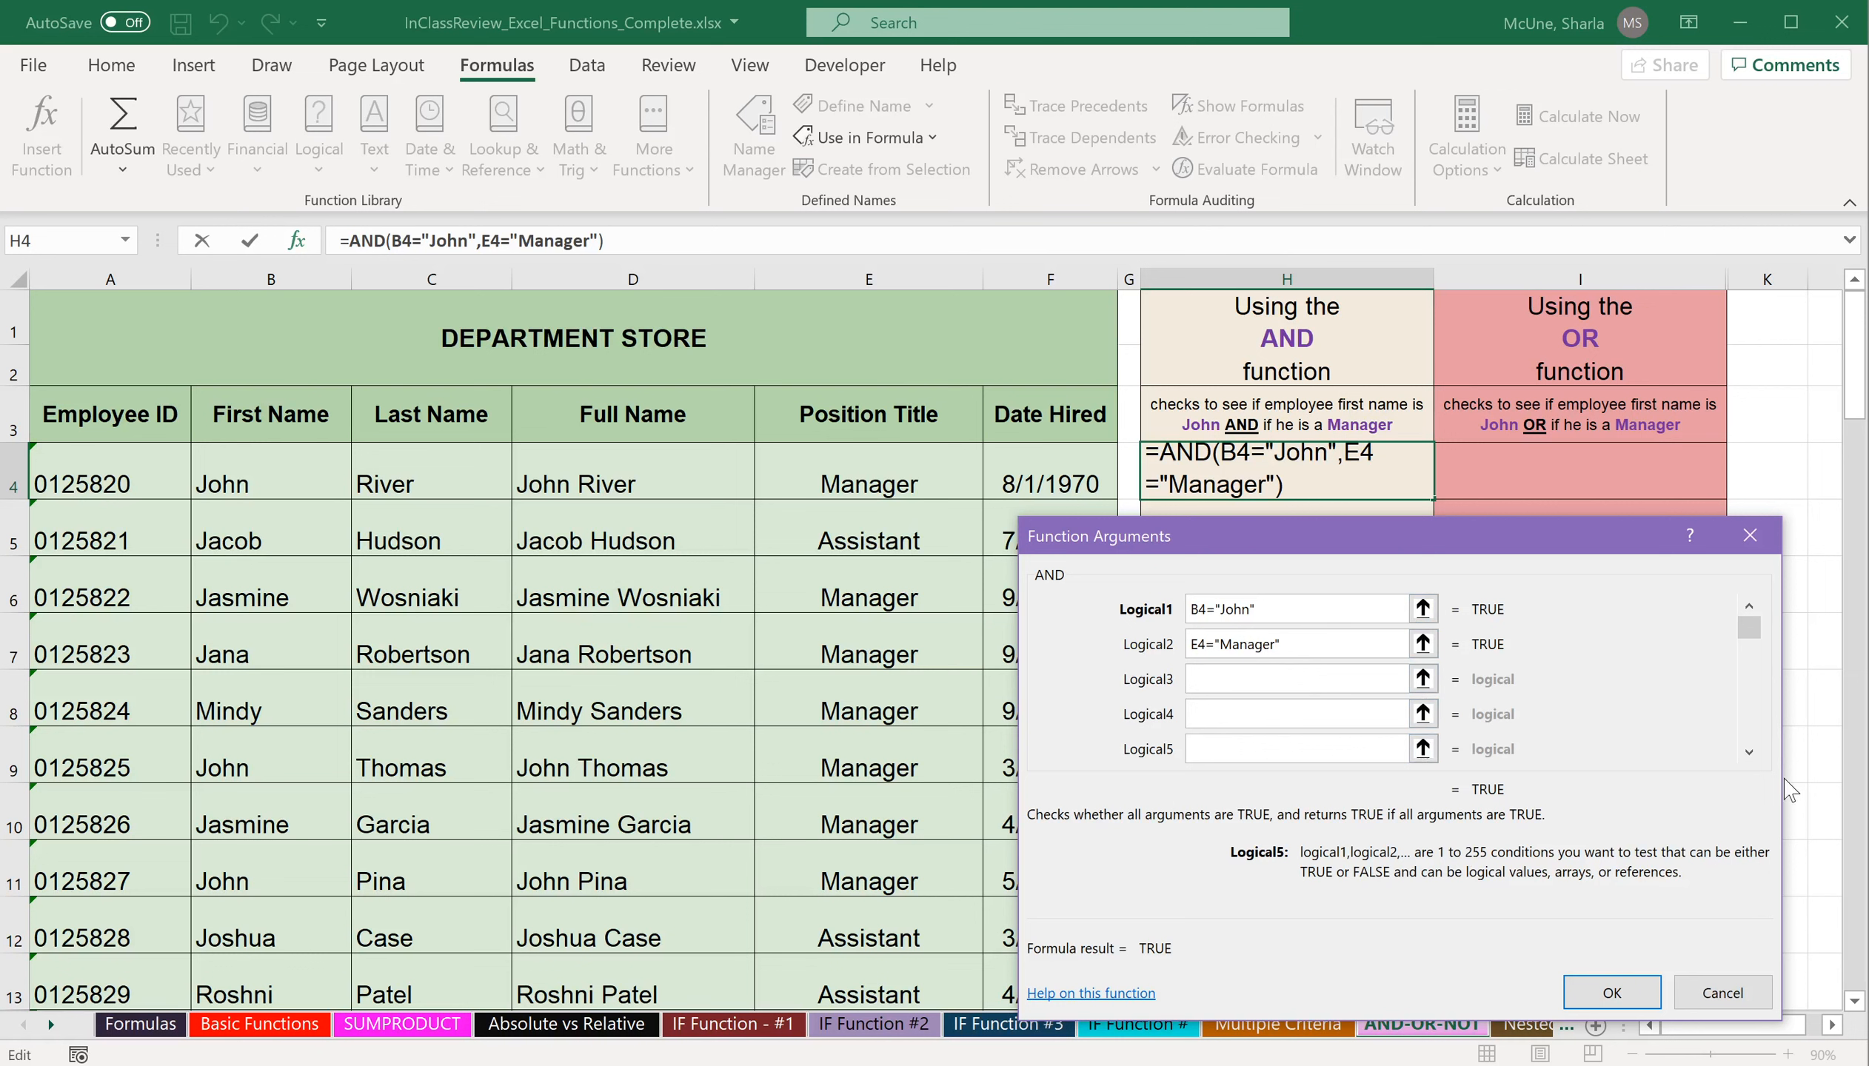
left_click(1749, 751)
left_click(1749, 751)
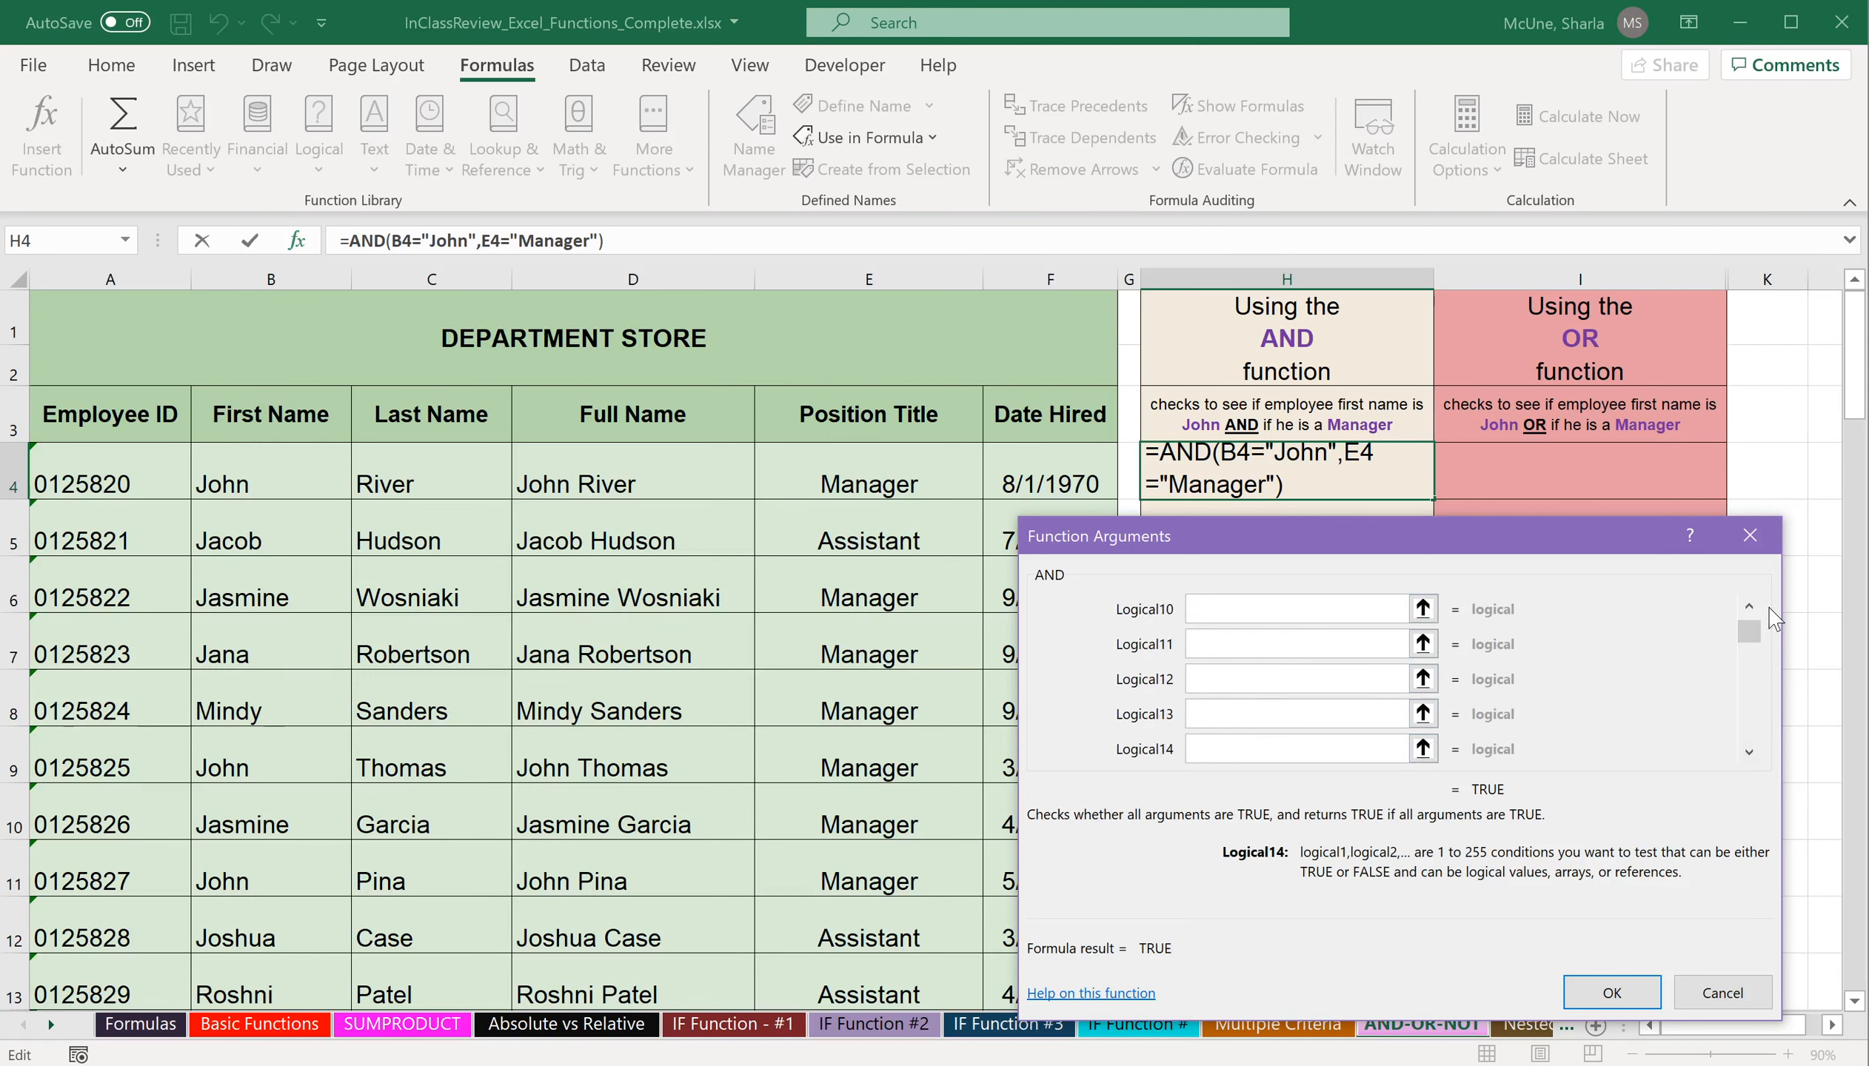
left_click(1750, 606)
left_click(1751, 606)
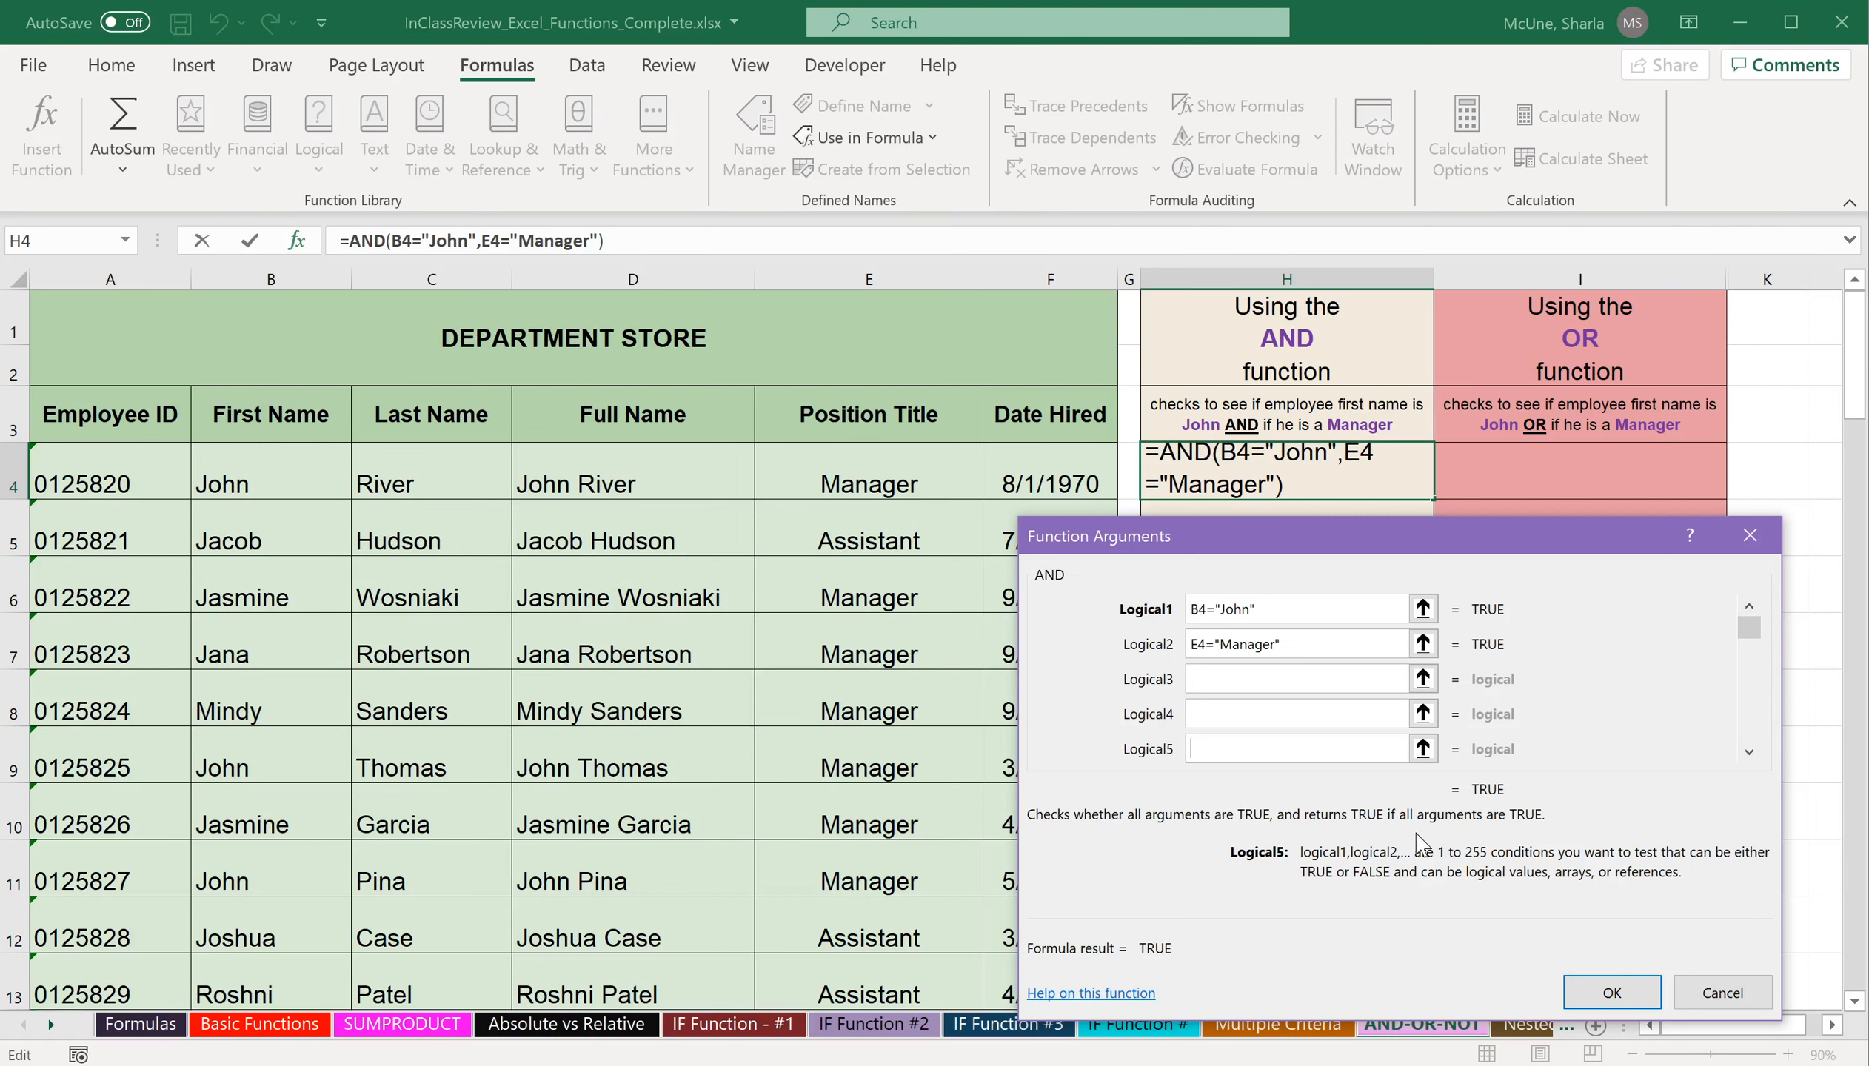
Complete the AND formula in H4 and fill it down through H22.
left_click(1633, 1000)
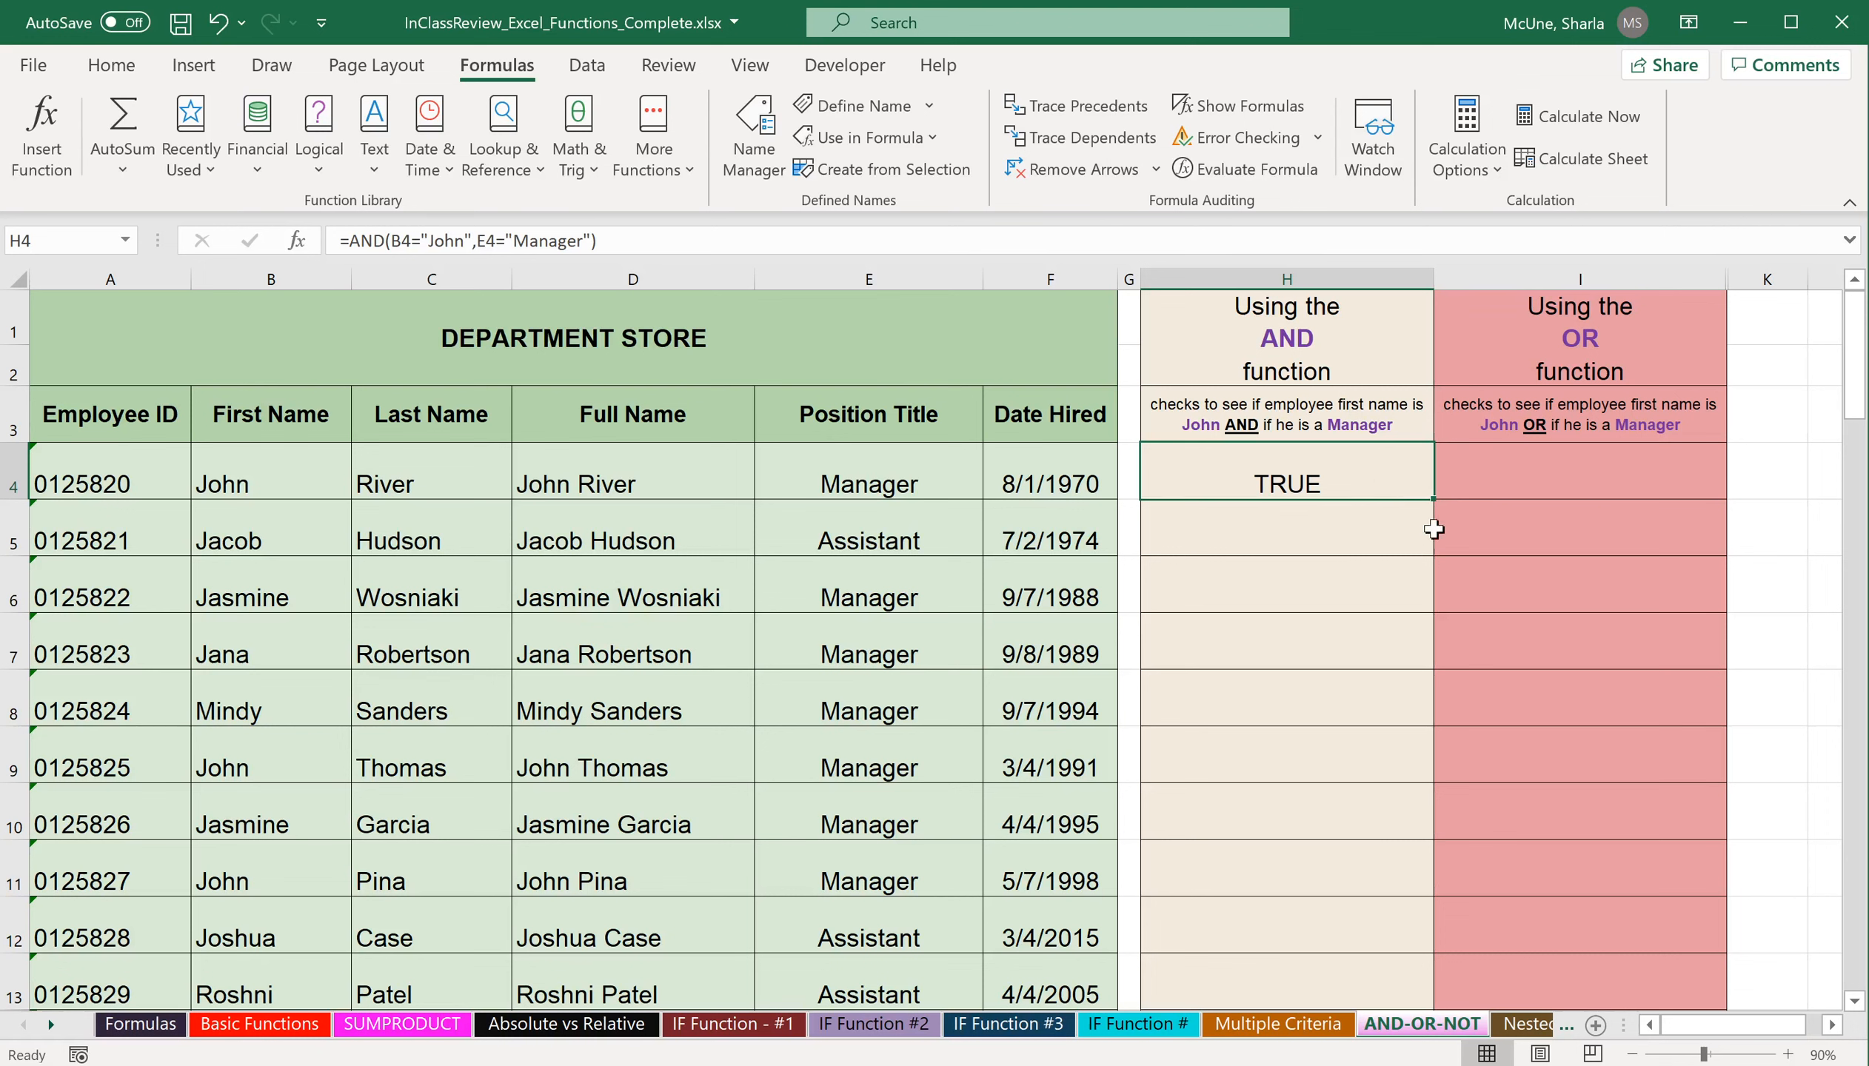
left_click_drag(1433, 499, 1373, 470)
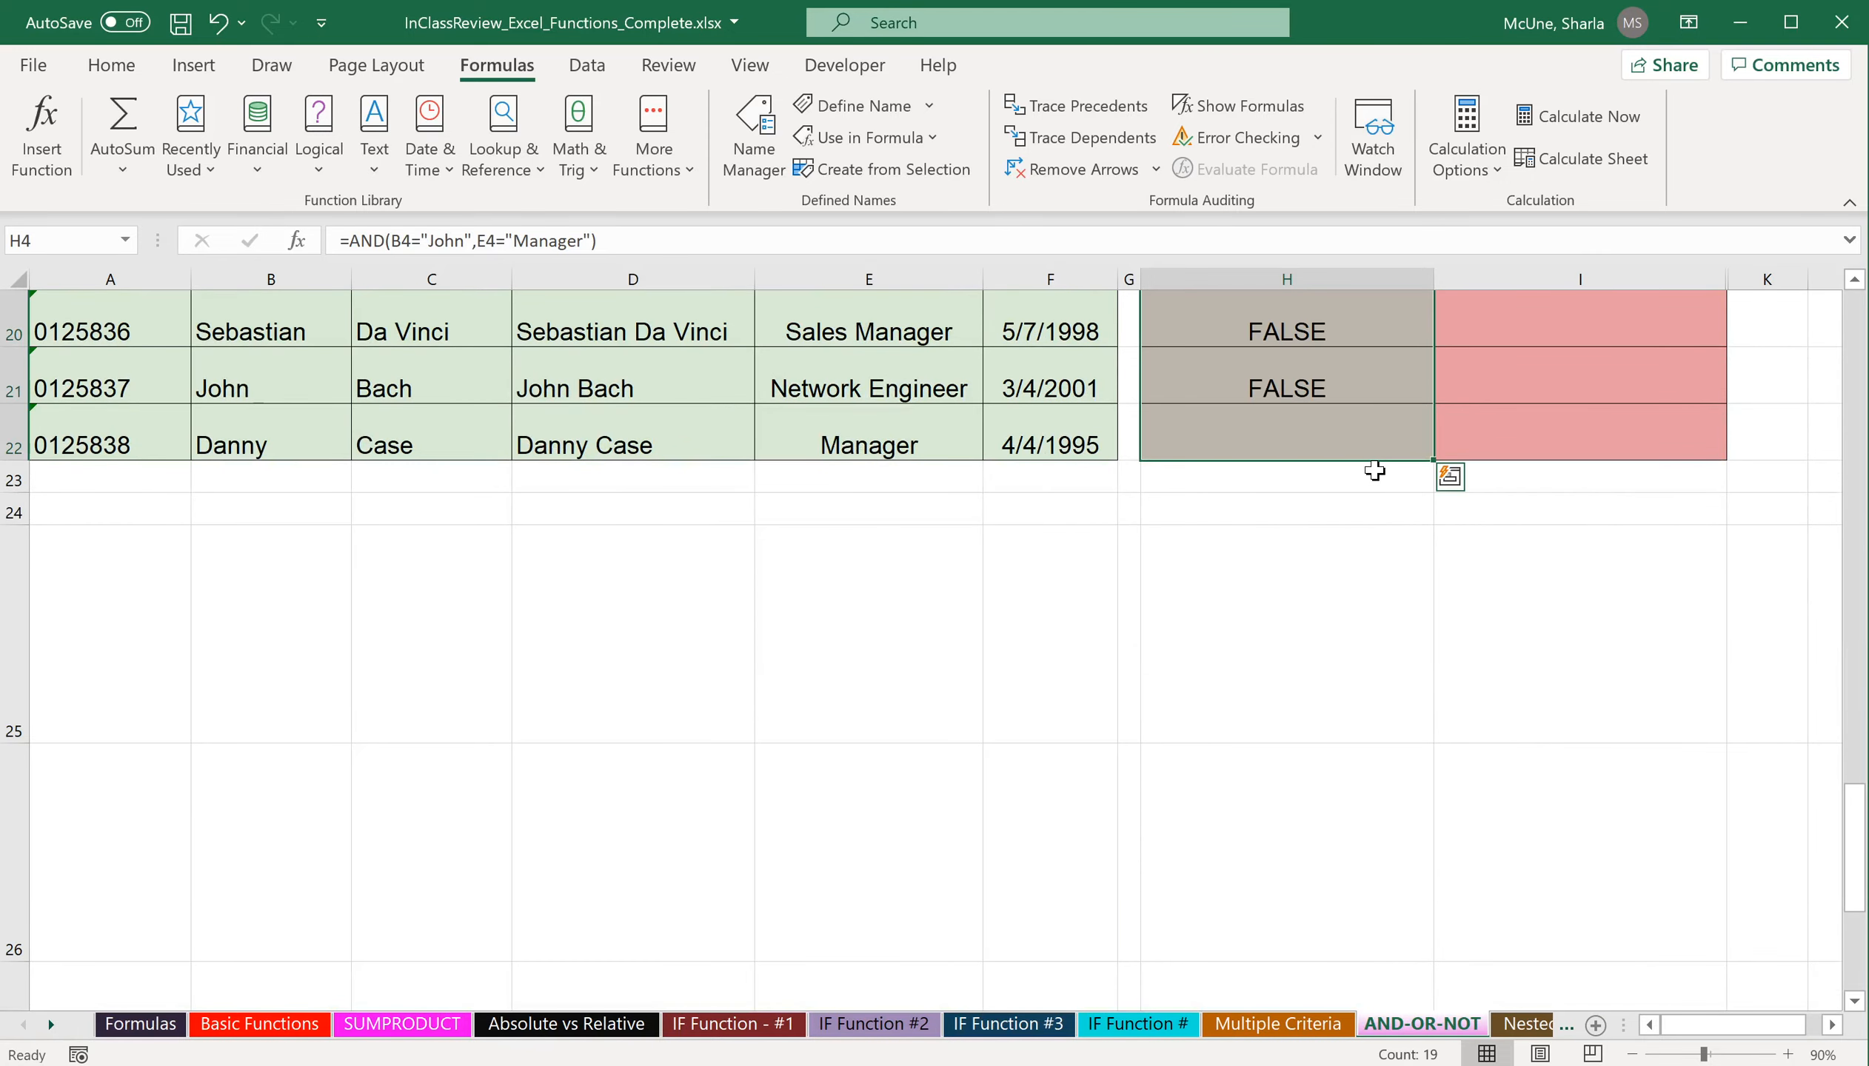
Review the AND results down column H, inspecting the copied formulas in H9 and H11.
scroll(1374, 471, "up", 4)
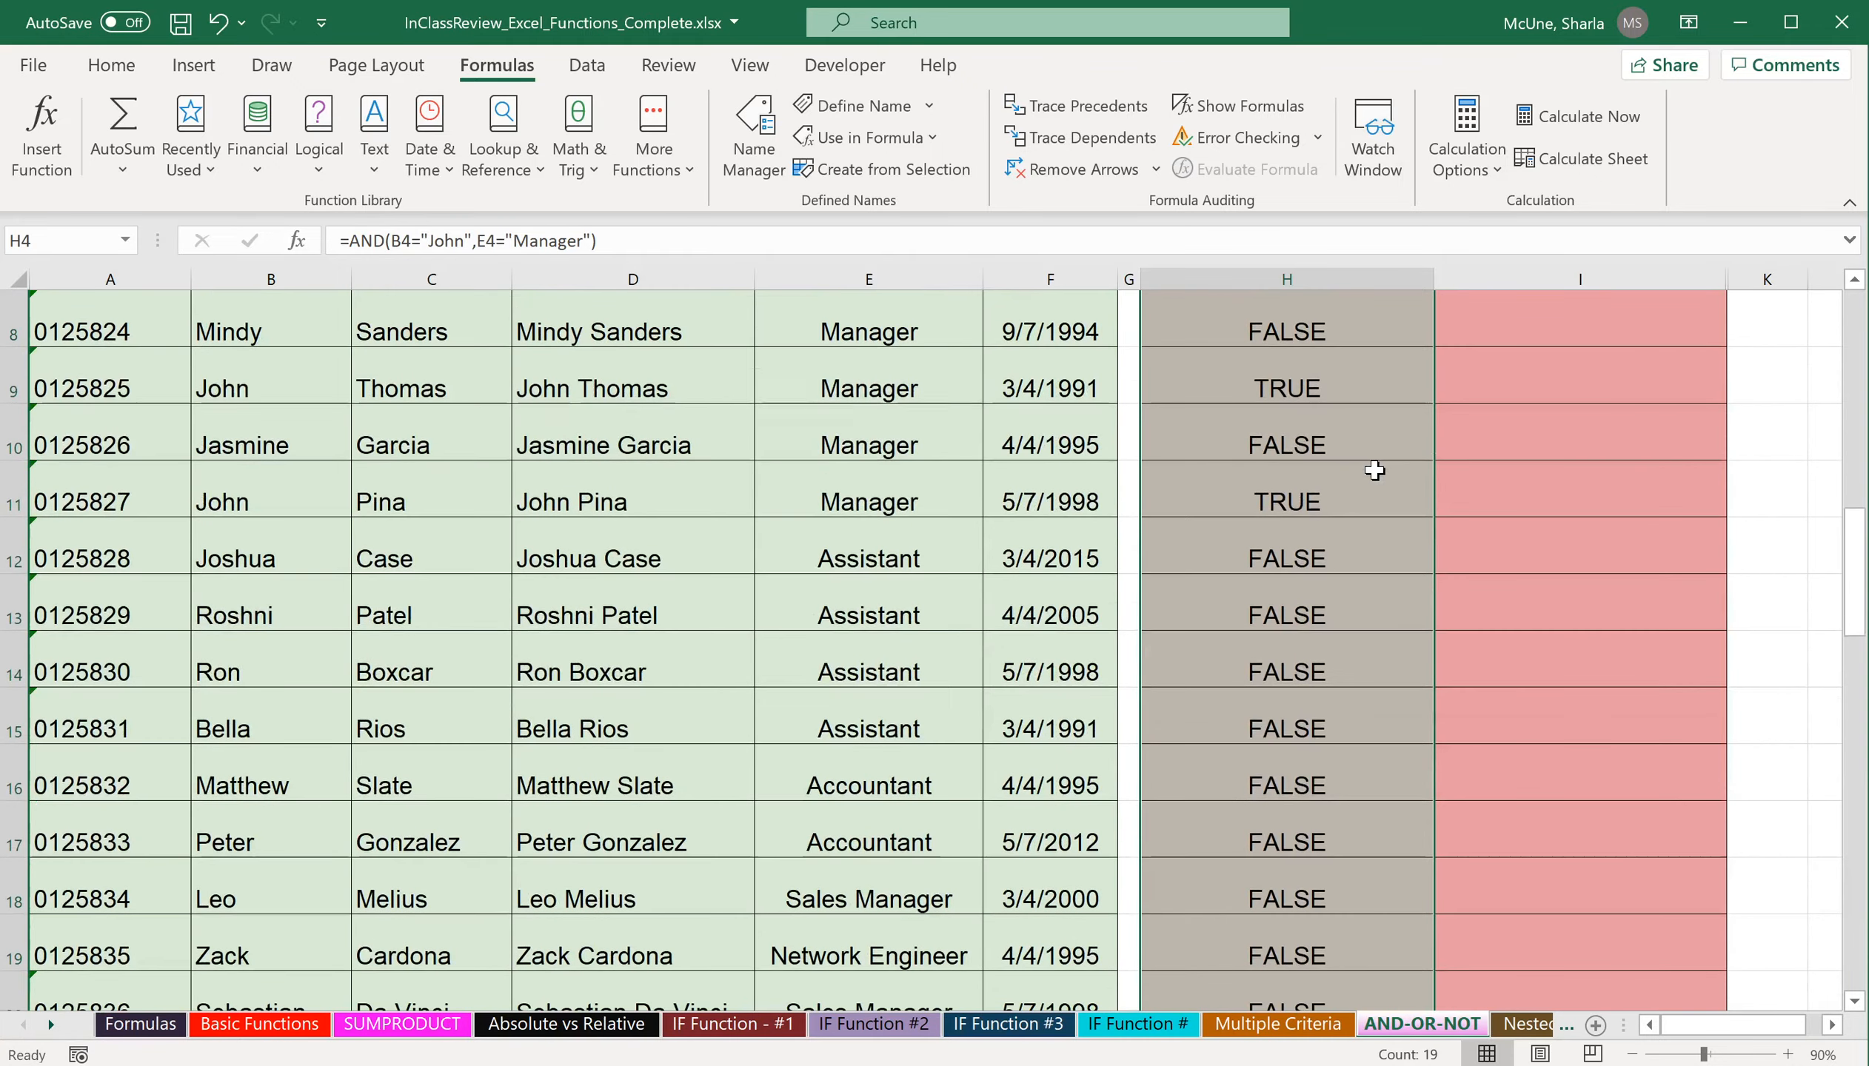
scroll(1374, 471, "up", 2)
scroll(1374, 471, "up", 1)
left_click(1335, 670)
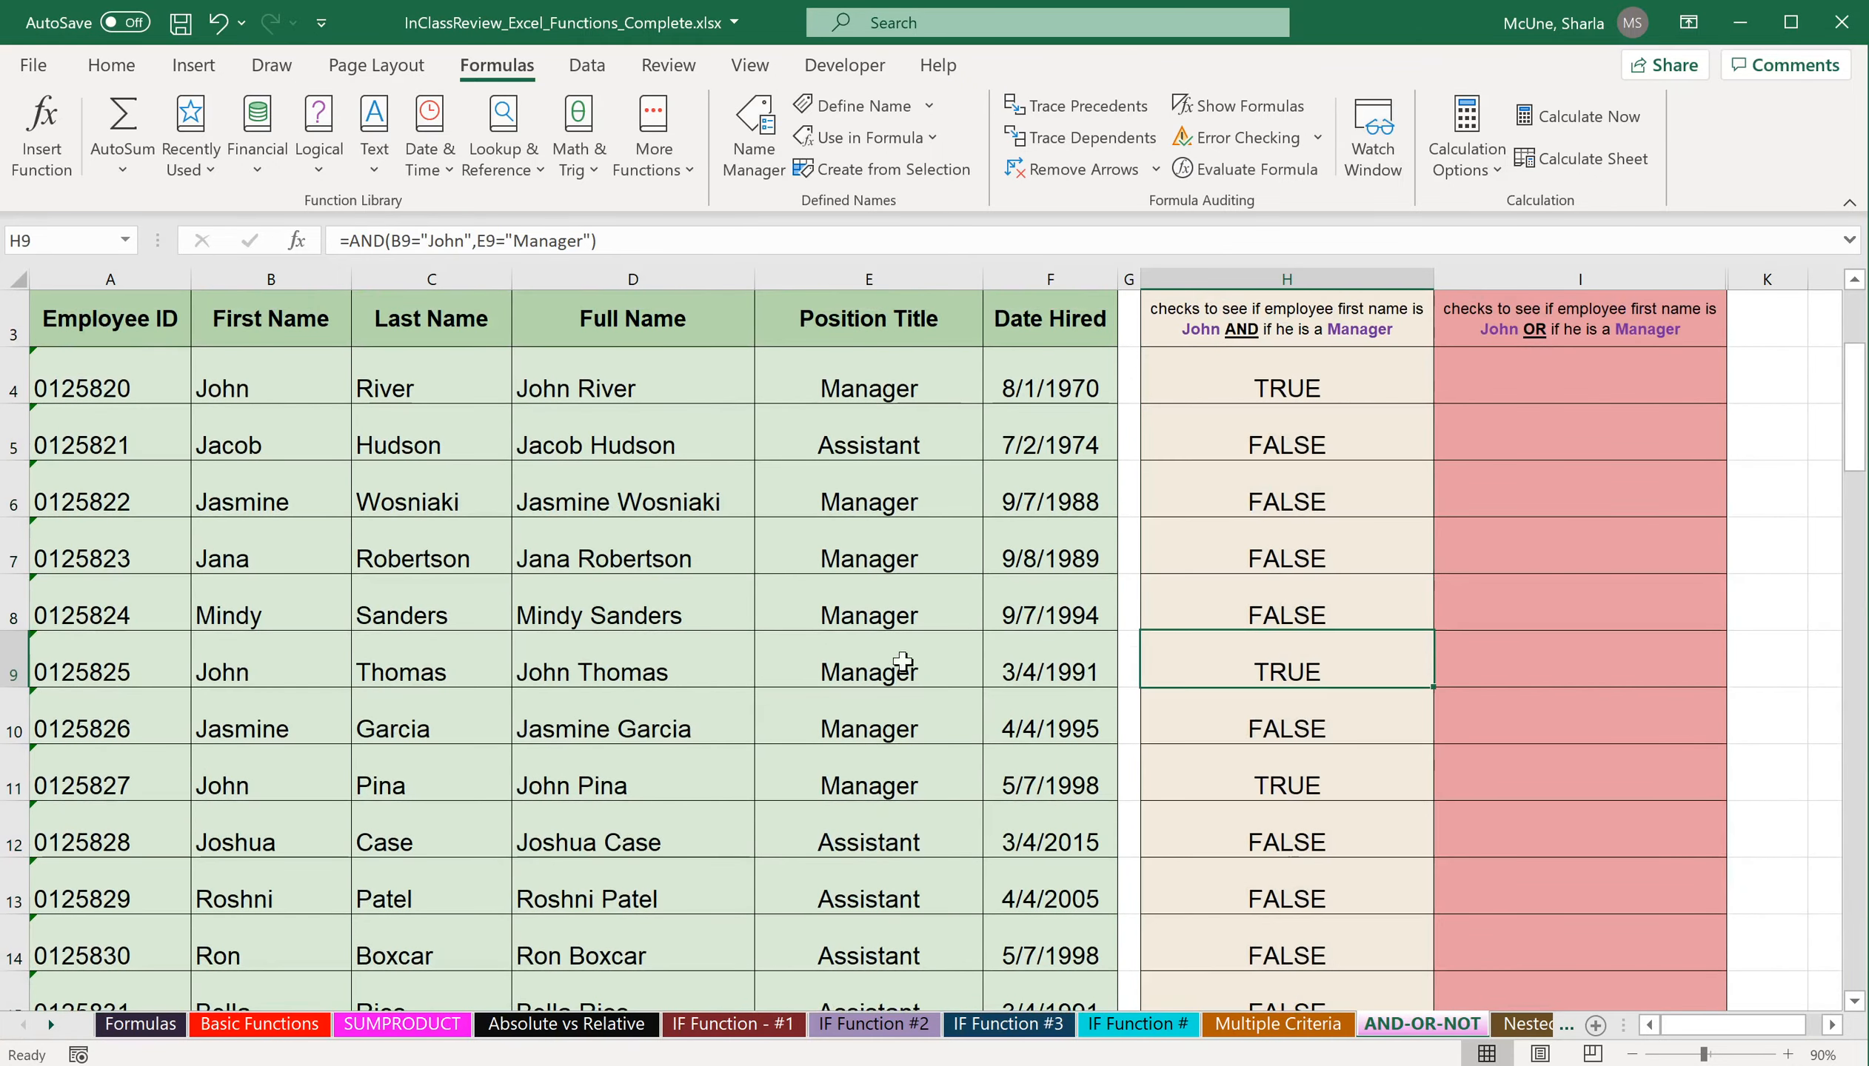
left_click(1294, 788)
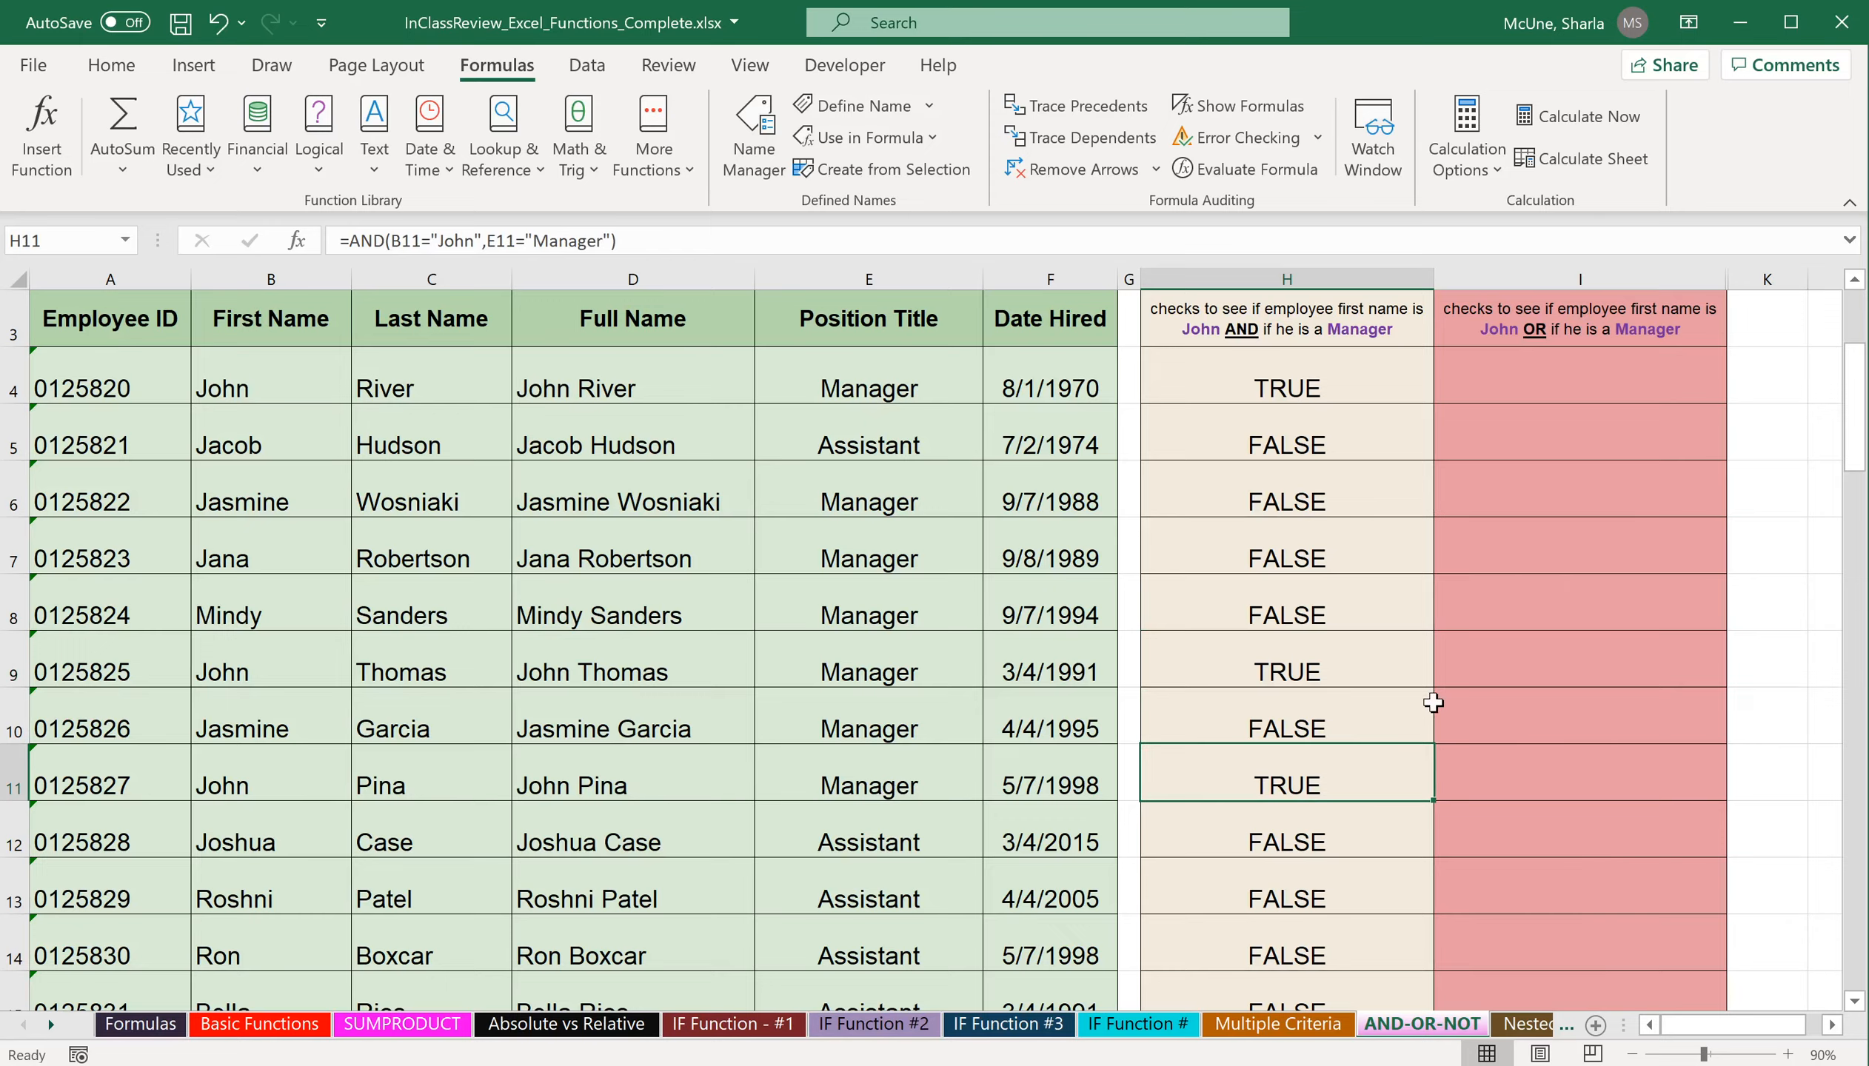
scroll(1571, 417, "up", 1)
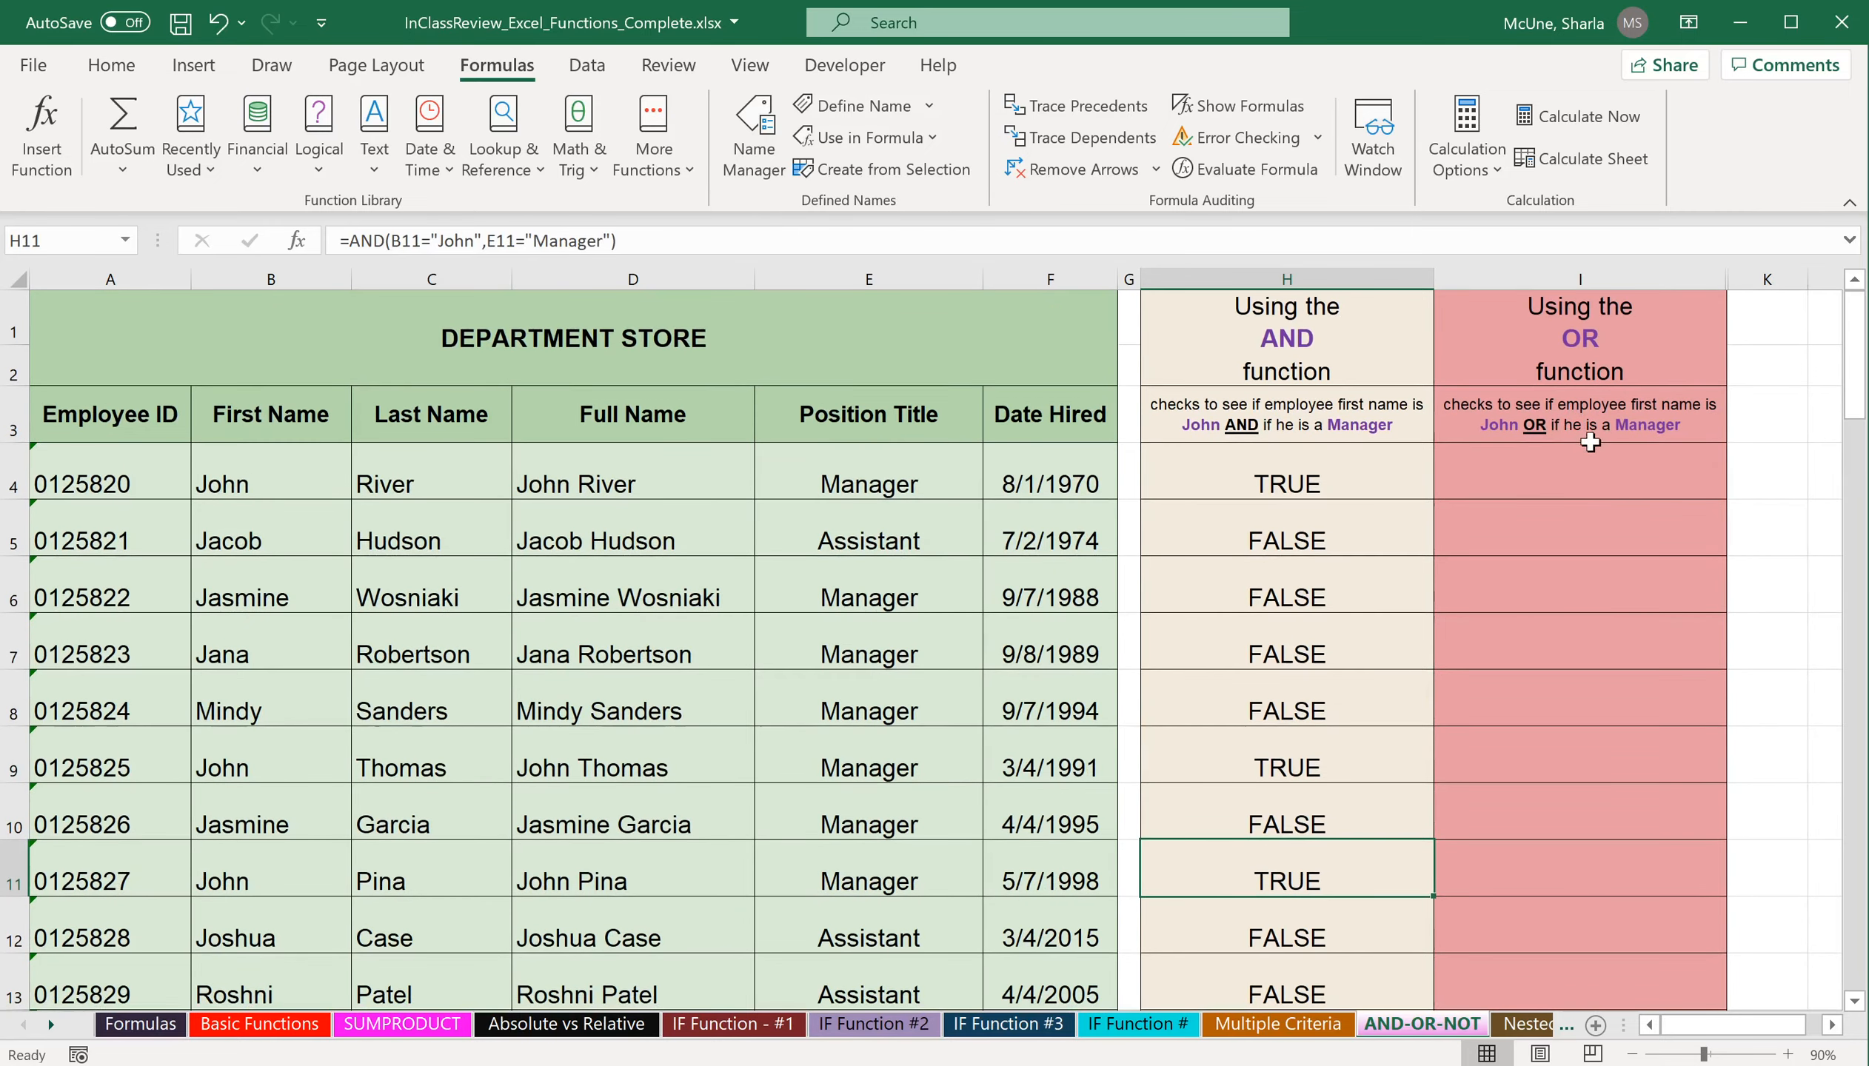
Start an OR function in I4 whose first condition tests B4 for the first name given in the column's heading.
left_click(1599, 490)
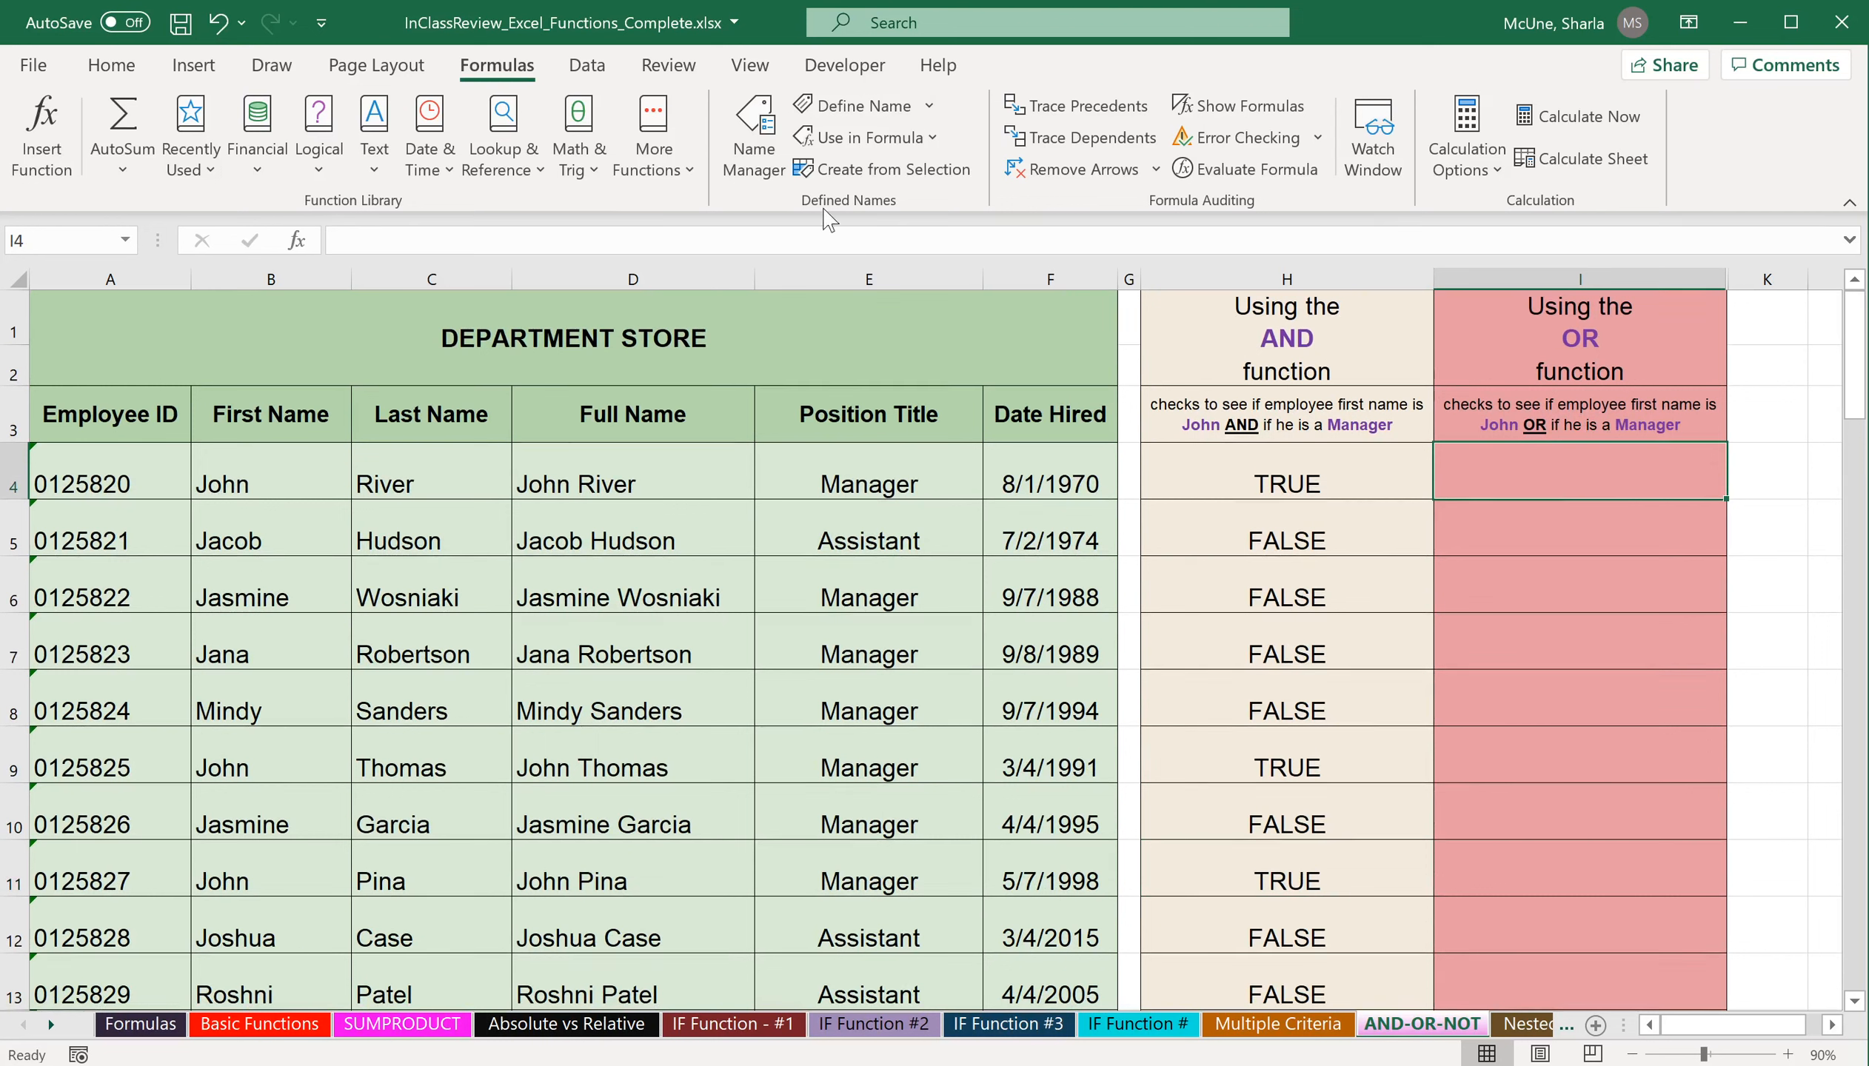
left_click(319, 134)
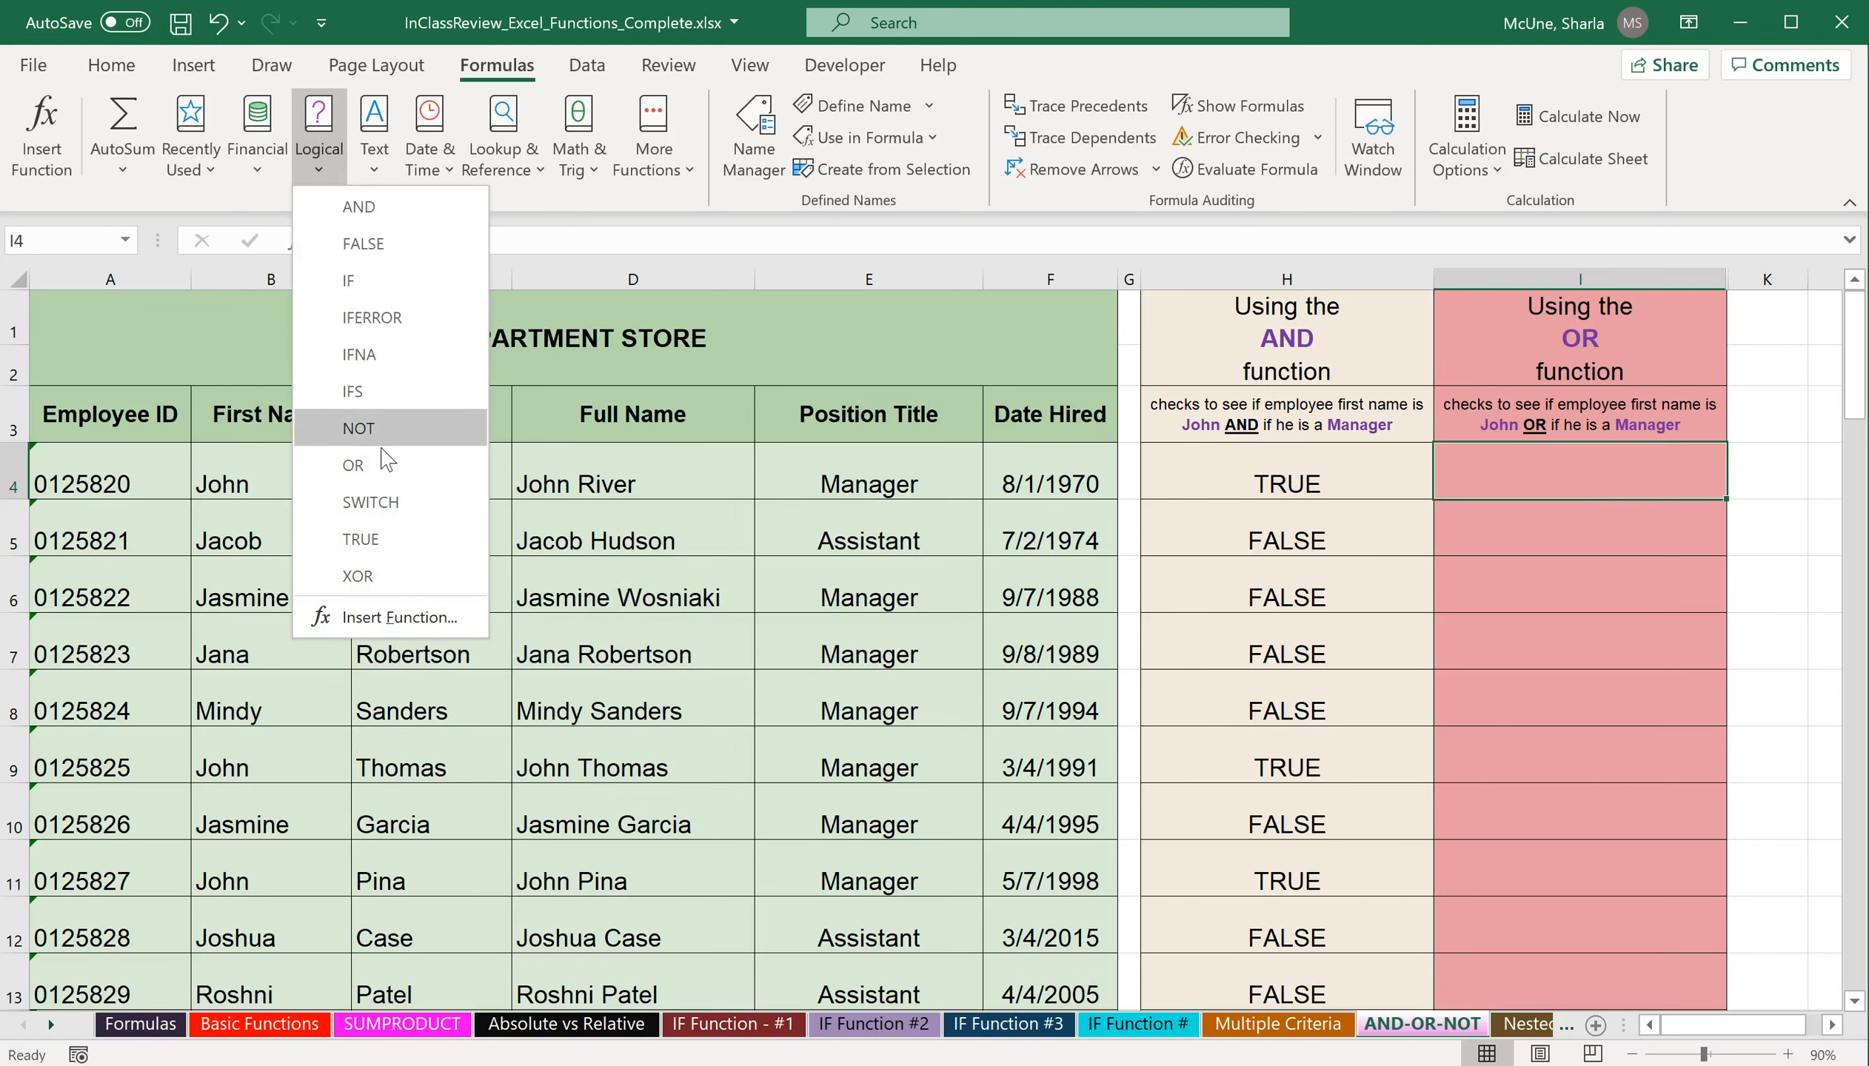
left_click(355, 465)
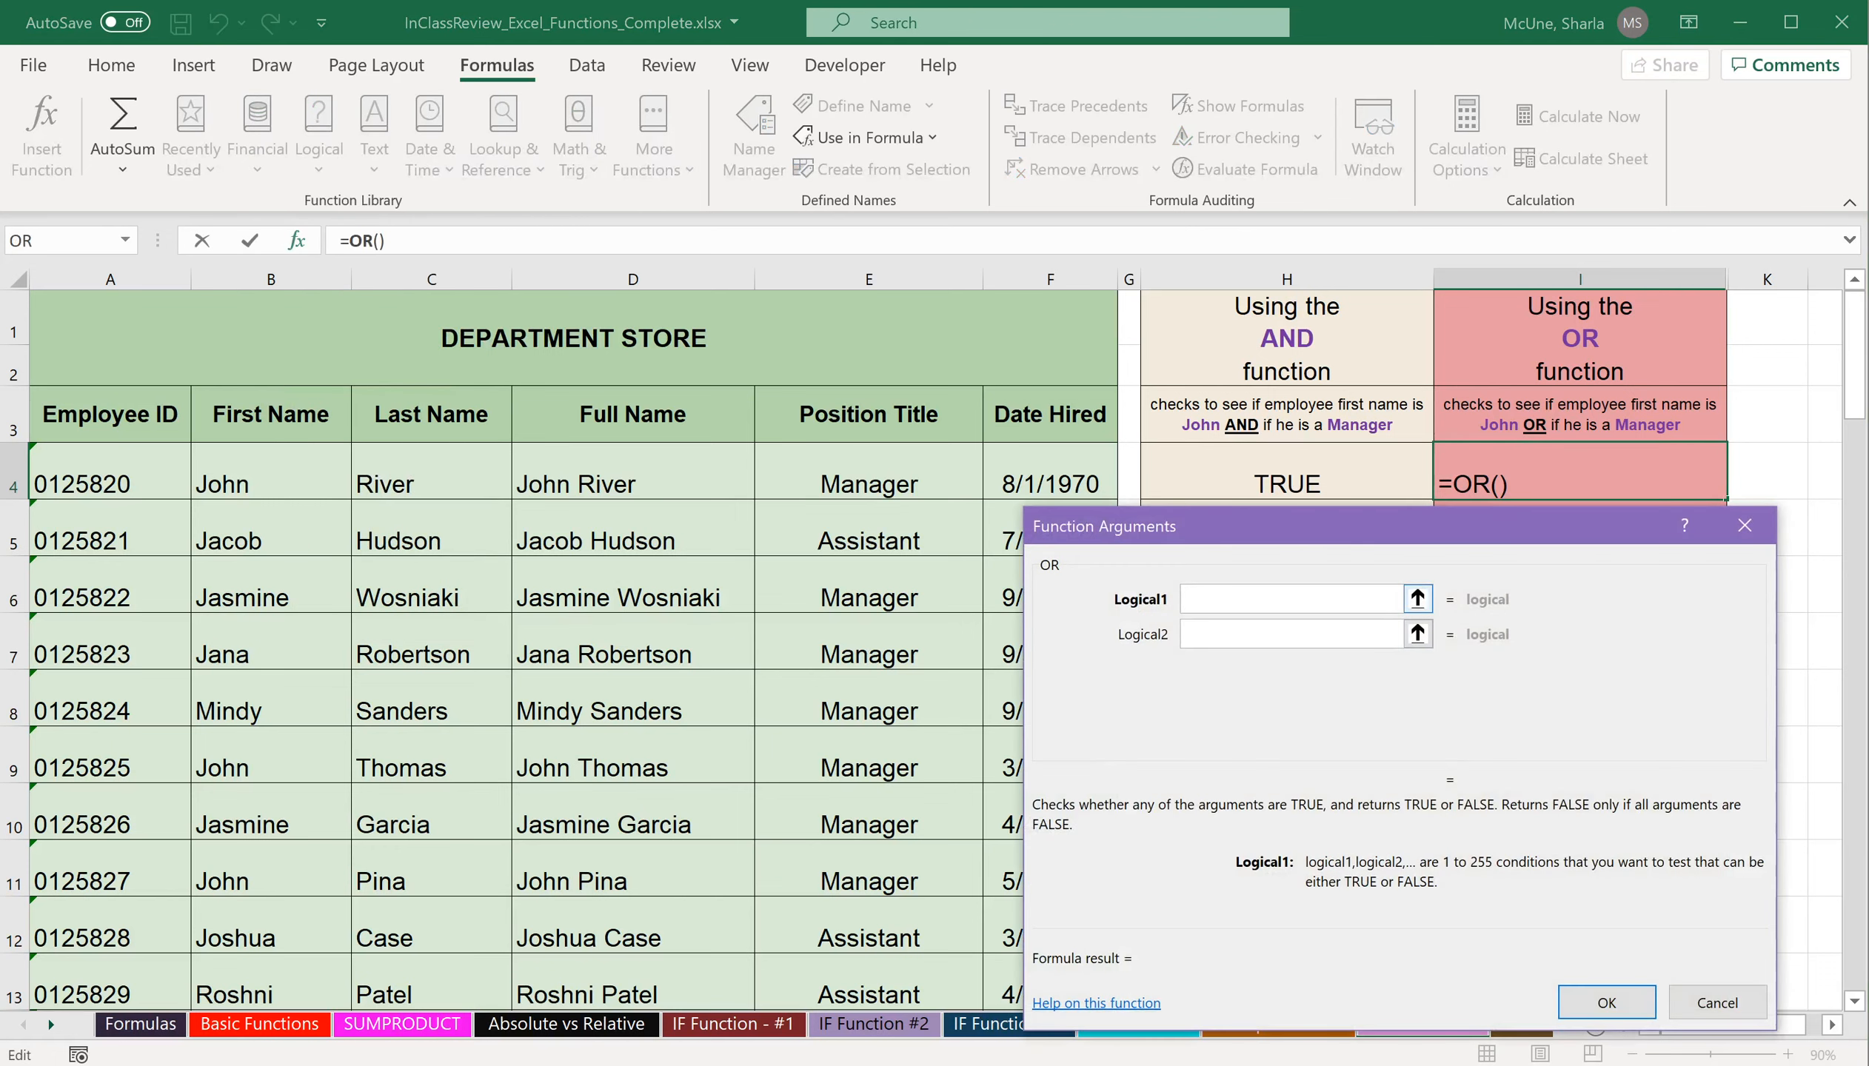
left_click(289, 458)
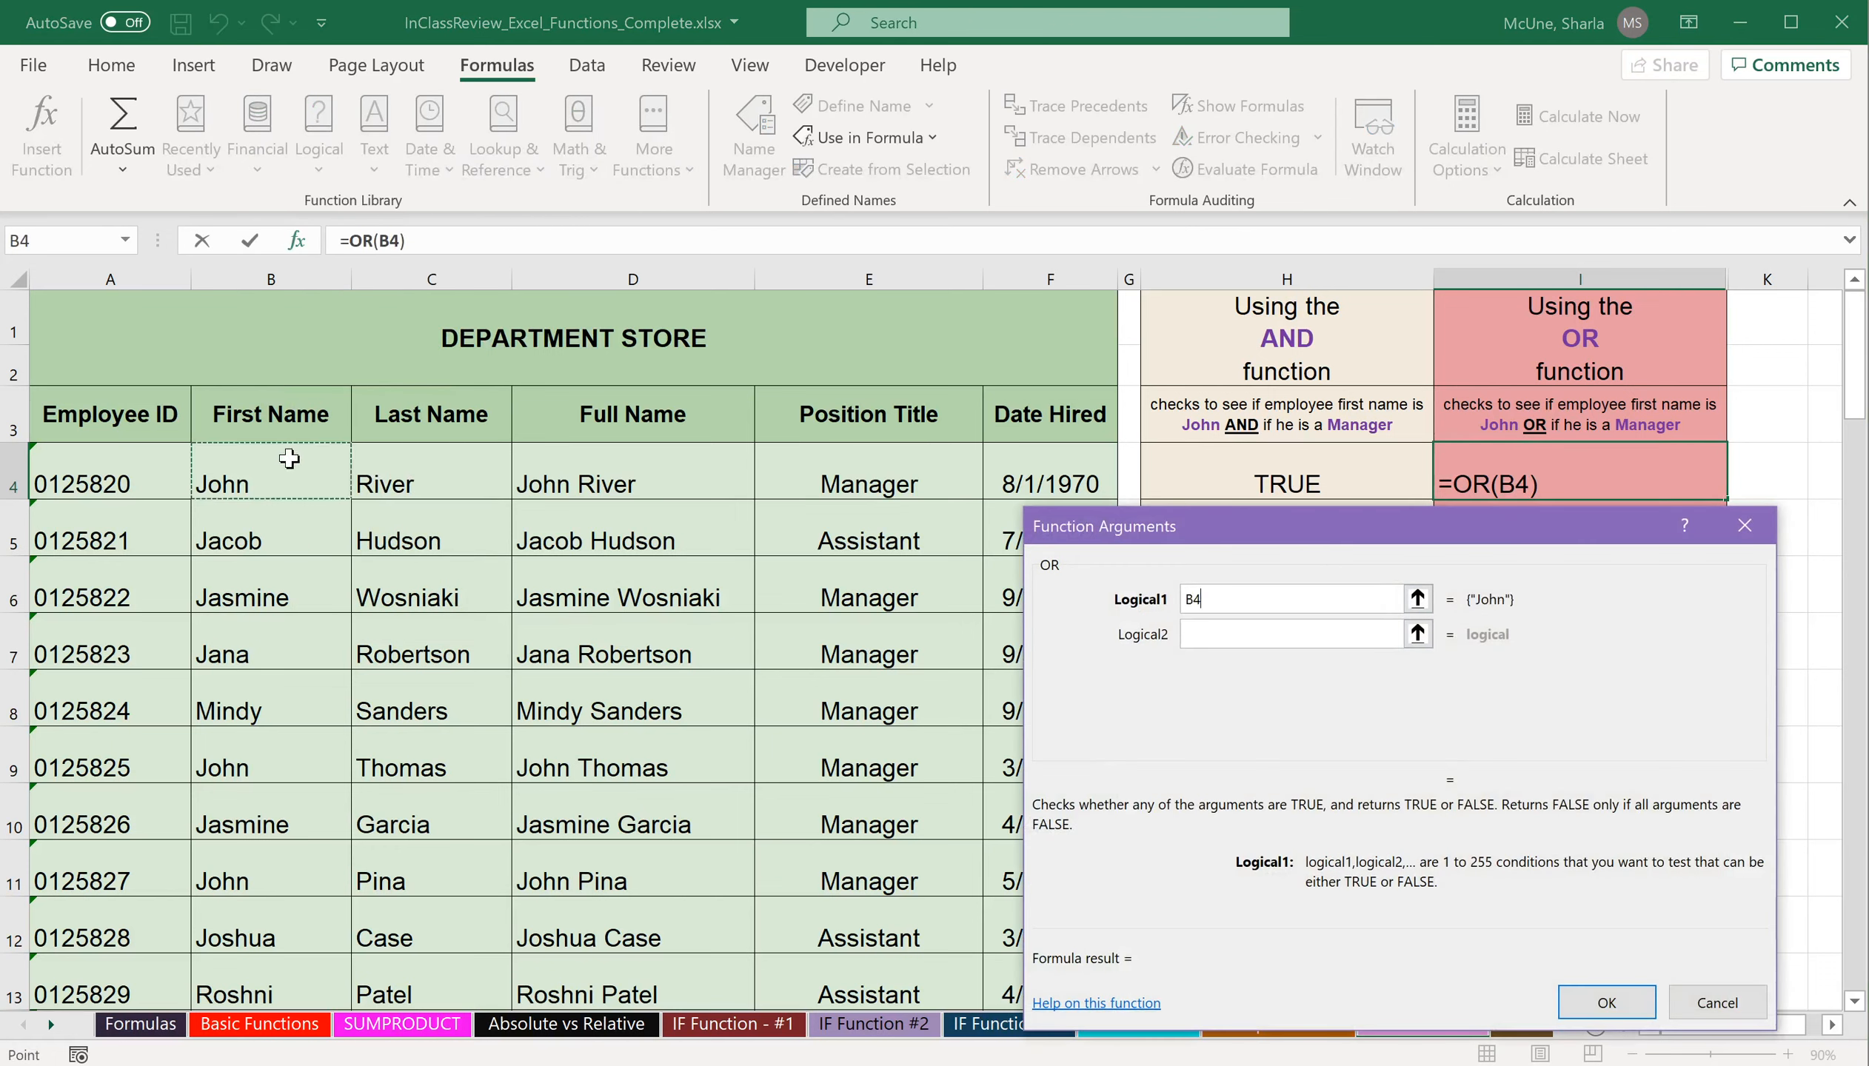
type("=\"John")
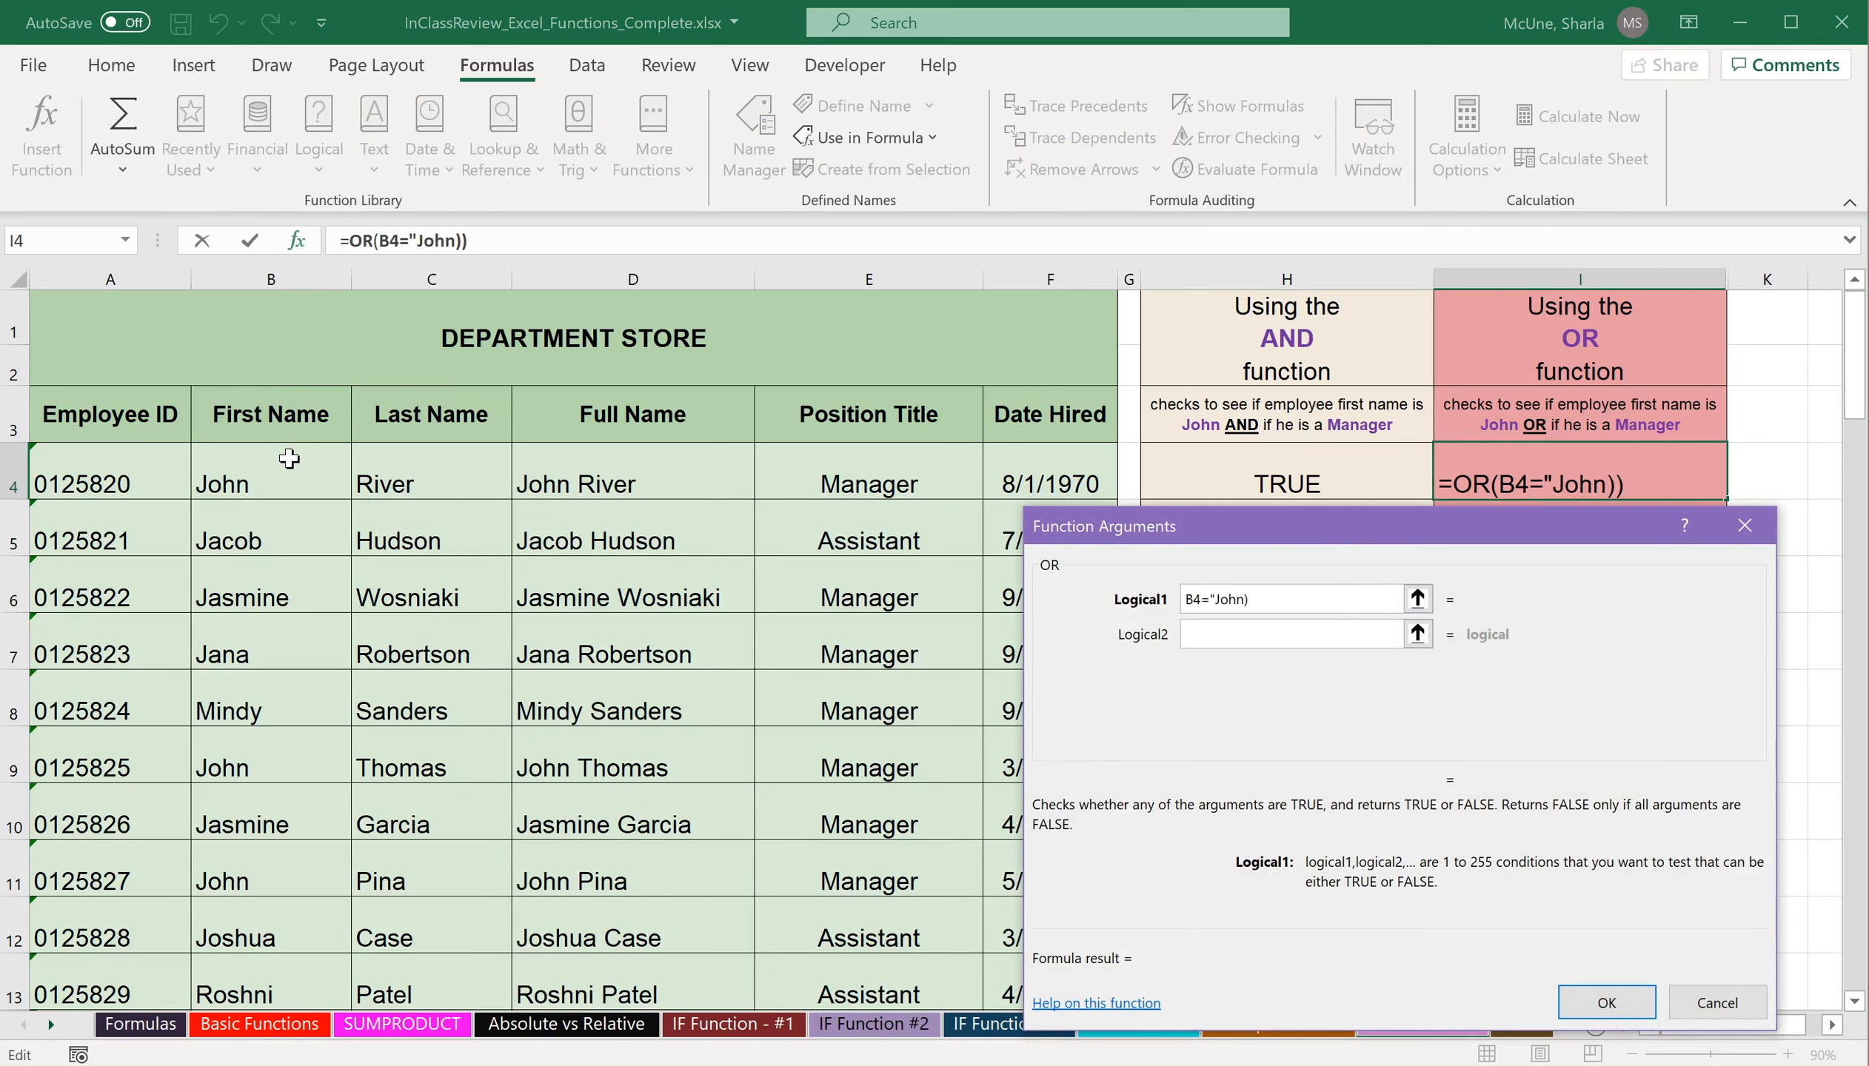
type("\"")
key("Tab")
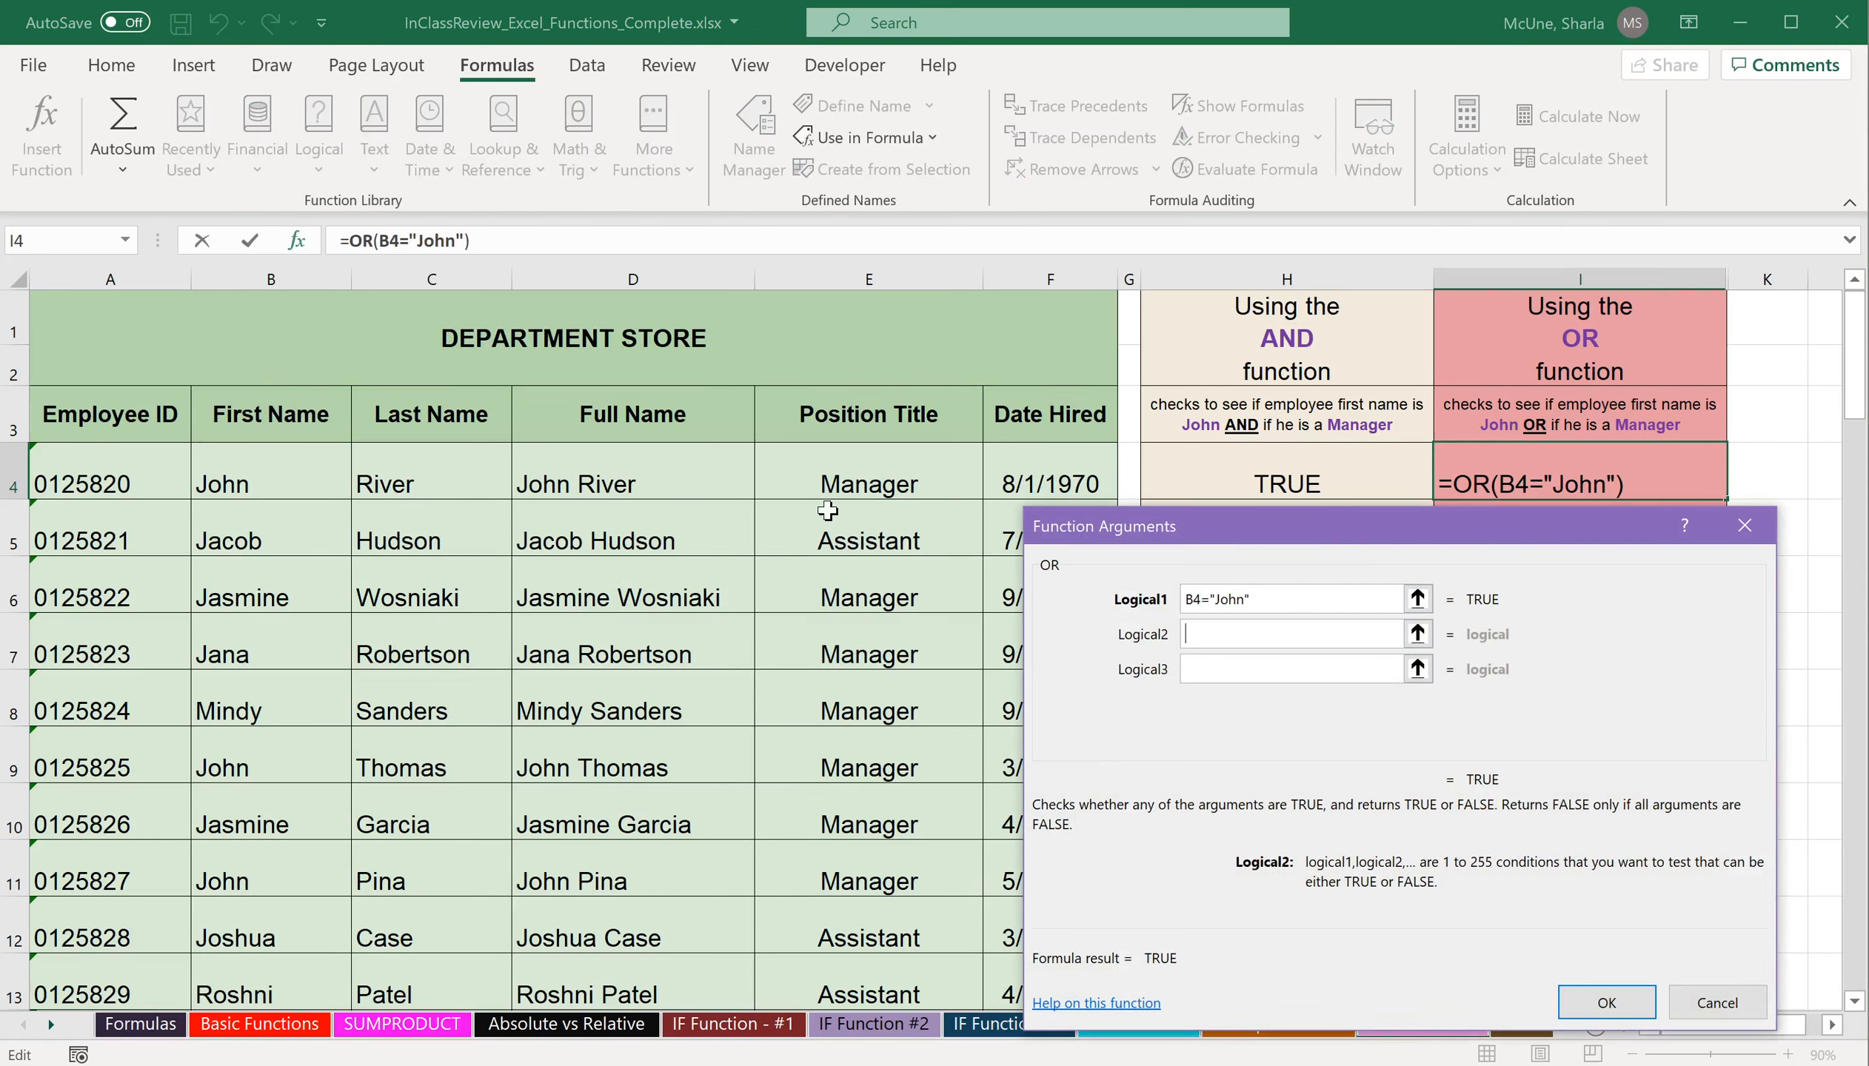
Add E4="Manager" as the second OR condition and complete the formula in I4.
left_click(868, 462)
type("=\"M")
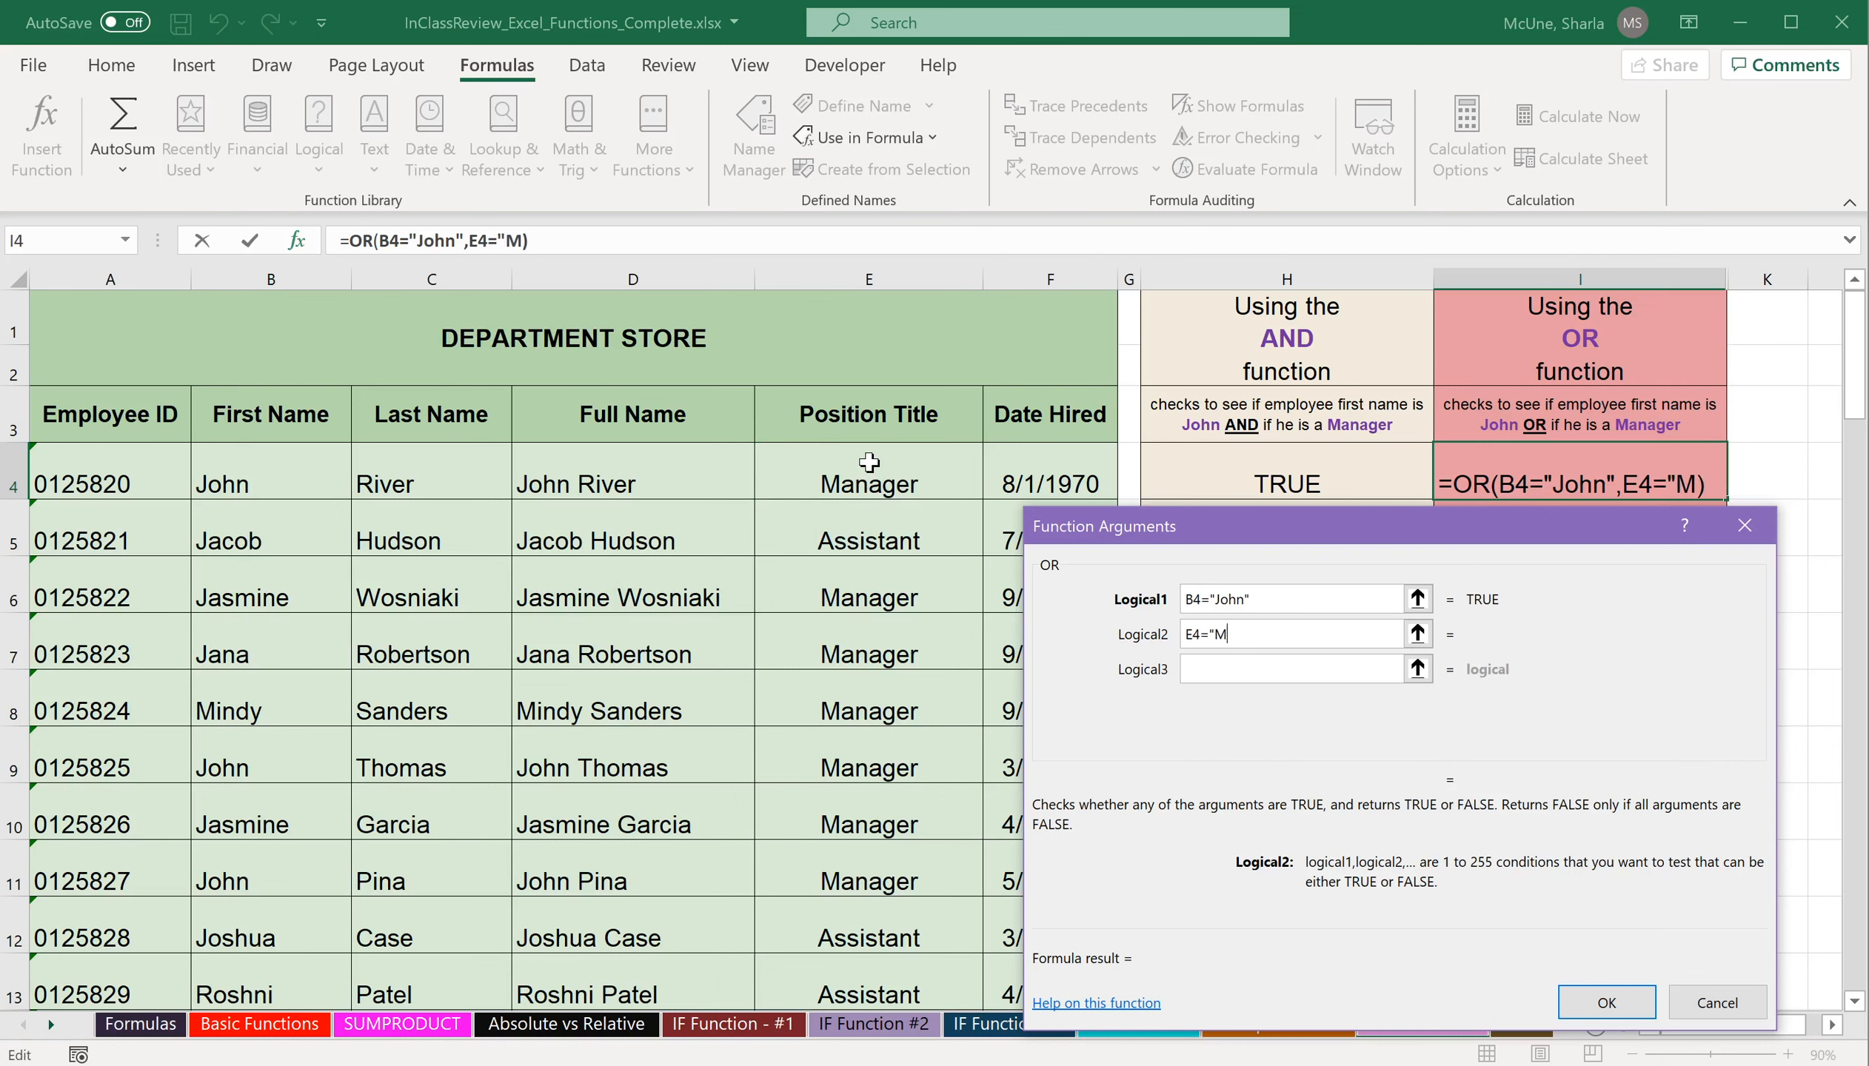
type("anager\"")
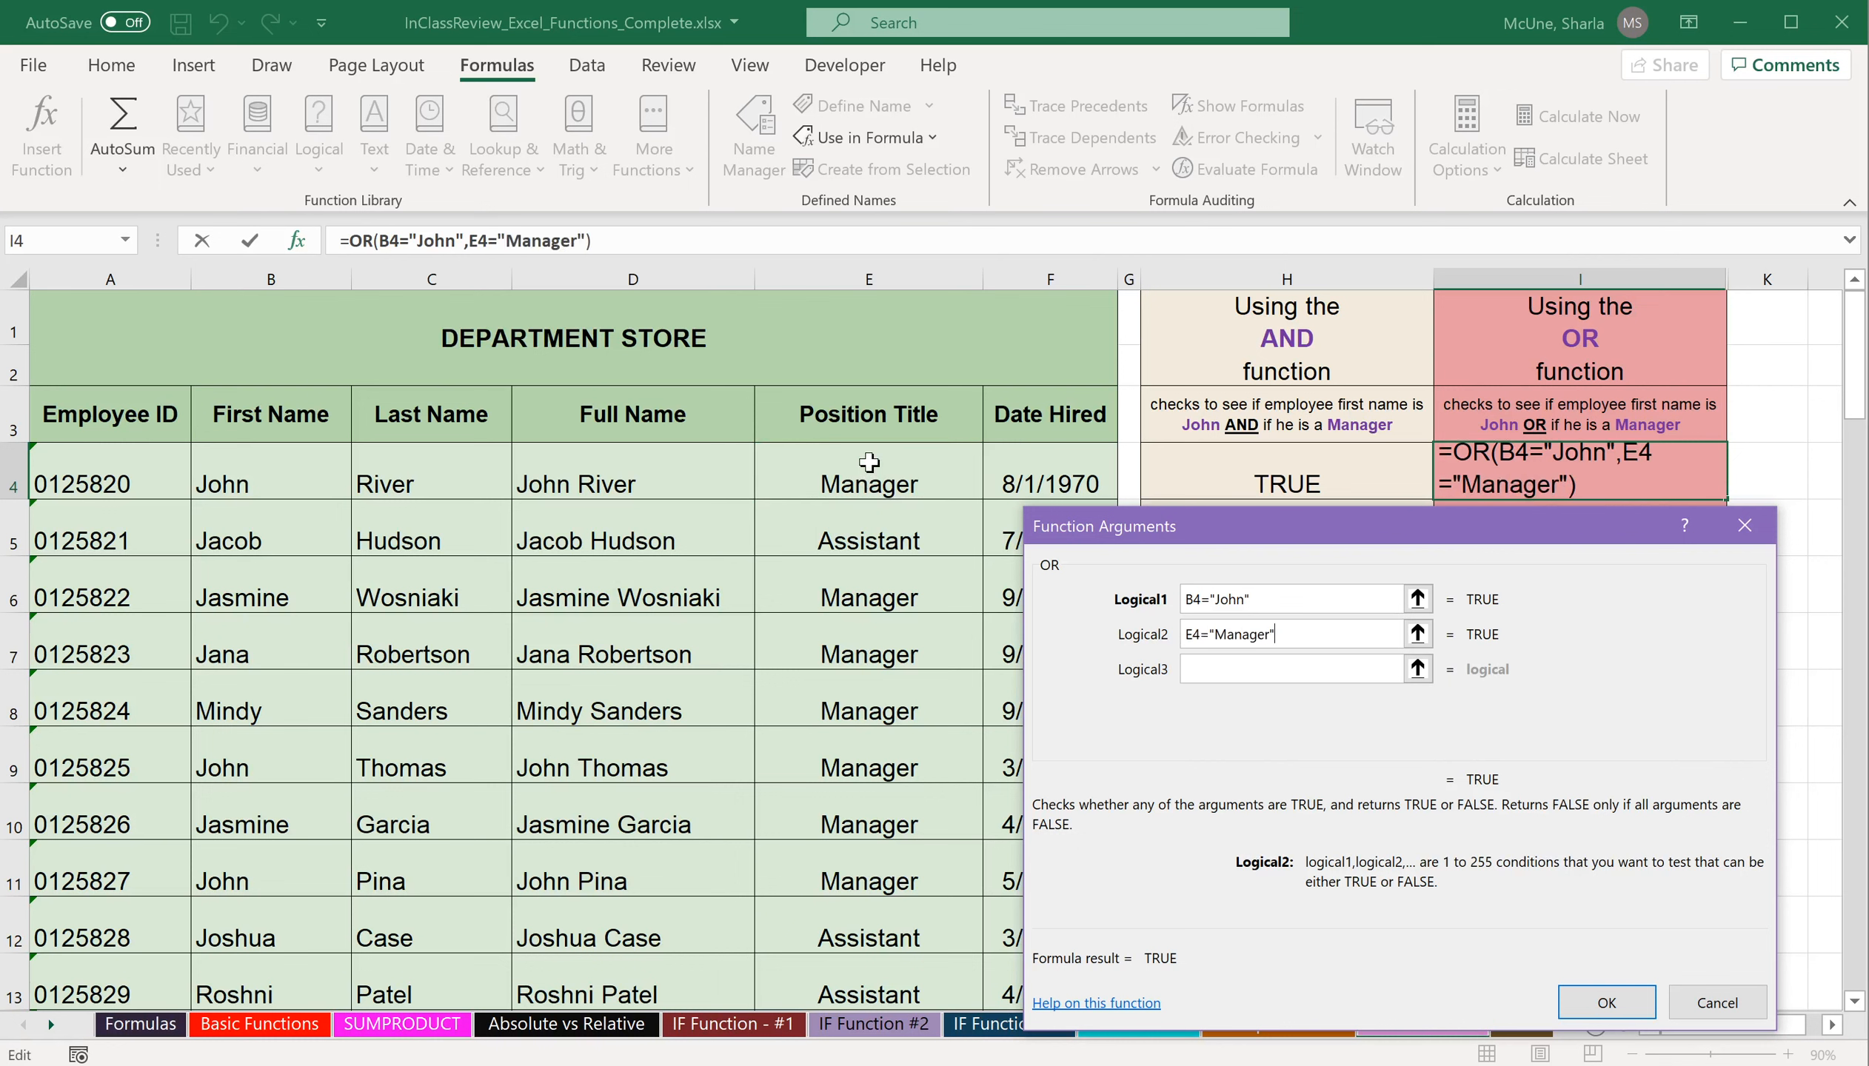
key("Return")
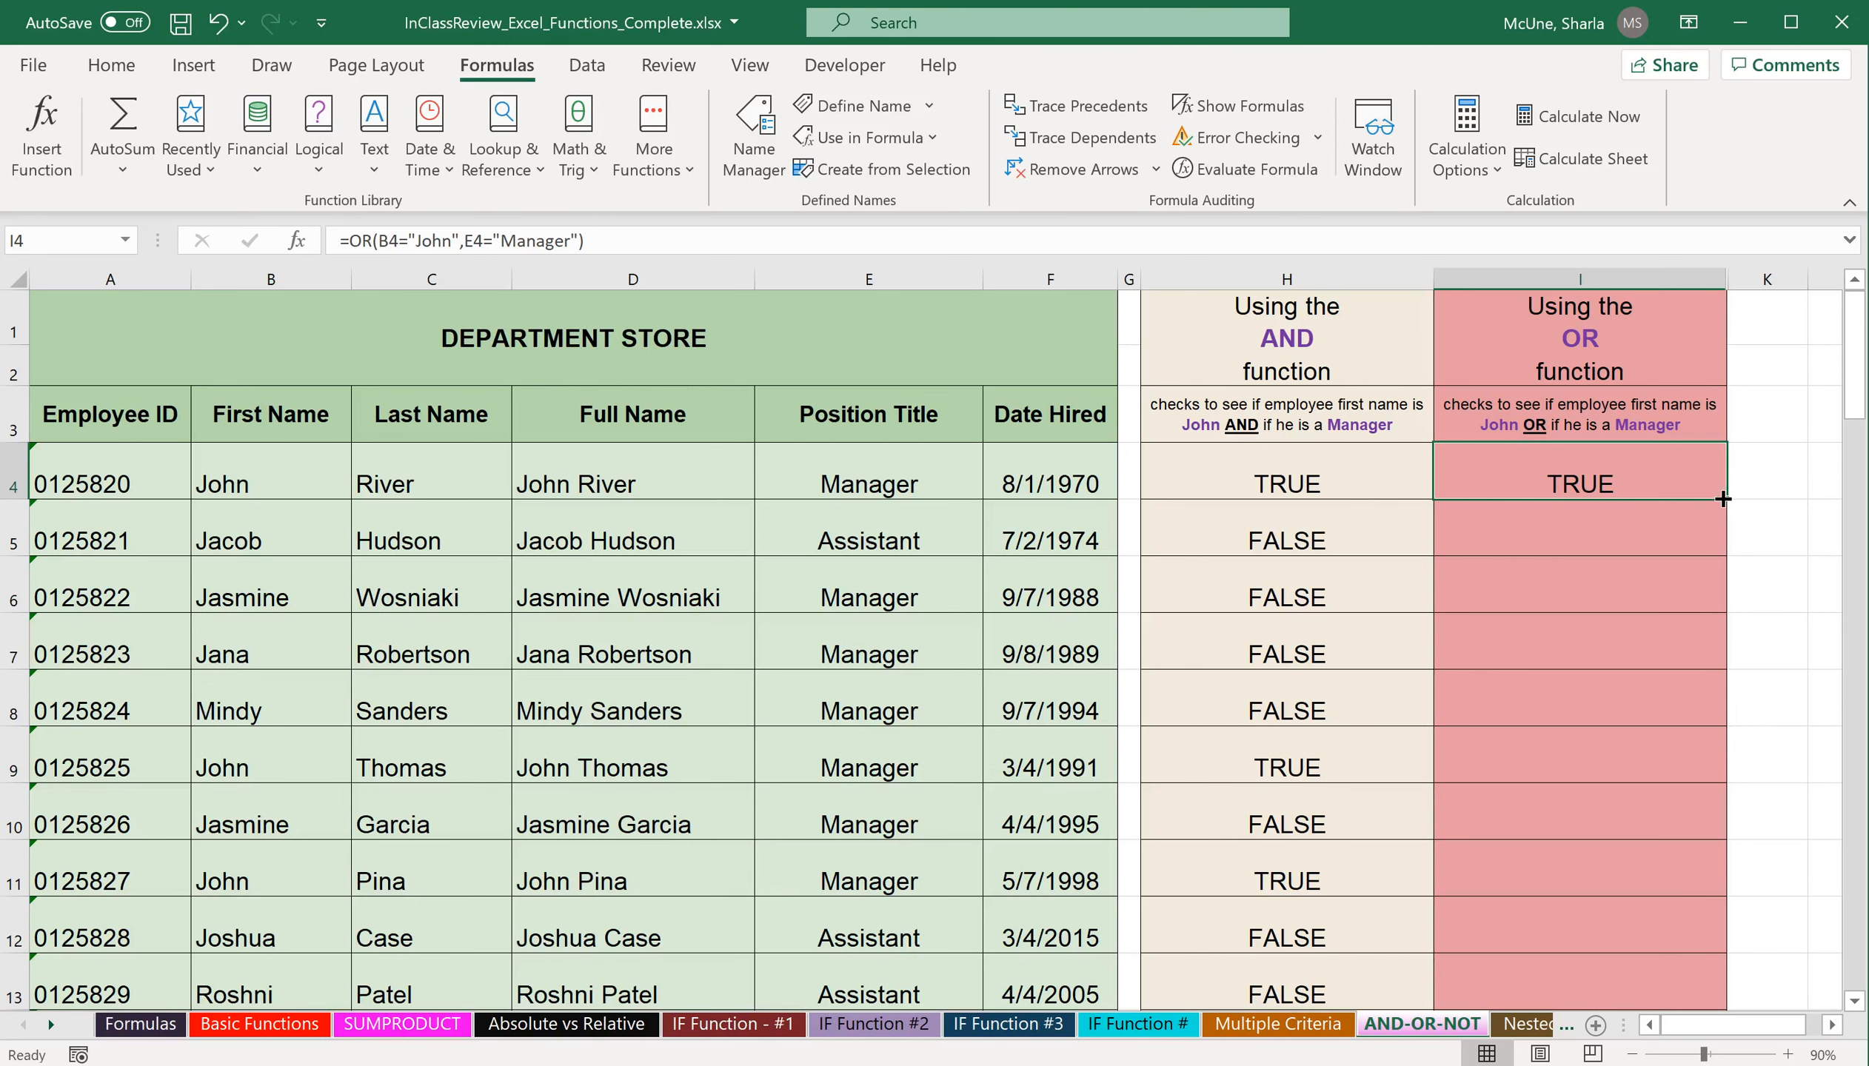
Fill the OR formula from I4 down through I22 and inspect the copied formula in I6.
left_click_drag(1727, 499, 1692, 672)
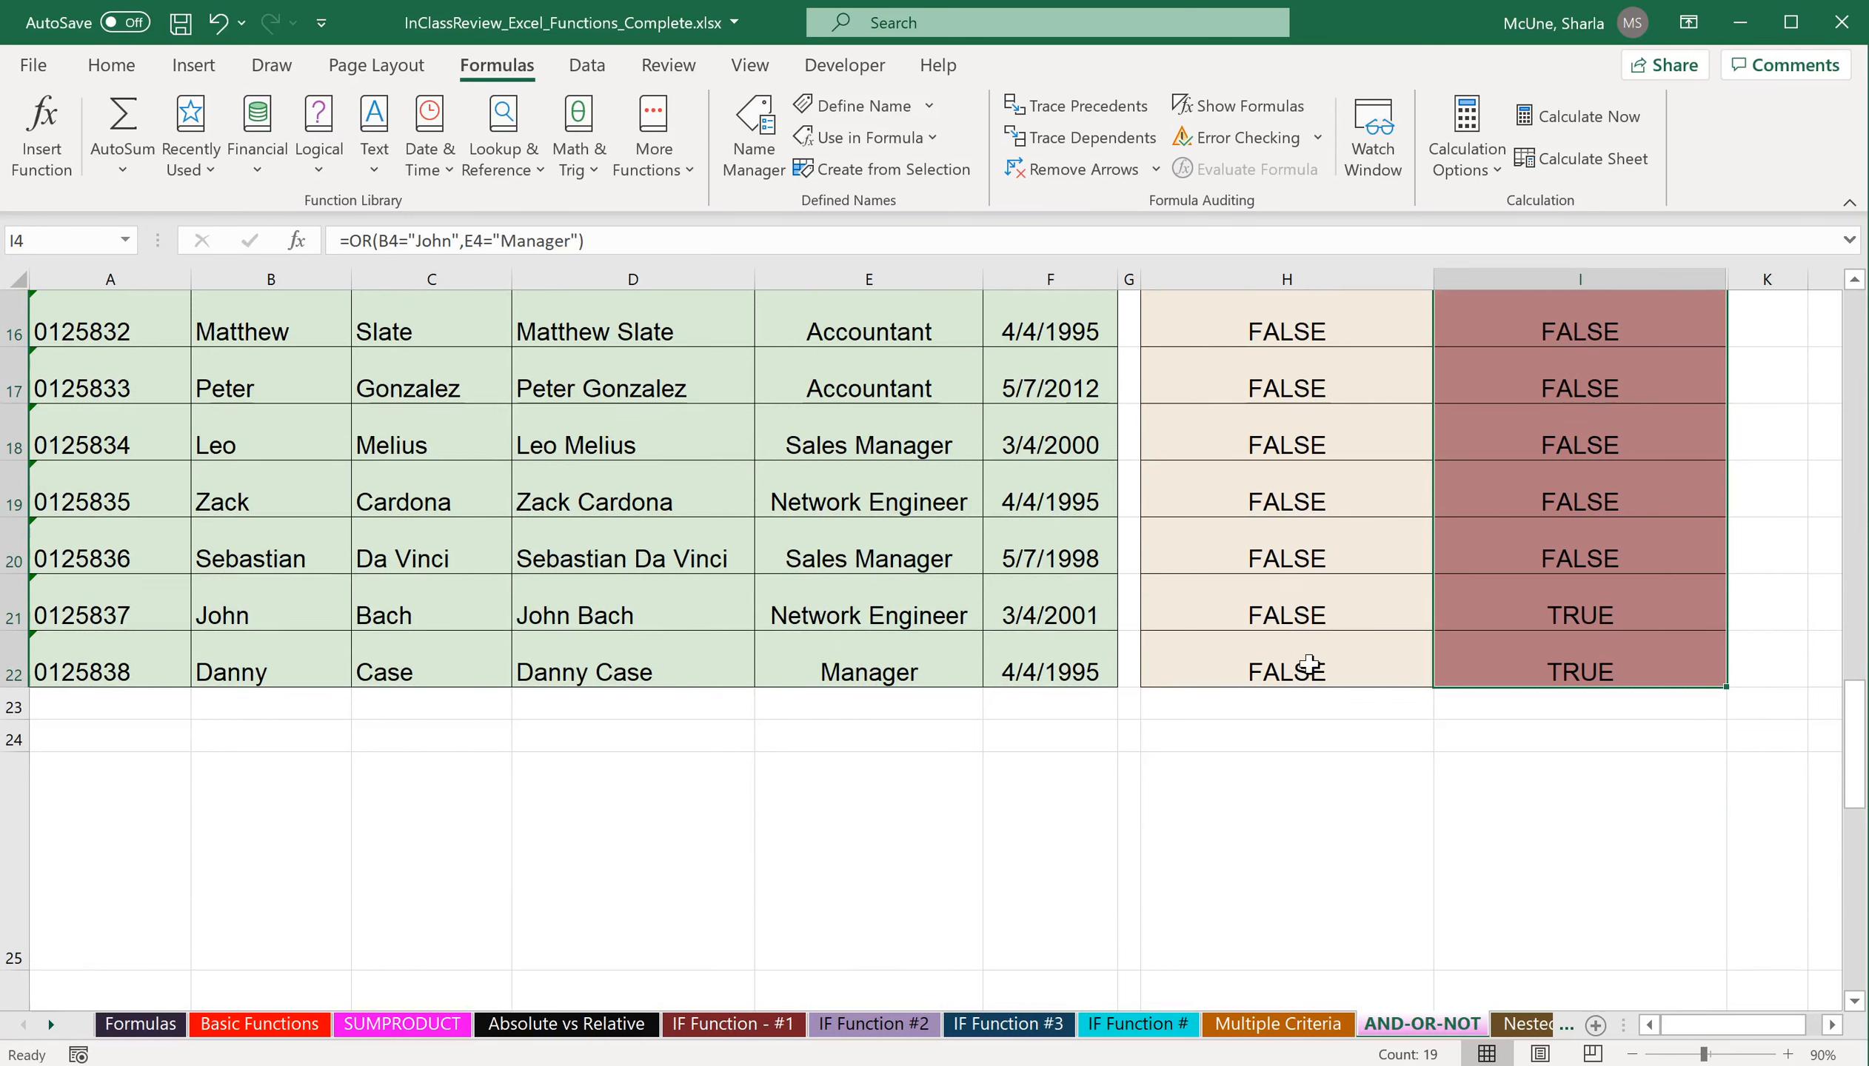
scroll(1557, 541, "up", 4)
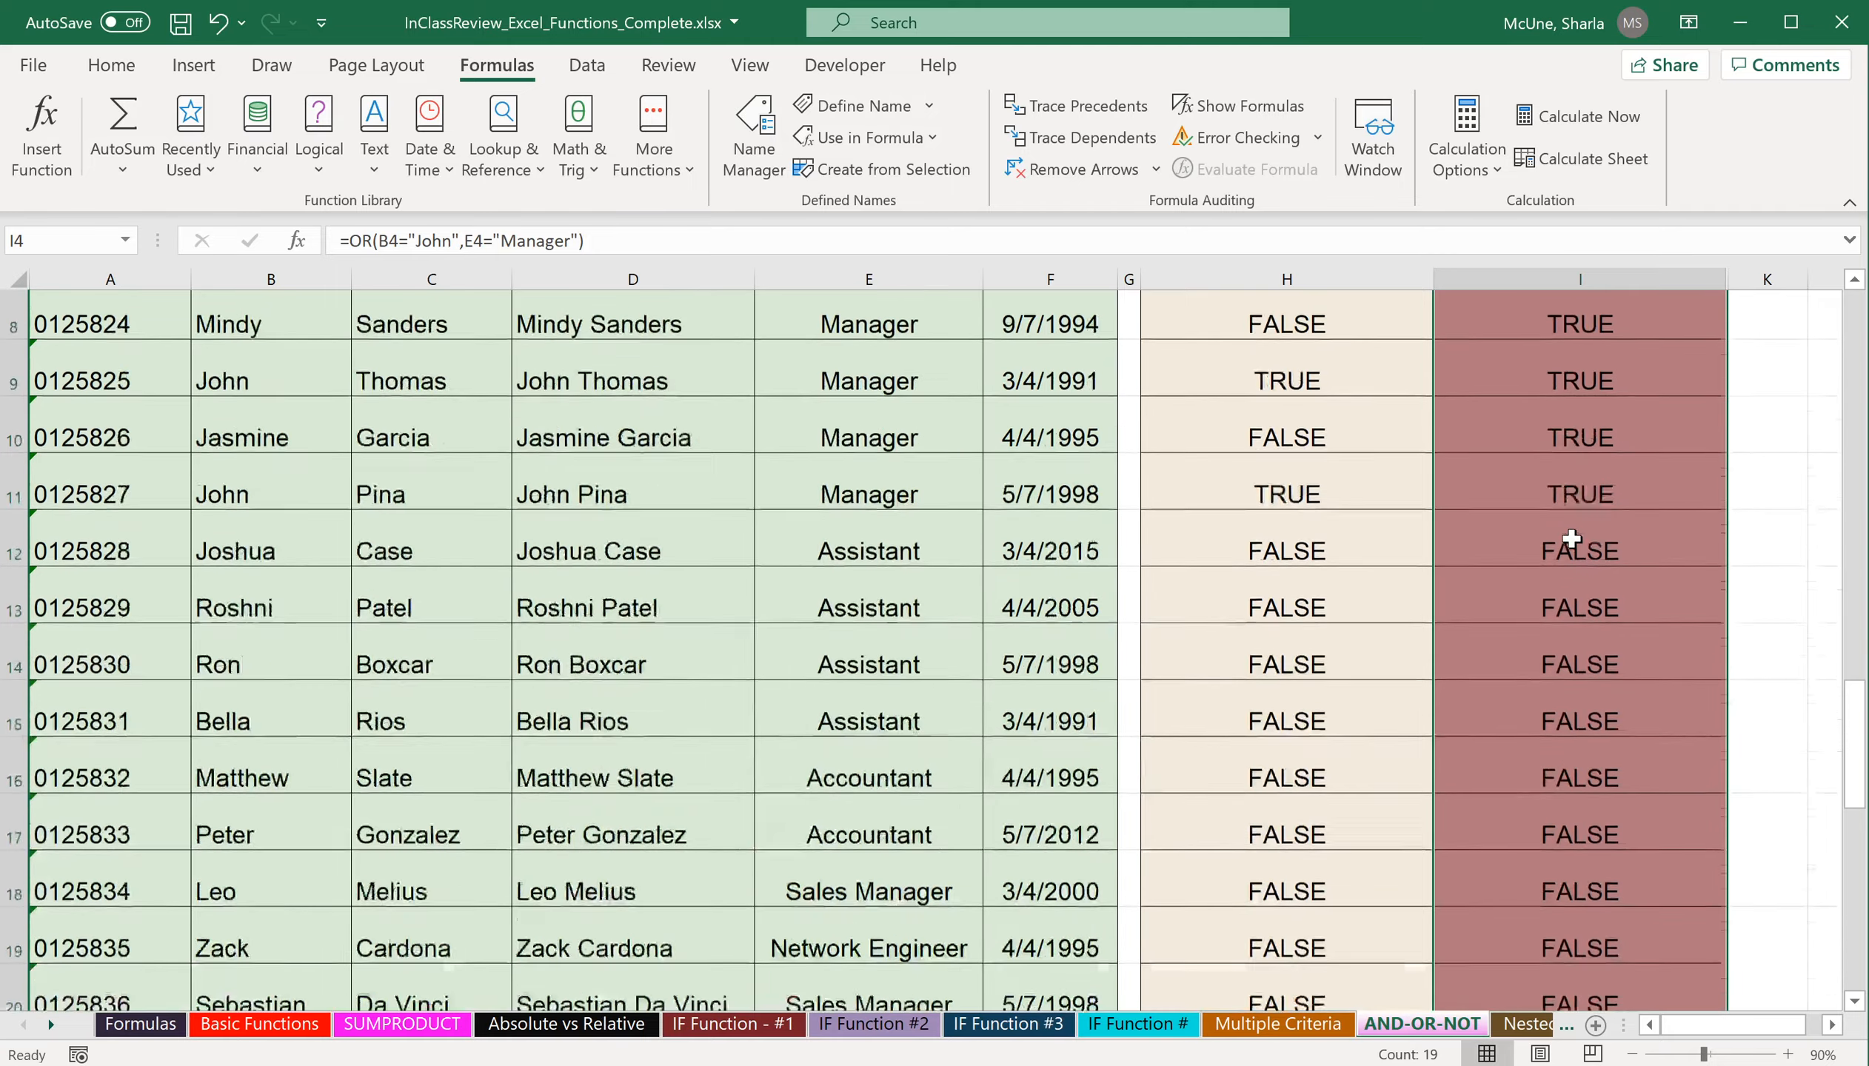
scroll(1571, 539, "up", 3)
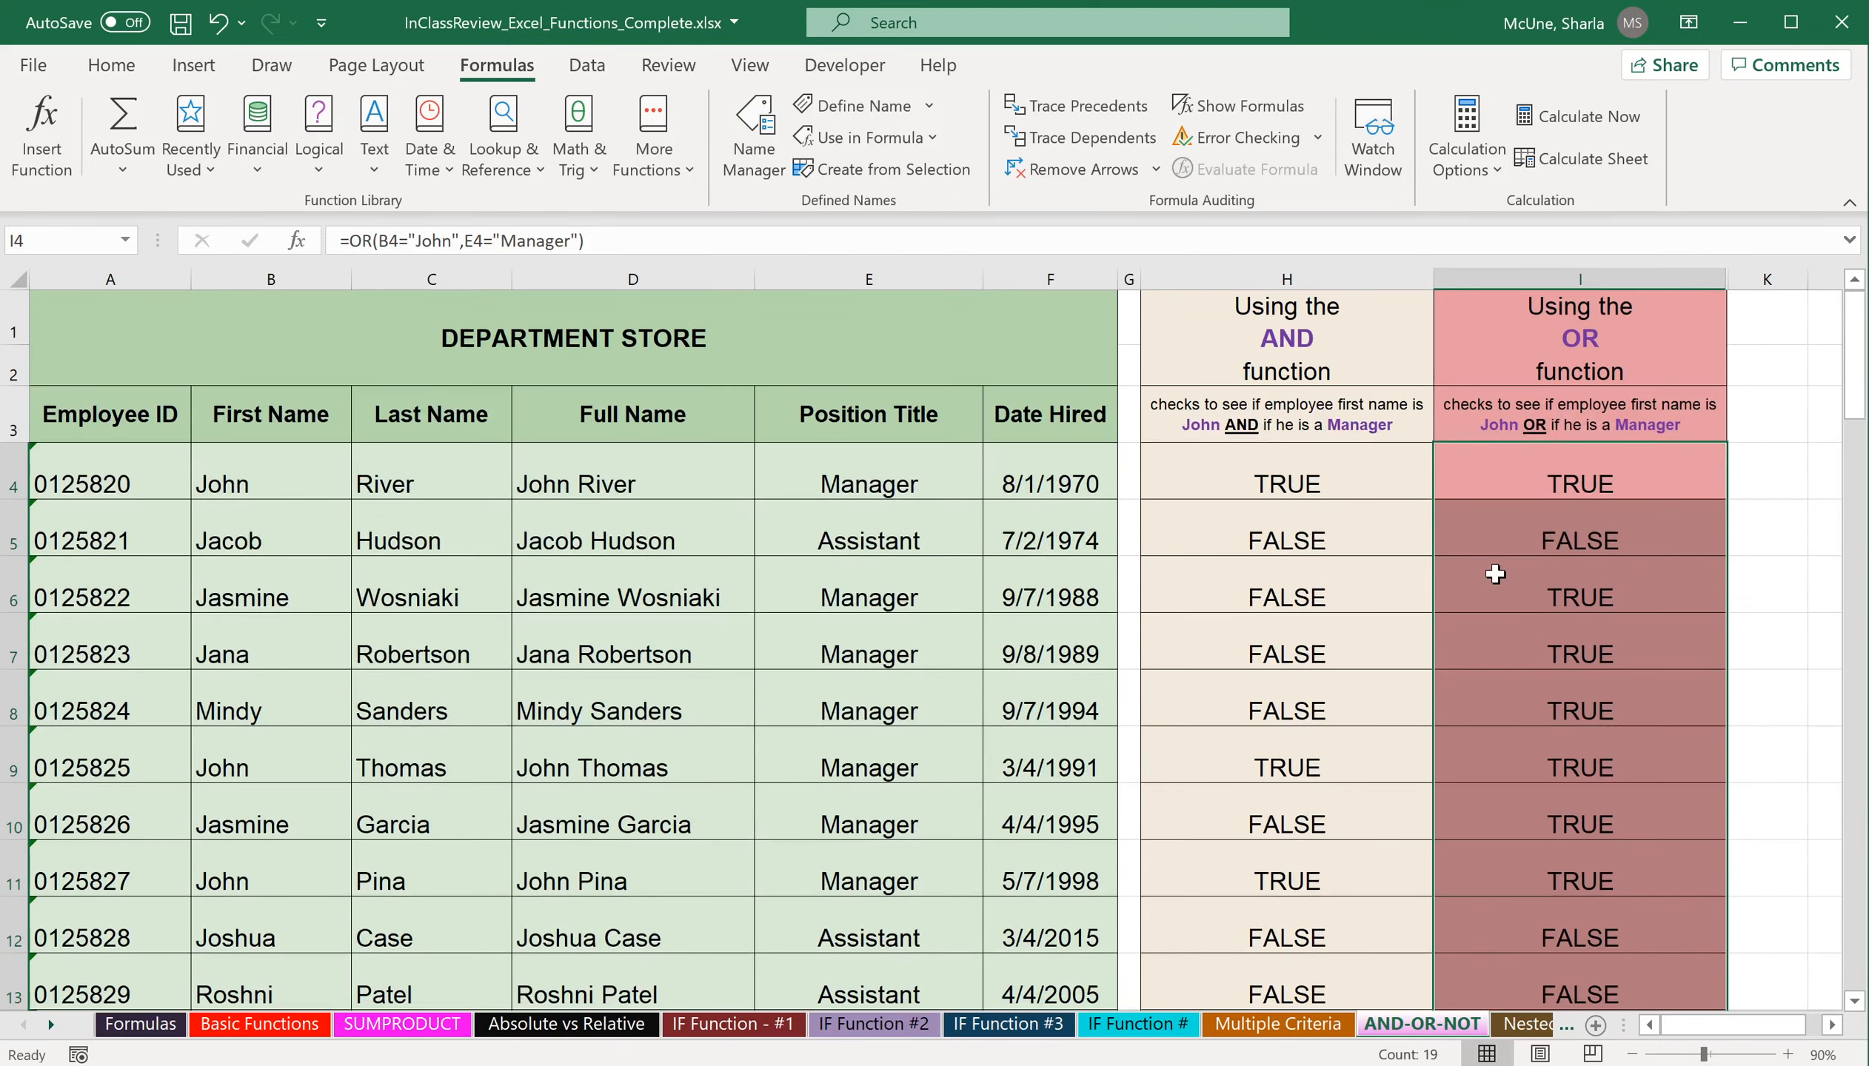
left_click(1497, 576)
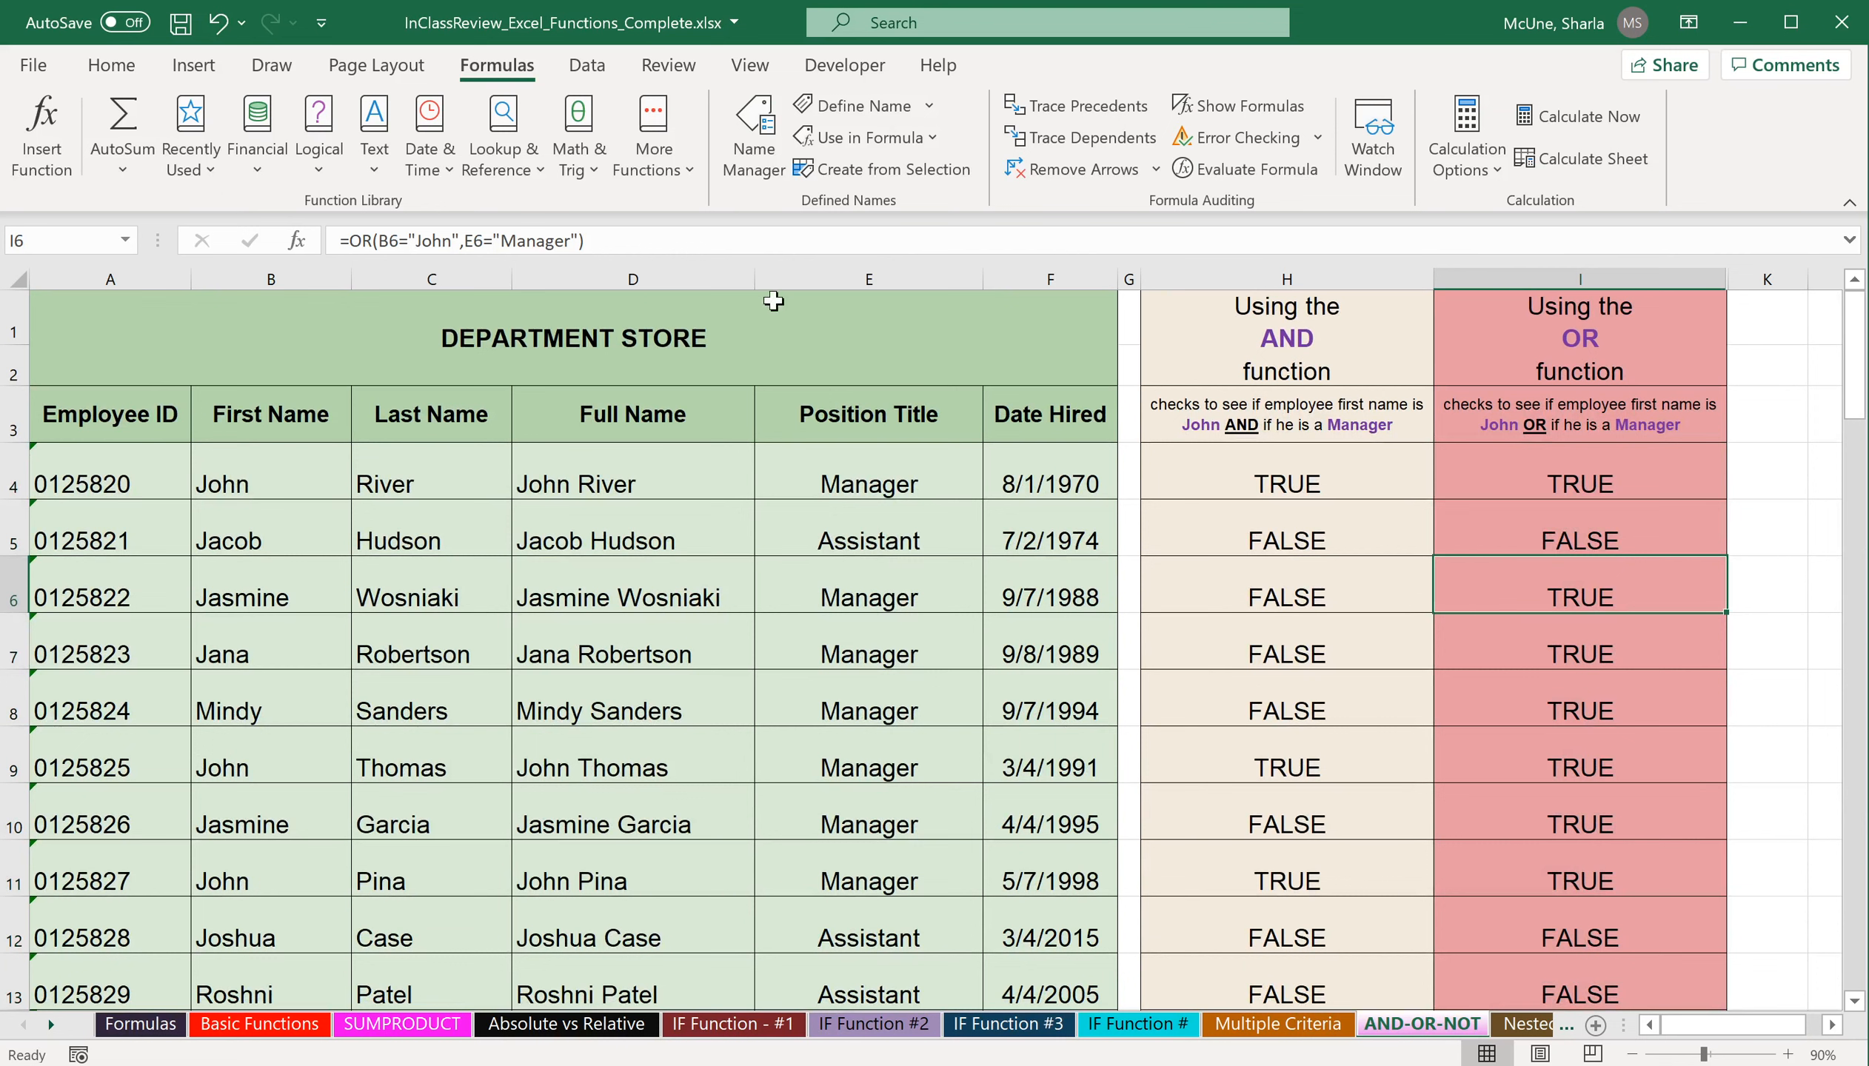
Open the Nested IF Function #1 sheet and read its age and status instructions.
left_click(50, 1032)
left_click(50, 1033)
left_click(50, 1033)
left_click(50, 1033)
left_click(50, 1033)
left_click(51, 1033)
left_click(50, 1033)
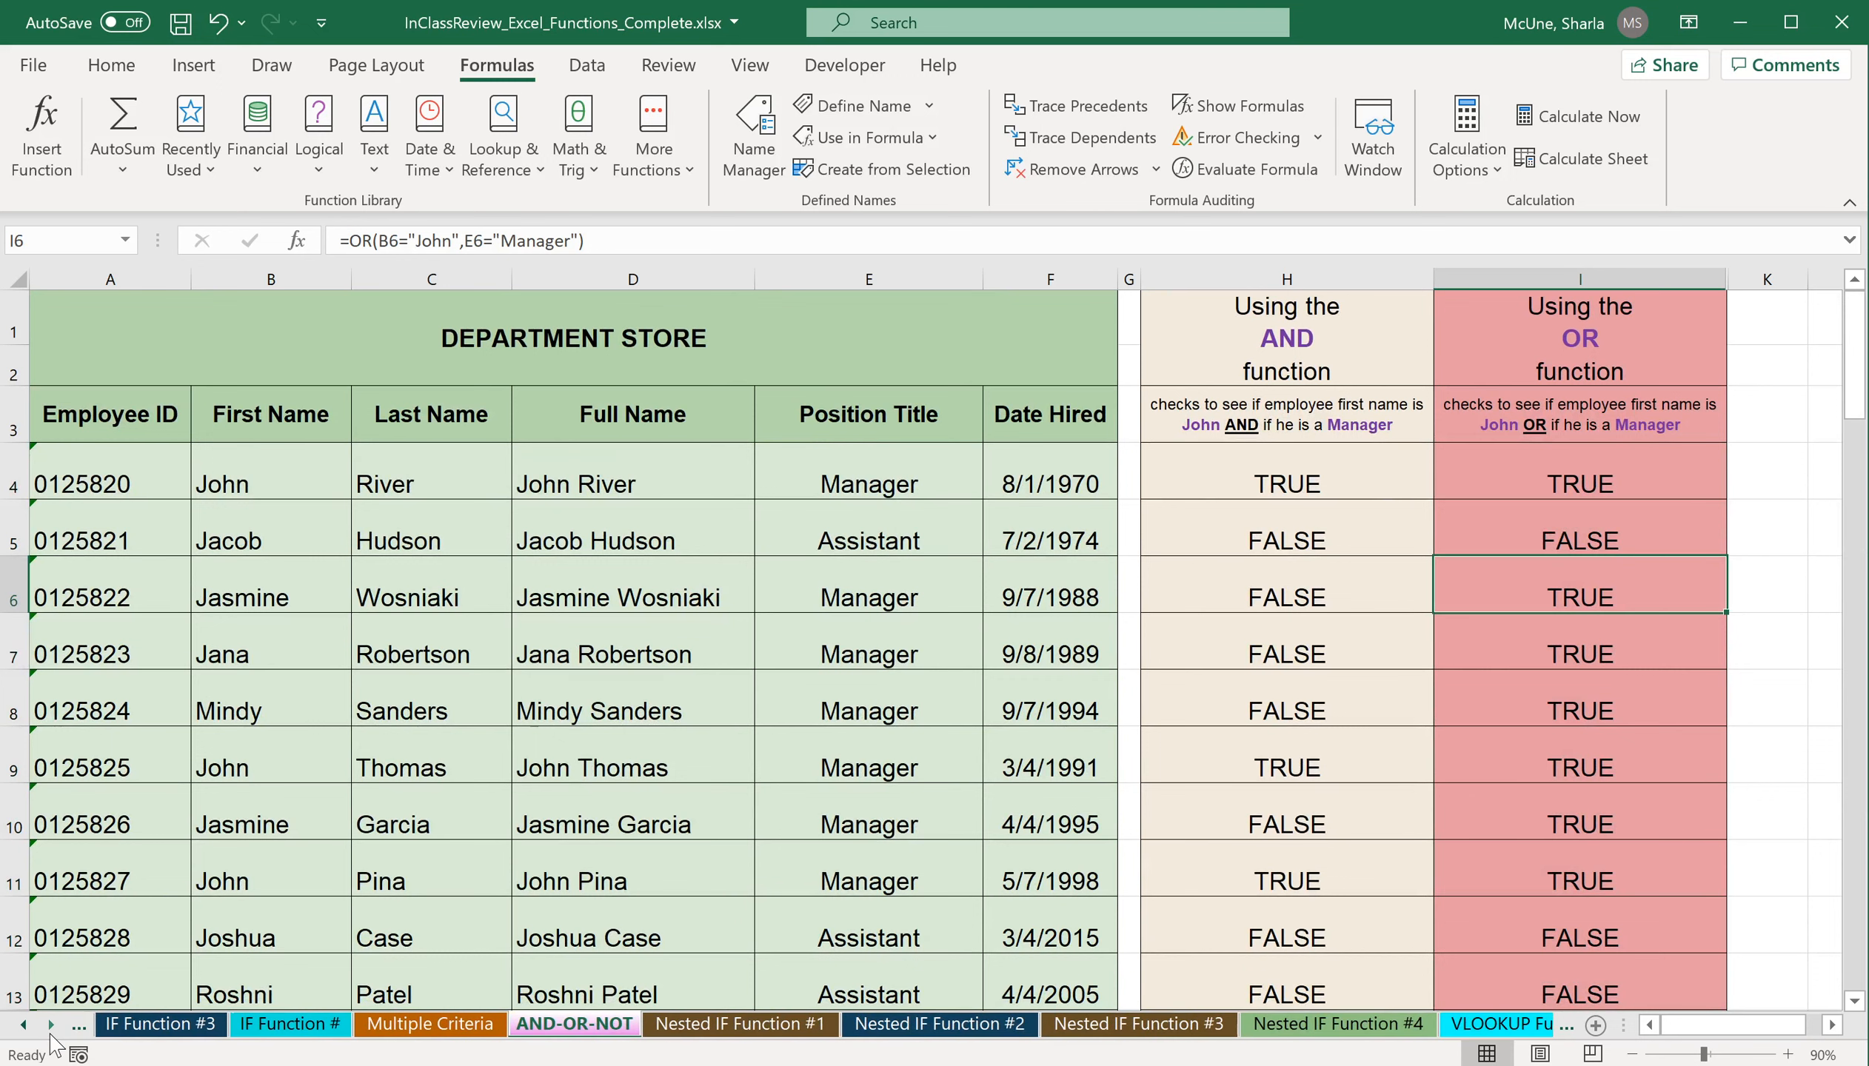
left_click(775, 1032)
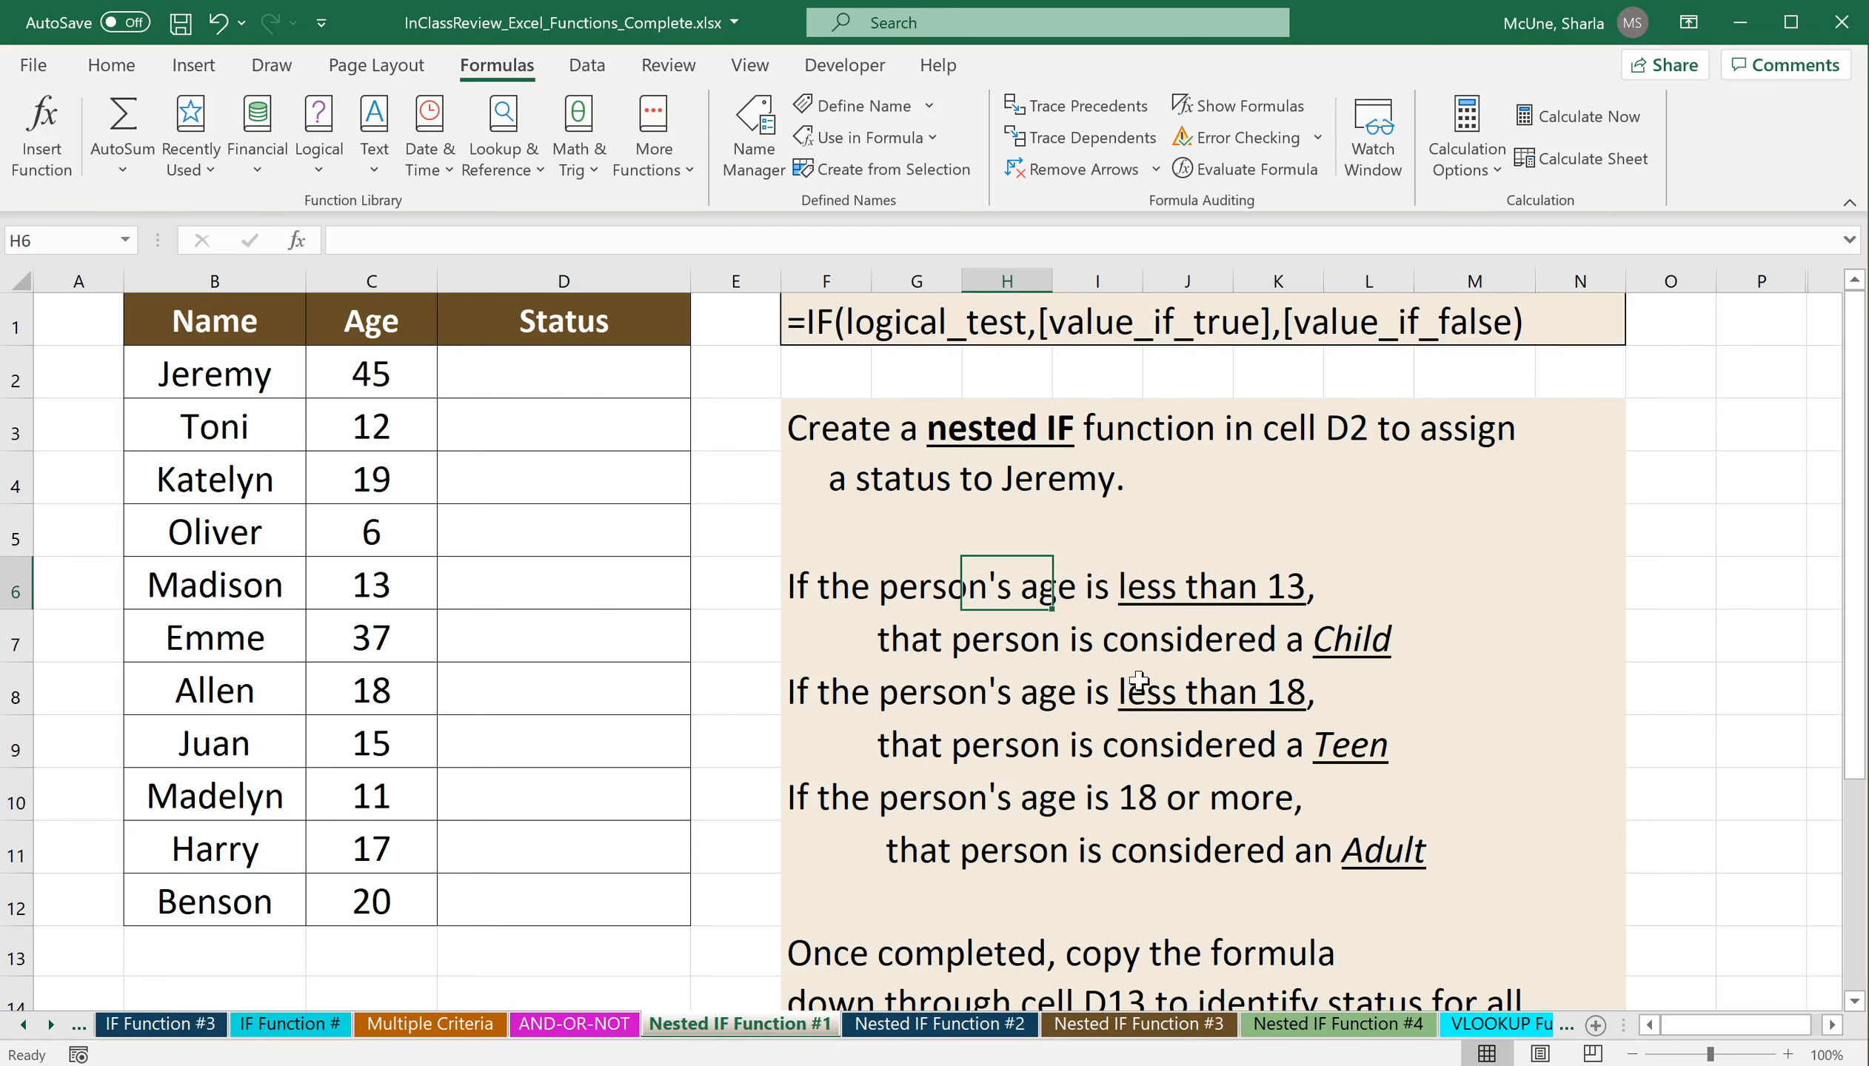
left_click(1340, 598)
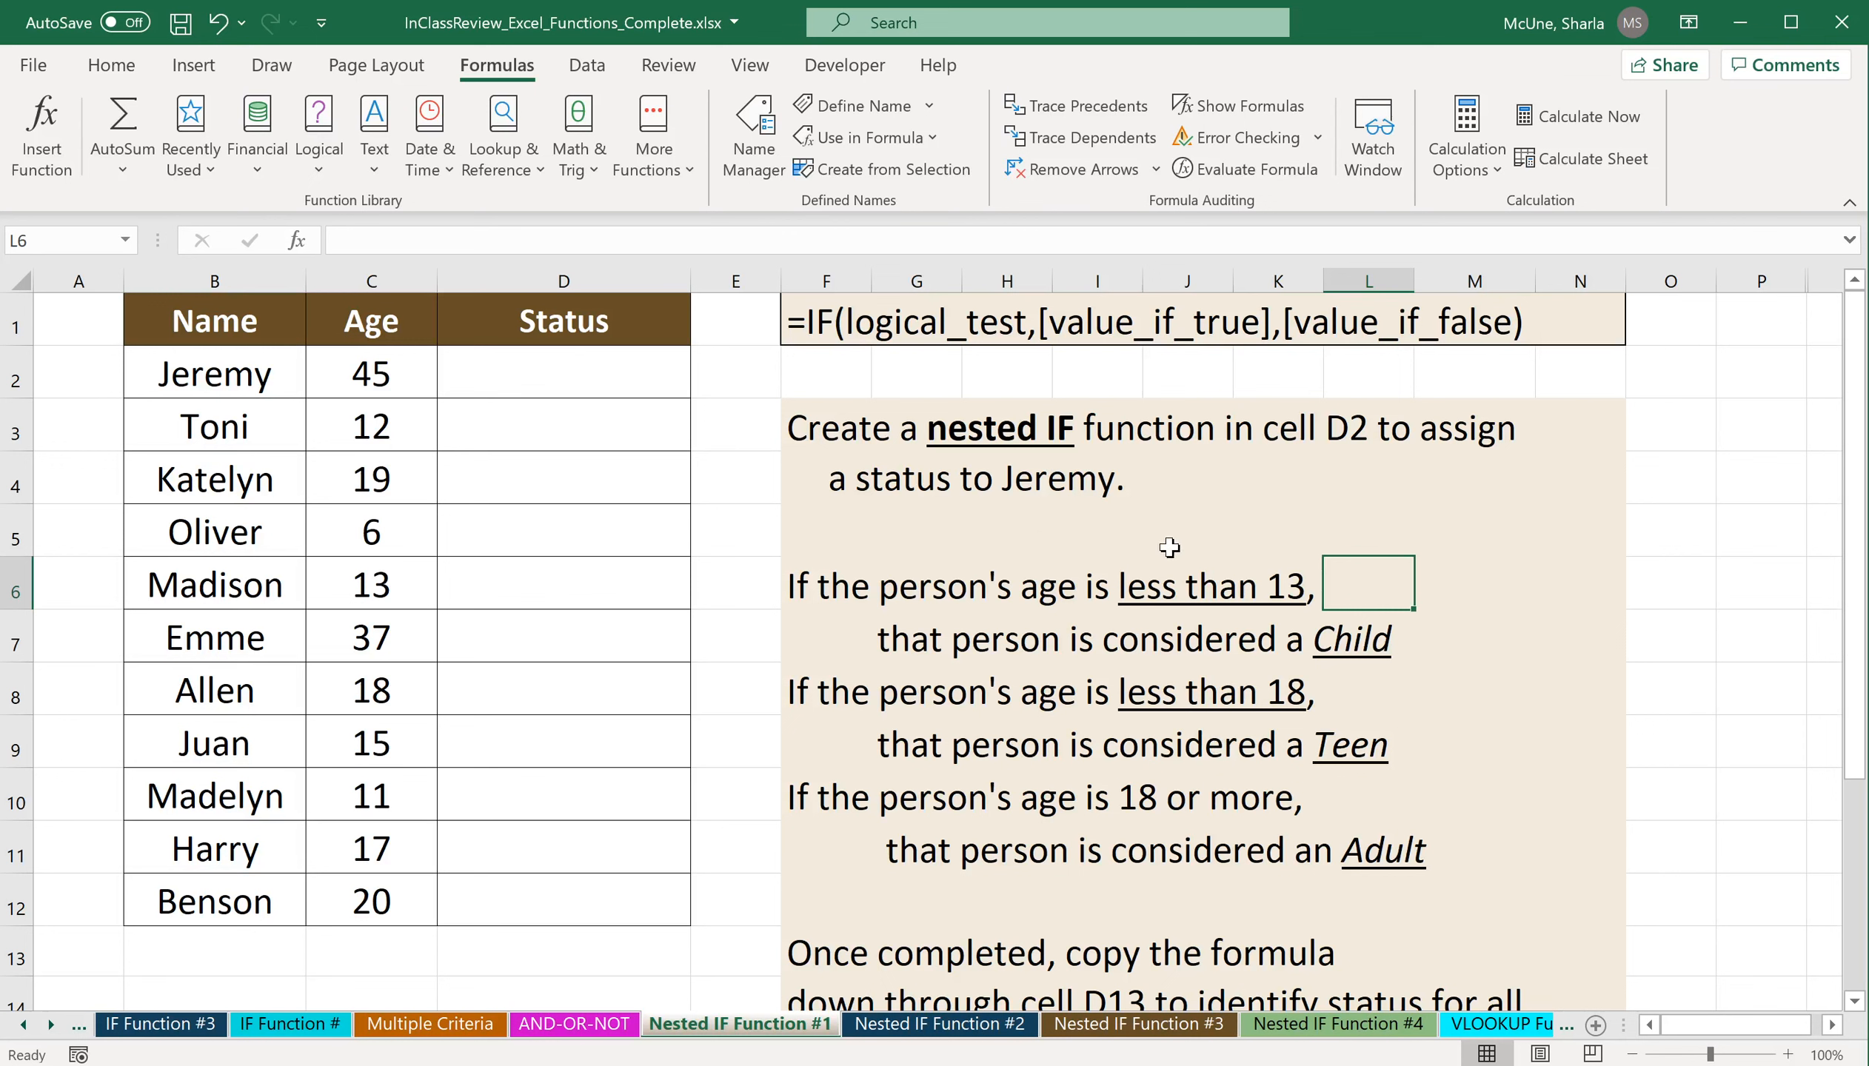
Start an IF function in D2 with the logical test C2<13, keeping the instructions uncovered by its arguments dialog.
left_click(609, 392)
type("=")
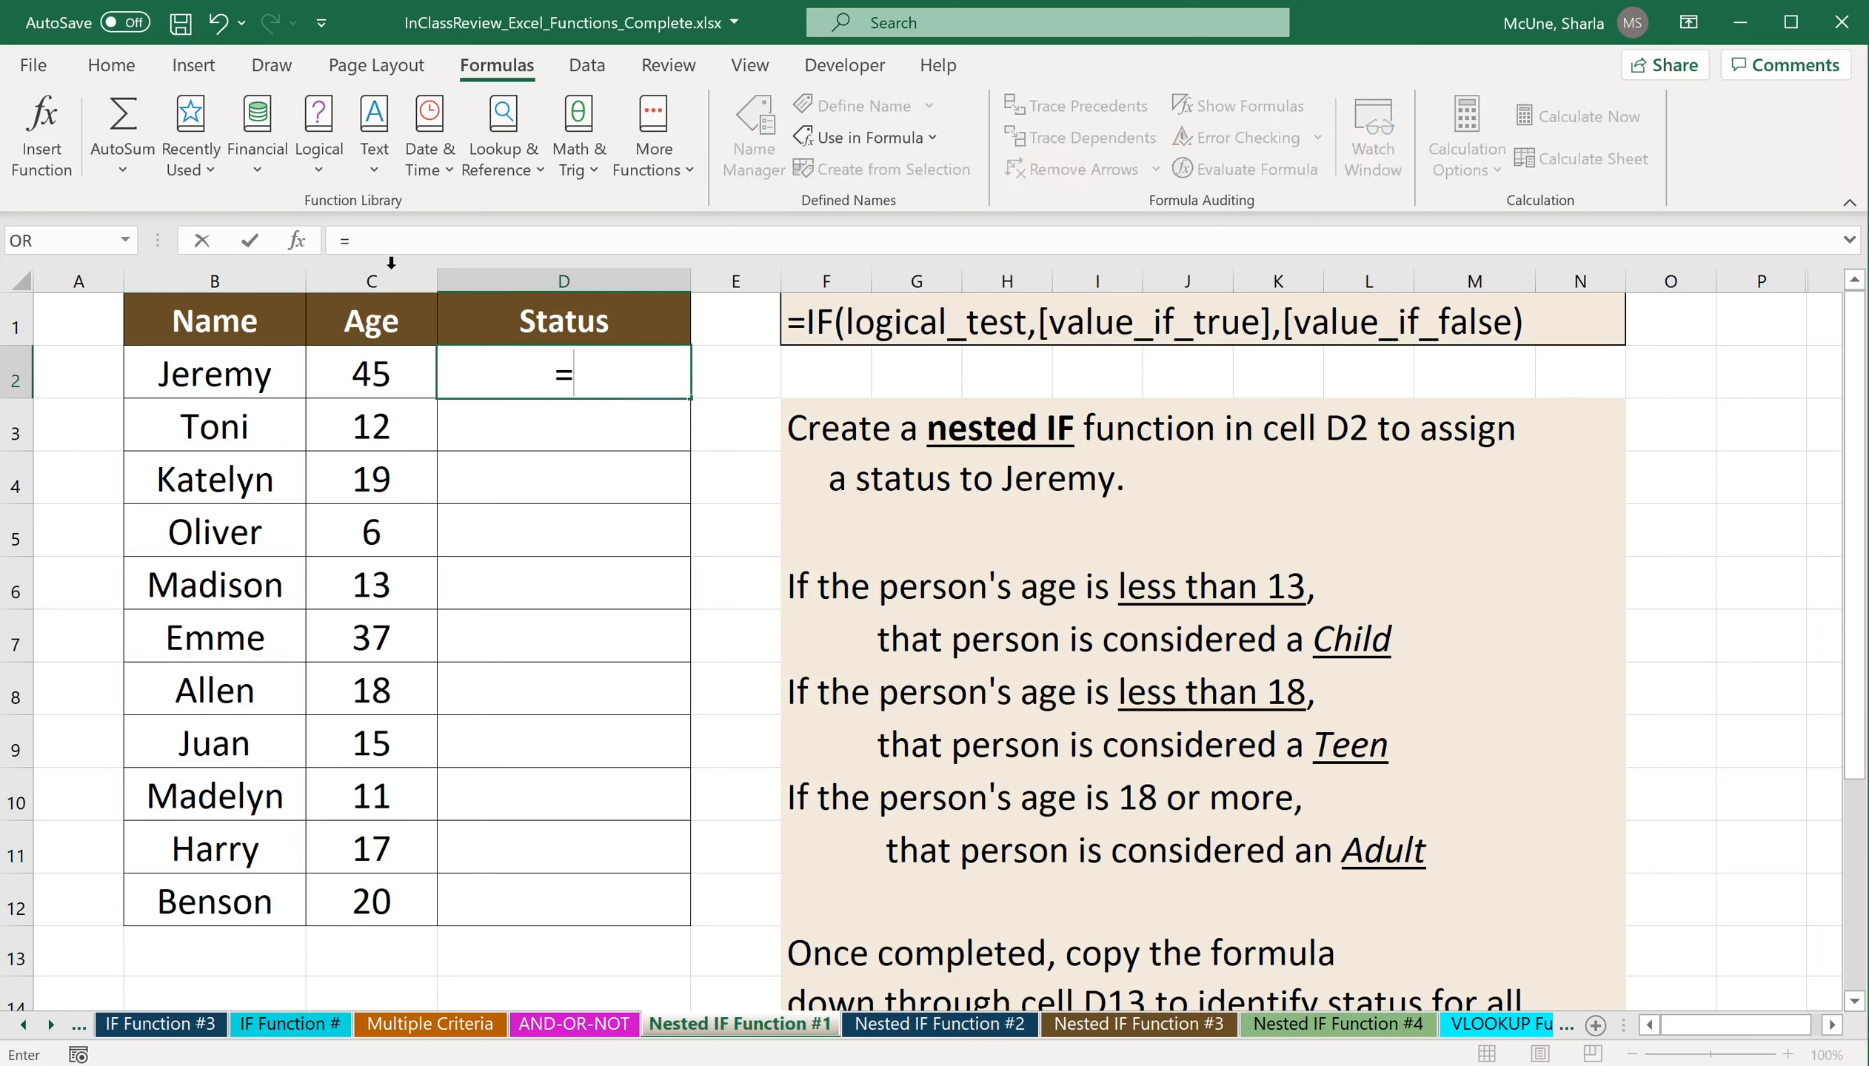
type("if(")
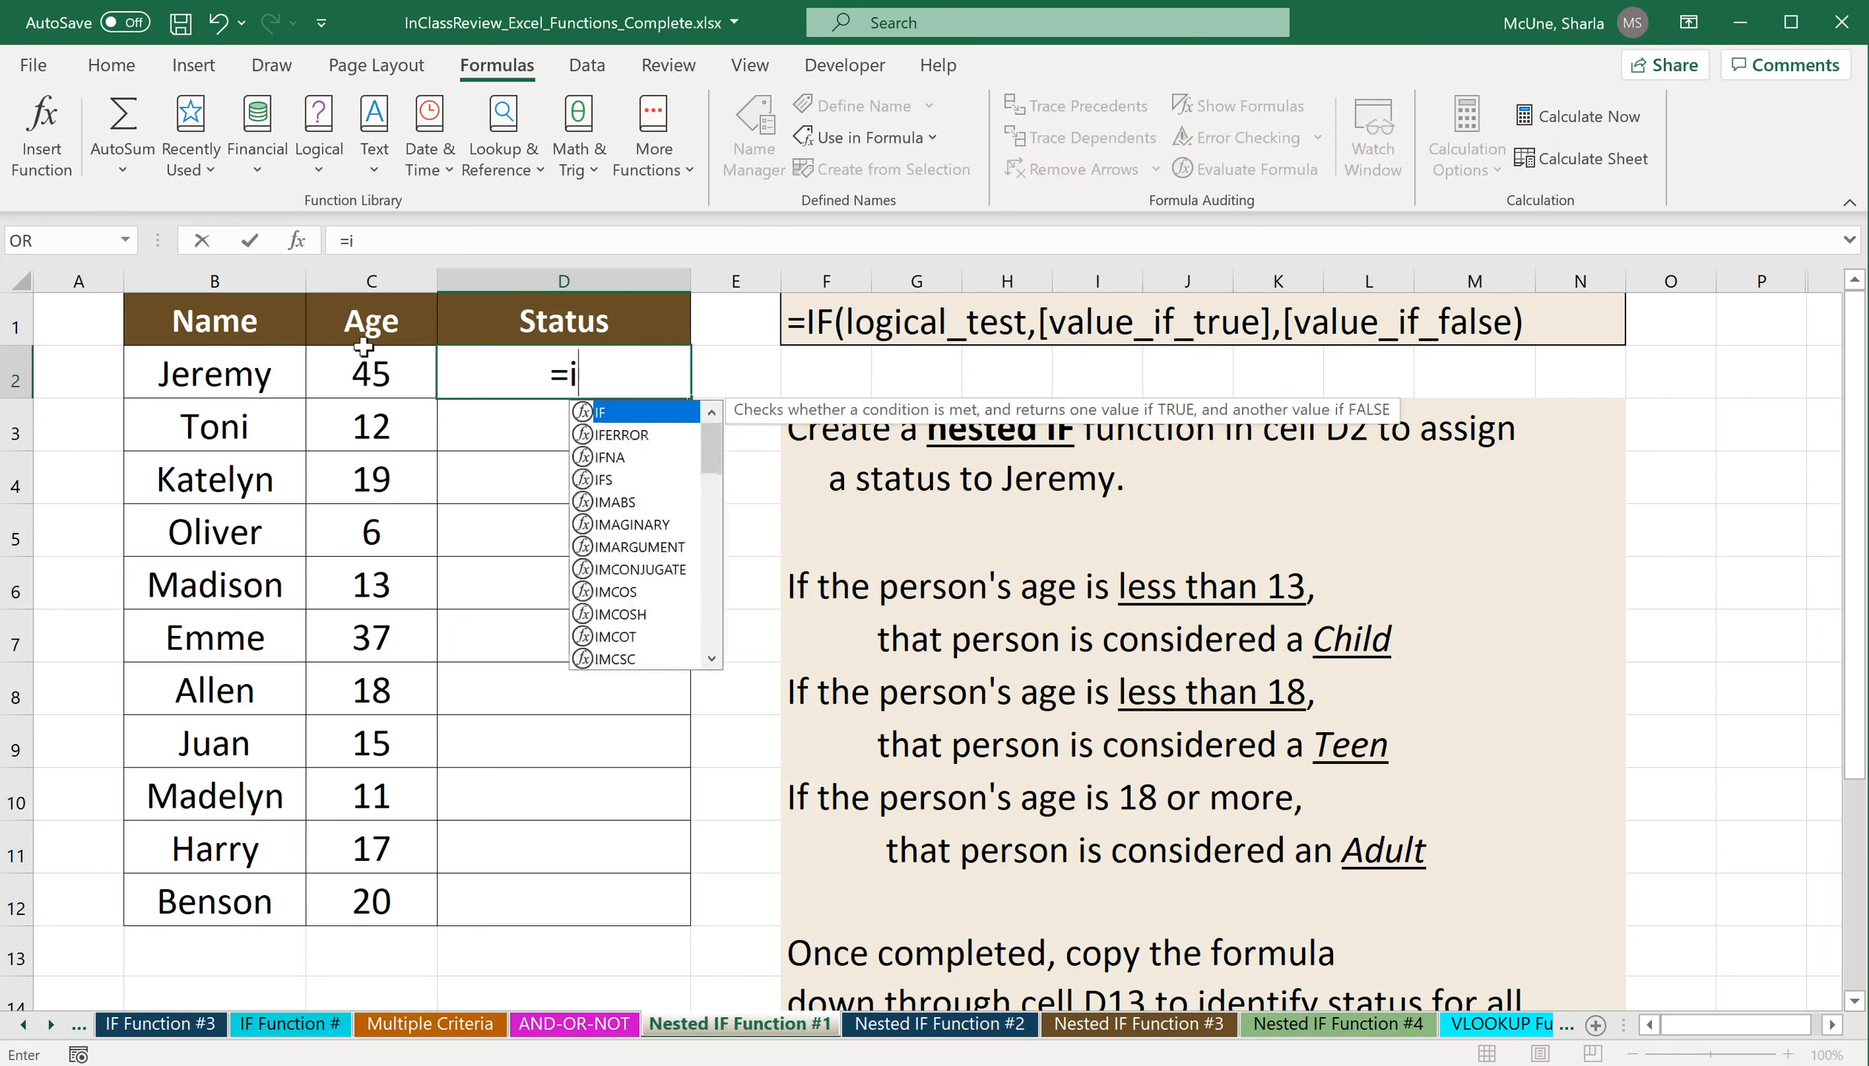
left_click(297, 240)
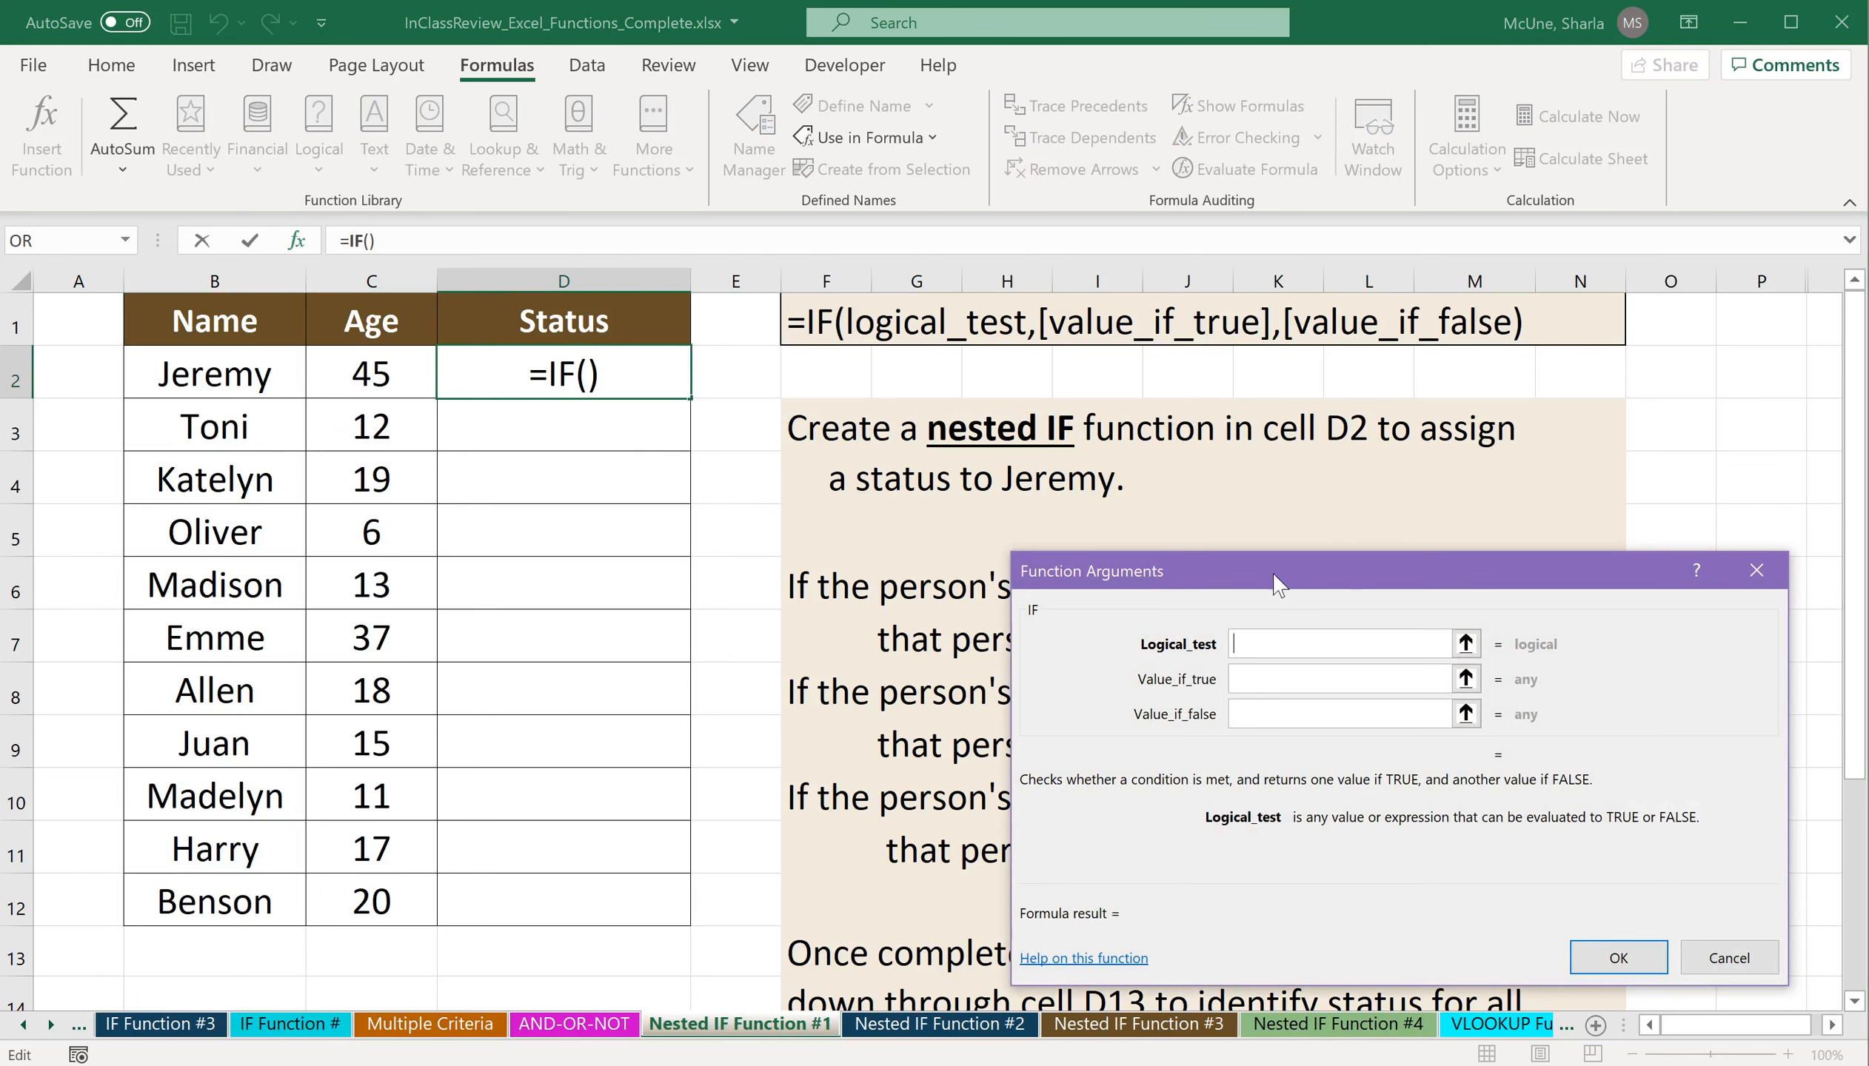
left_click_drag(1339, 591, 343, 489)
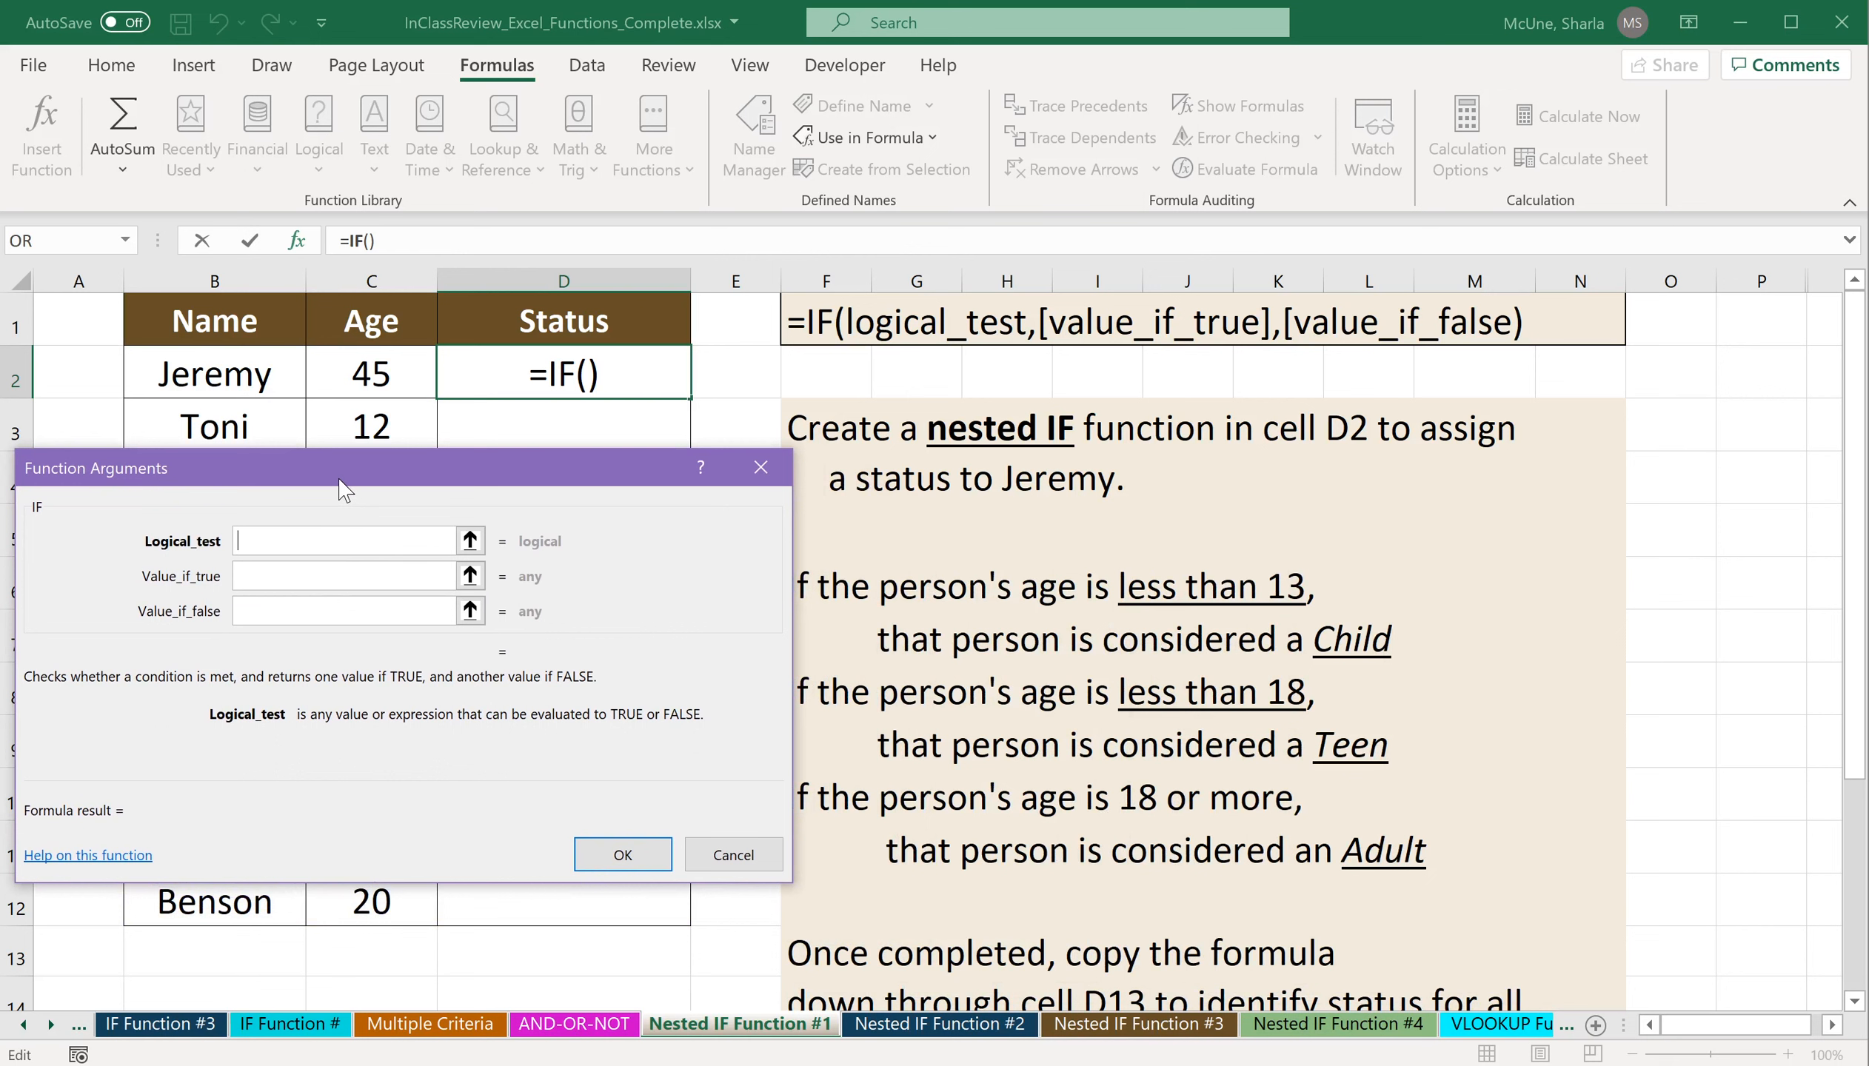
left_click(398, 382)
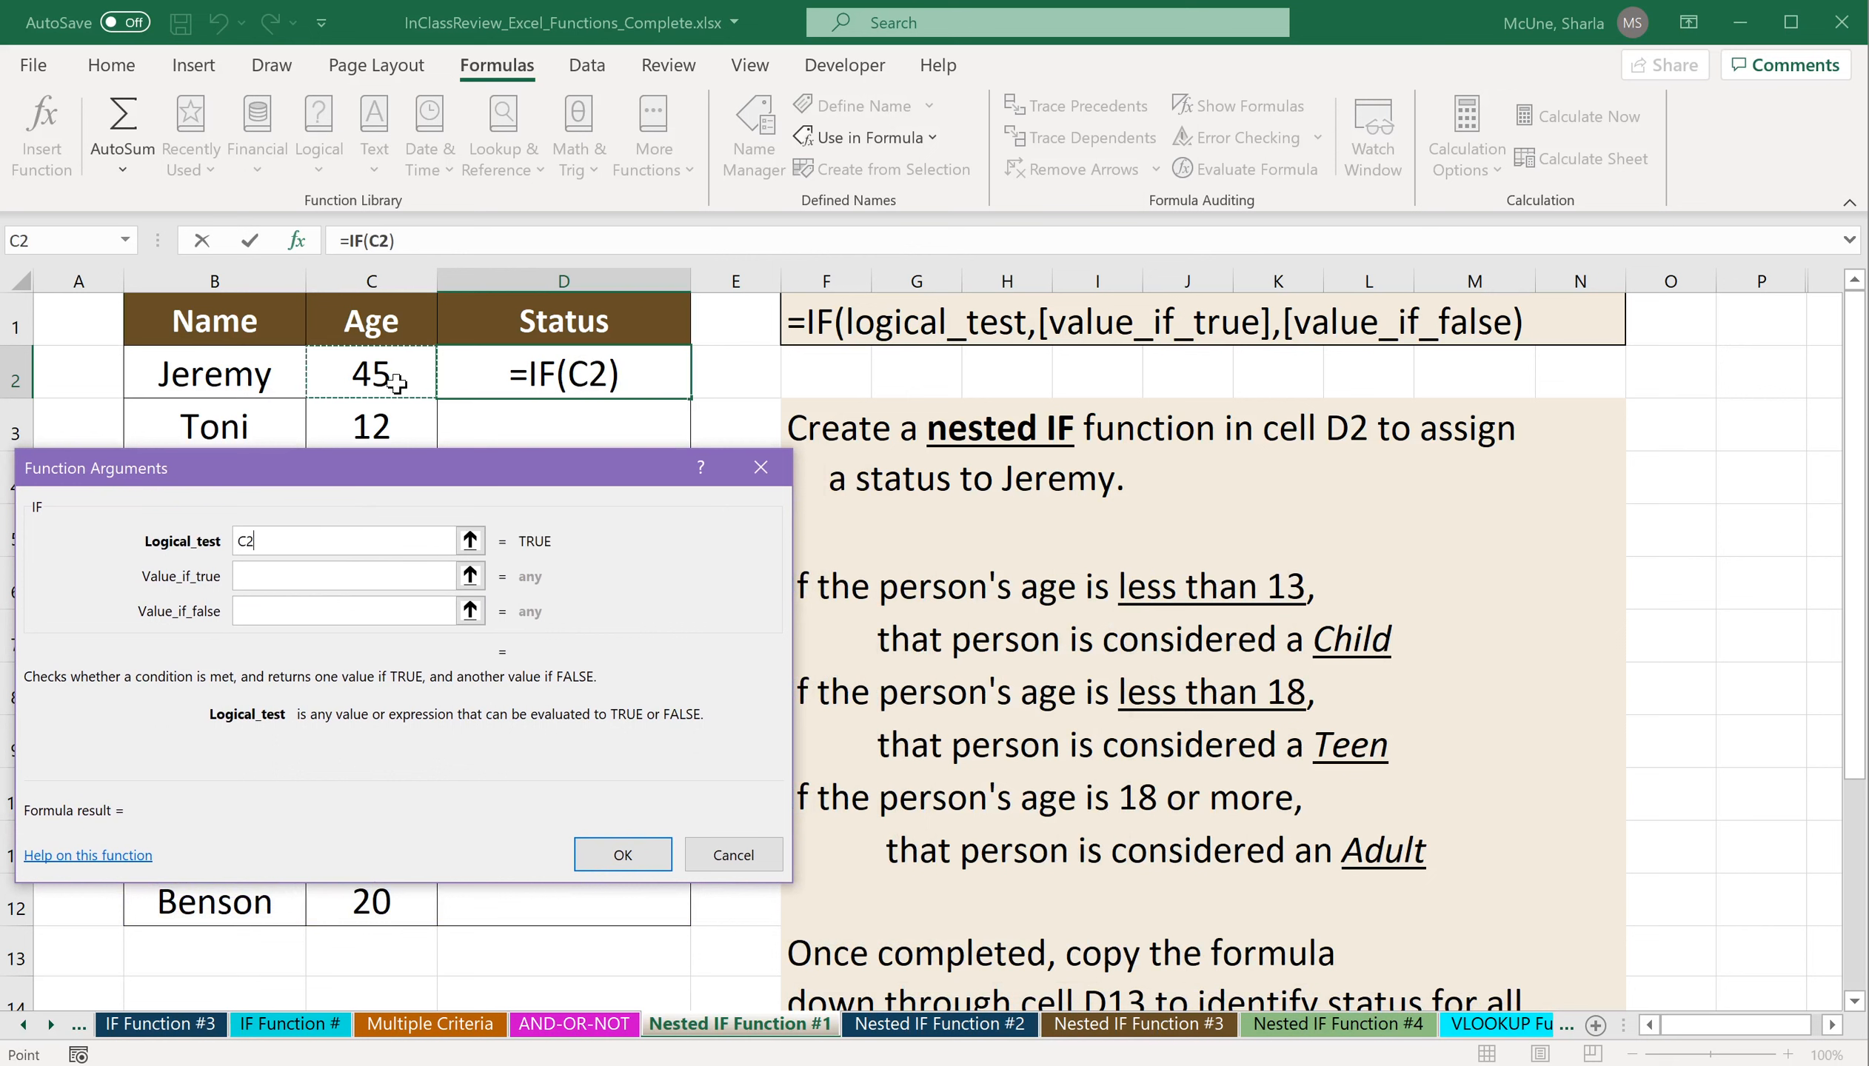
type("<")
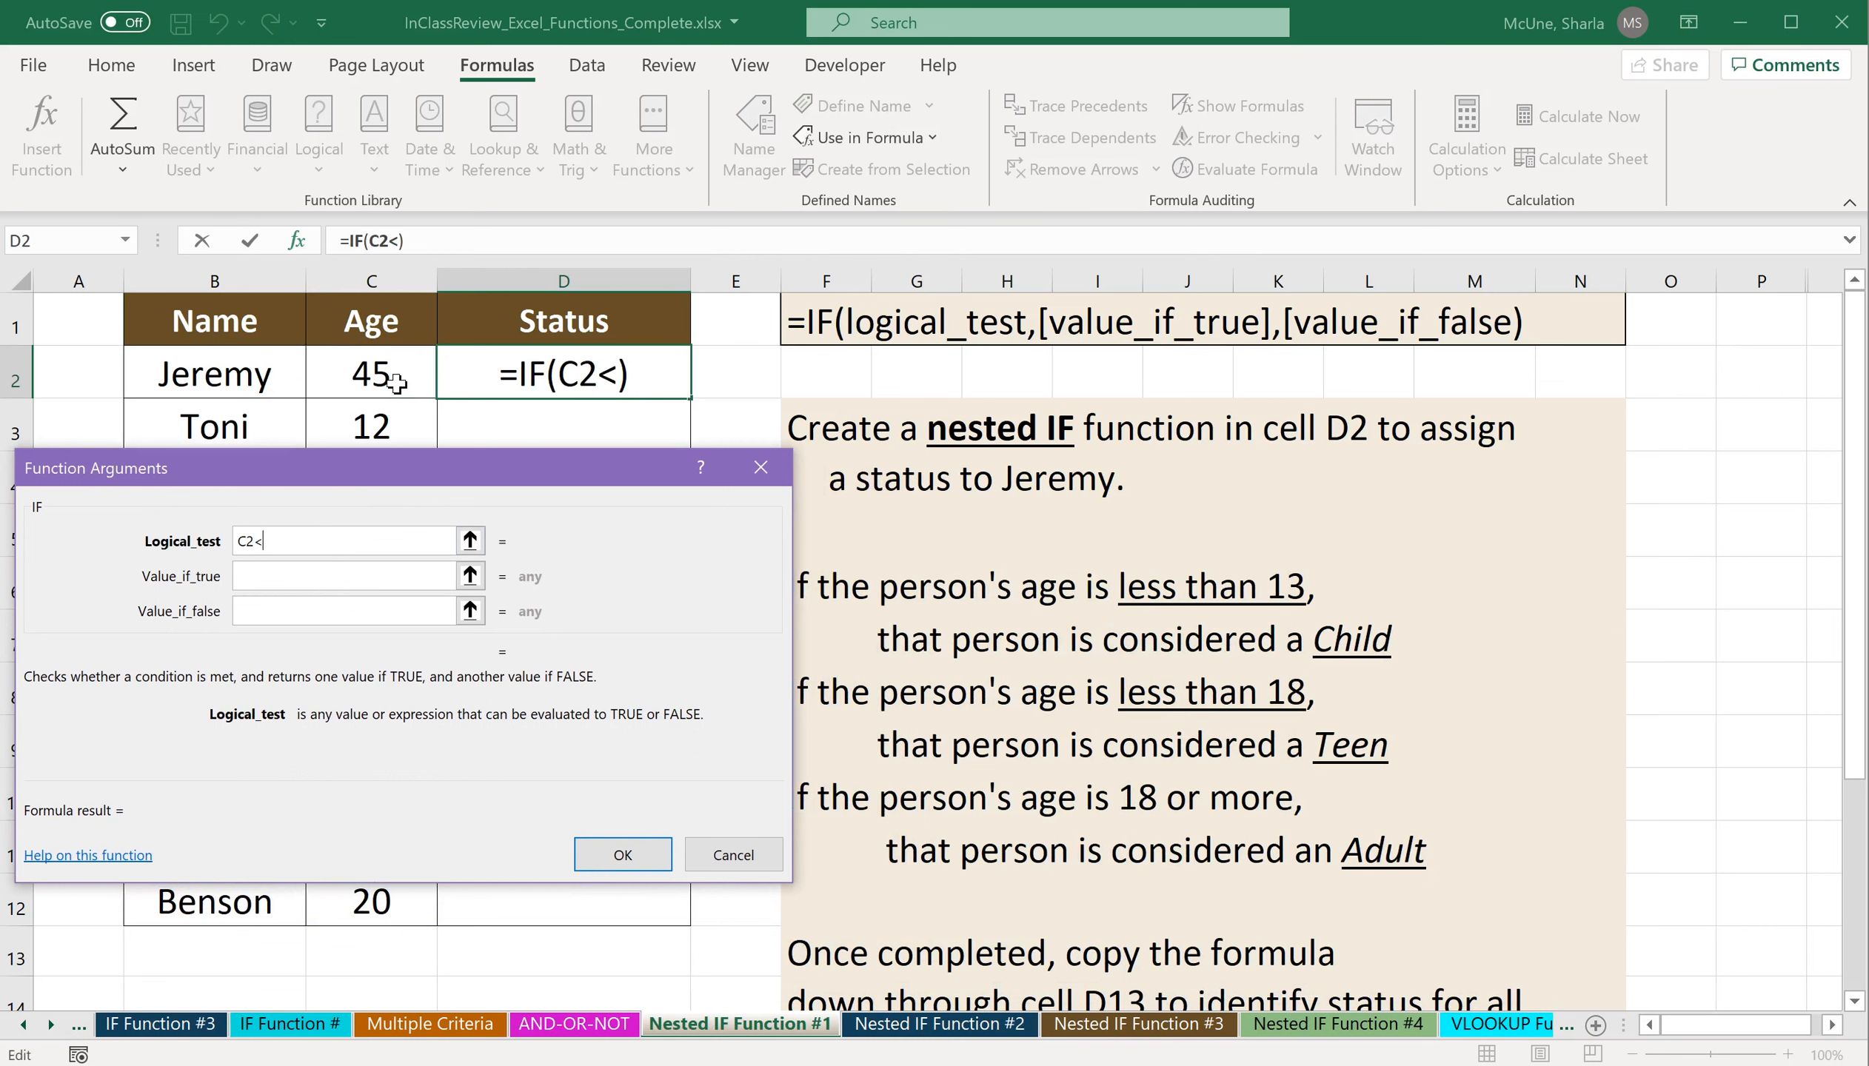
type("13")
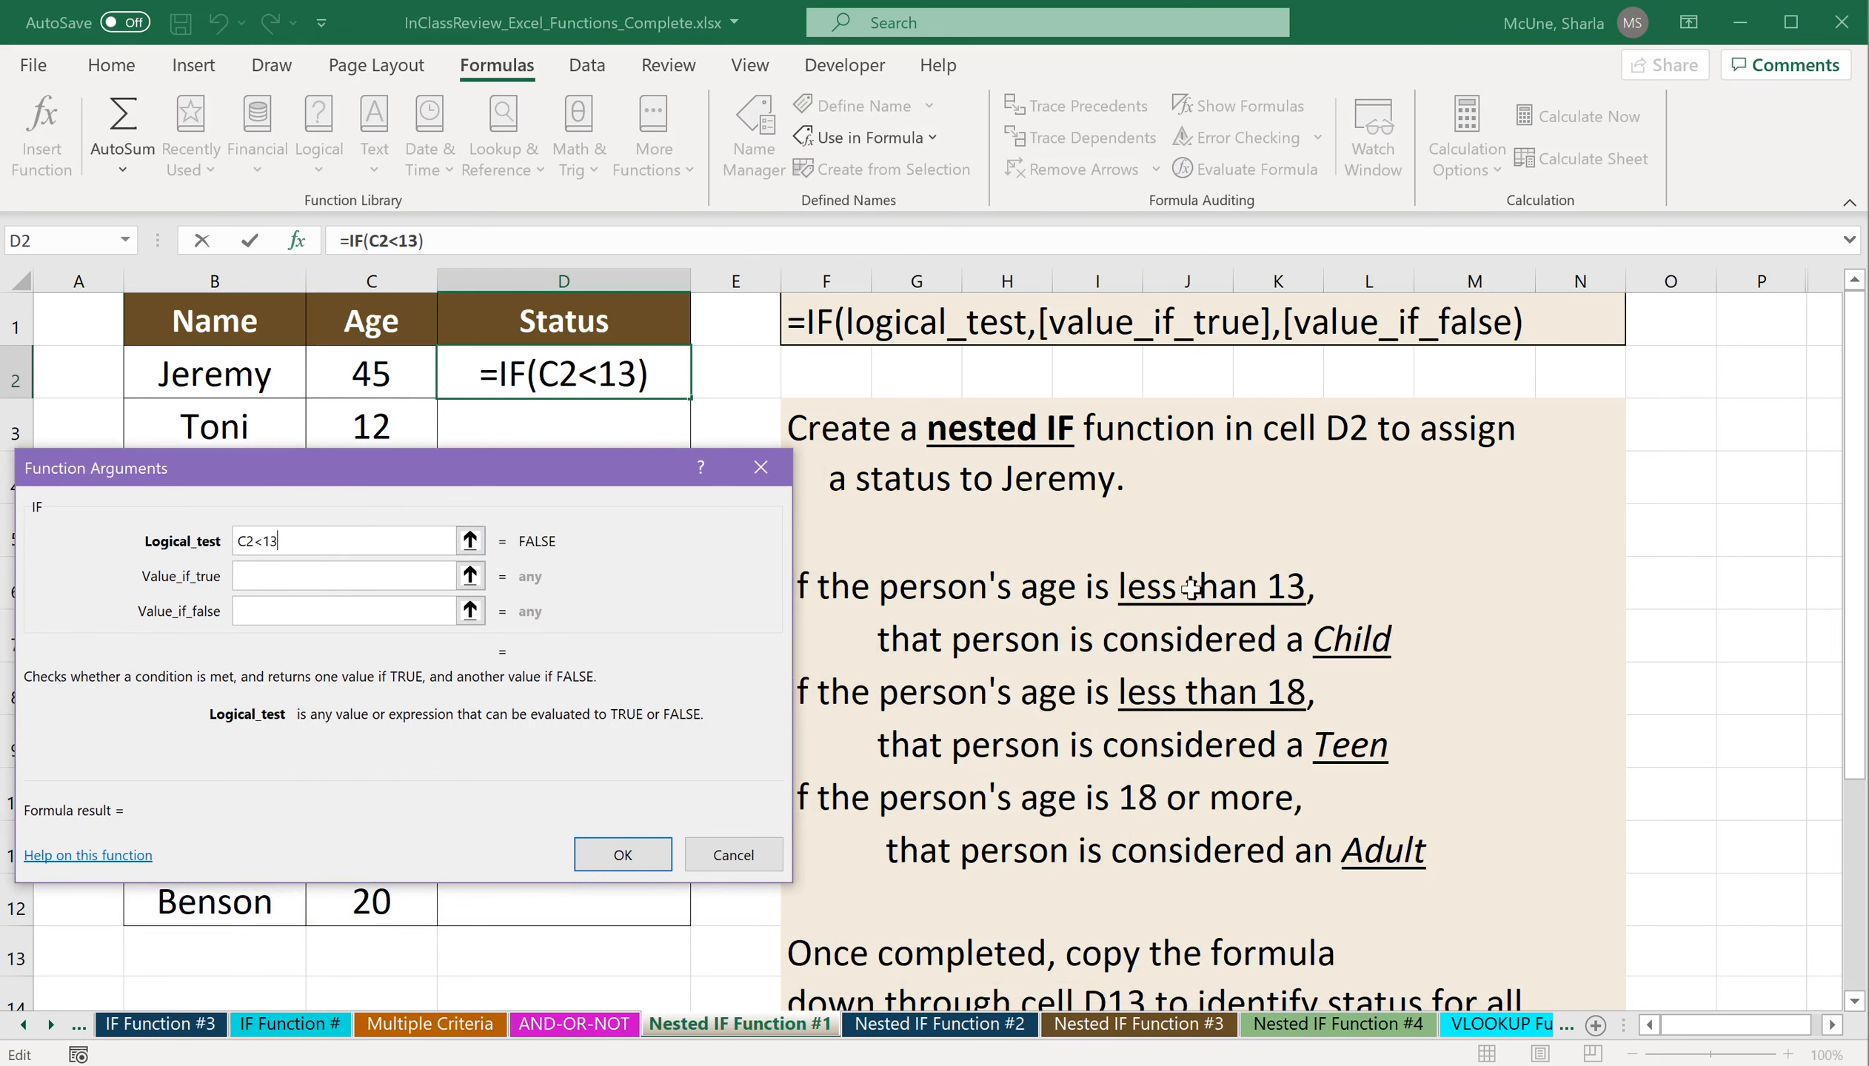
Set the IF function's value if true to "Child".
left_click(393, 576)
type("\"Child\"")
Nest a second IF() as the value if false and bring up the inner function's arguments.
left_click(364, 619)
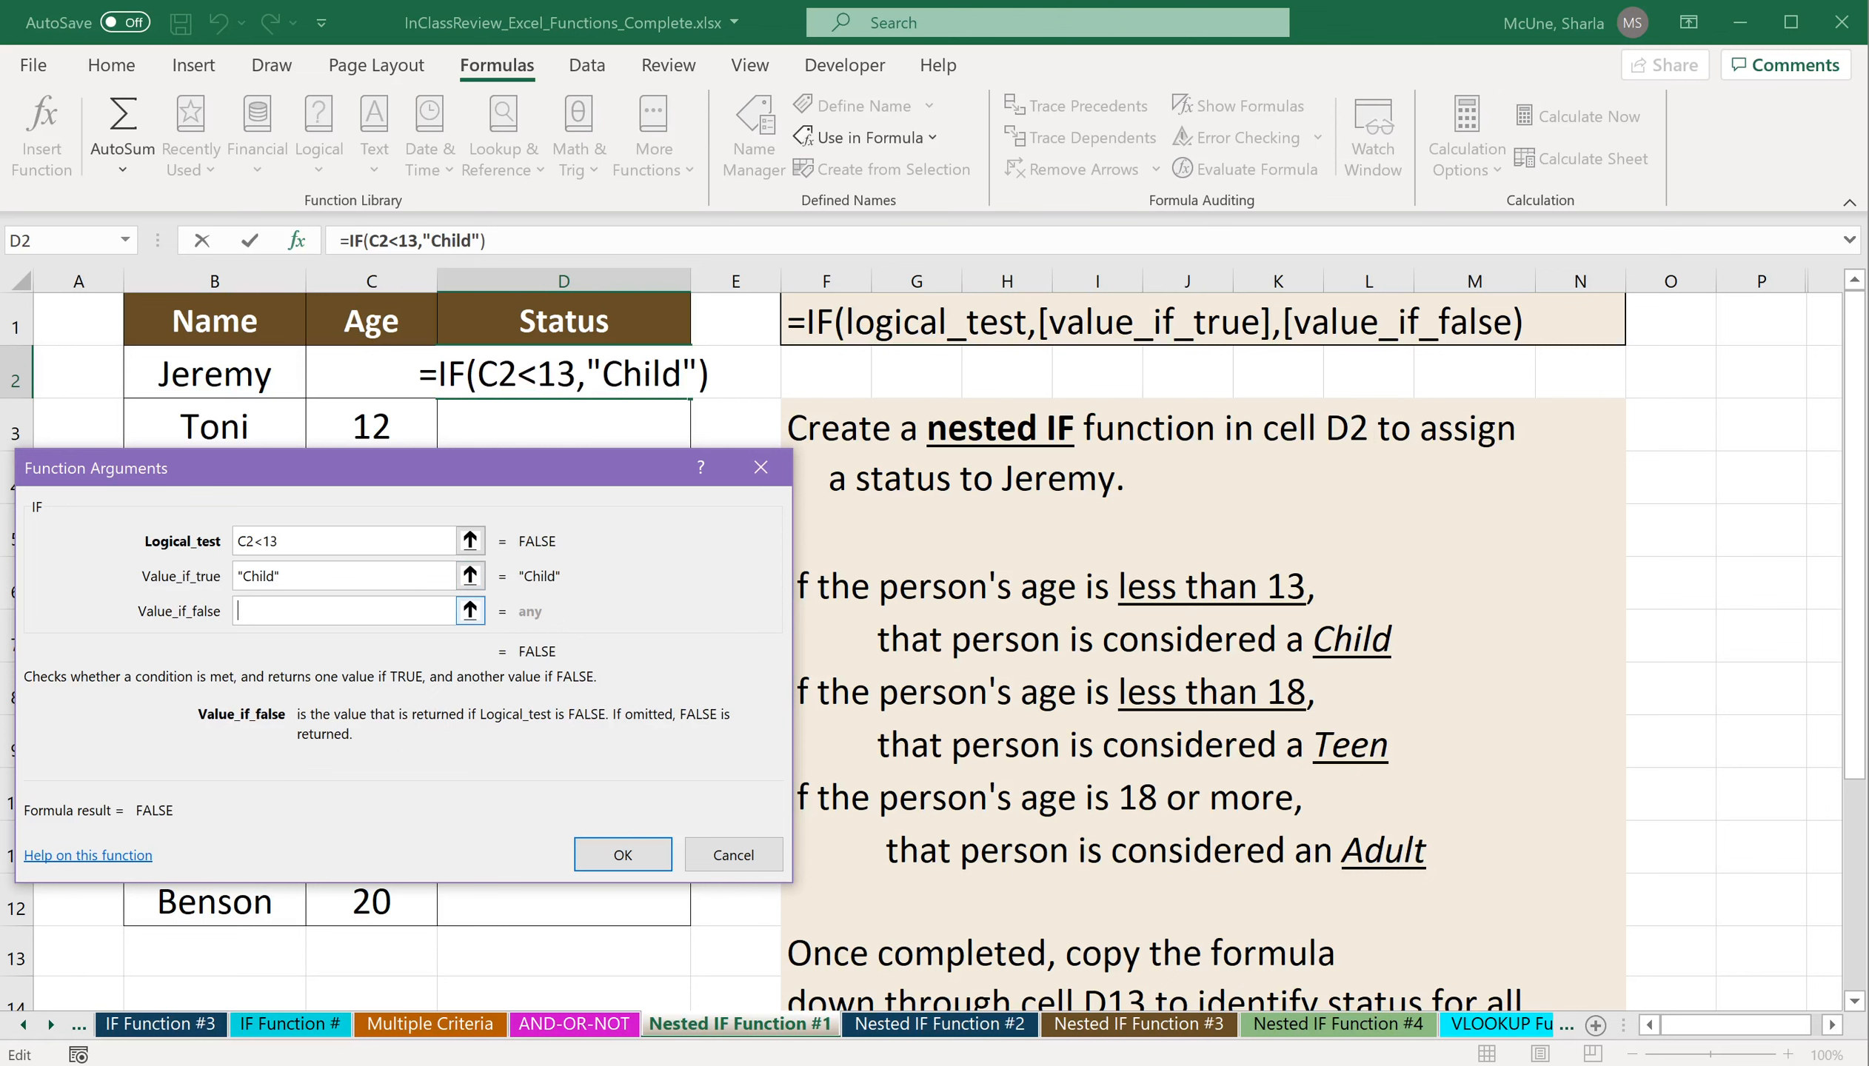
type("IF()")
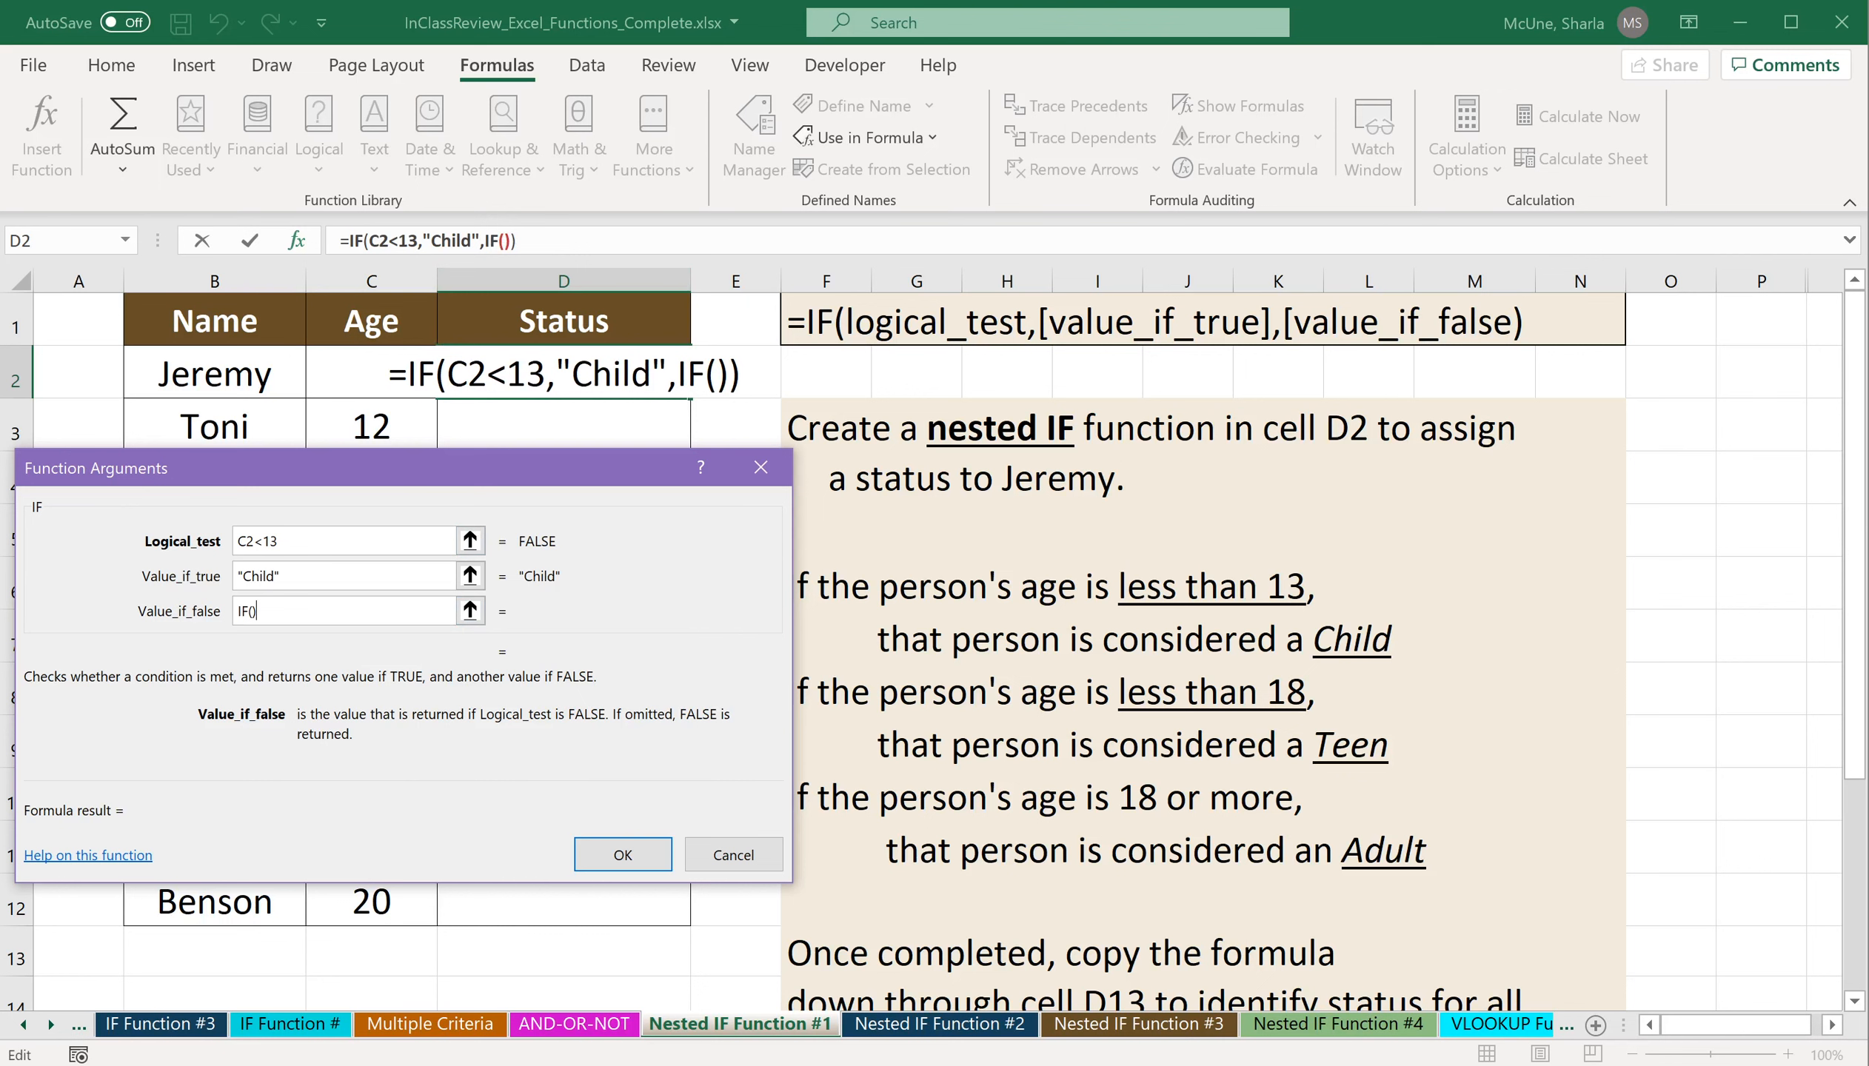
left_click(504, 241)
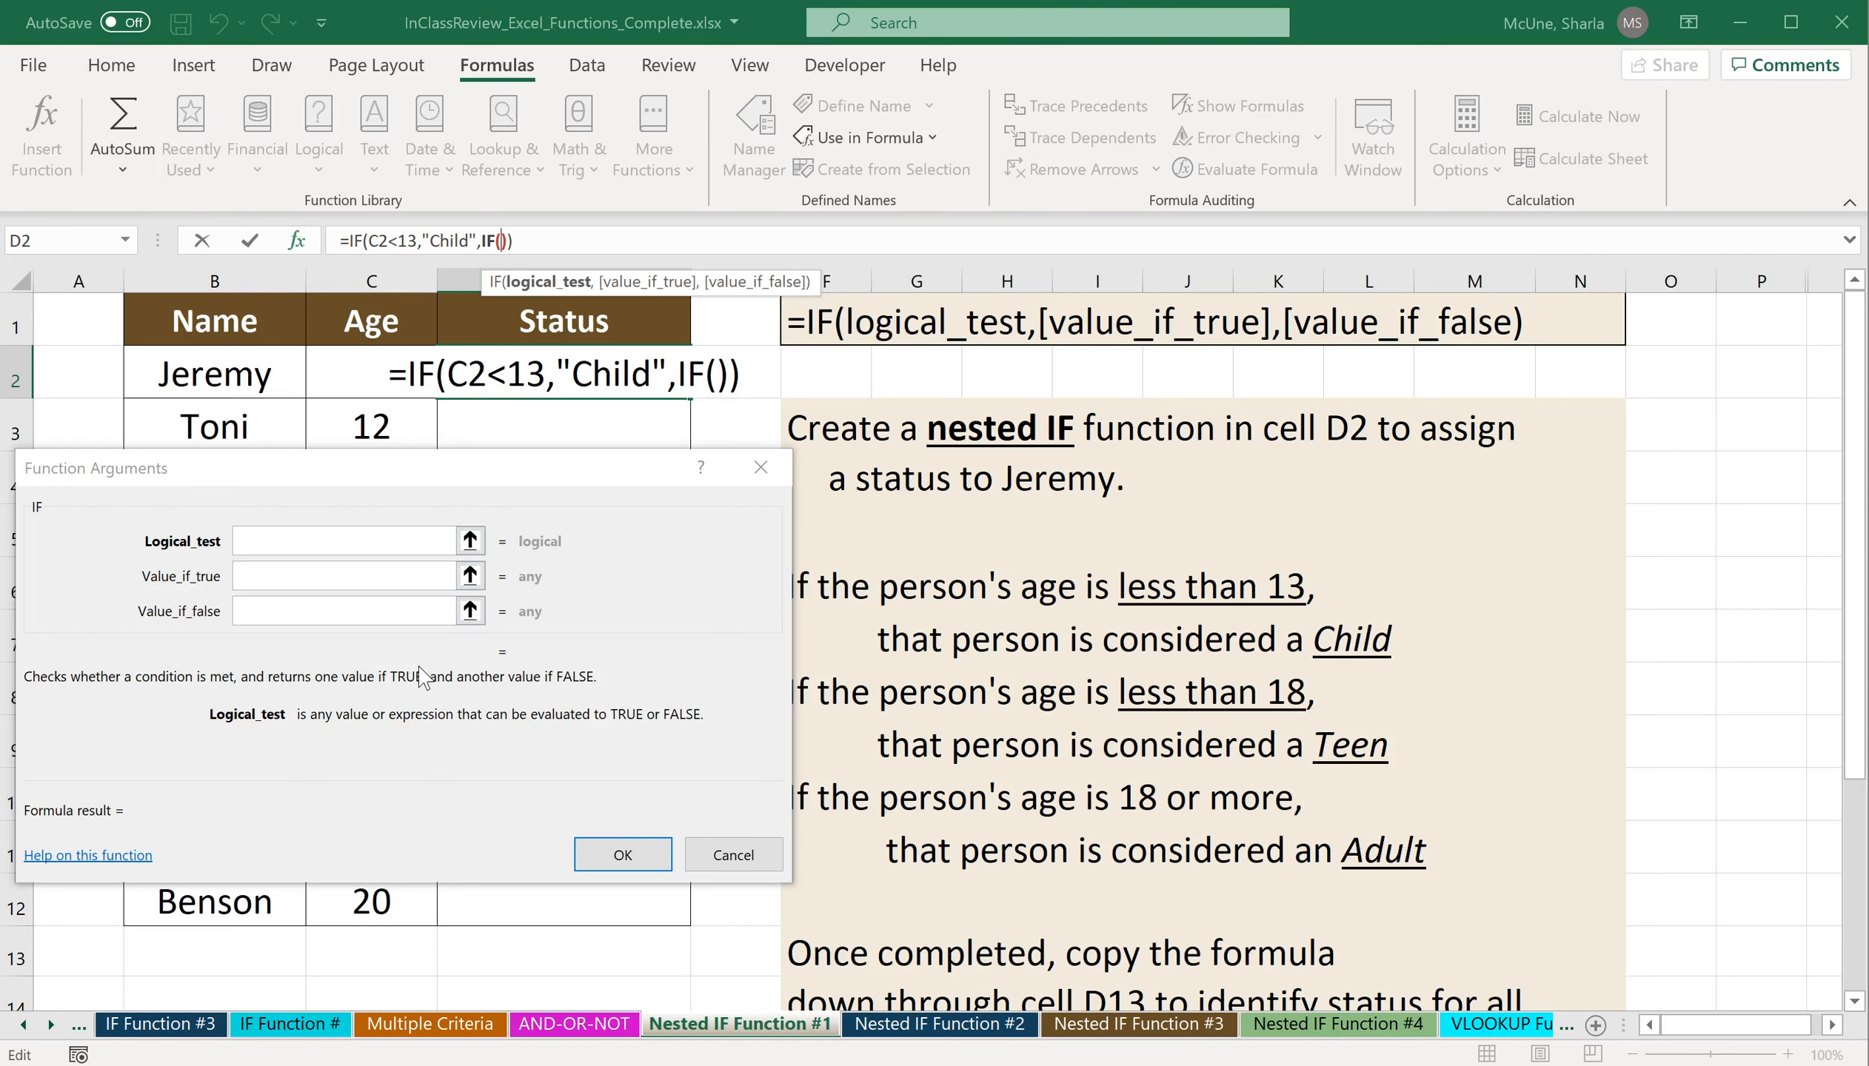
Give the nested IF the logical test C2<18 and the value if true "Teen".
left_click(370, 542)
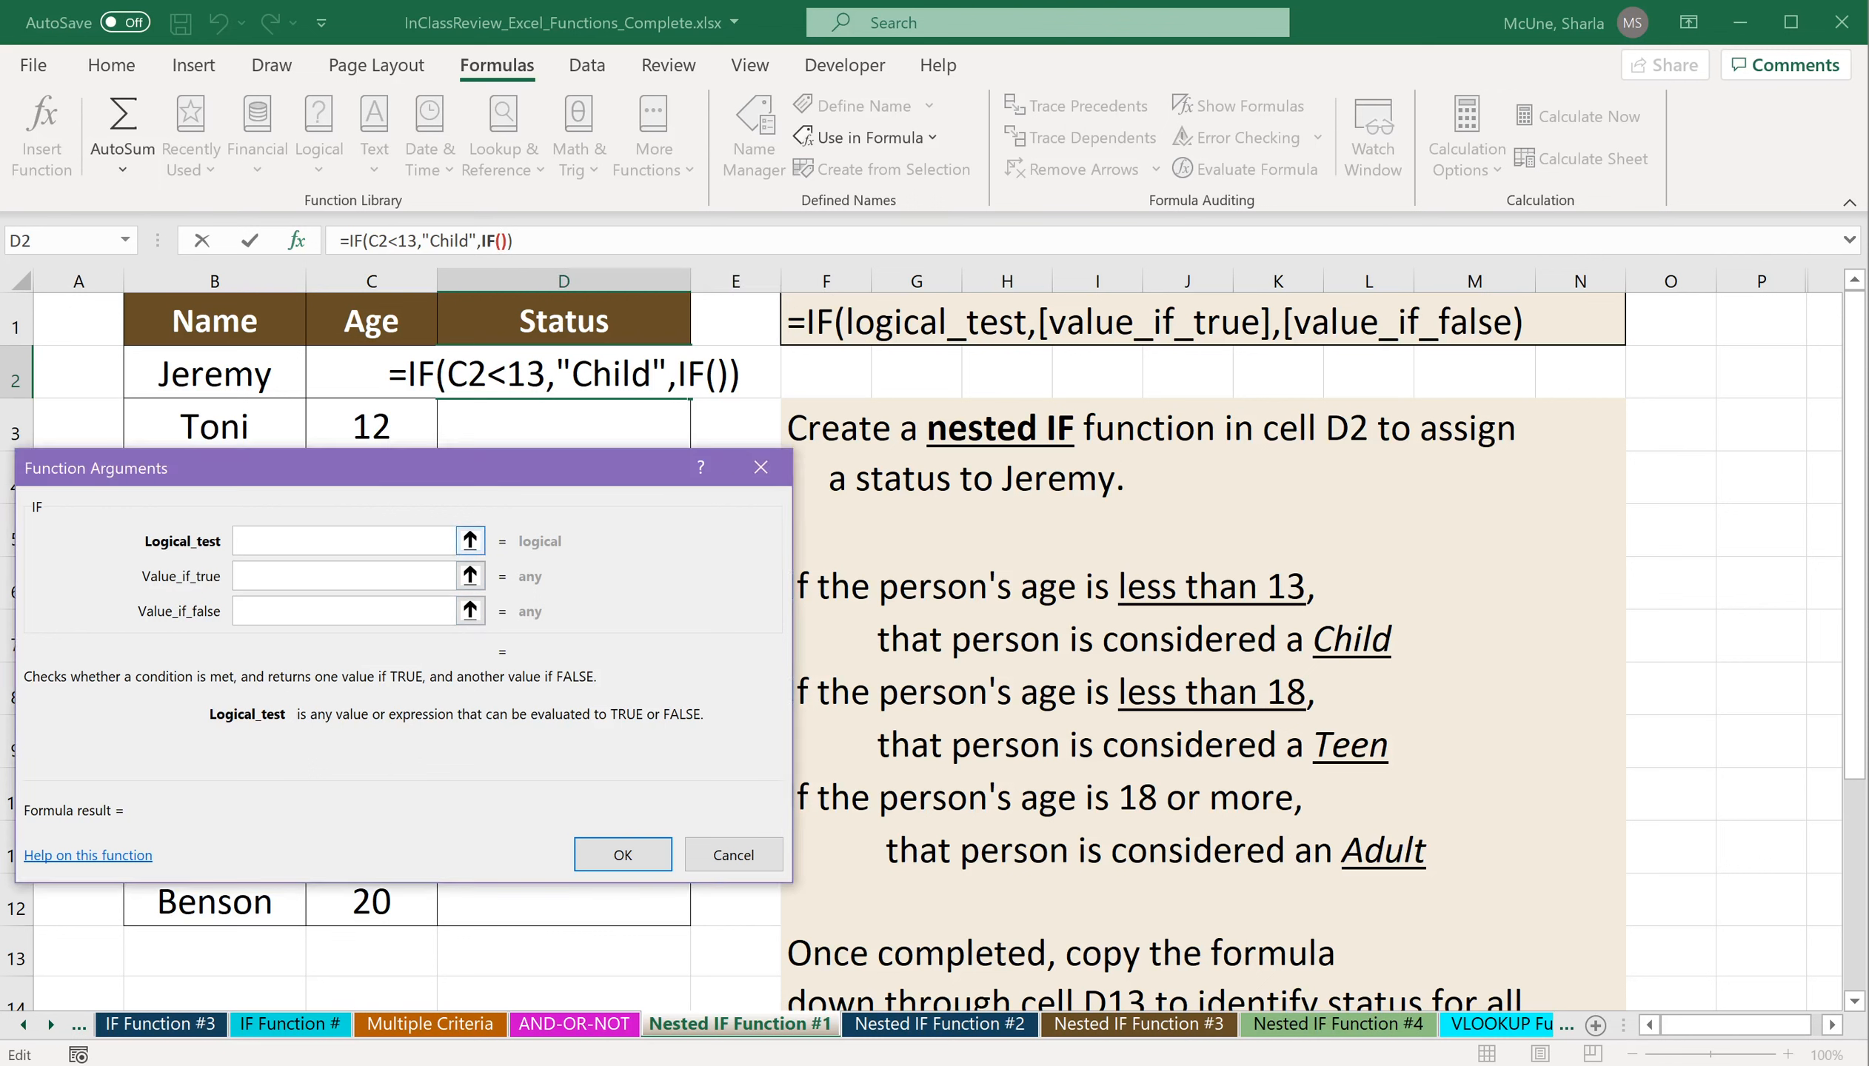
left_click(367, 371)
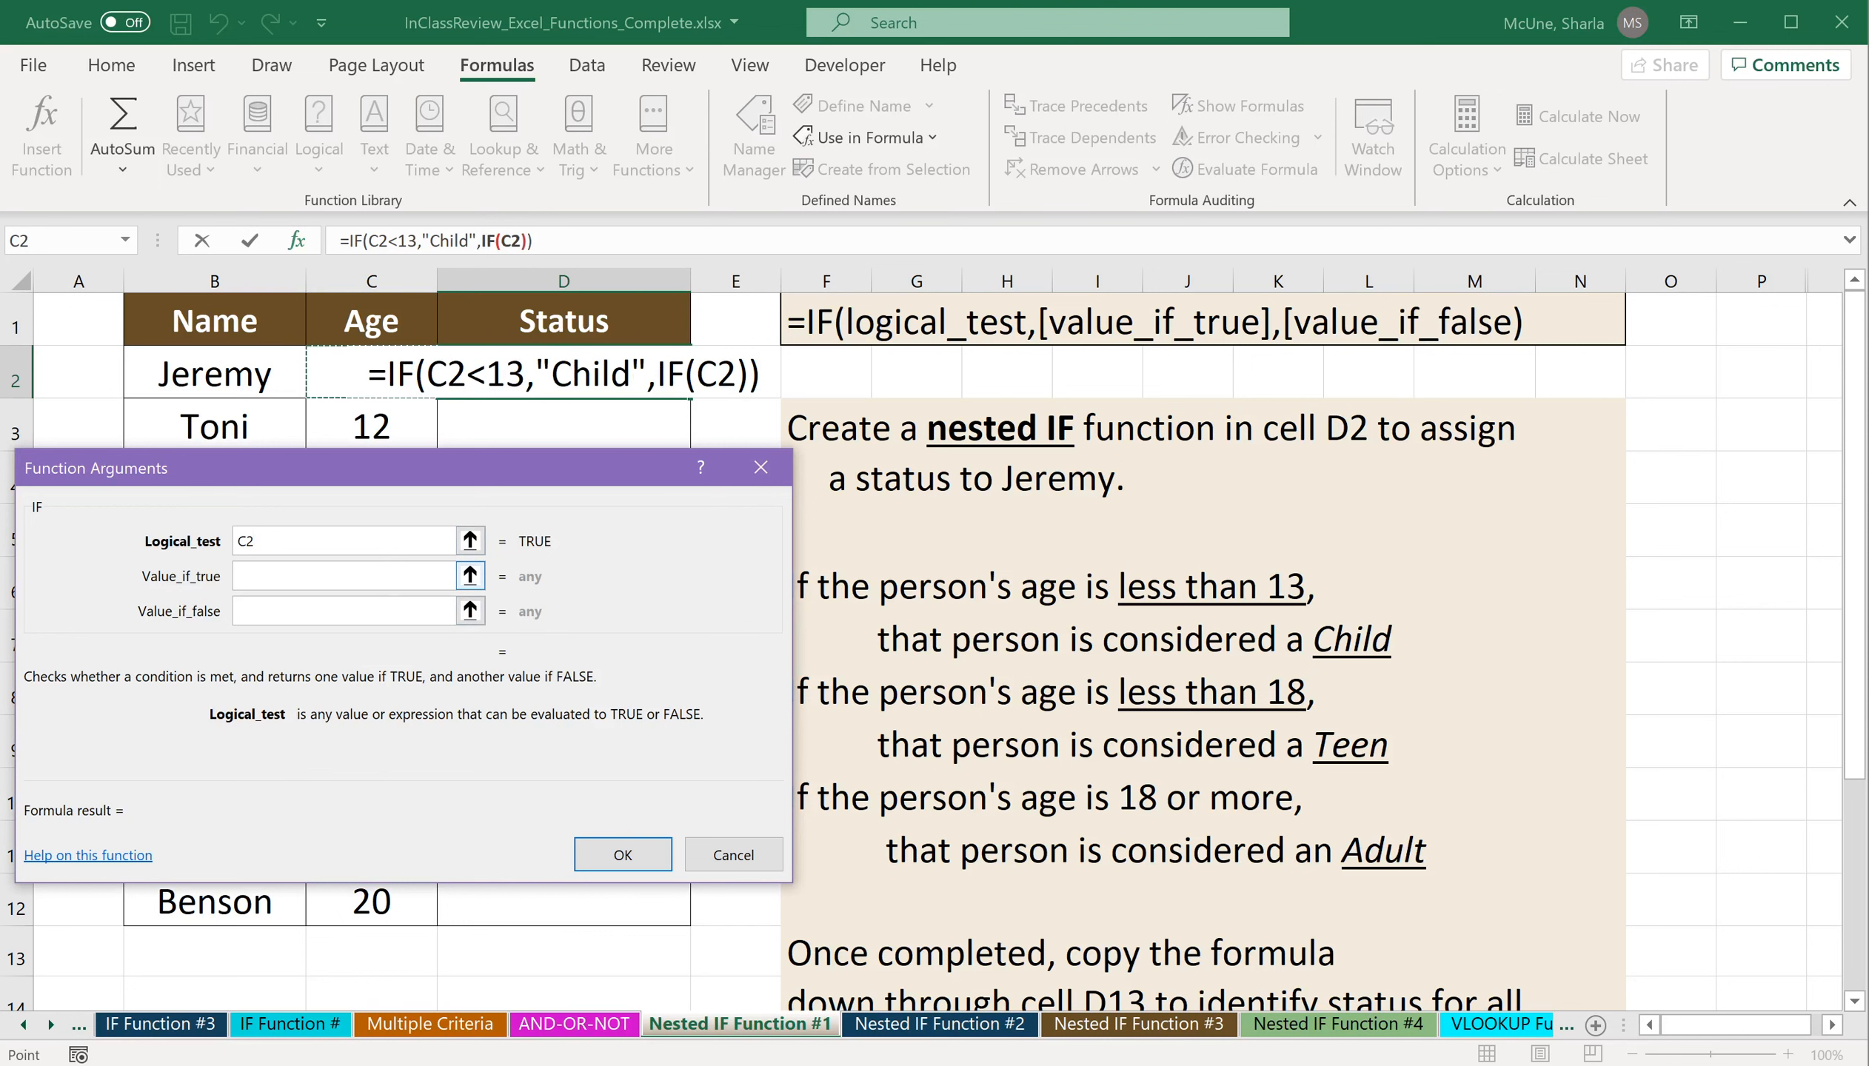
type("<18")
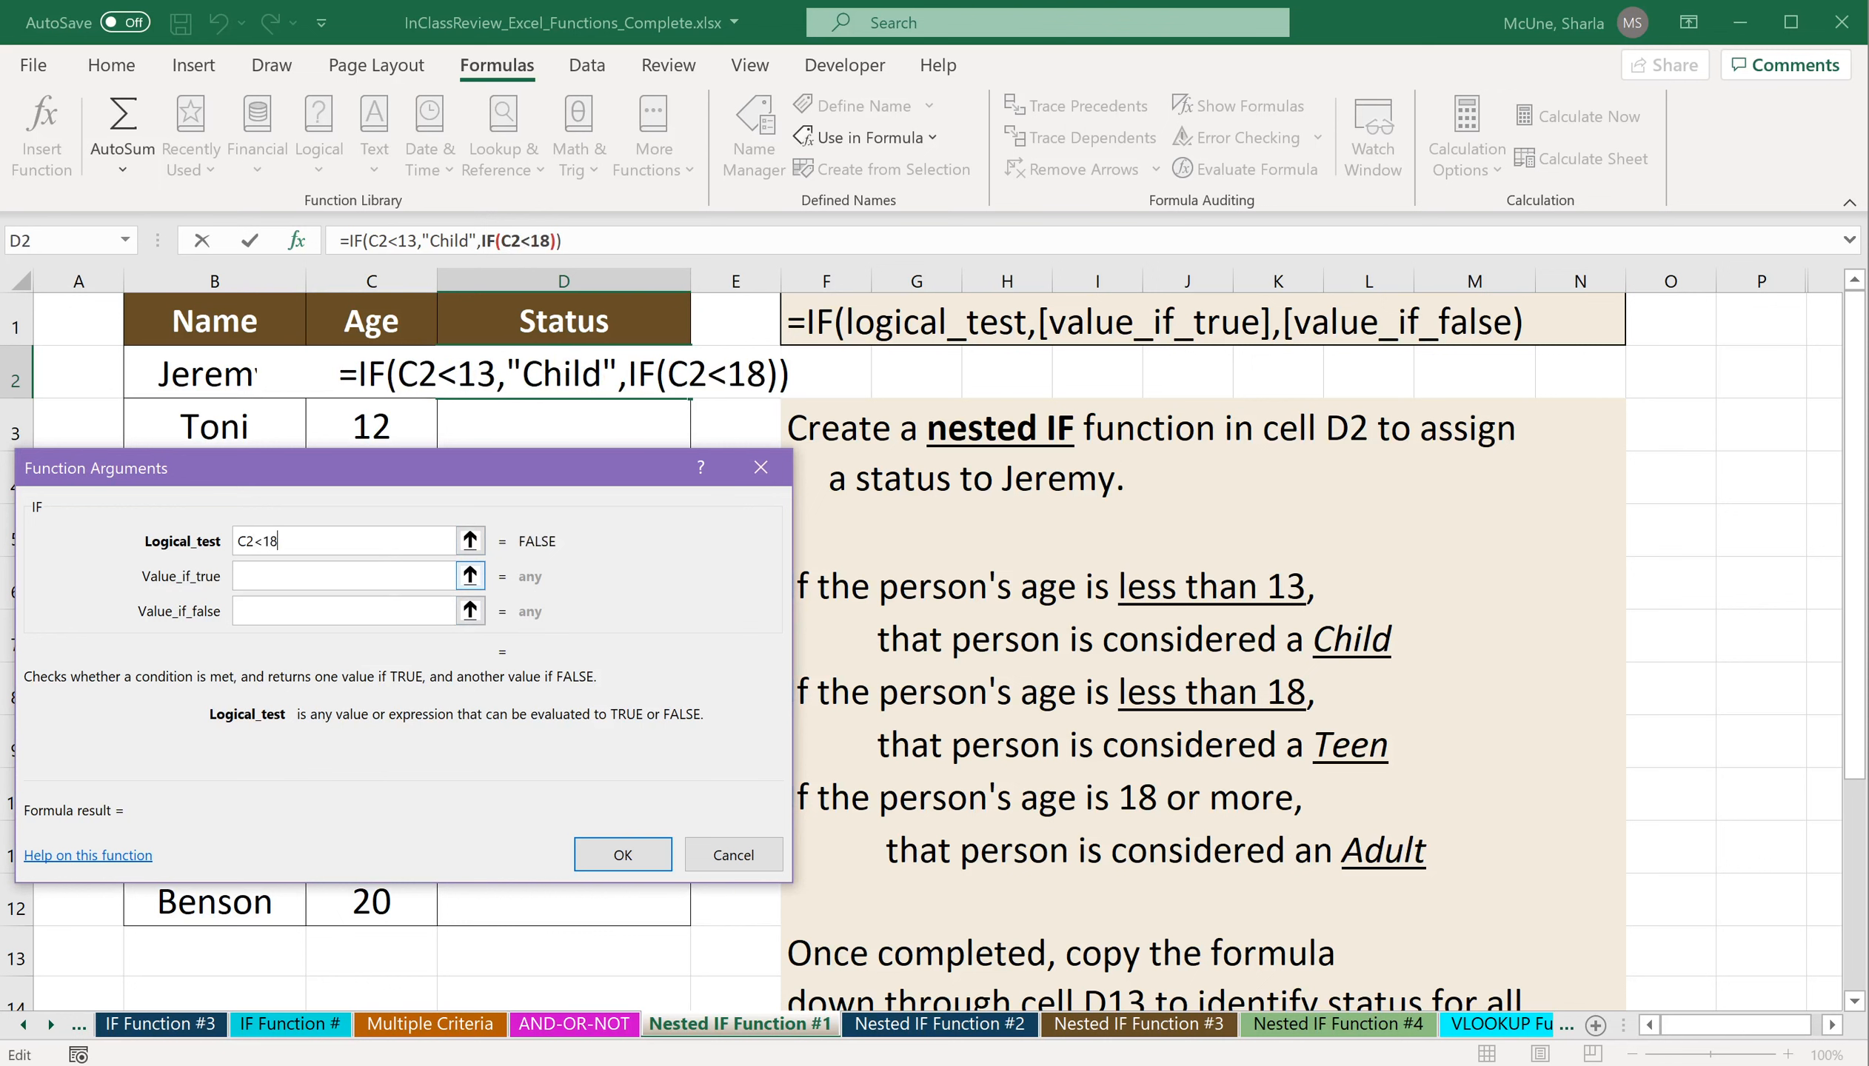
key("Tab")
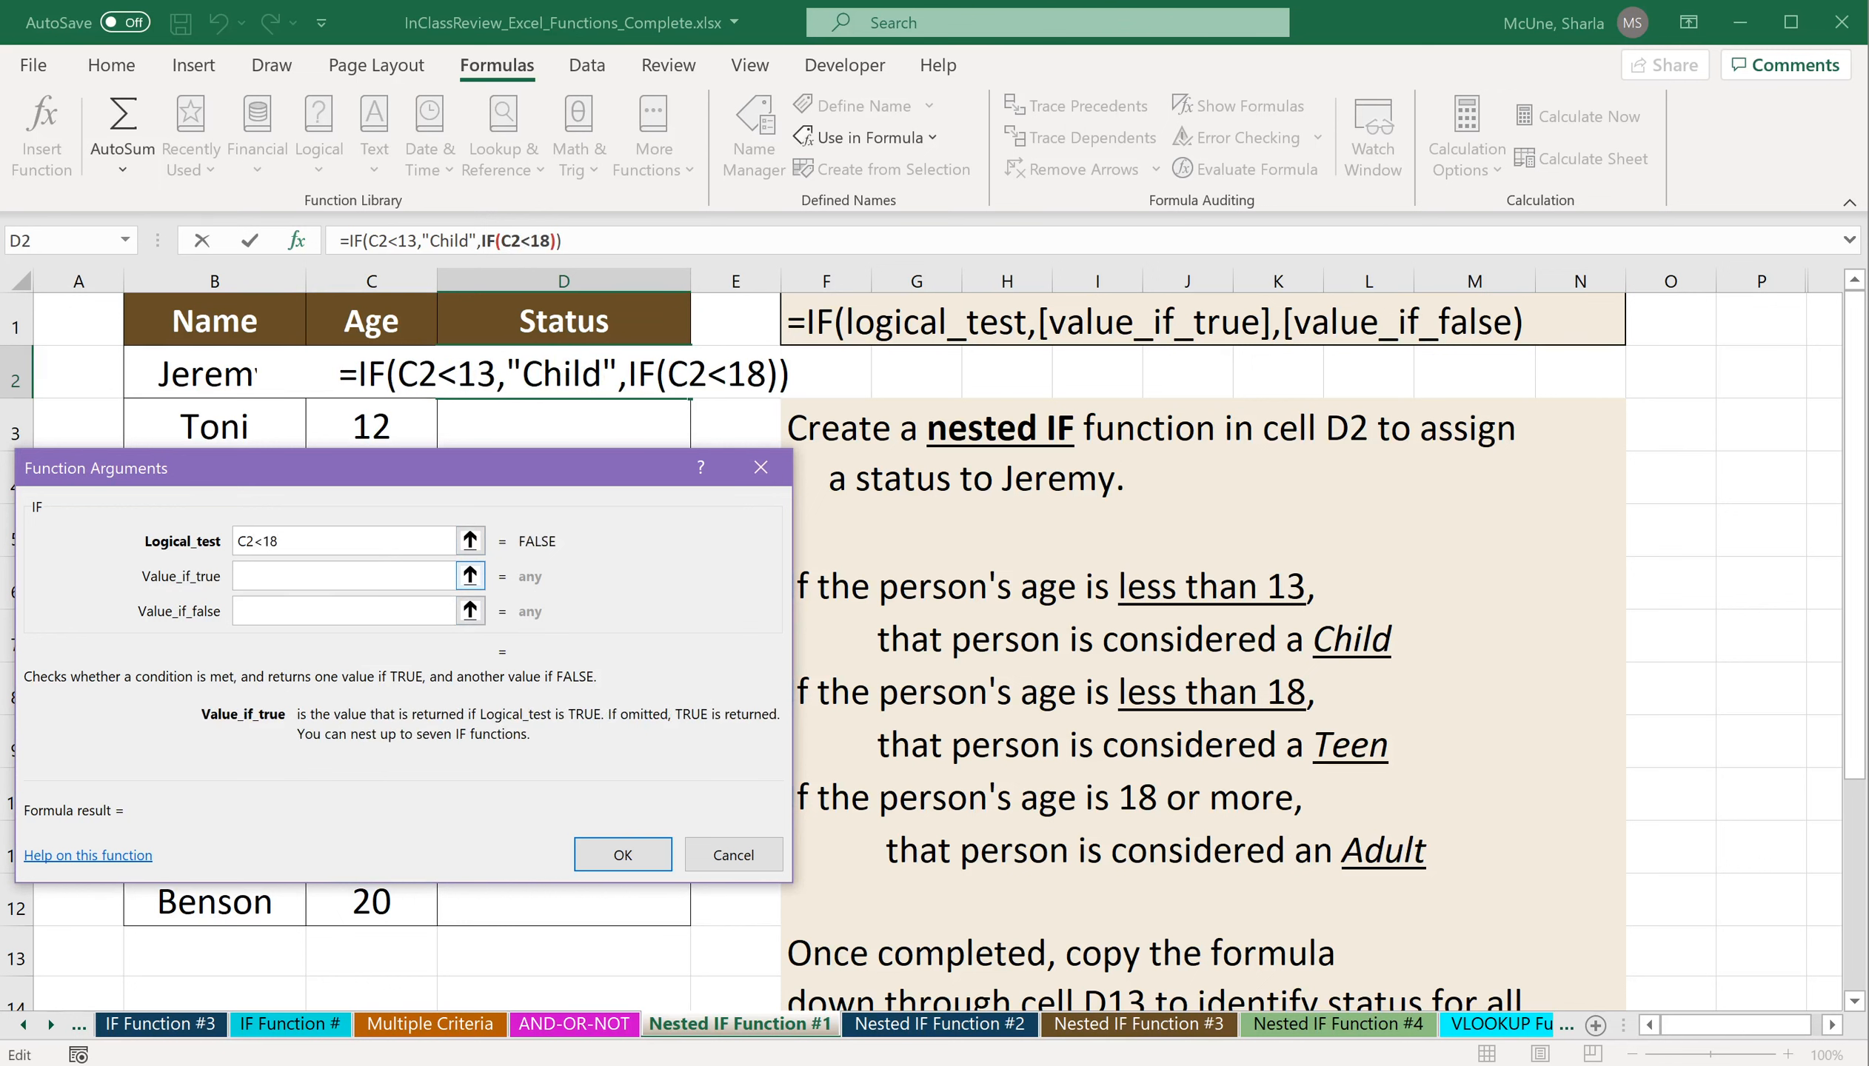
type("\"Teen\"")
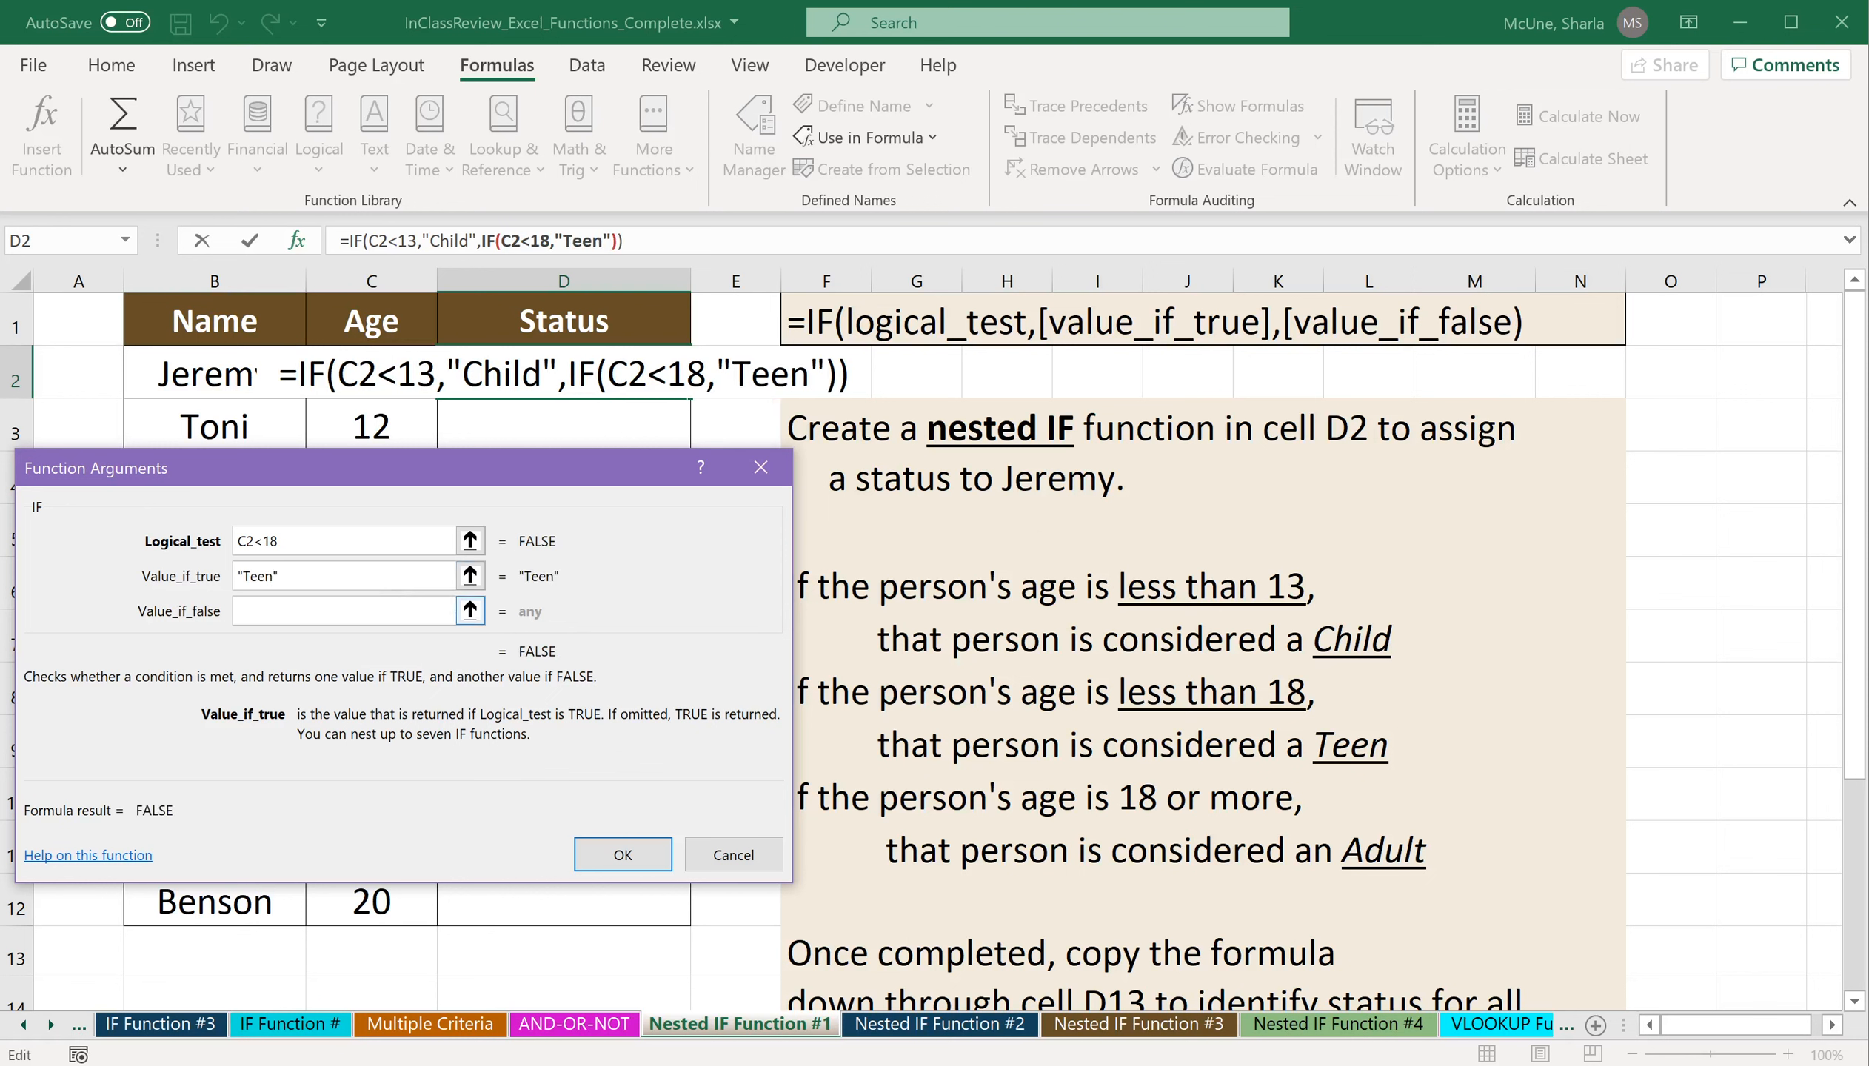
Set the nested IF's value if false to "Adult" and complete the formula in D2.
left_click(360, 613)
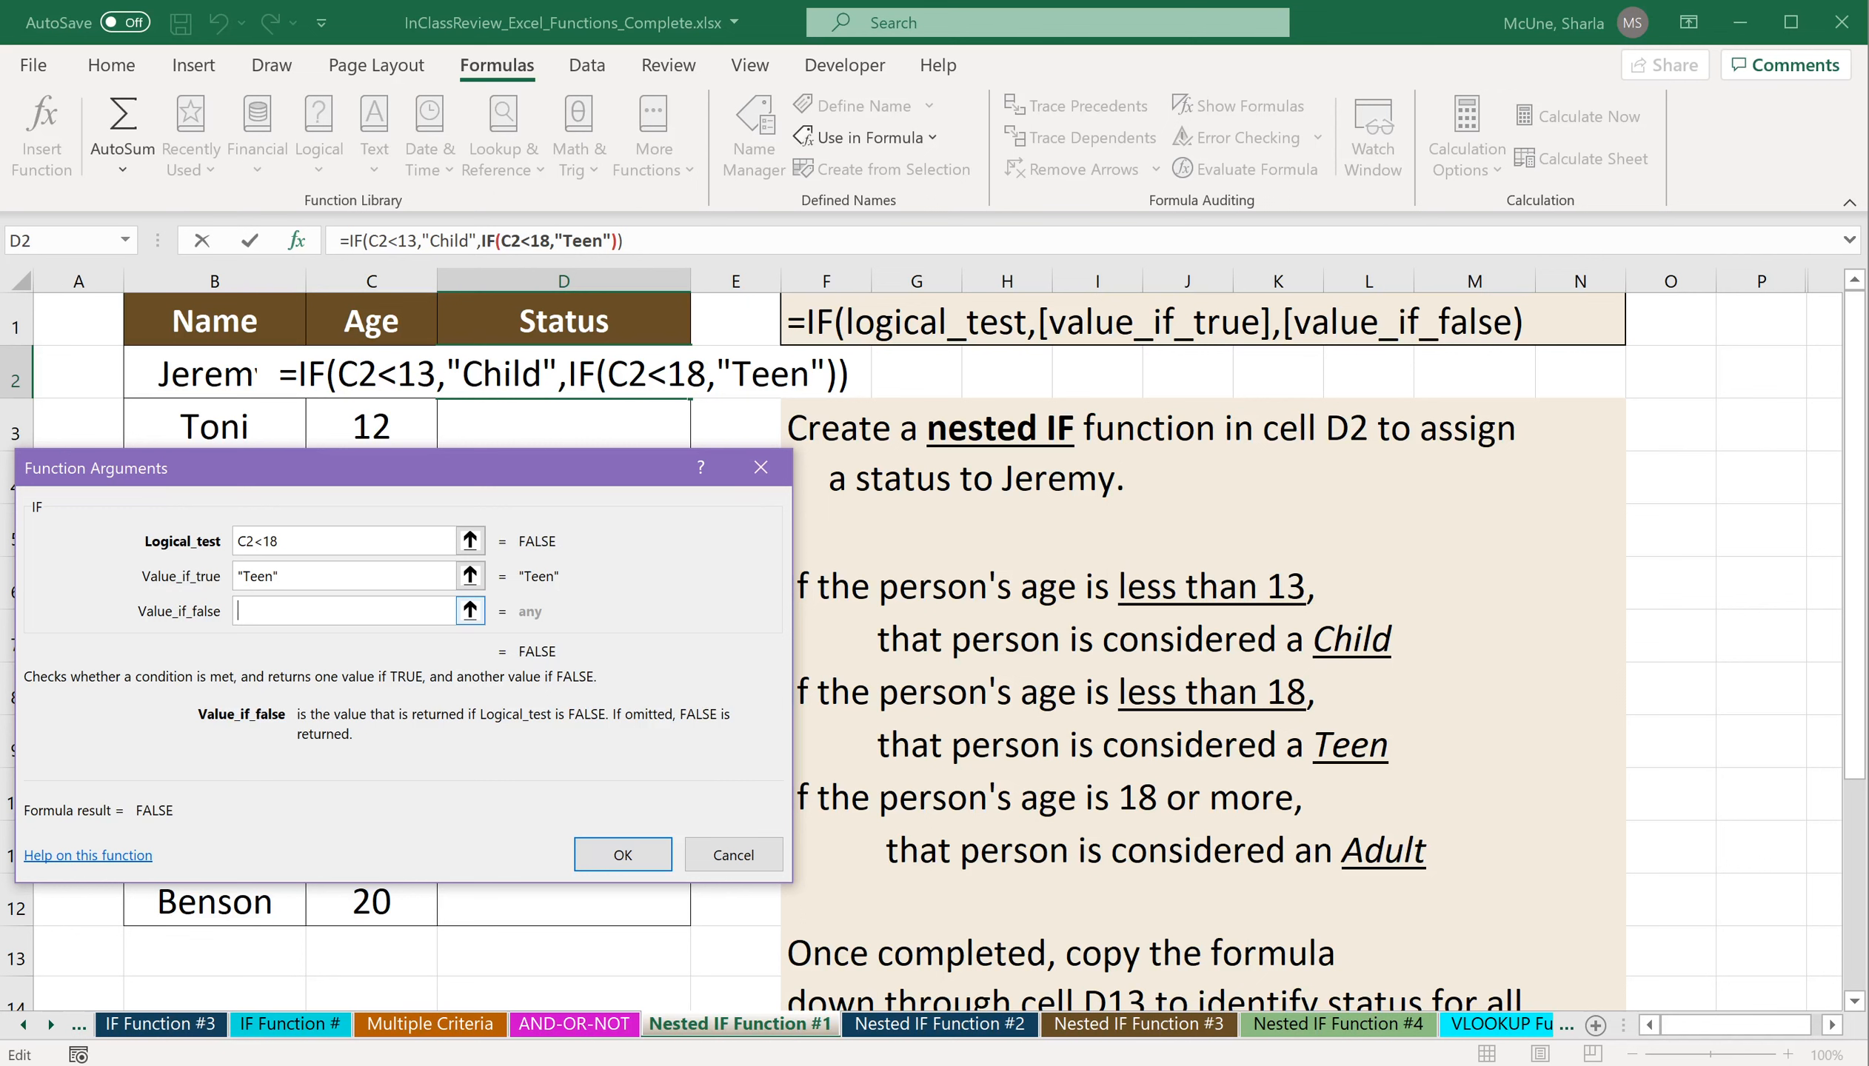
type("\"")
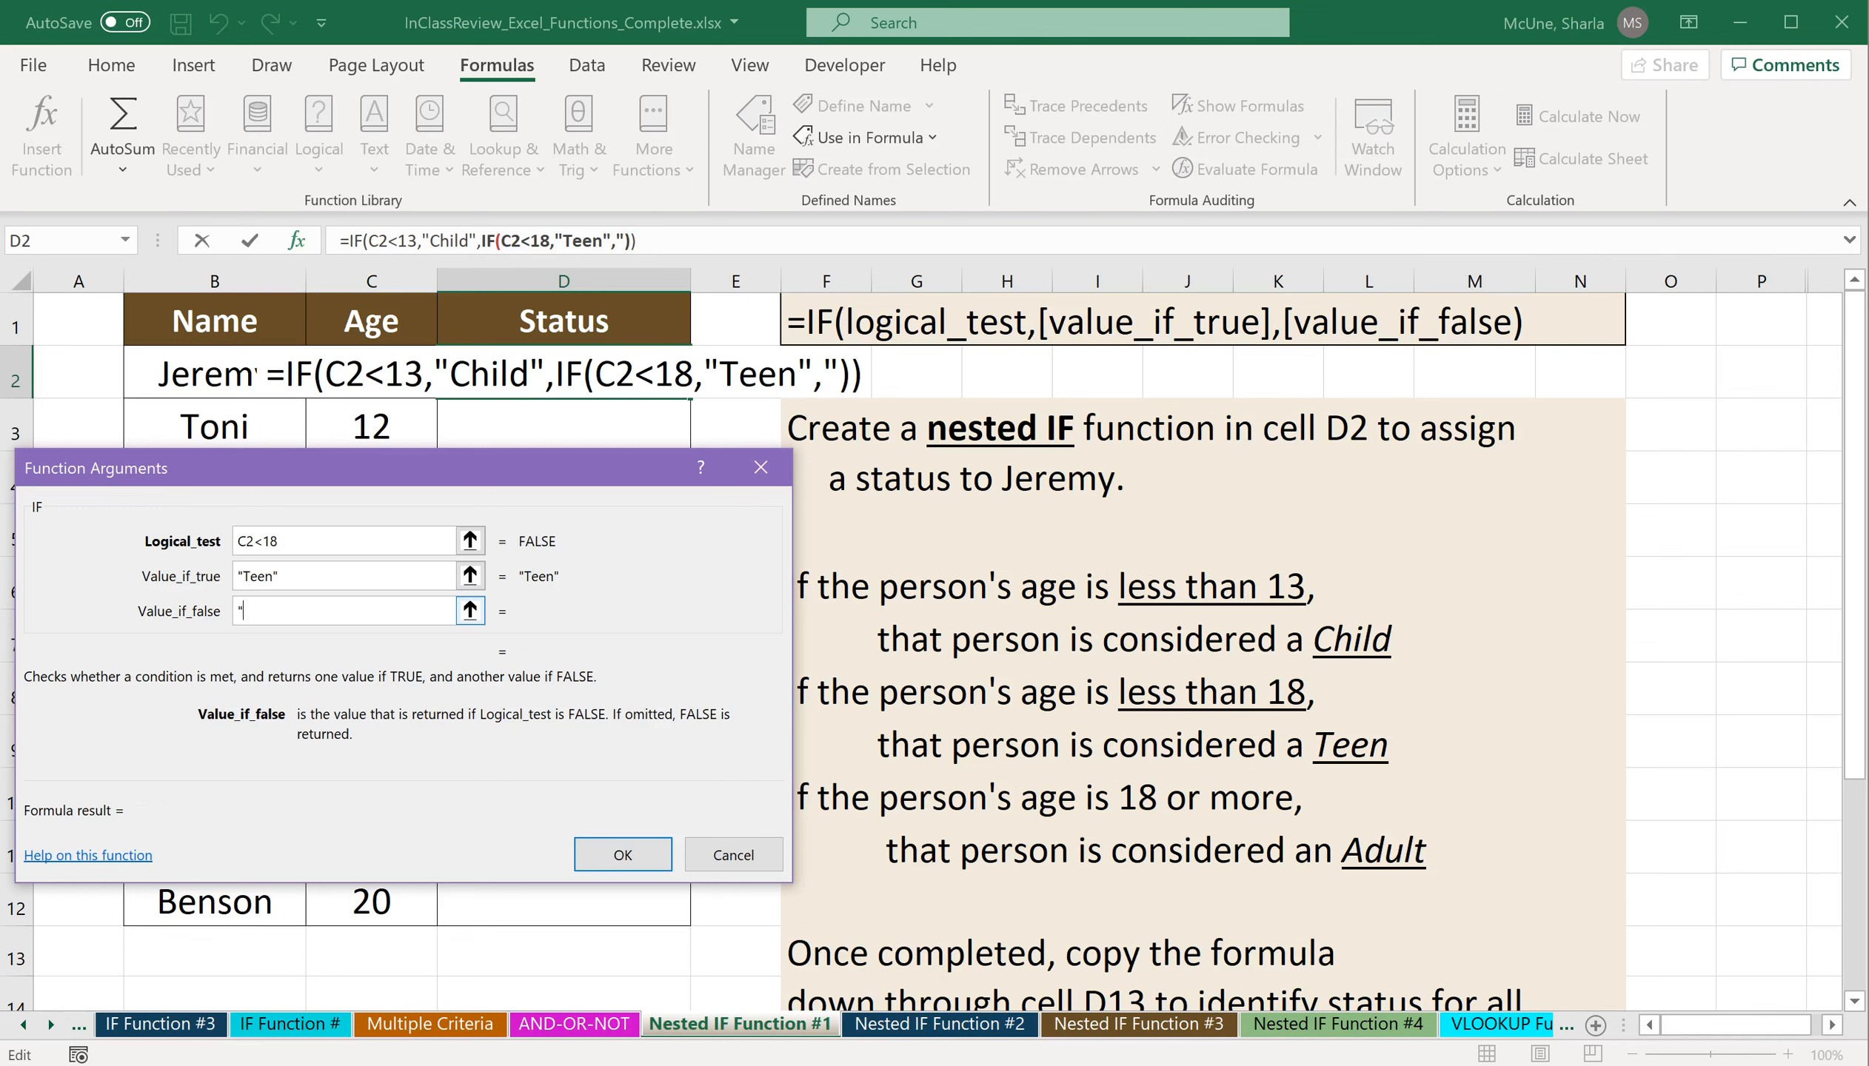
type("Adult\"")
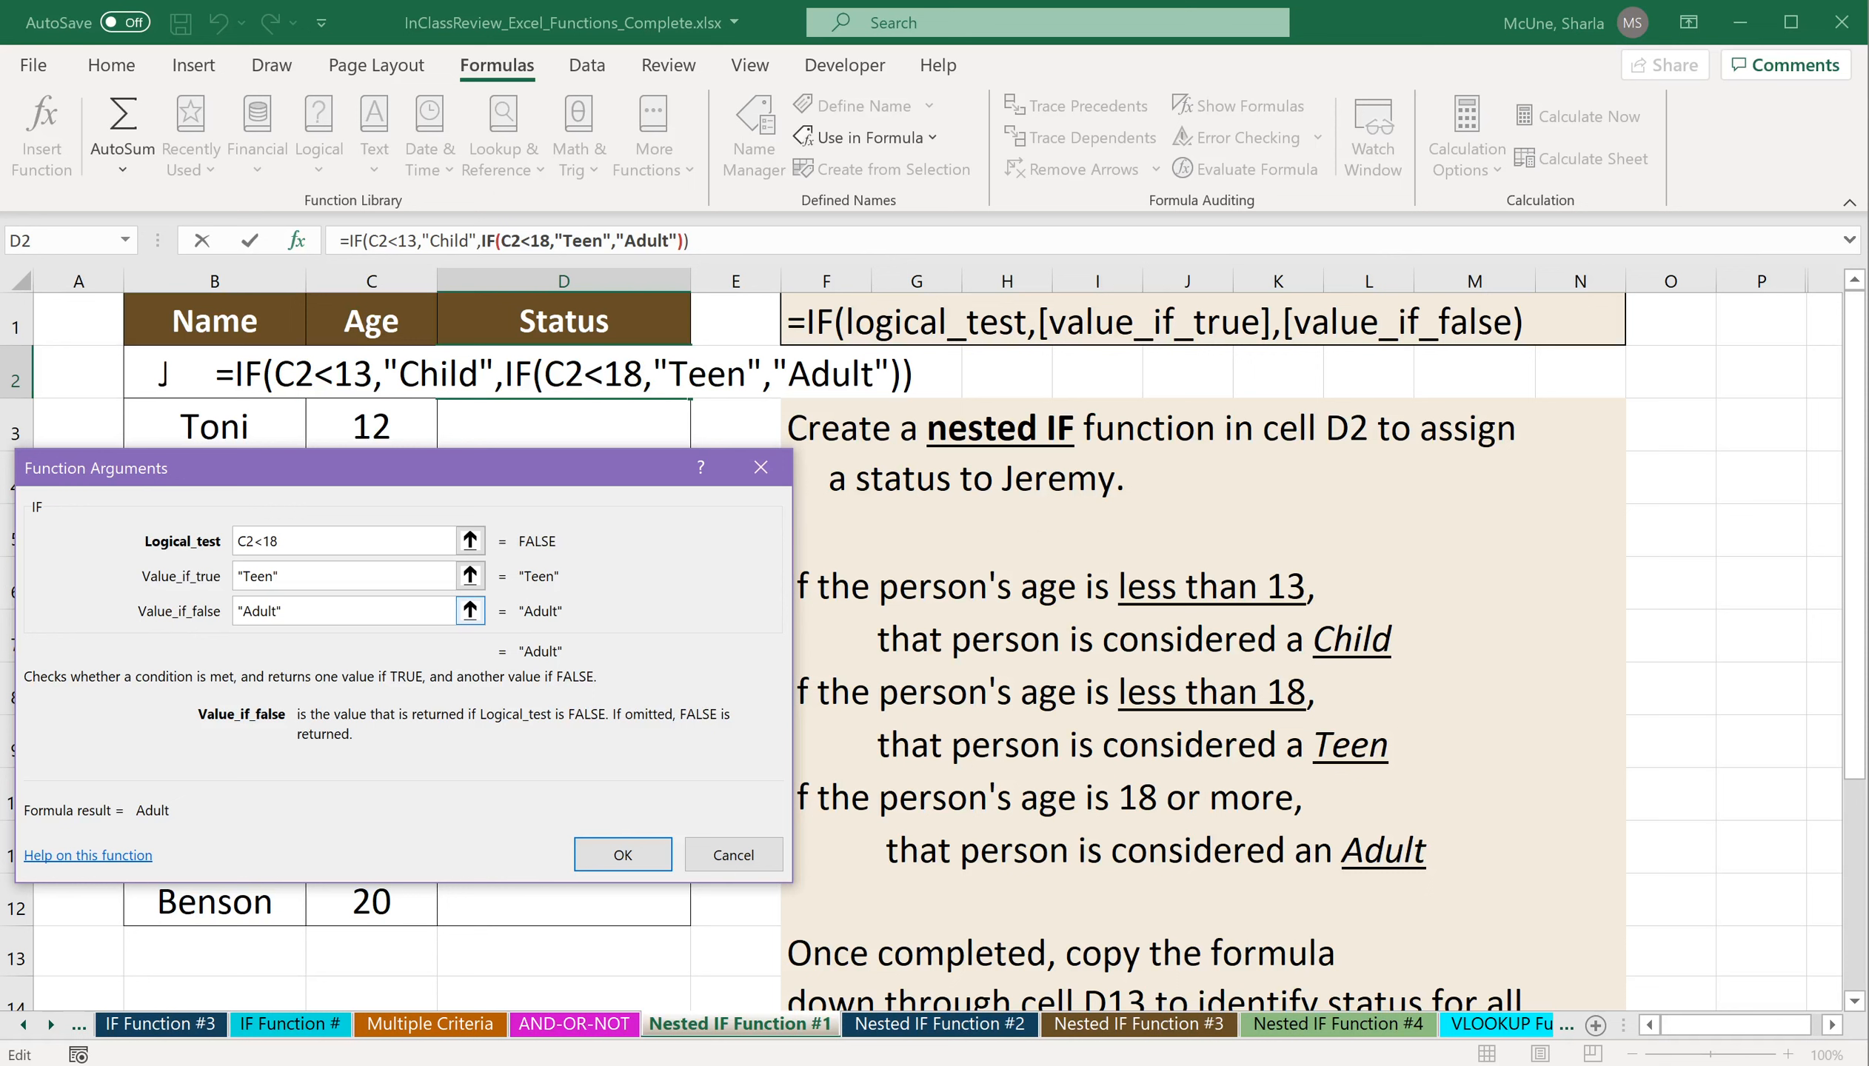
left_click(621, 855)
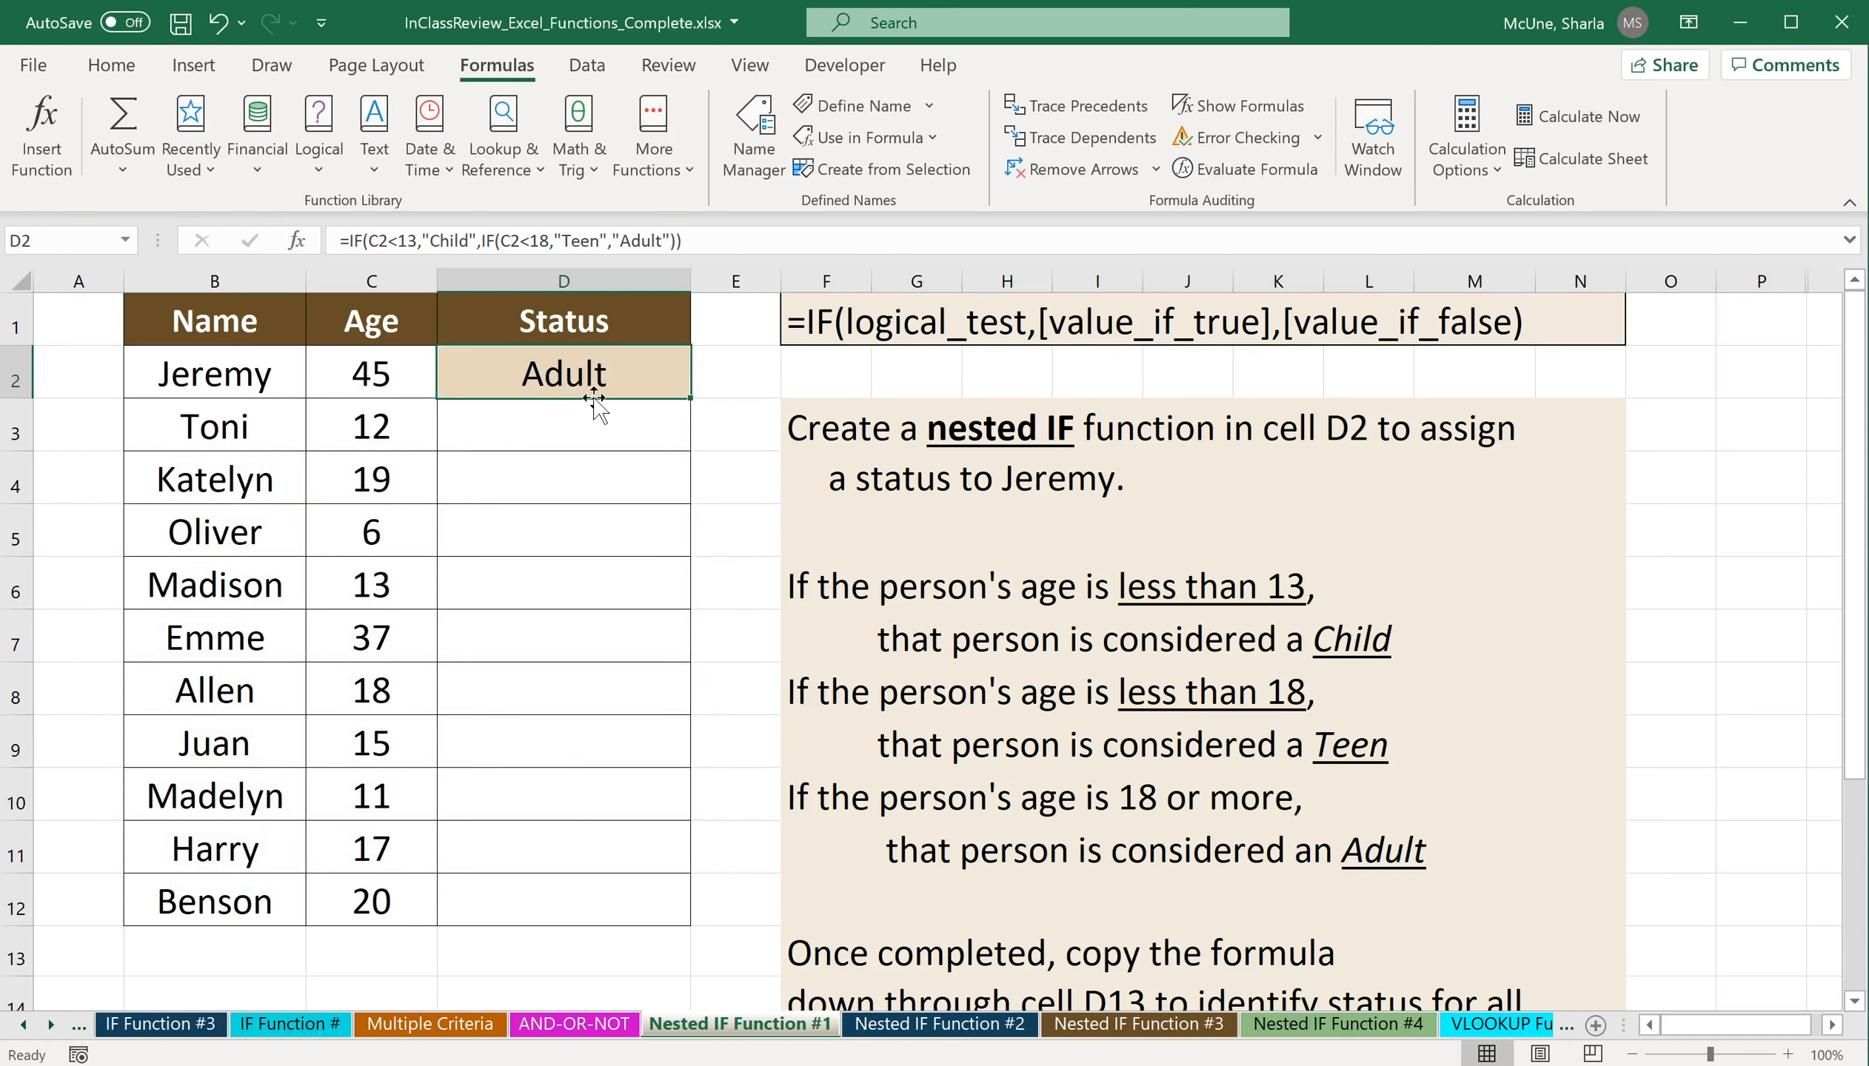
Copy the nested IF formula from D2 down through D12 and check the copied formulas in D3, D6 and D9.
left_click_drag(691, 399, 635, 933)
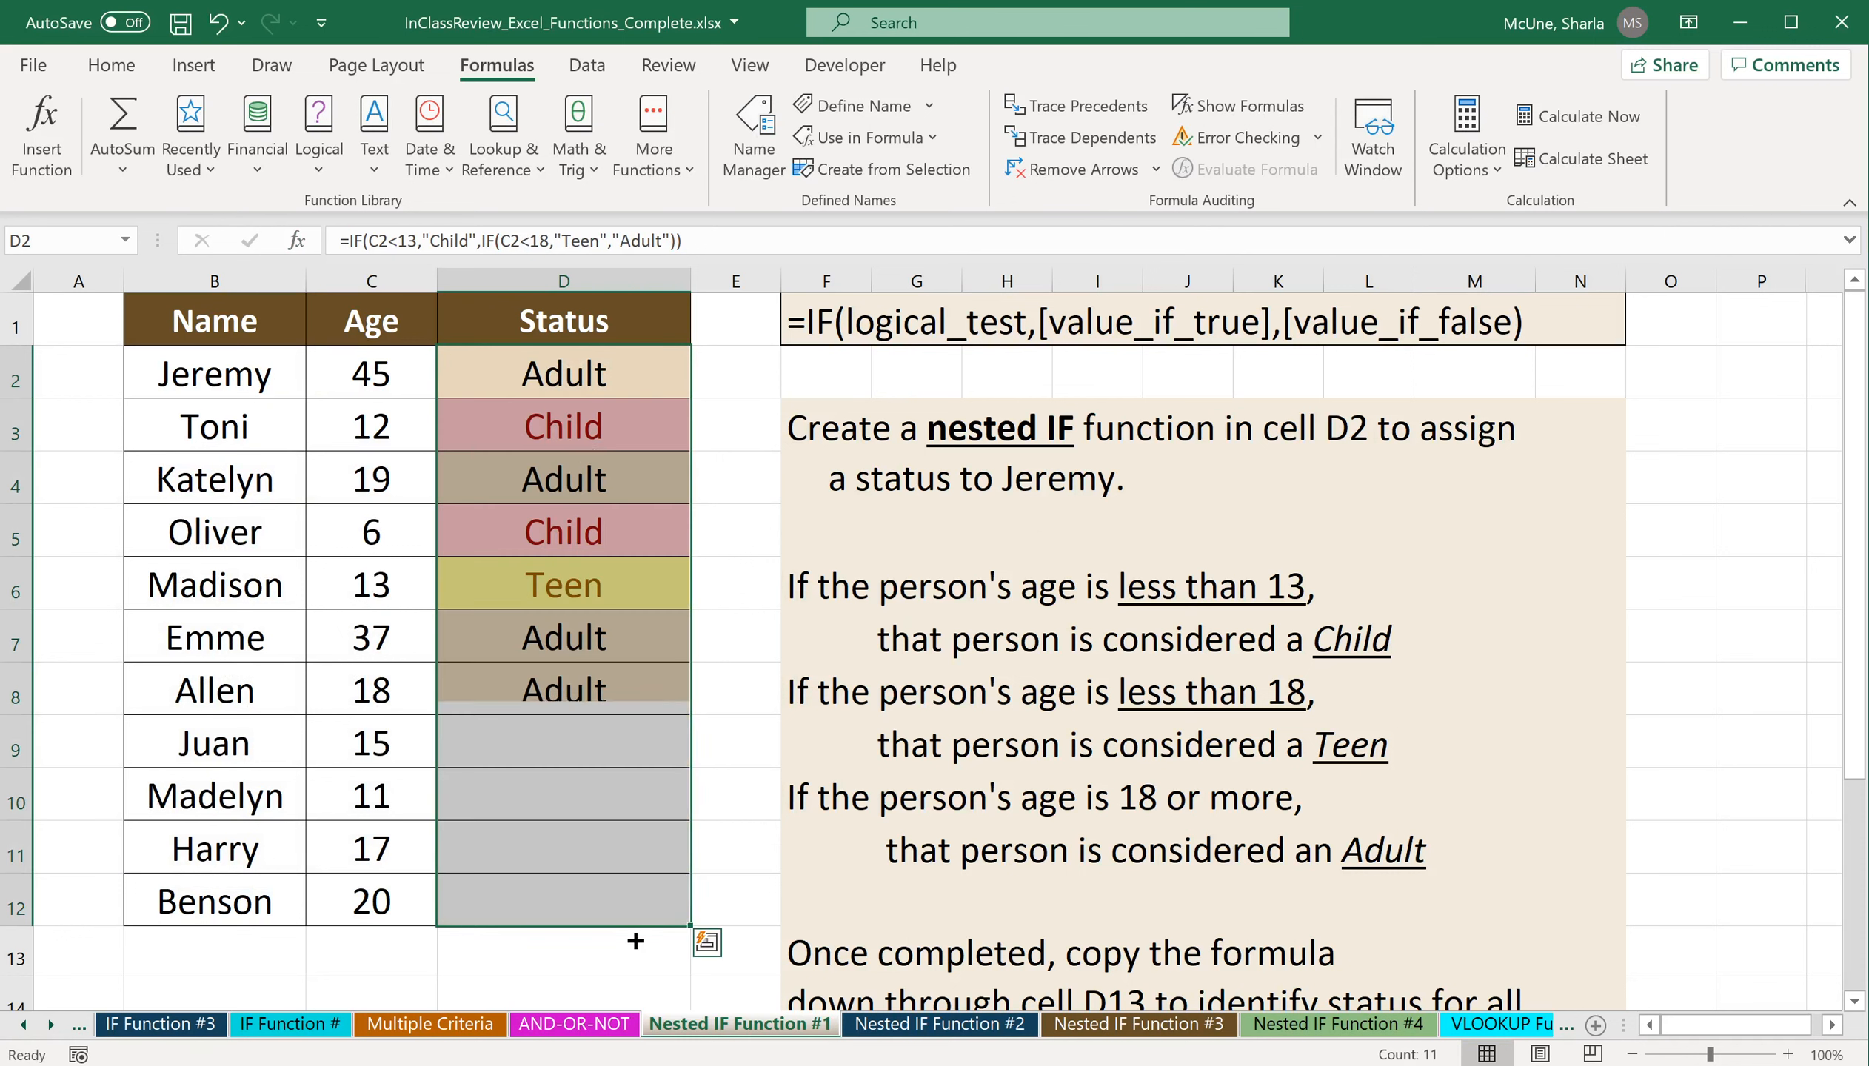
left_click(593, 425)
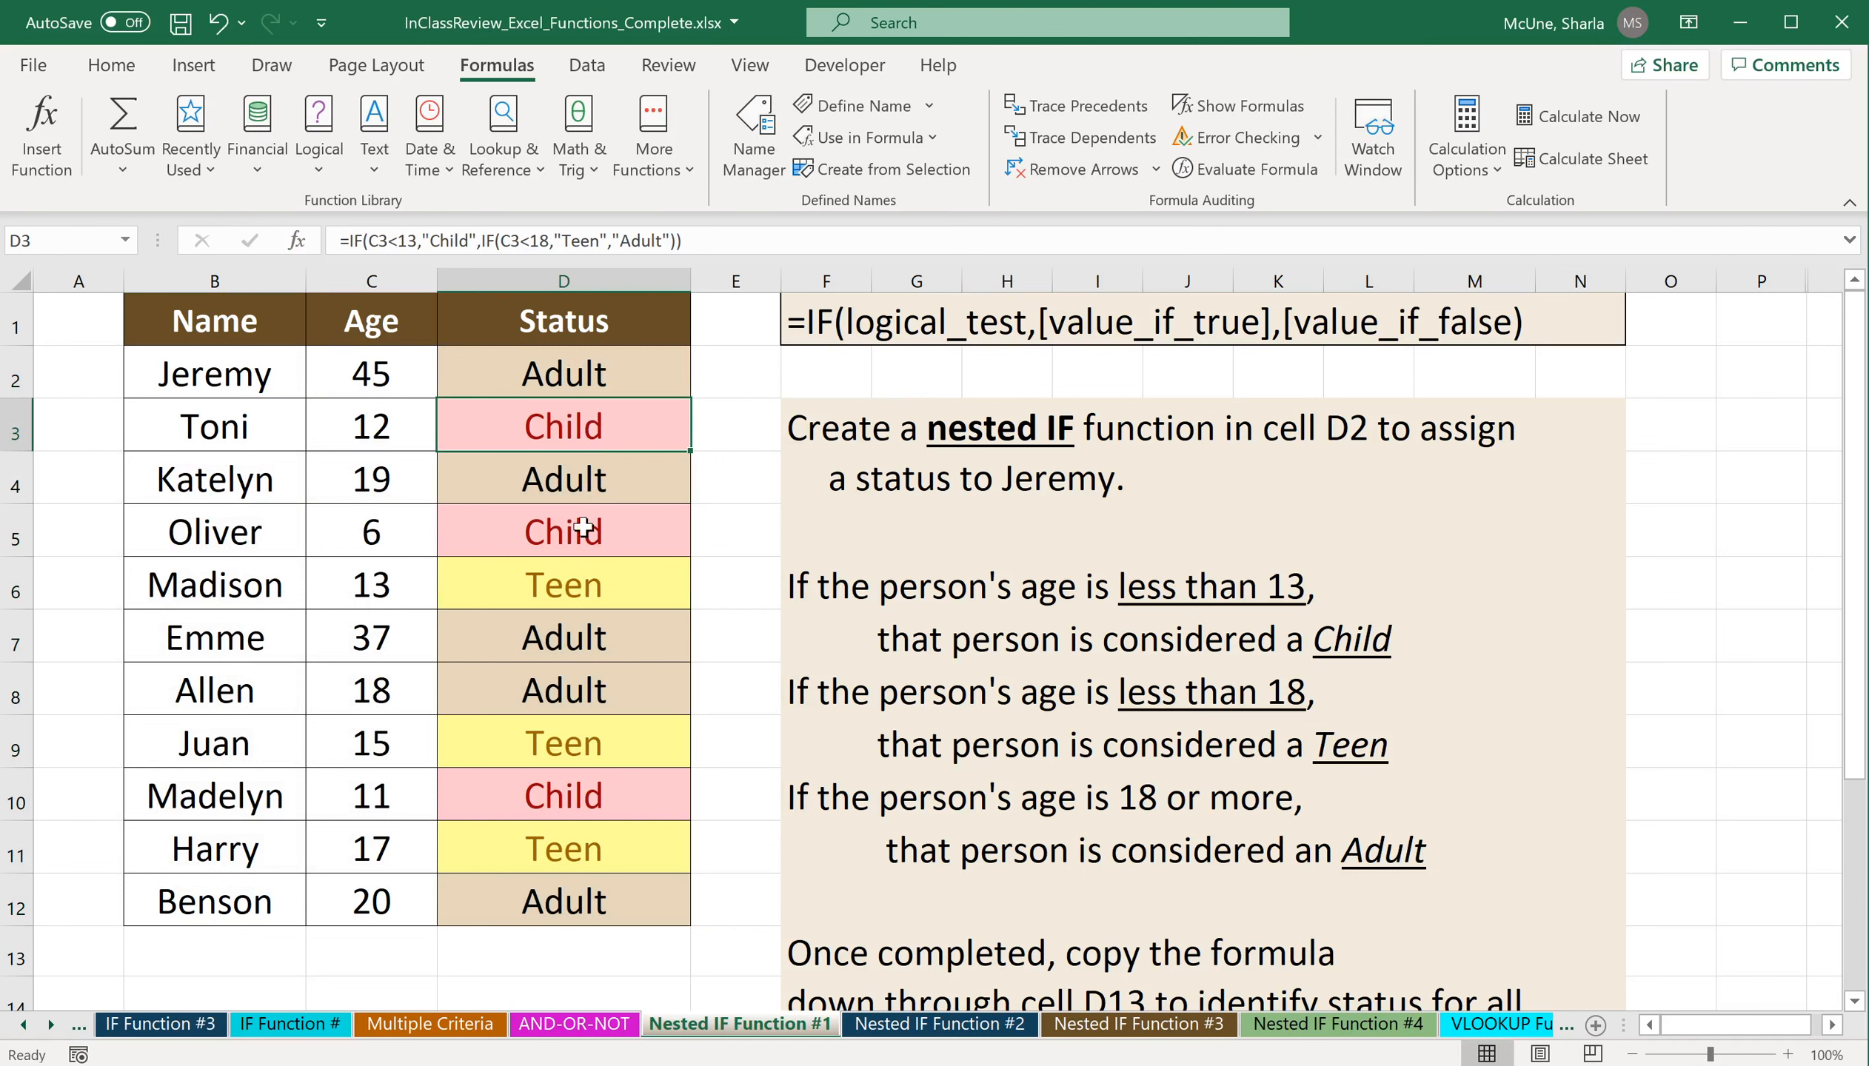
left_click(577, 584)
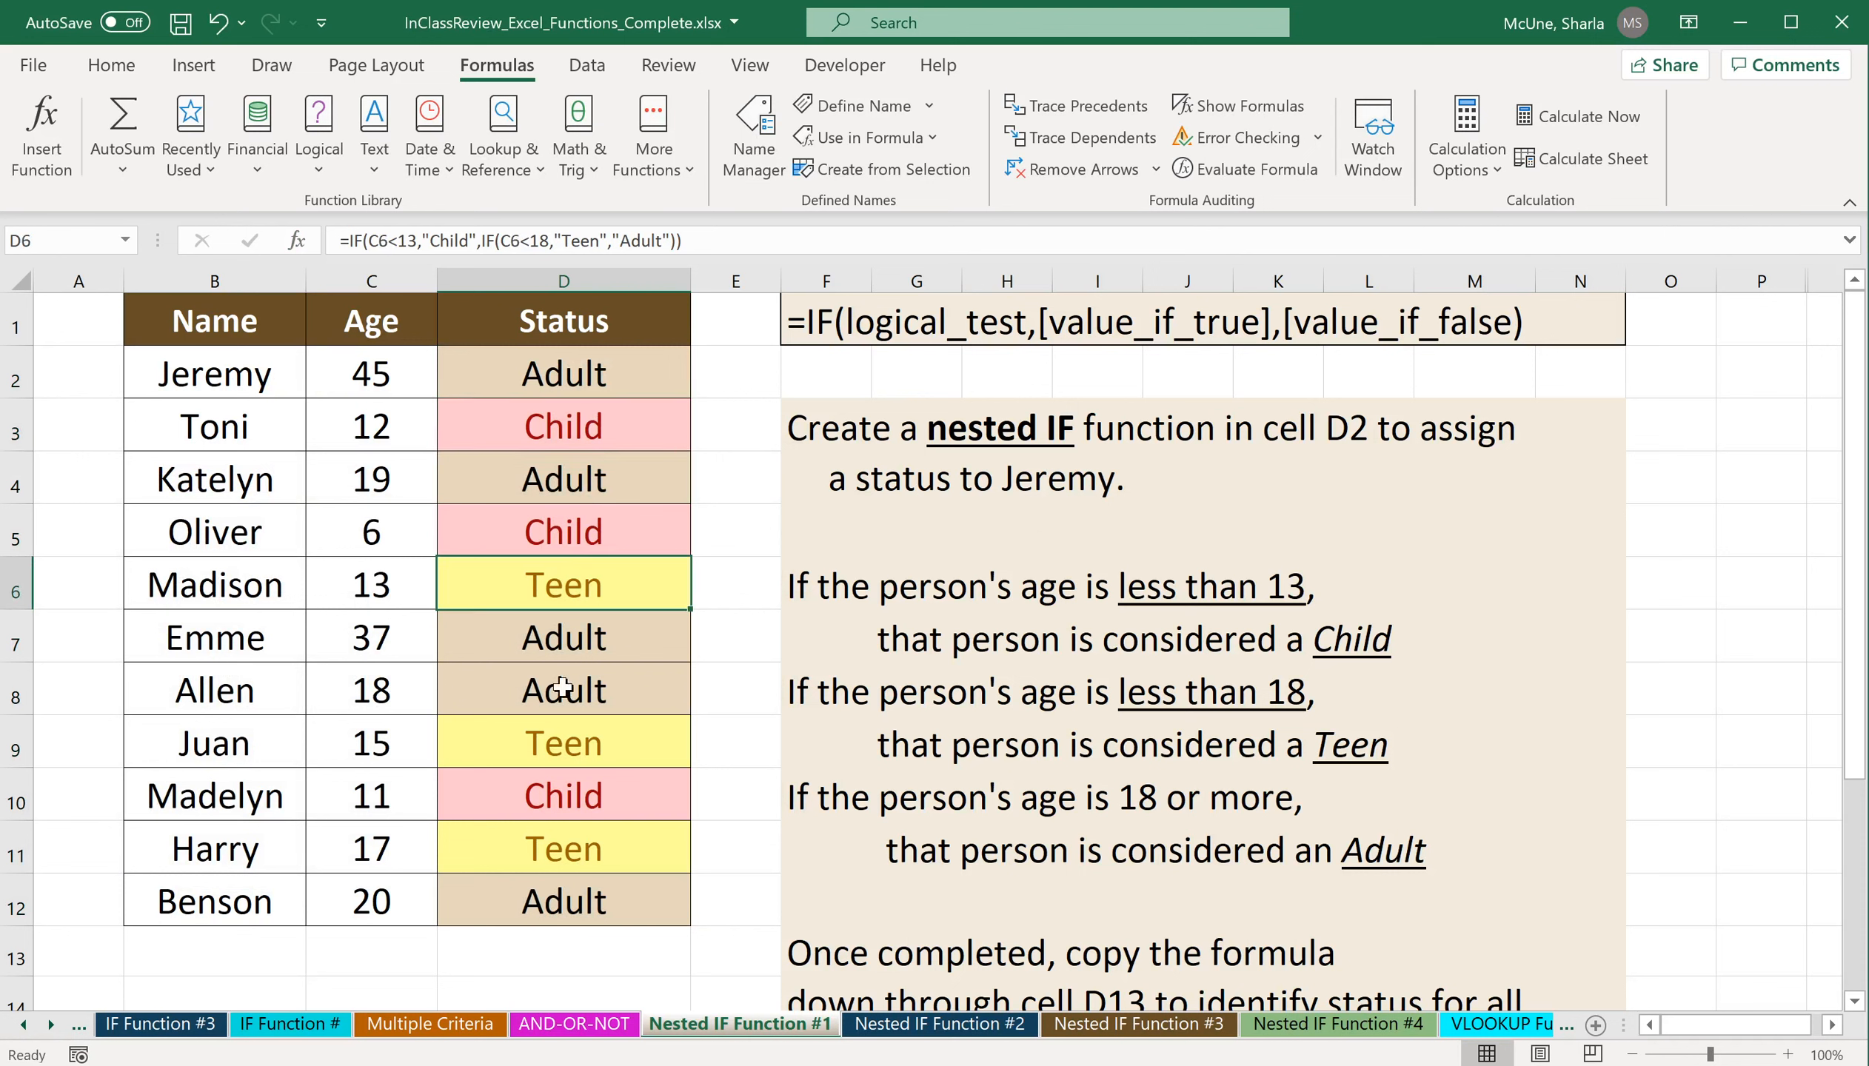
left_click(579, 754)
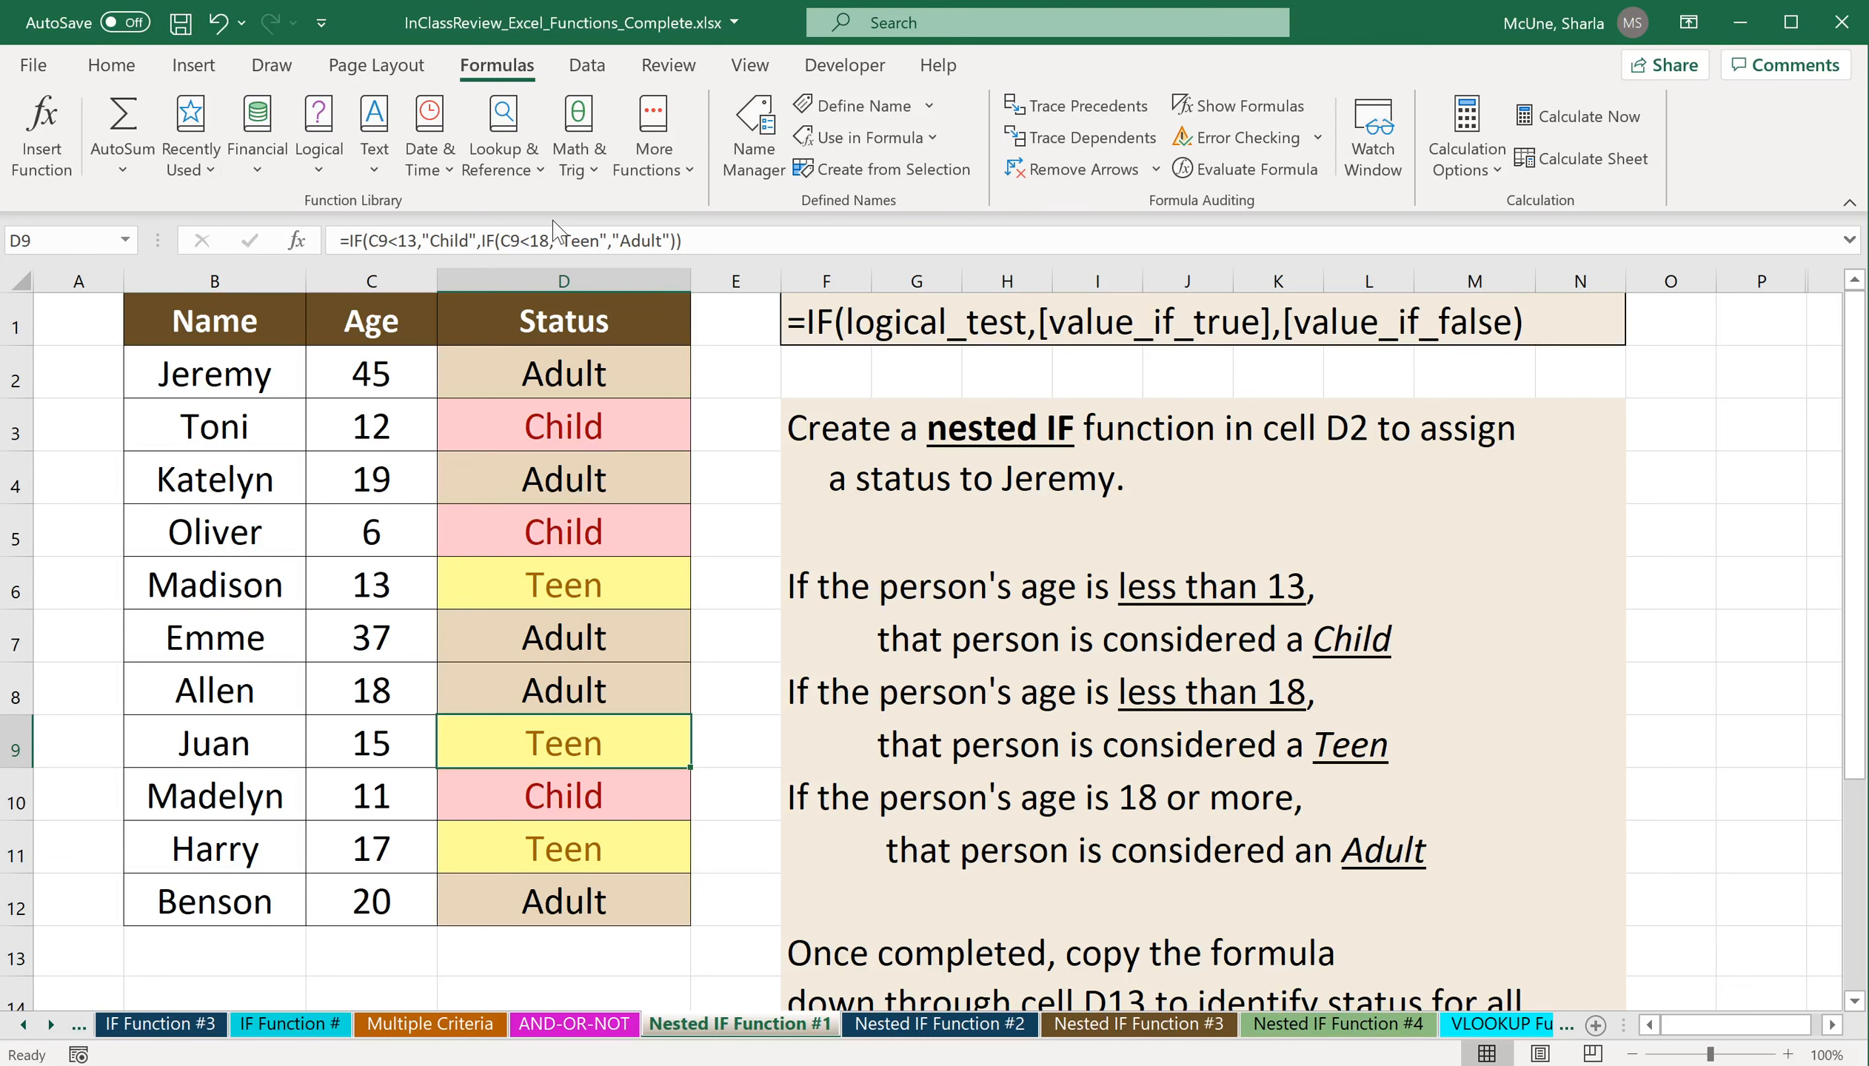
Review the arguments of the inner and outer IF functions in D9 without changing the formula.
left_click(483, 240)
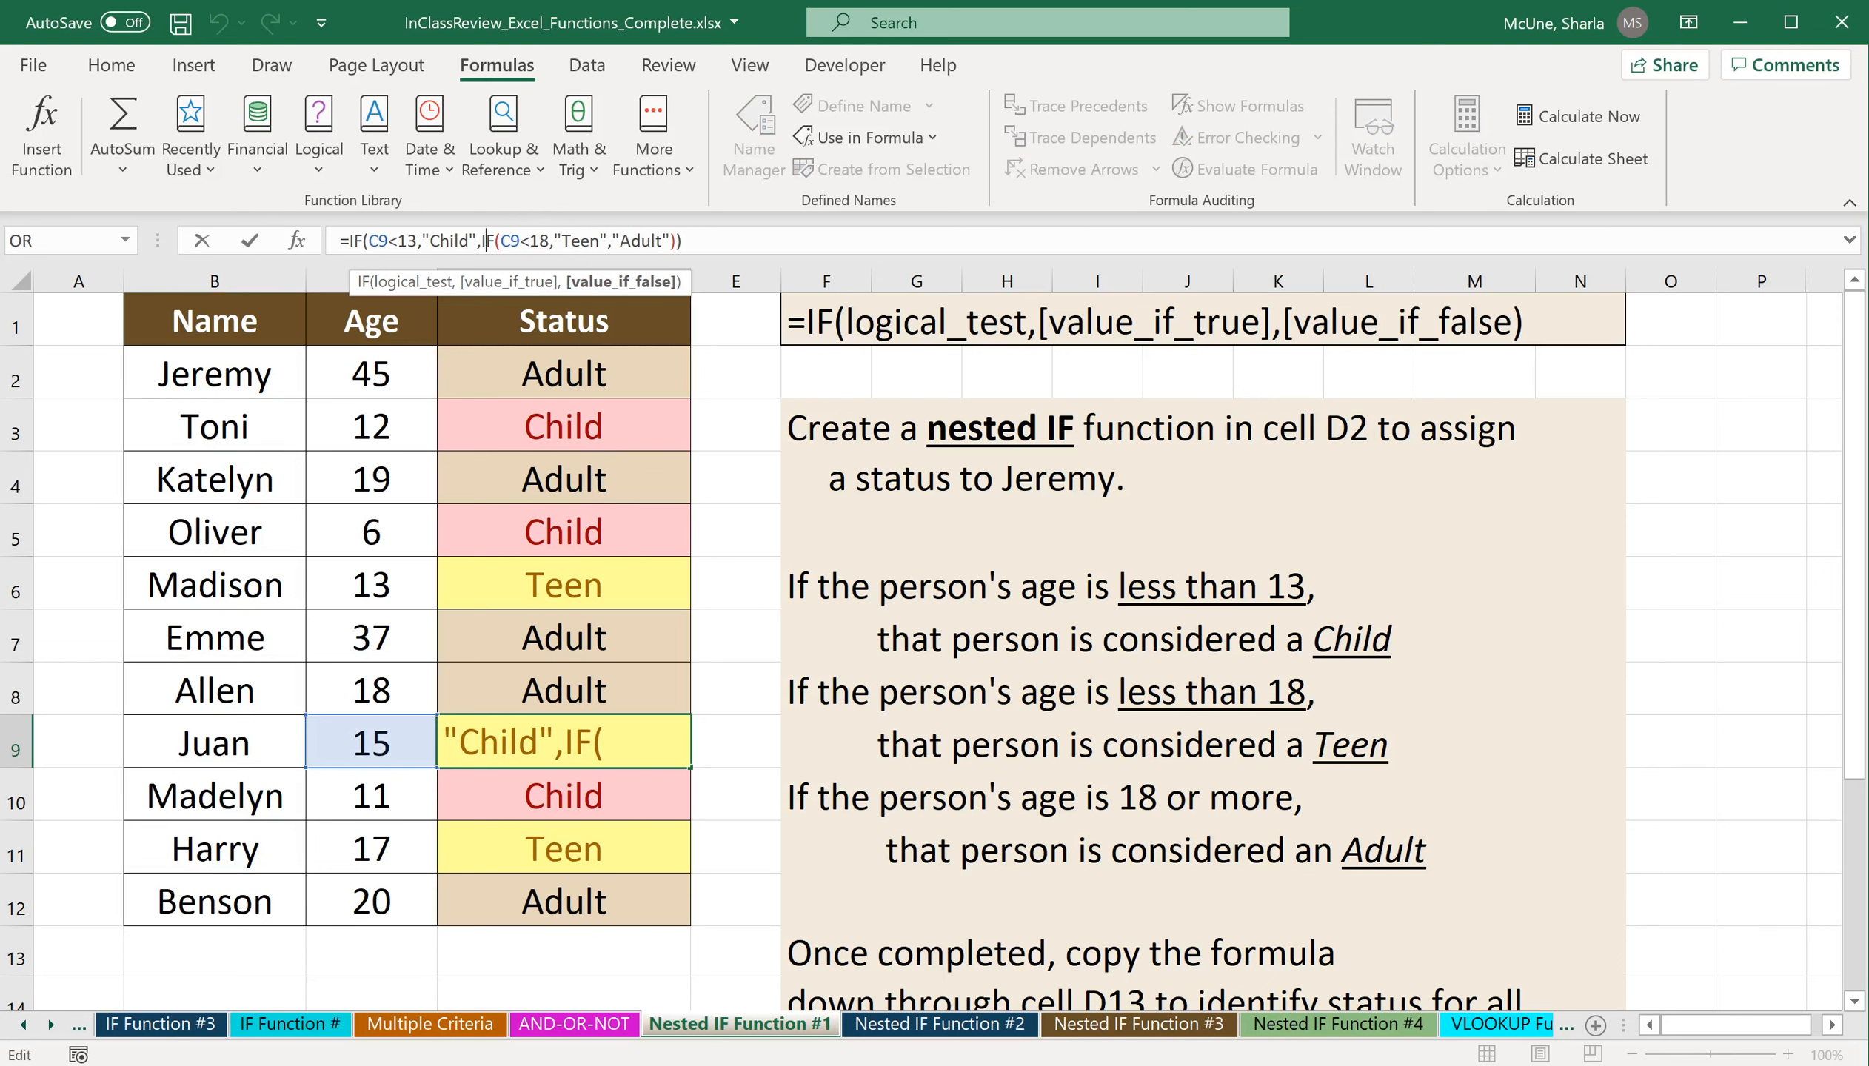
left_click(296, 241)
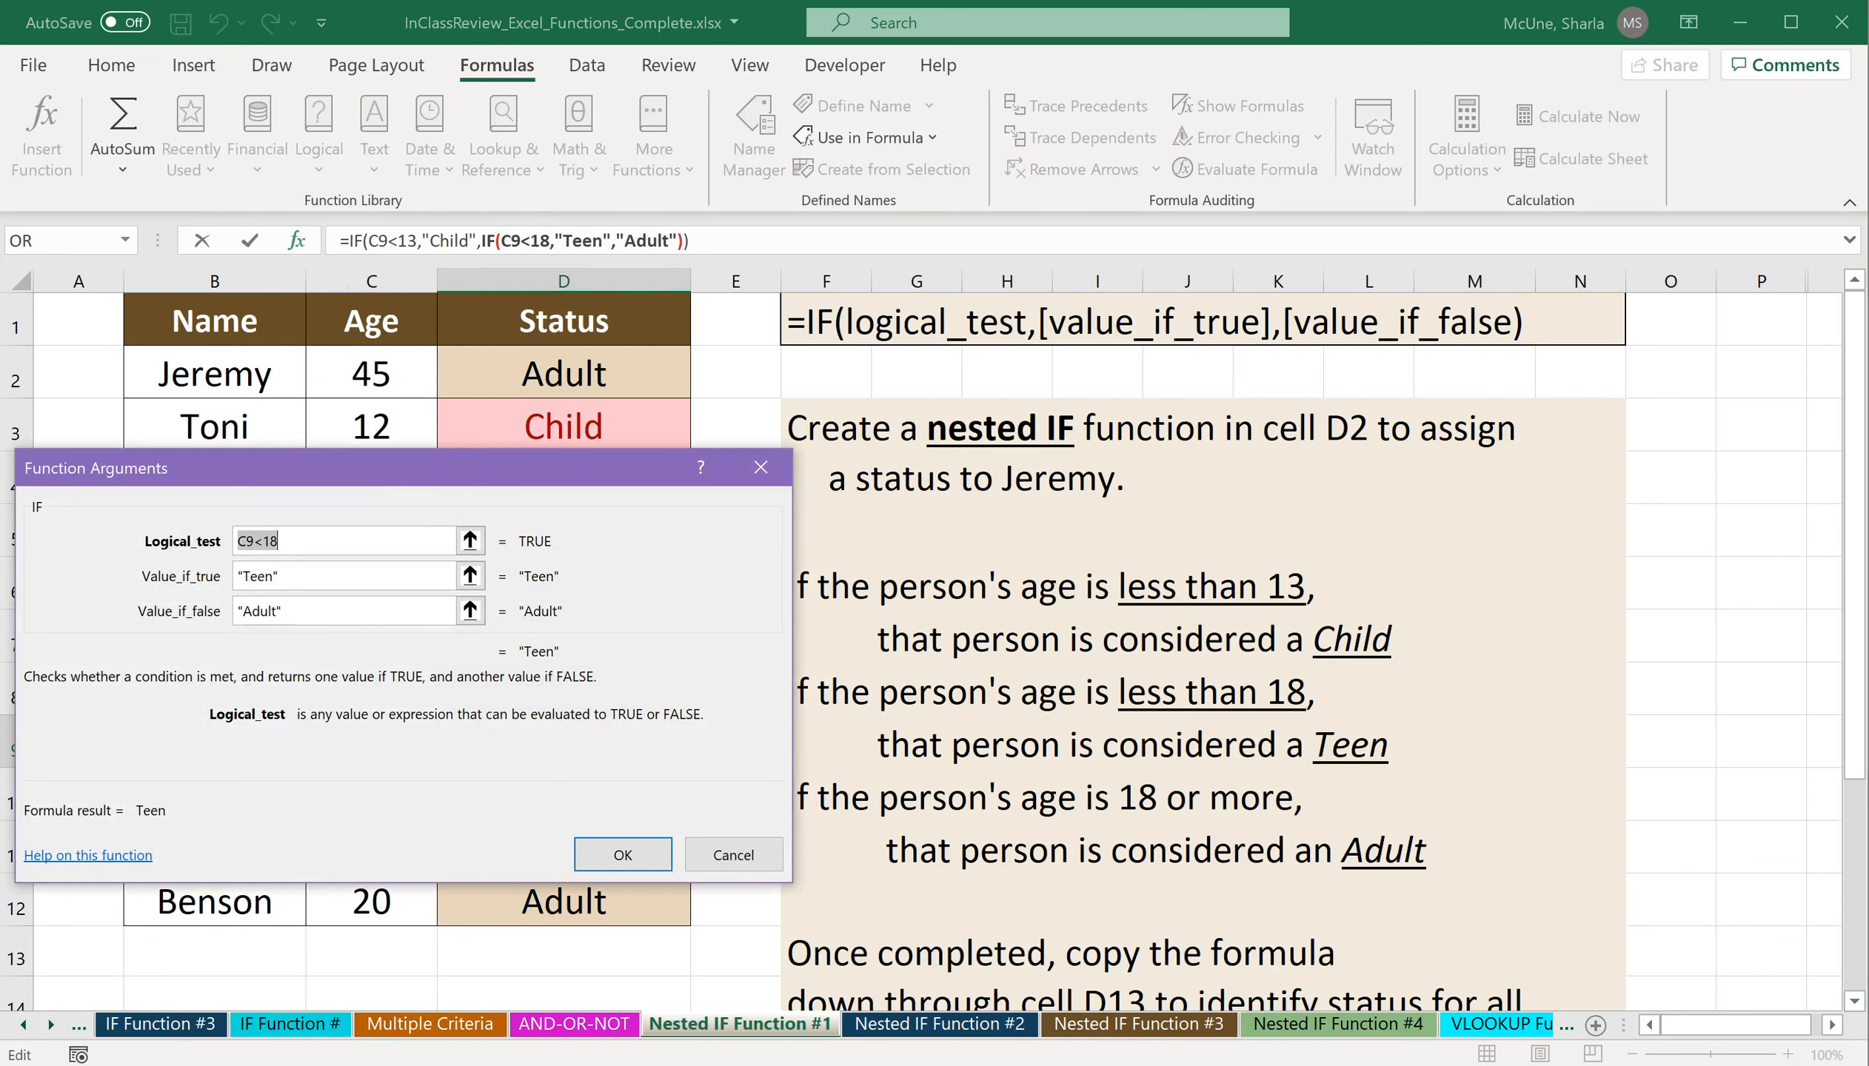
left_click(355, 241)
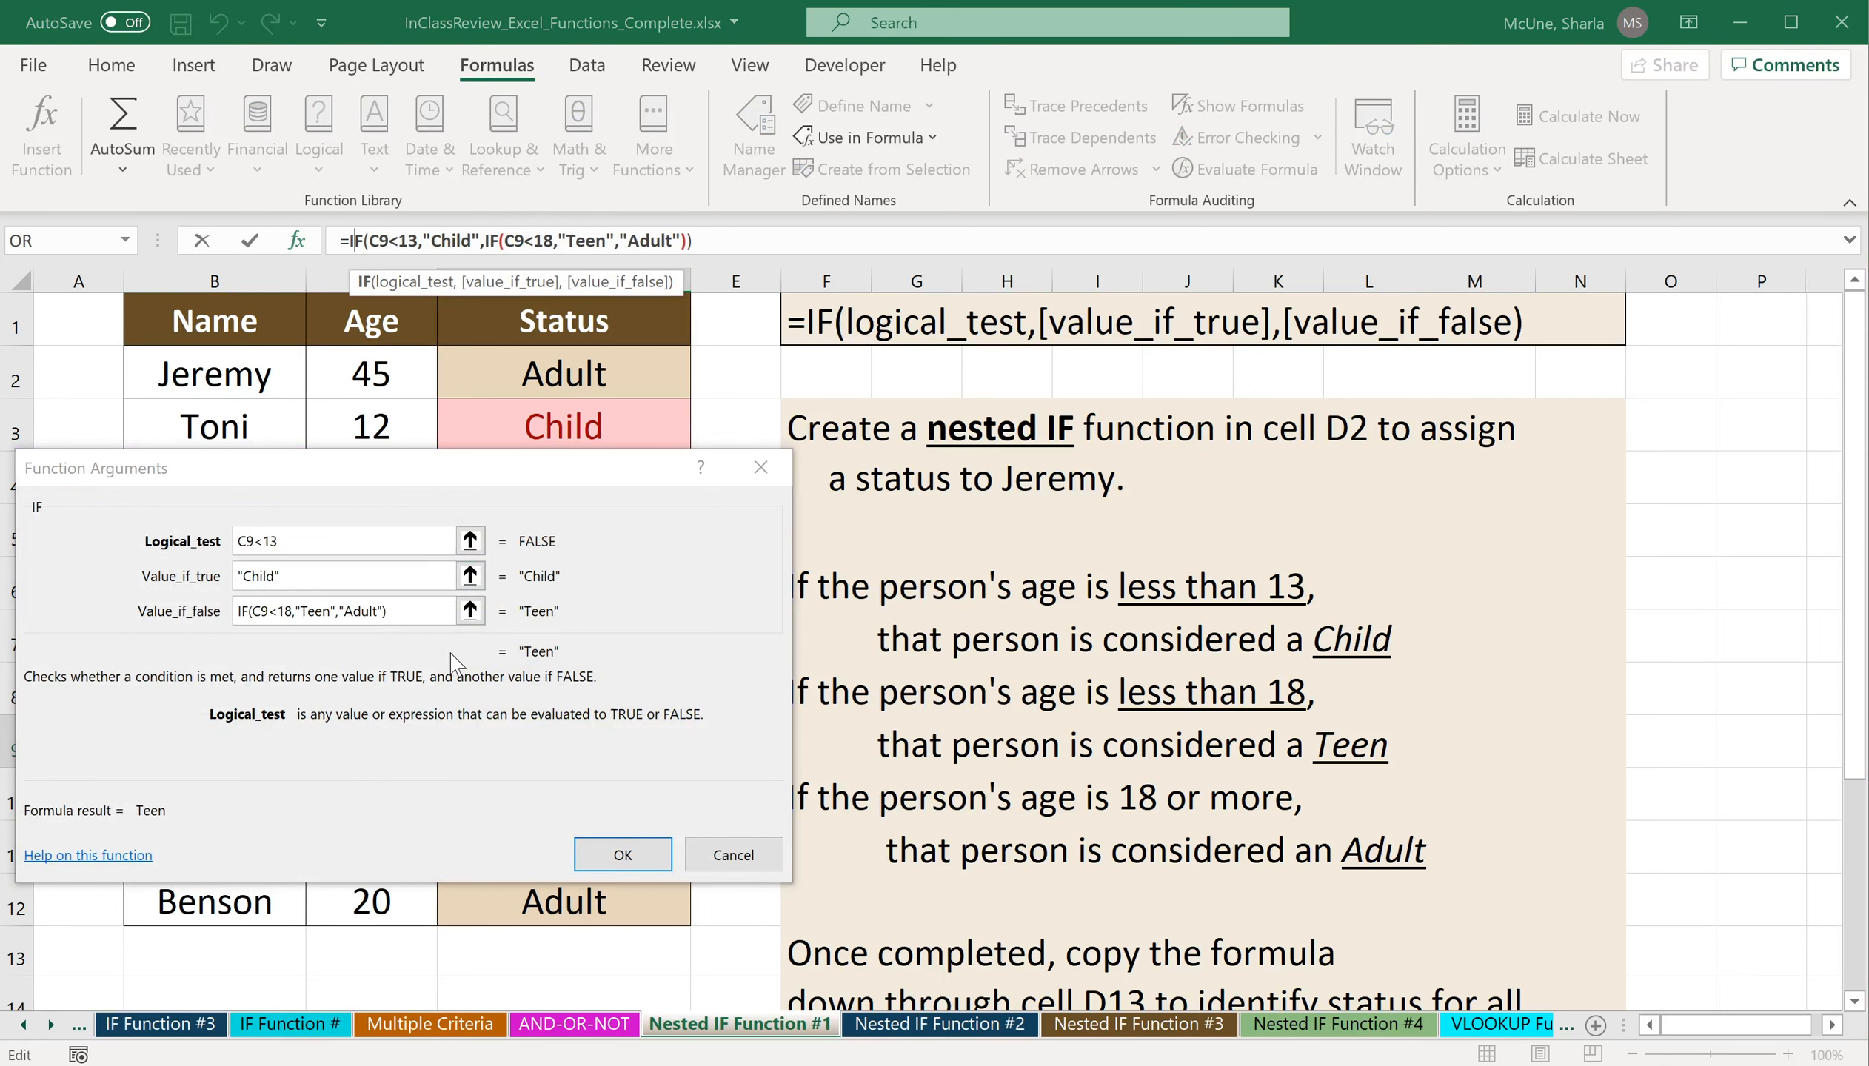
left_click(744, 854)
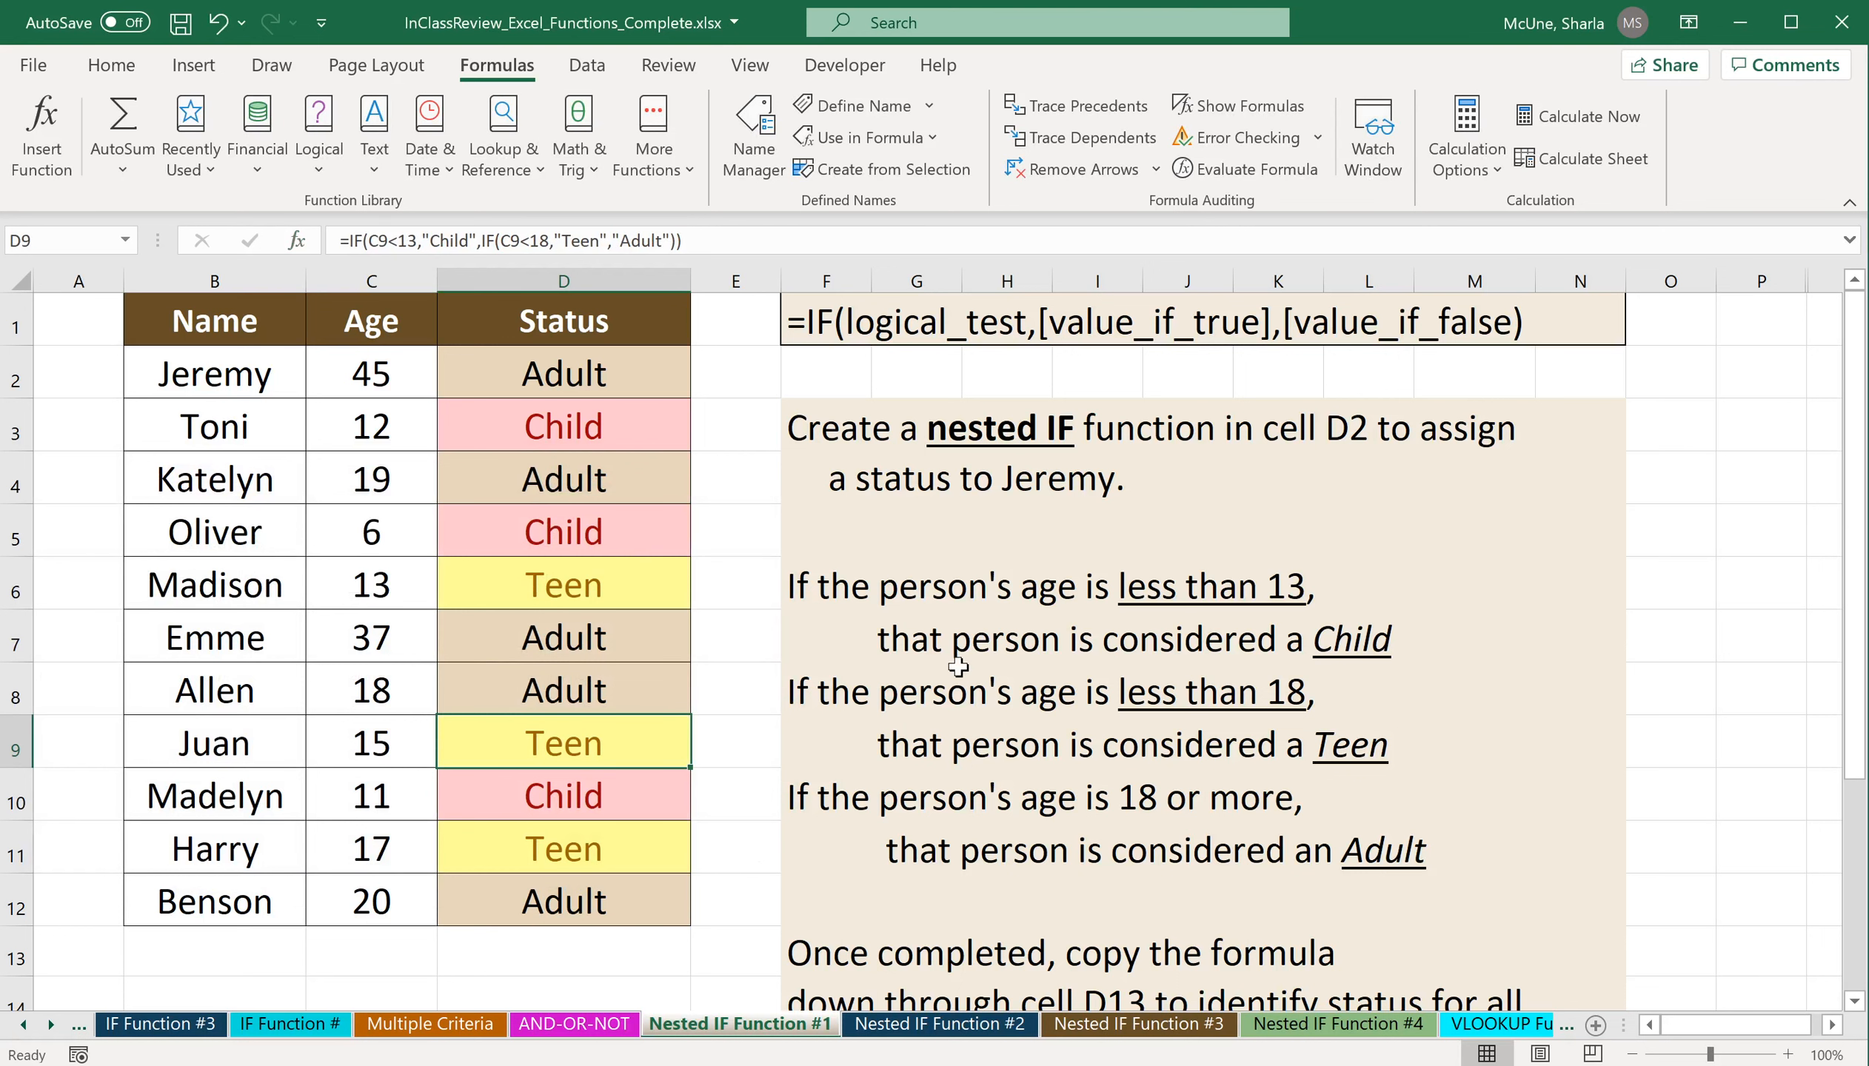
On the Nested IF Function #2 sheet, start an IF function in H2 and bring up its arguments.
left_click(990, 1030)
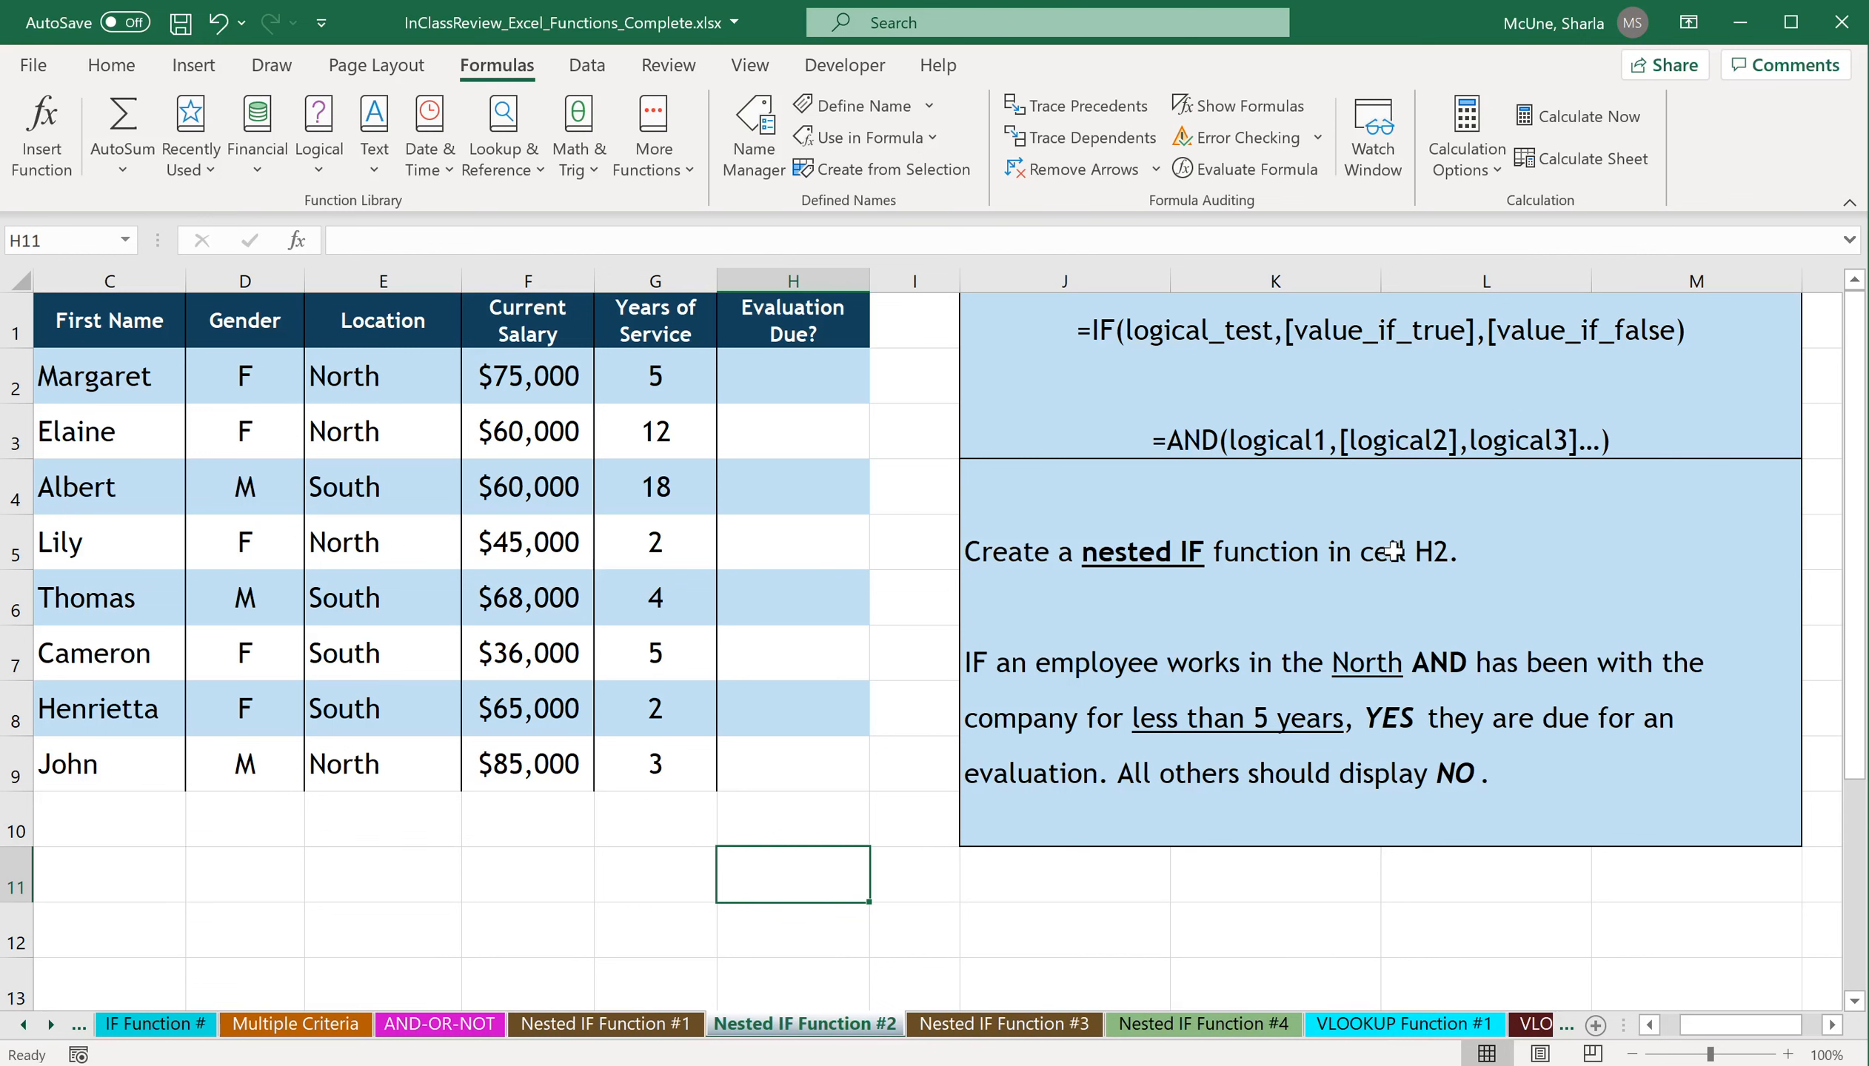
left_click(799, 378)
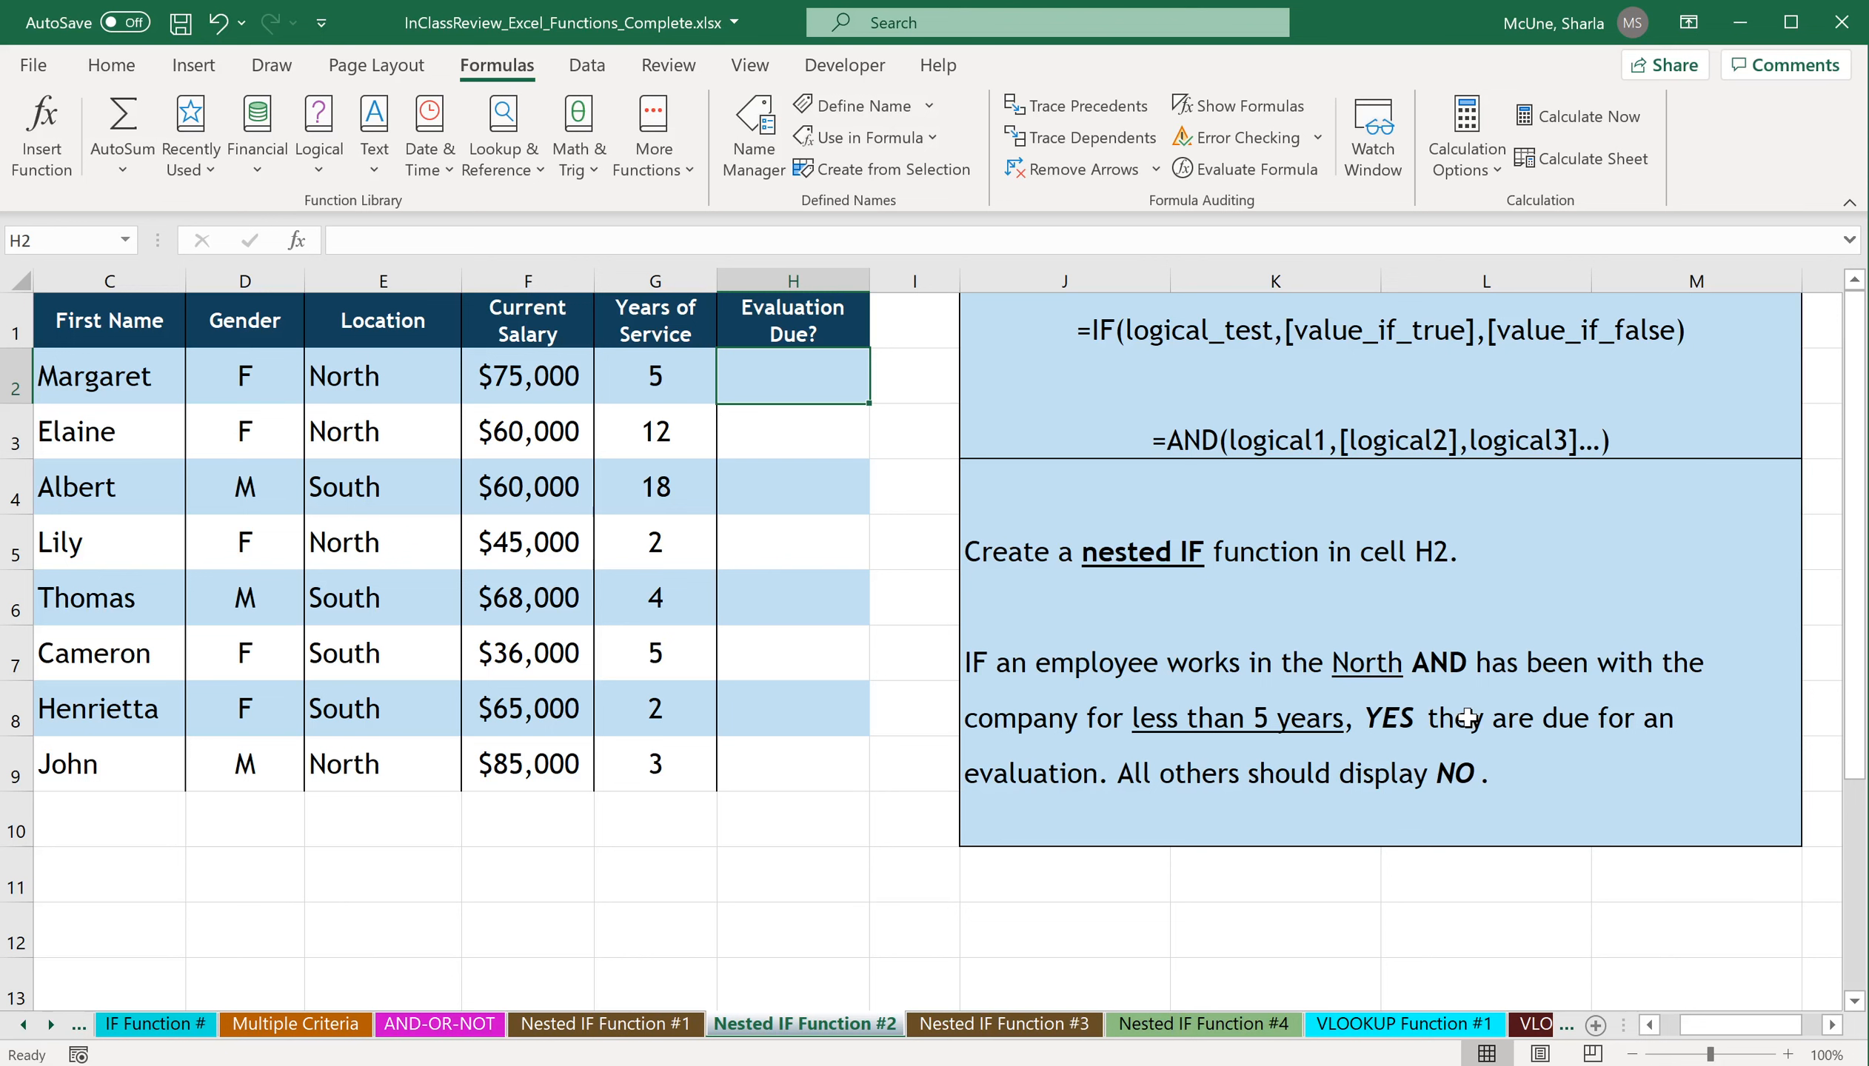
type("=")
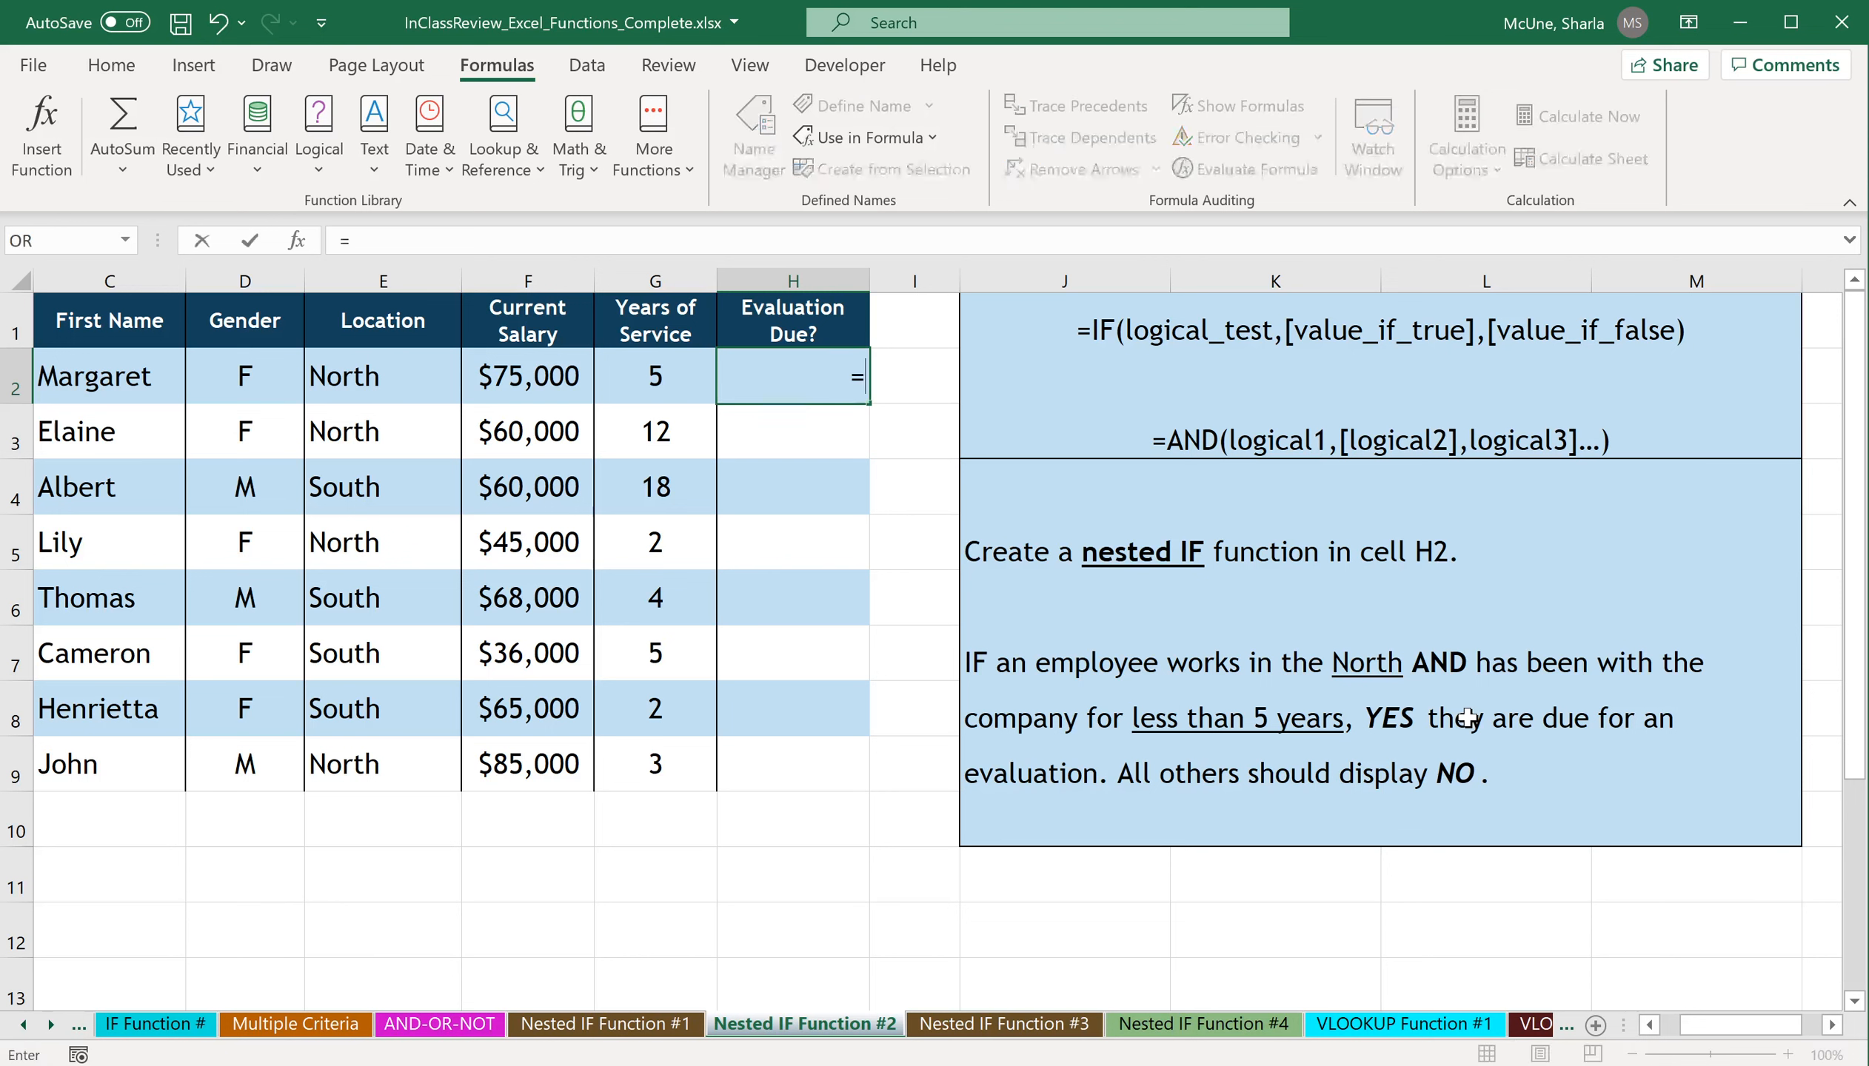
type("if(")
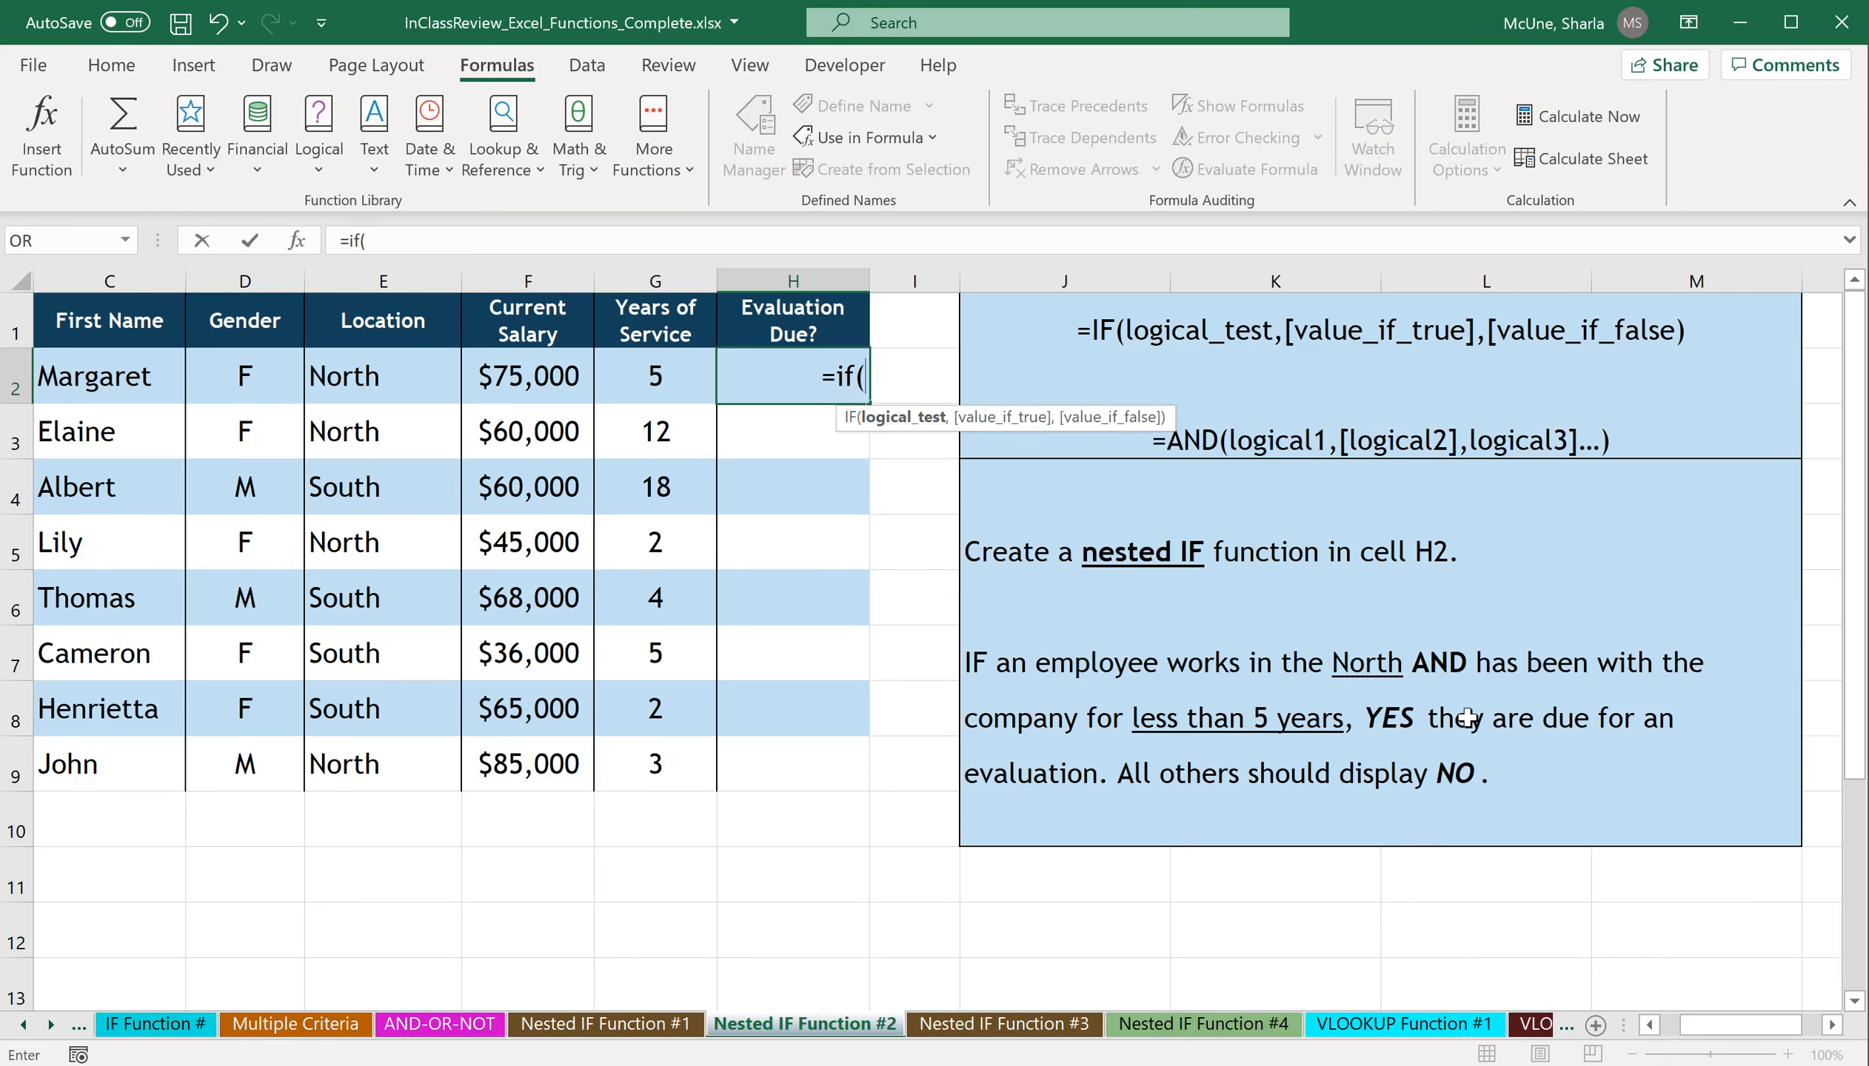
left_click(297, 240)
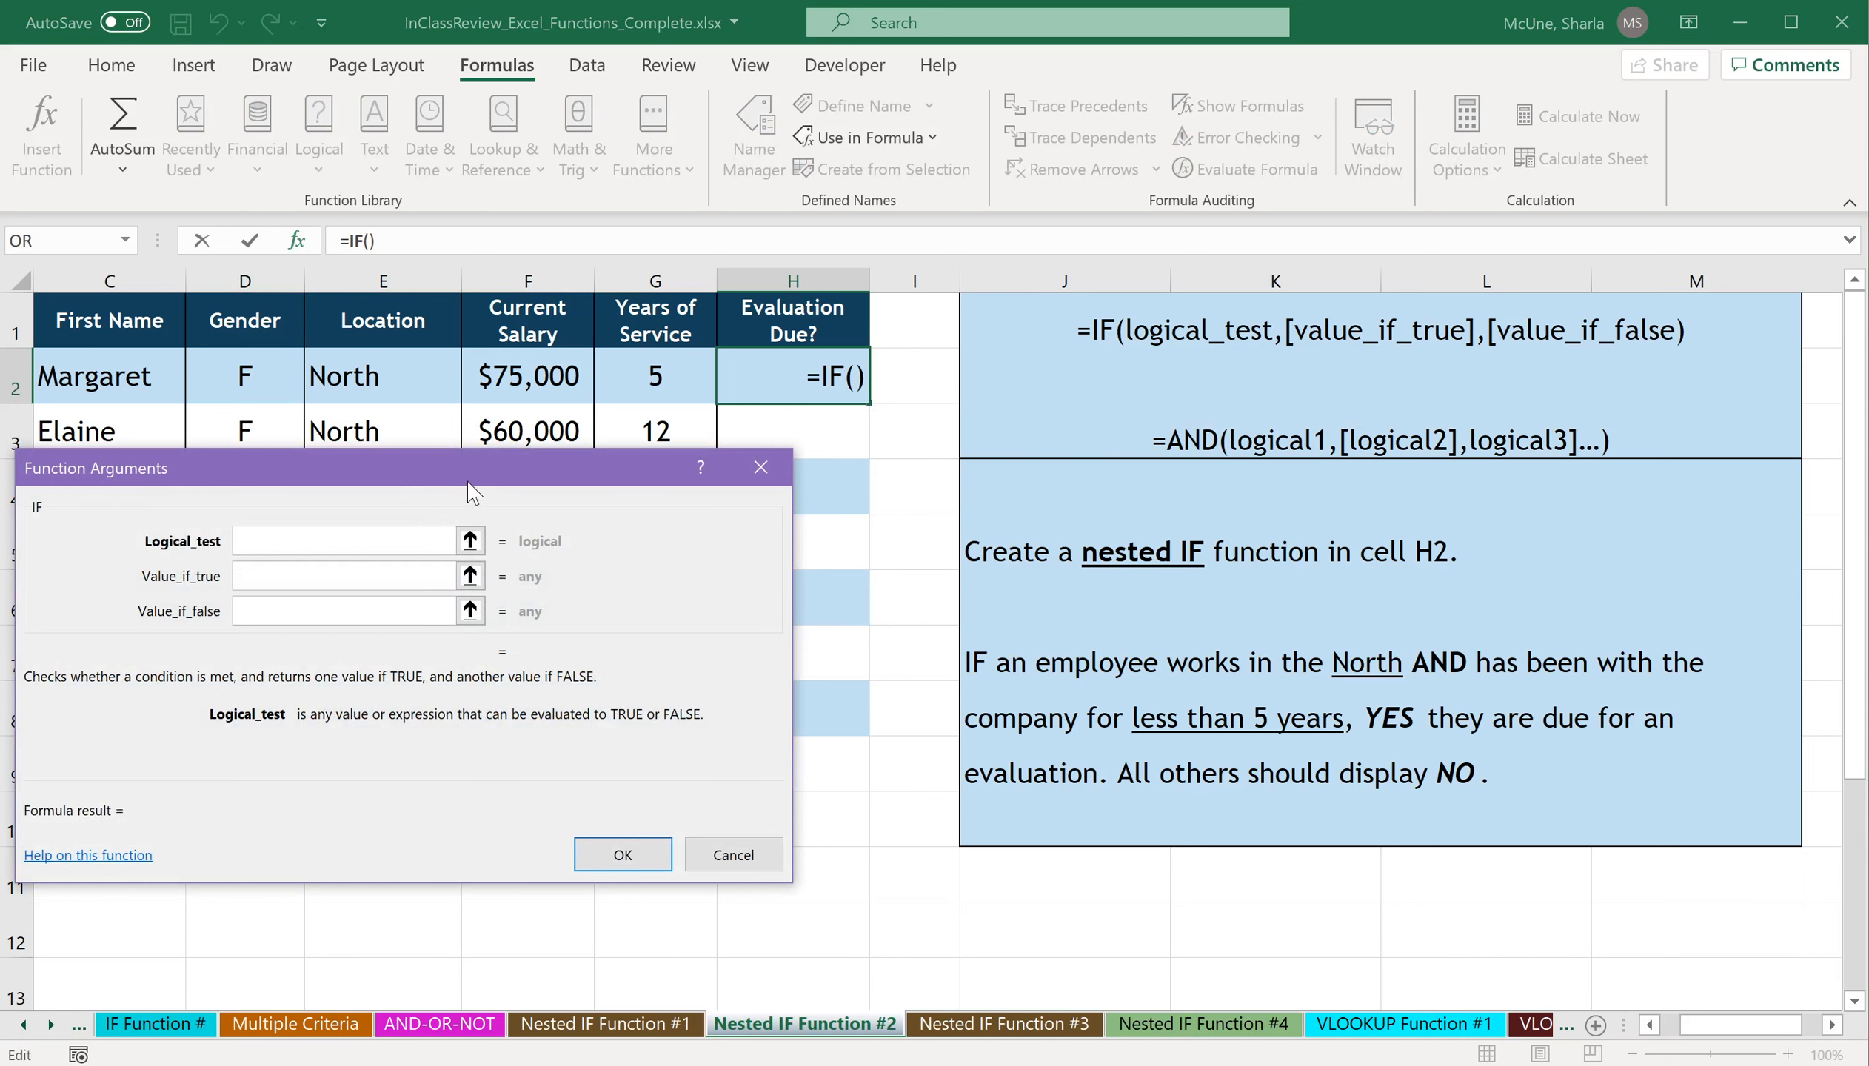
left_click_drag(495, 474, 555, 495)
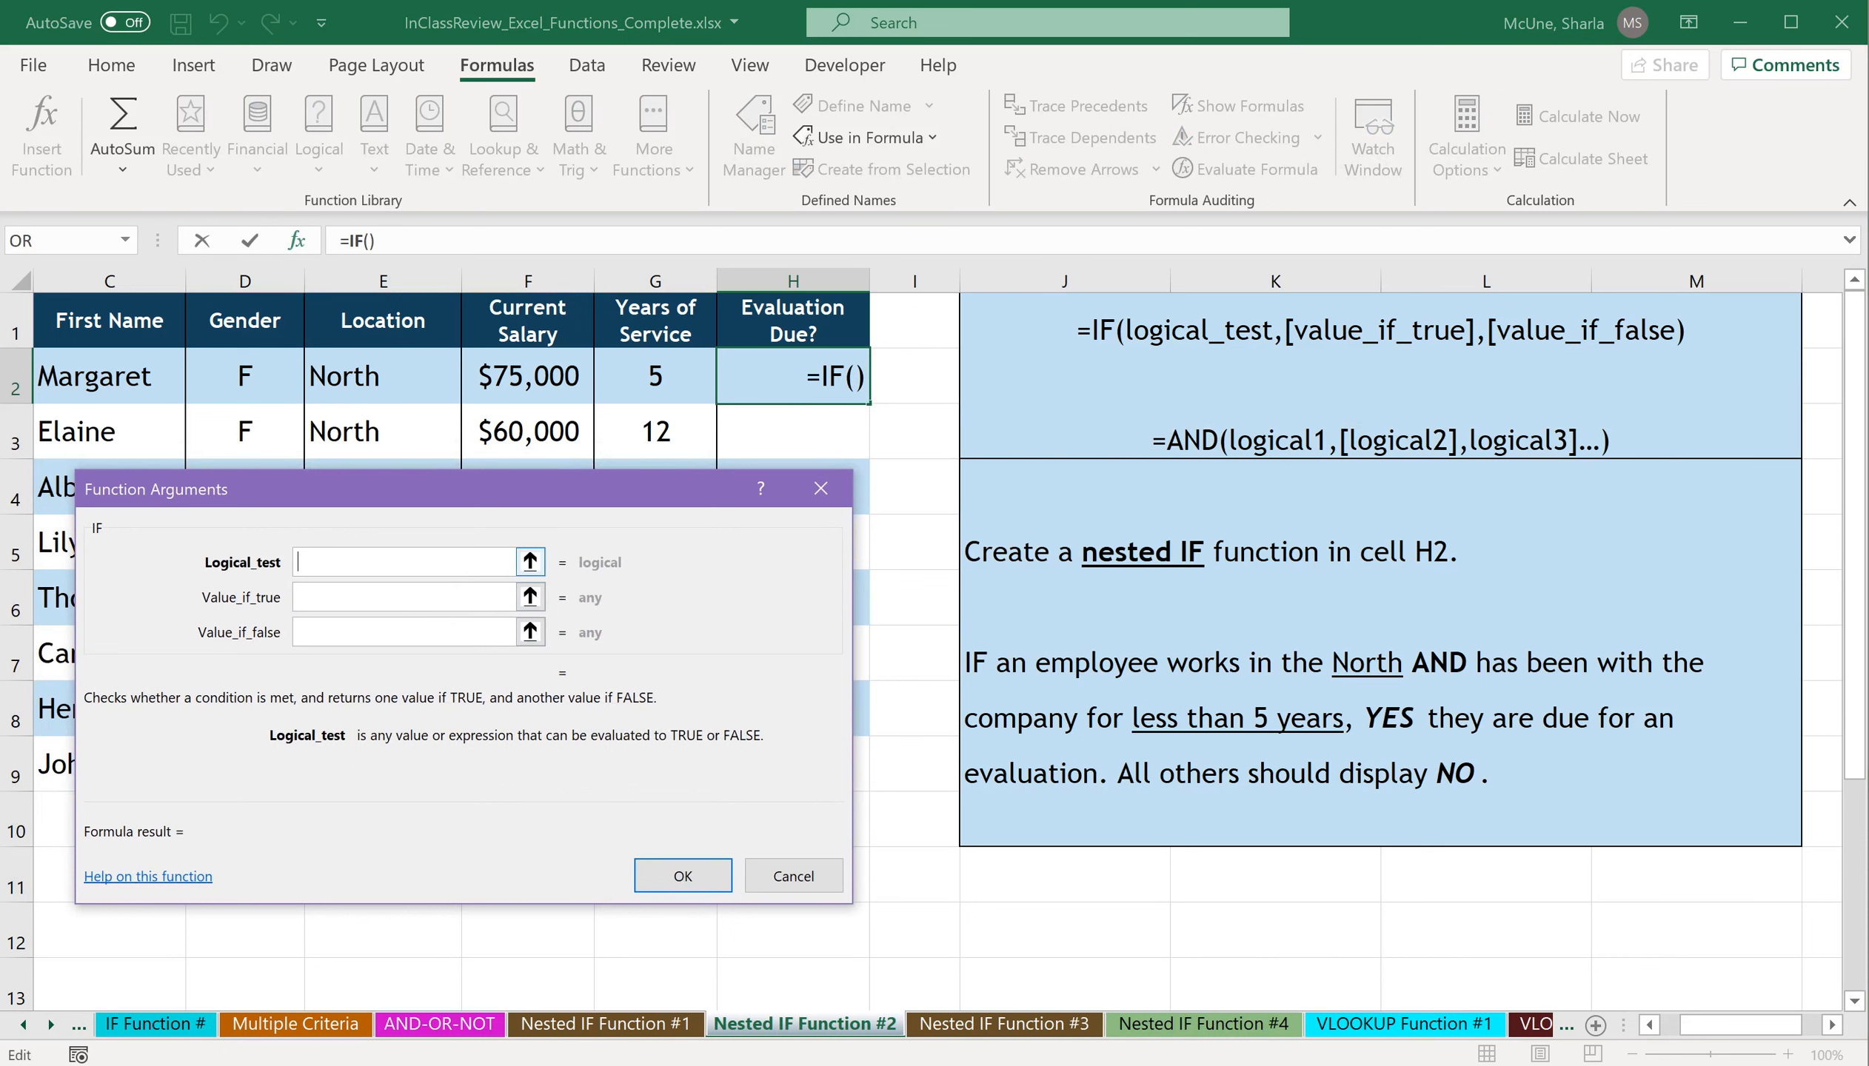
Nest AND() as the IF function's logical test and bring up the AND function's arguments.
type("AND()")
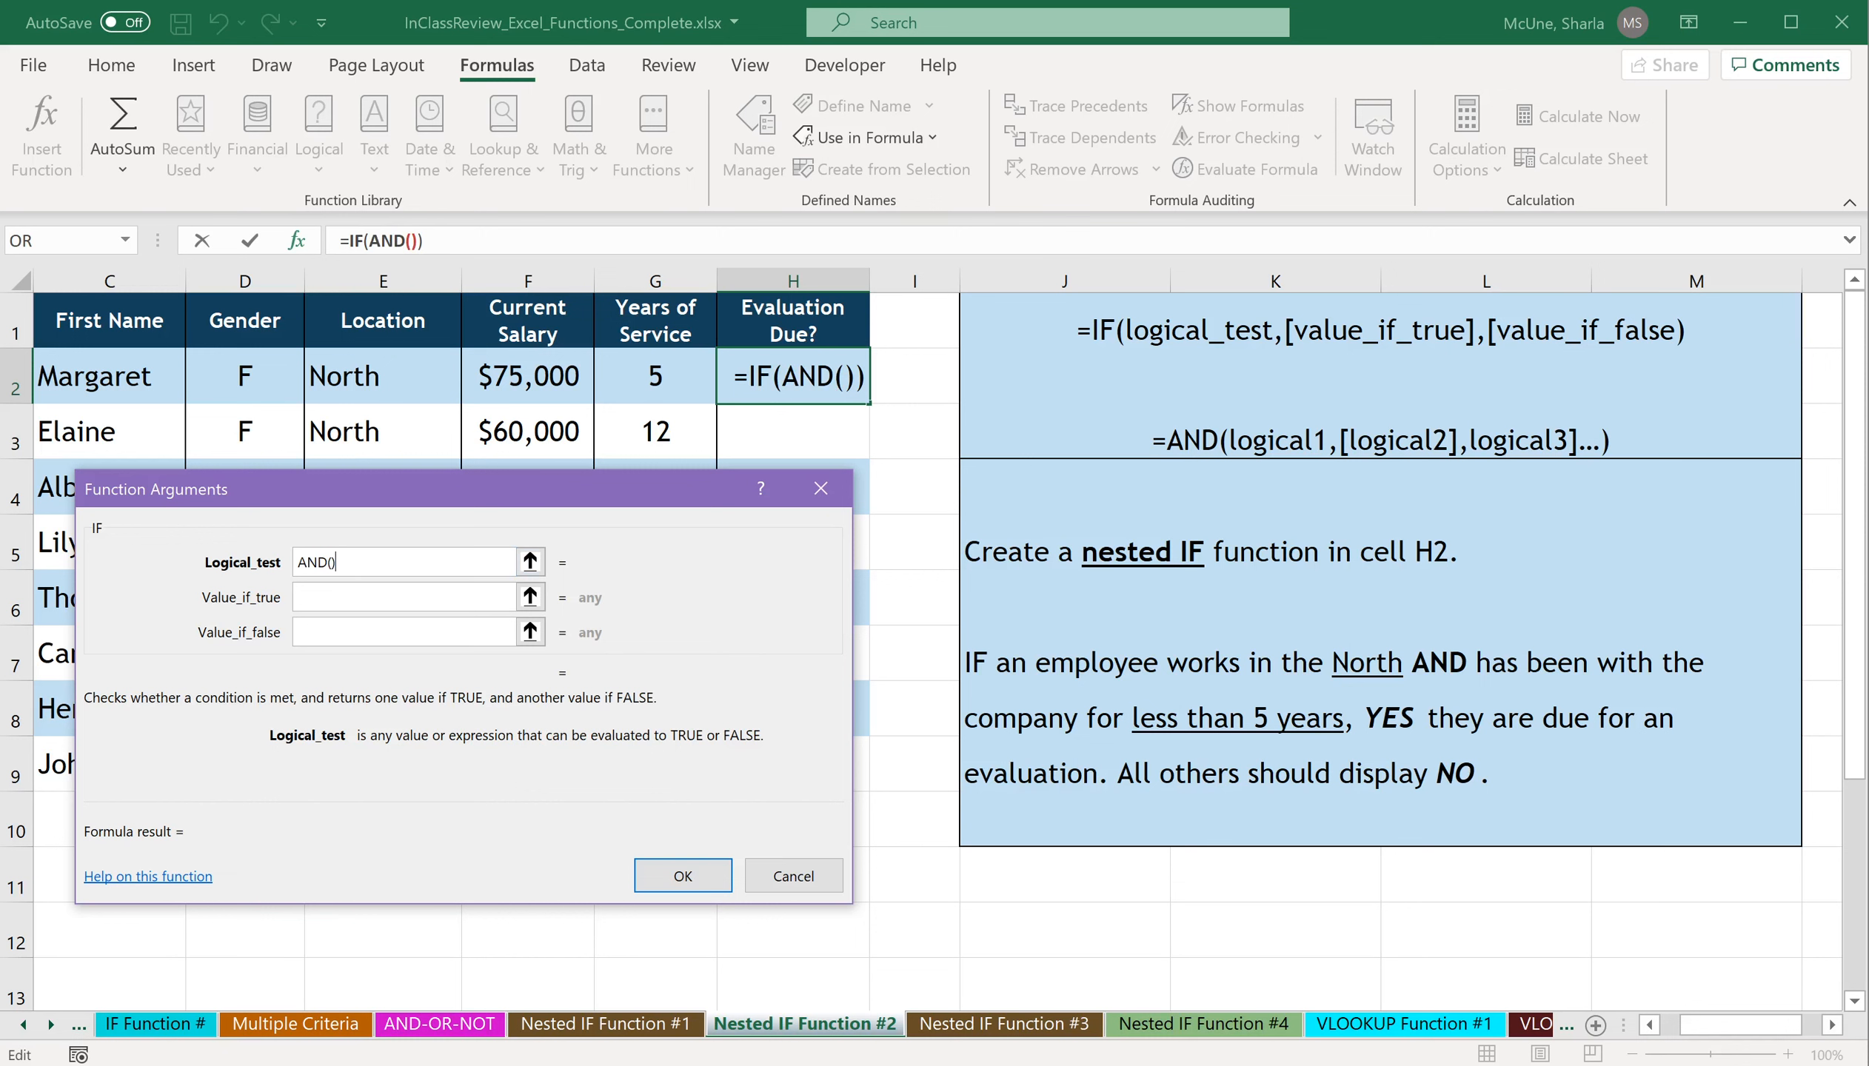
left_click(404, 240)
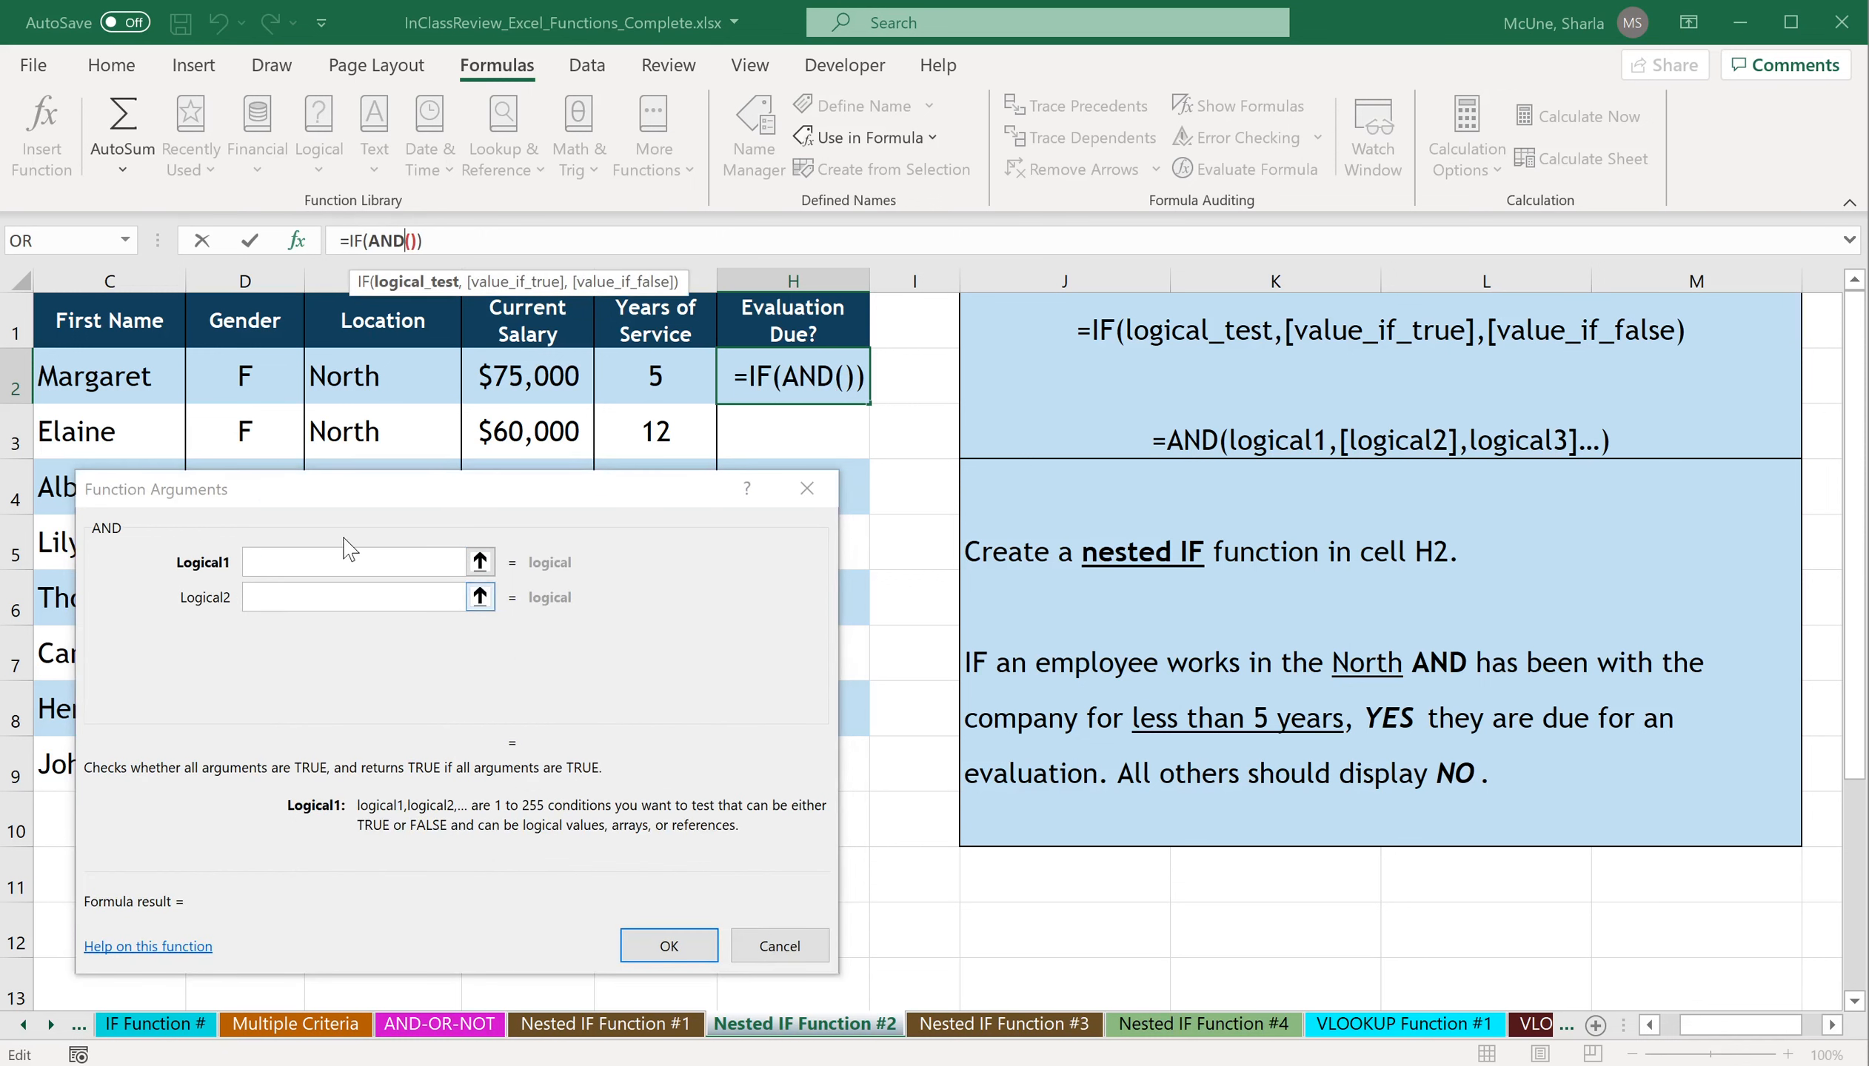
Set the AND function's first condition to E2="North" and its second condition to G2<5.
left_click(353, 562)
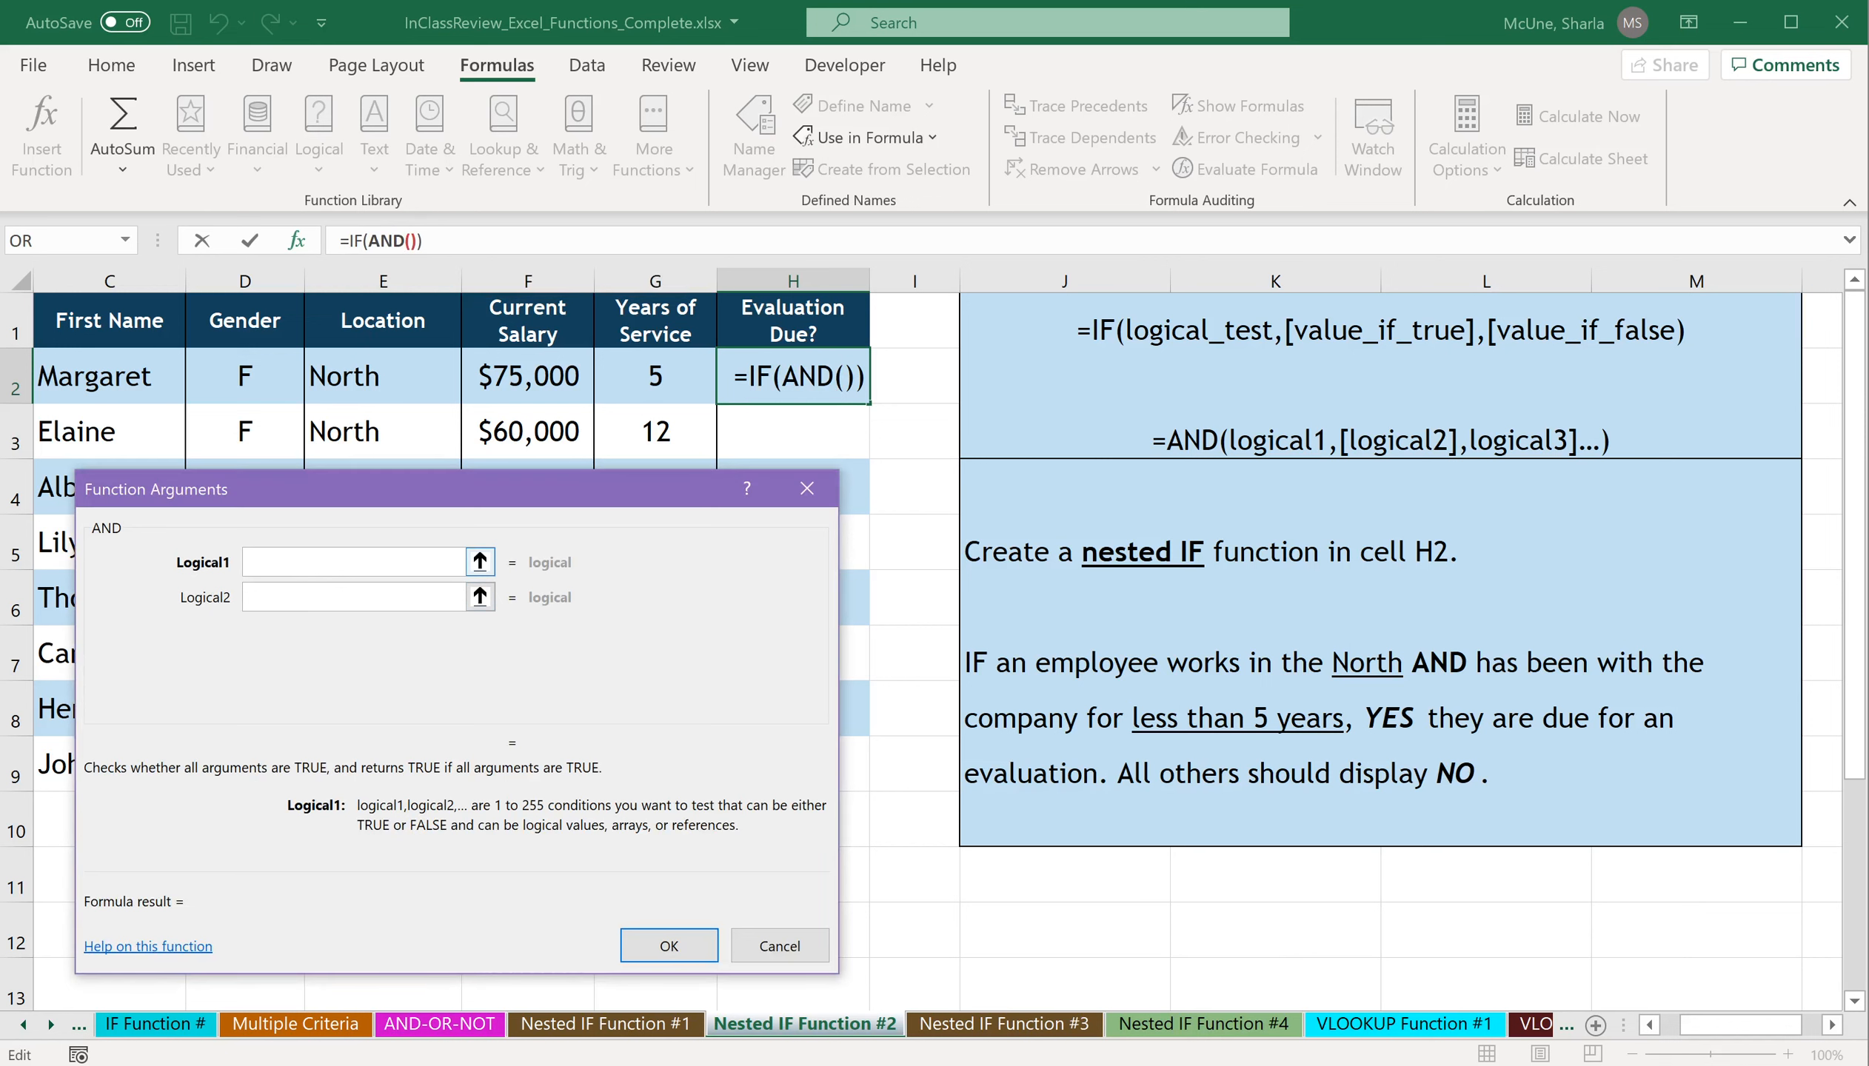
left_click(363, 377)
type("=\"Nor")
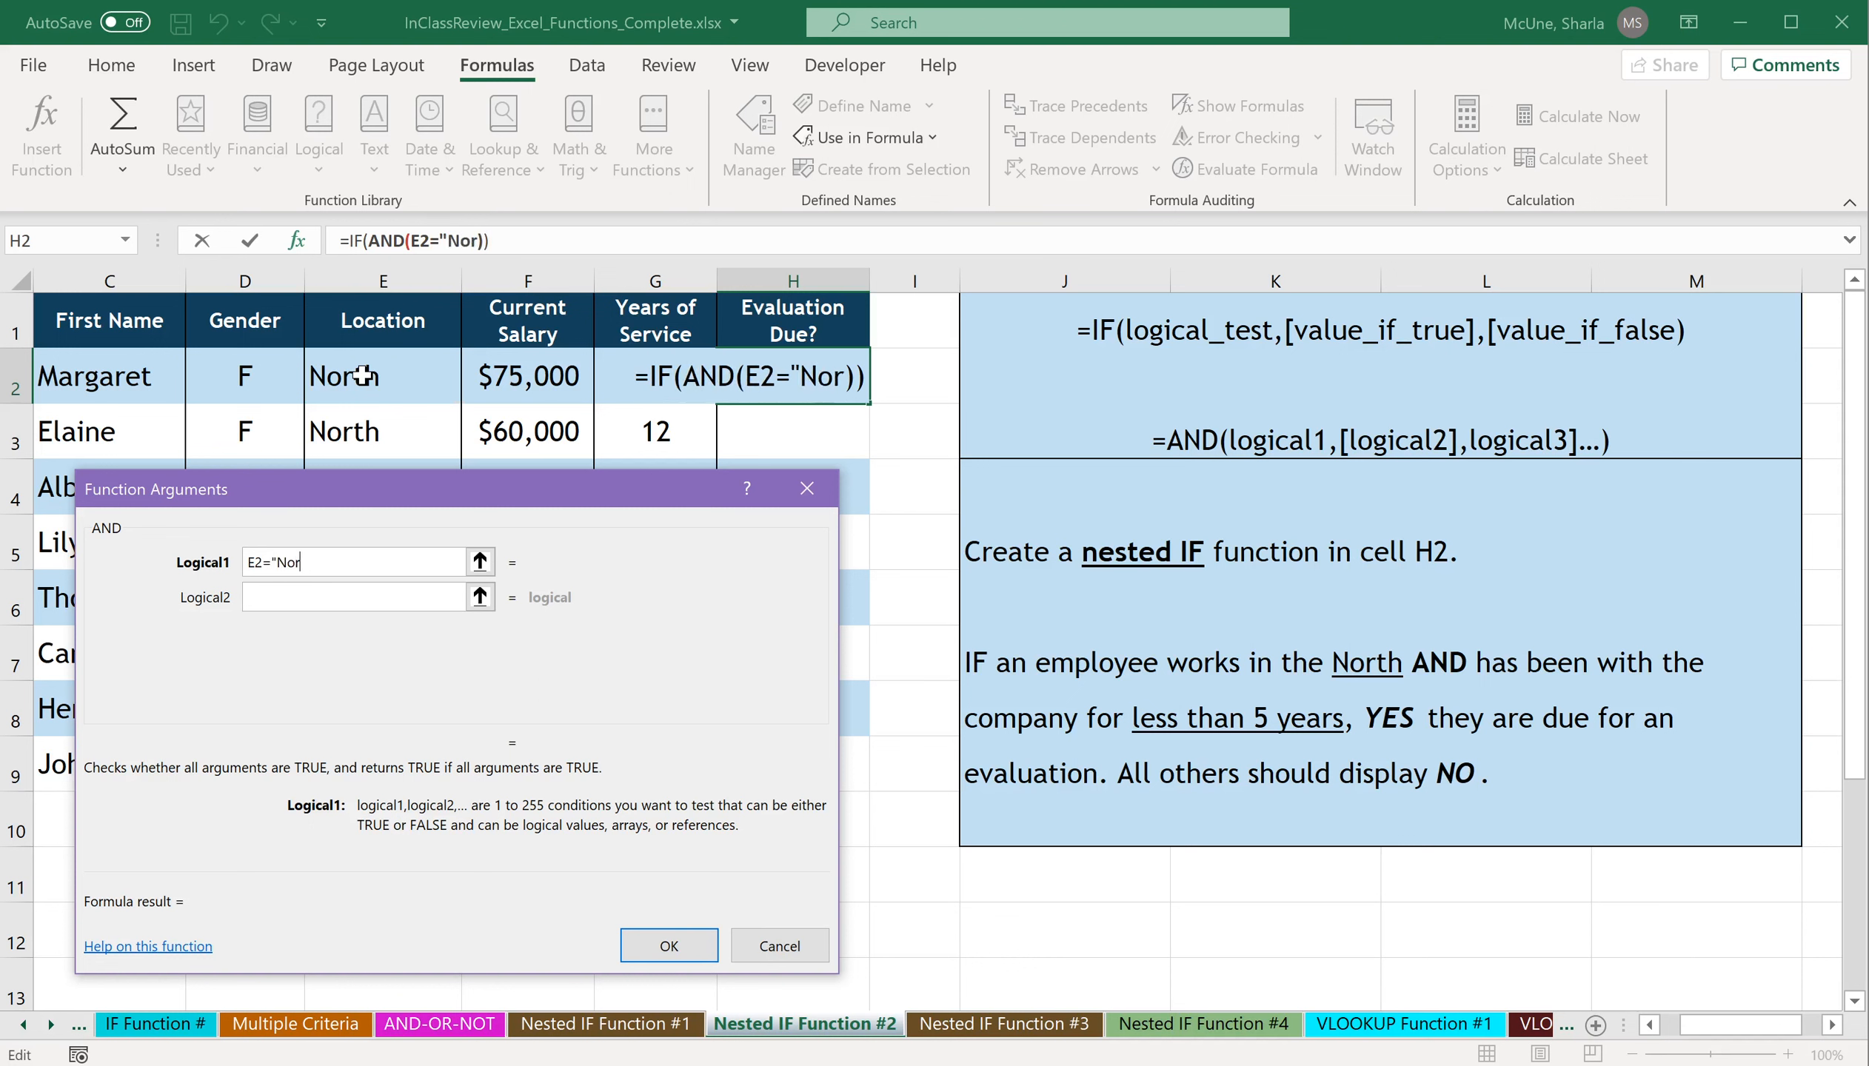
type("th\"")
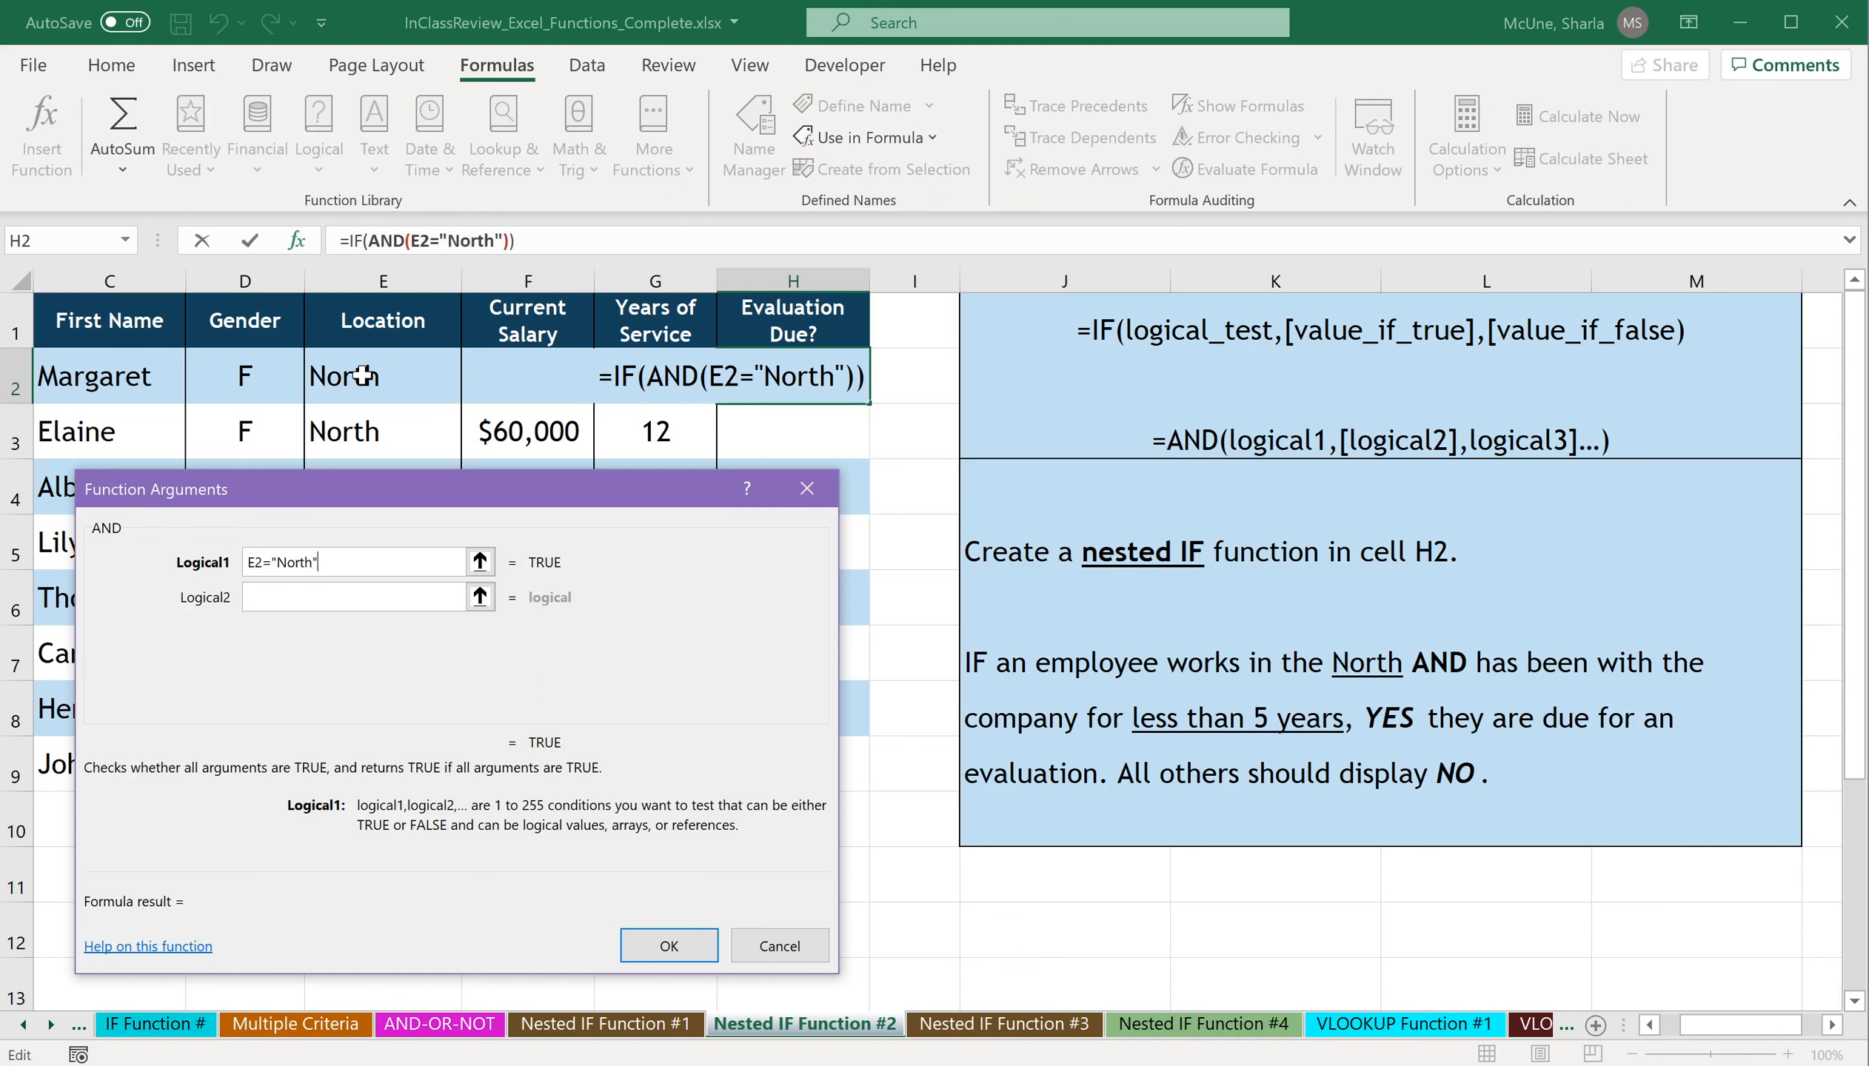
left_click(382, 607)
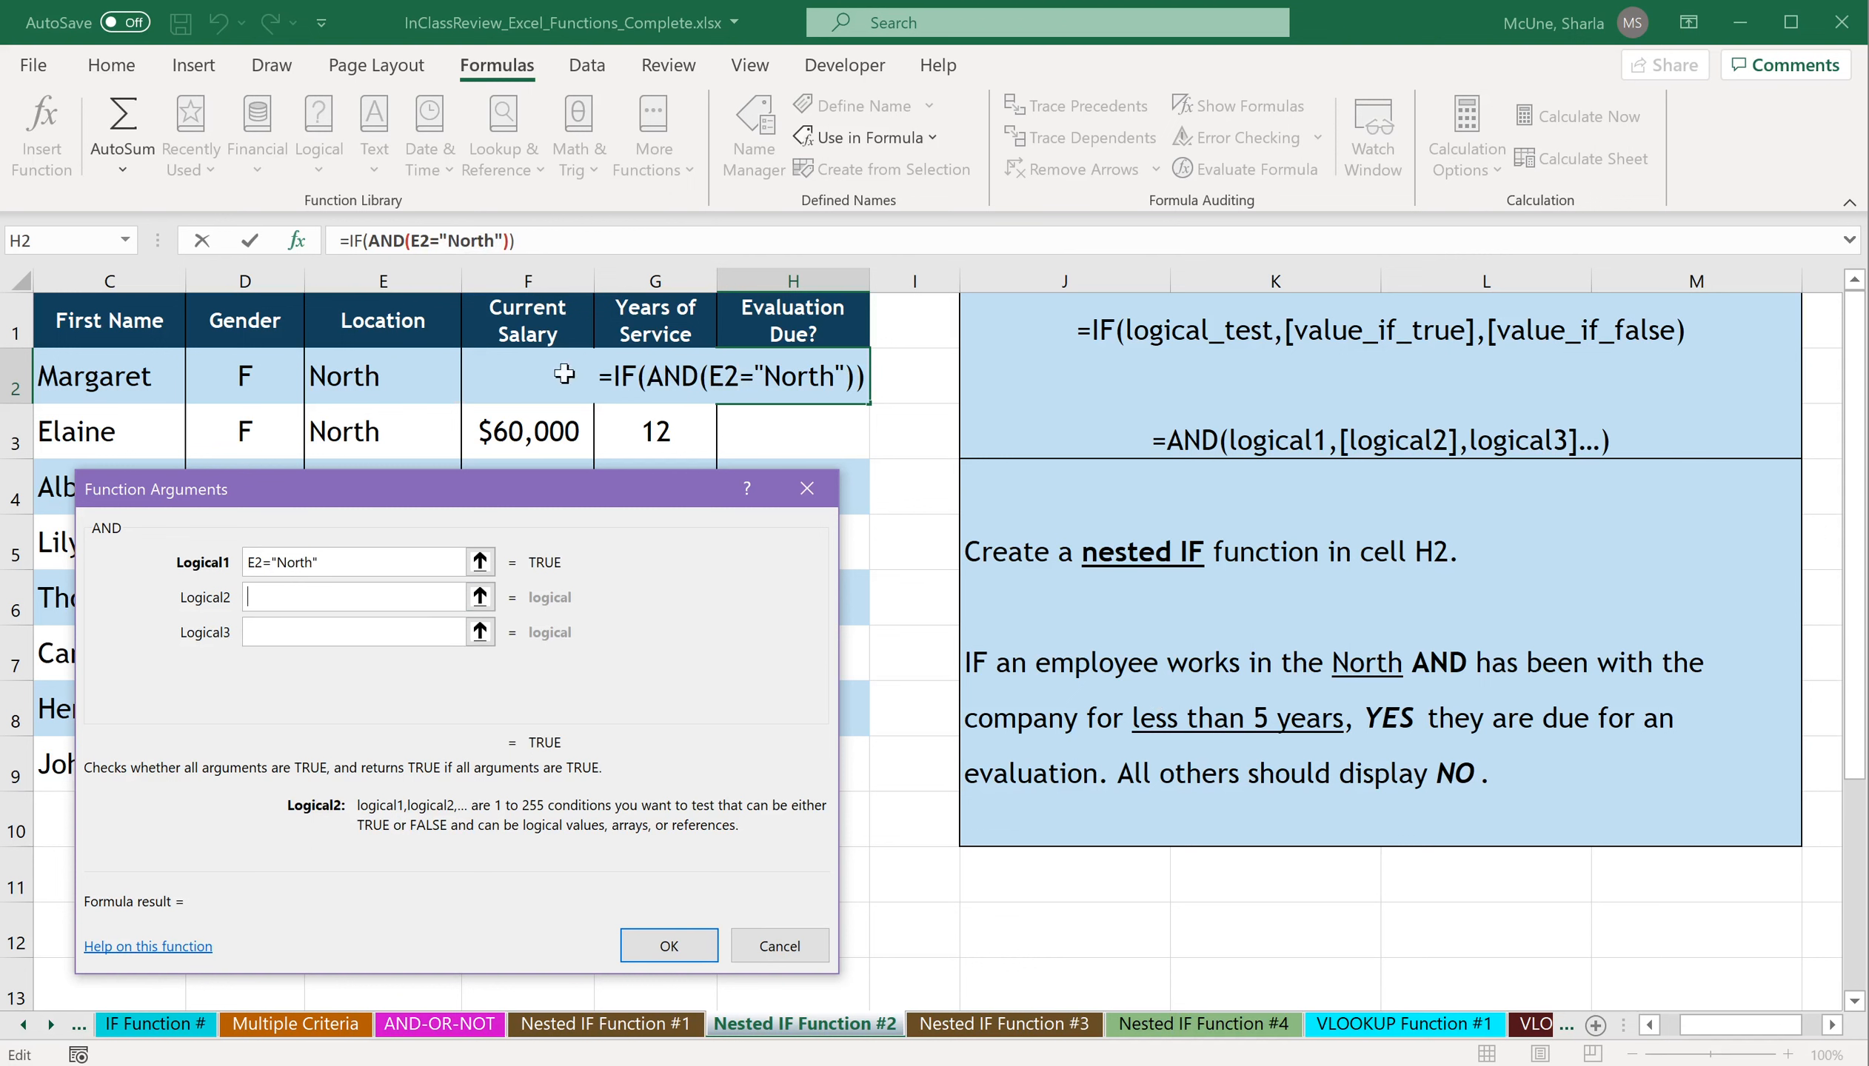
left_click(665, 377)
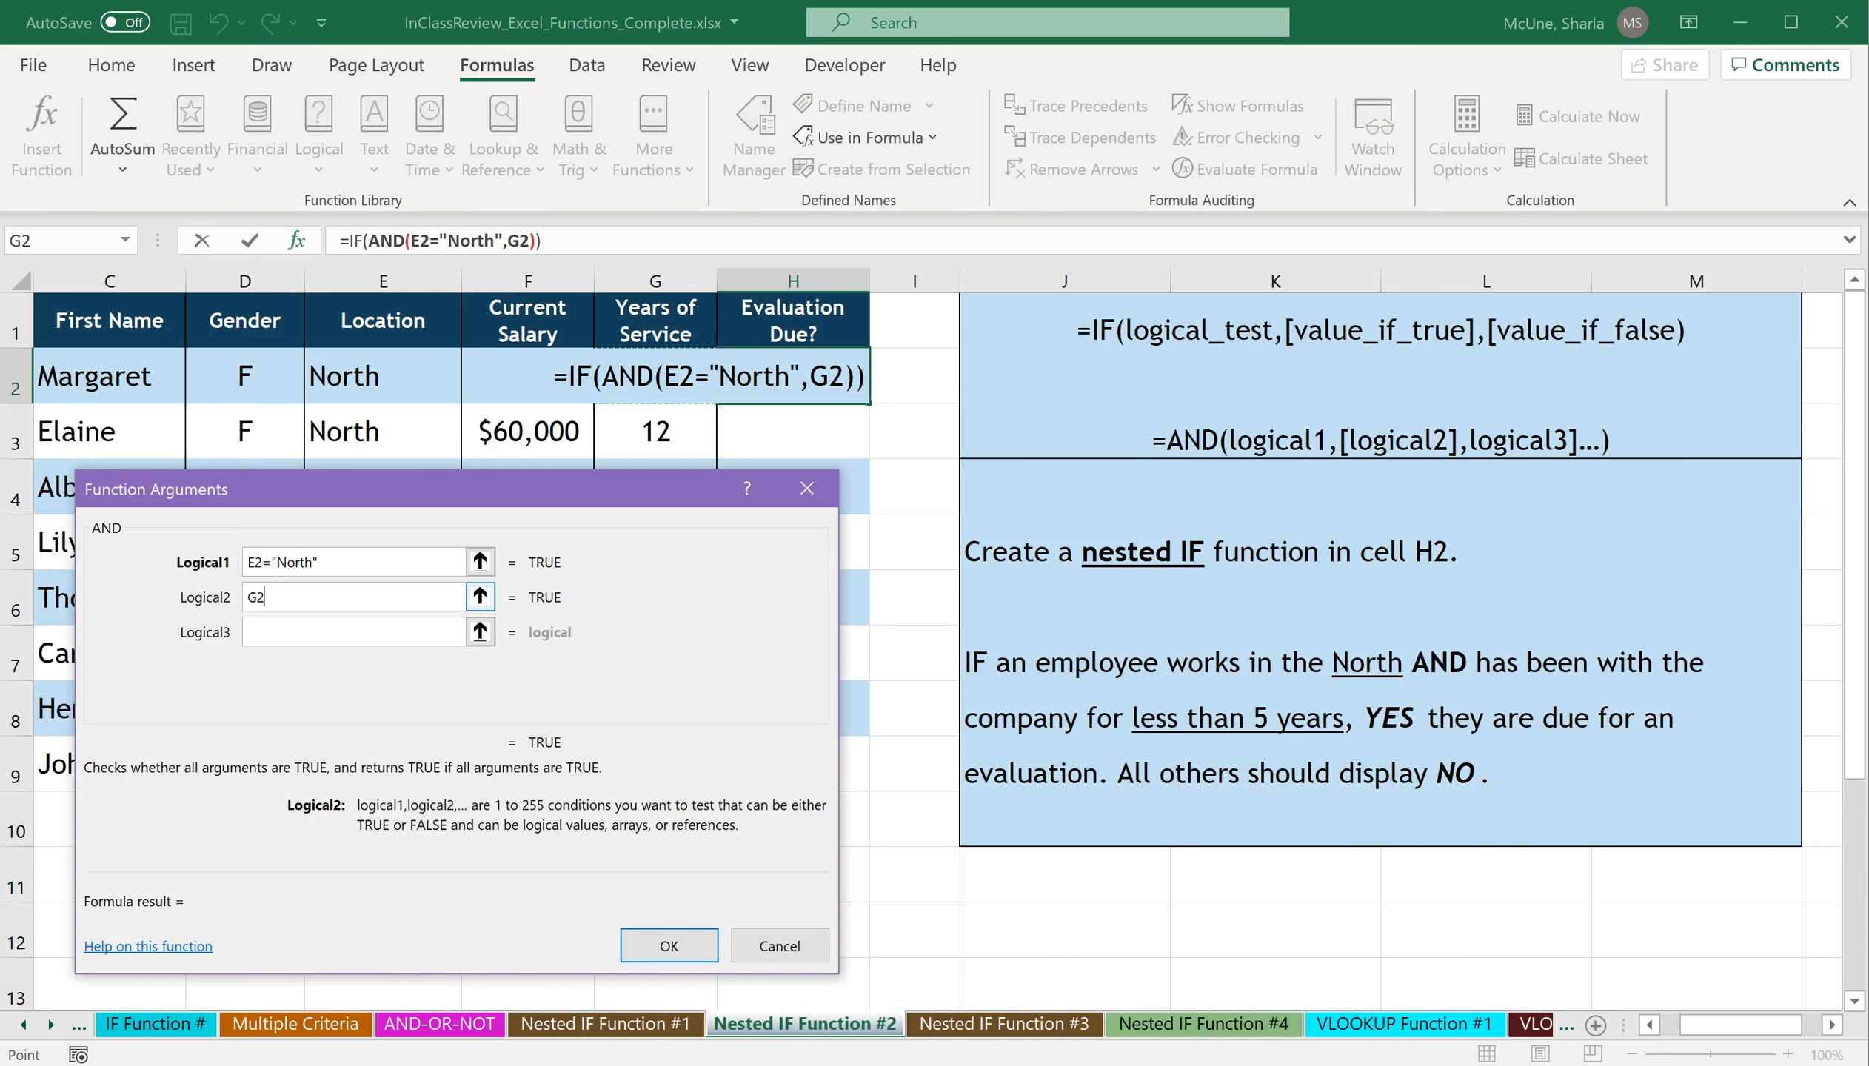
type("<")
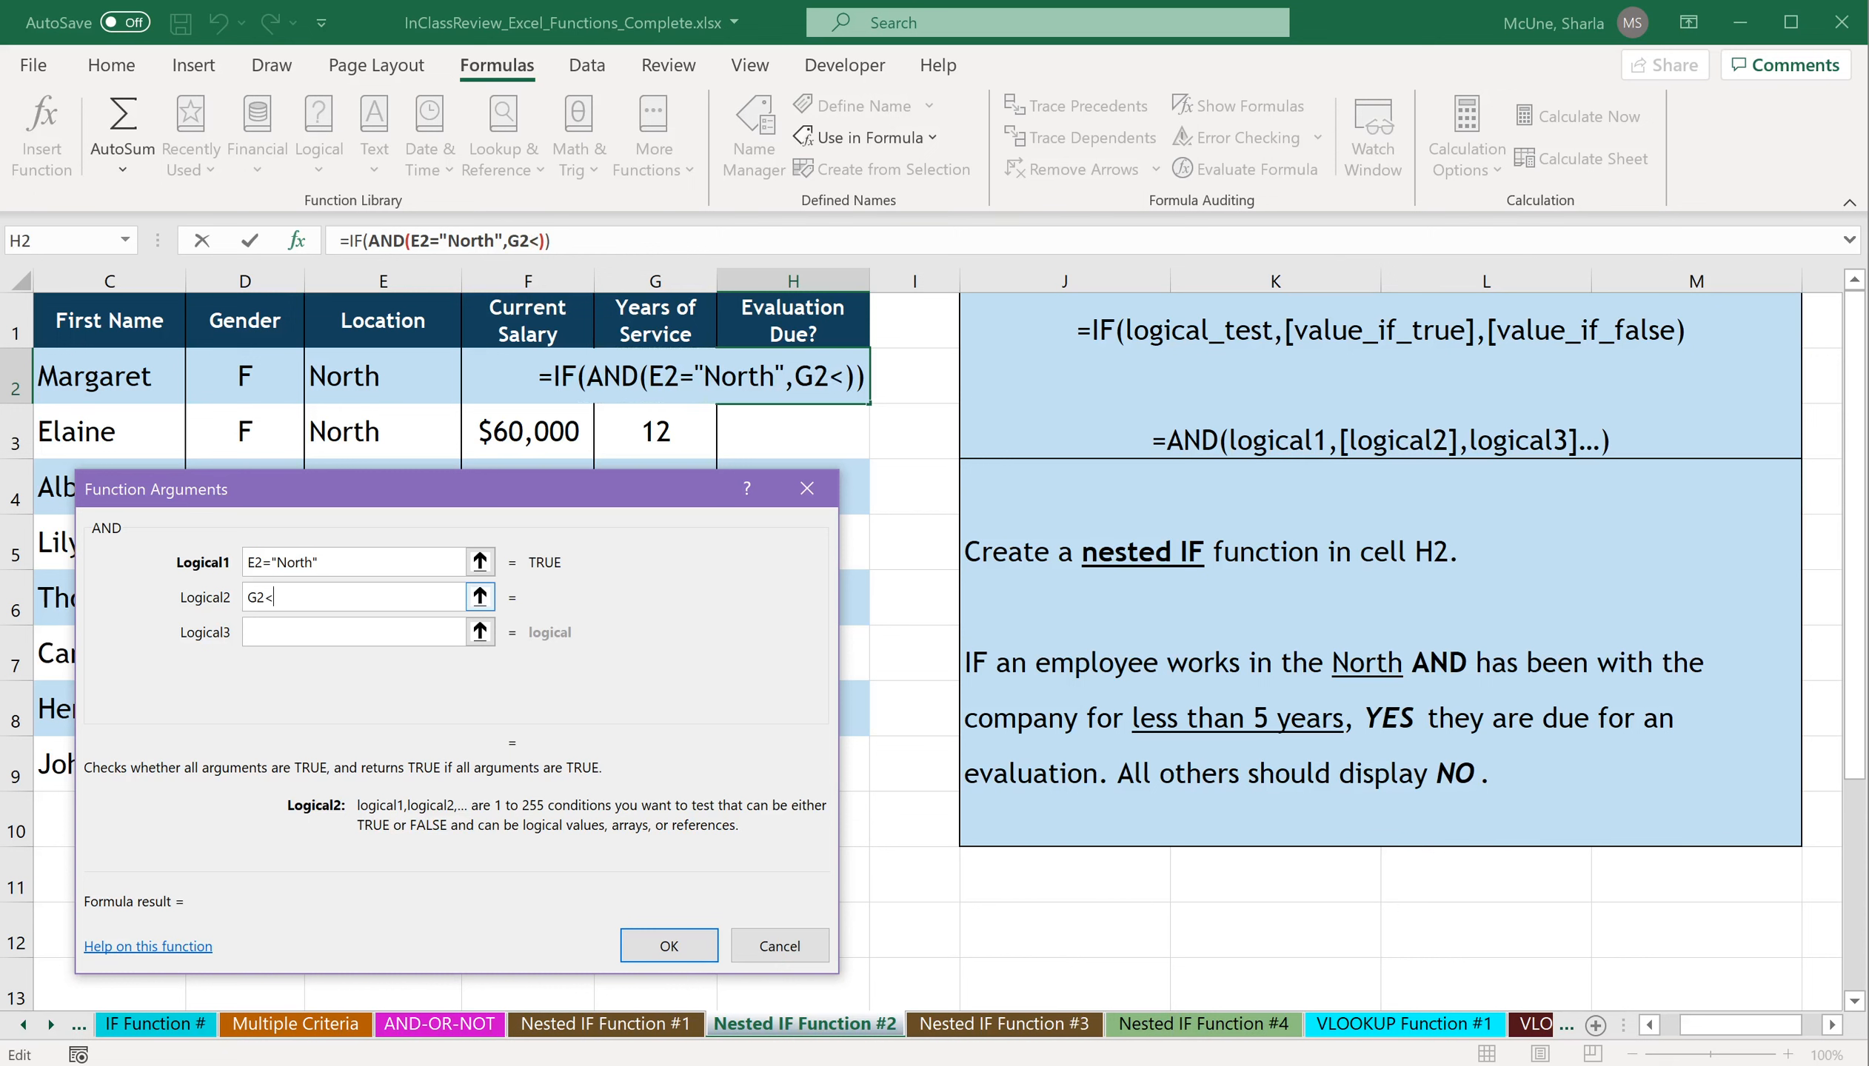
type("5")
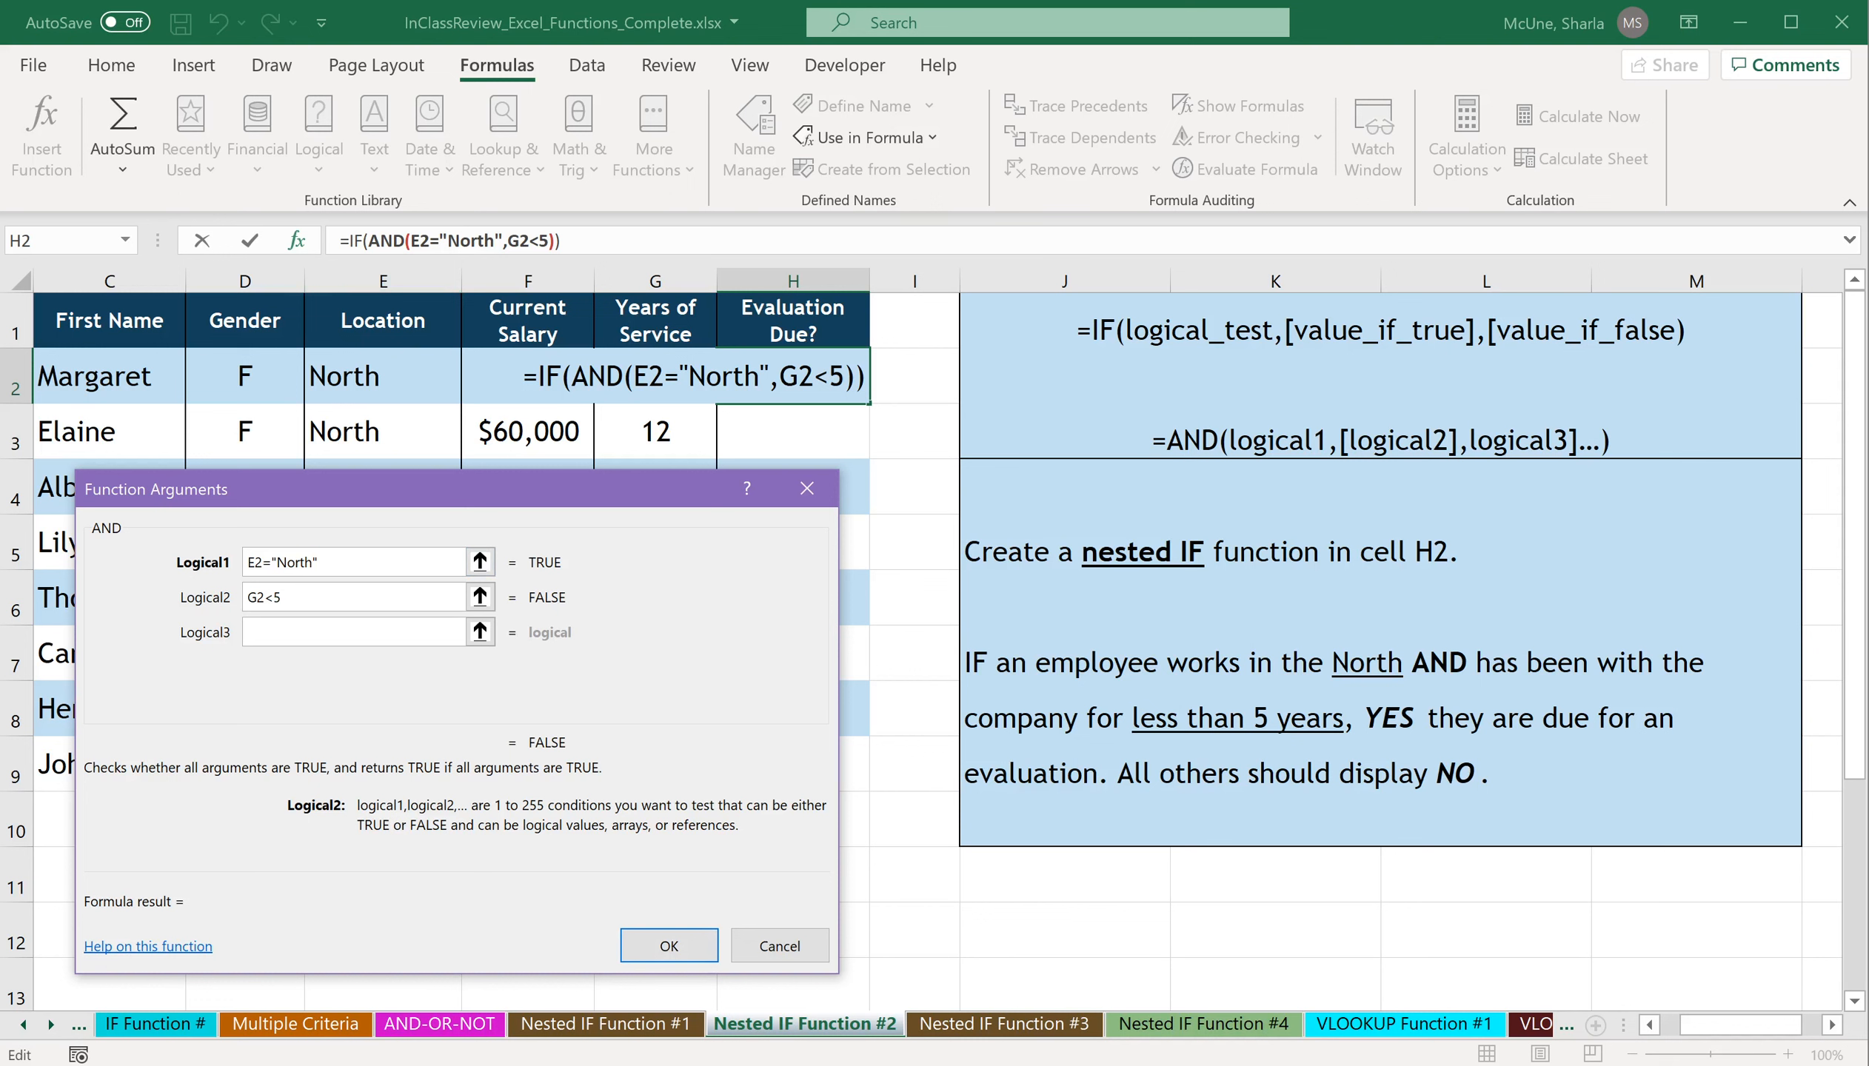
Set the outer IF's value if true to "YES" and value if false to "NO", and complete the formula in H2.
left_click(355, 241)
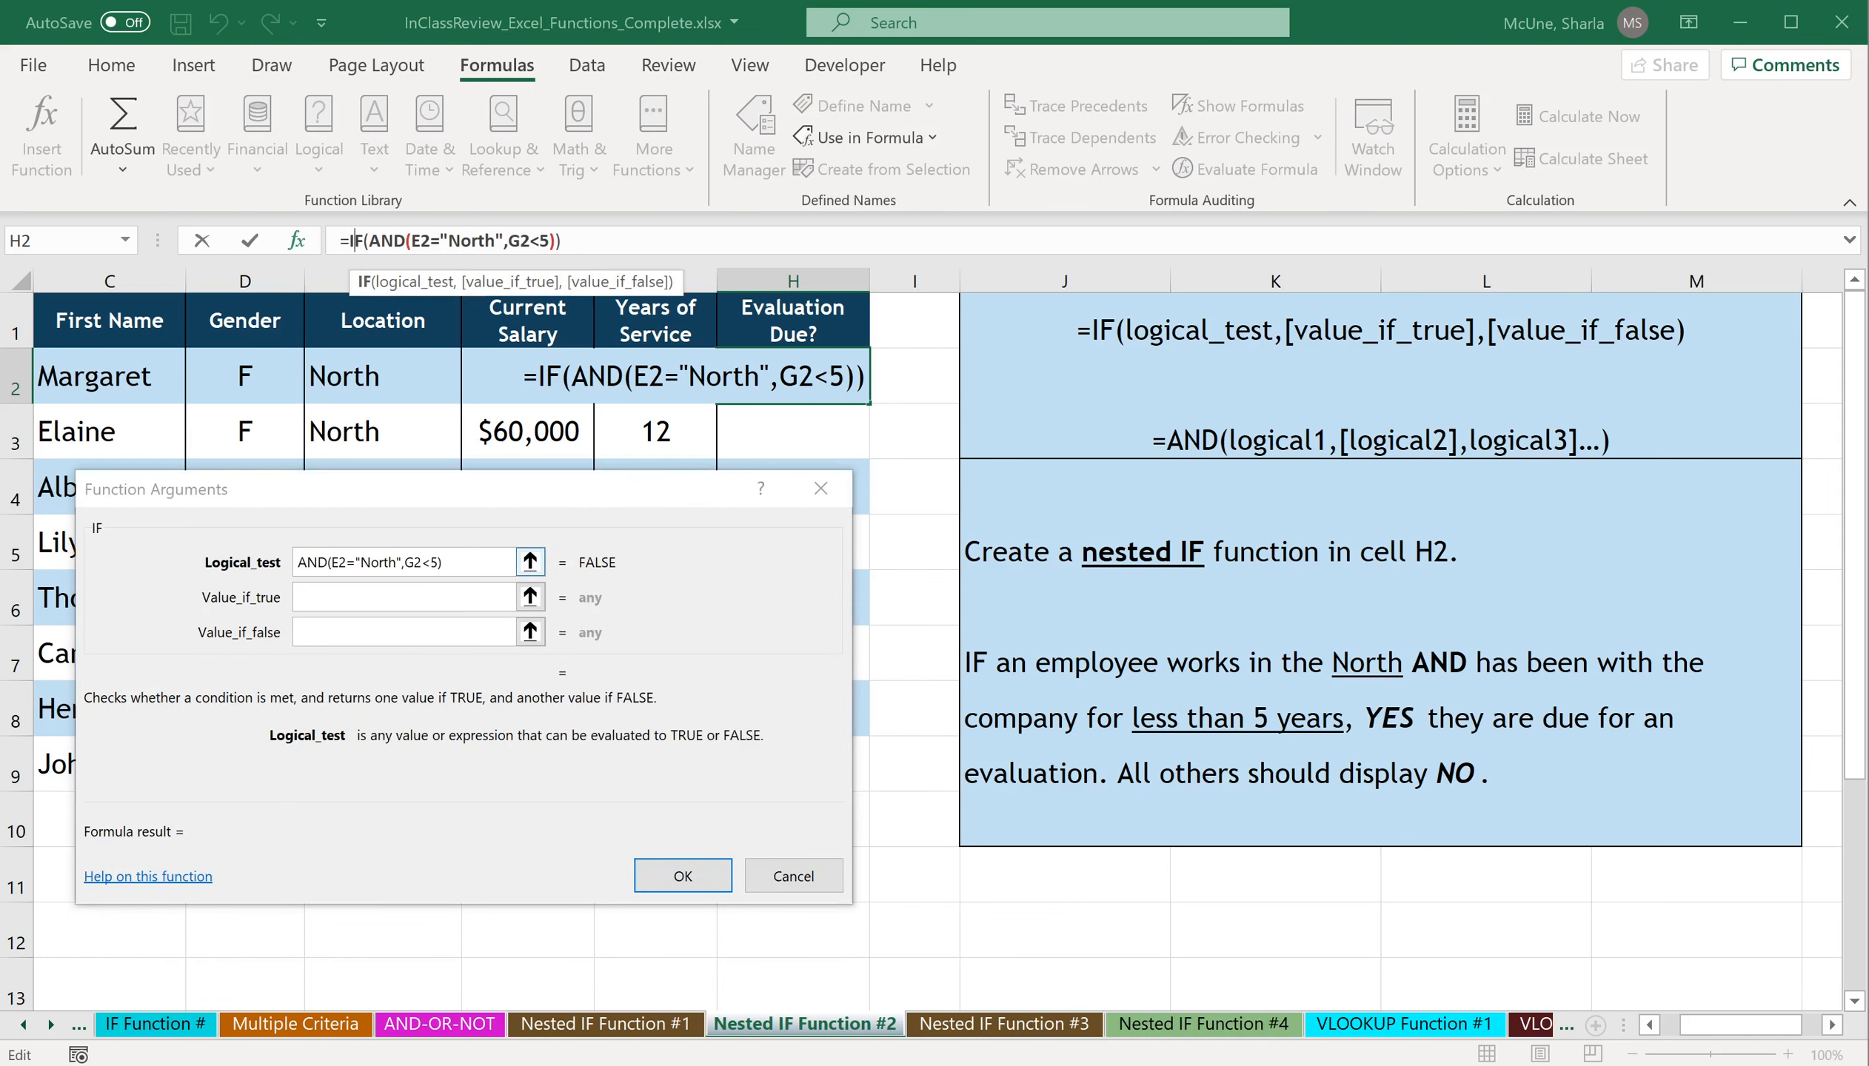
left_click(330, 597)
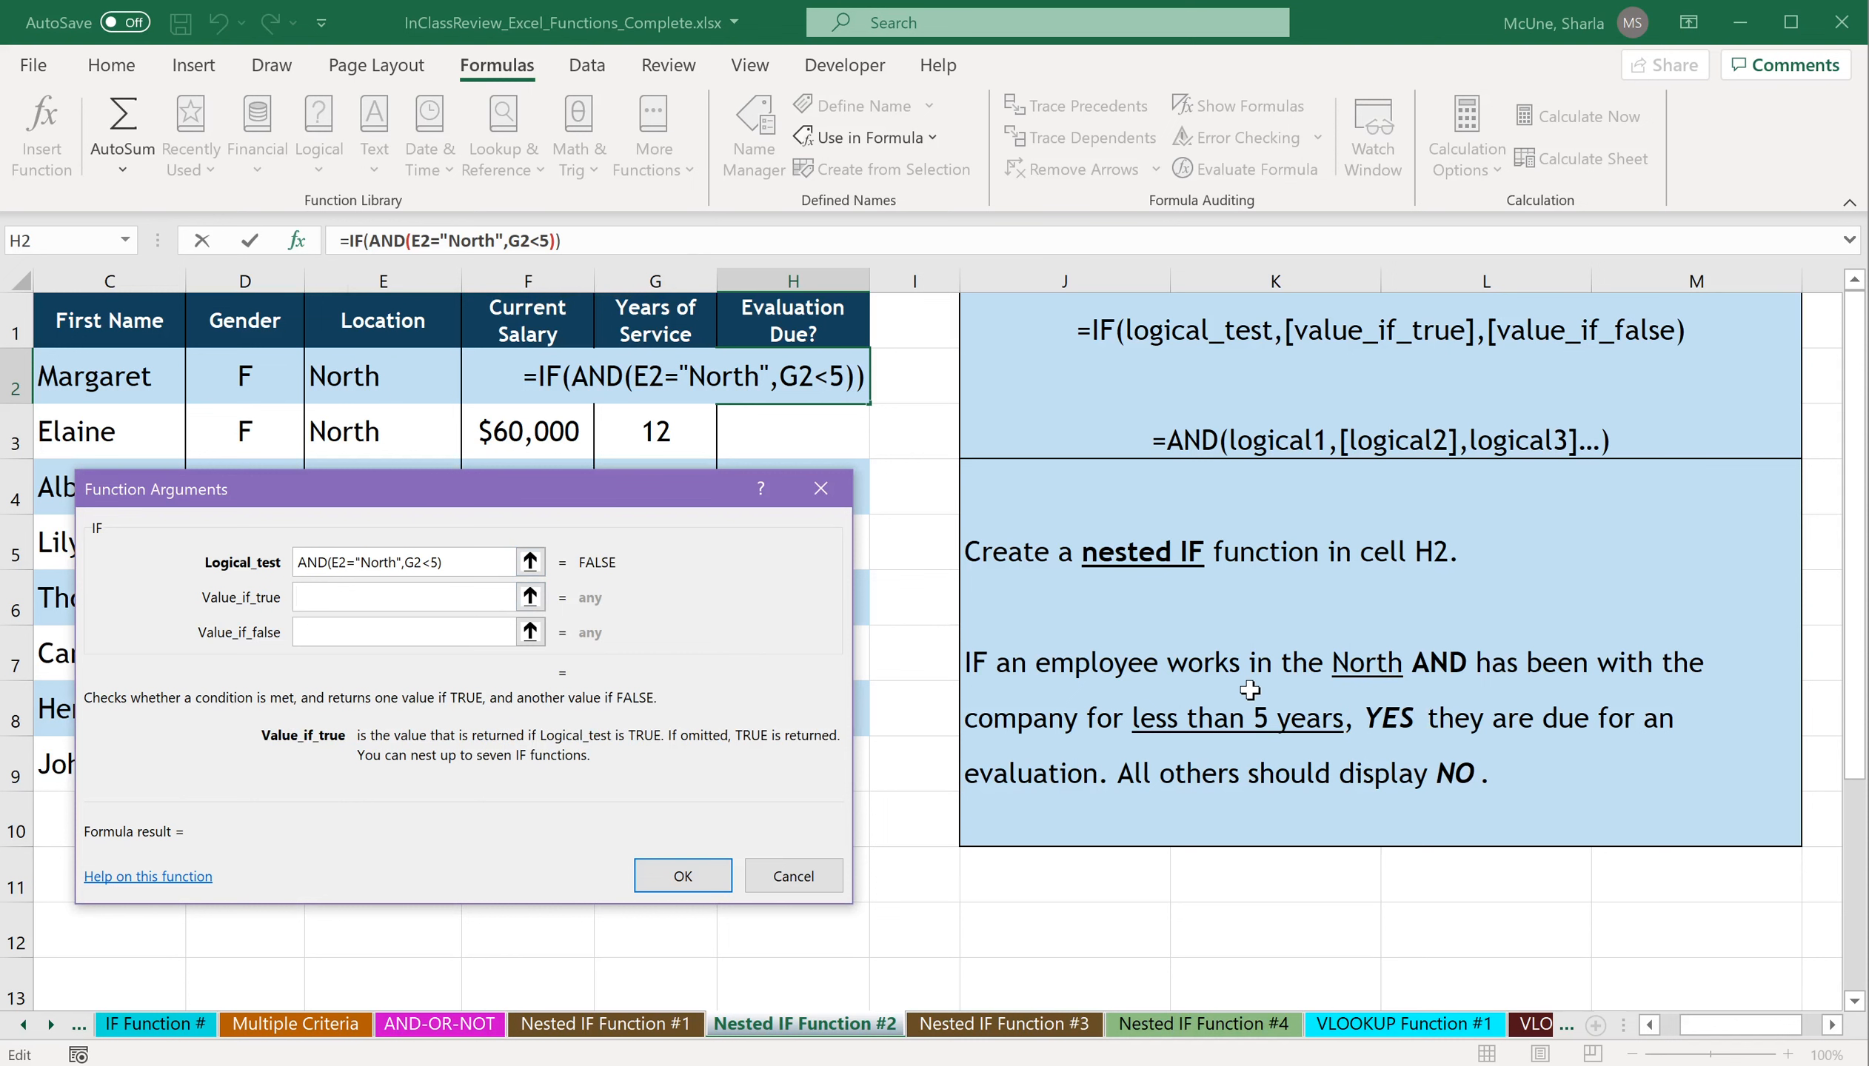
type("\"YES")
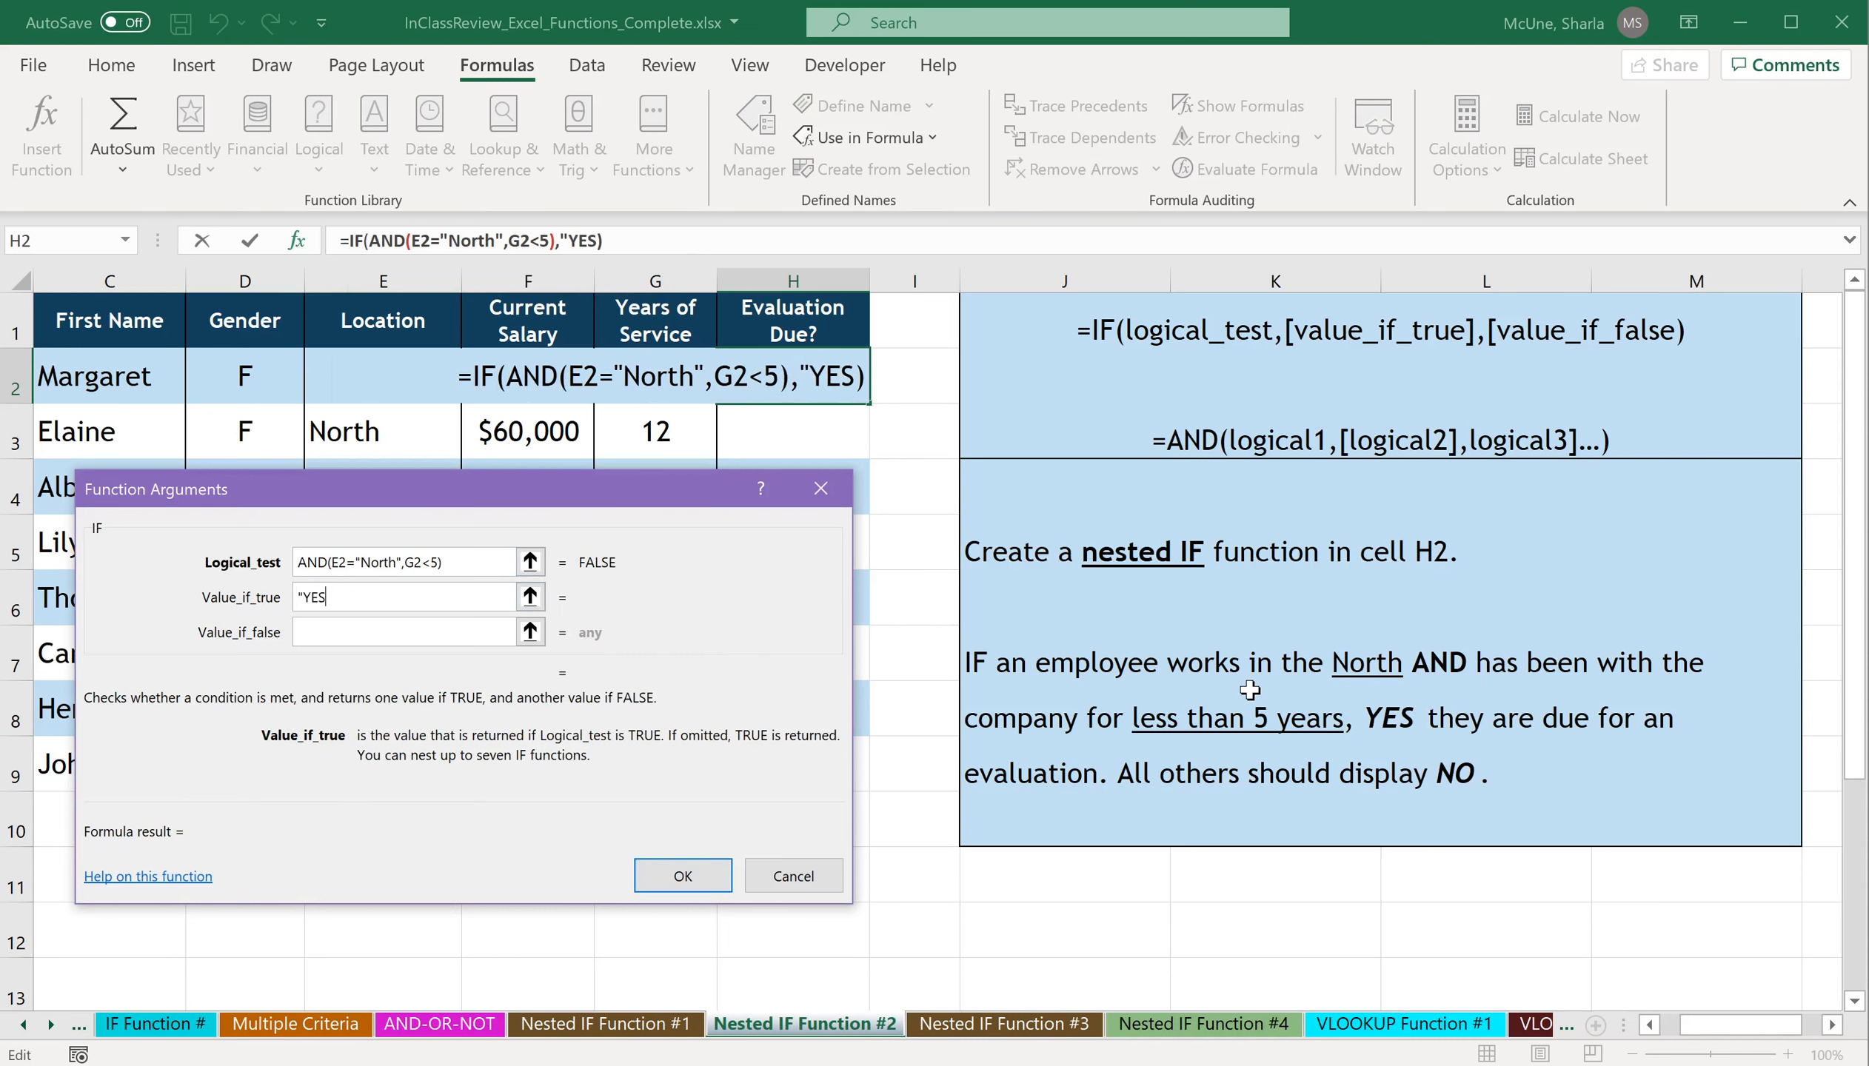
type("\"")
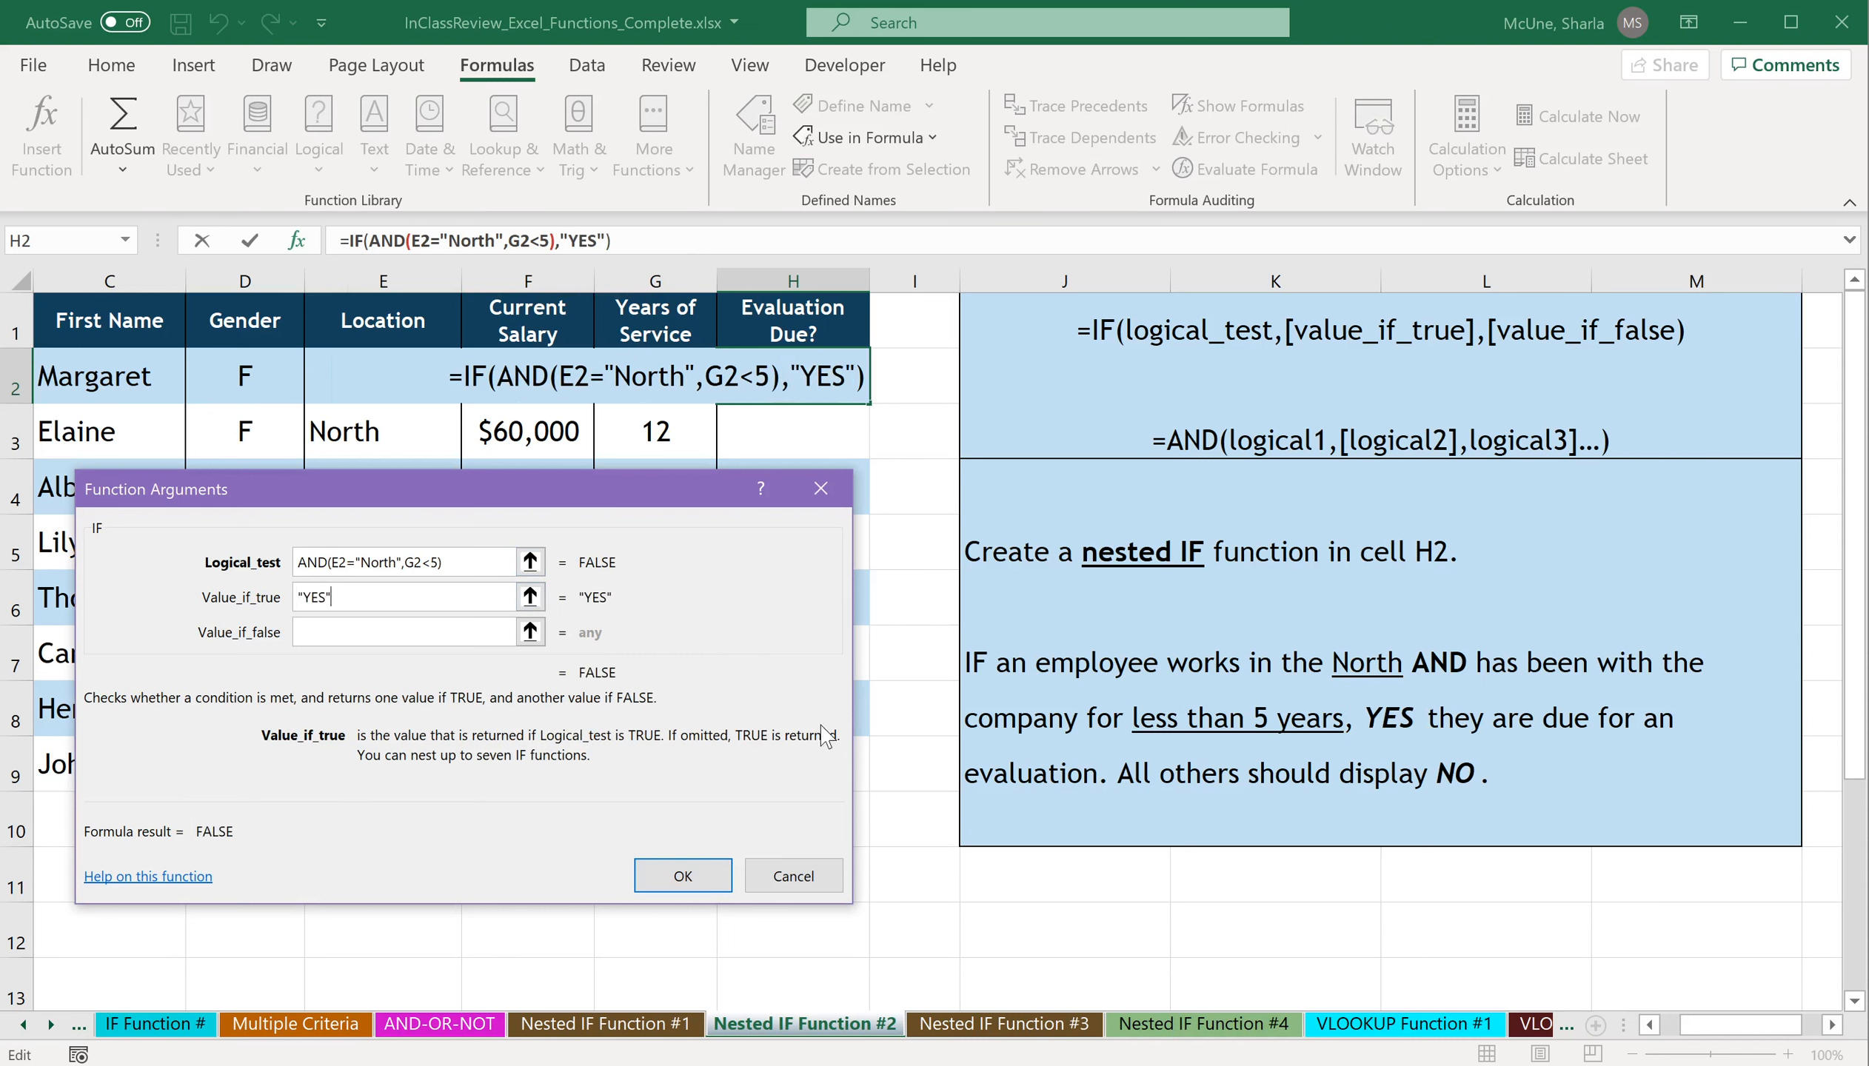
key("Tab")
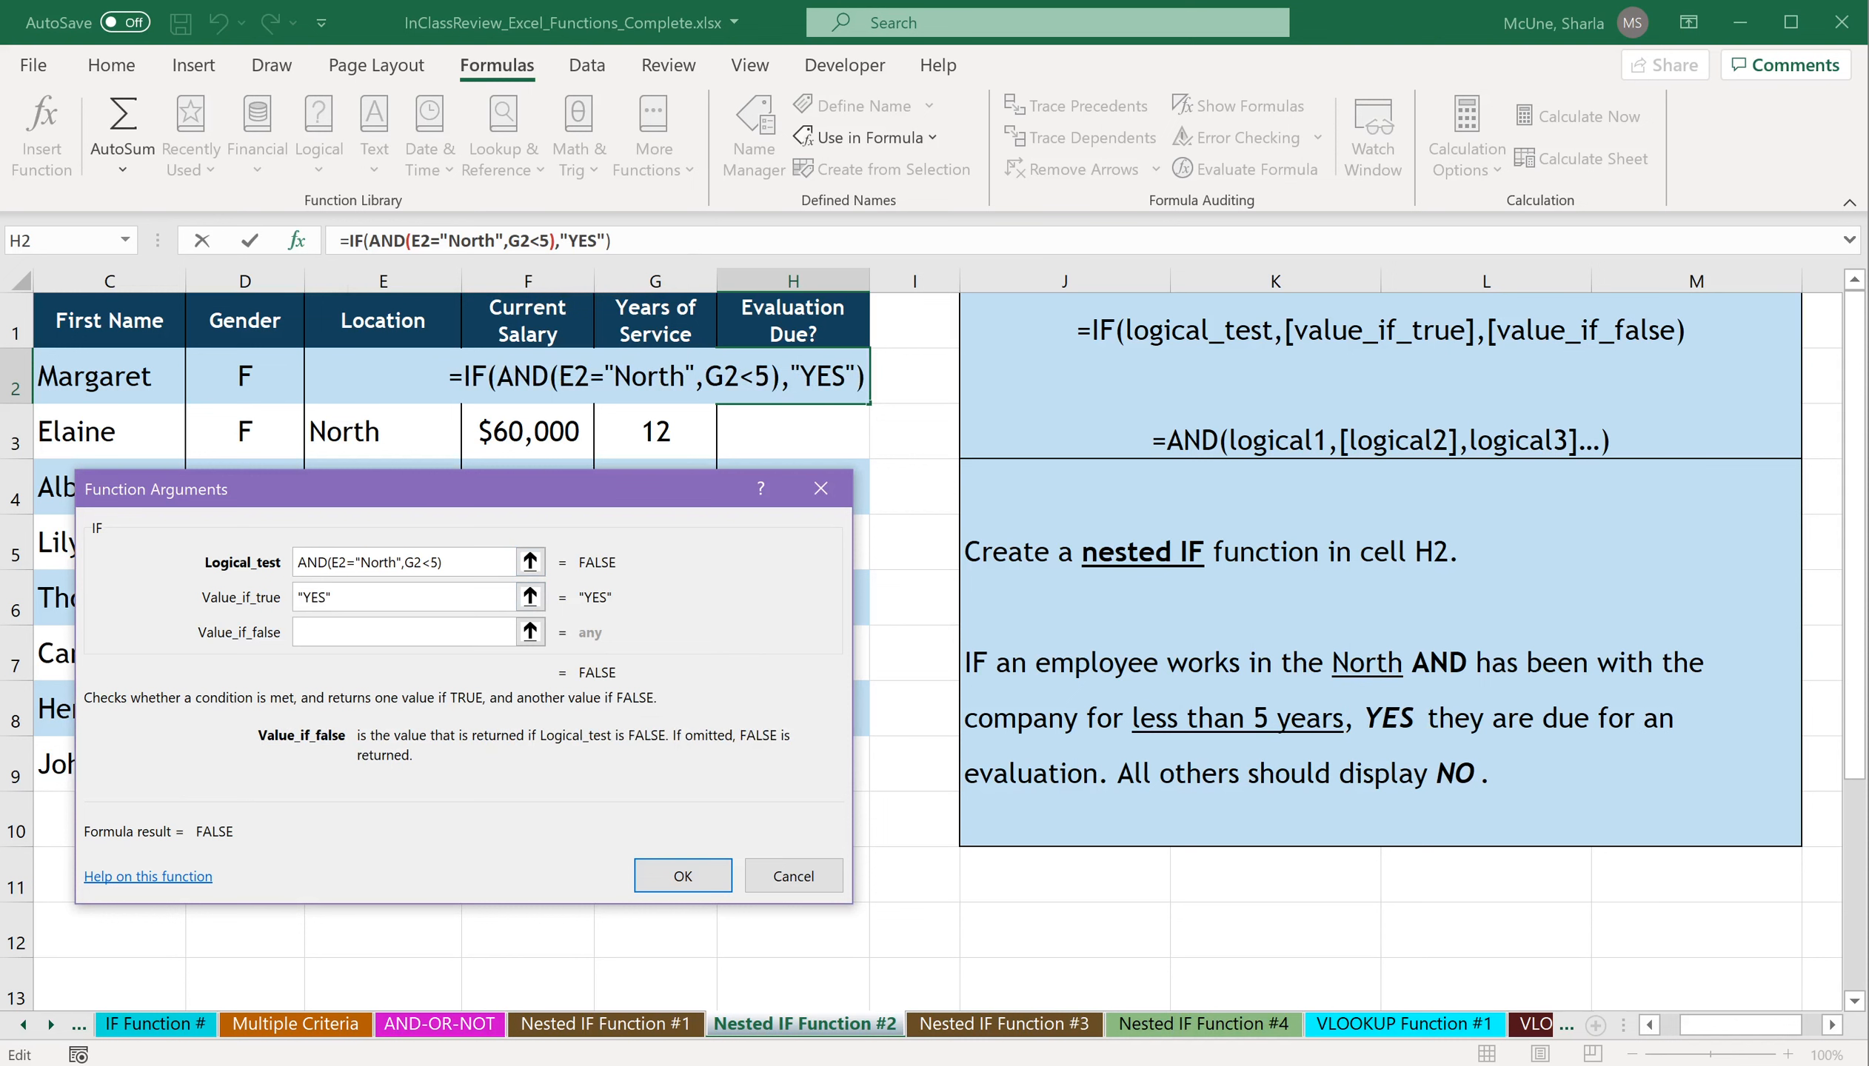
type("\"NO\"")
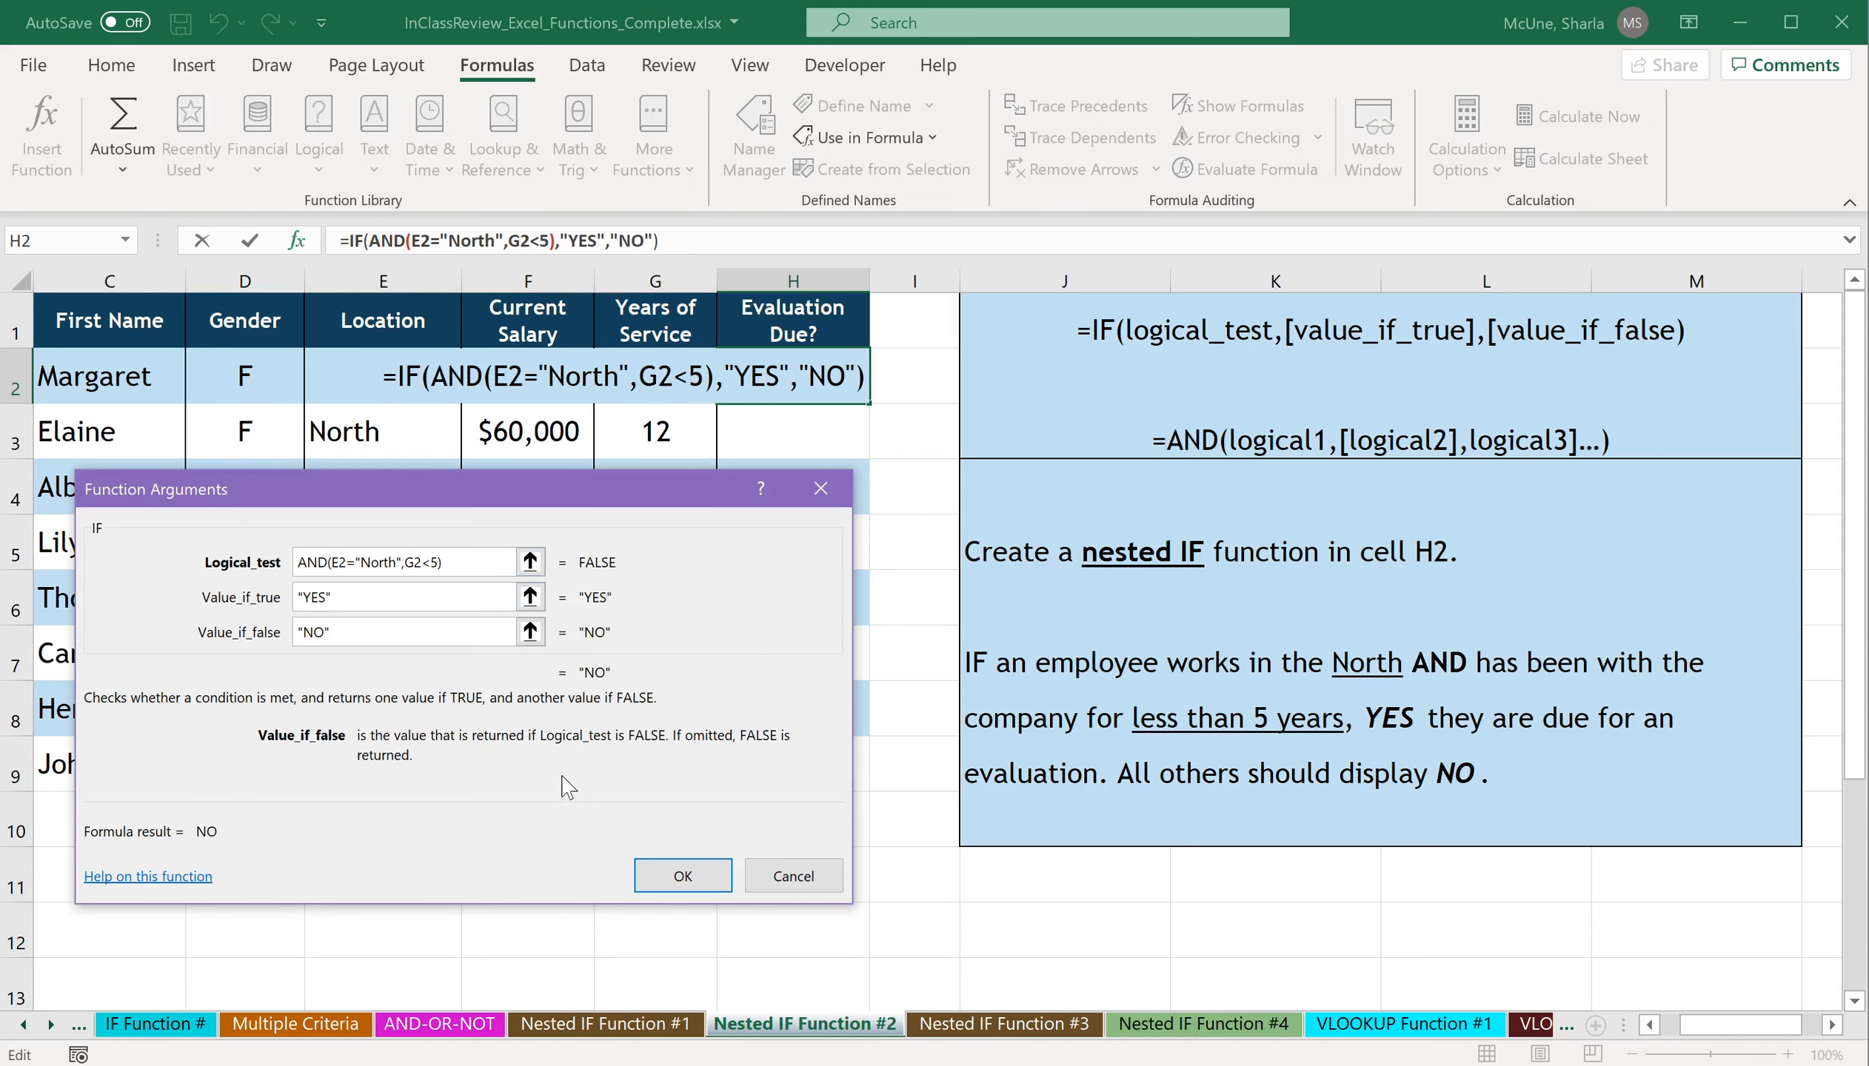
left_click(680, 877)
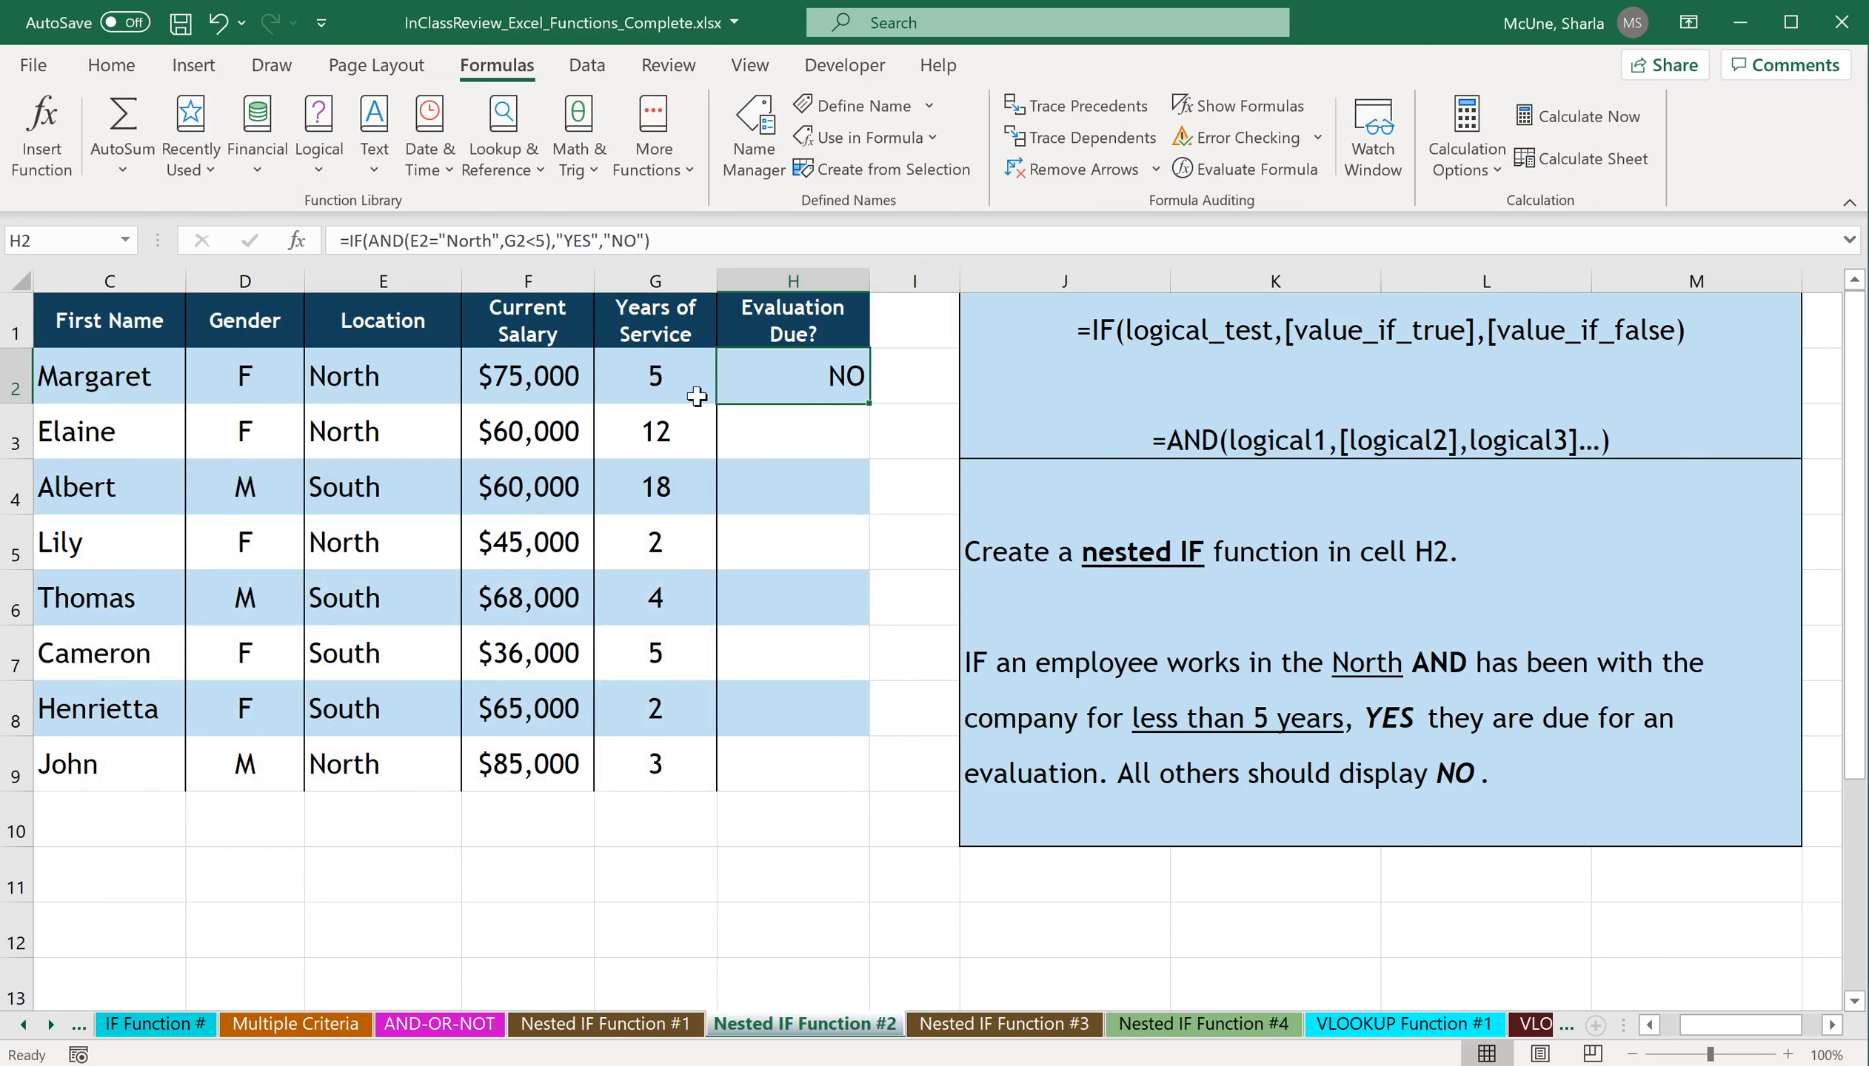
Try copying the H2 formula down through H9, and undo the fill after checking H5 and H9.
left_click_drag(868, 404, 856, 790)
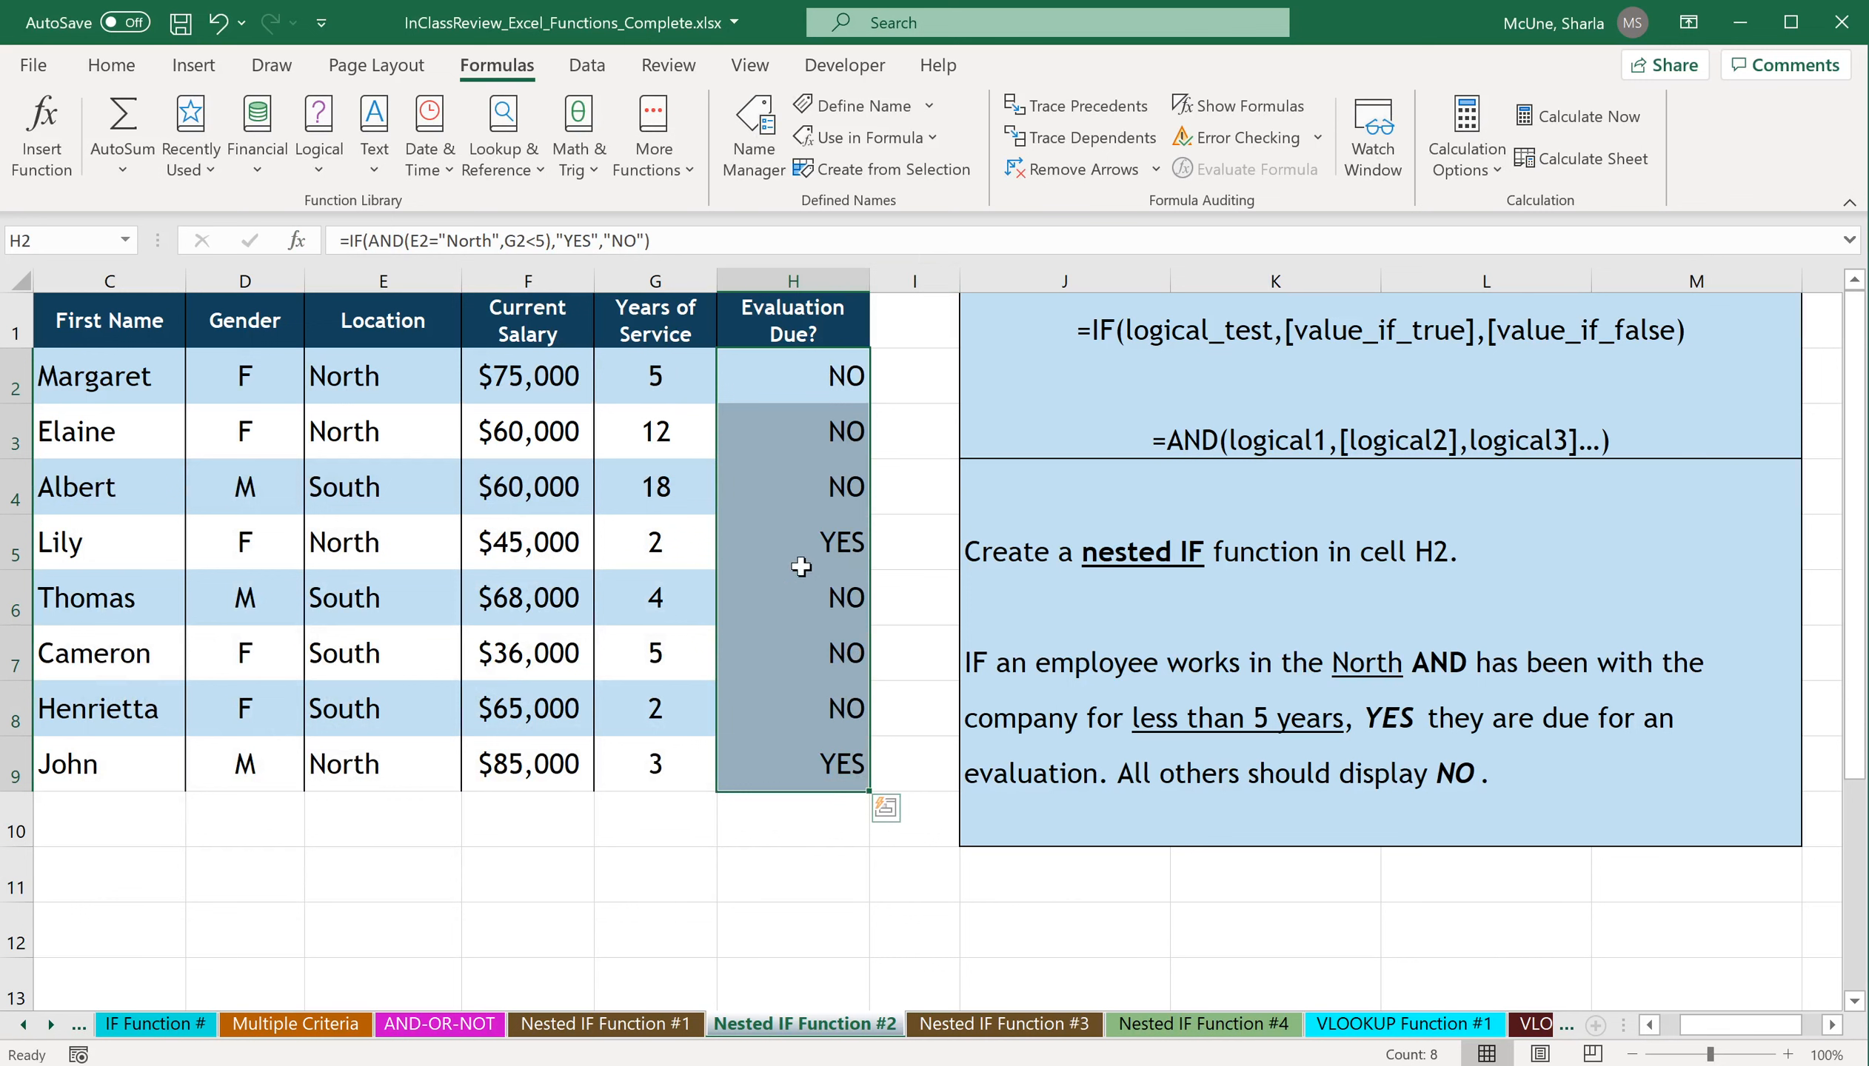
left_click(808, 545)
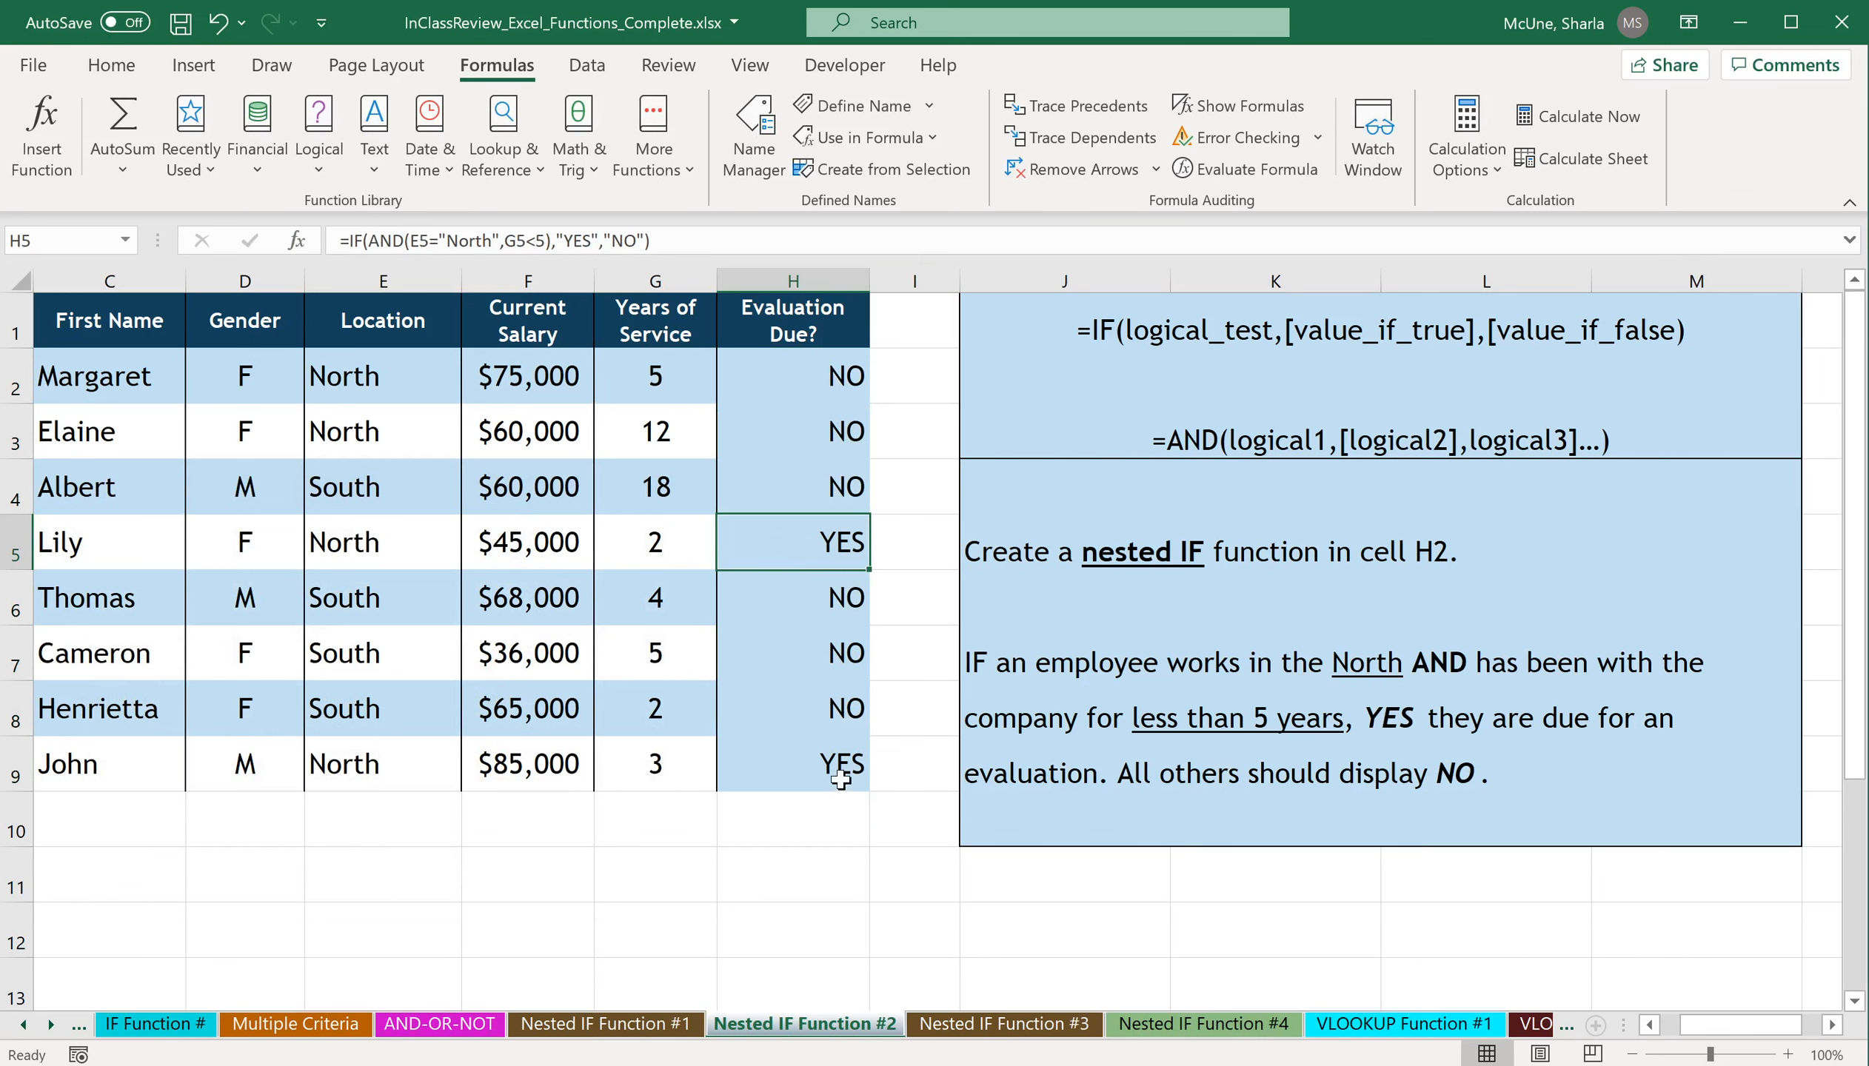
left_click(835, 772)
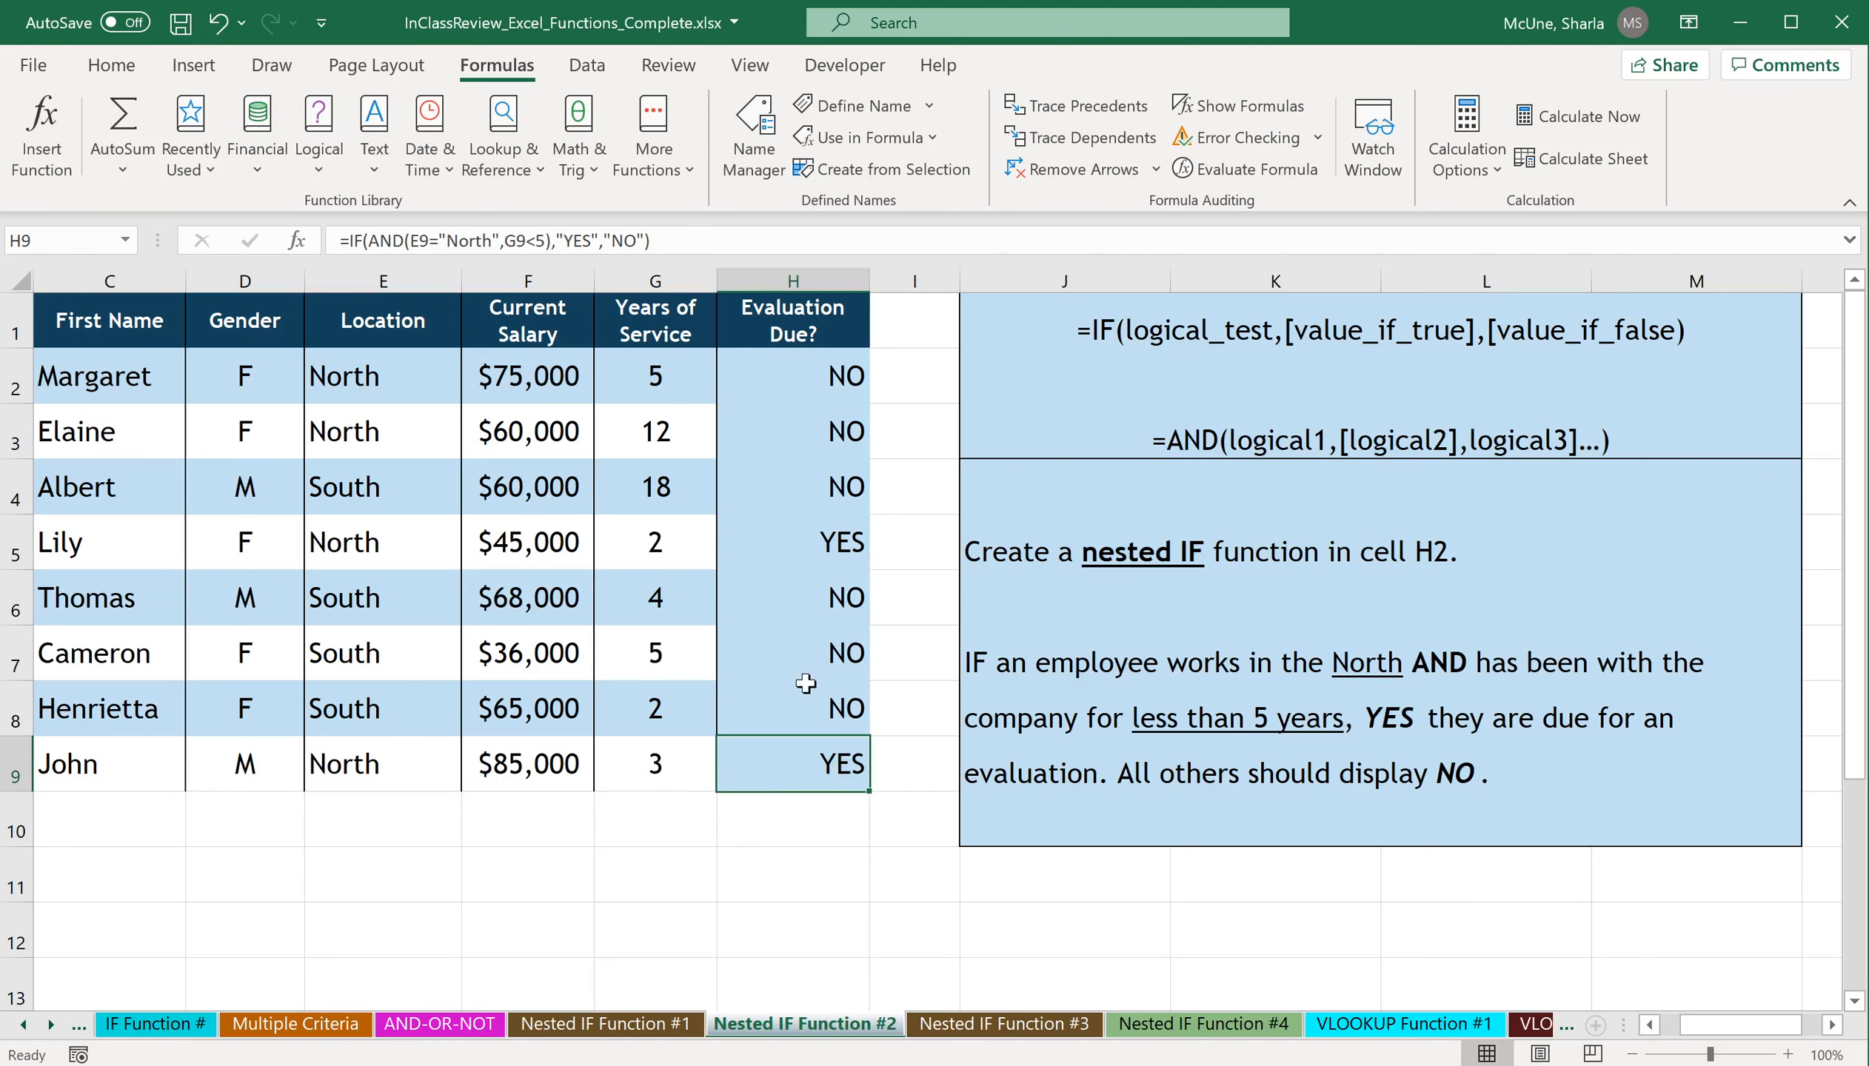
left_click(217, 23)
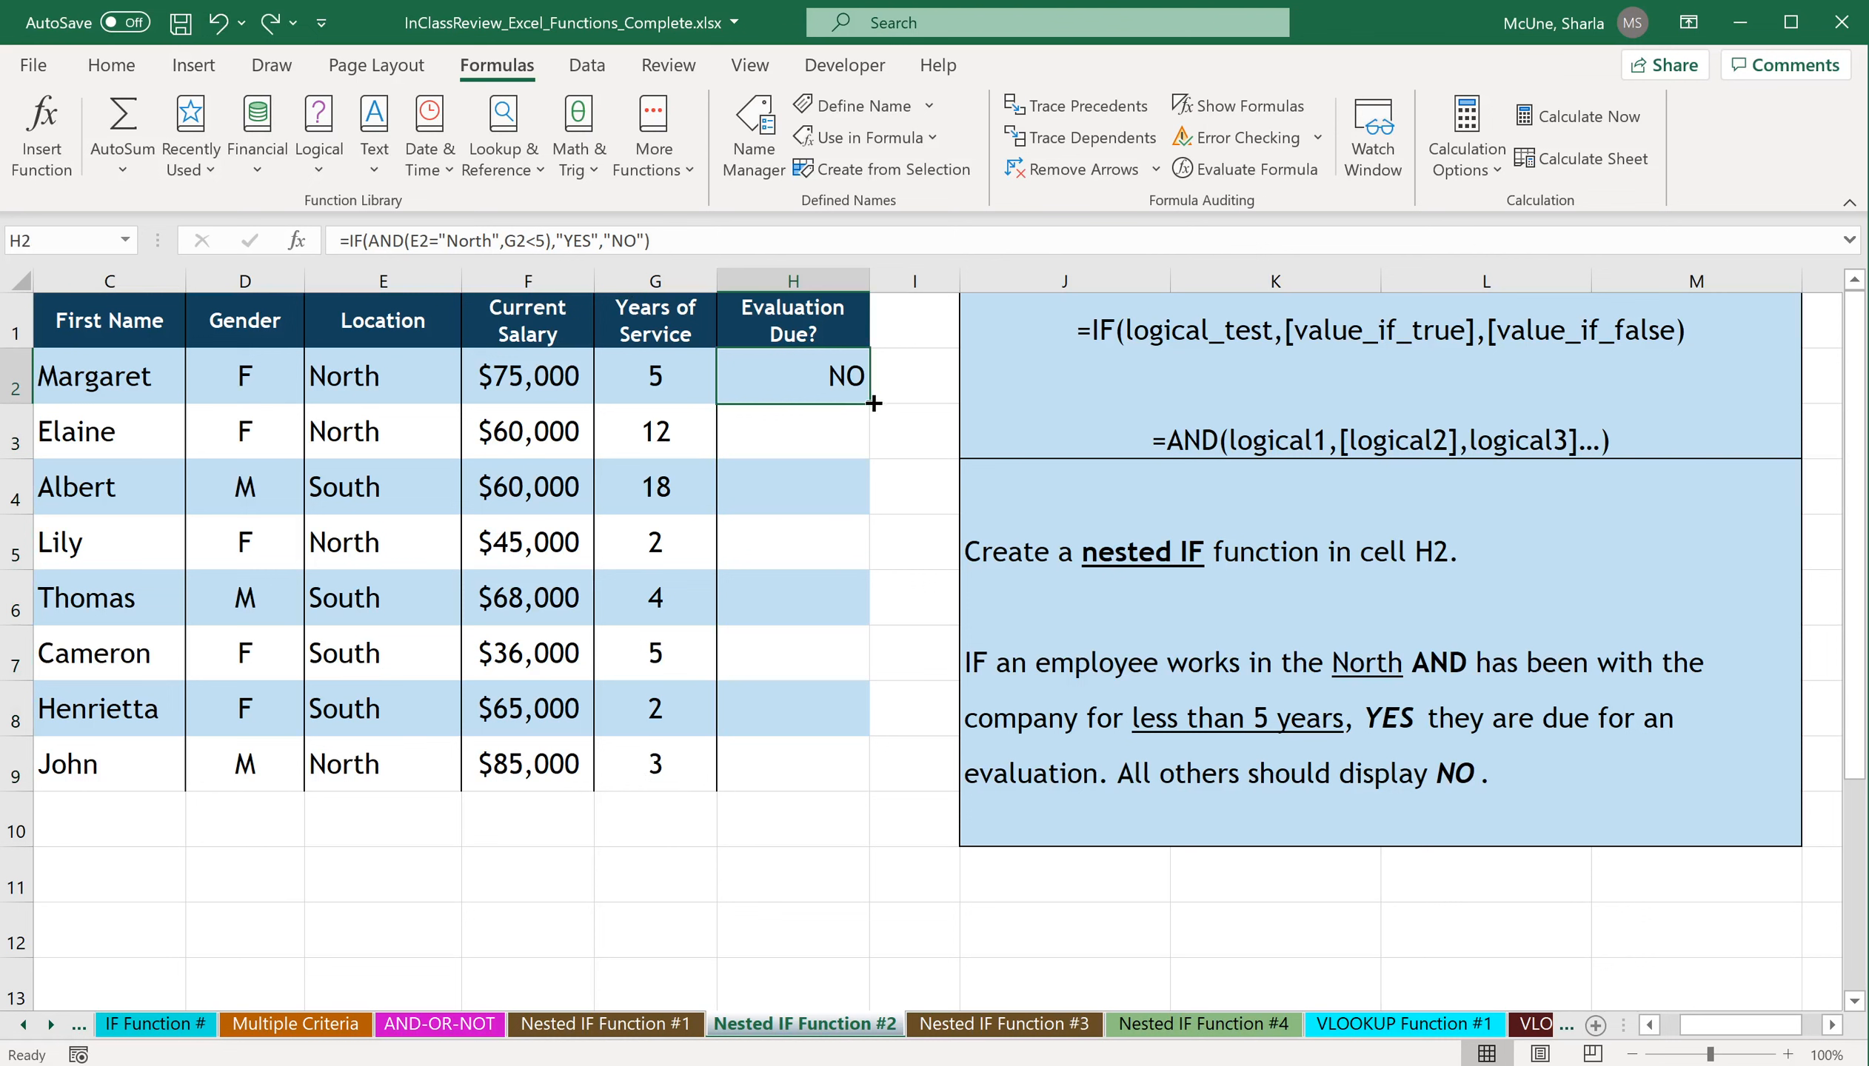
Try filling the H2 formula down through H9, look at the Quick Analysis formatting options, and undo the fill.
left_click_drag(870, 404, 850, 796)
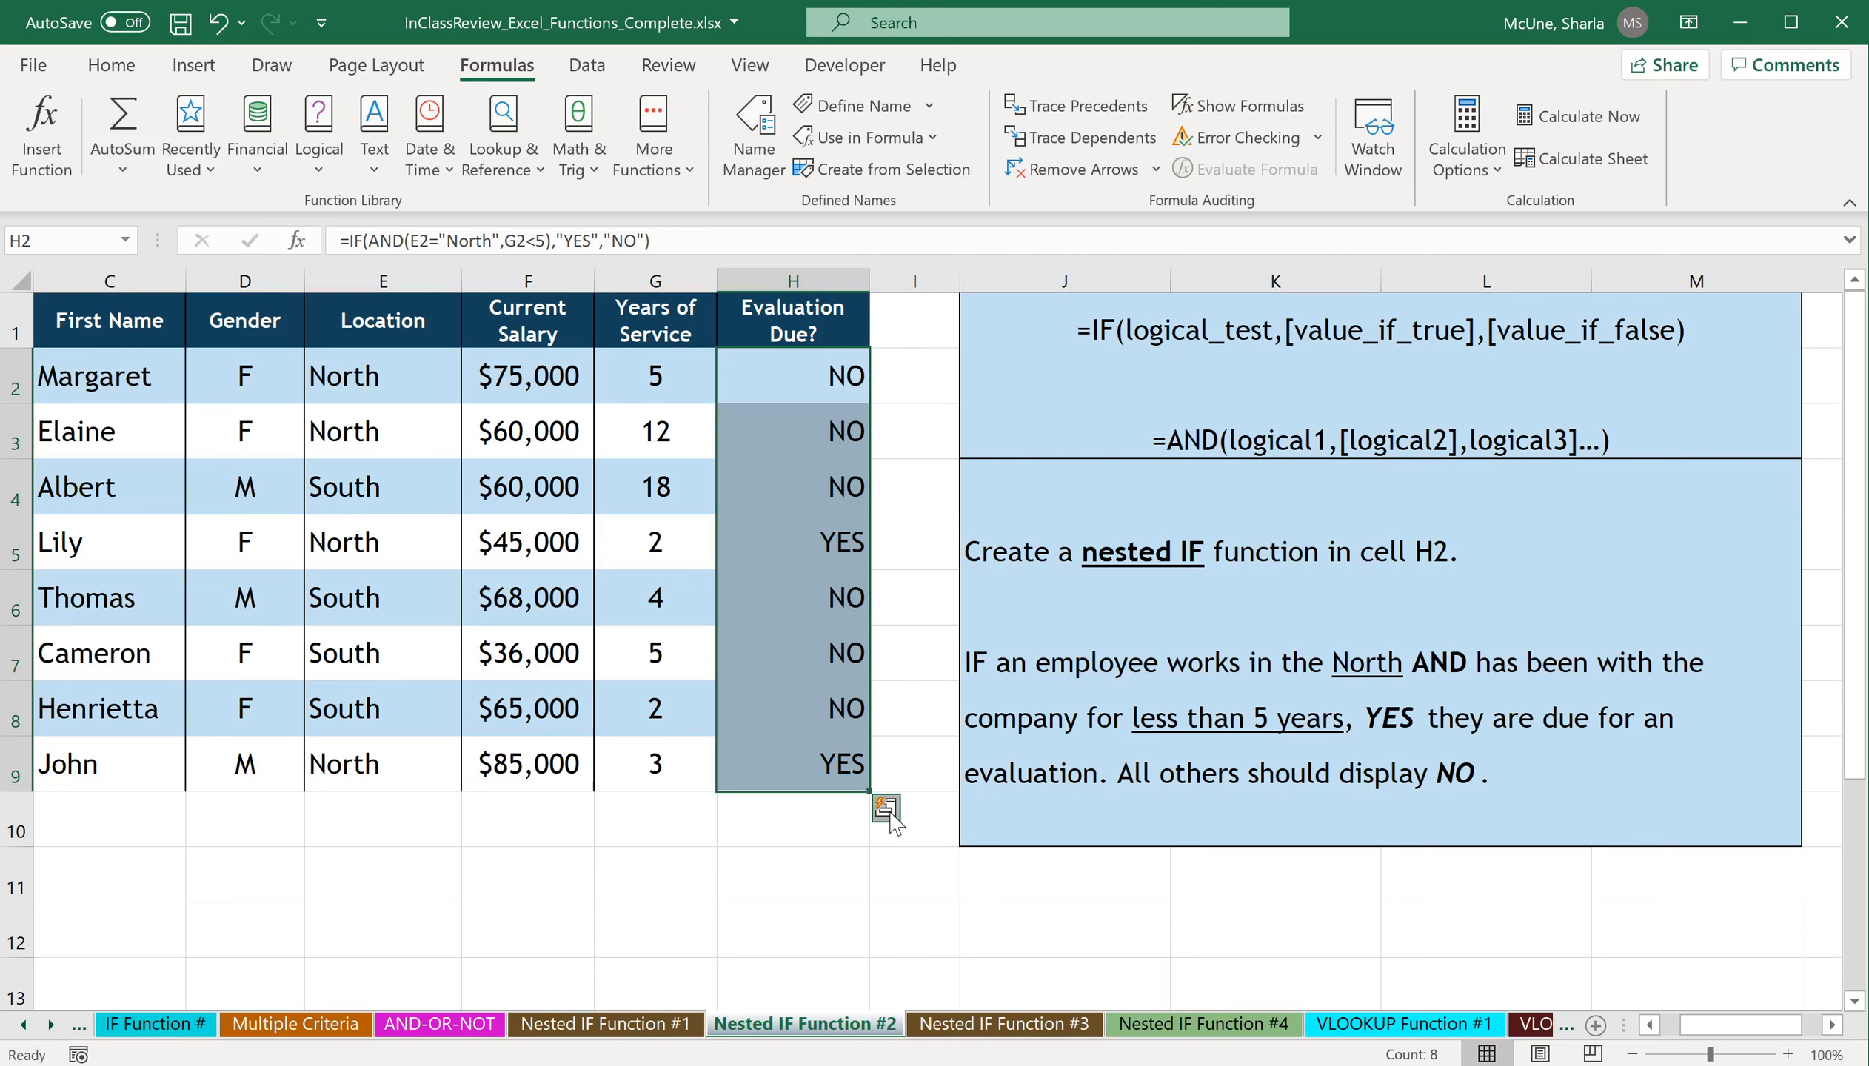
left_click(891, 814)
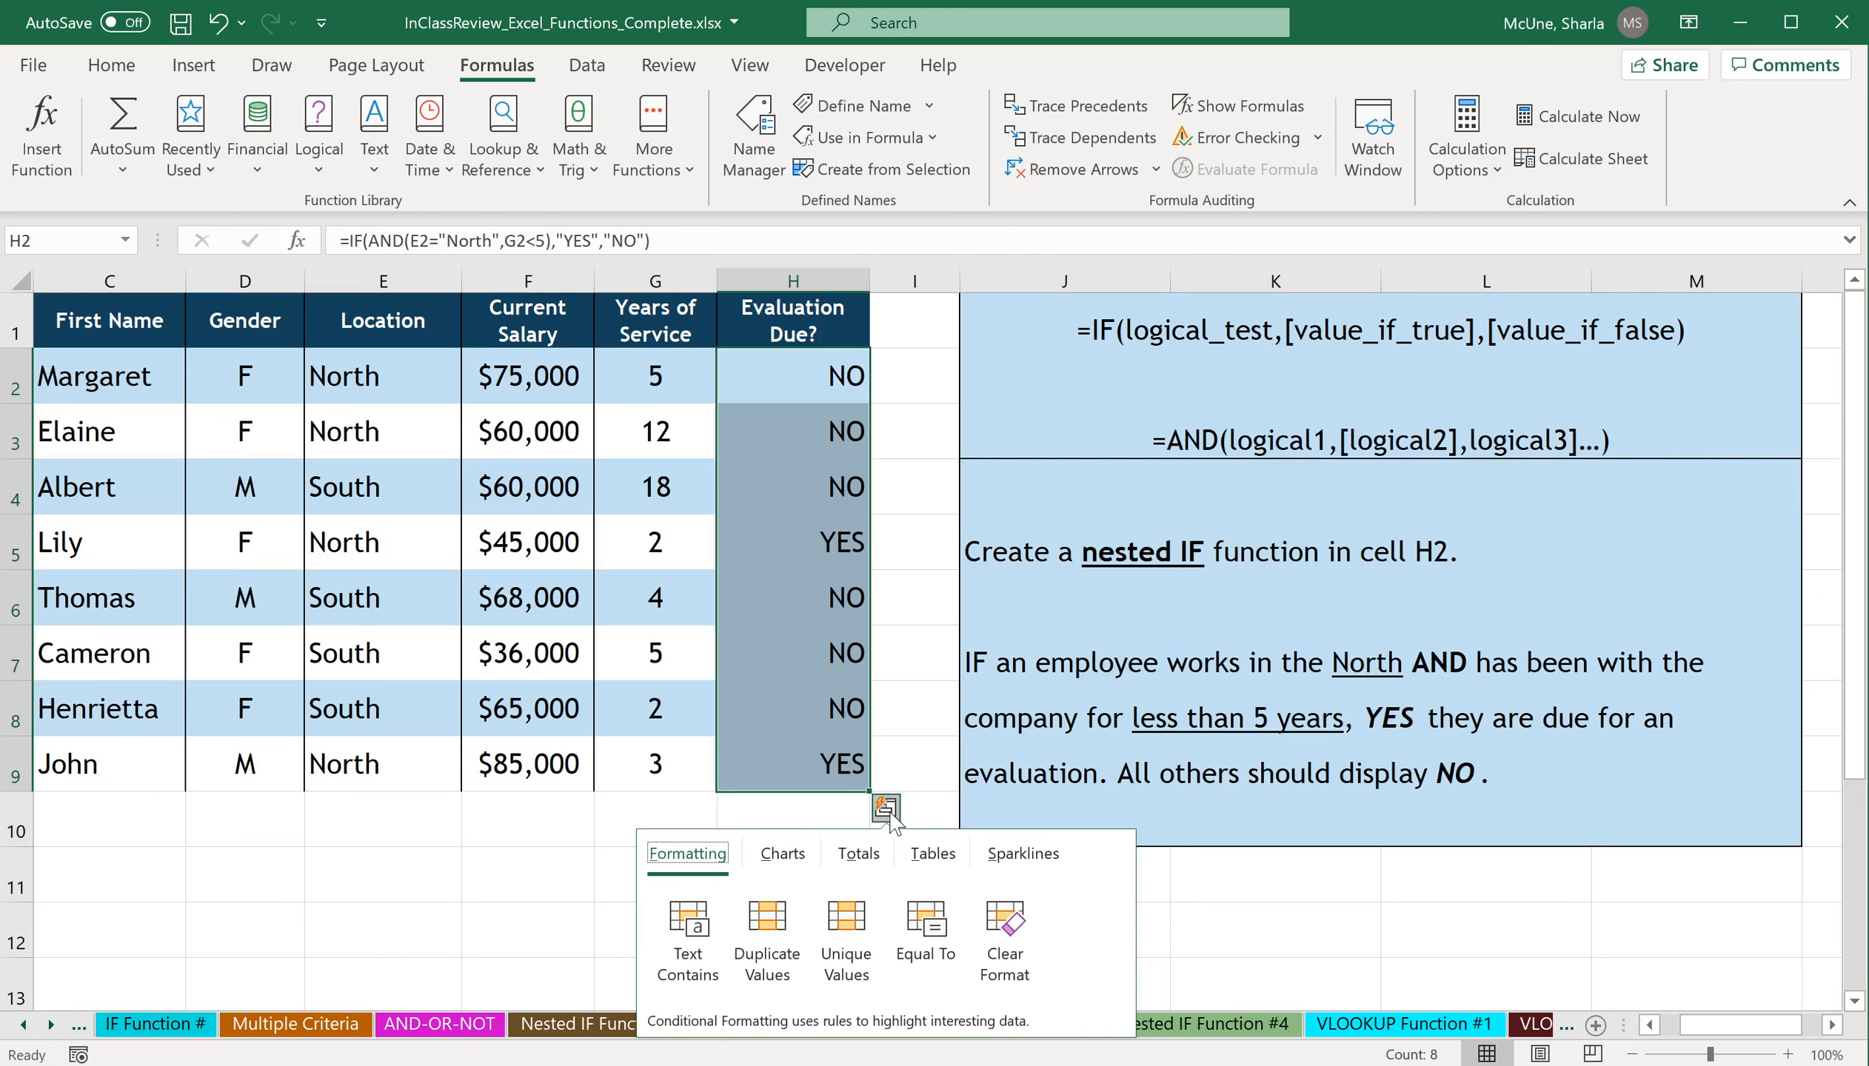
left_click(914, 708)
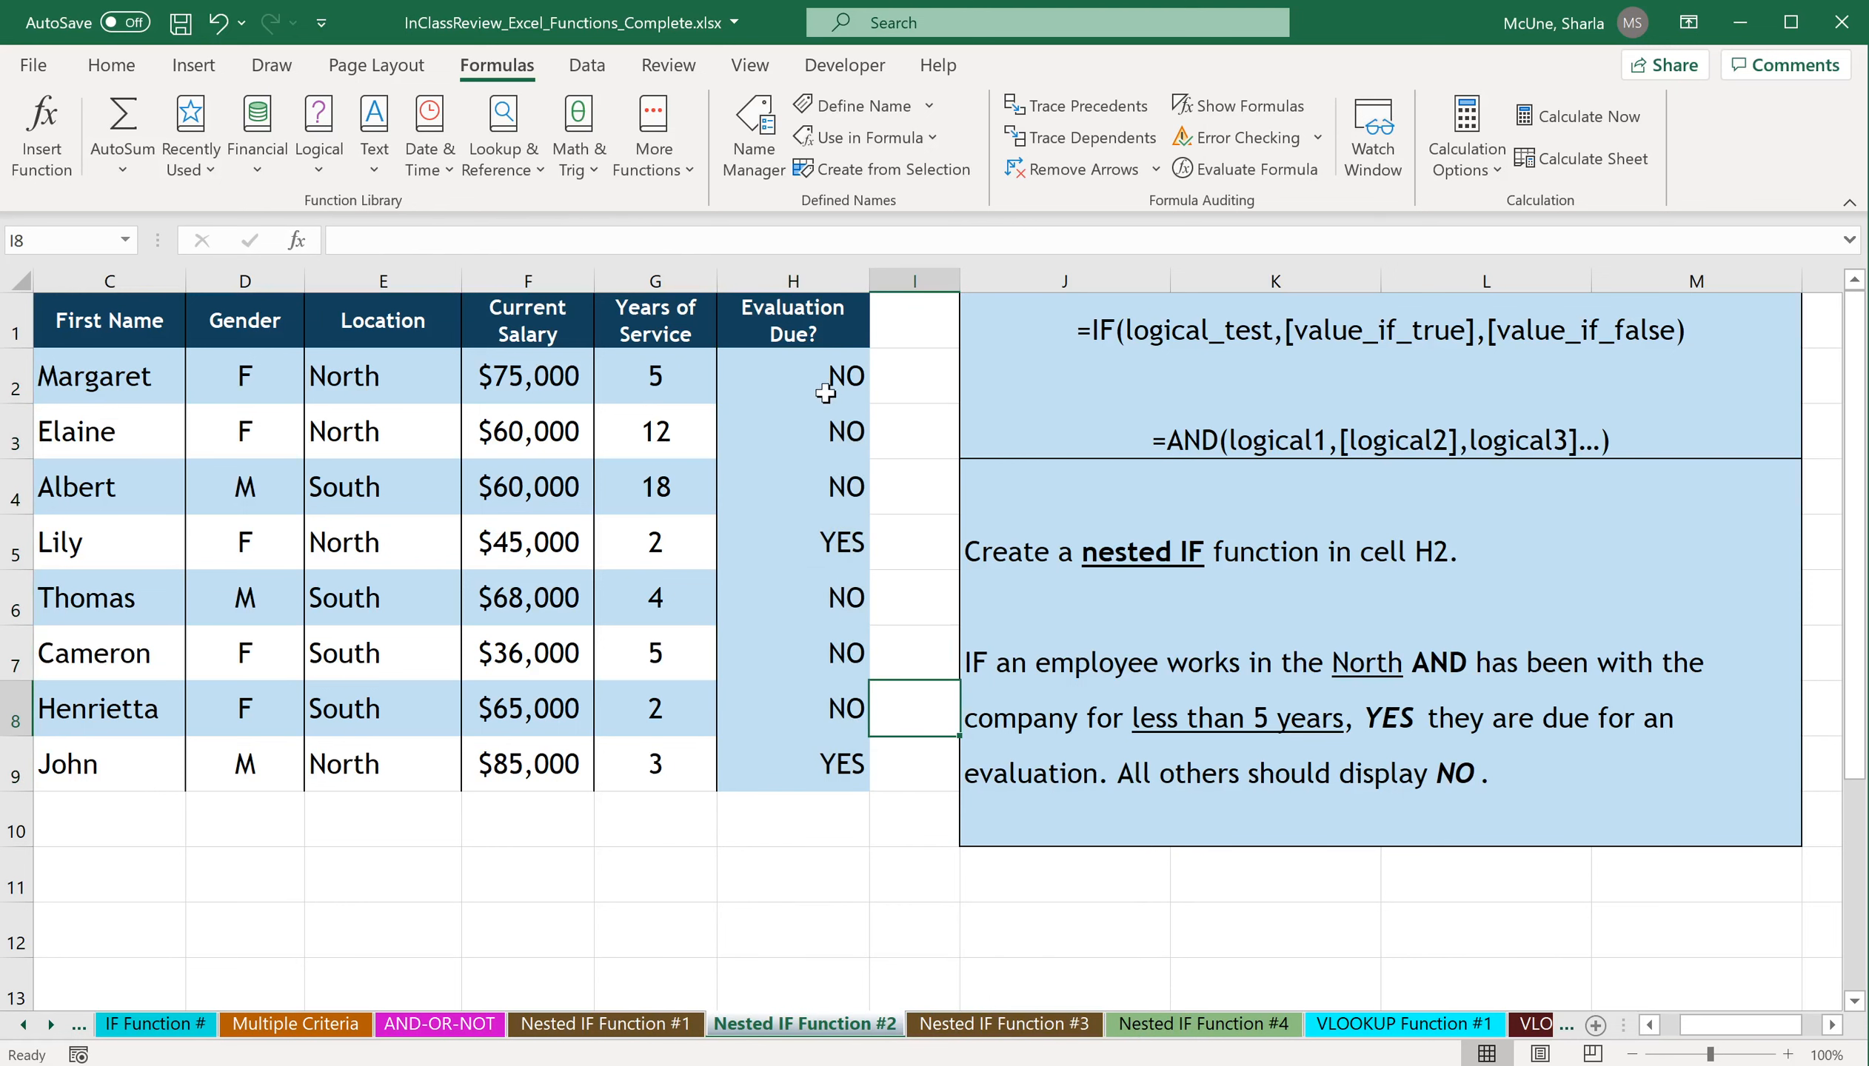
left_click(217, 22)
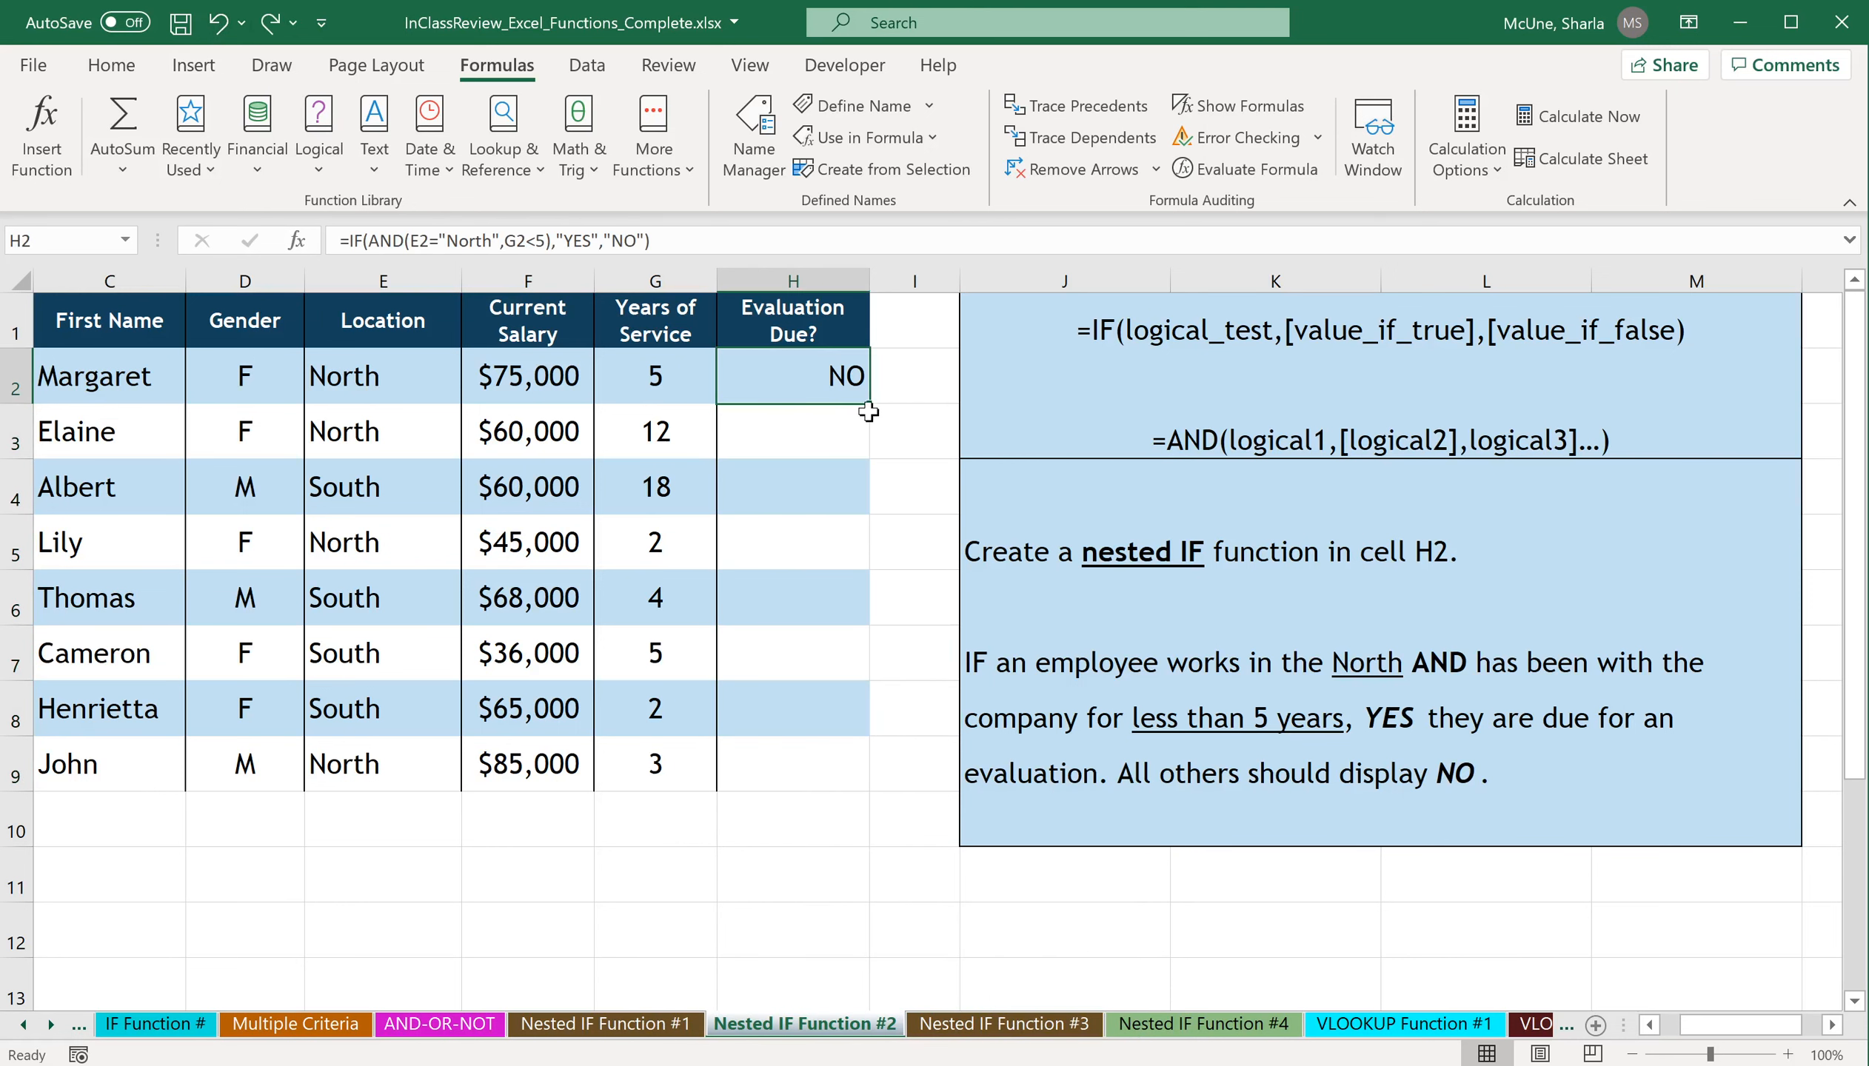
Copy the Evaluation Due formula in H2 down through H9 and dismiss the Quick Analysis options.
left_click_drag(873, 408, 866, 790)
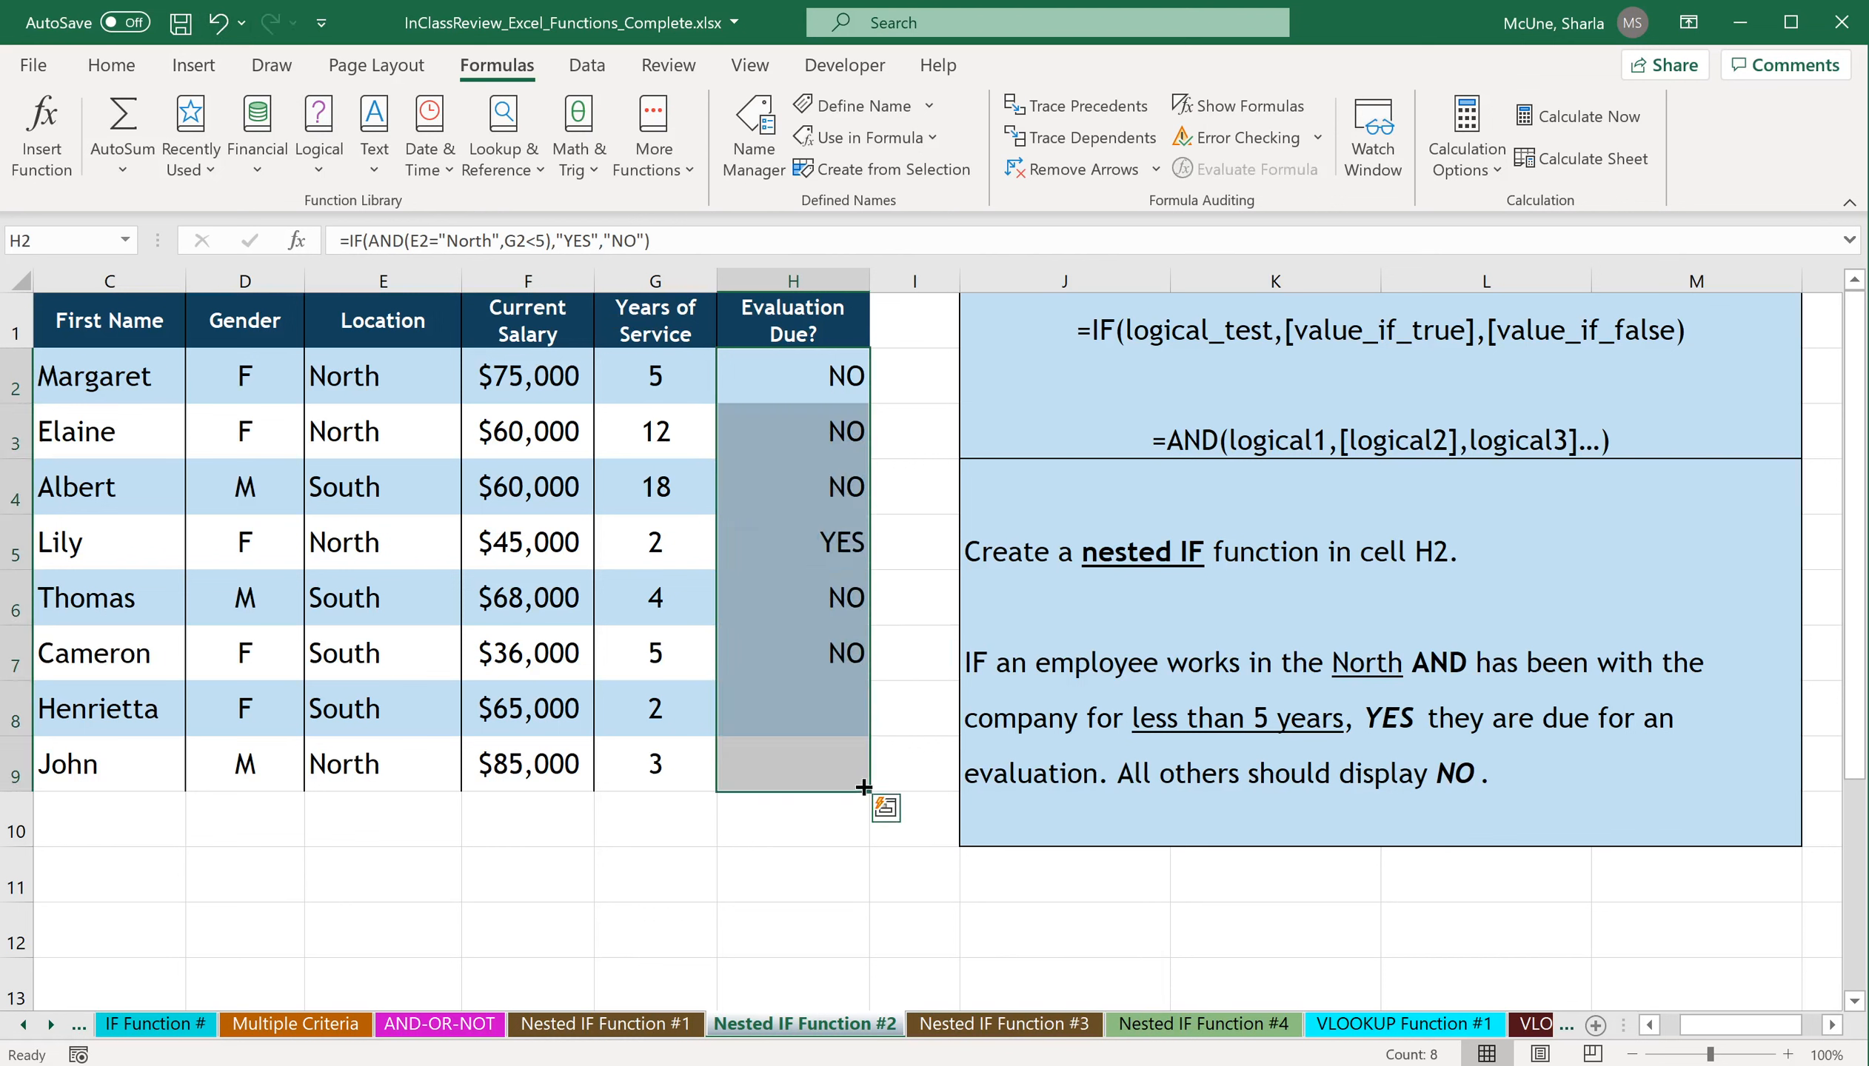
left_click(893, 817)
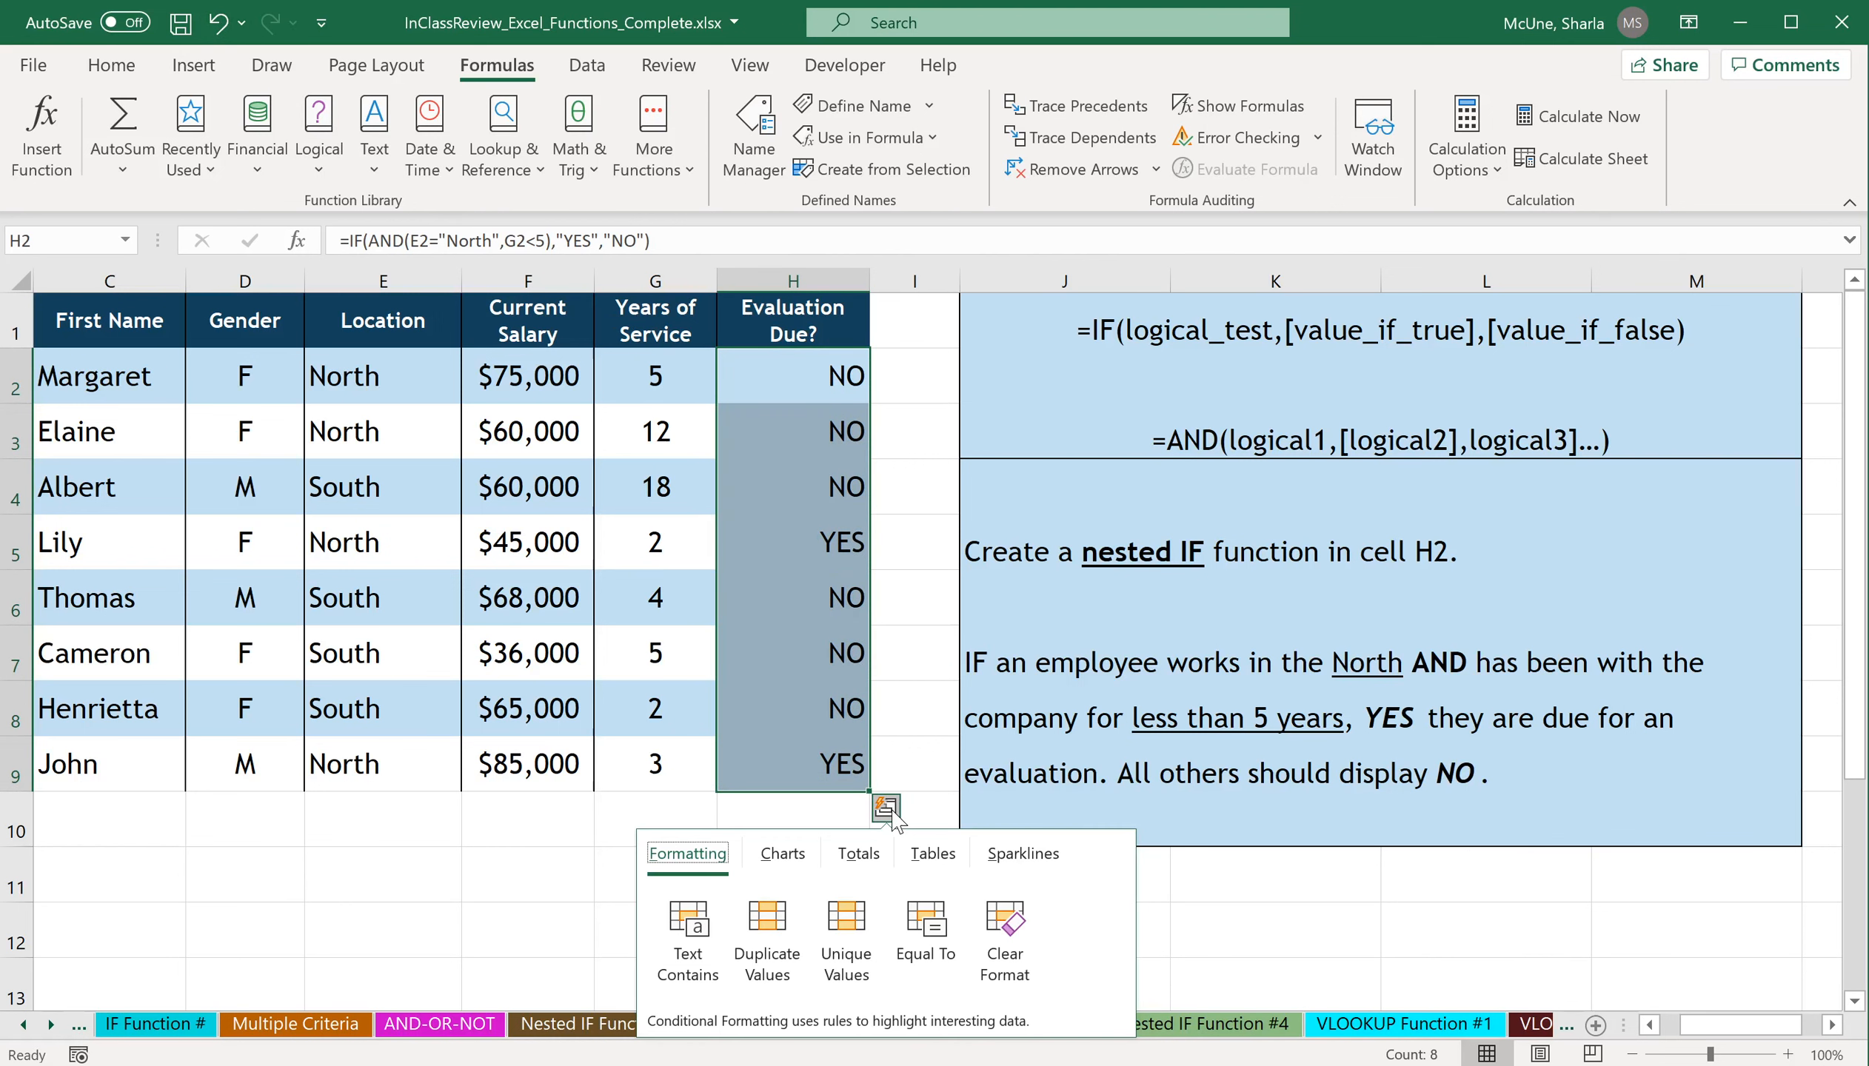
left_click(912, 730)
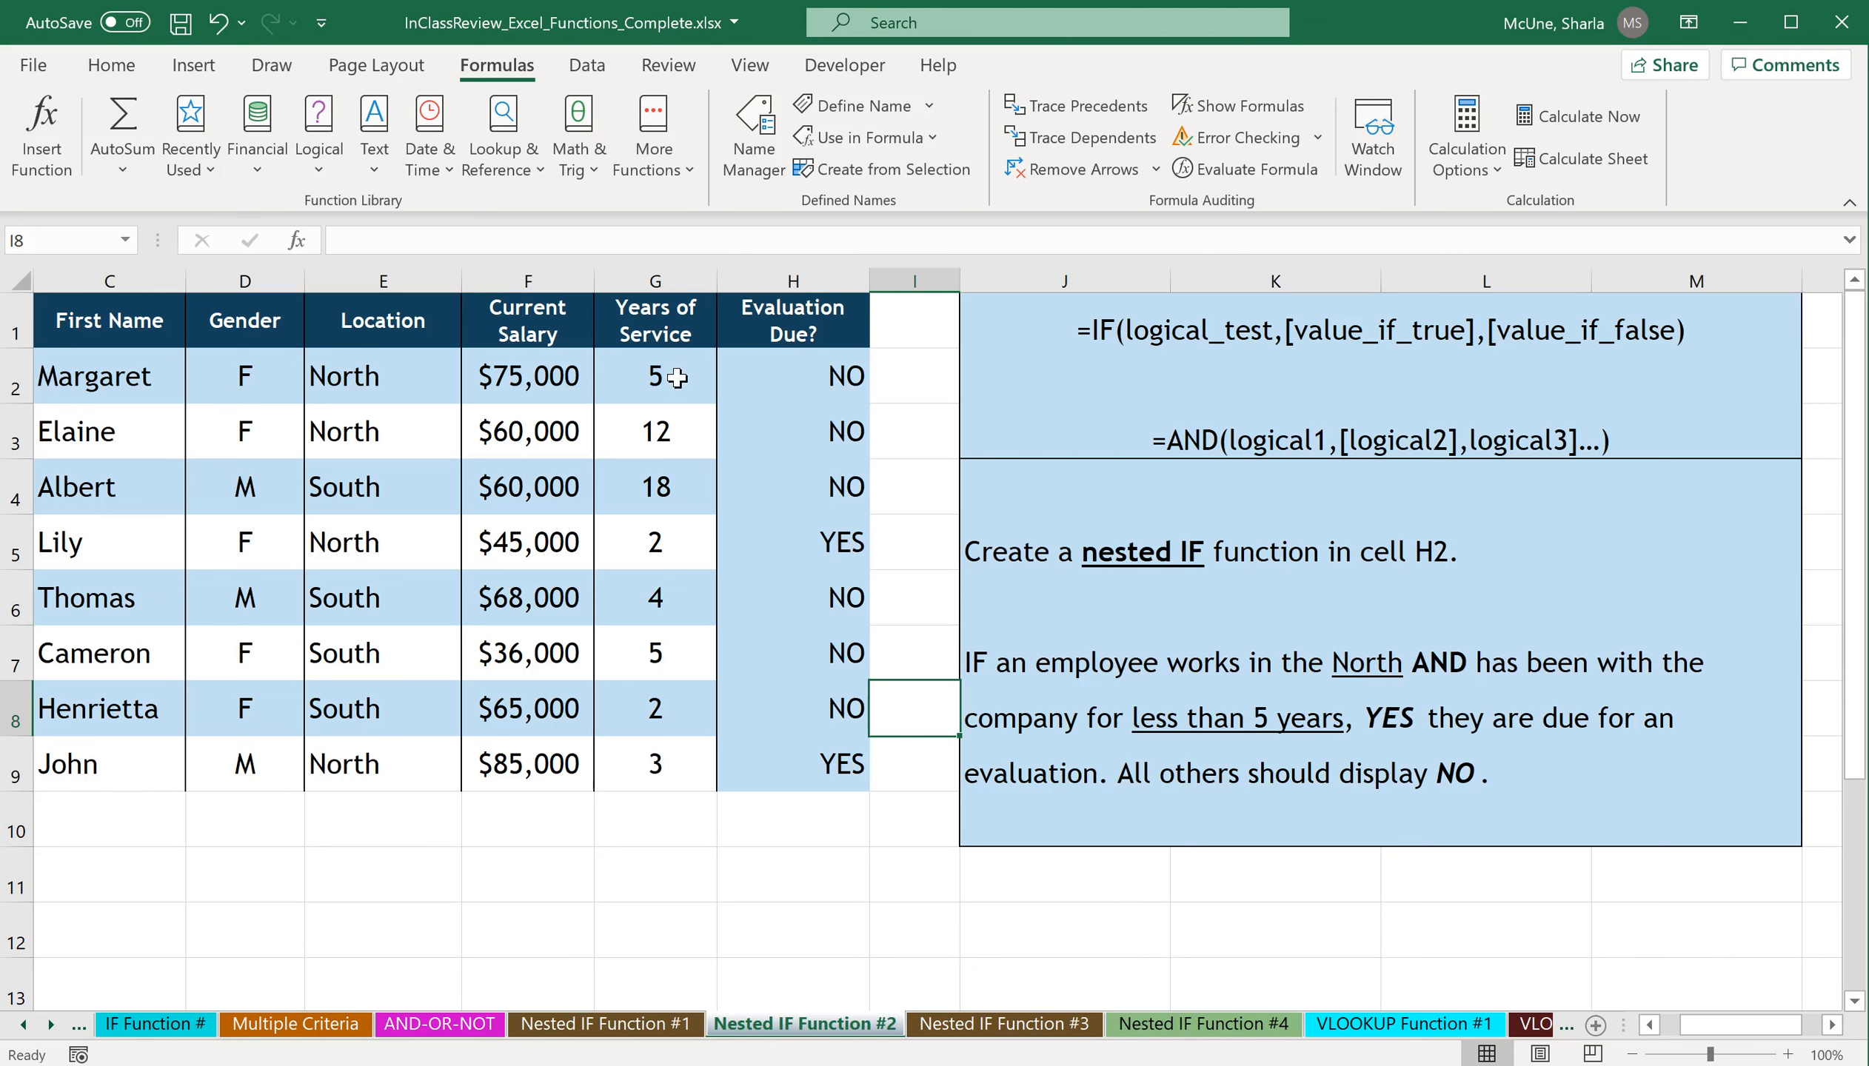
Copy the formatting of the Years of Service cells G2:G9 onto H2:H9 and check the formula in H7.
left_click_drag(676, 375, 654, 766)
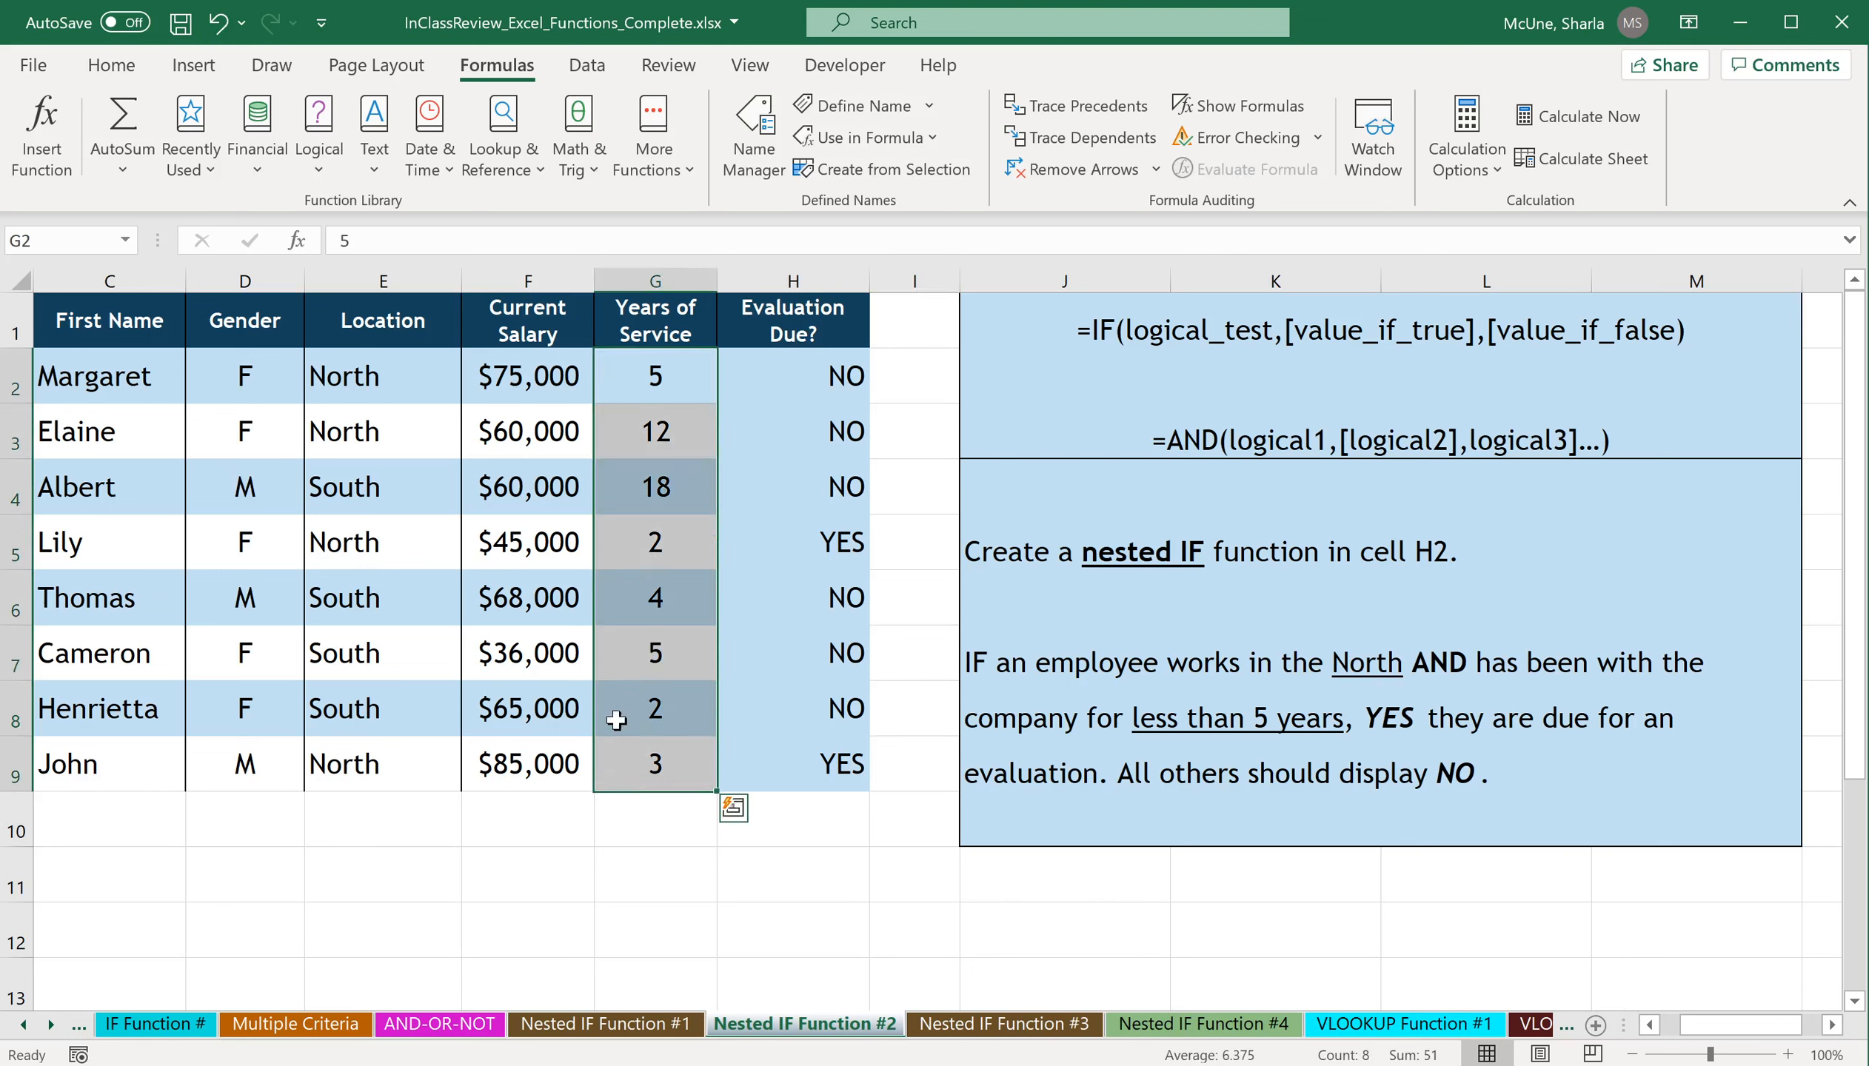
left_click(111, 65)
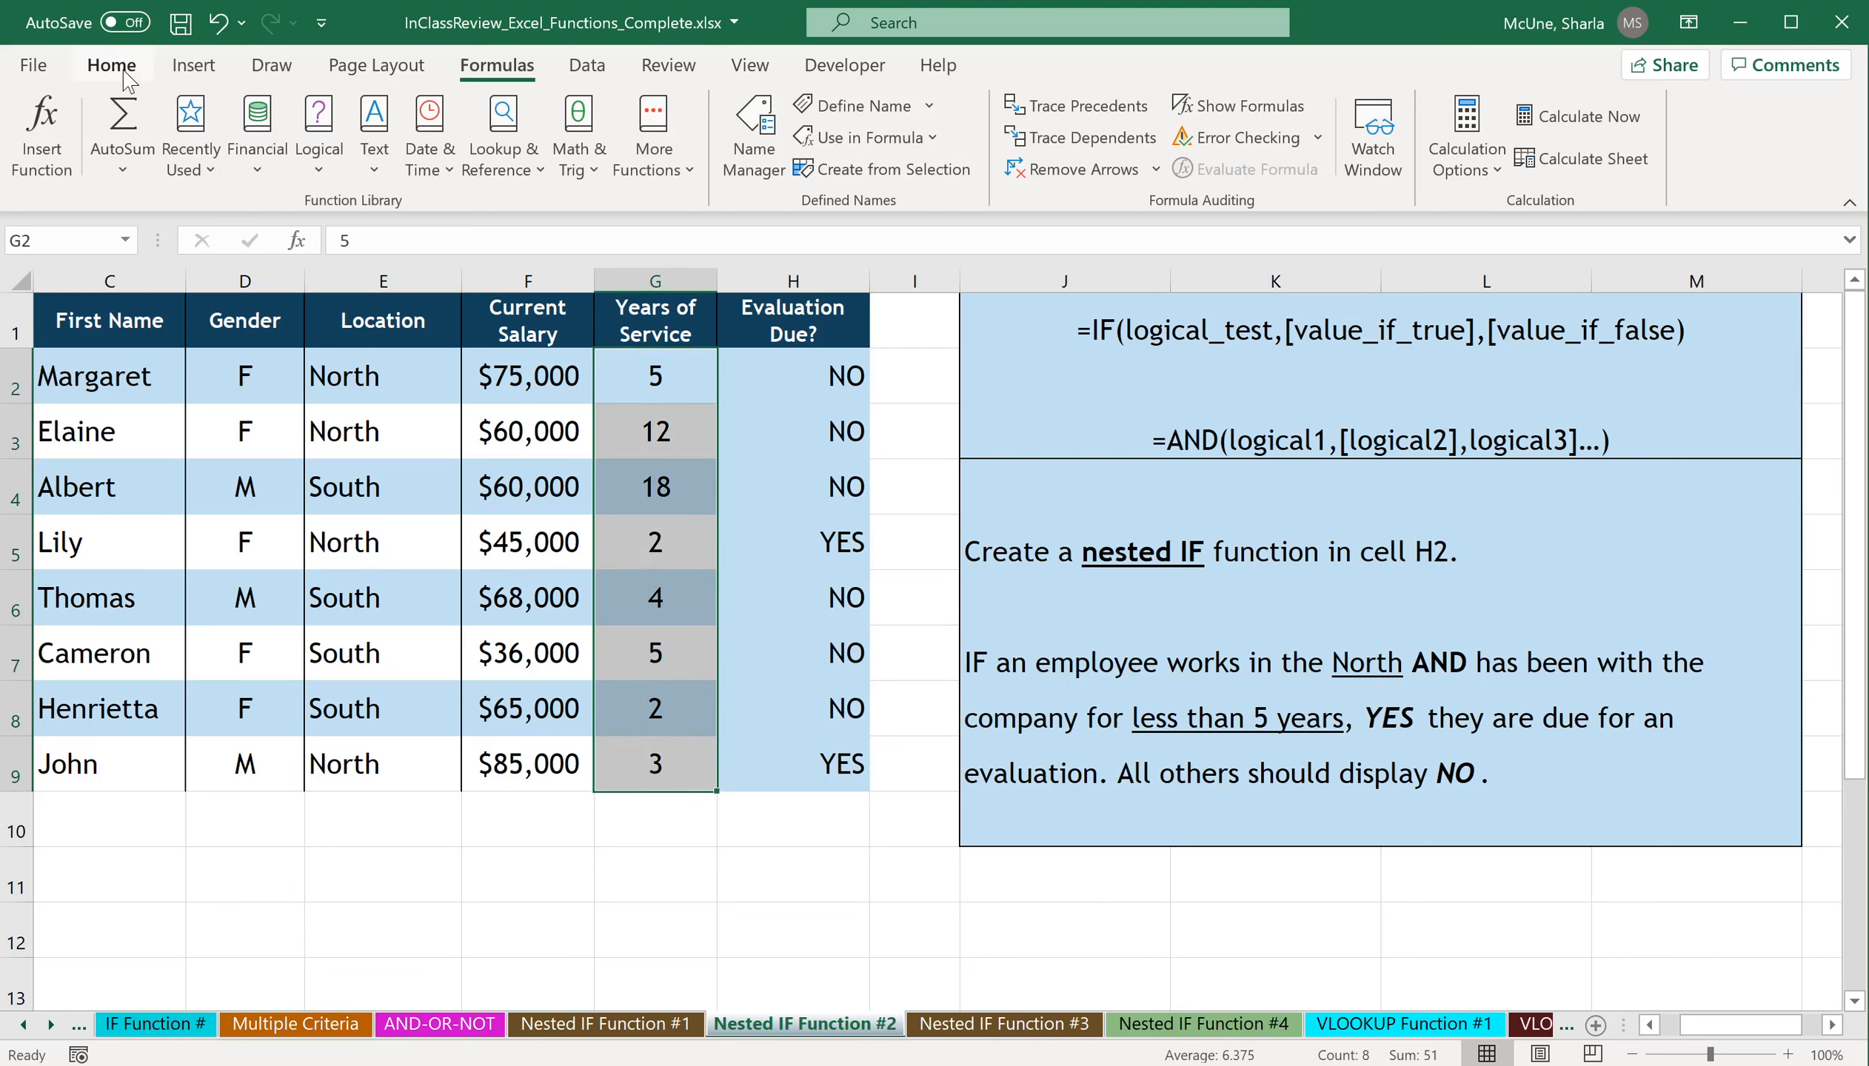
left_click(78, 166)
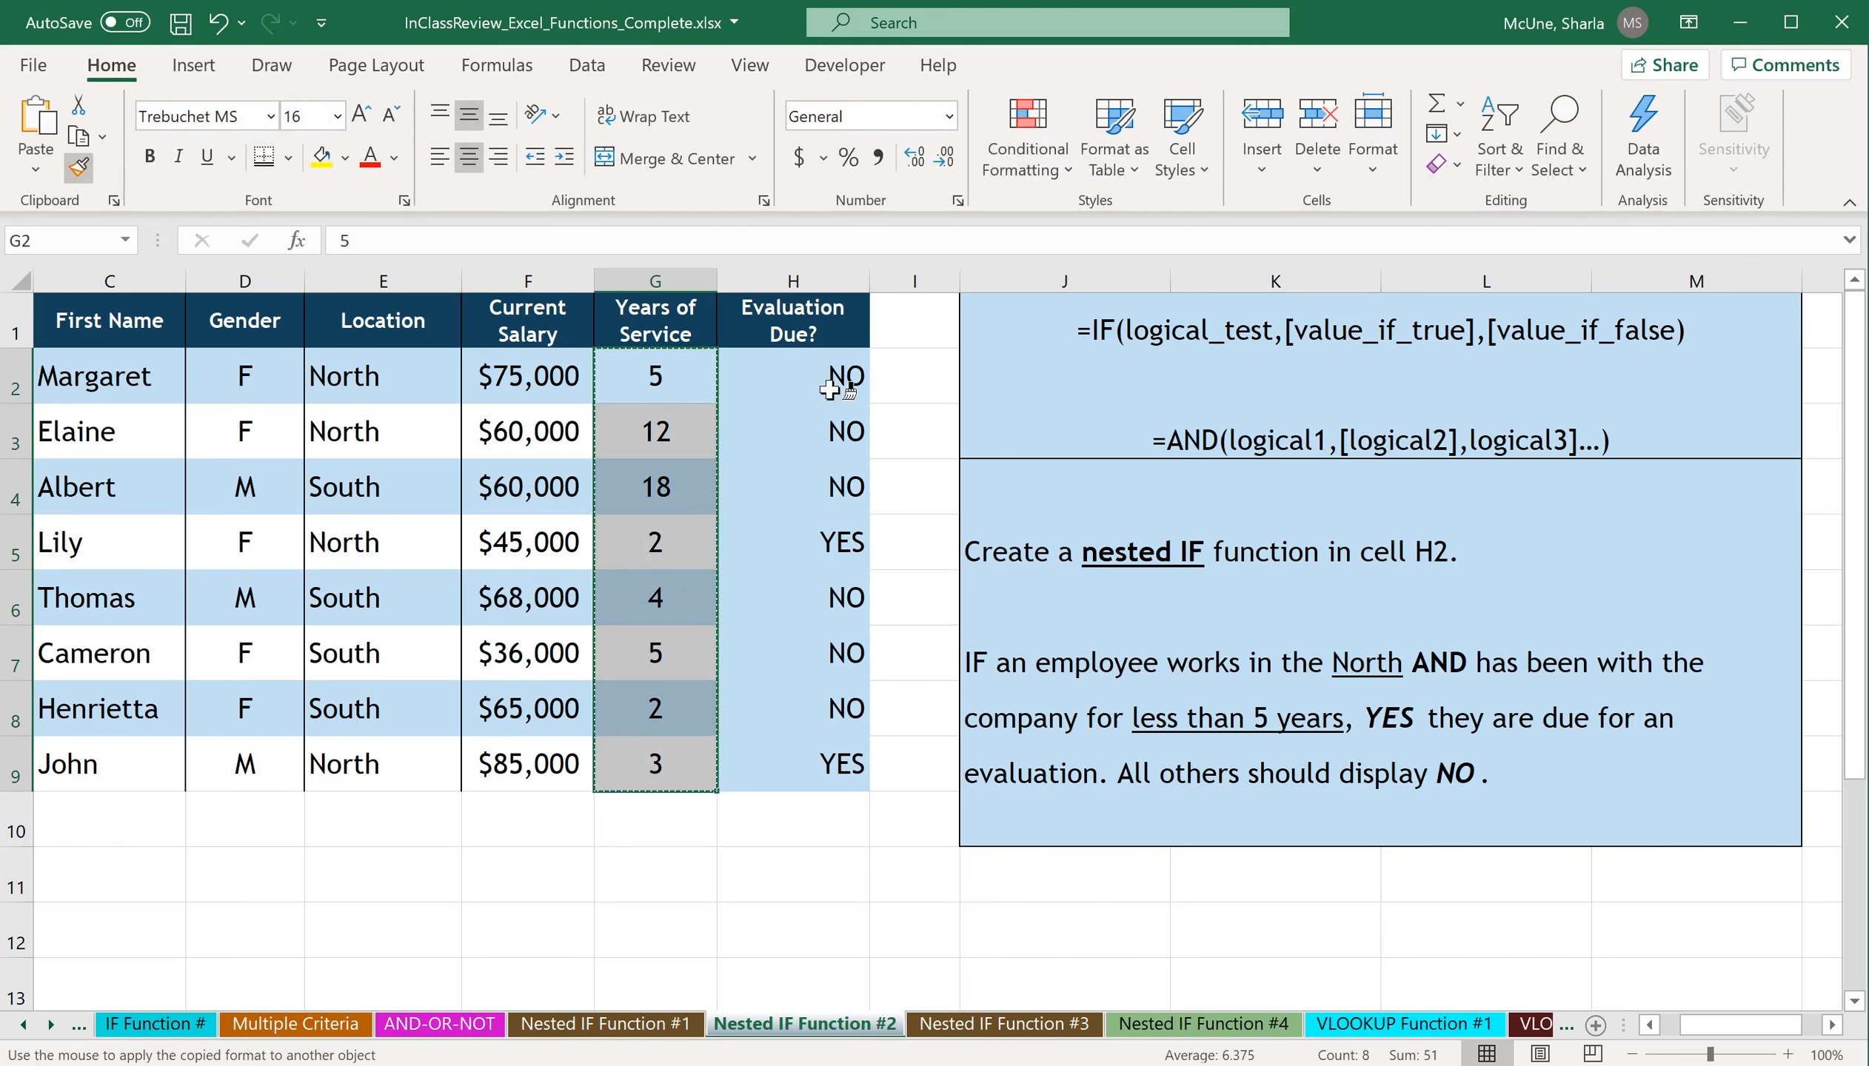
left_click_drag(846, 371, 817, 764)
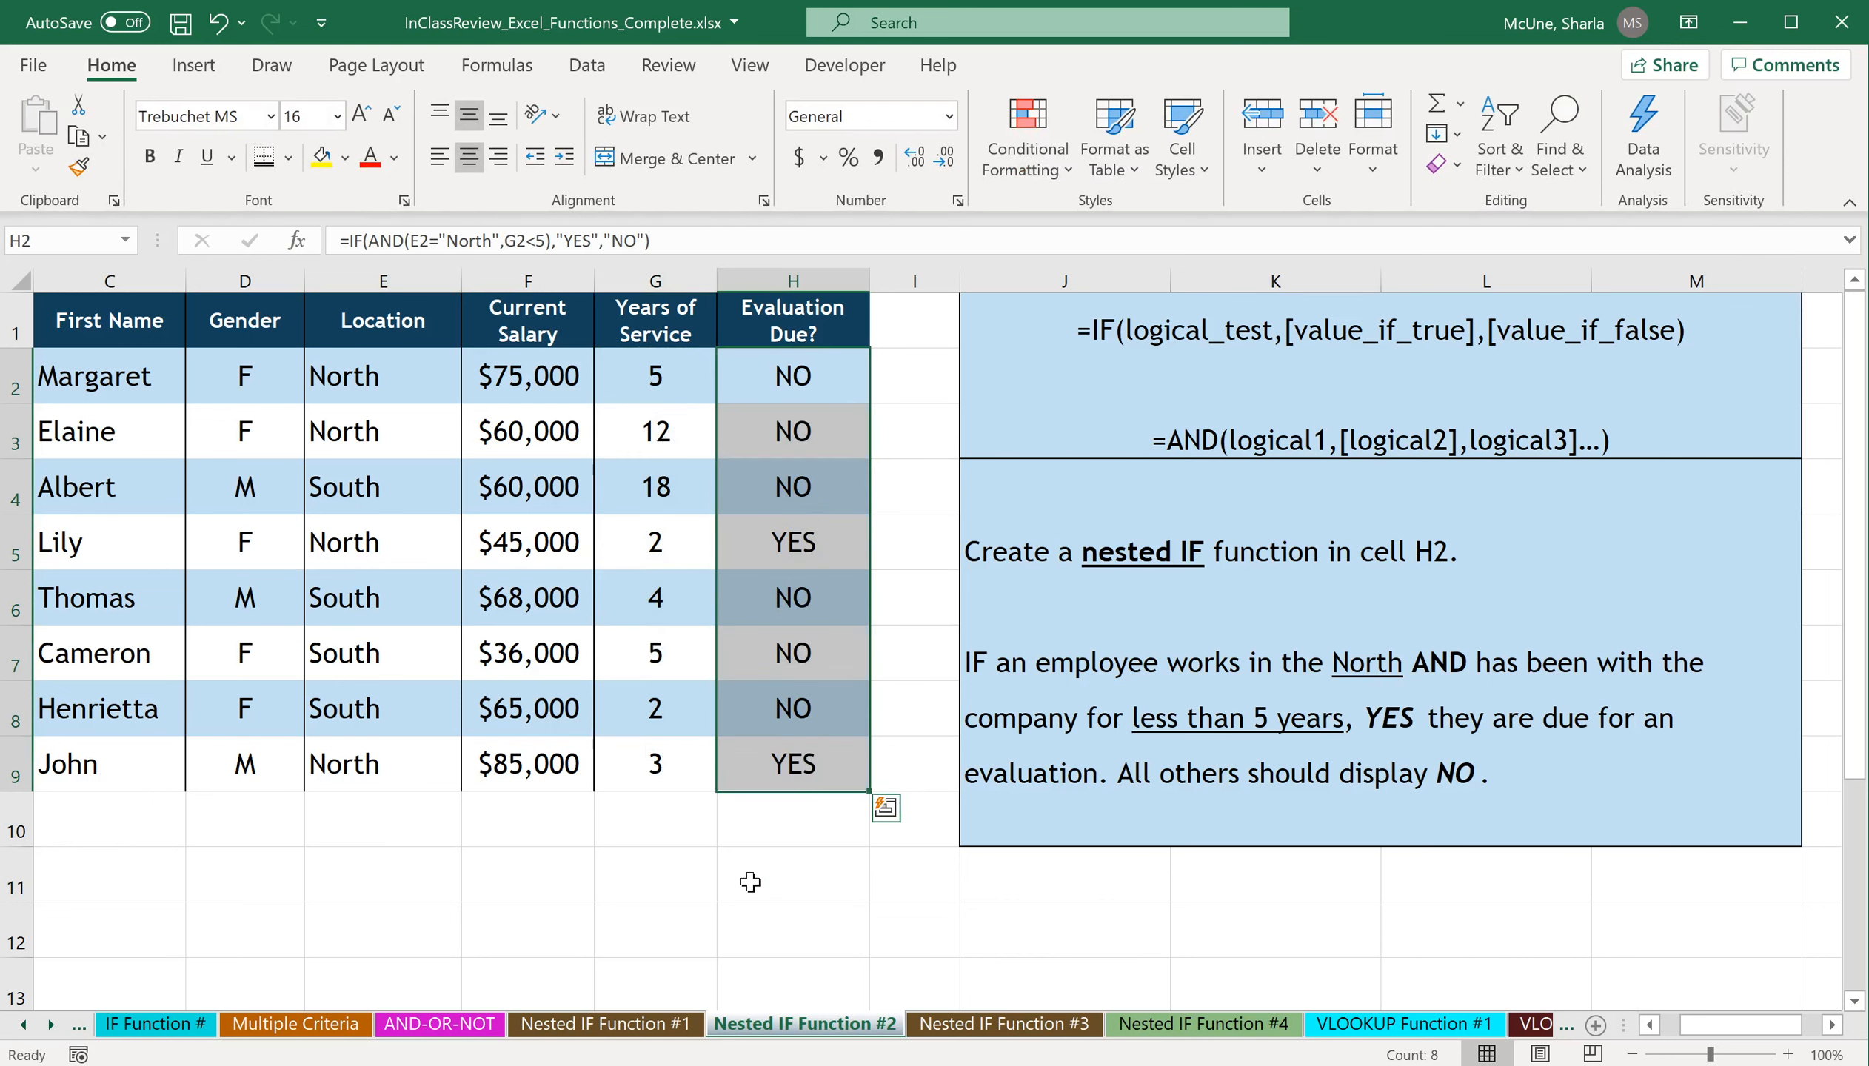
left_click(750, 883)
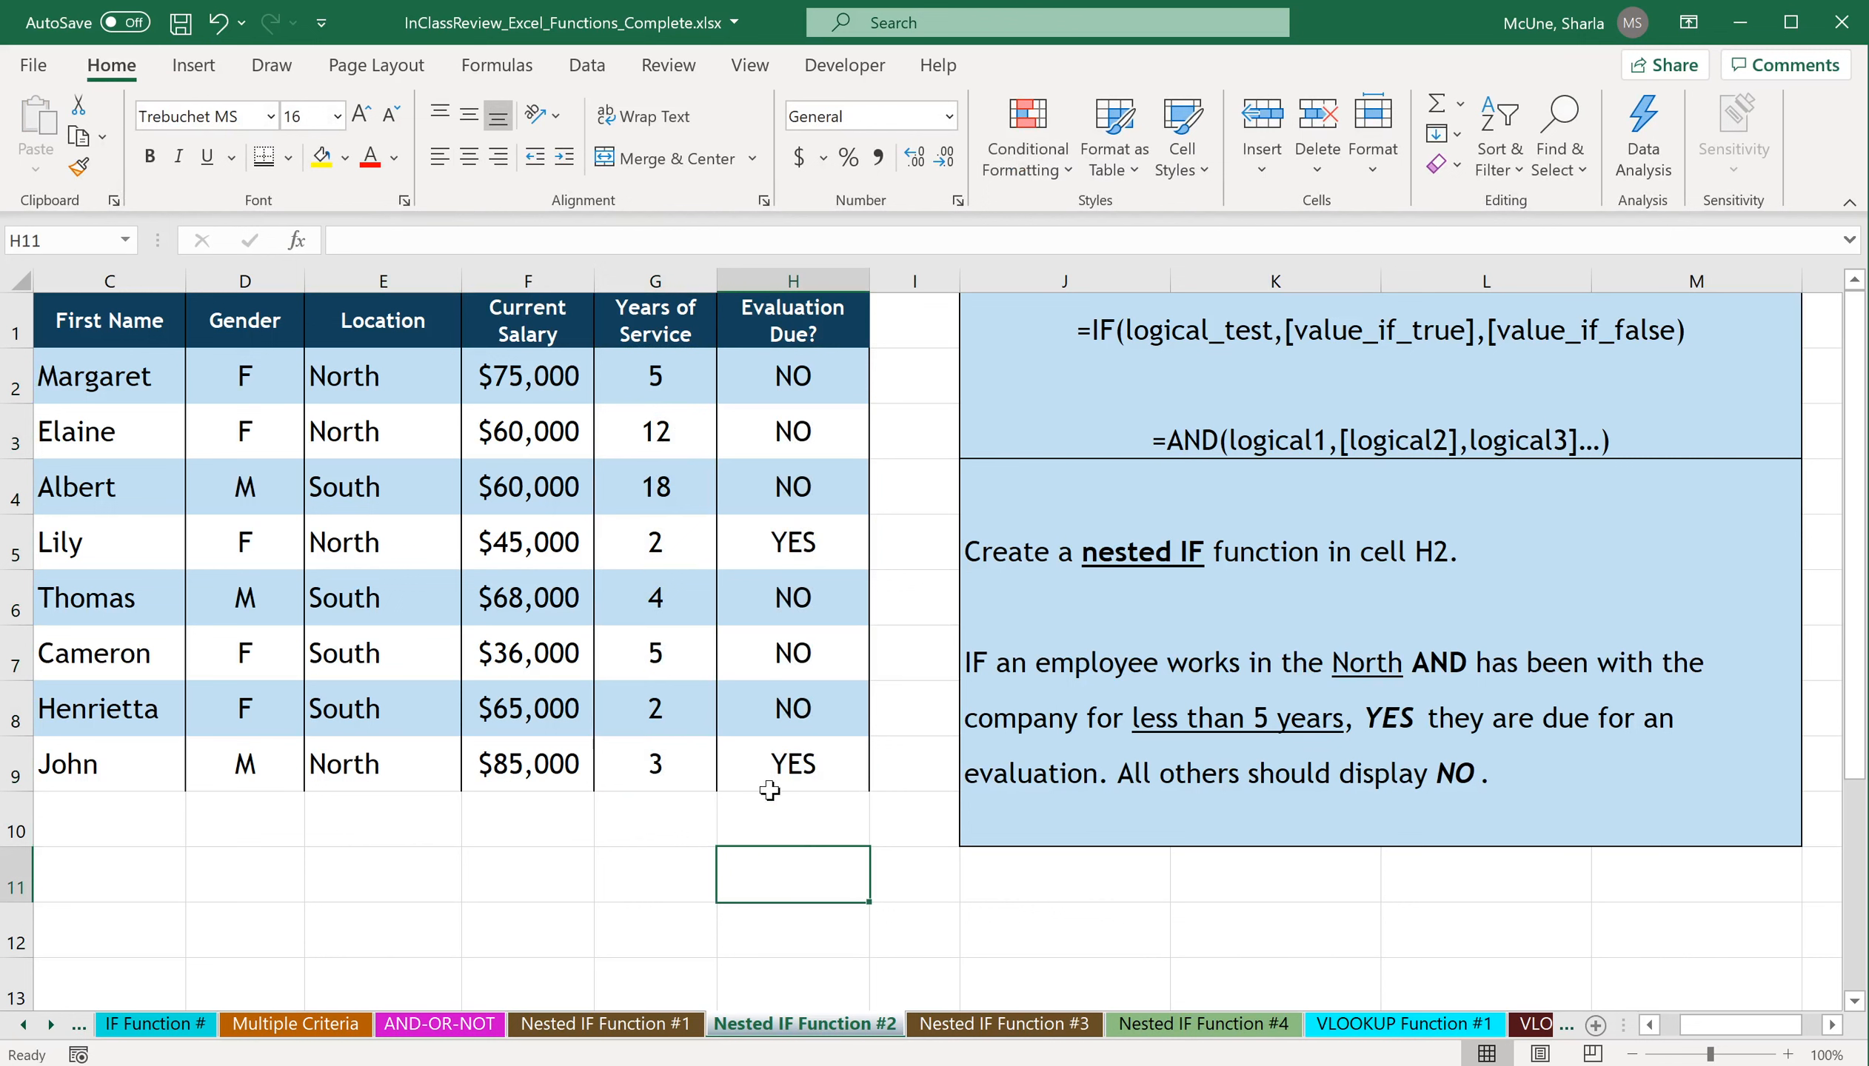
left_click(793, 834)
left_click(816, 662)
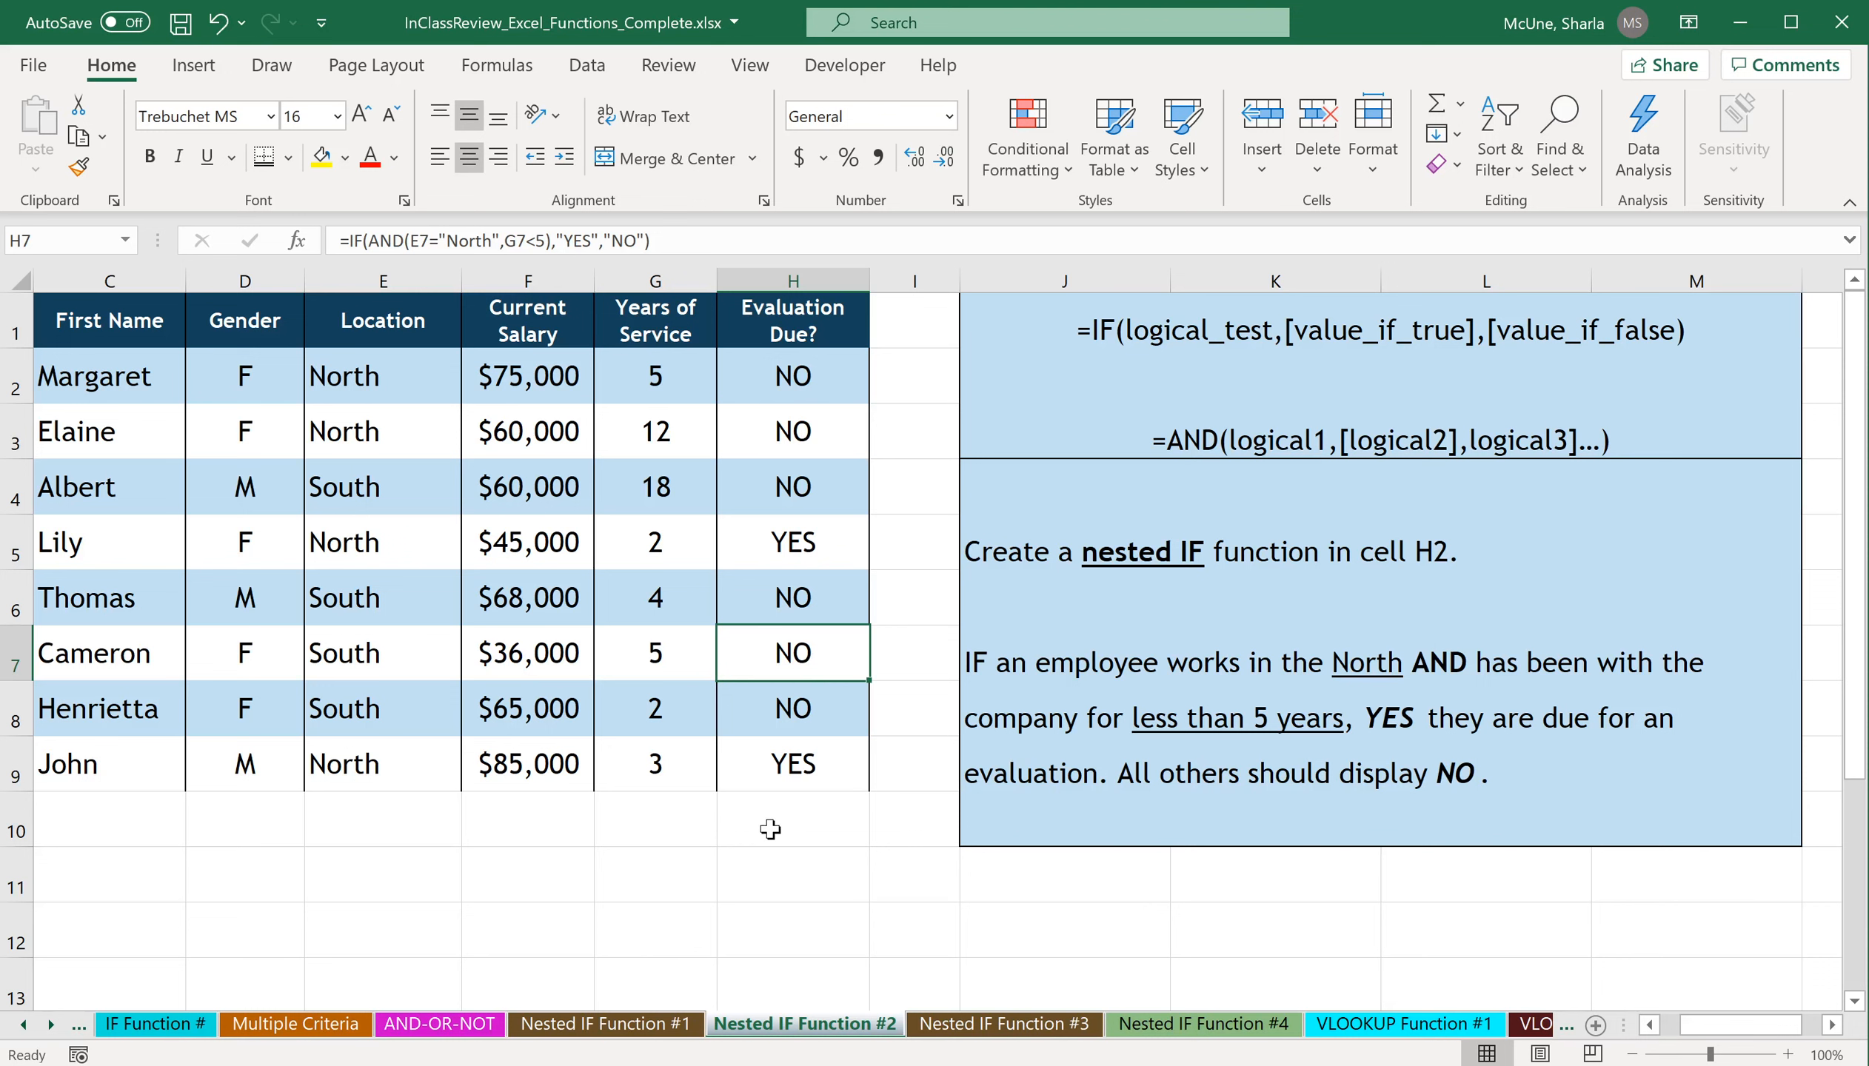
left_click(772, 829)
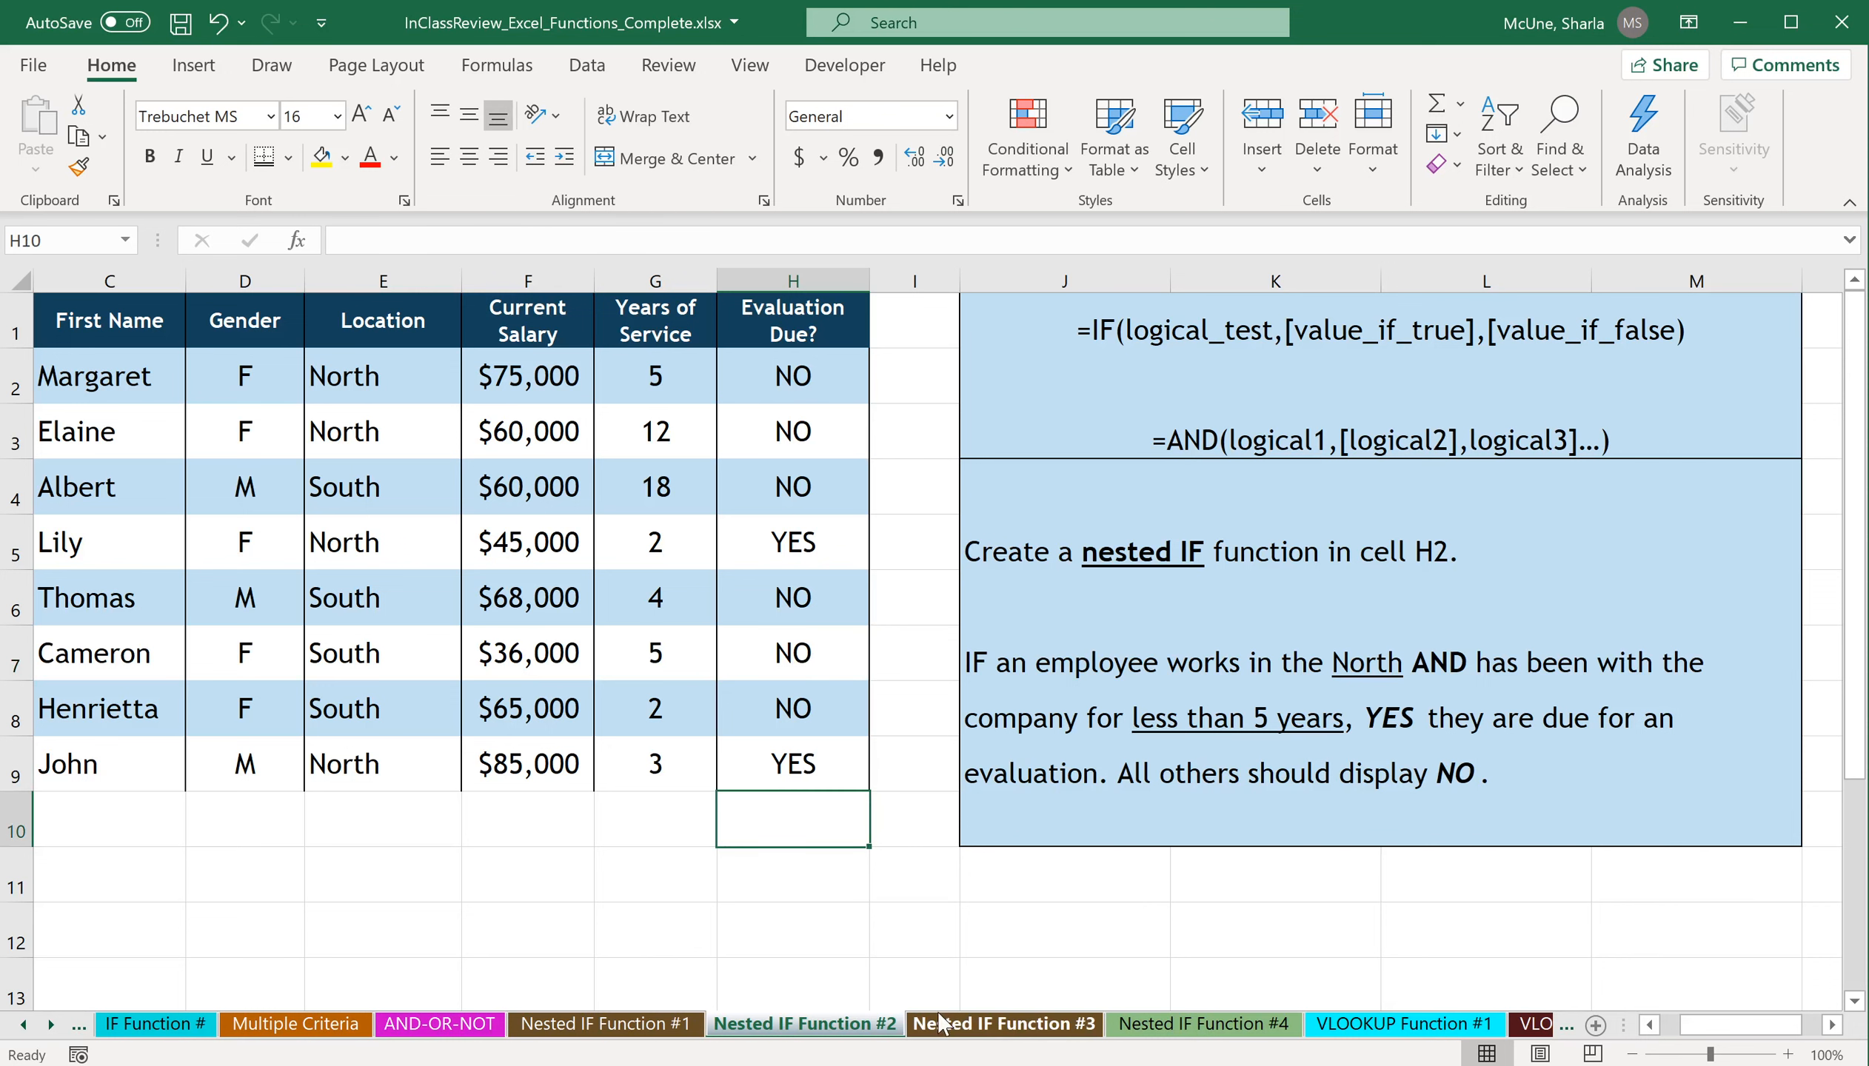
On the Nested IF Function #3 sheet, insert the IF function in cell F4 and bring up its arguments.
left_click(993, 1025)
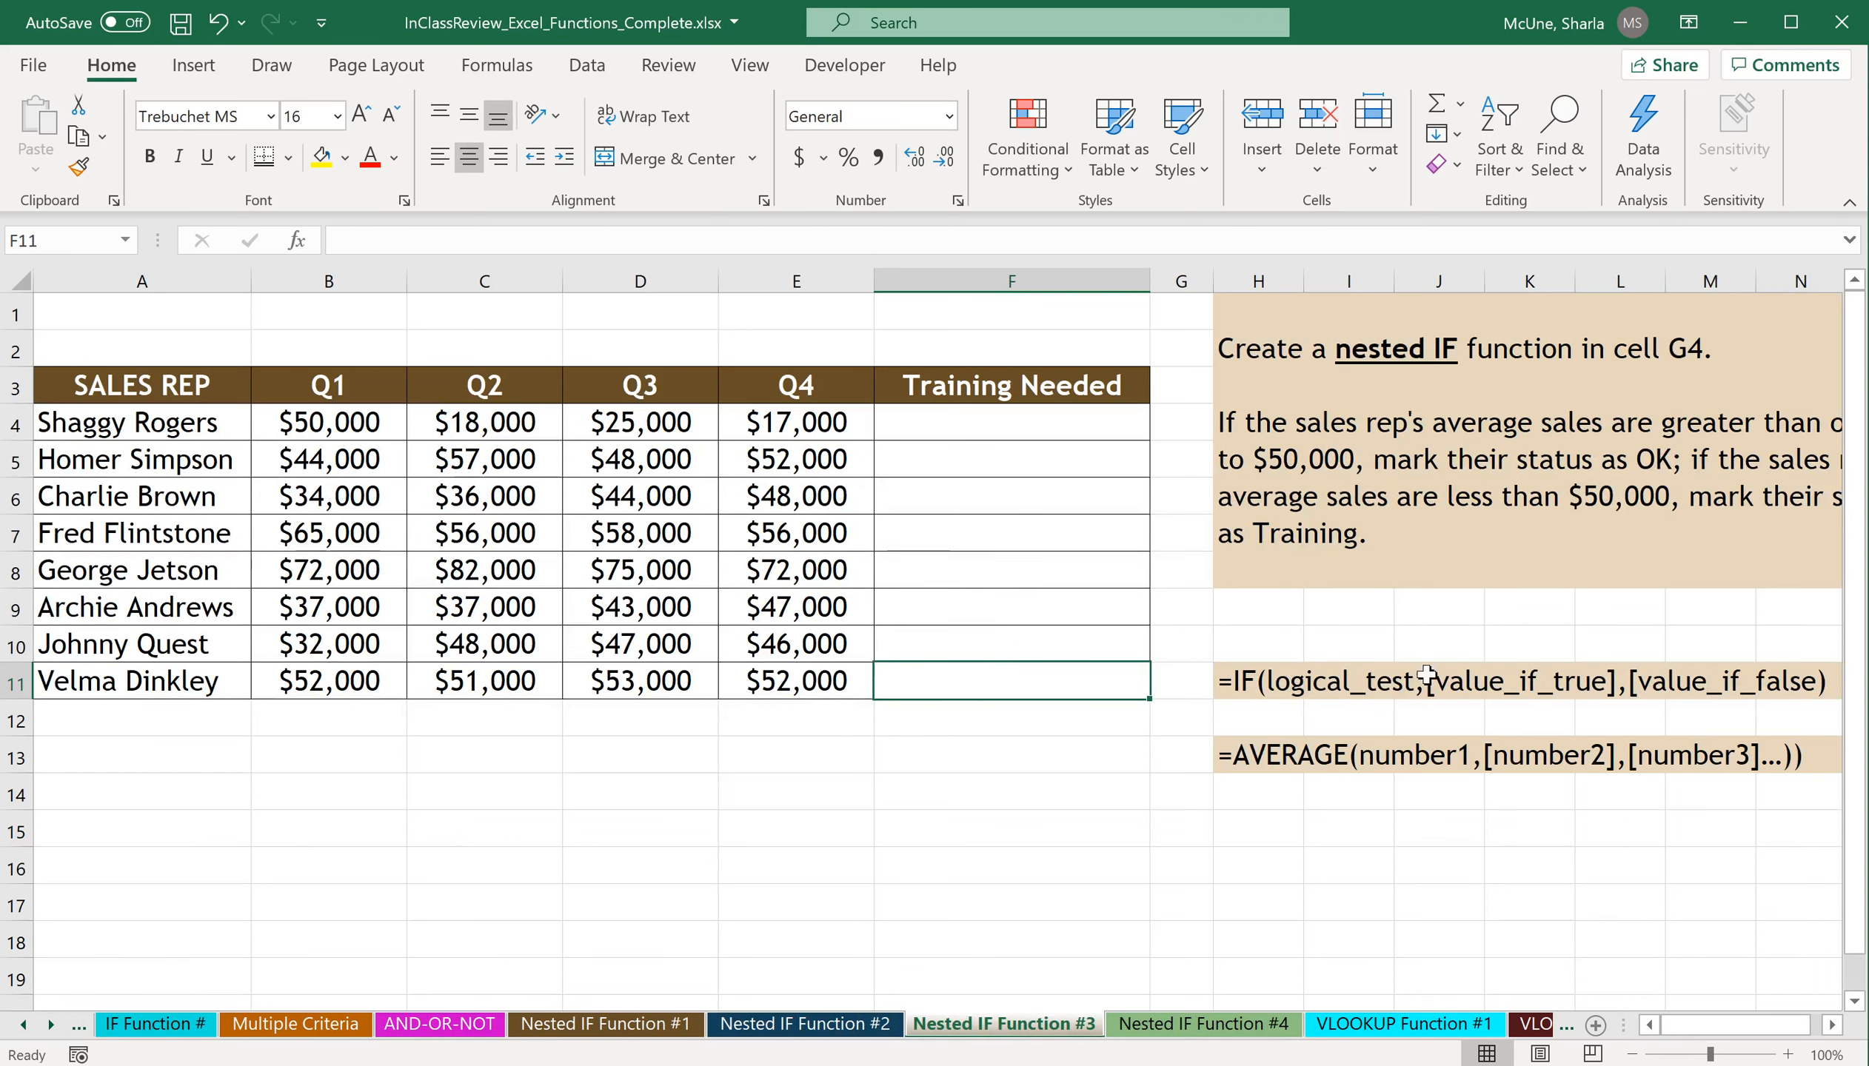
left_click(1631, 1056)
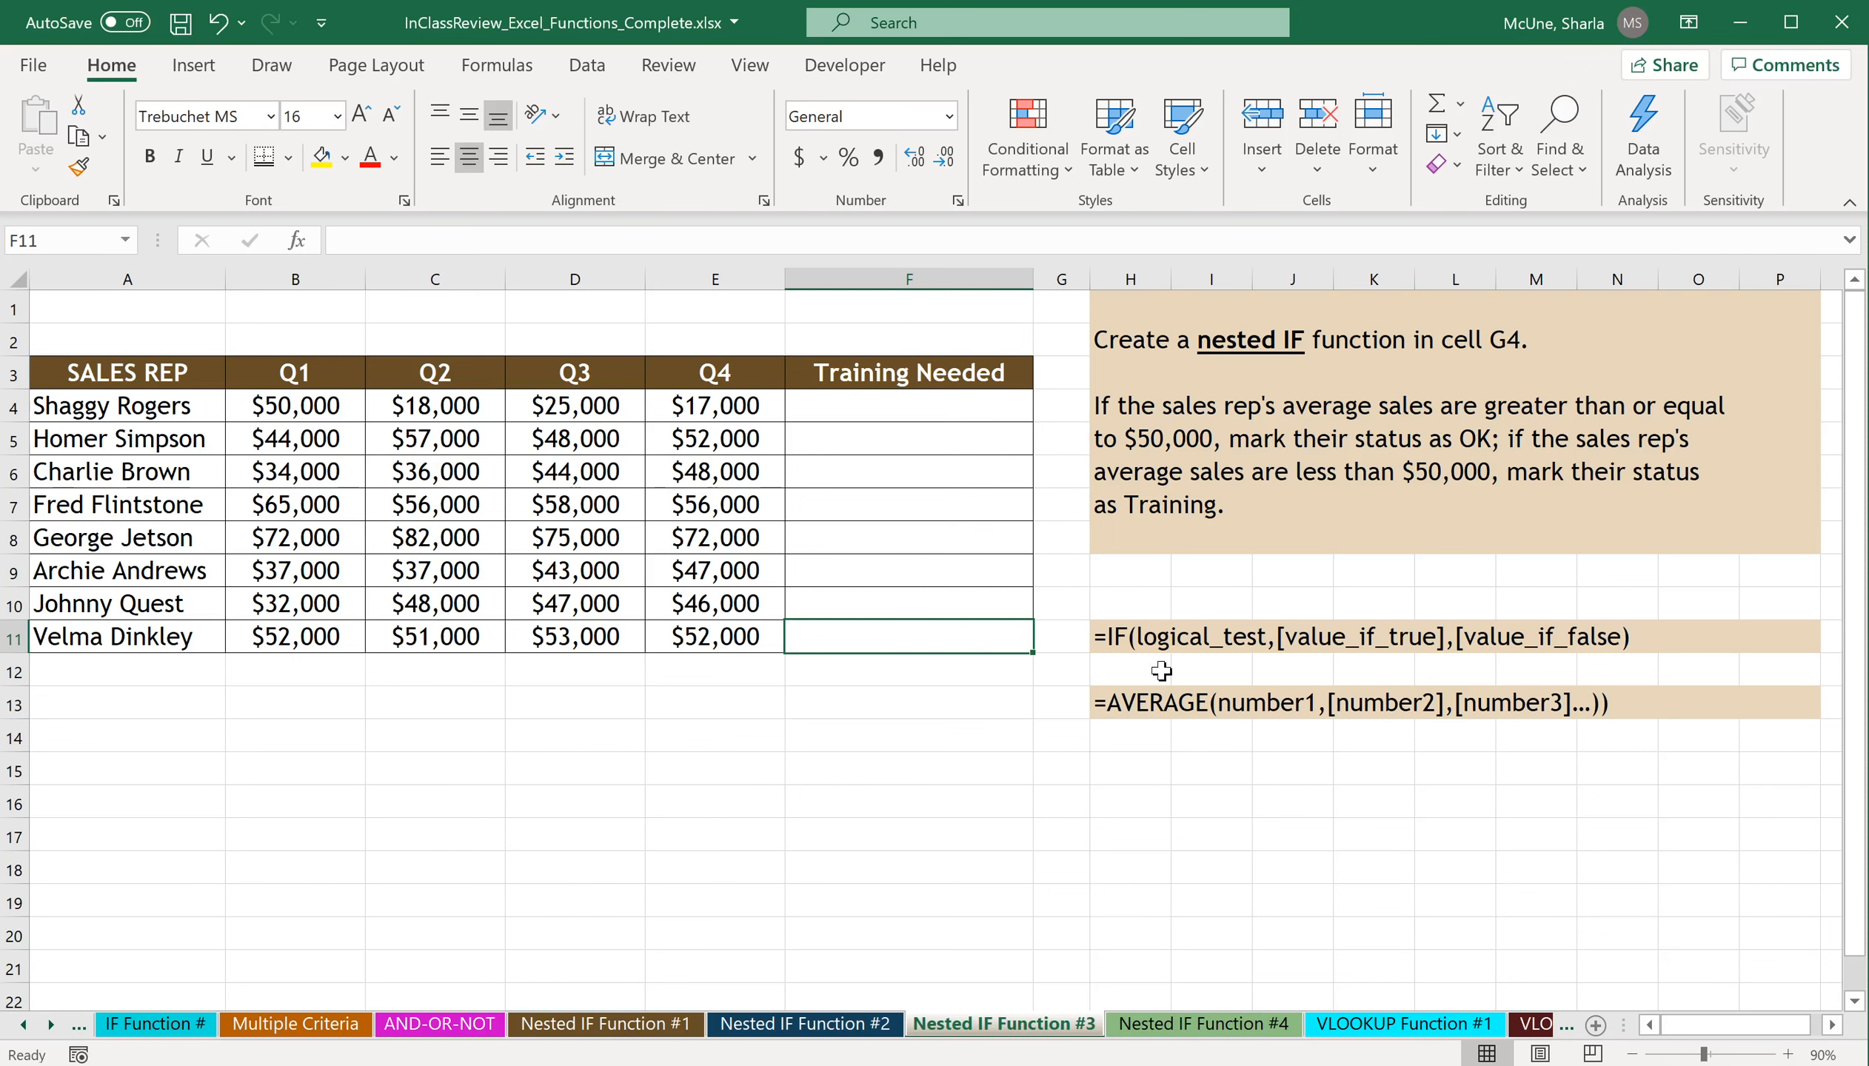
left_click(931, 414)
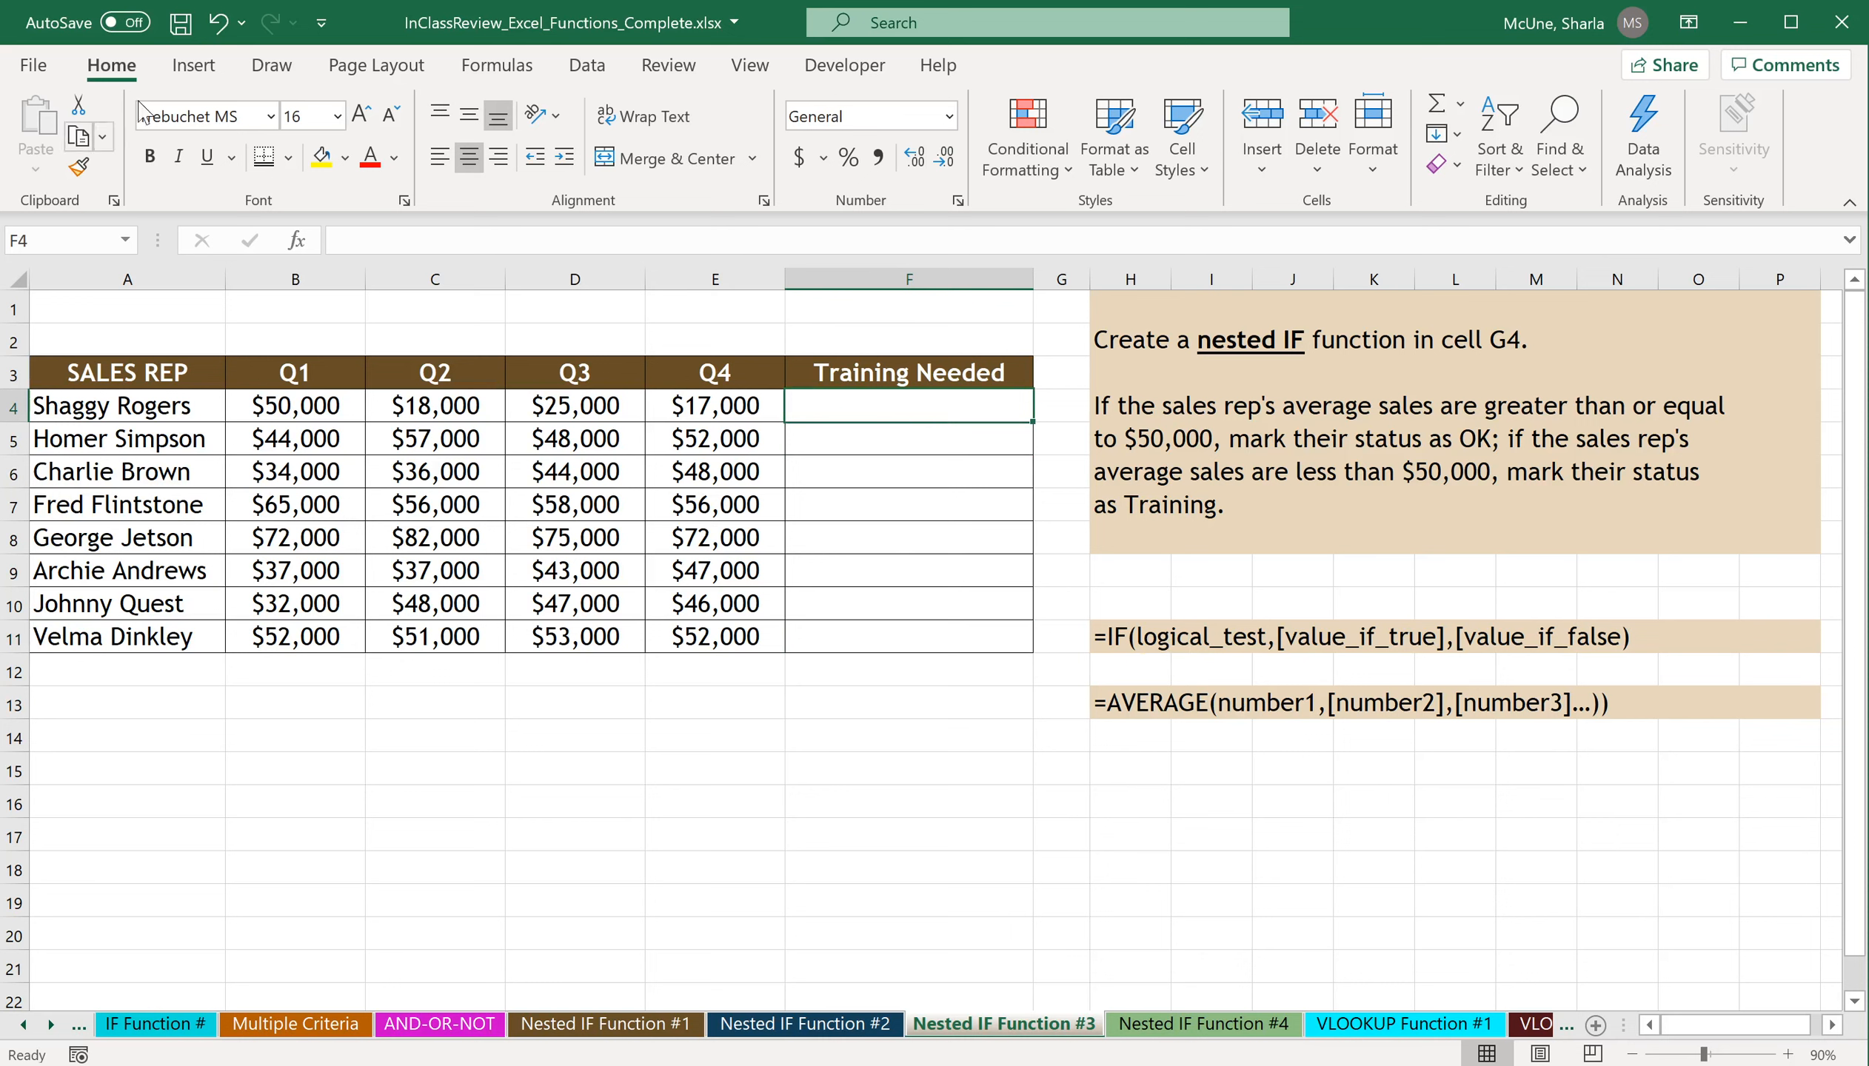
left_click(495, 65)
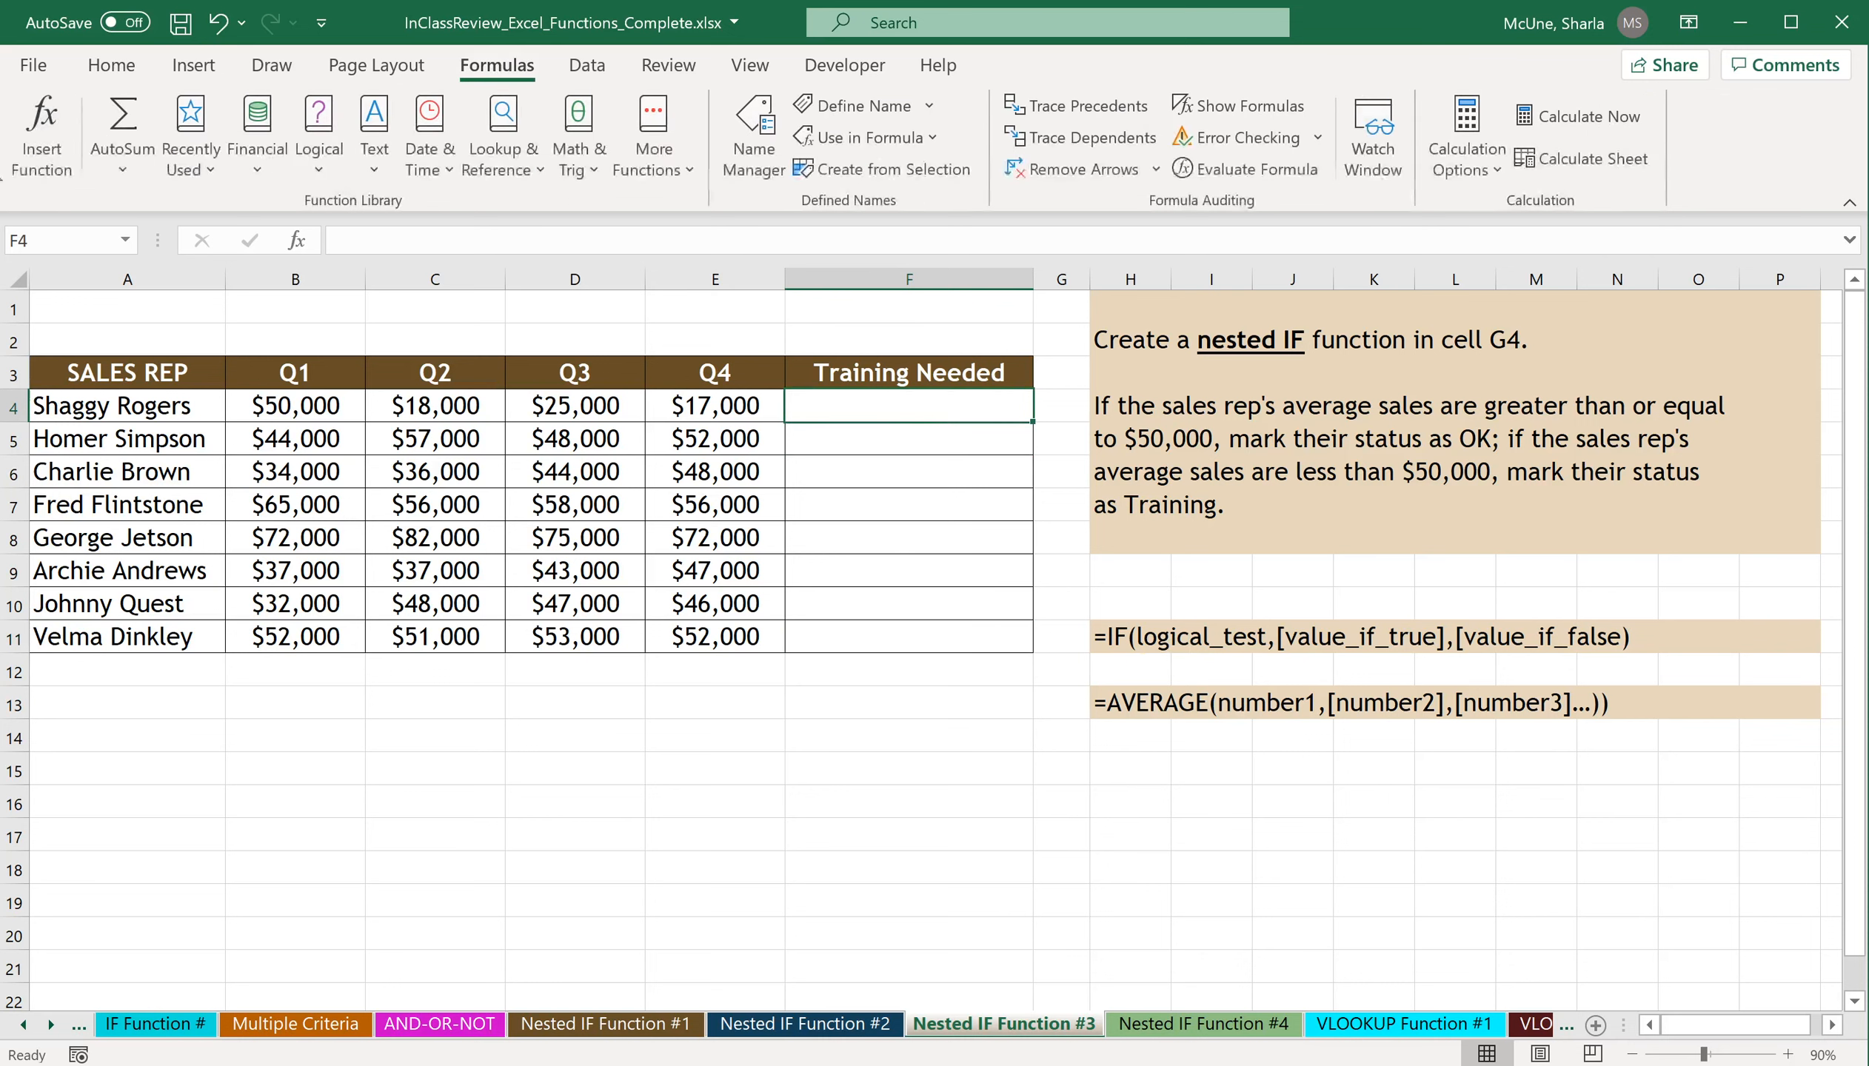
left_click(42, 148)
type("if")
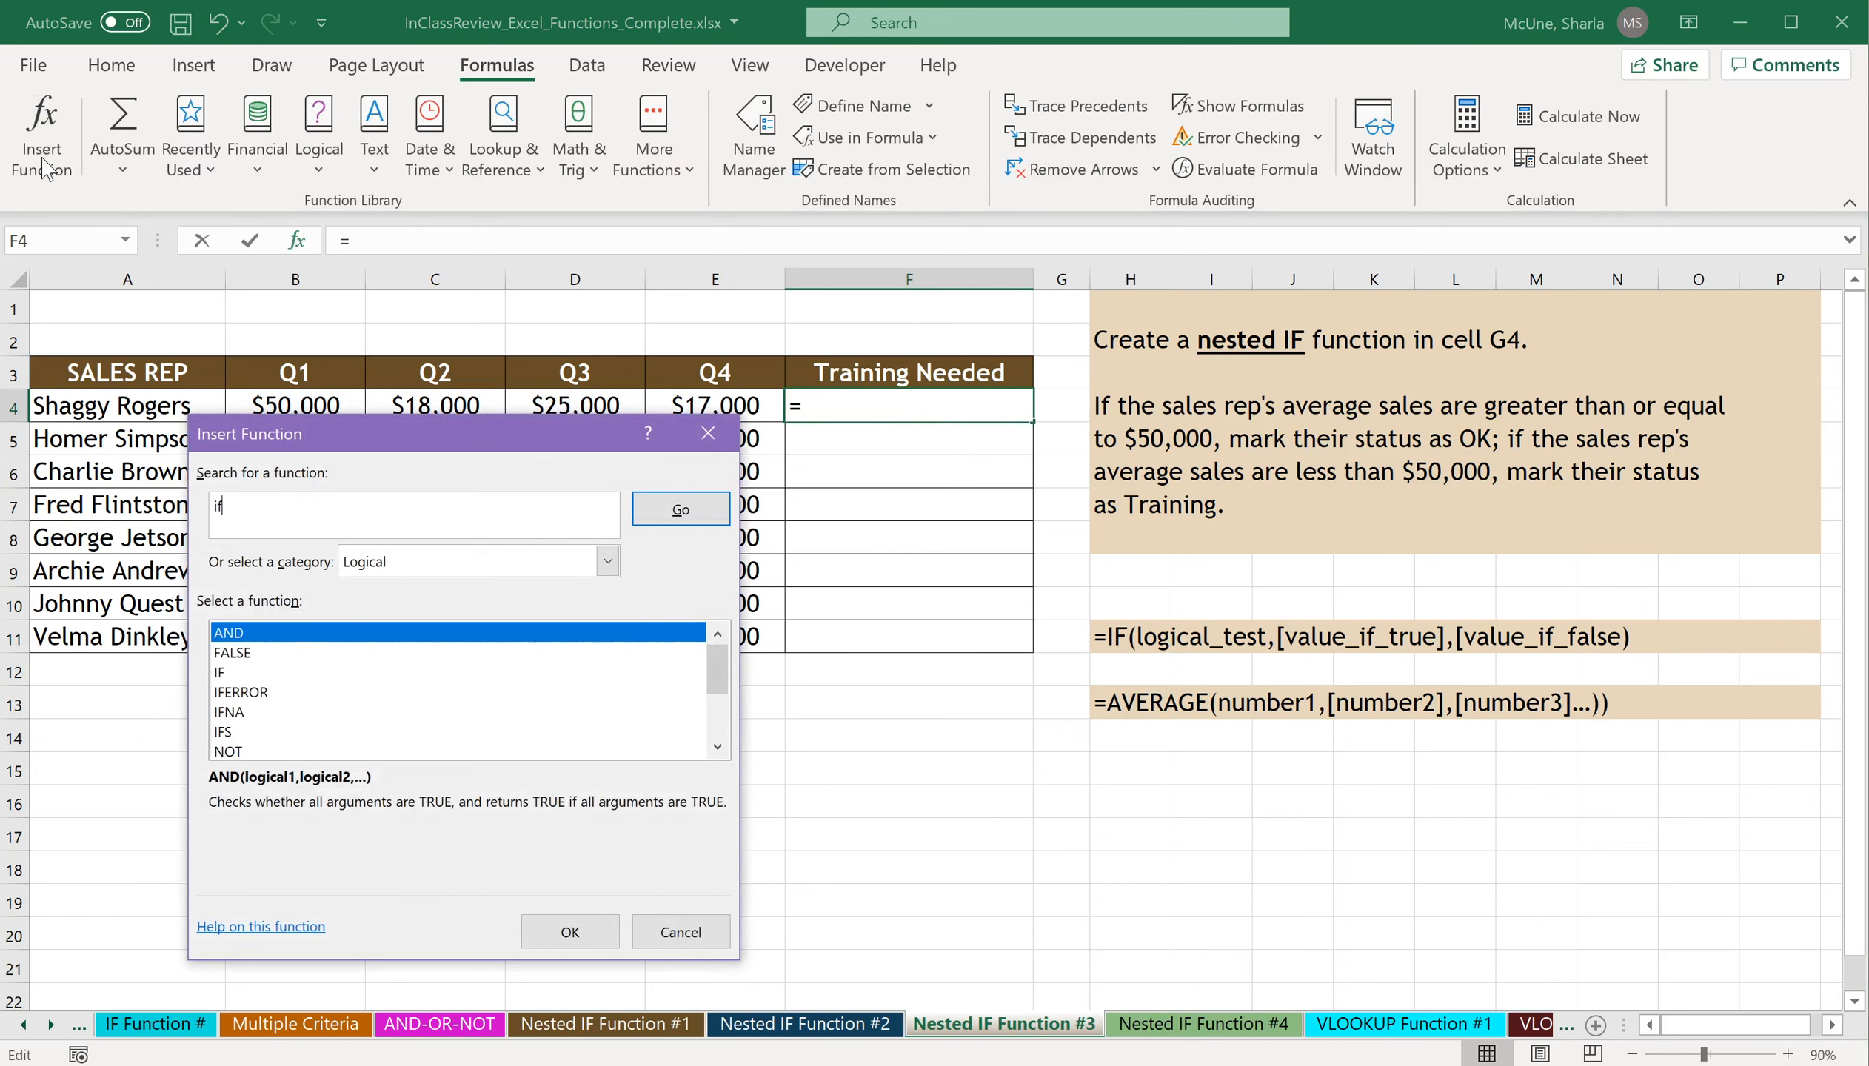
key("Return")
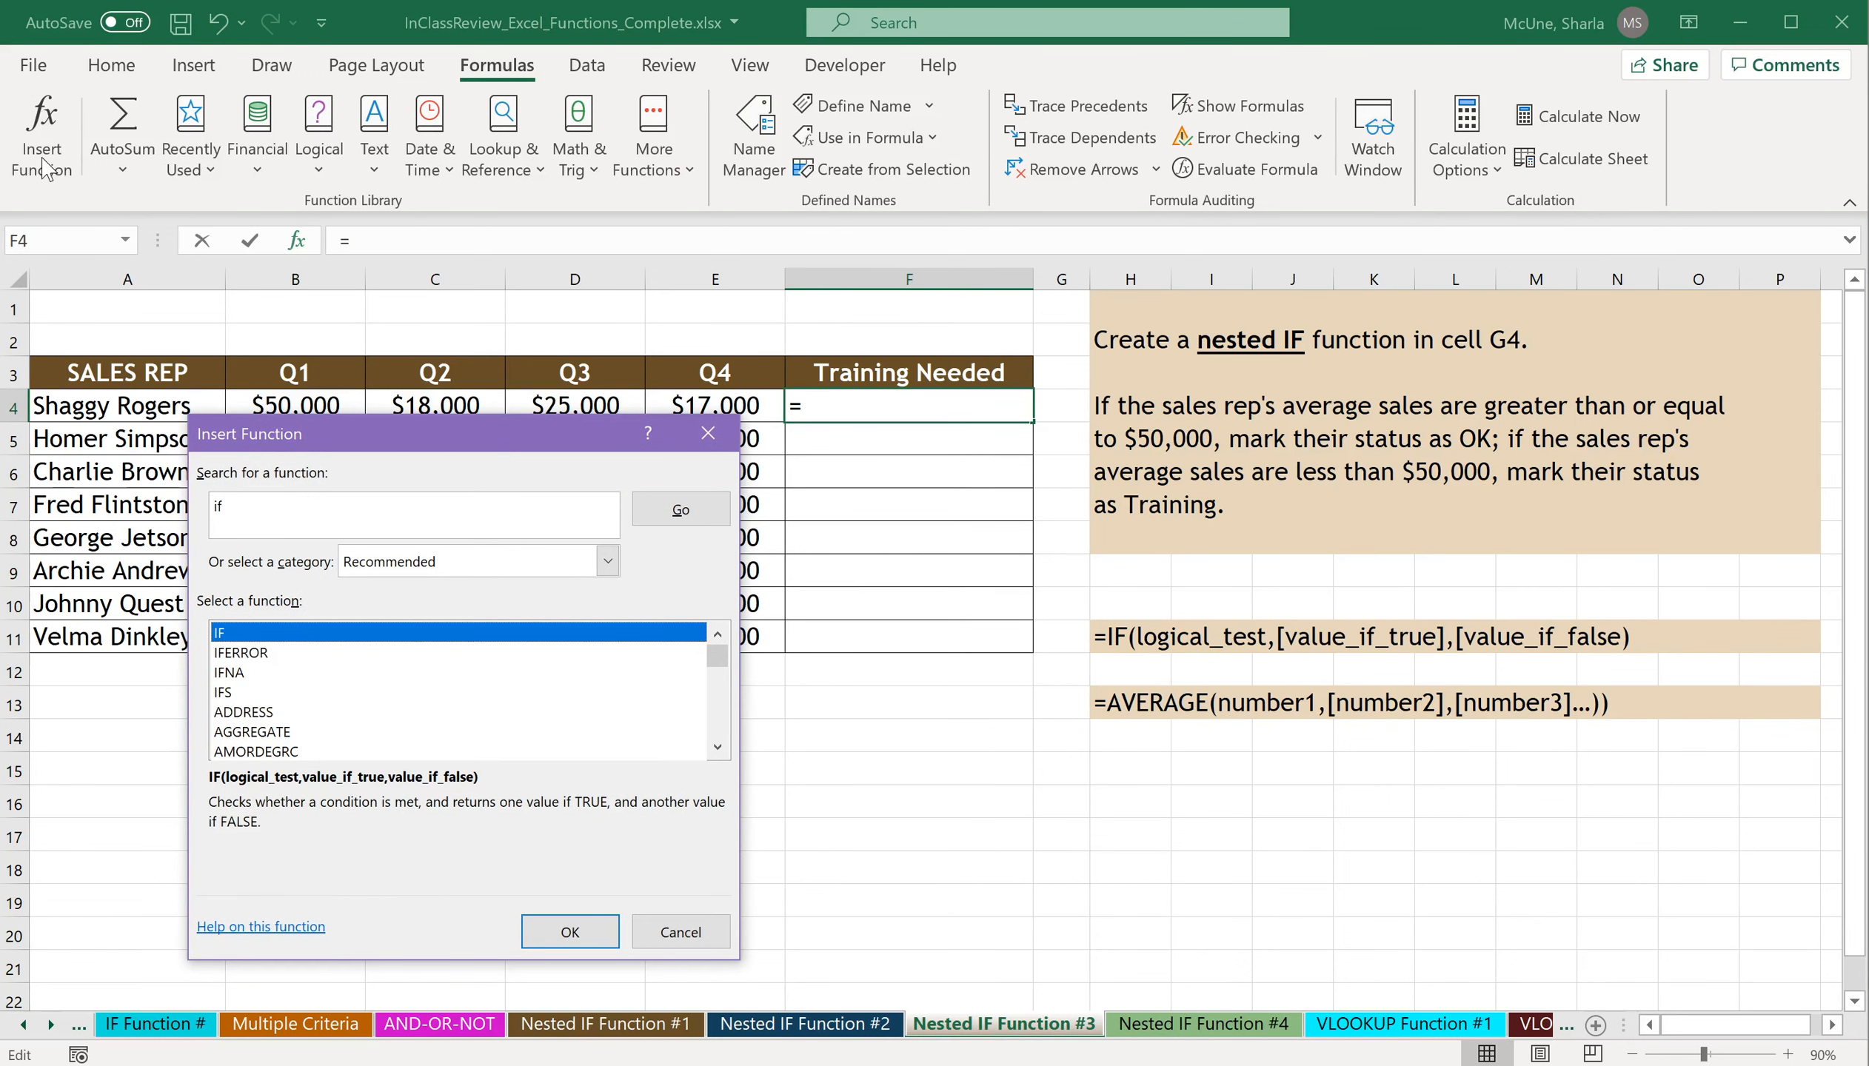
left_click(570, 930)
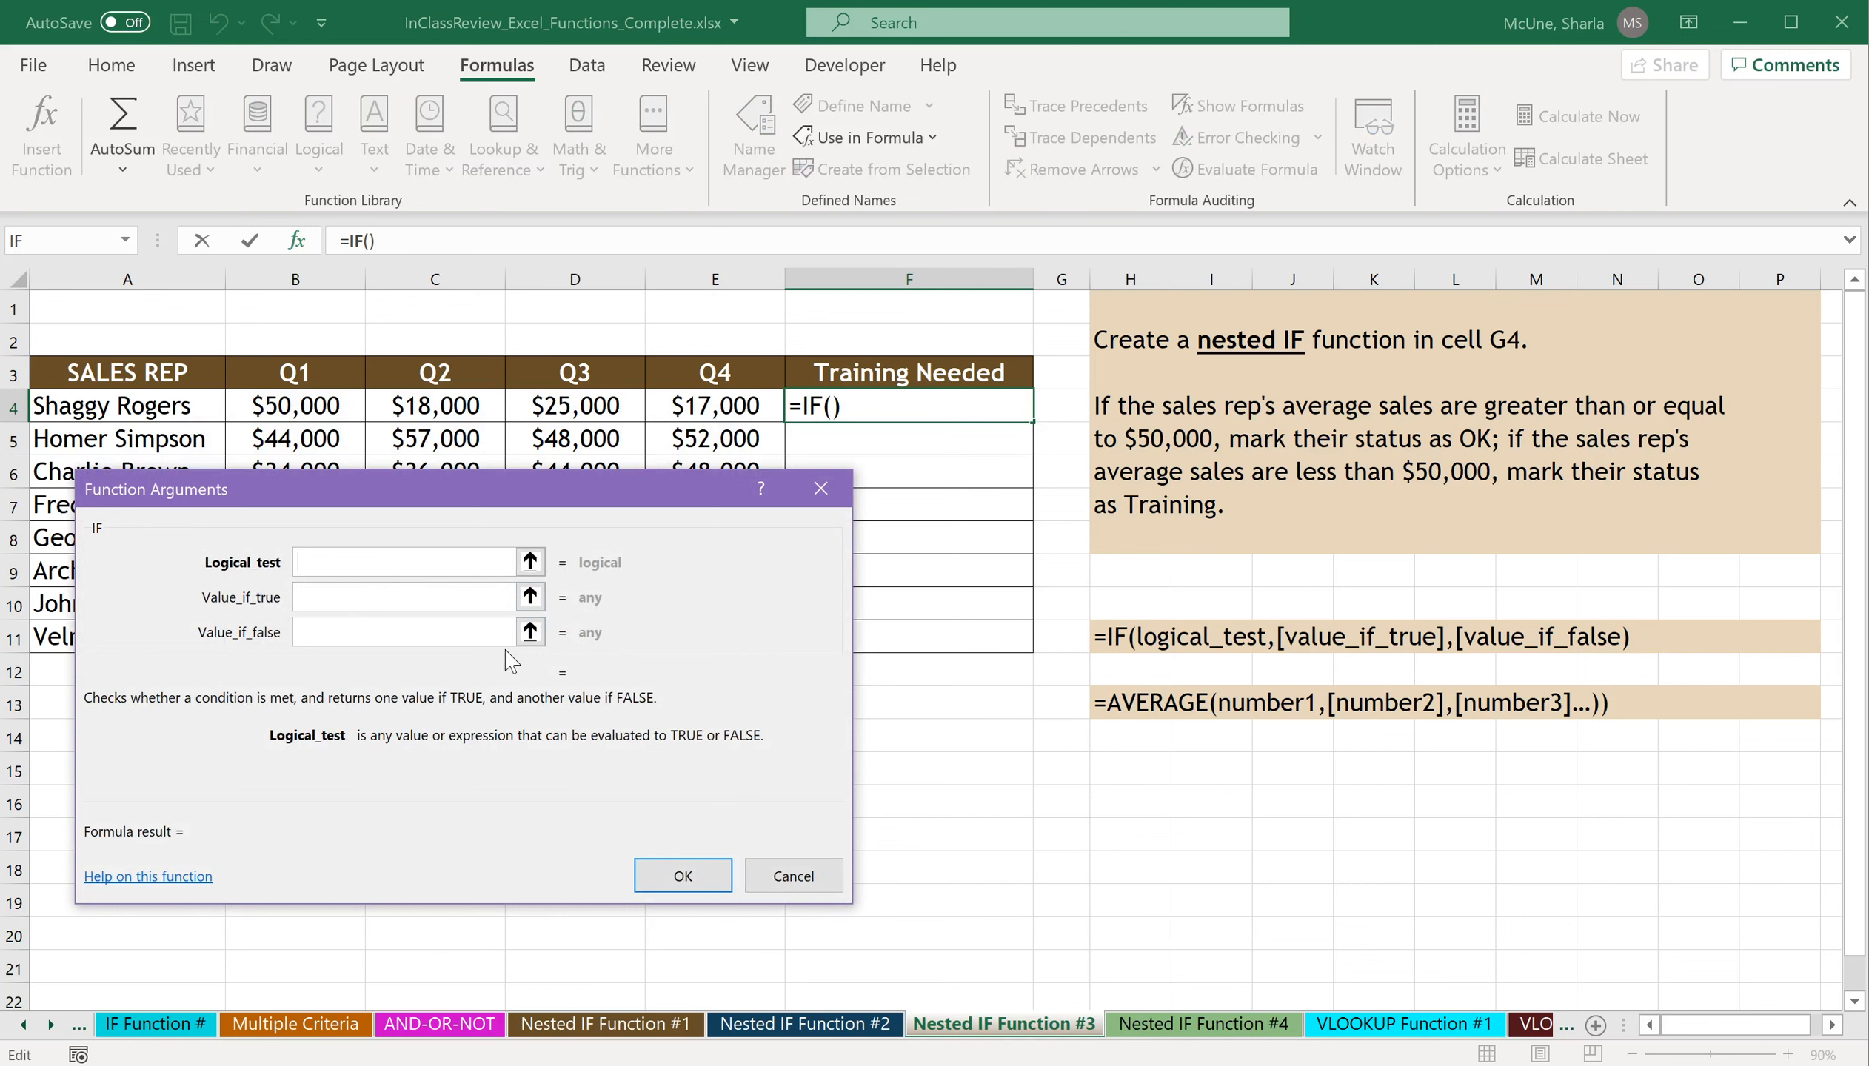
Nest AVERAGE() in the IF function's logical test and set its range to the quarterly sales in B4:E4.
type("averaa=")
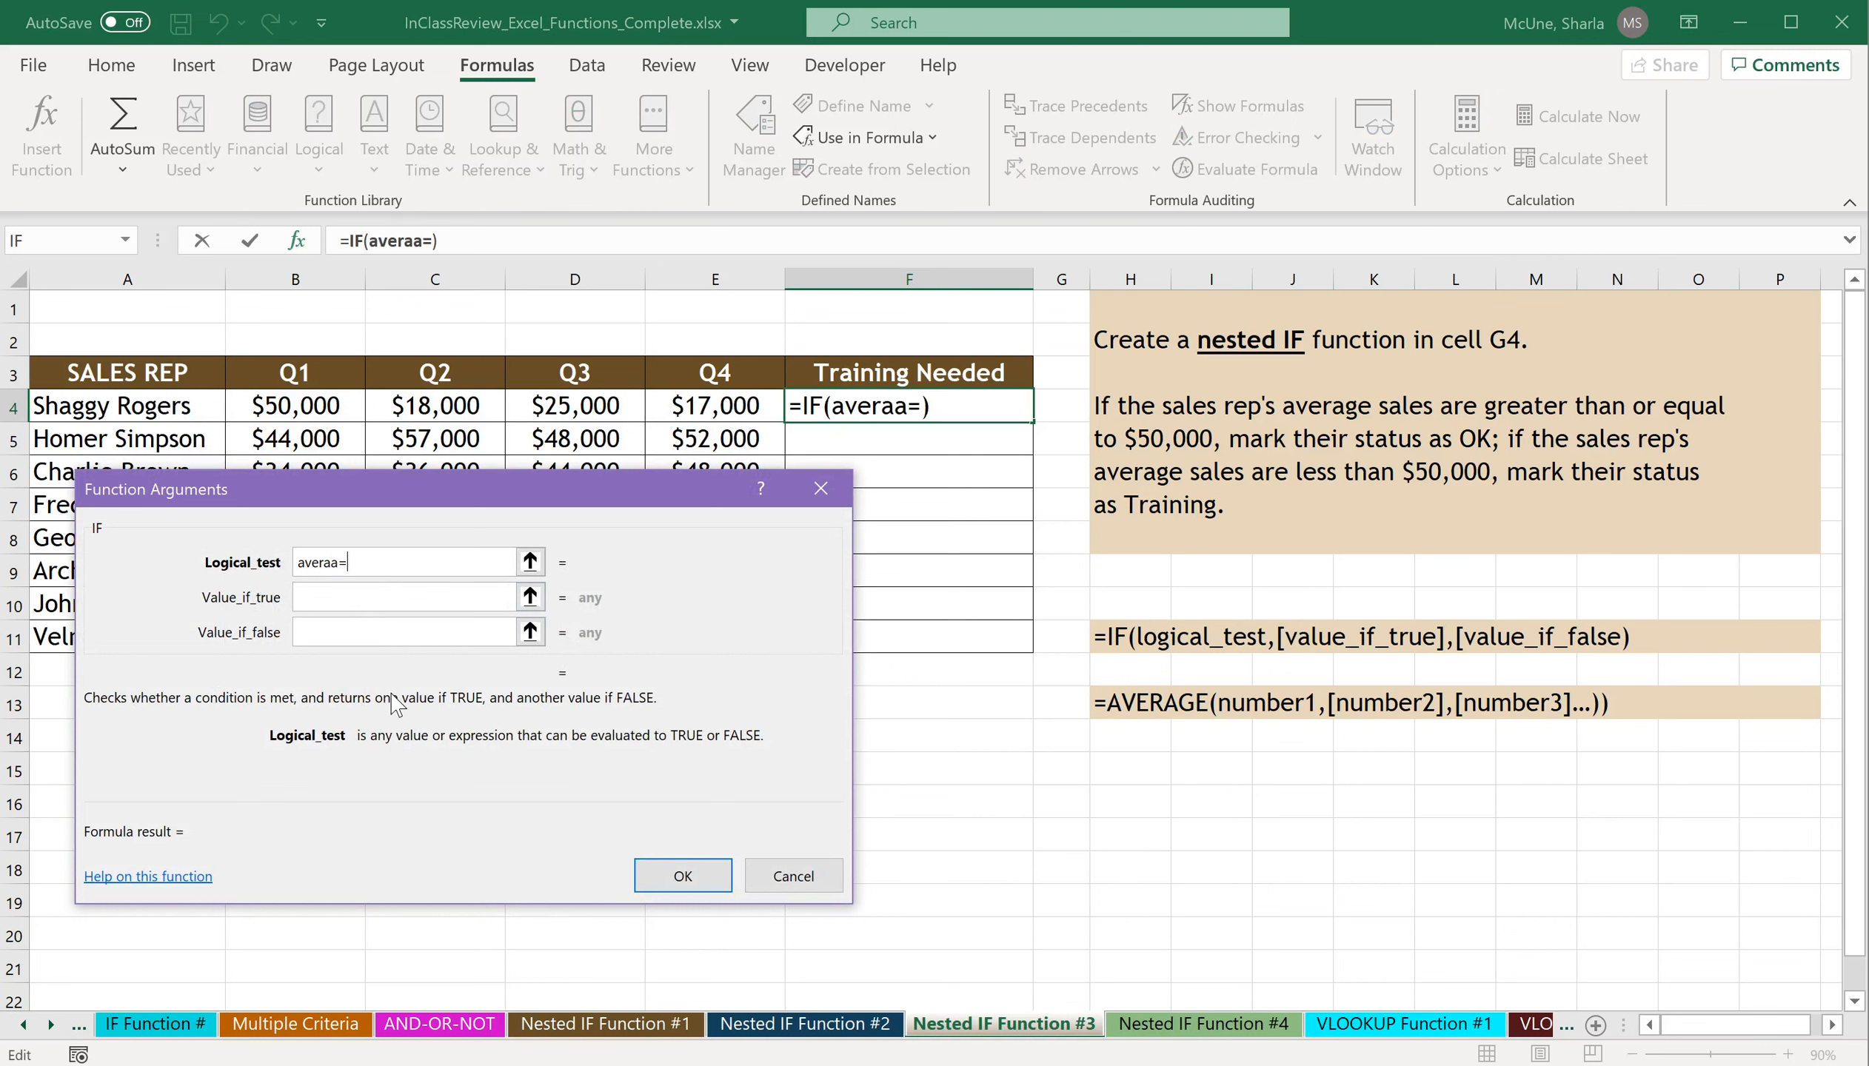
key("BackSpace")
type("ge()")
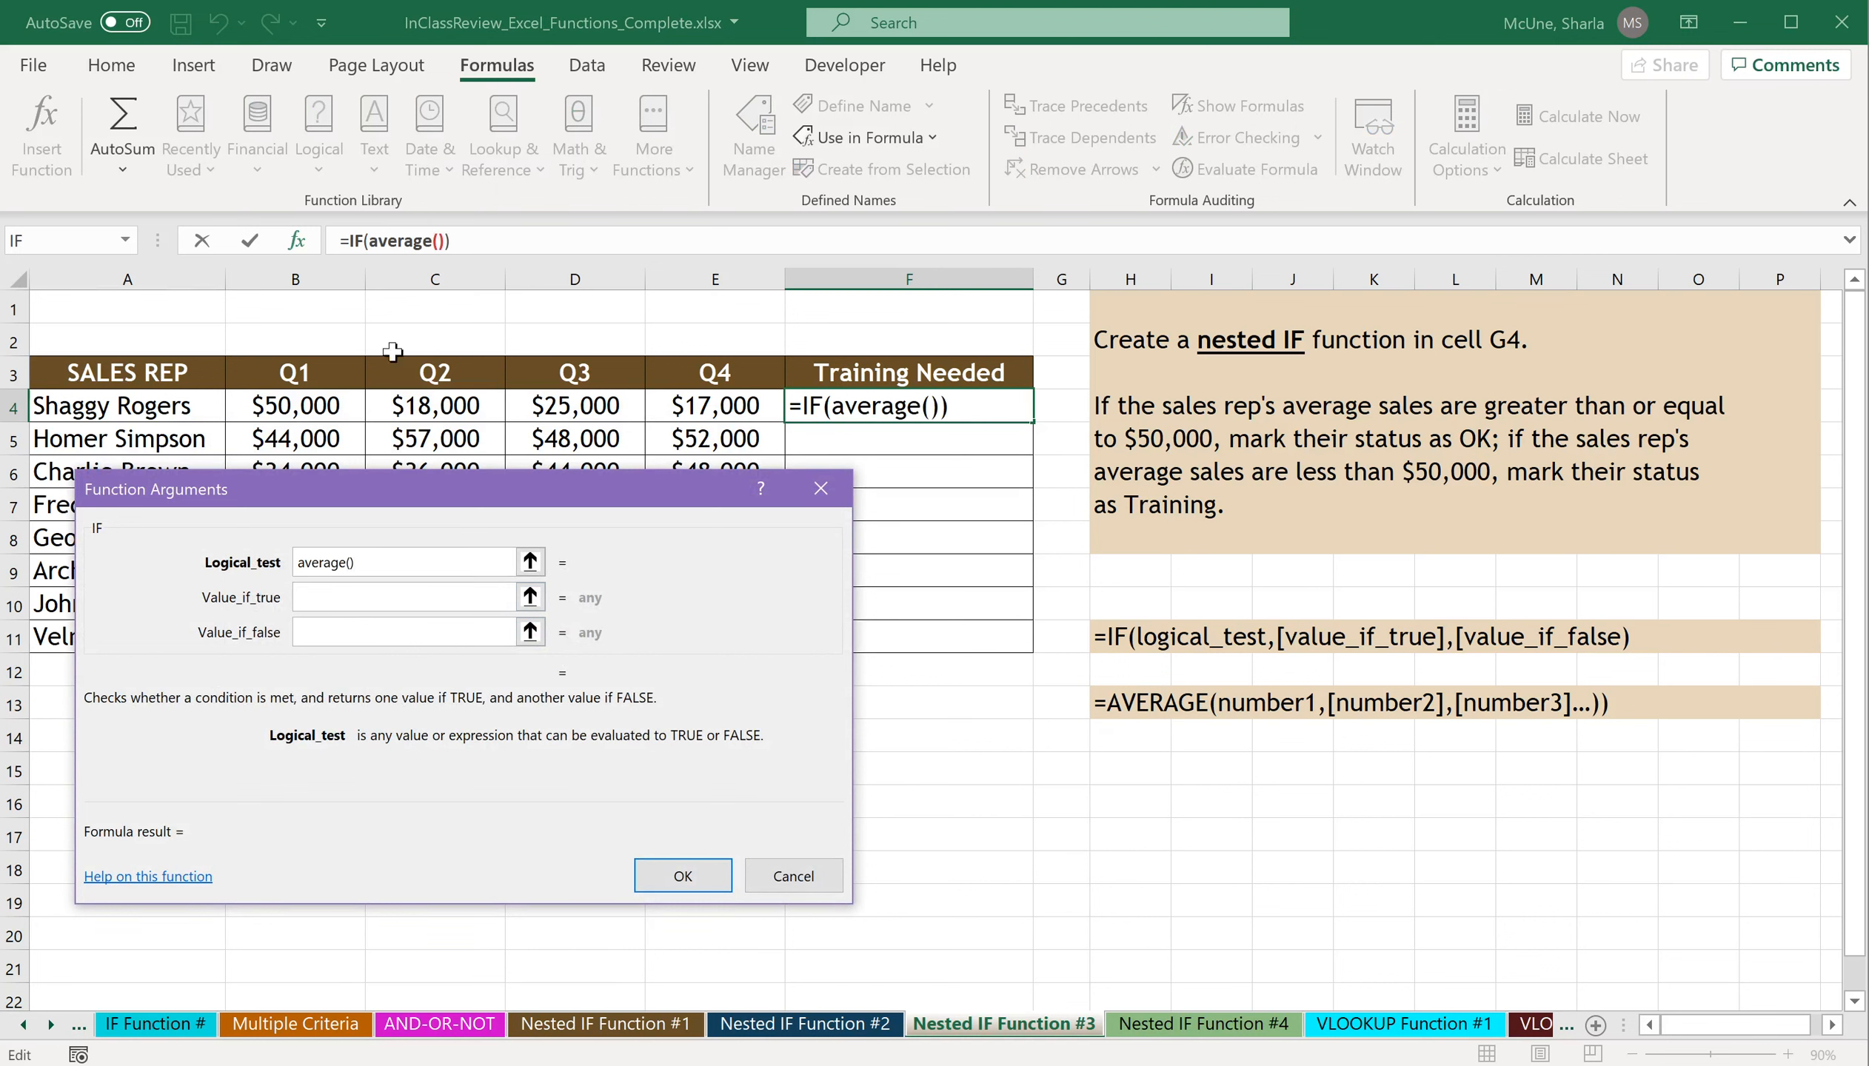
left_click(438, 240)
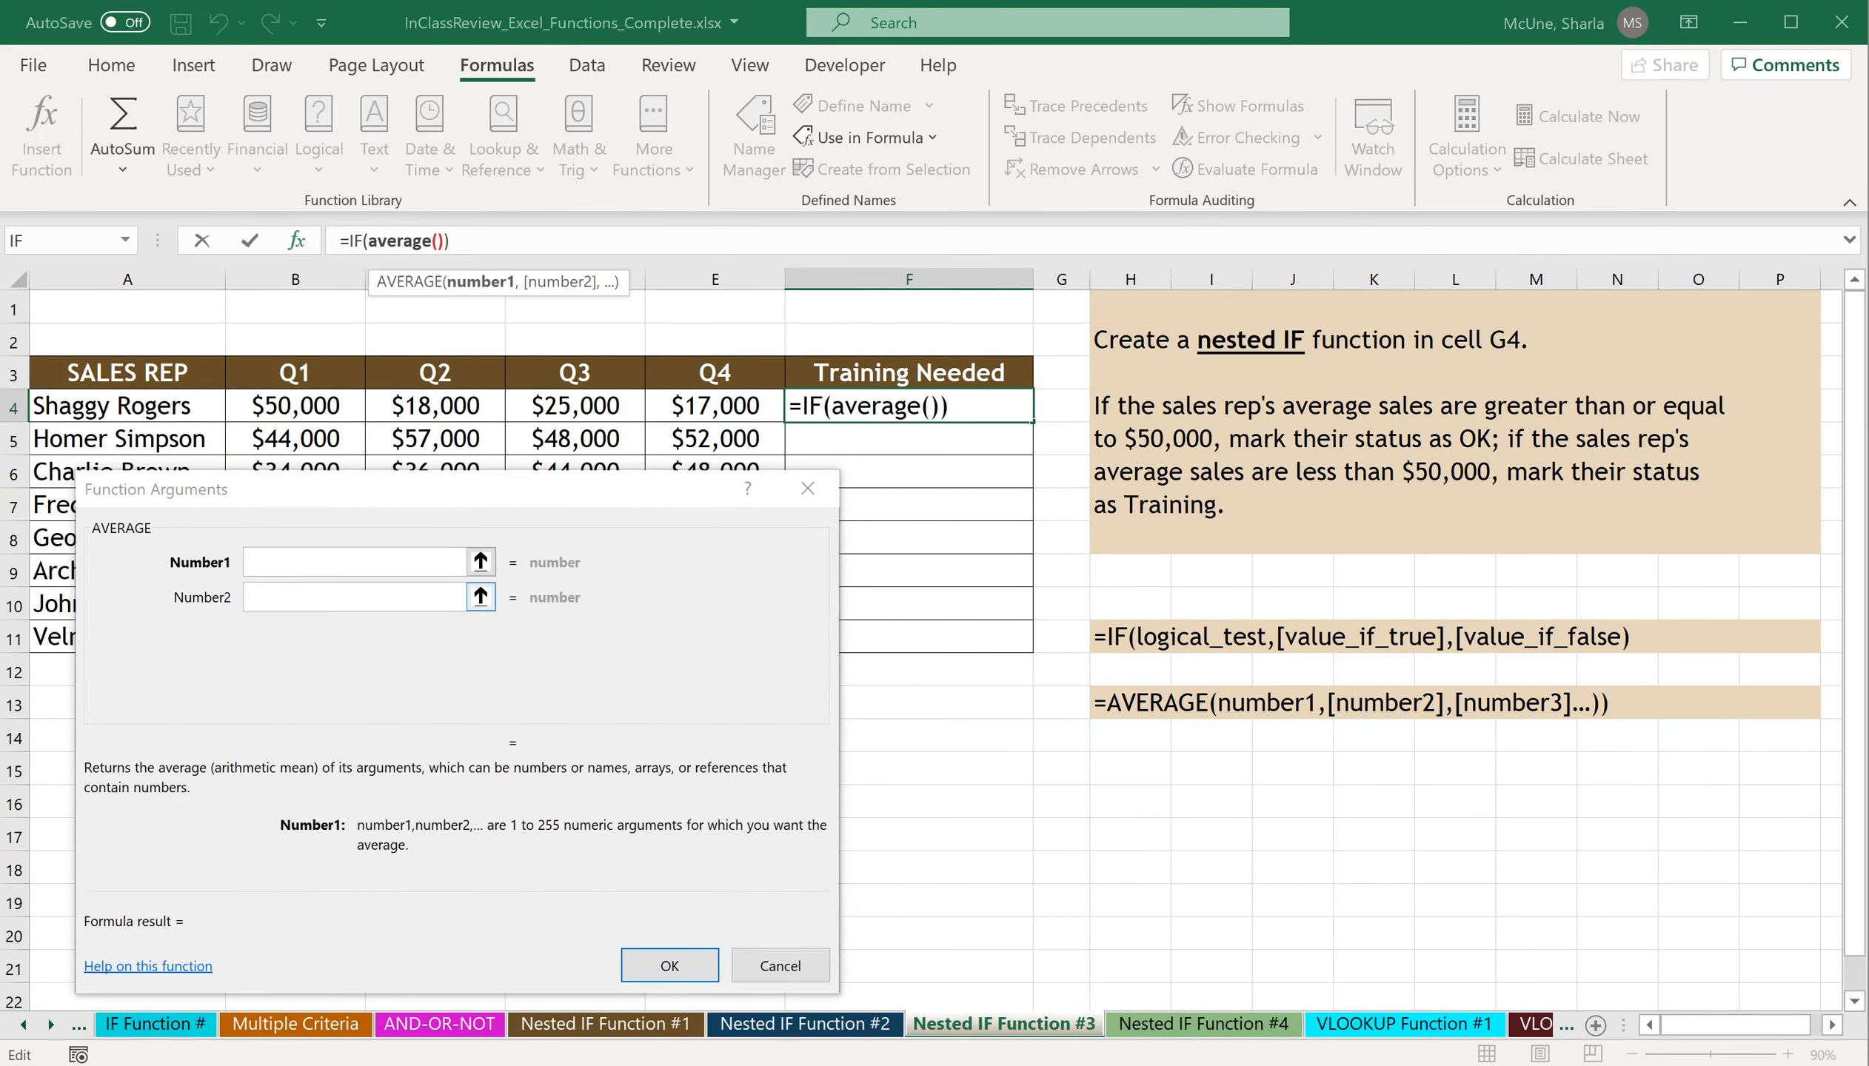
left_click_drag(295, 410, 693, 418)
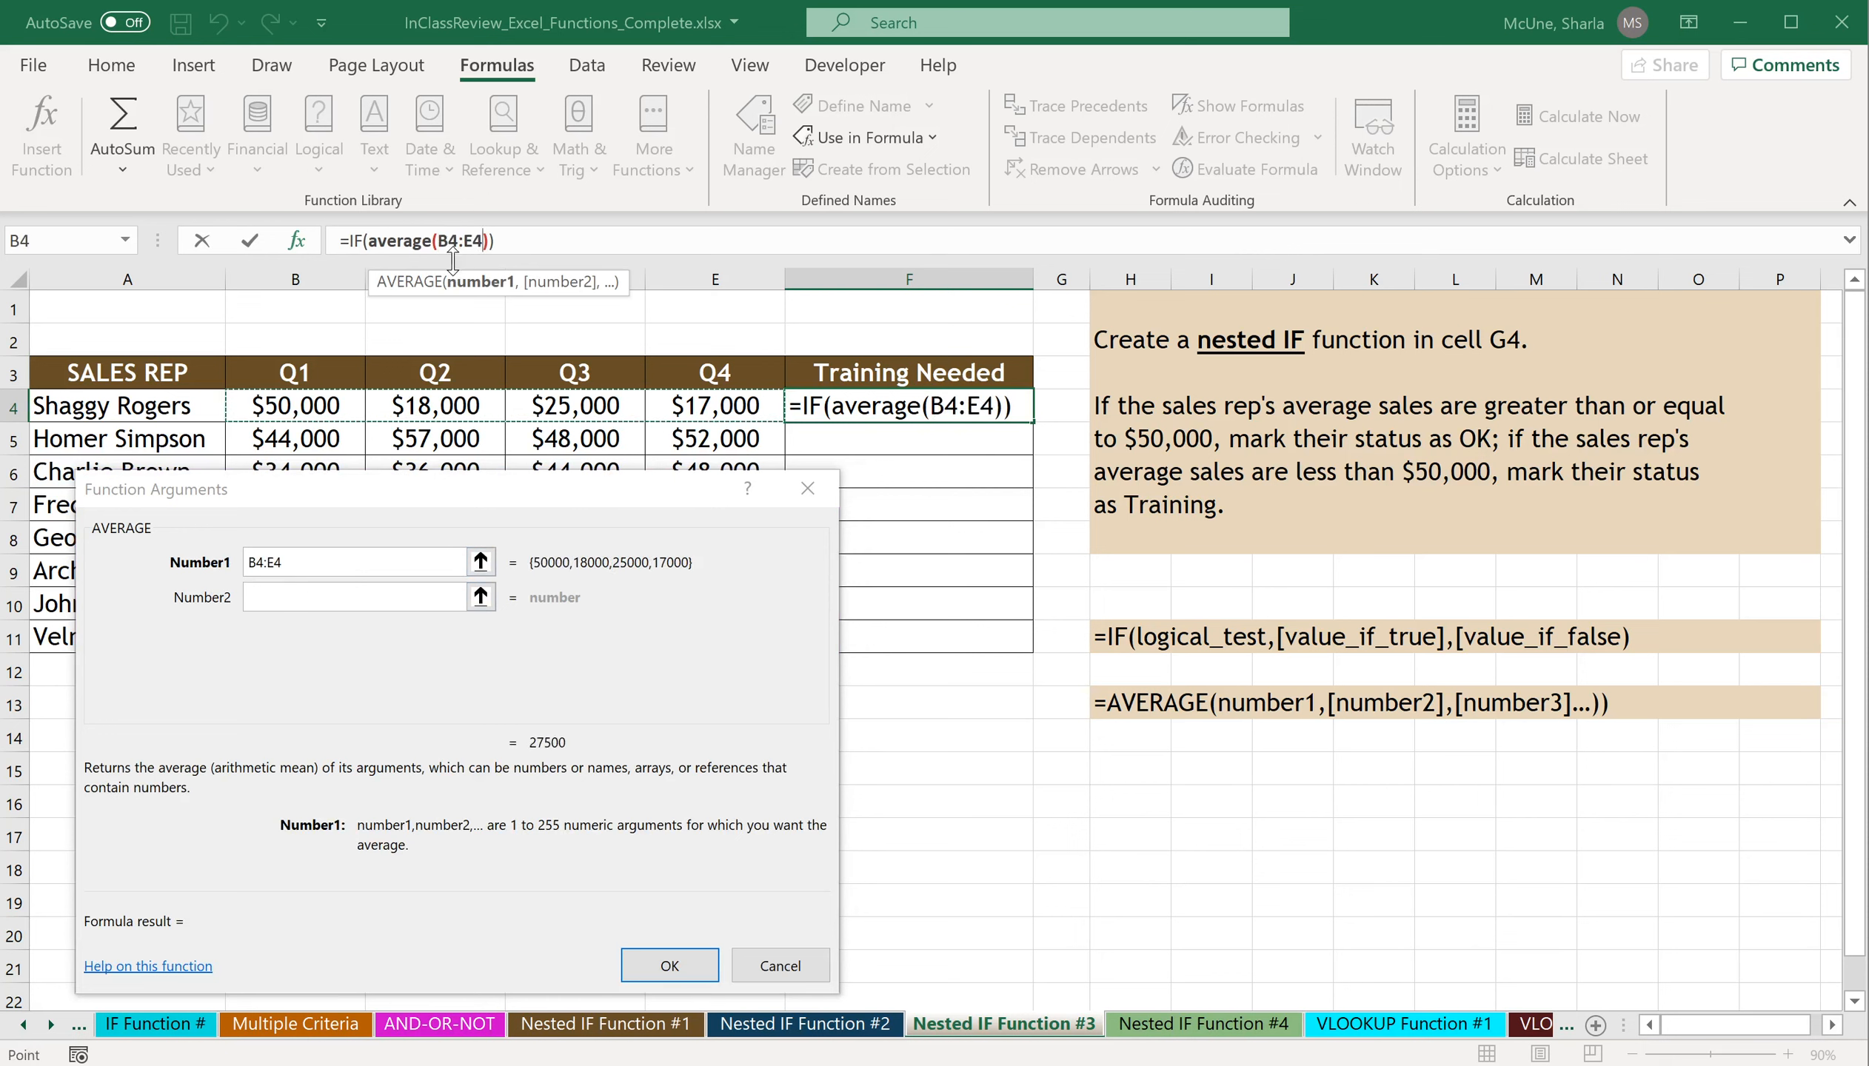
Return to the outer IF's arguments and complete the logical test by adding >=50000 after the average.
left_click(354, 240)
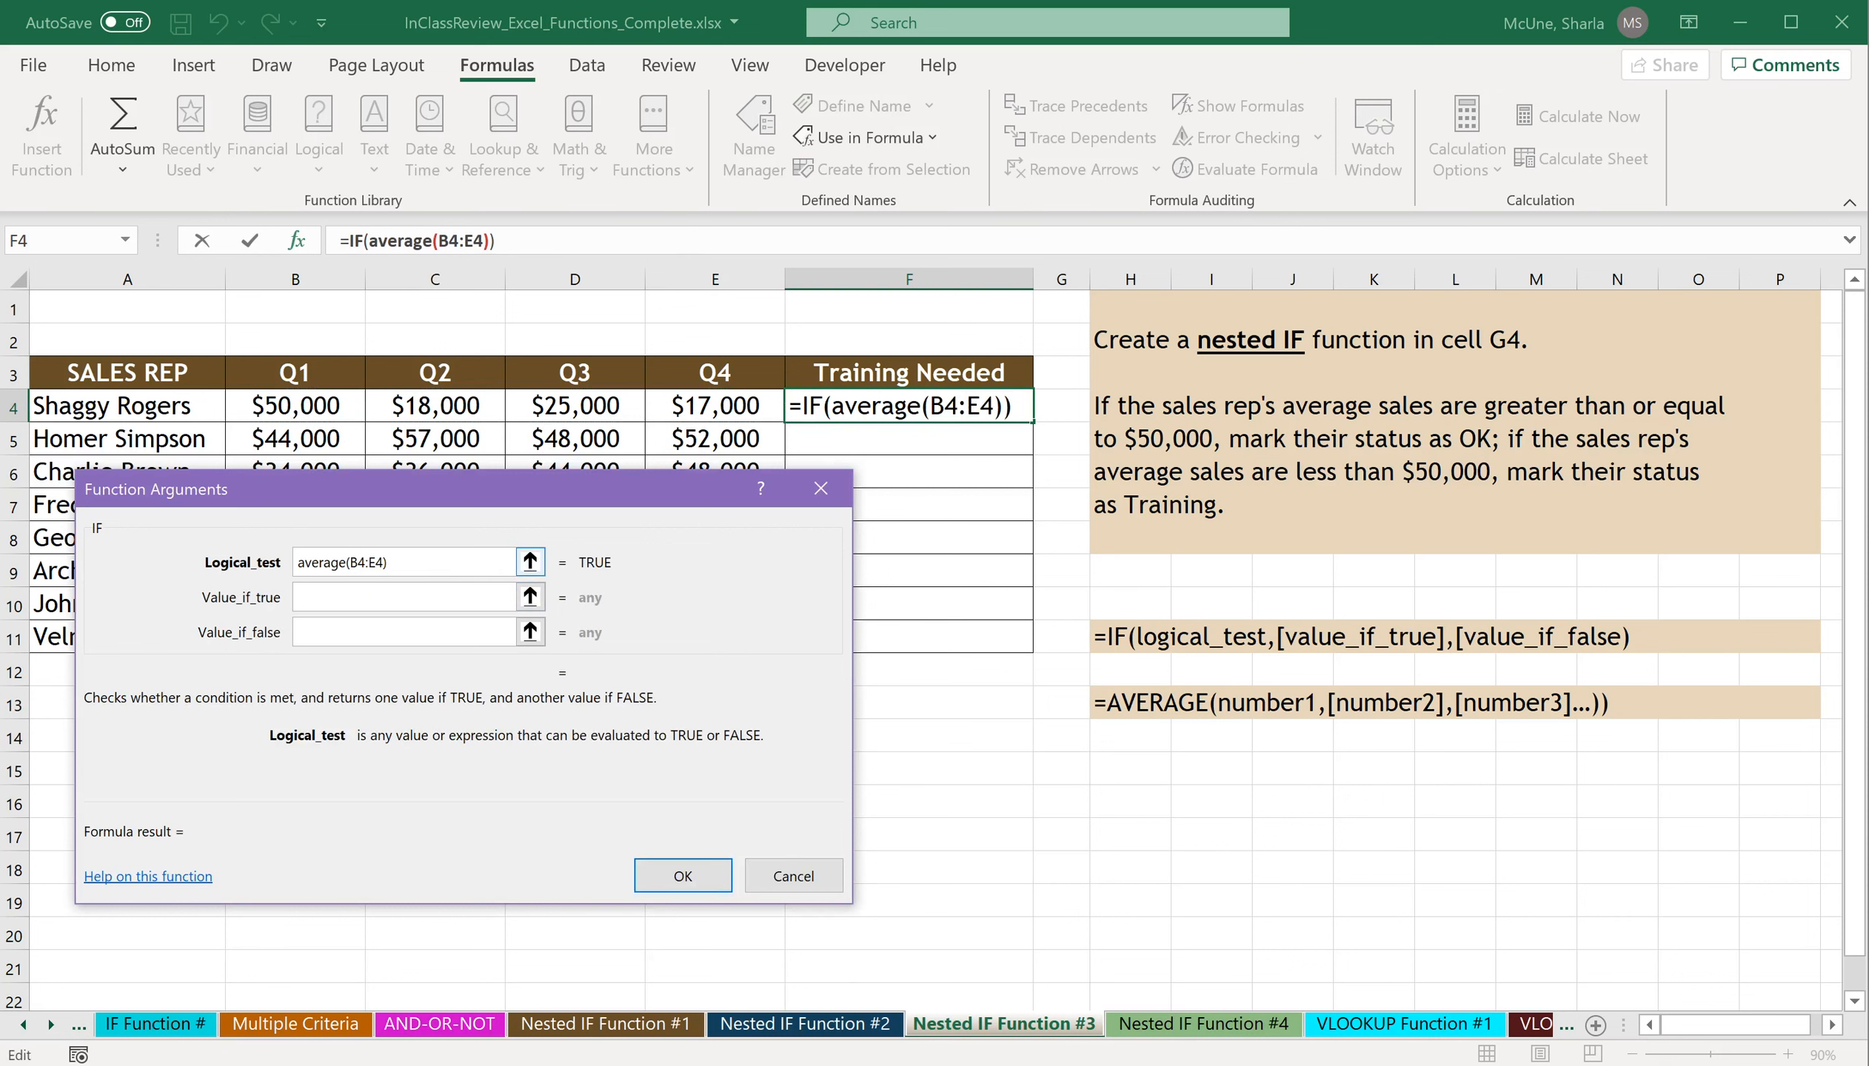
type(">=50000")
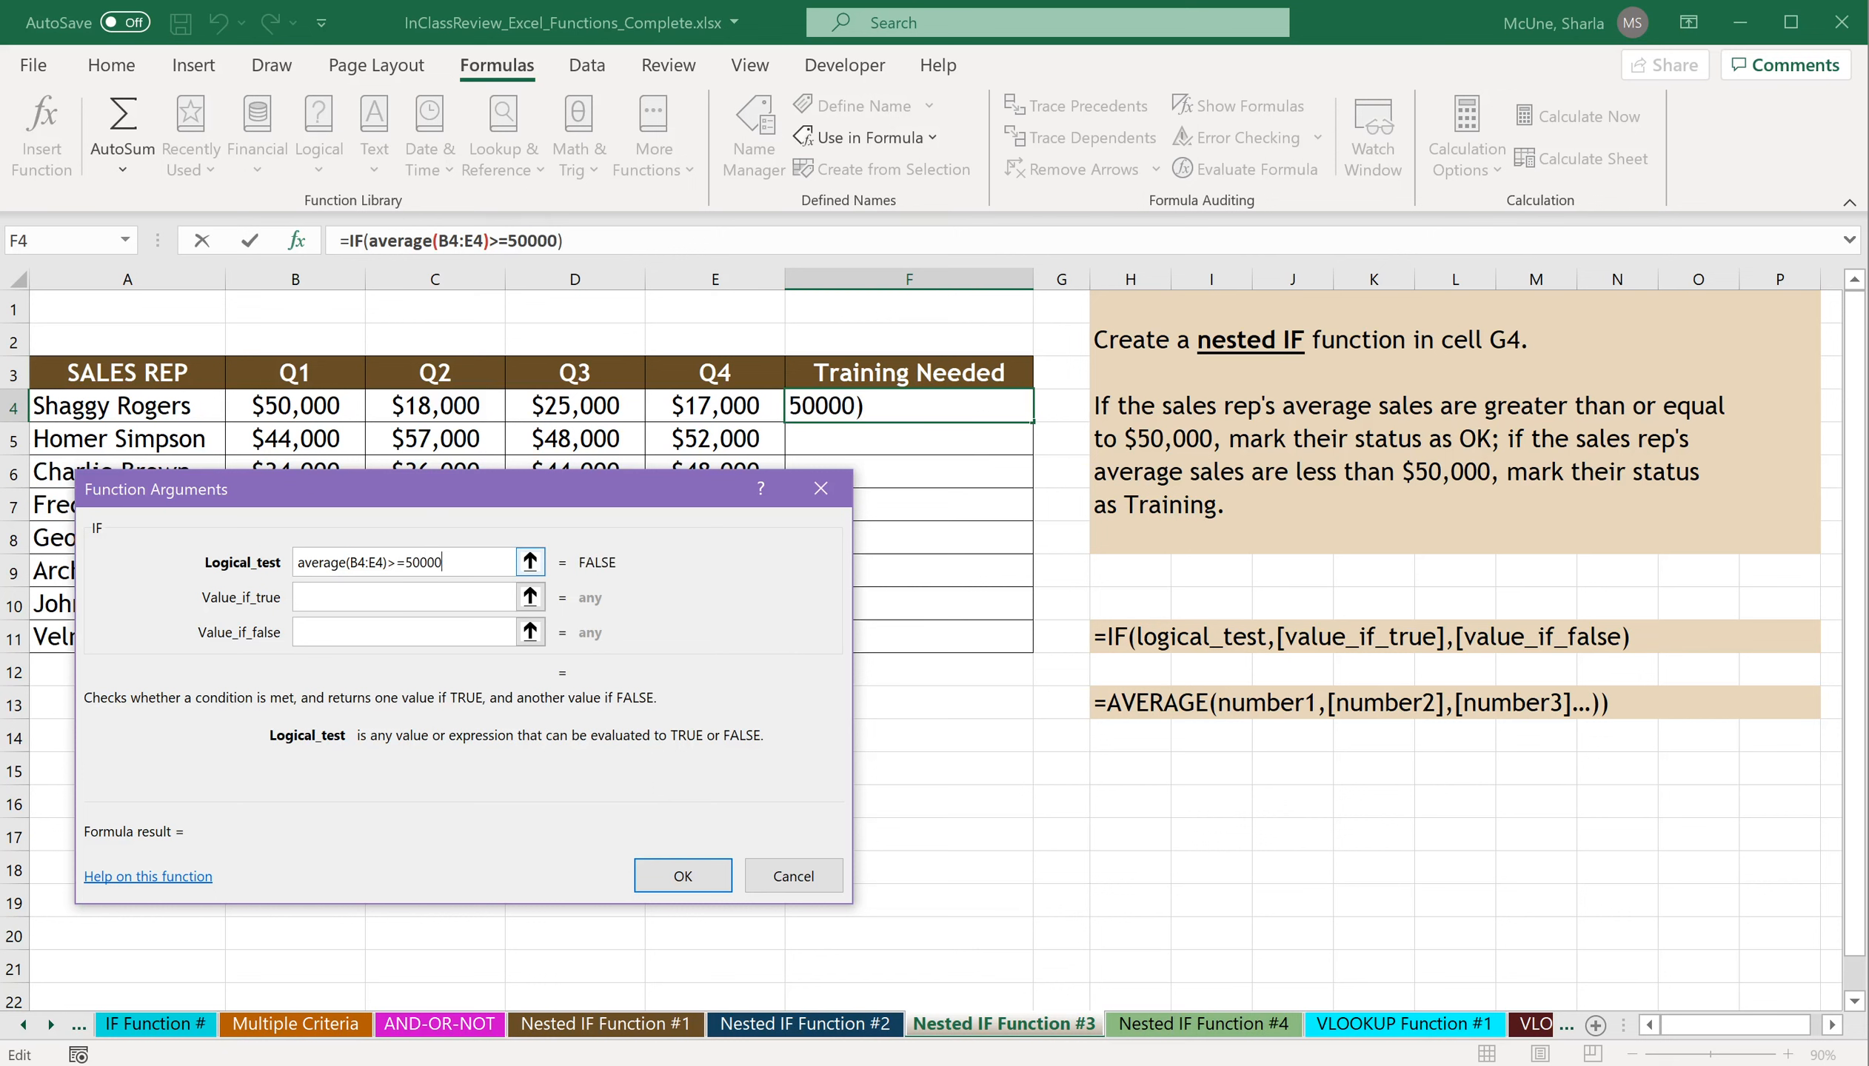
Set the IF's value if true to "OK" and value if false to "Training", and complete the formula in F4.
key("Tab")
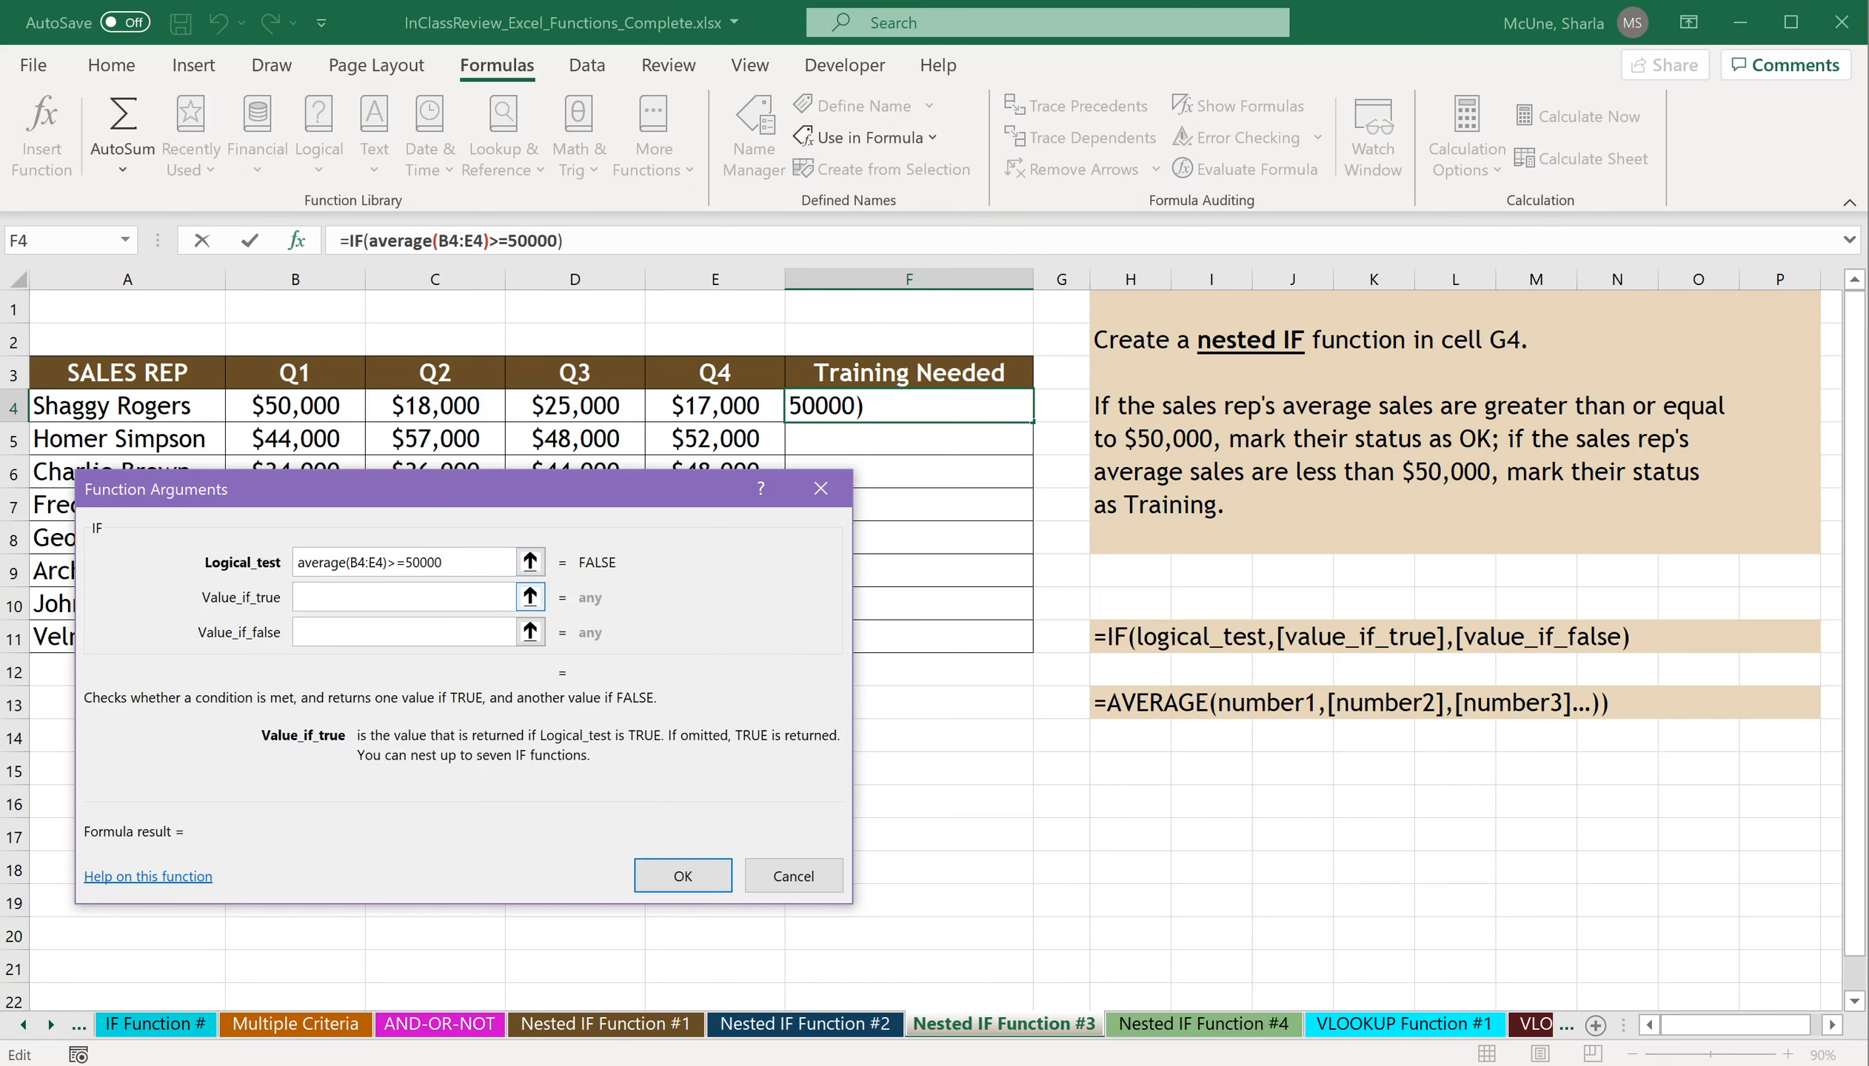
type("O")
key("BackSpace")
type("\"OK\"")
left_click(428, 635)
type("\"Tr")
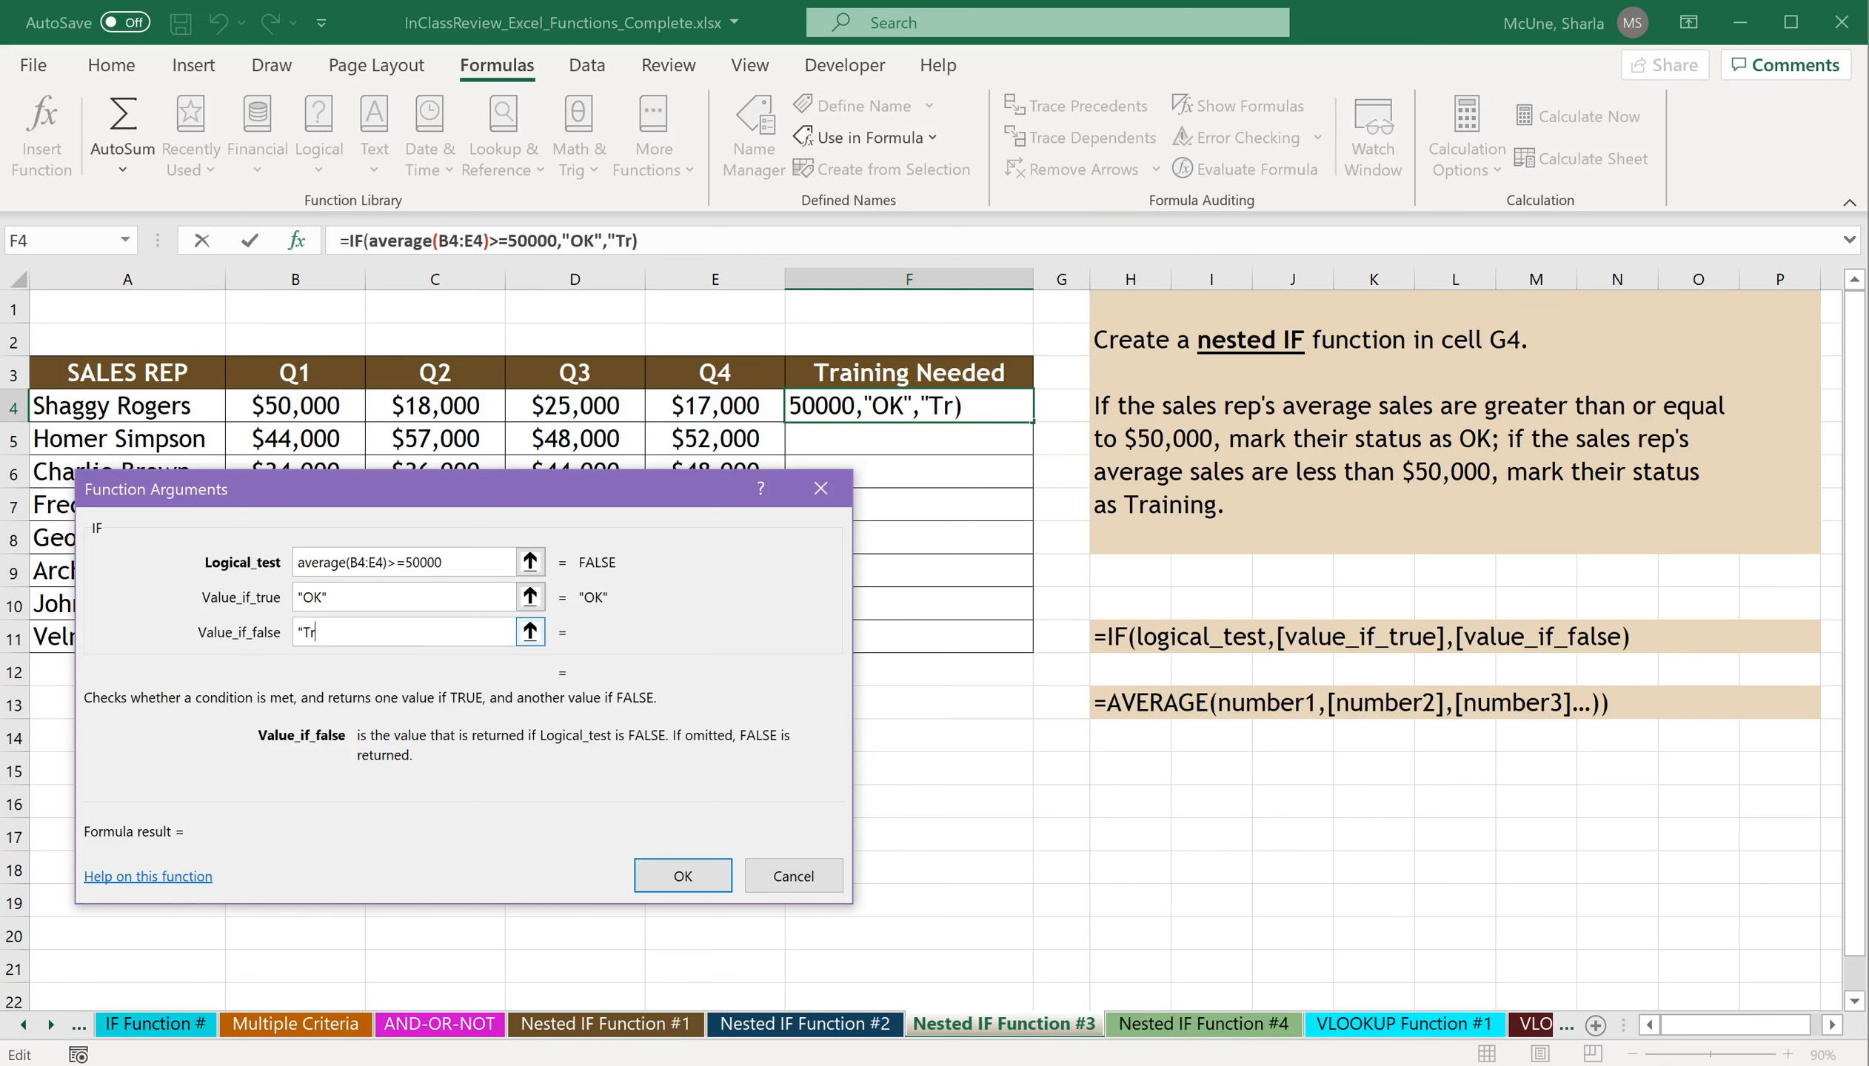
type("aining\"")
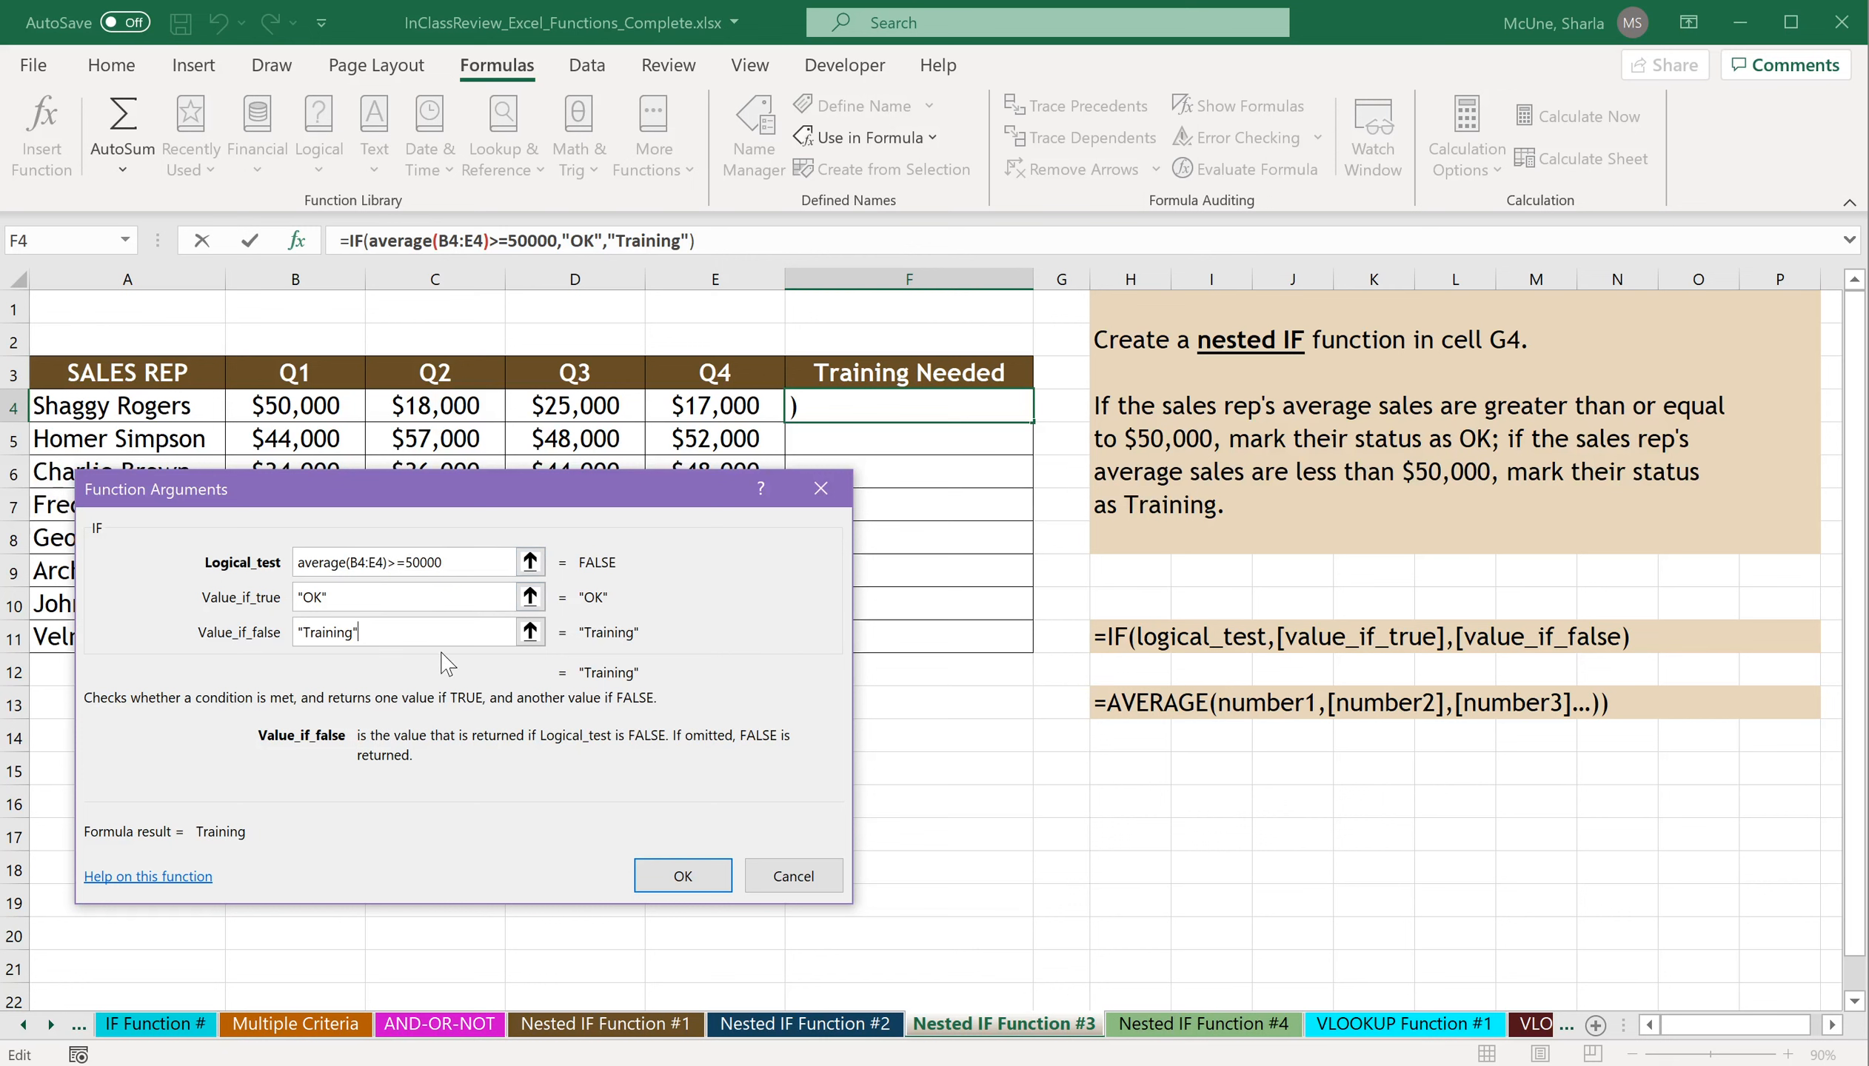
left_click(682, 876)
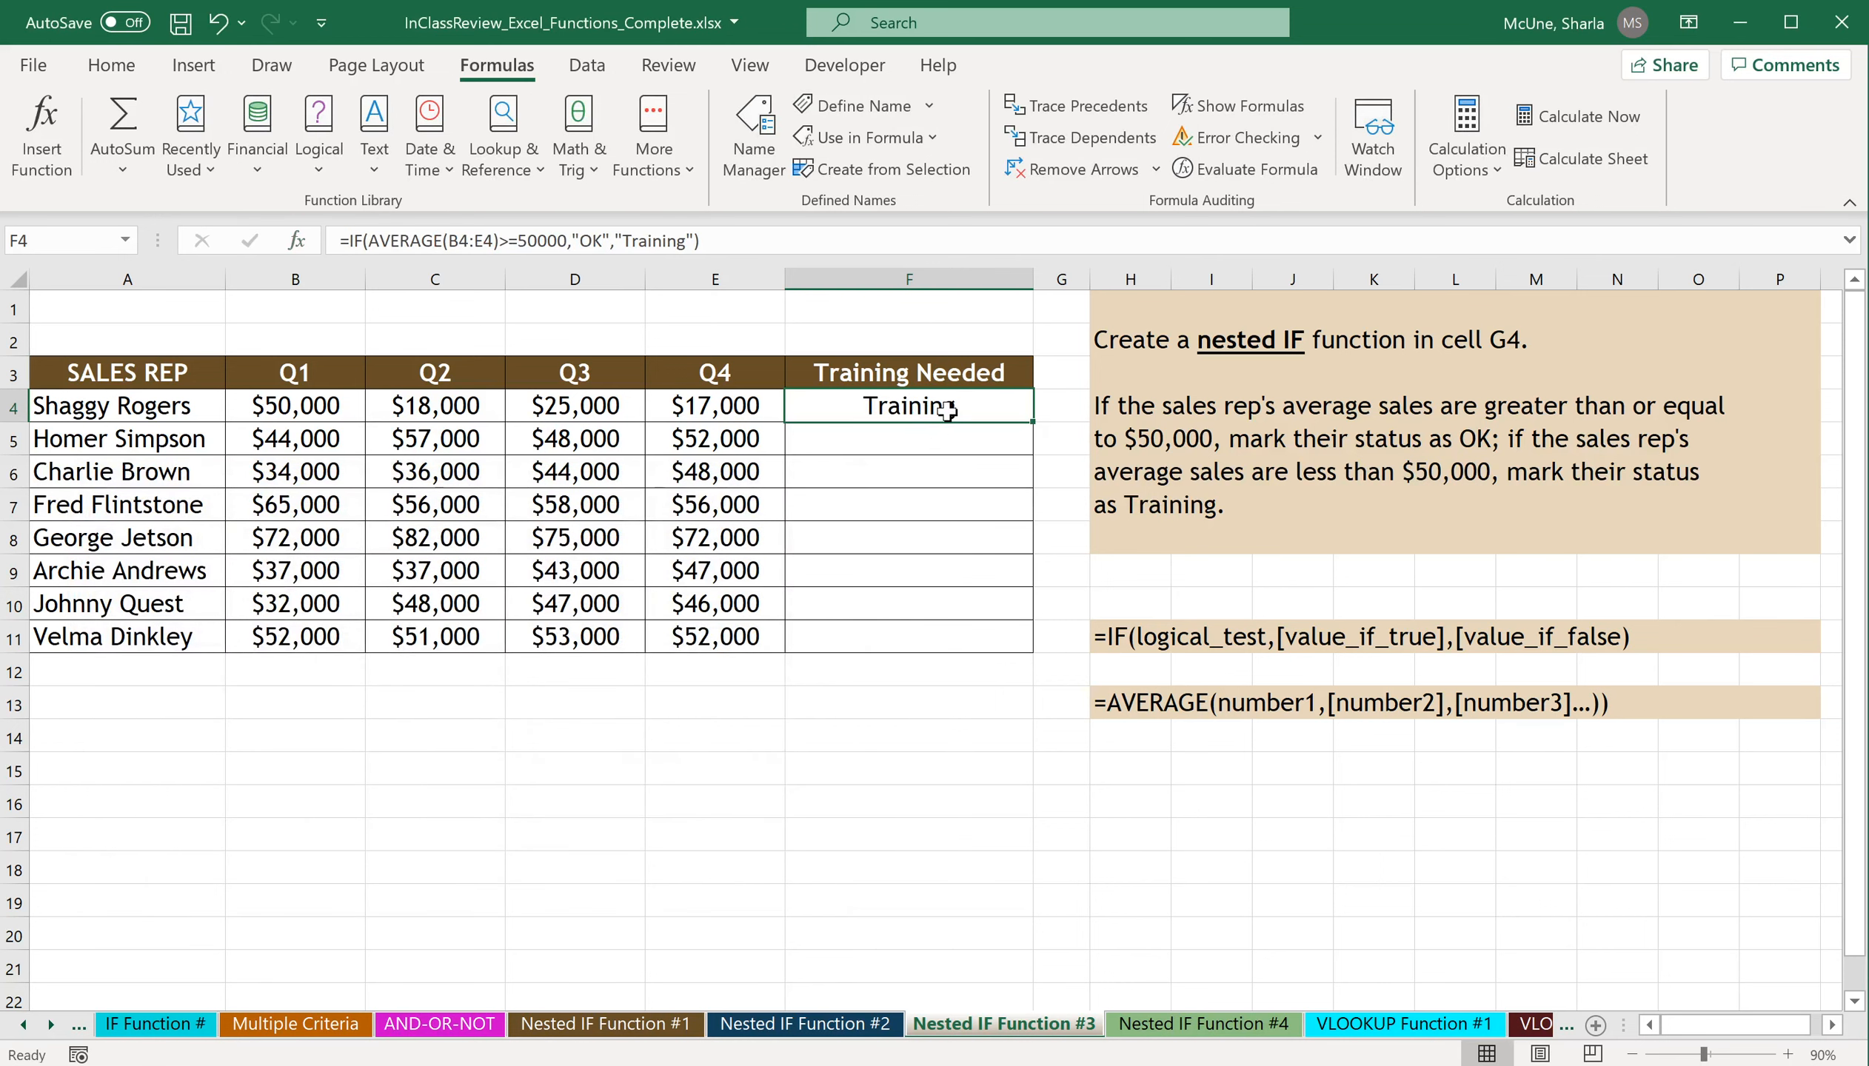
Copy the F4 formula down through F11 and check the copied formula in F8.
left_click_drag(1032, 420, 1009, 662)
left_click(960, 545)
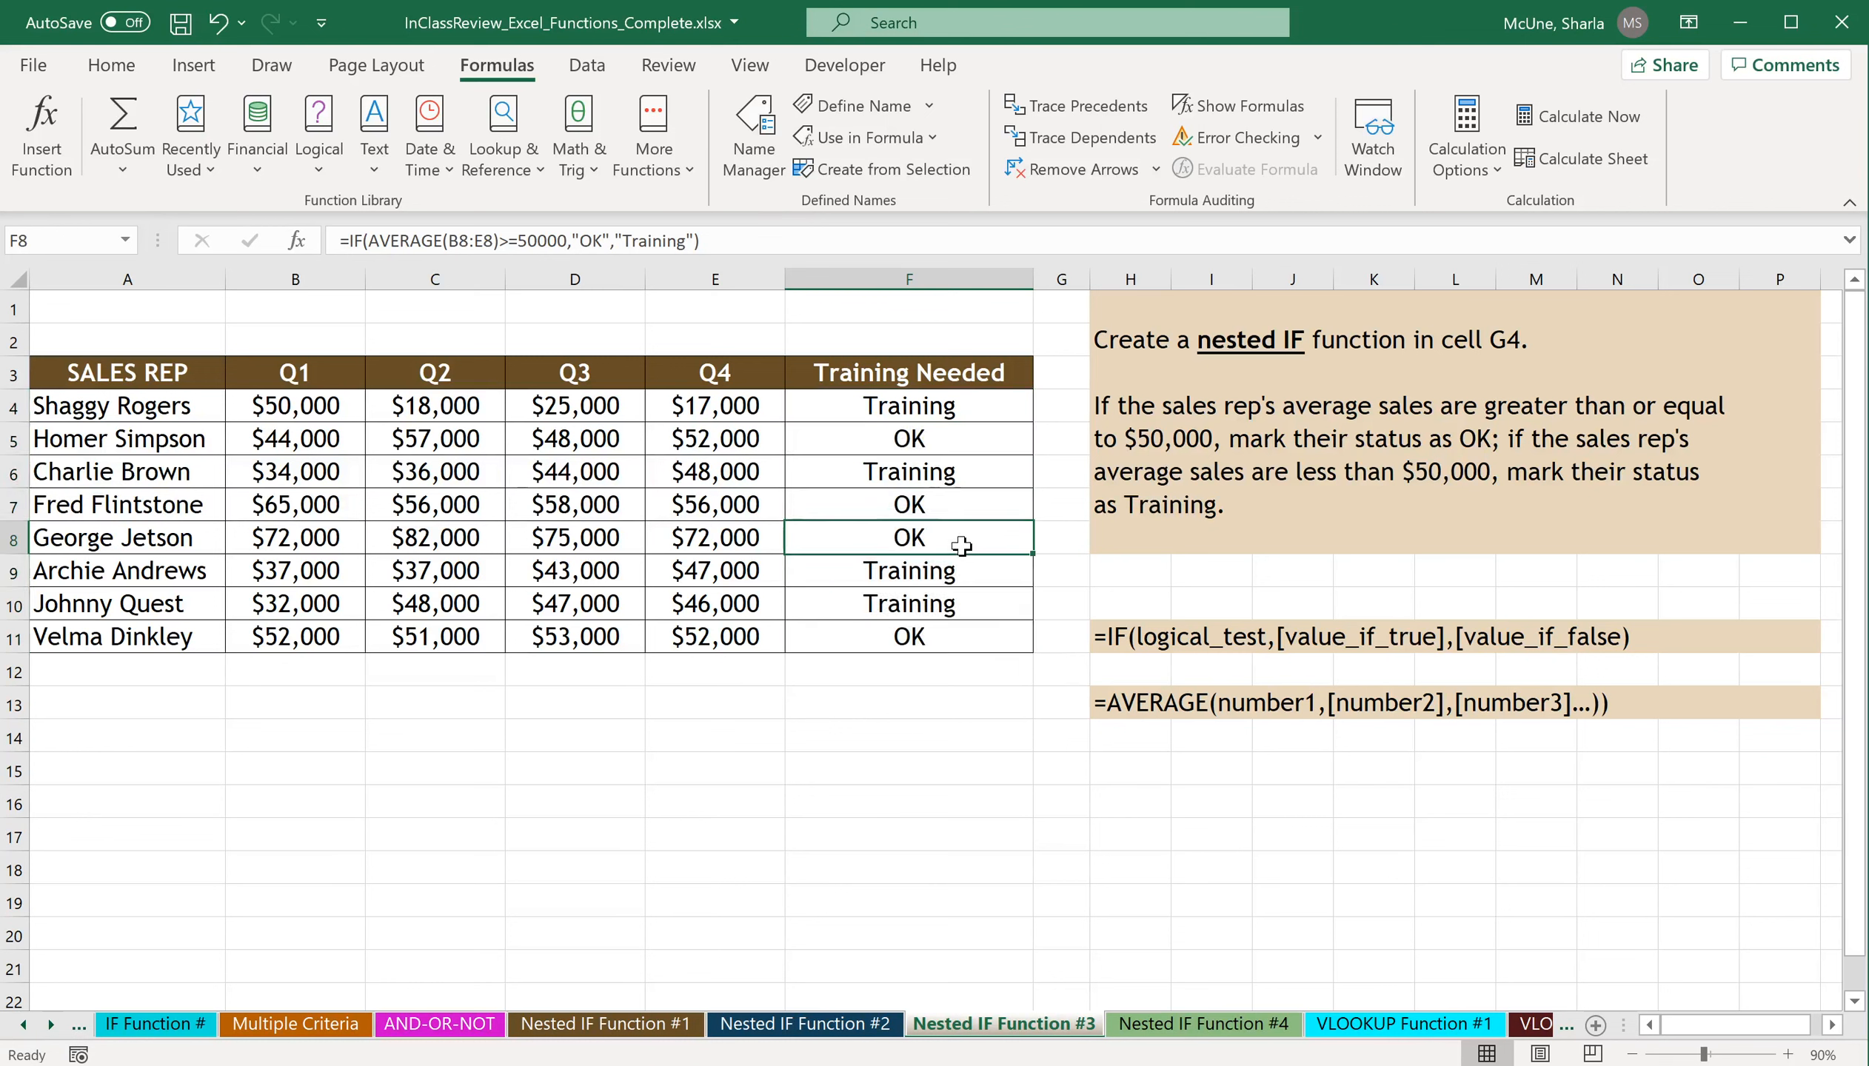
double_click(961, 545)
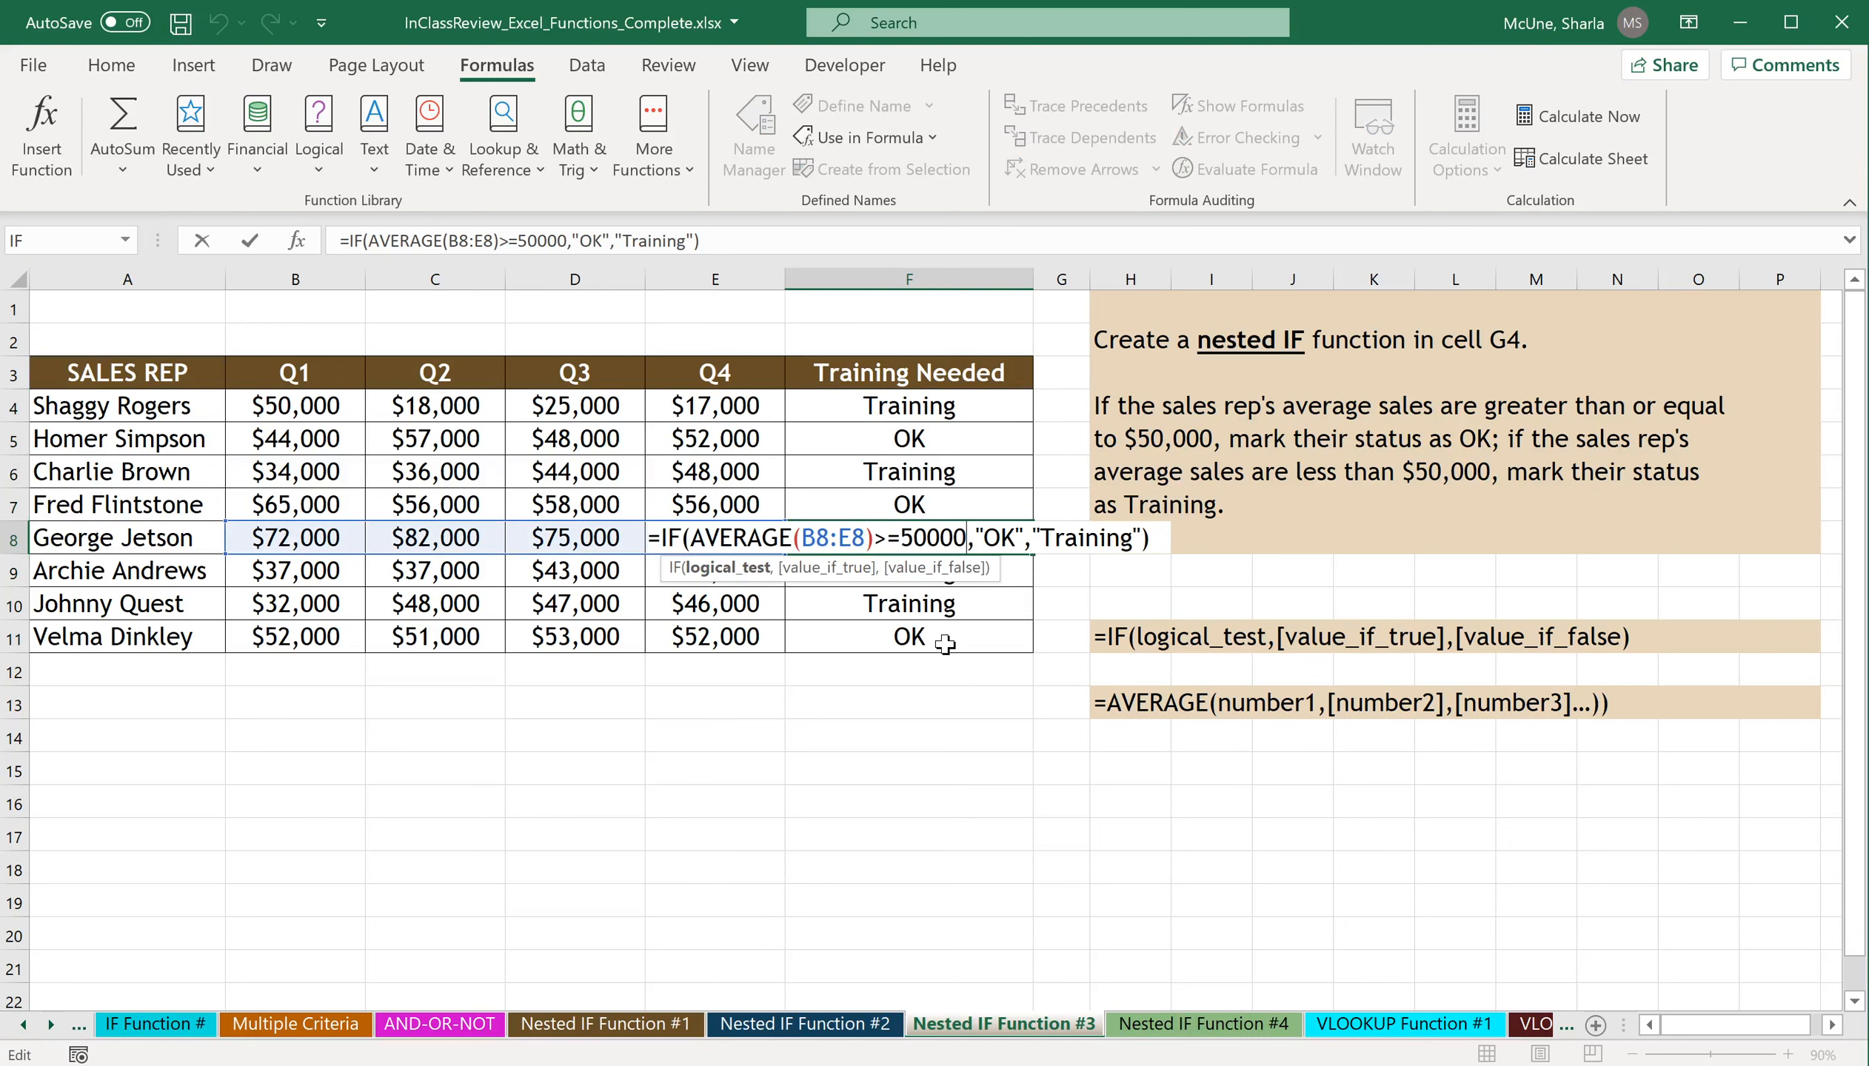
key("ctrl+Return")
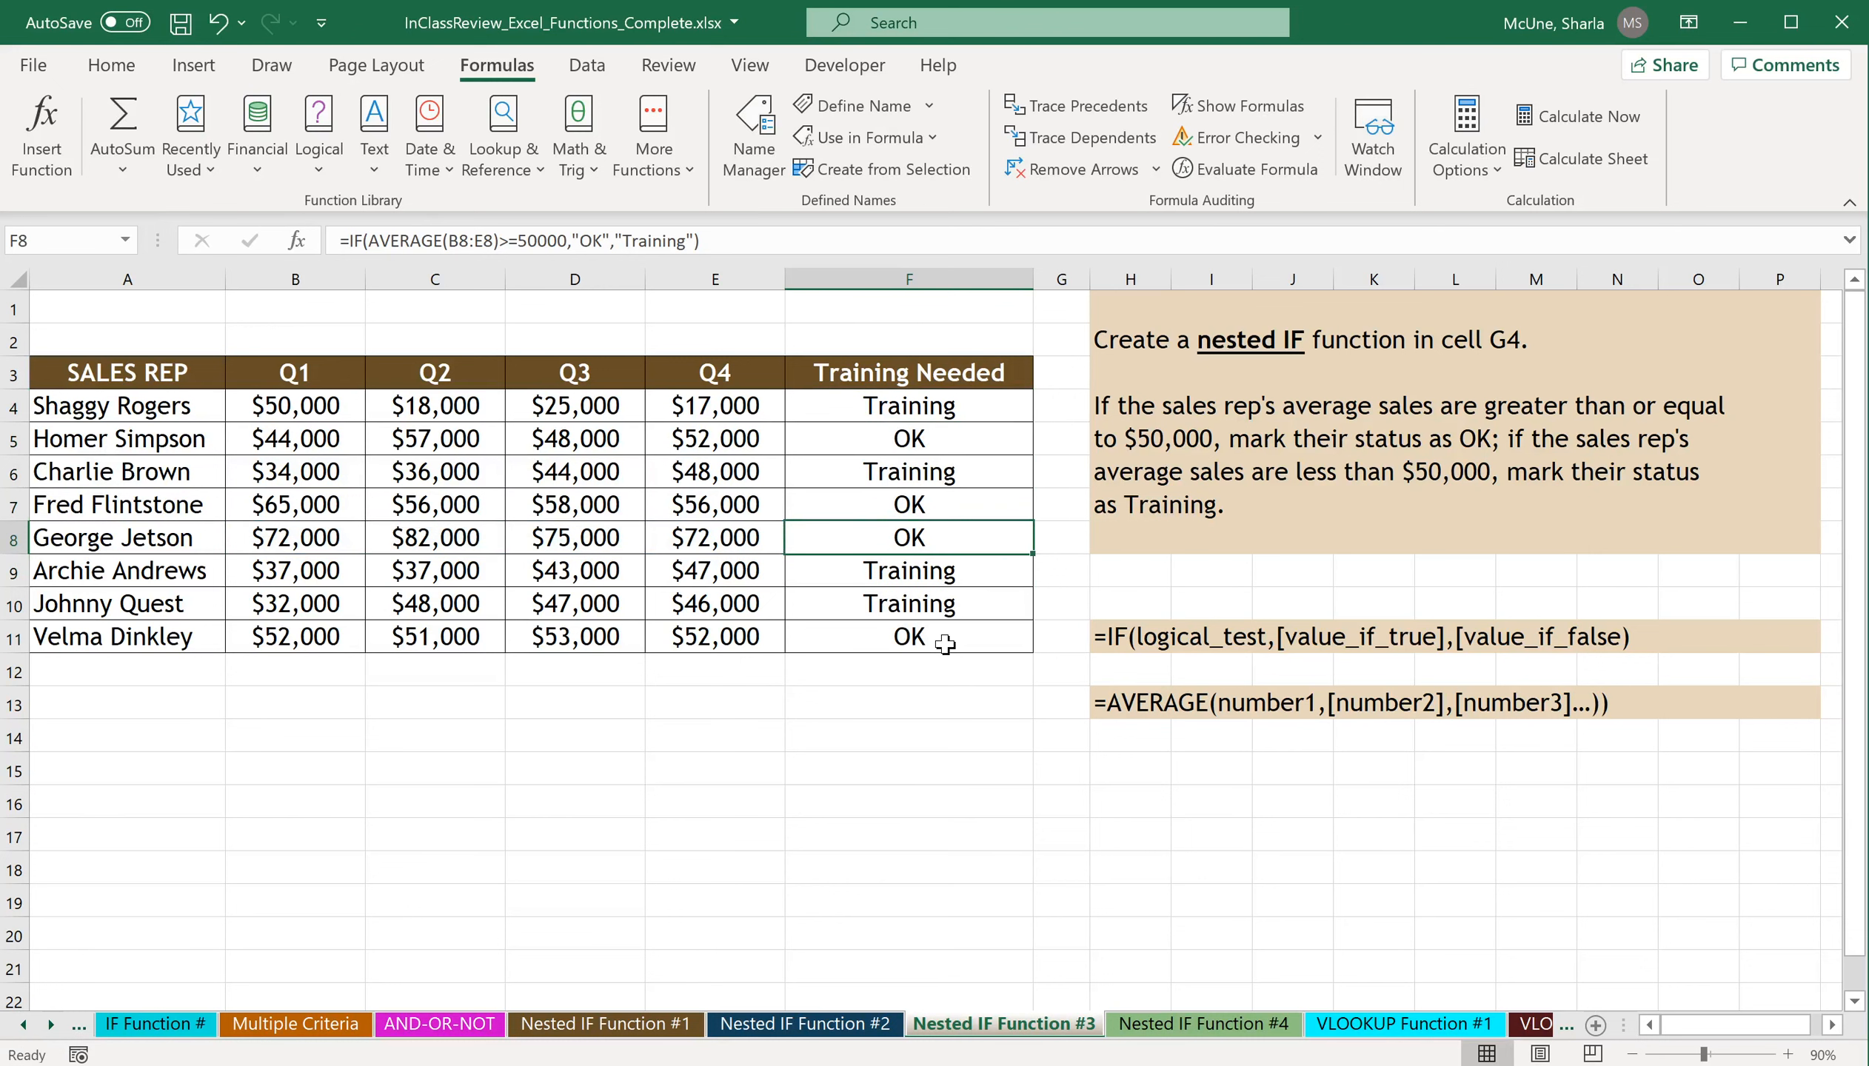
On the Nested IF Function #4 sheet, start an IF() formula in D3 and open its function arguments.
left_click(1236, 1026)
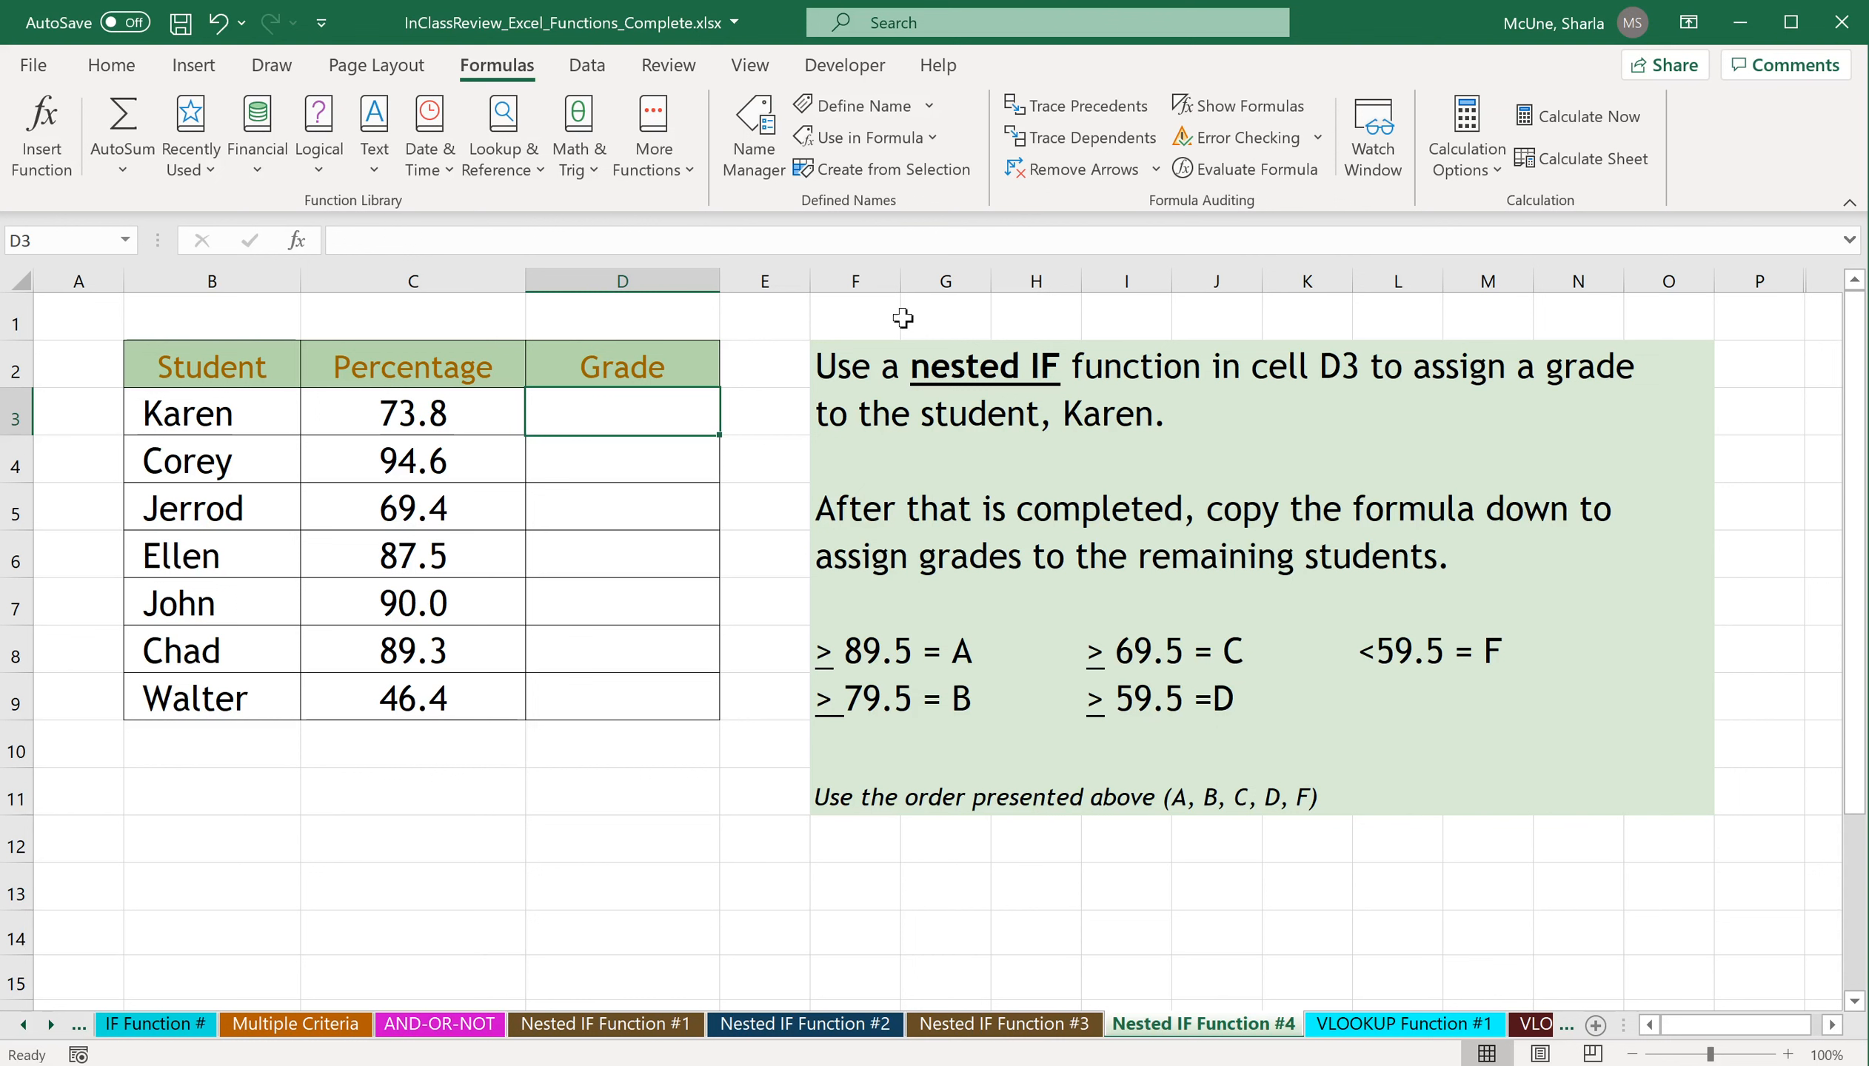
left_click(727, 240)
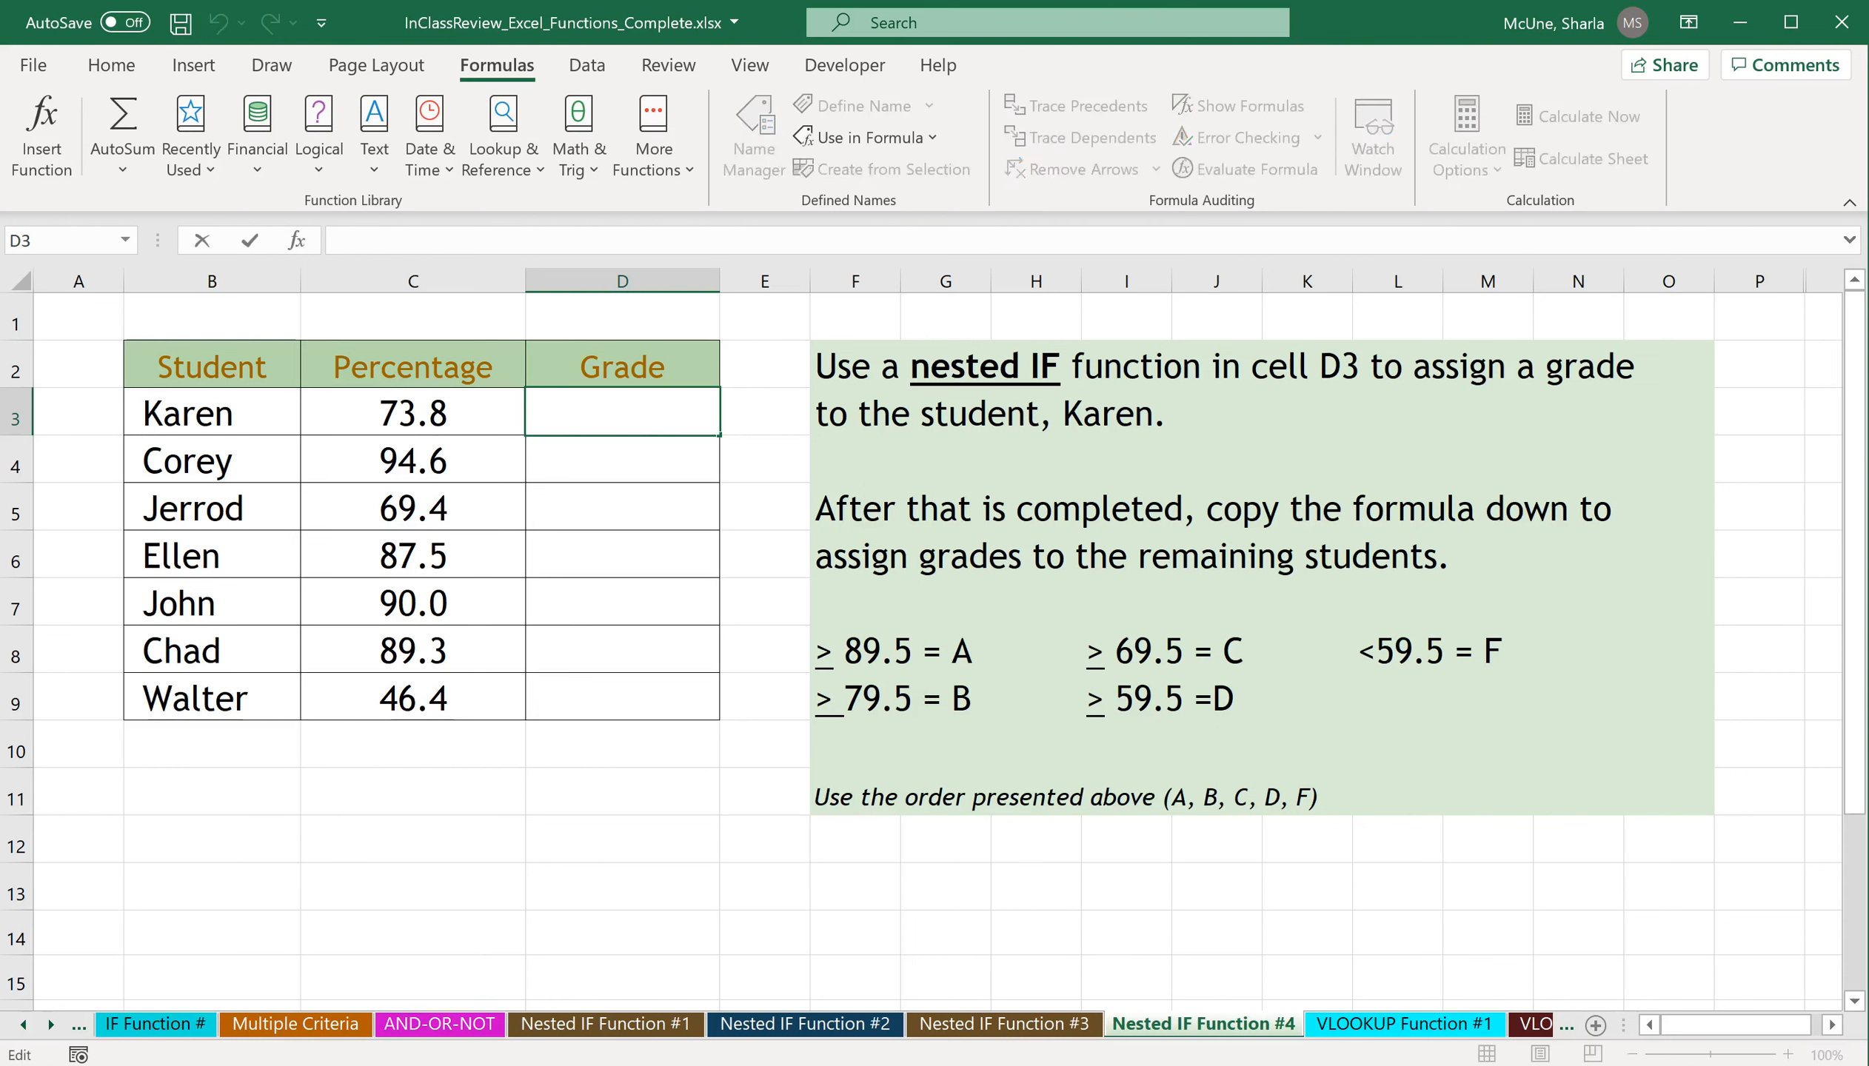
type("=if()")
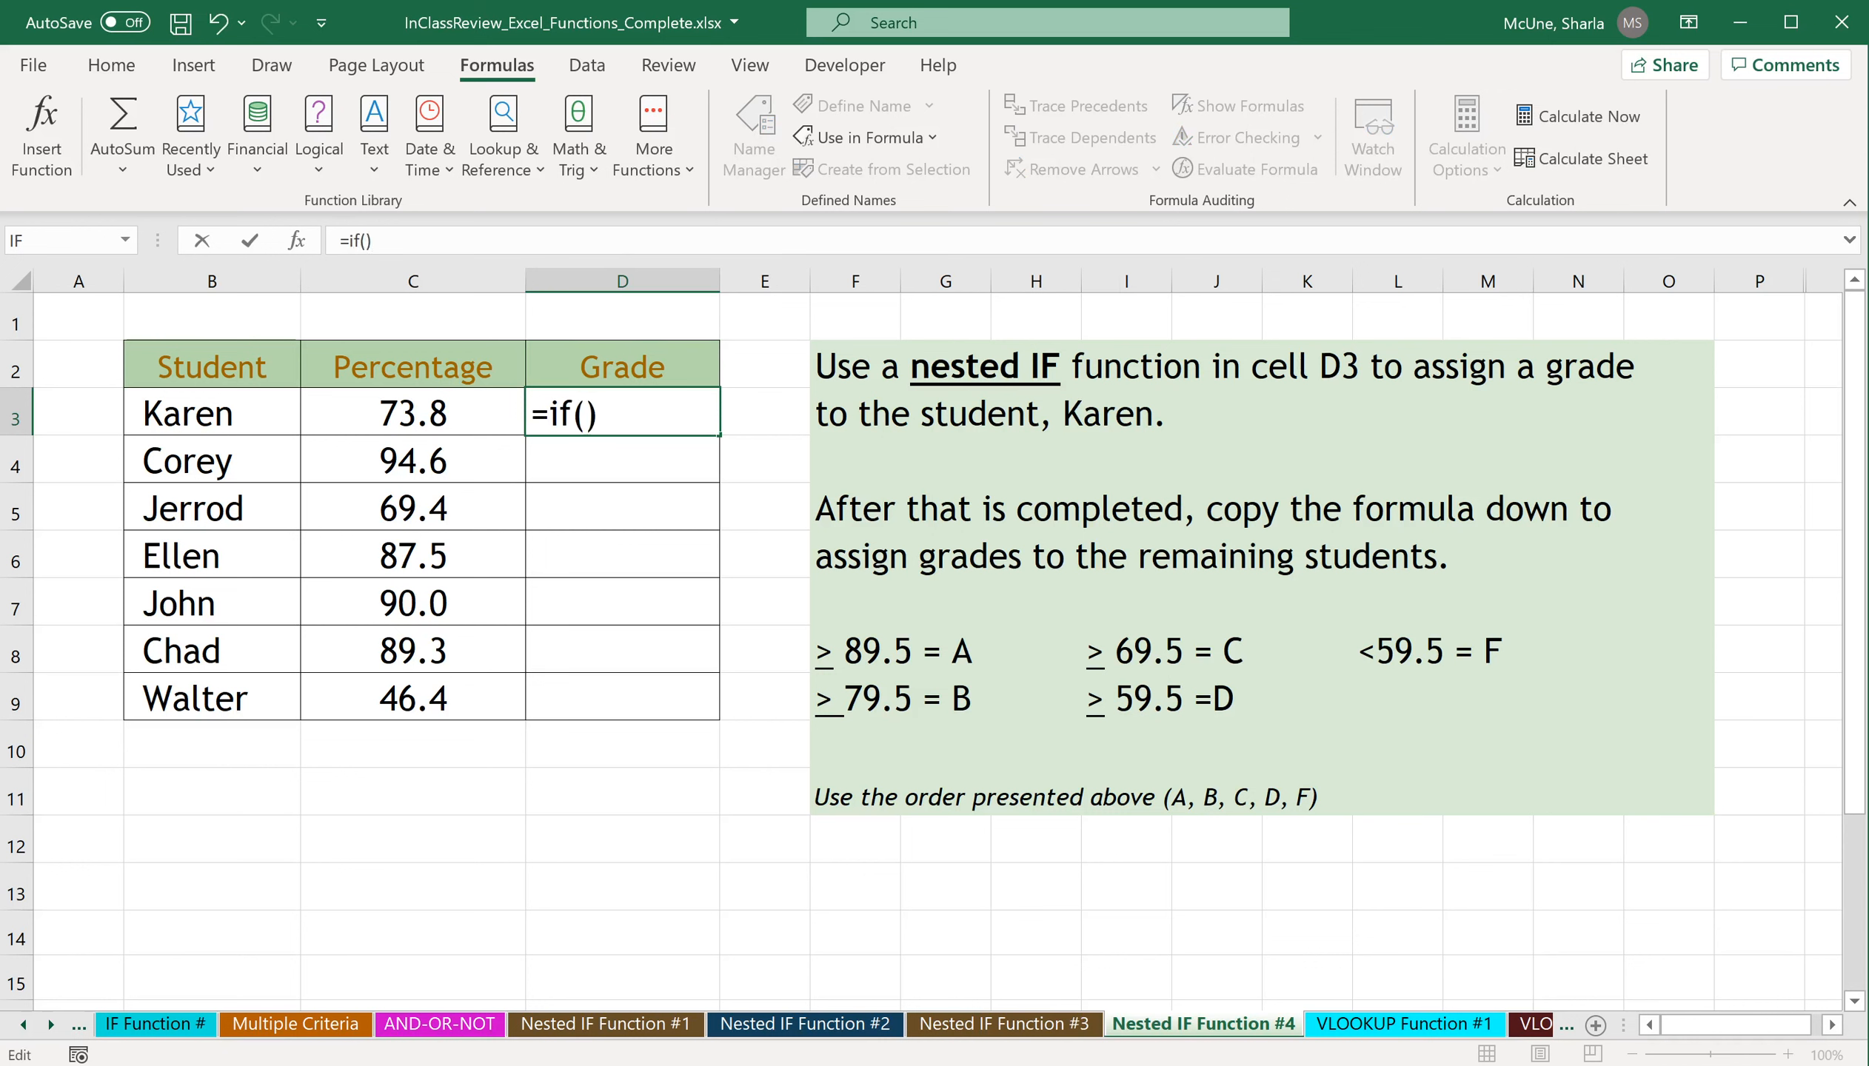
left_click(297, 239)
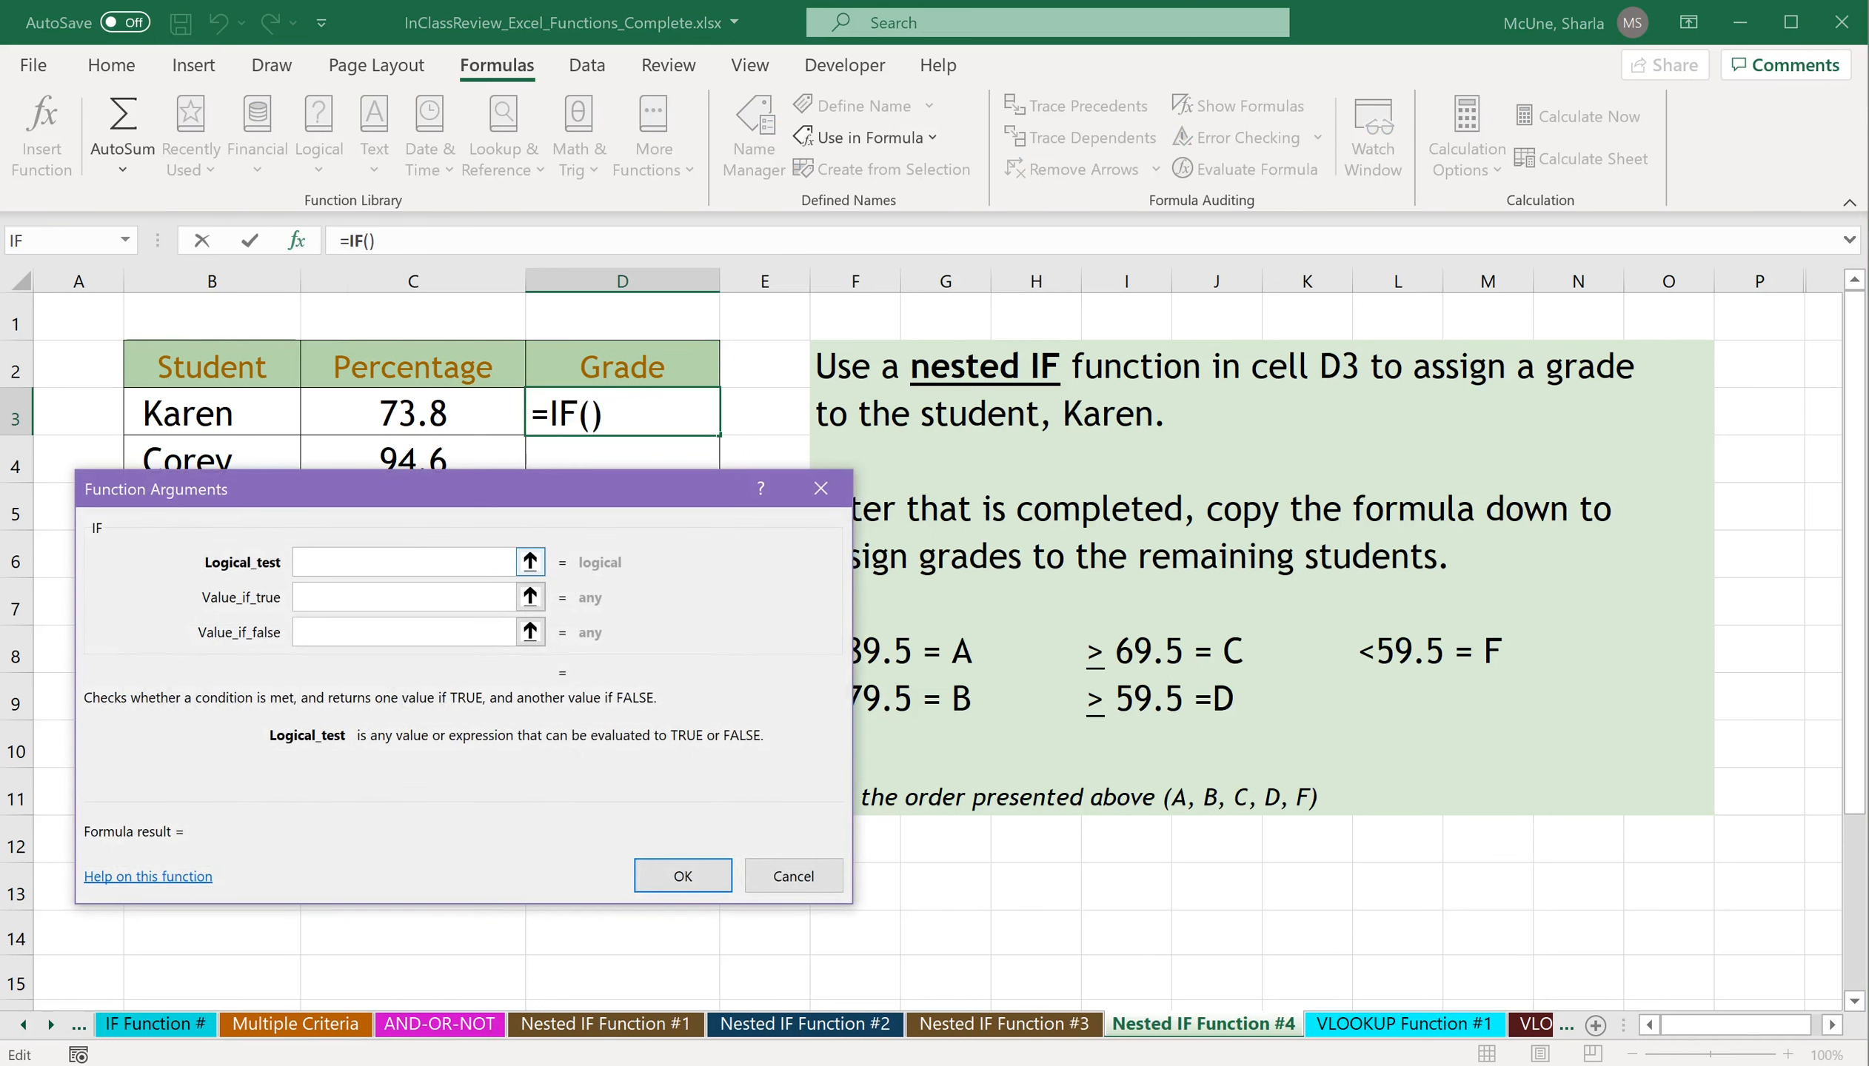
Set the outer IF's logical test to C3>=89.5 and its value if true to "A".
left_click_drag(542, 486, 509, 522)
left_click(449, 420)
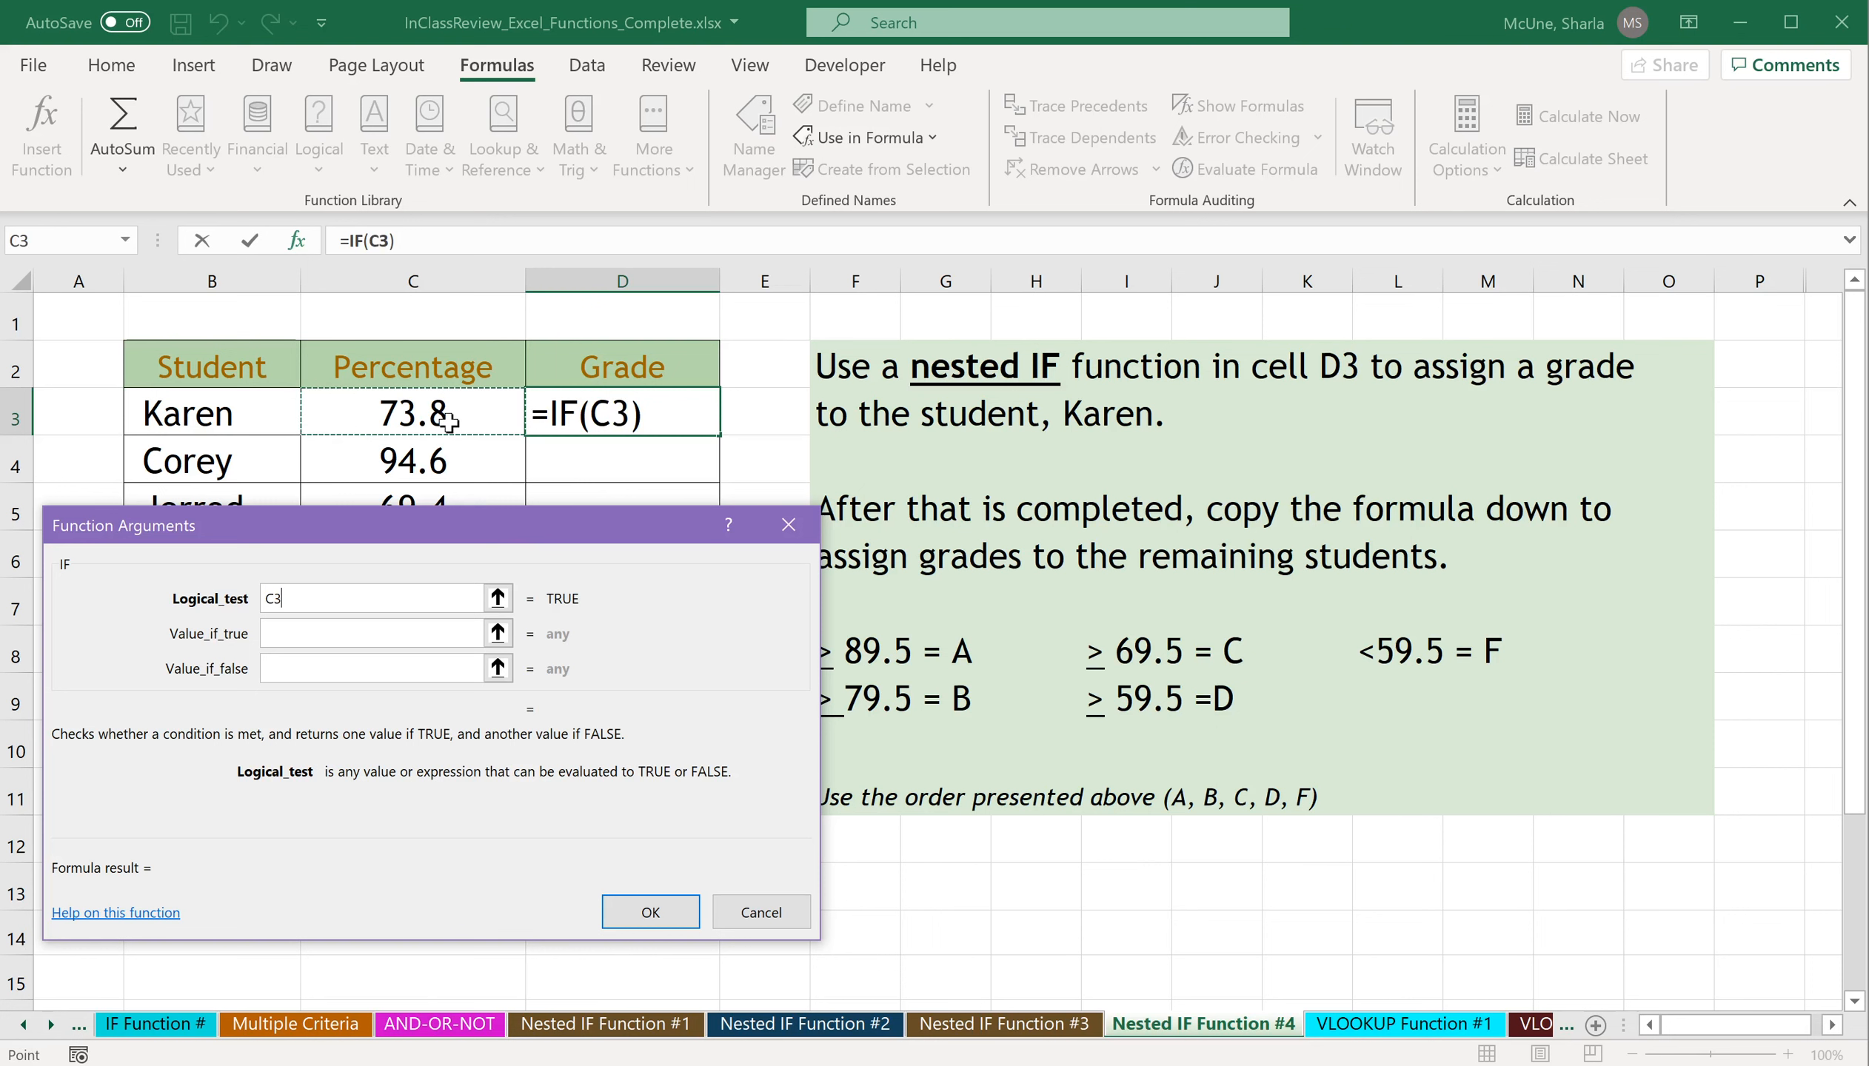
type(">")
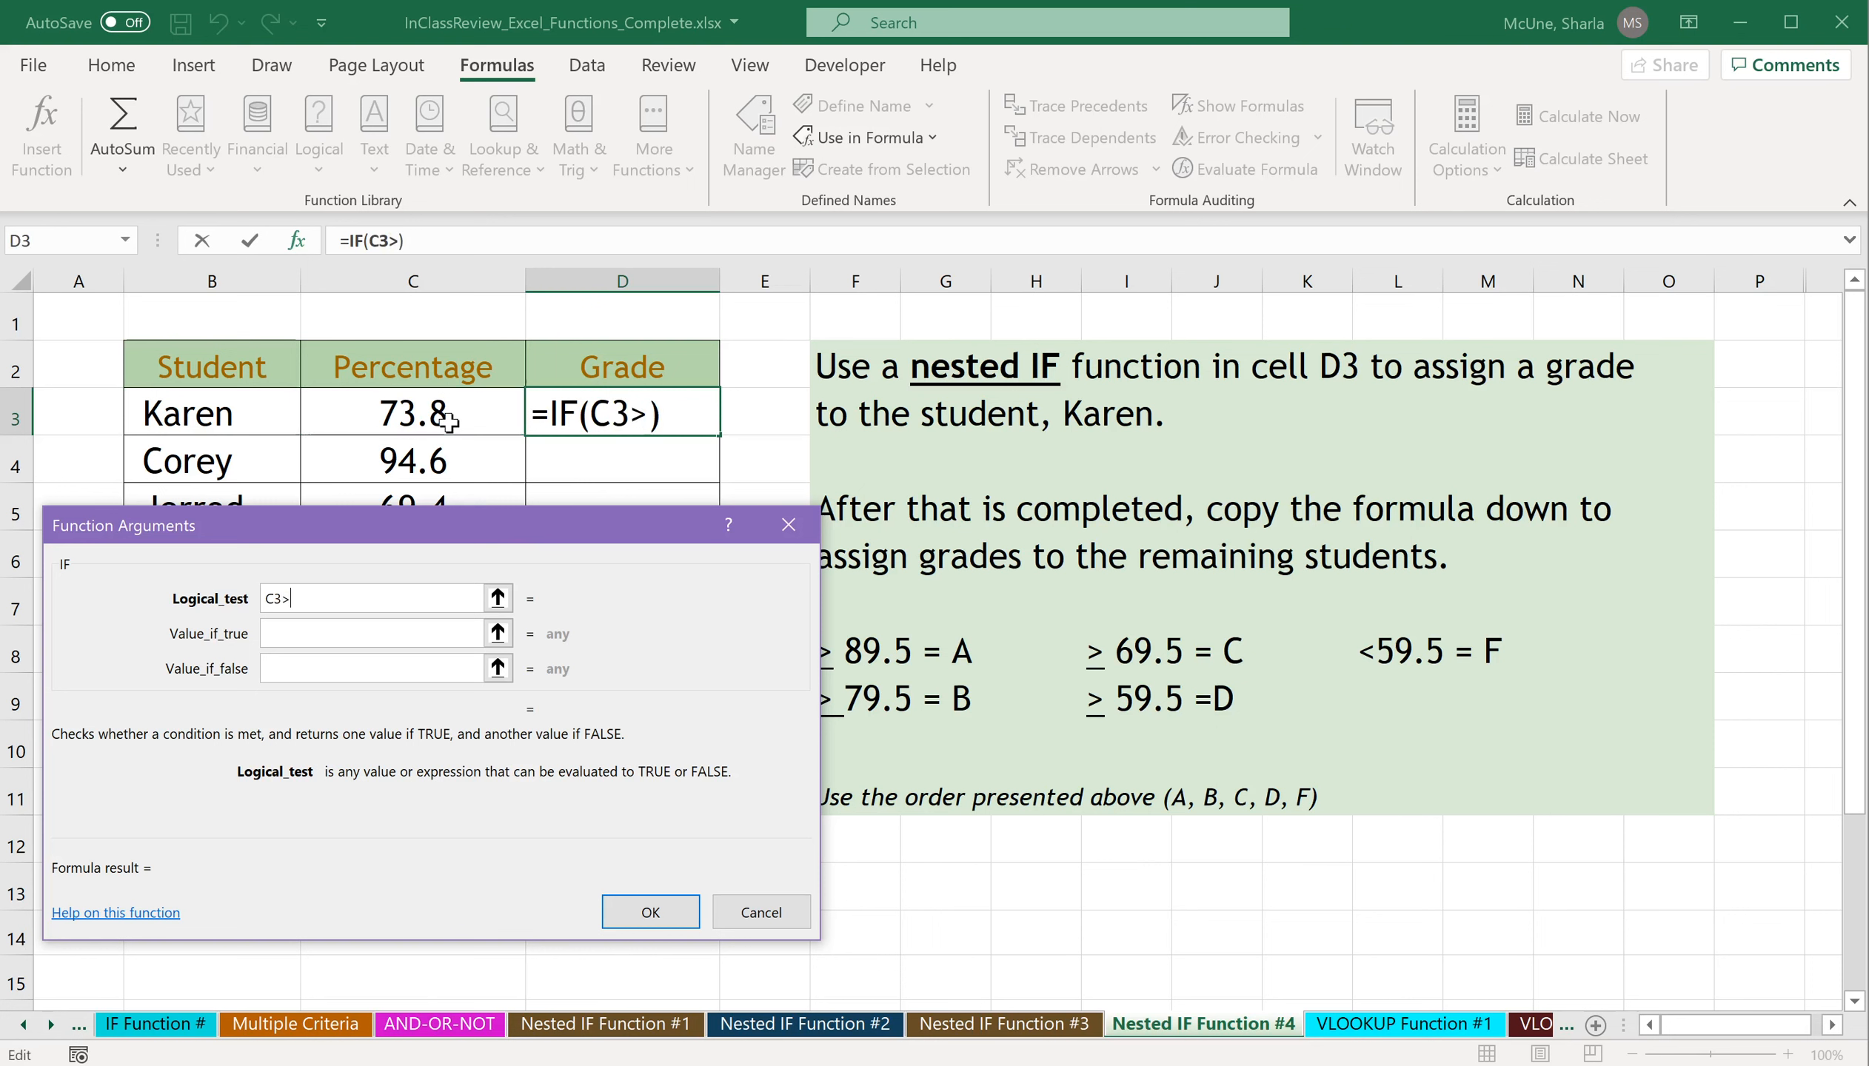
left_click_drag(532, 532, 509, 530)
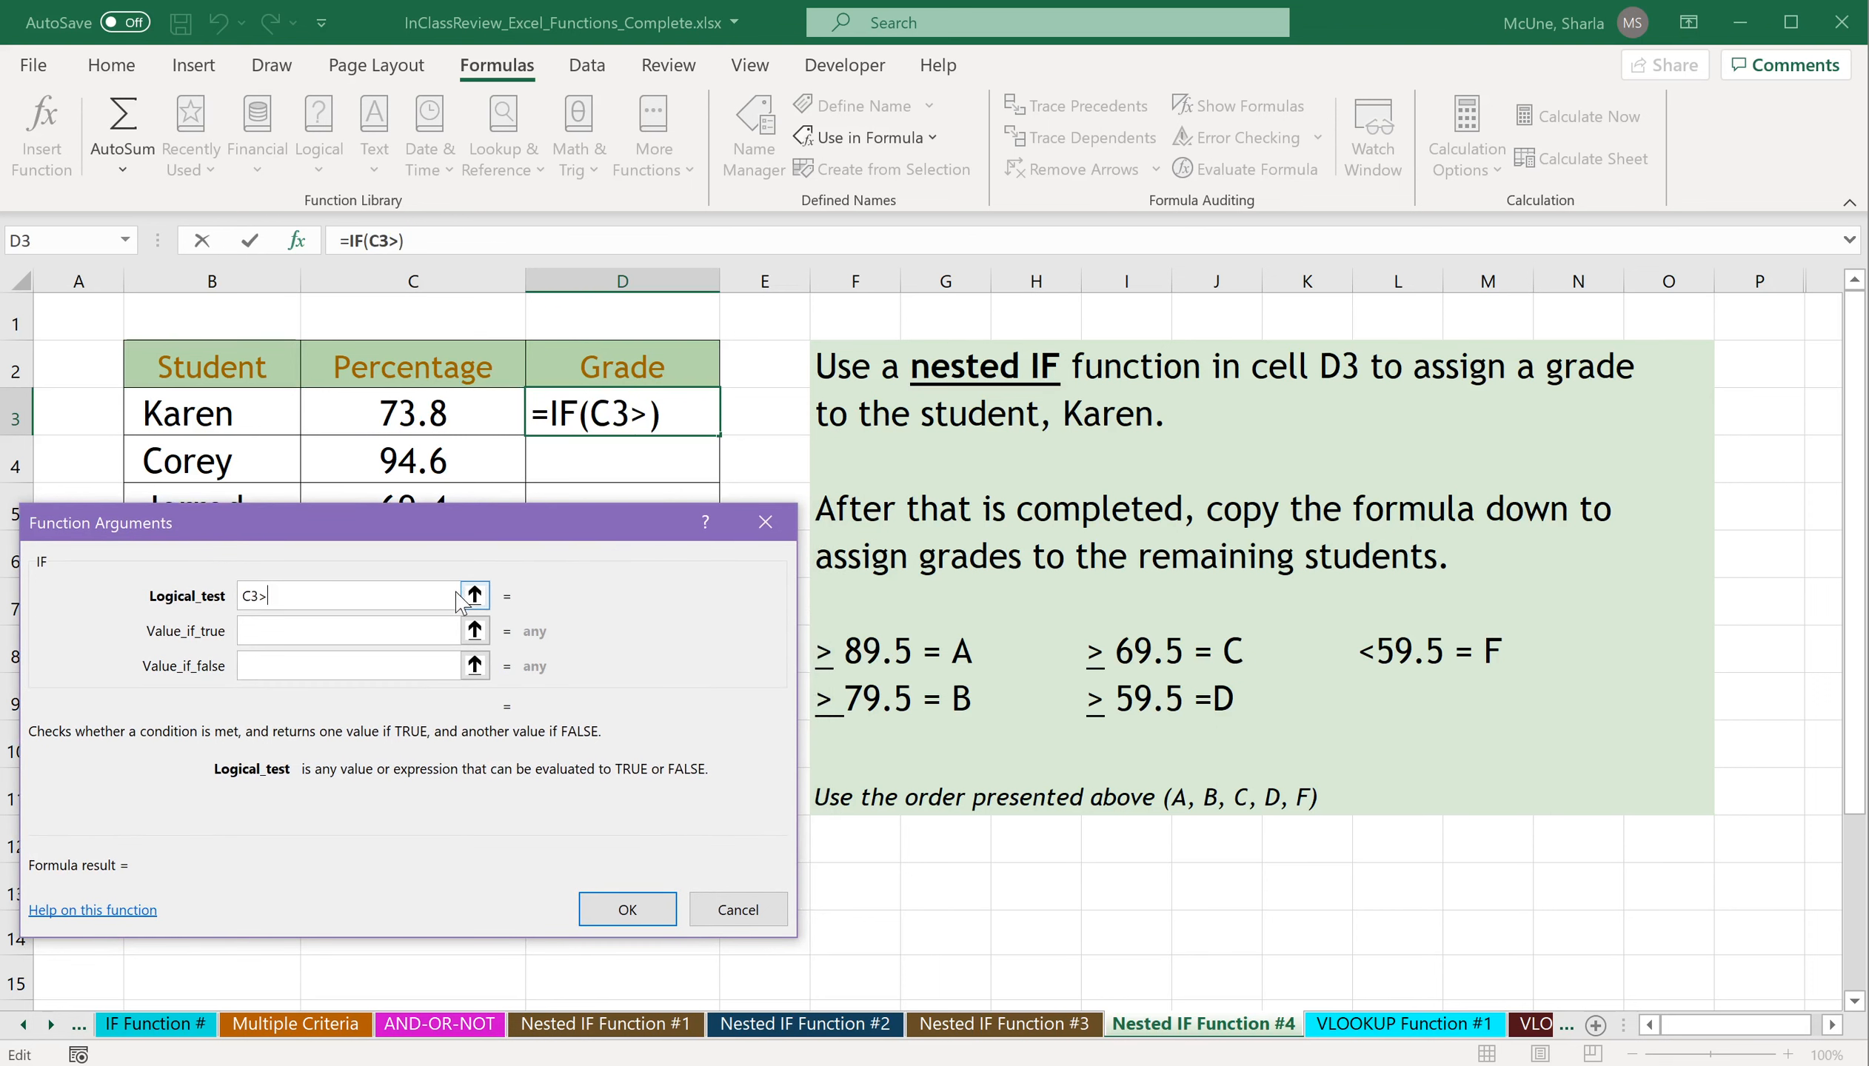
type("=89.5")
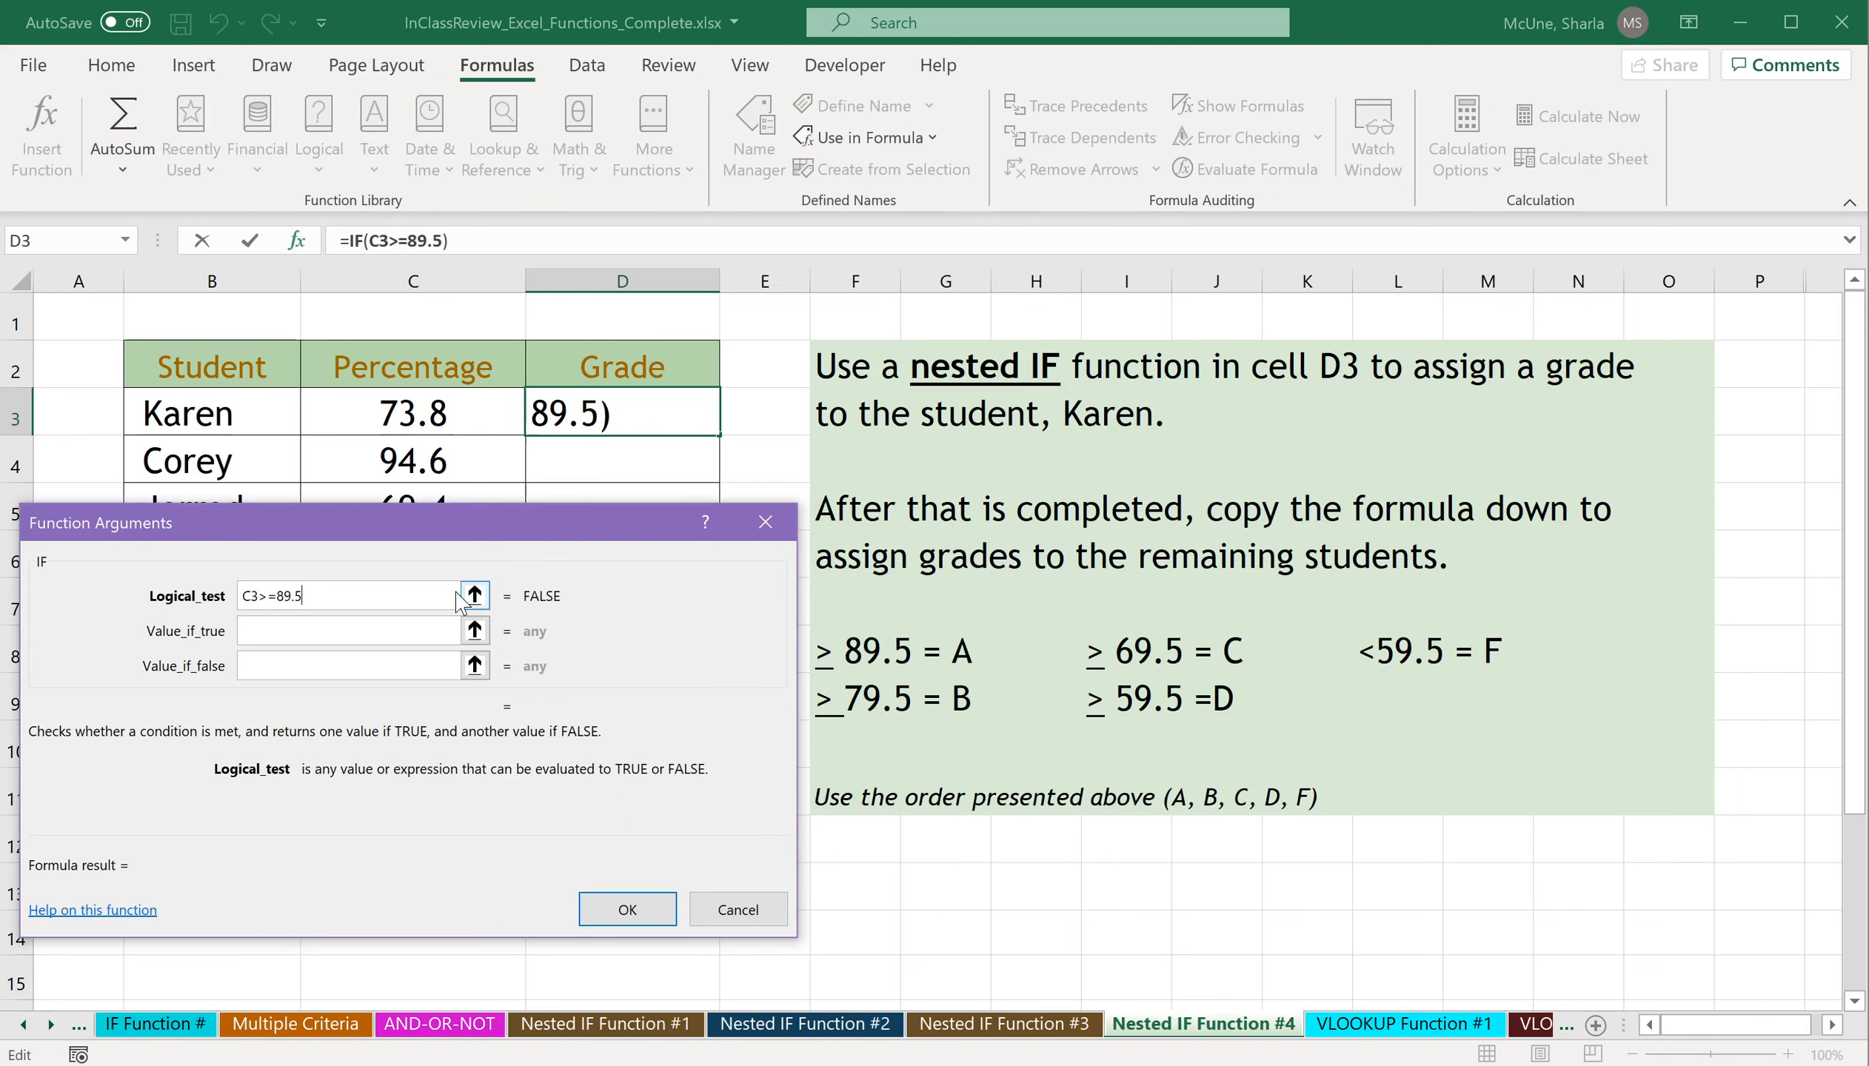
key("Tab")
type("\"A\"")
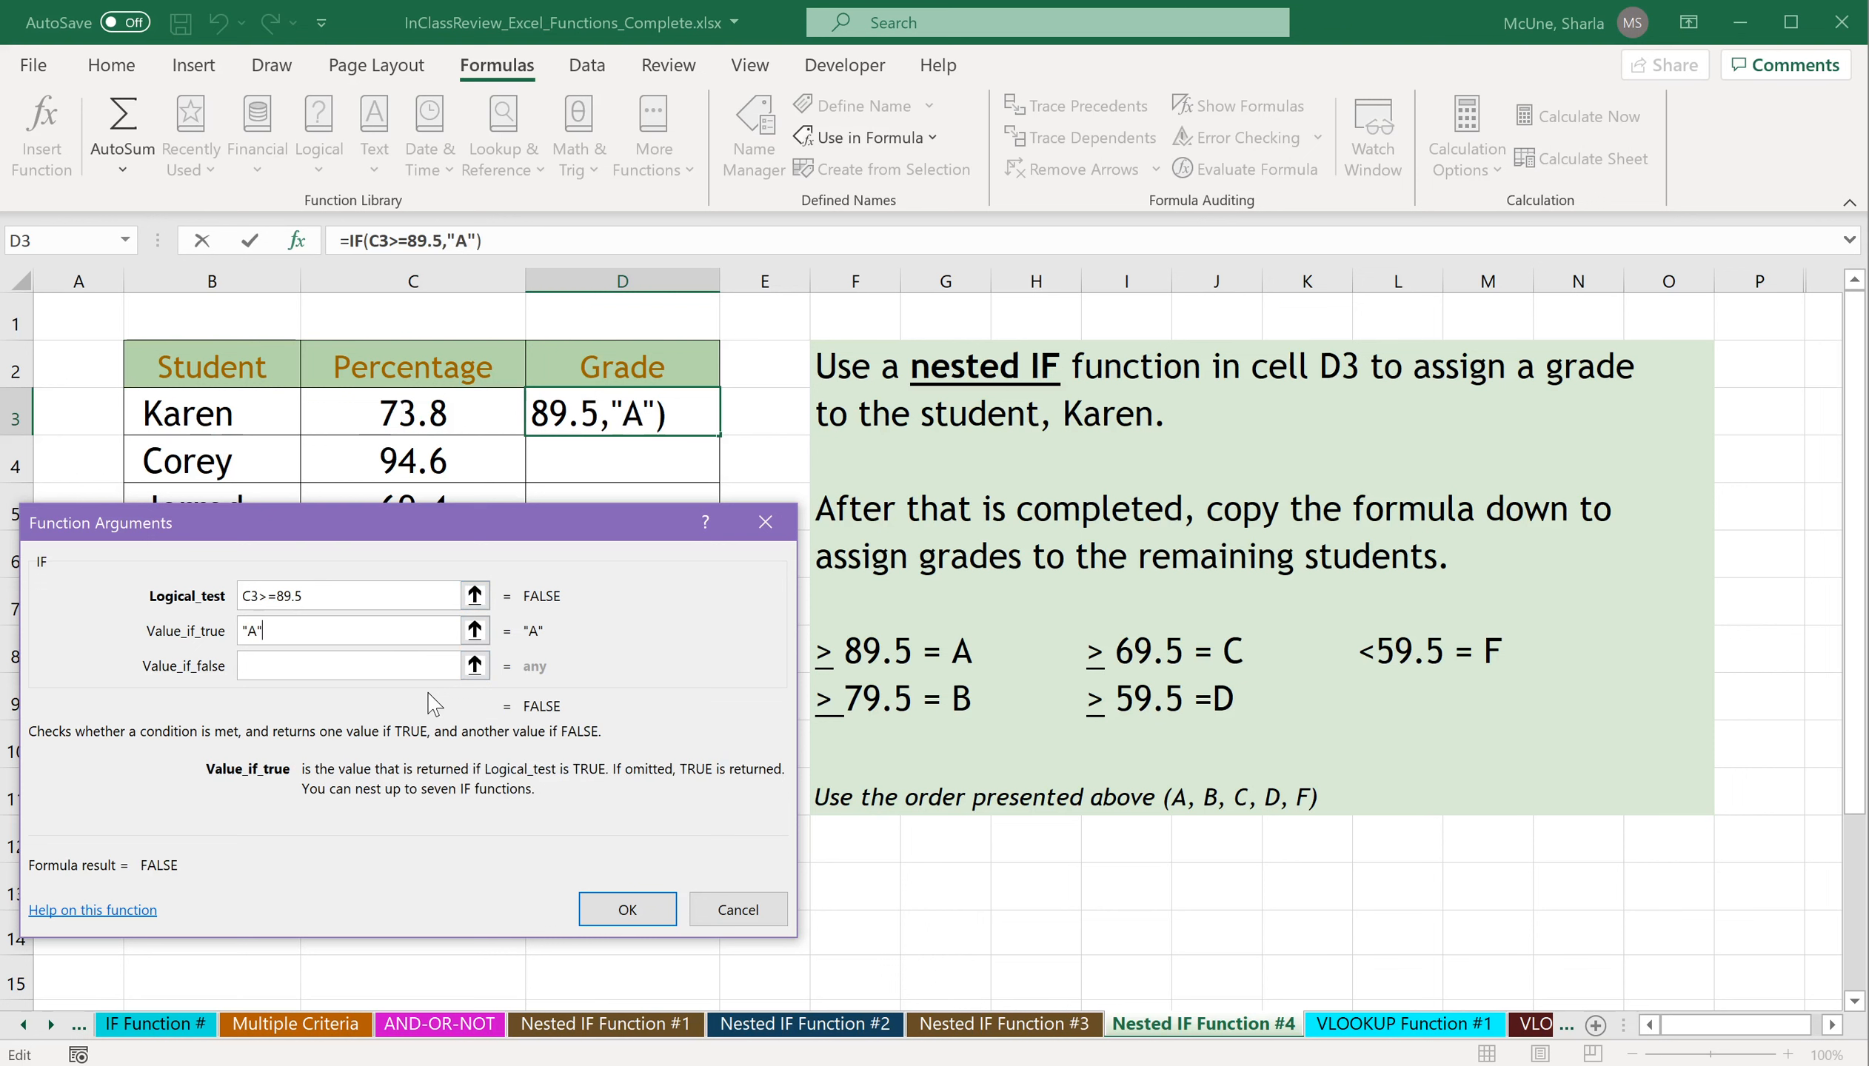
Nest a second IF in the value if false, with logical test C3>=79.5 and value if true "B".
left_click(382, 665)
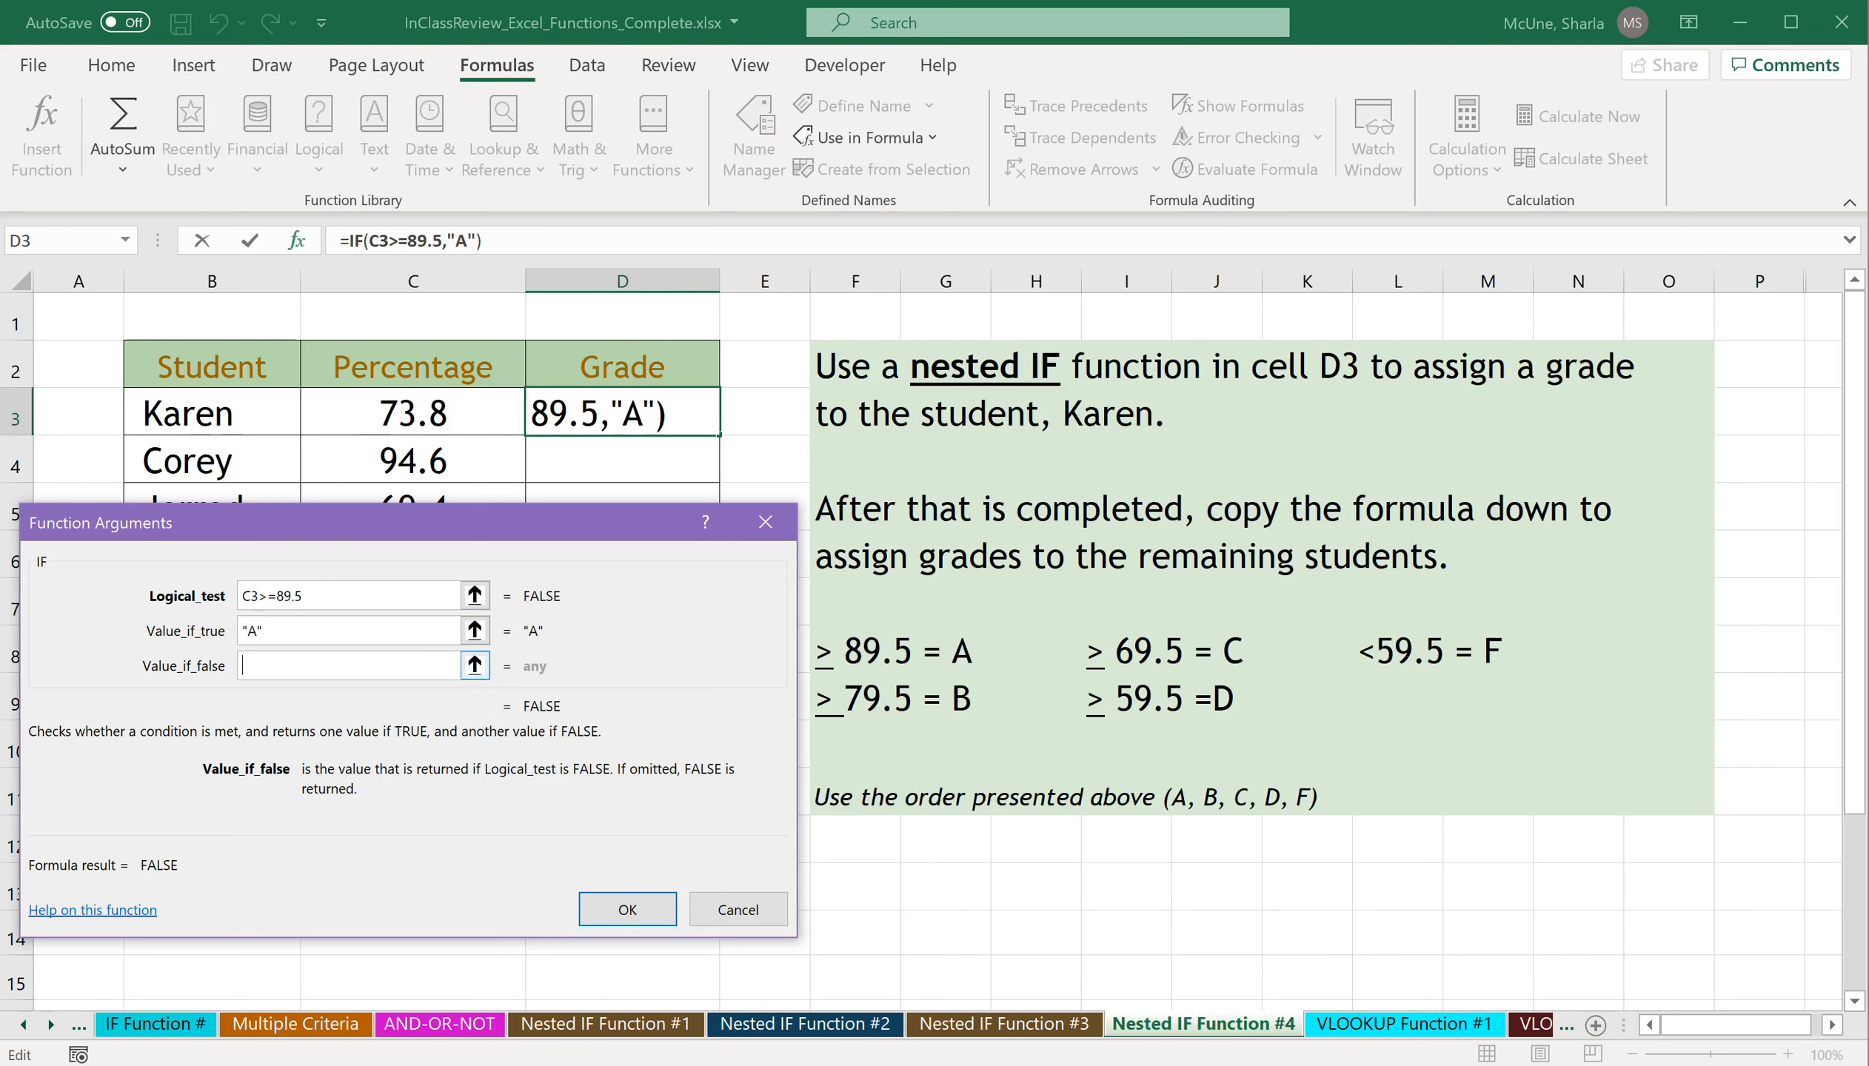
type("IF()")
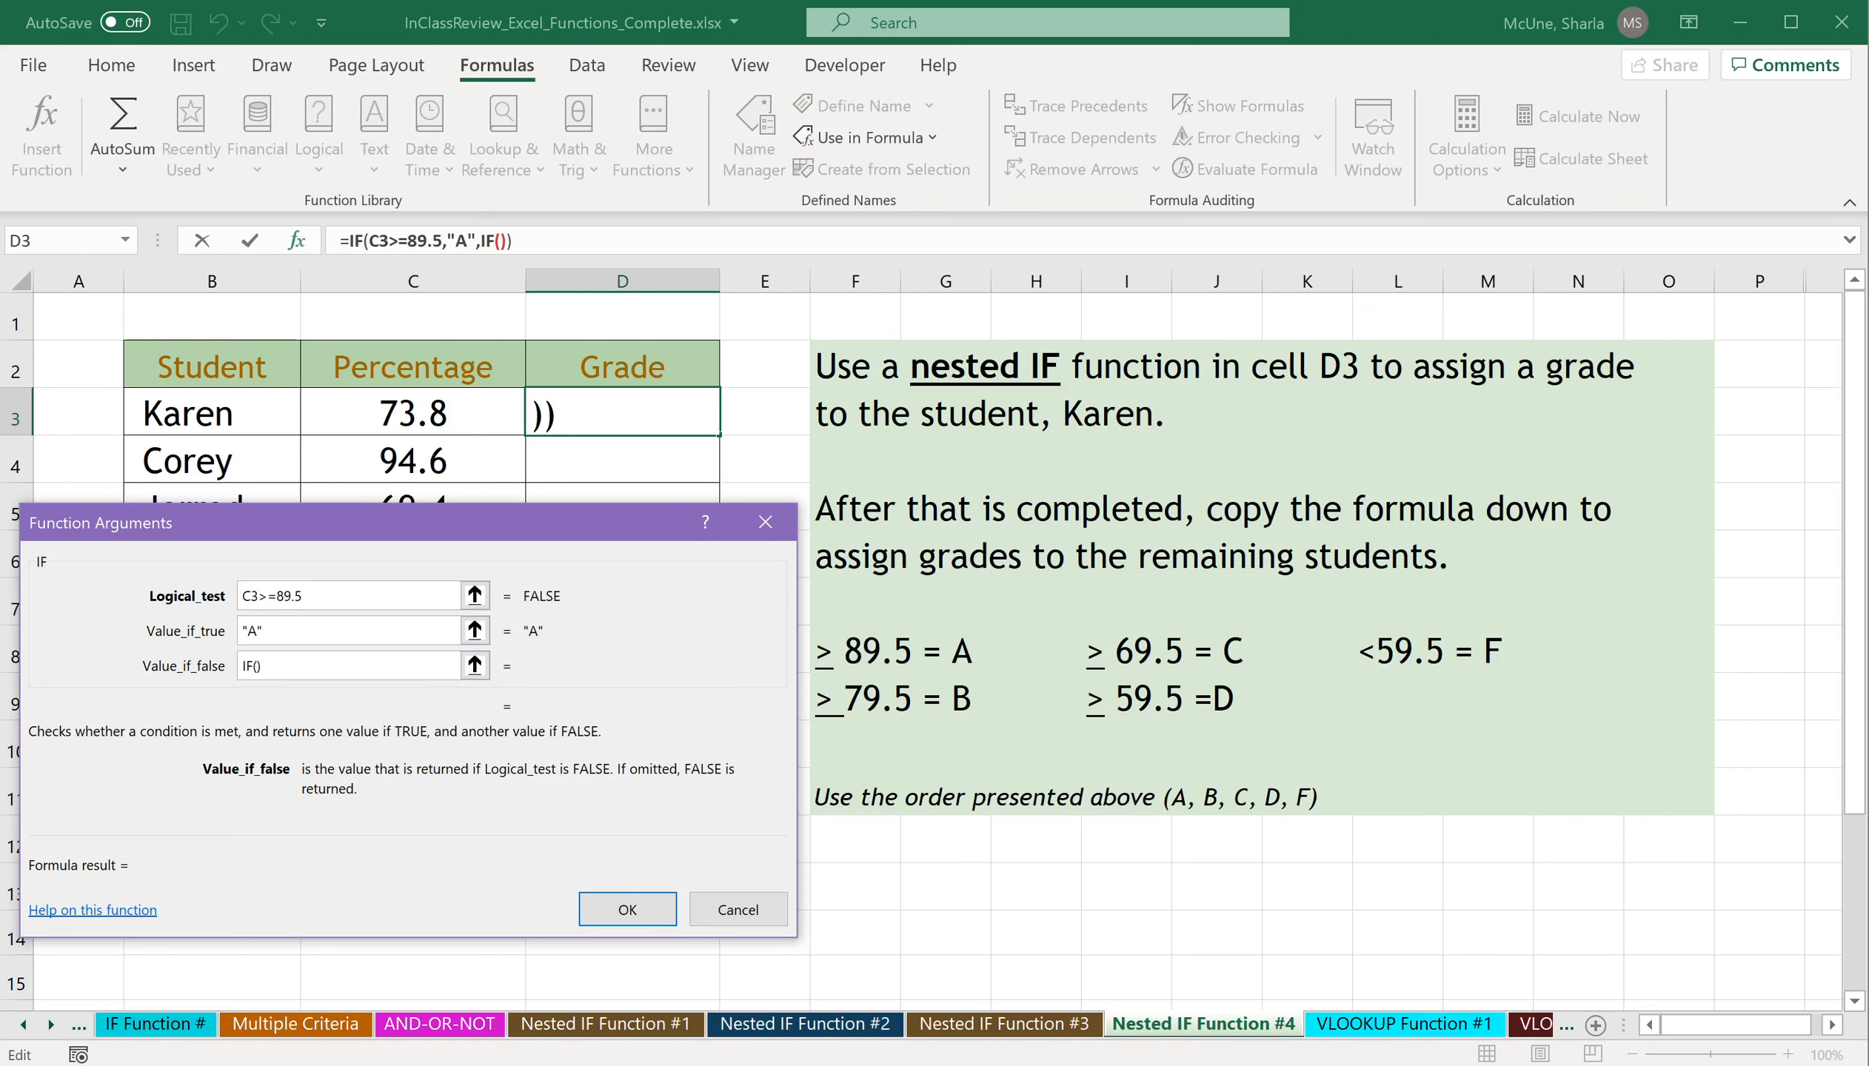
left_click(499, 241)
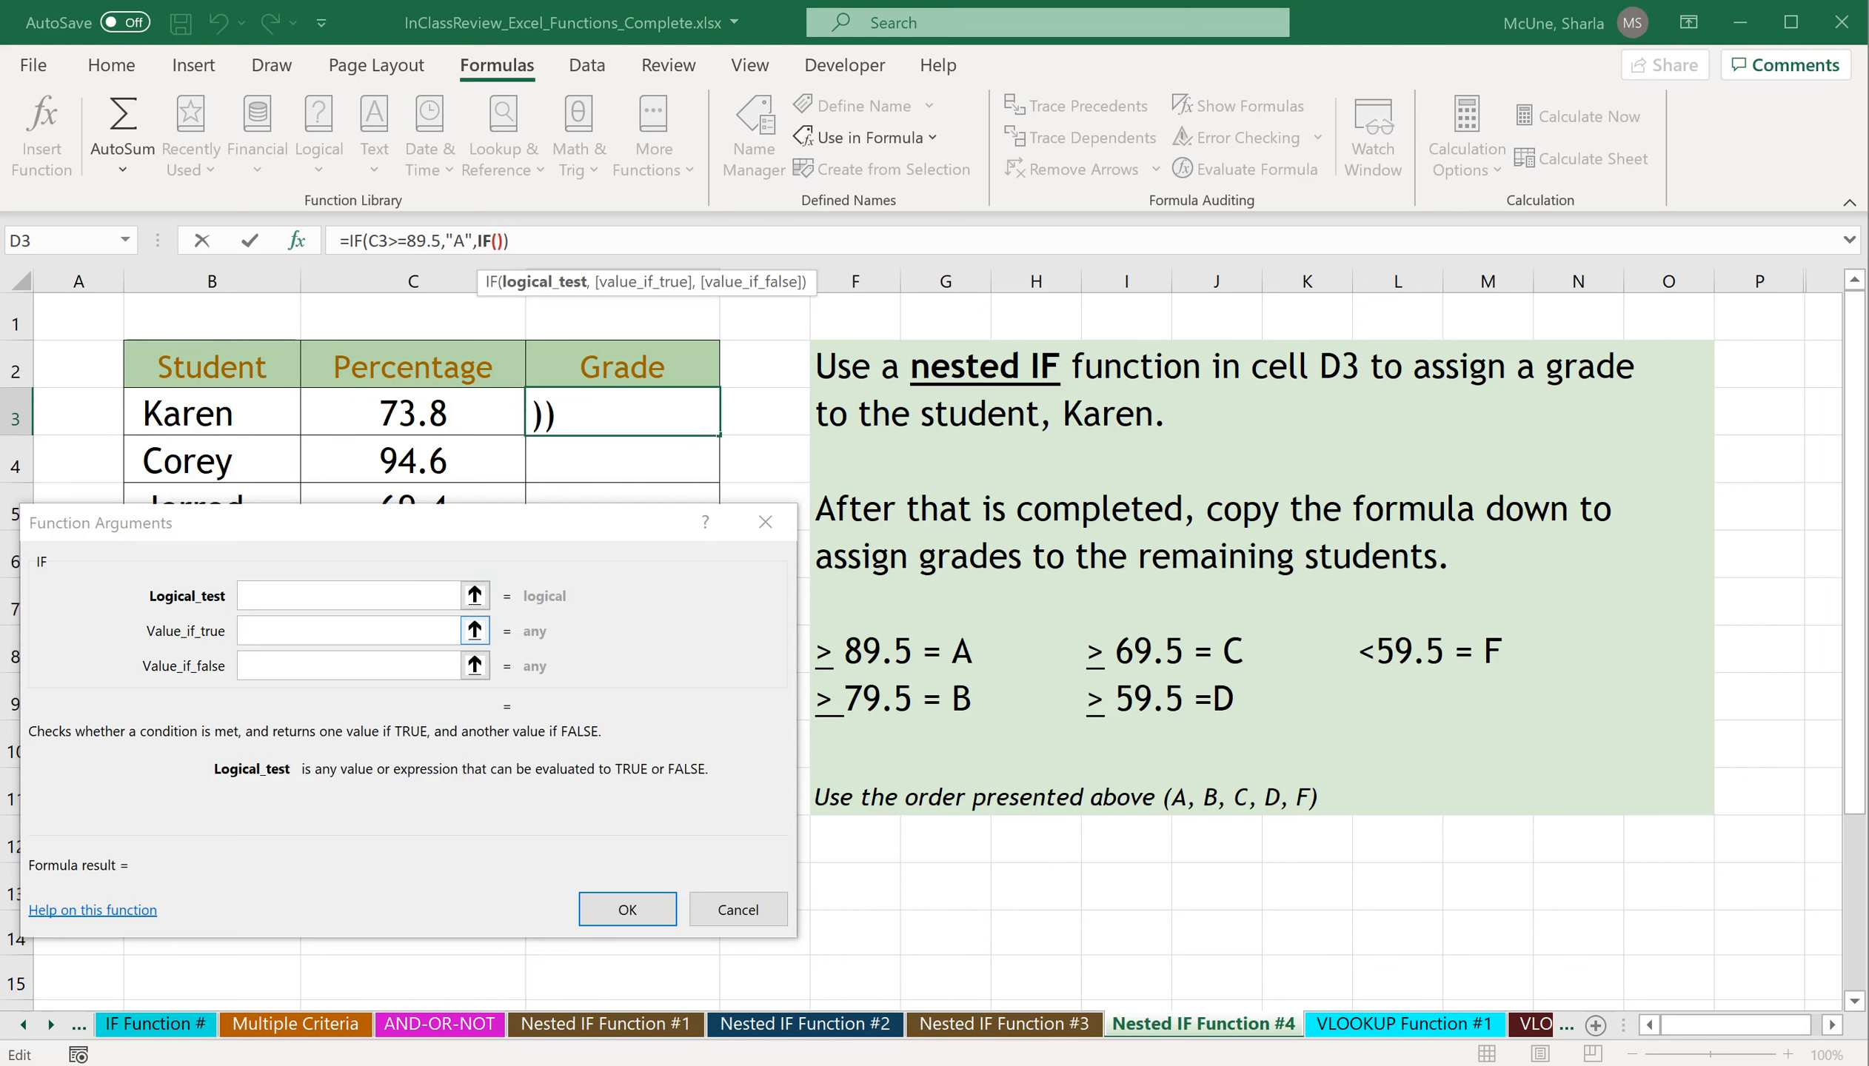
left_click(432, 416)
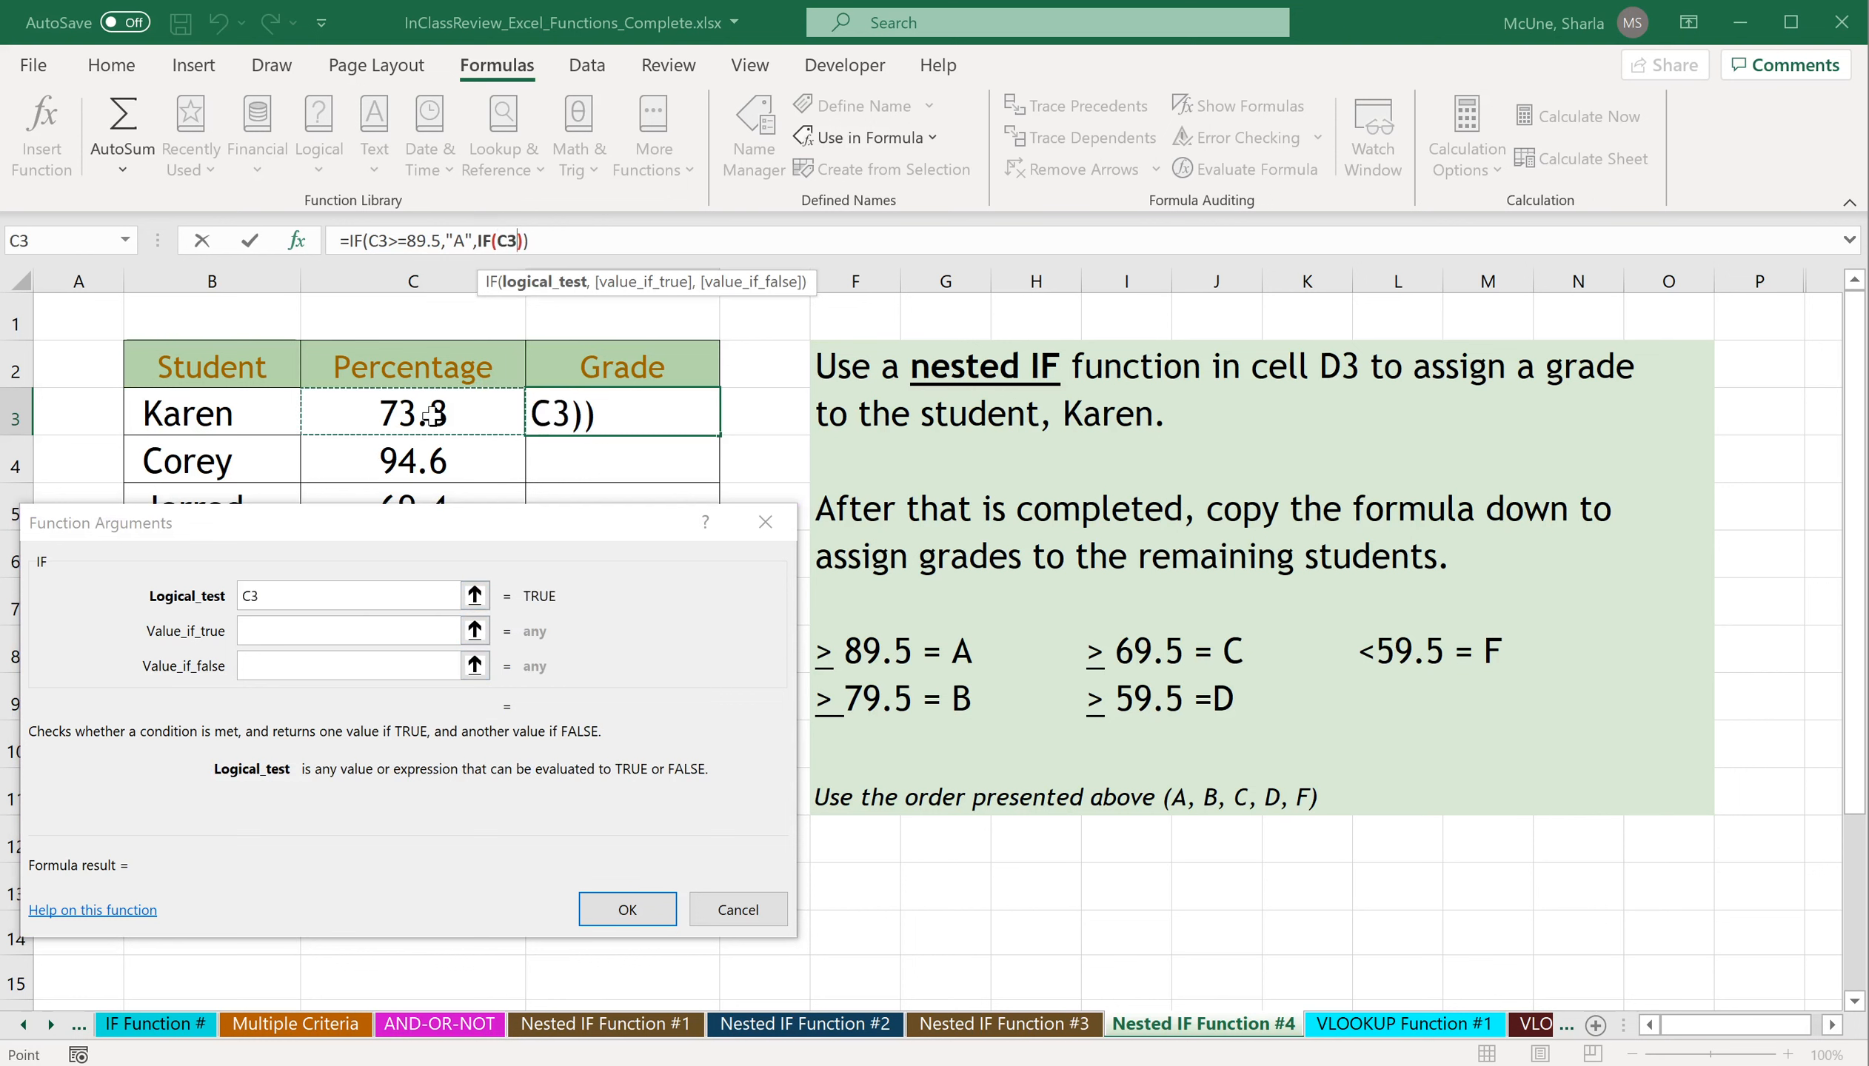
type(">")
type("=")
type("79.")
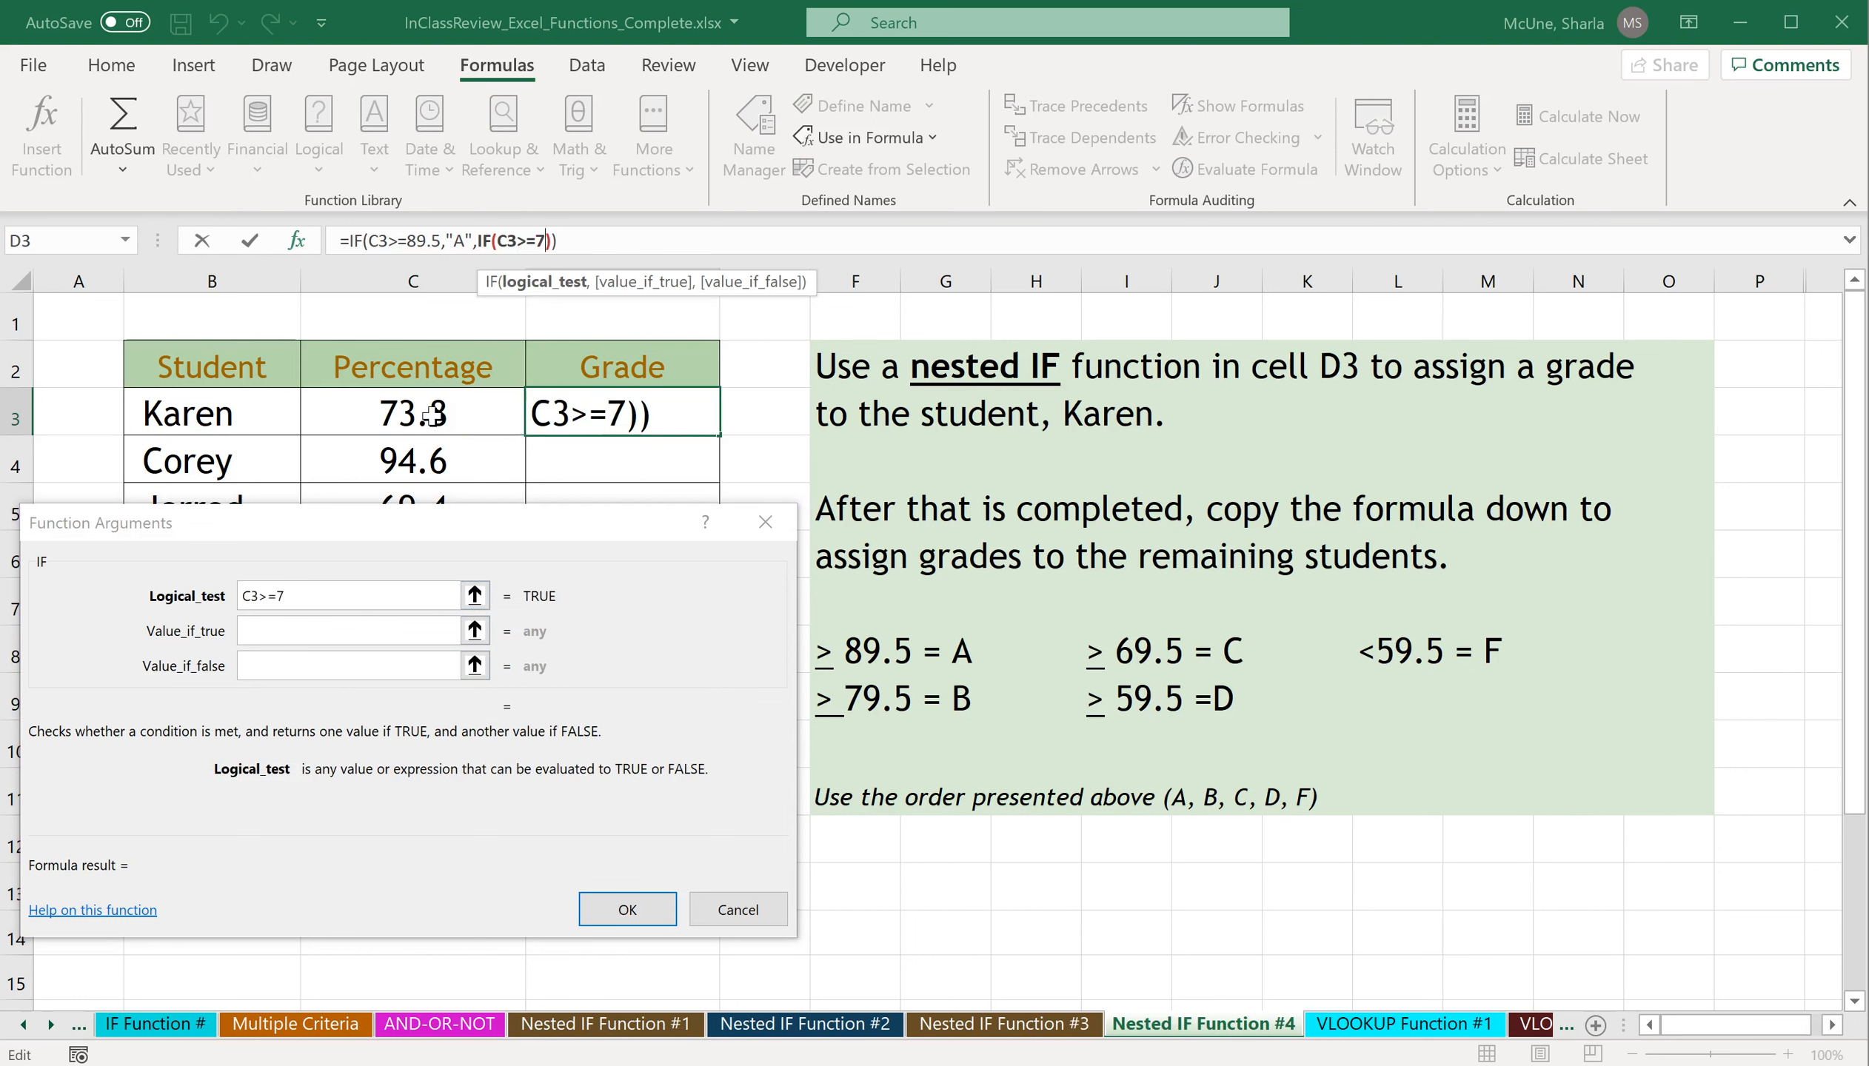
type("5")
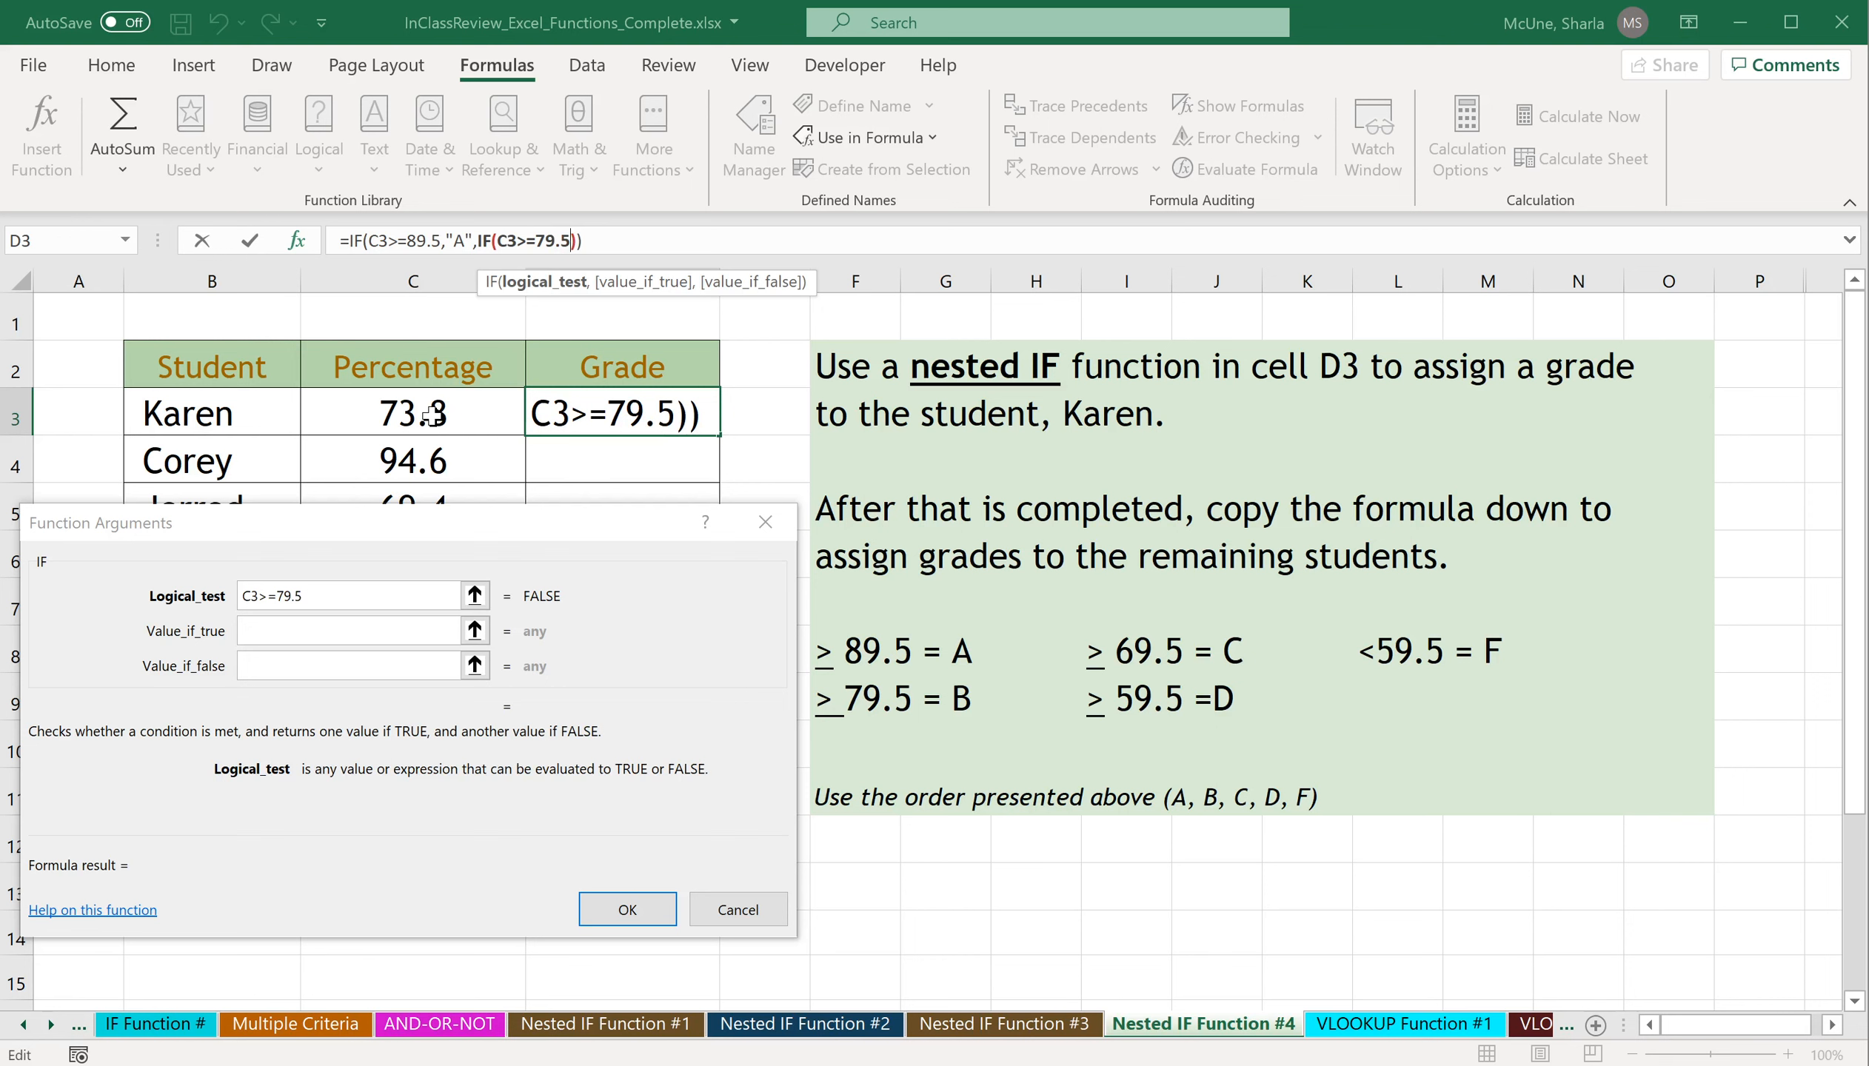
key("Return")
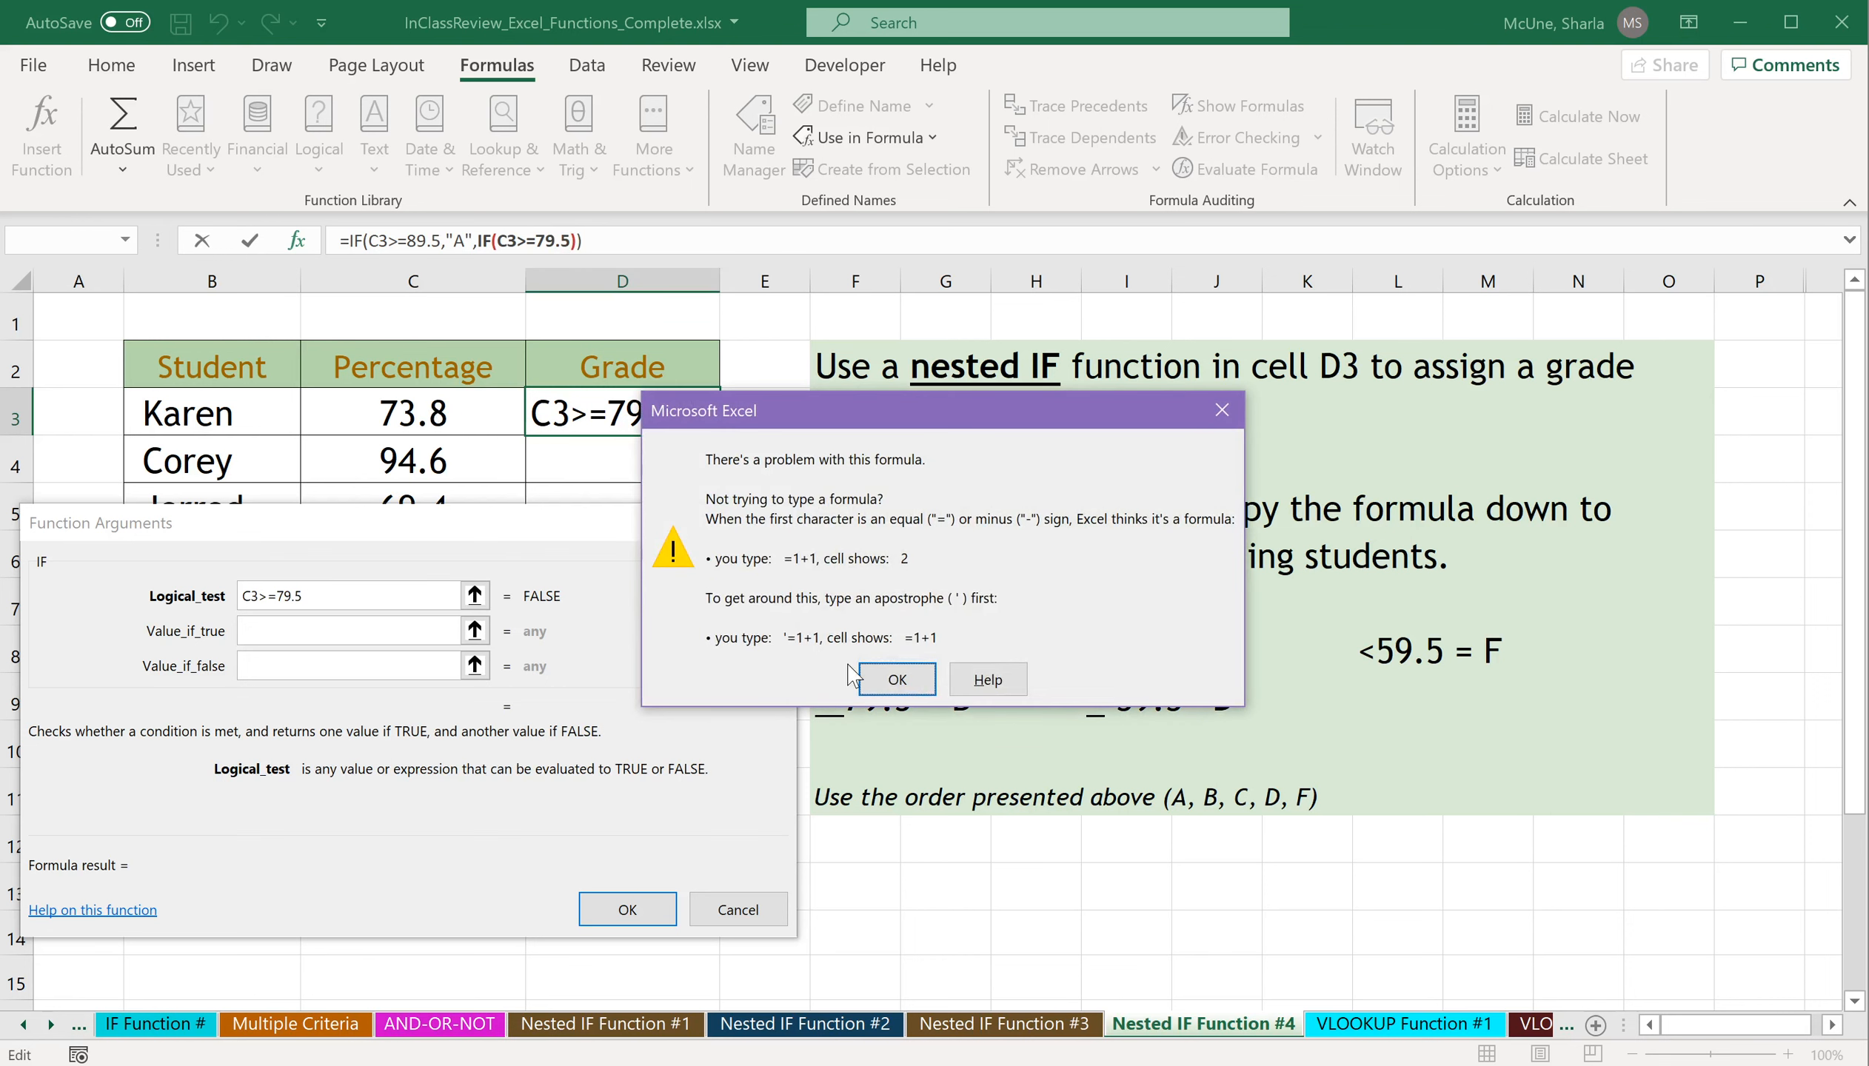
left_click(894, 676)
left_click(387, 630)
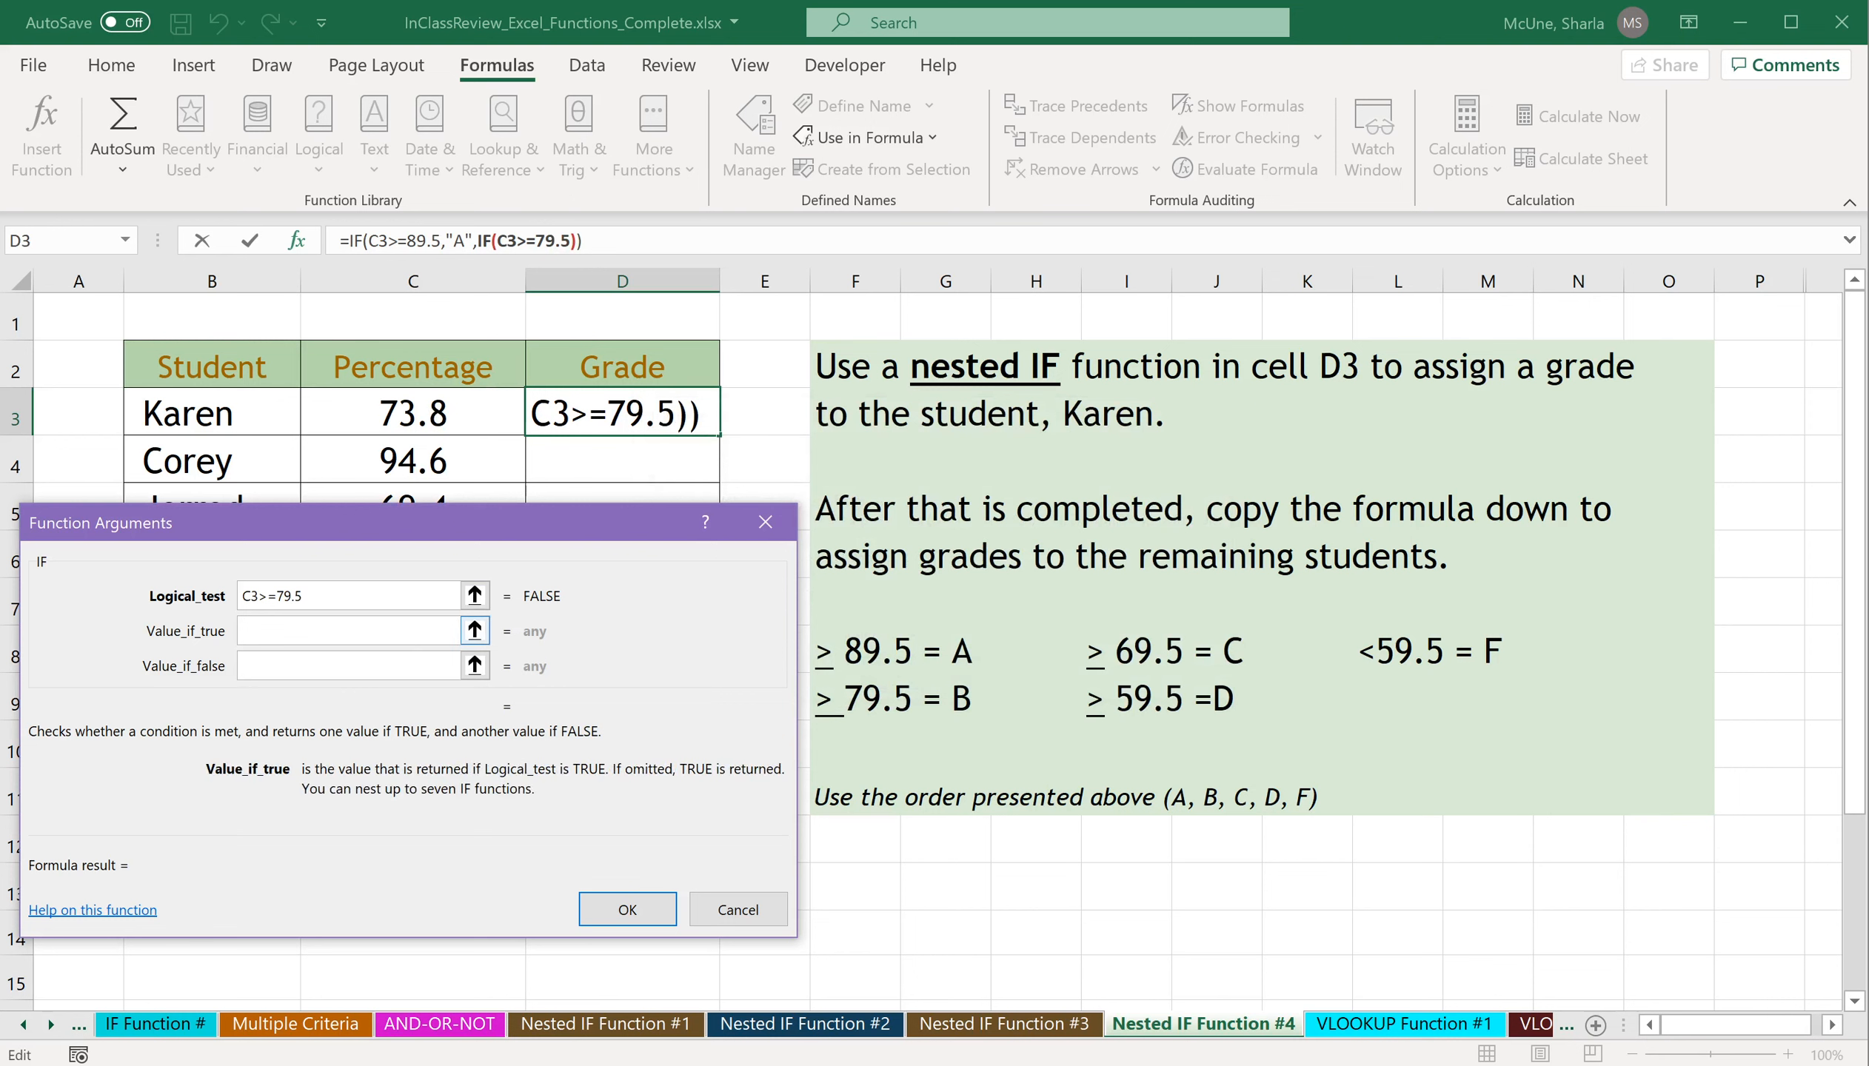
type("\"B\"")
Nest a third IF in the second IF's value if false, testing C3>=69.5 and returning "C" if true.
left_click(294, 666)
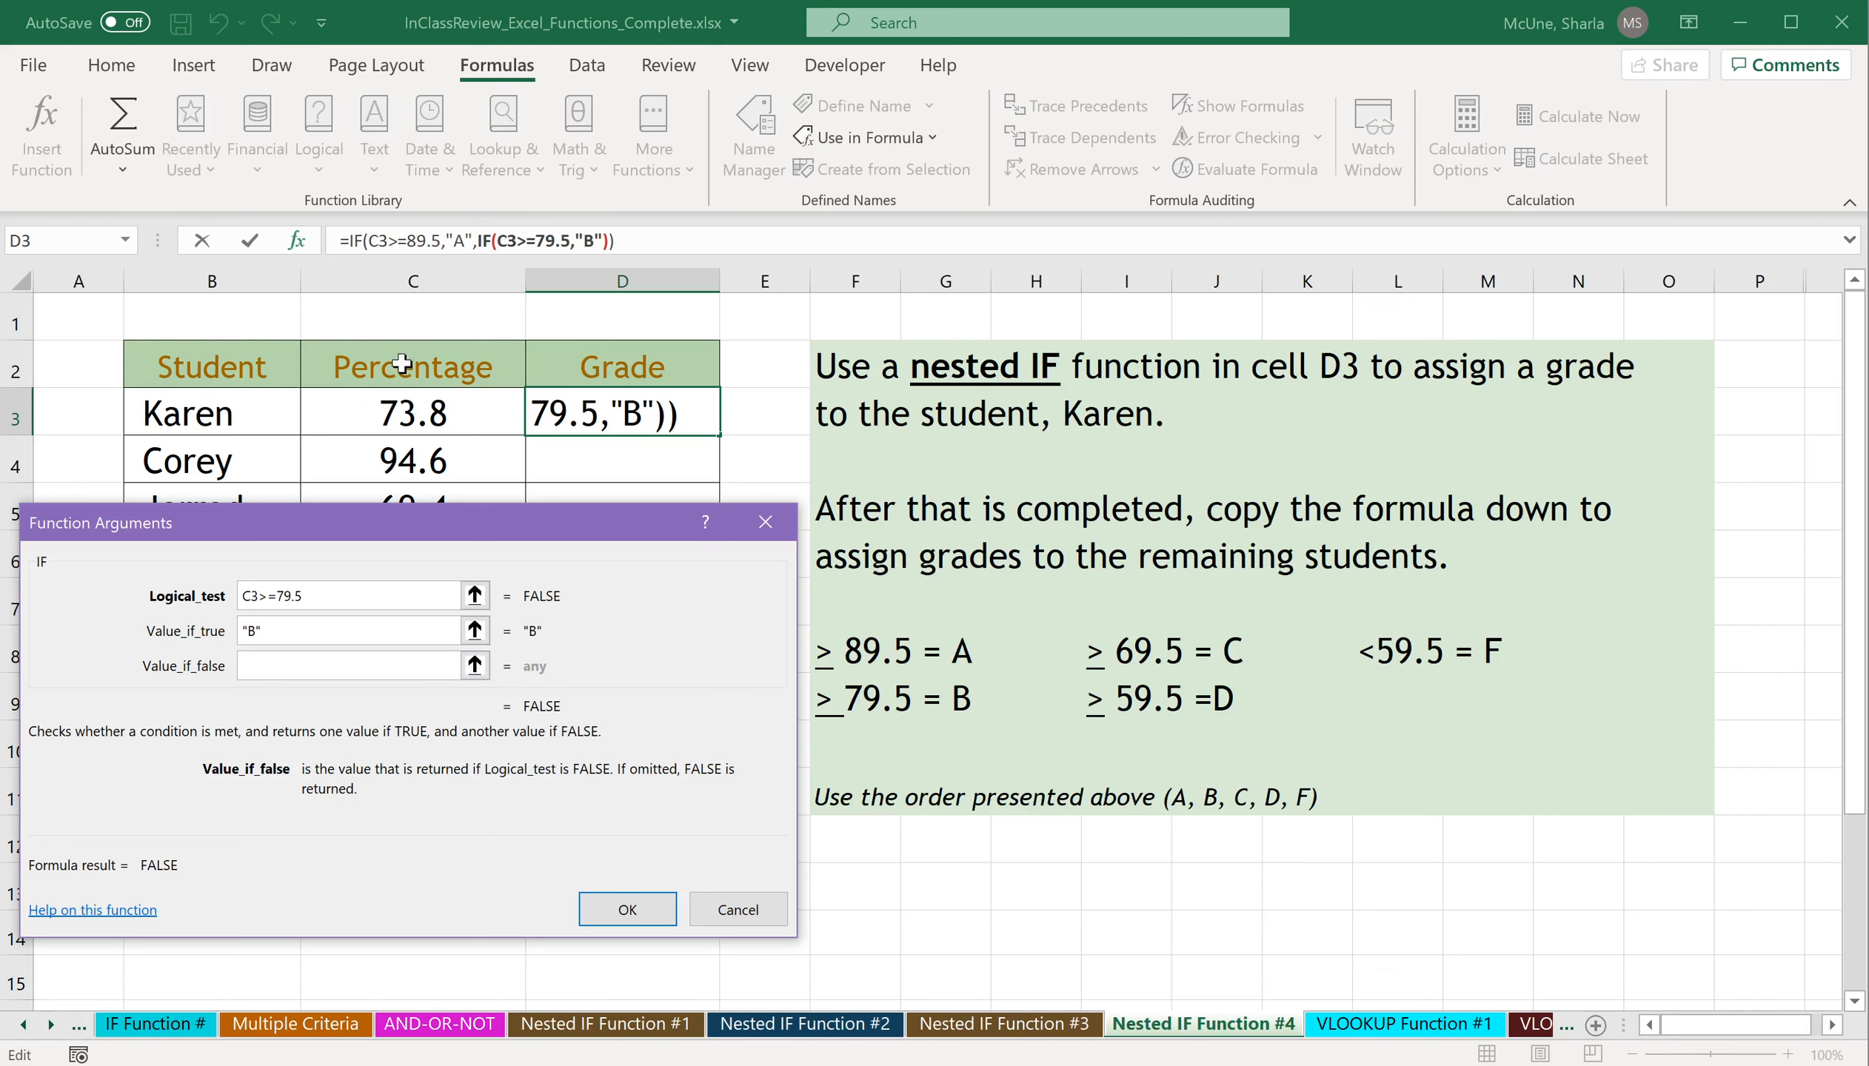
type("i")
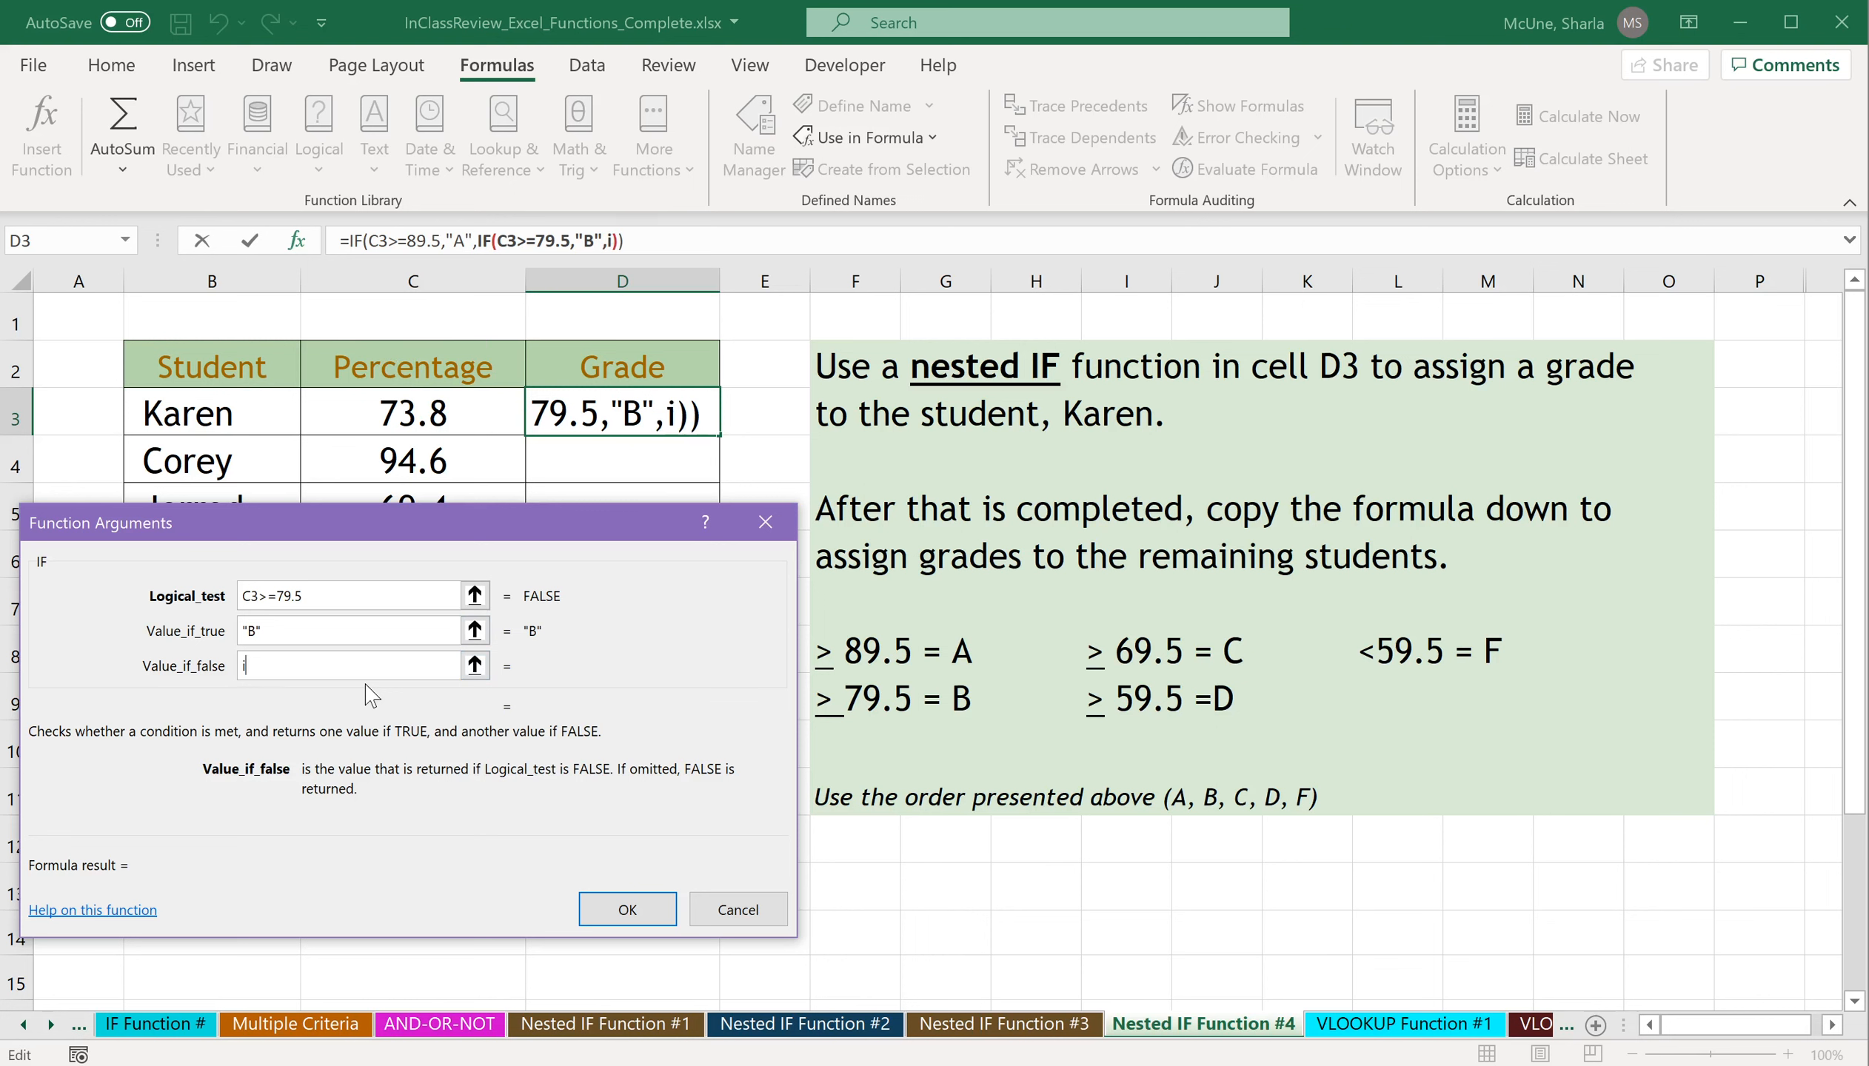
type("f()")
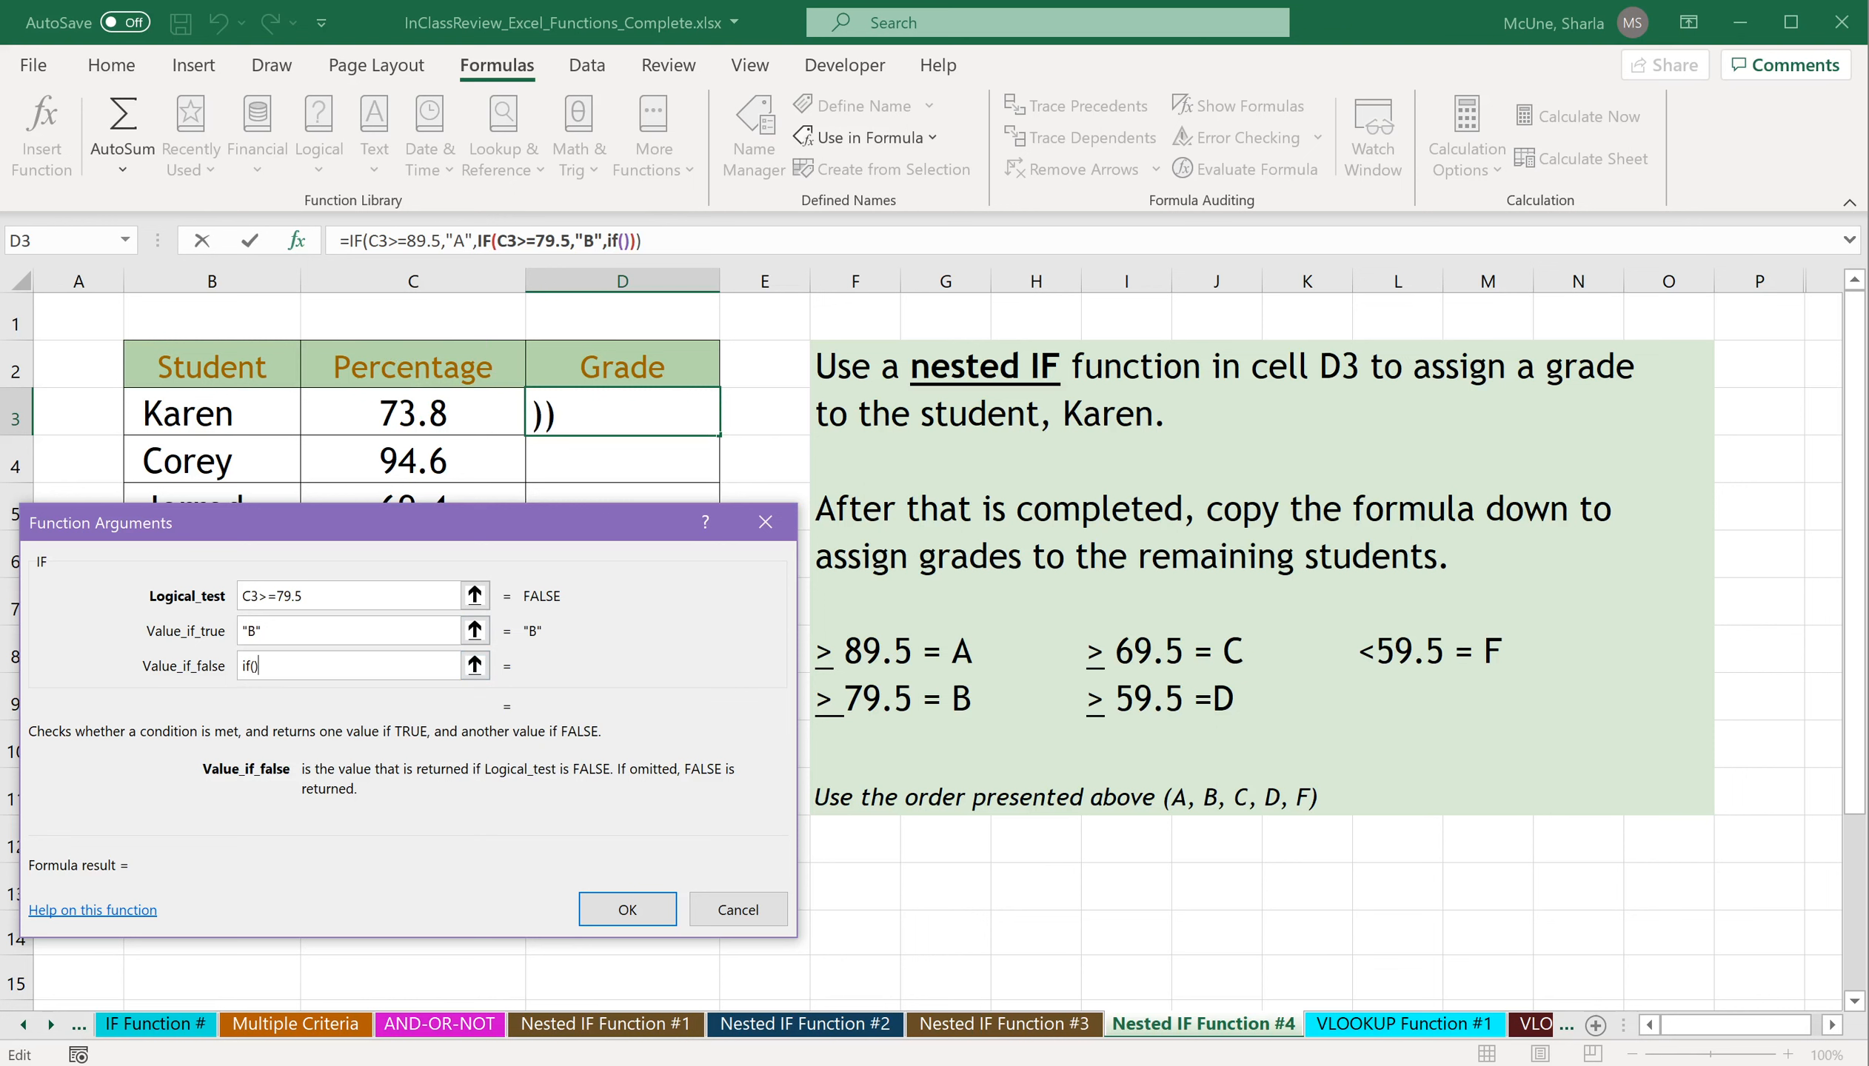
left_click(623, 240)
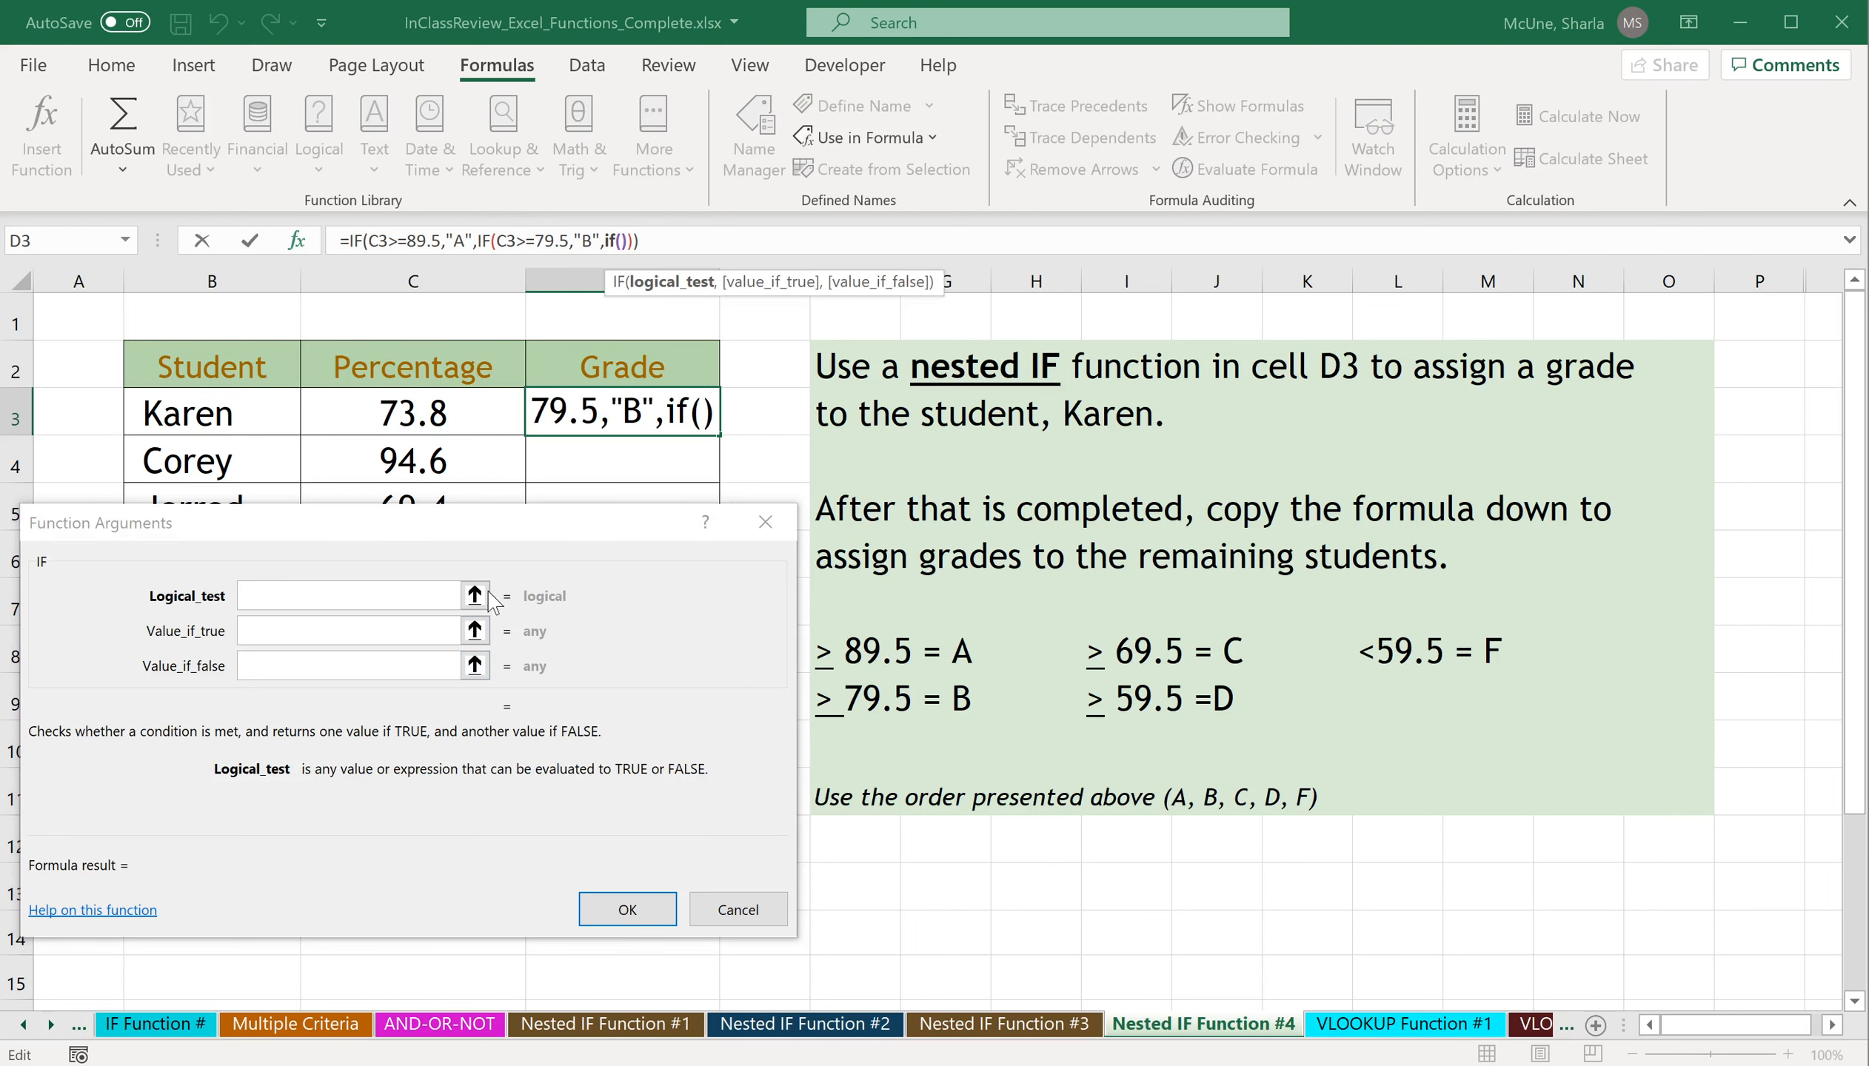
left_click(420, 412)
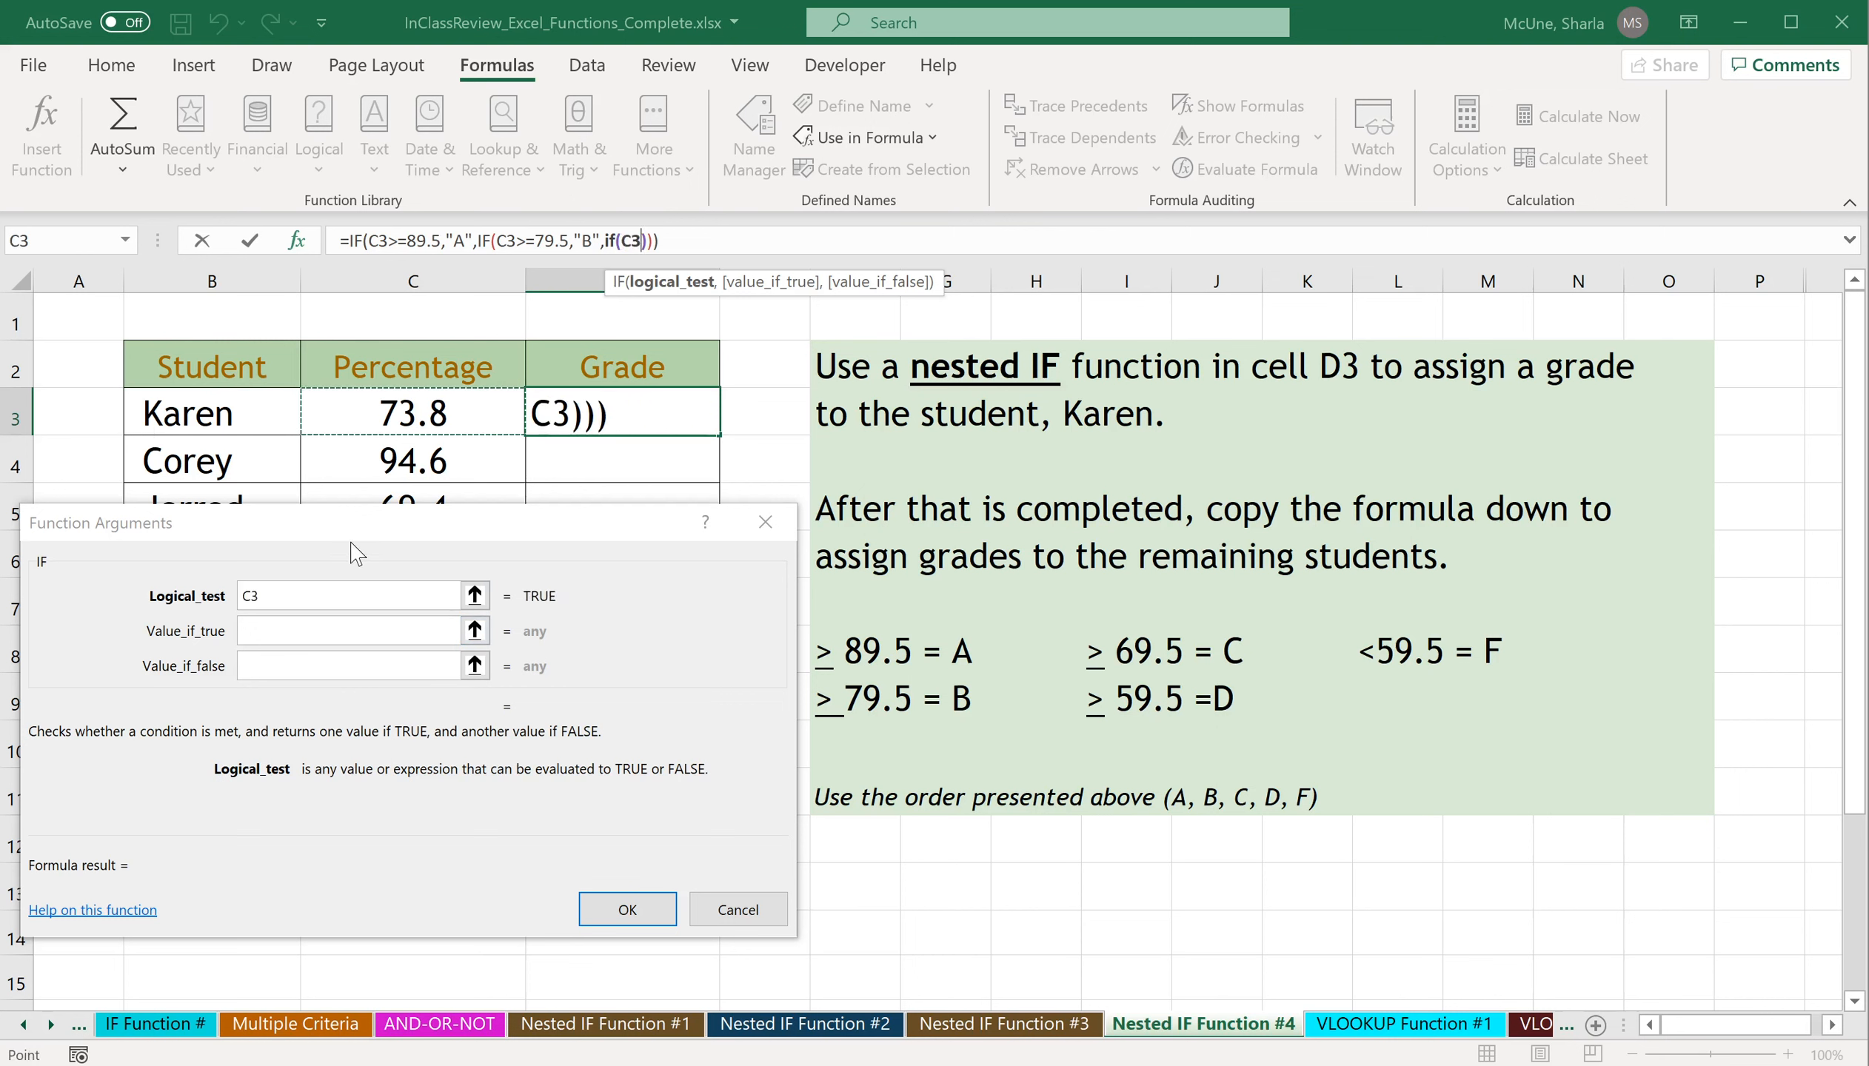
type(">")
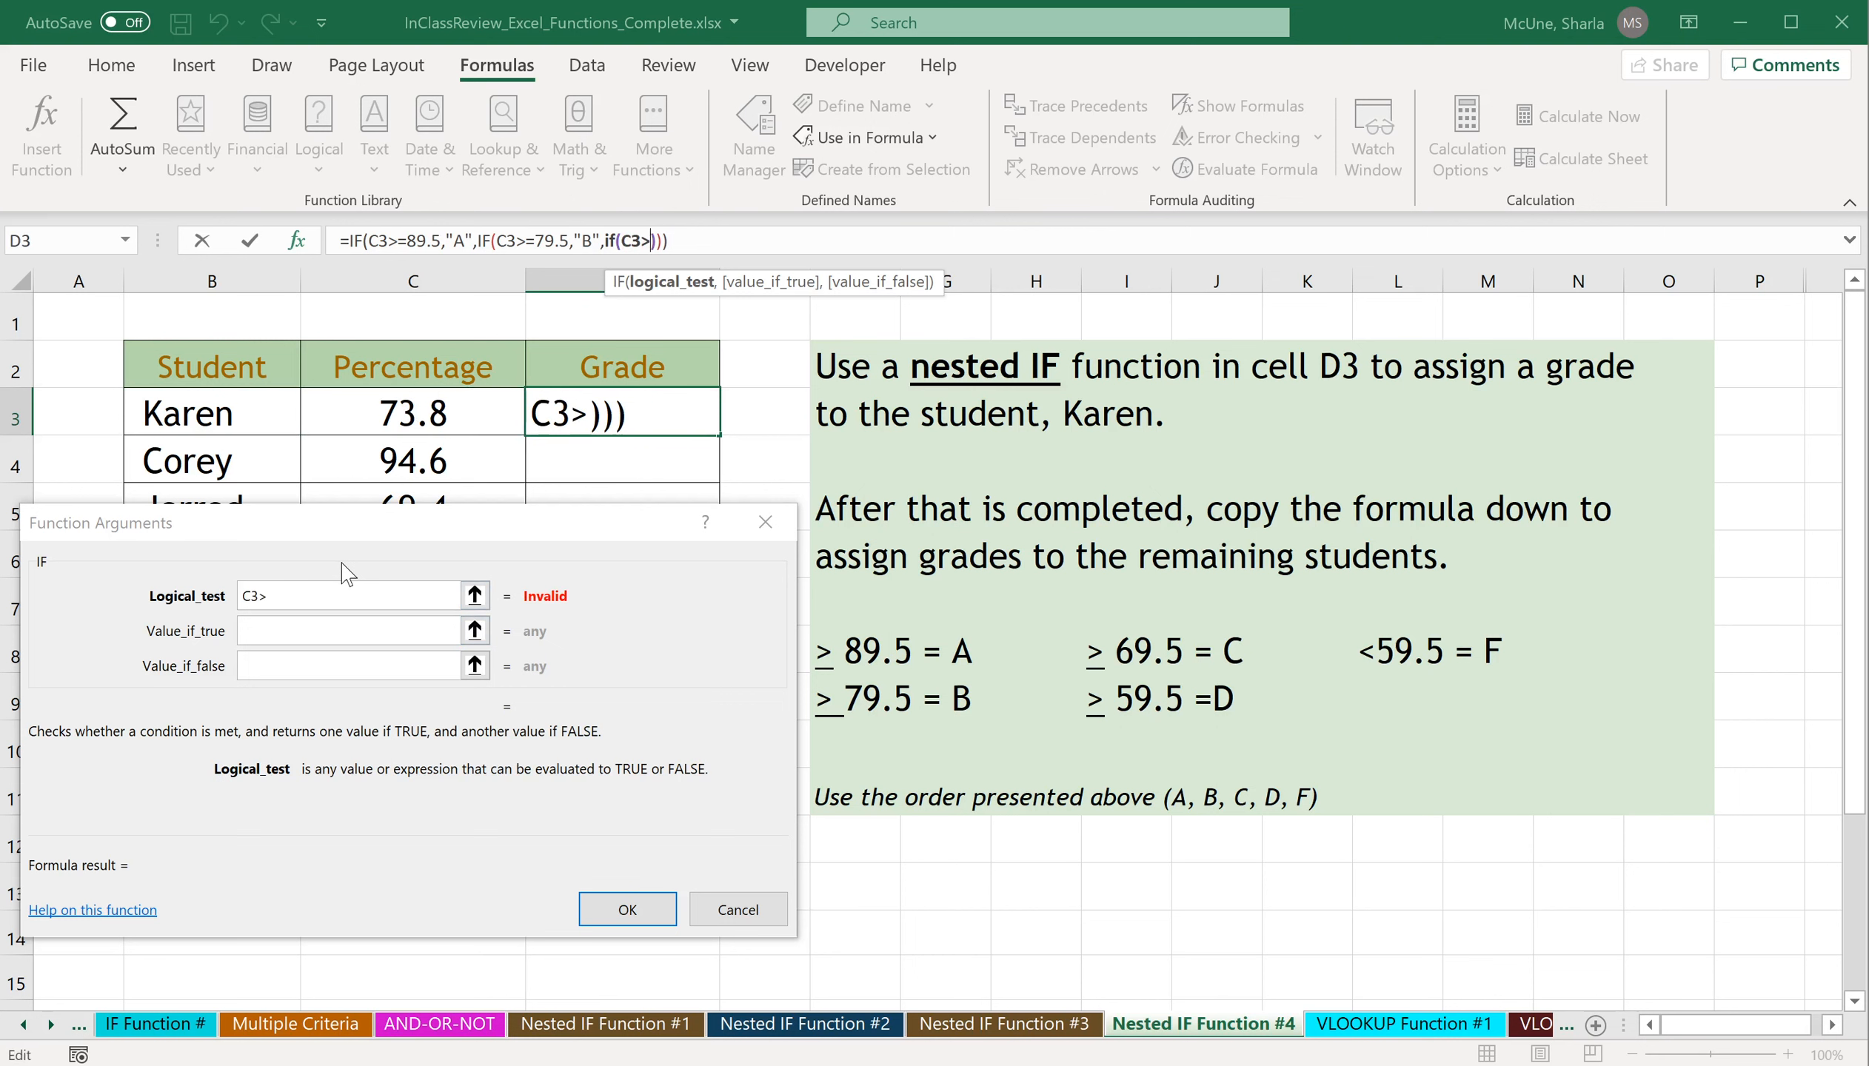
type("=69.5")
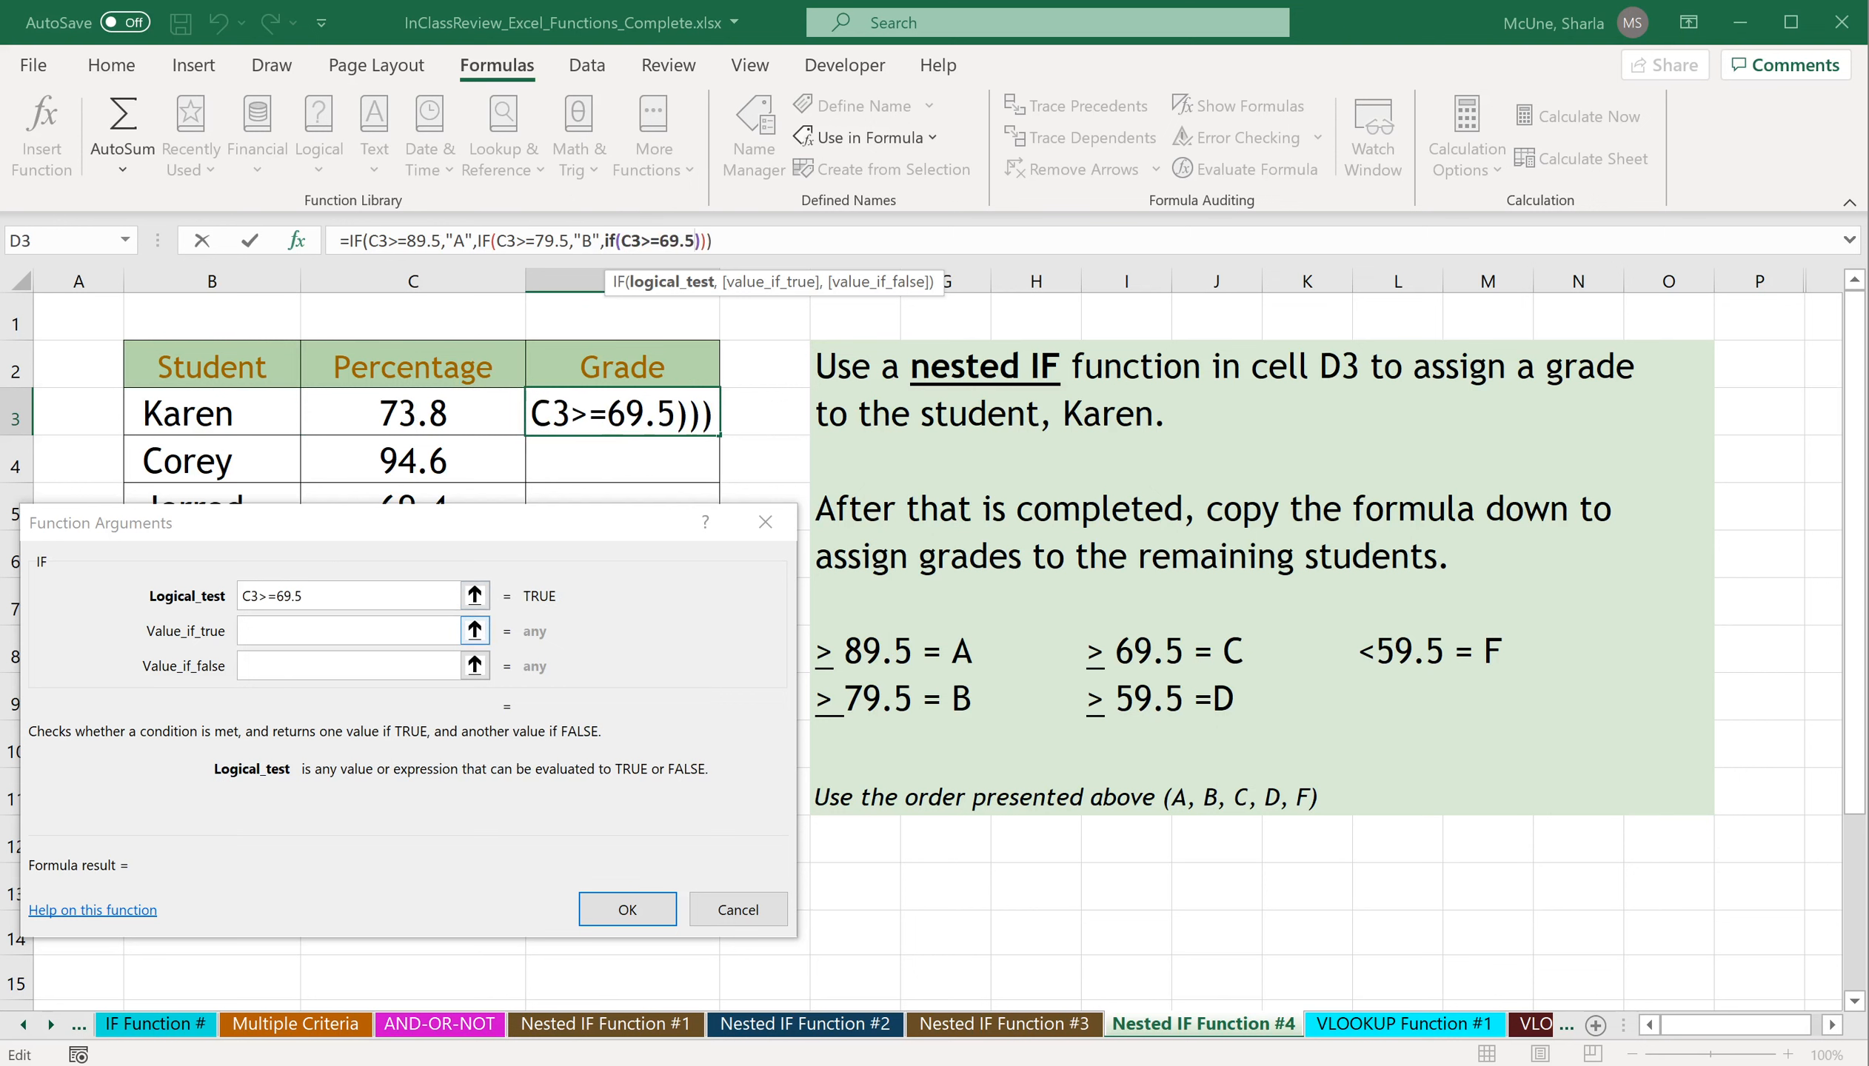
left_click(344, 634)
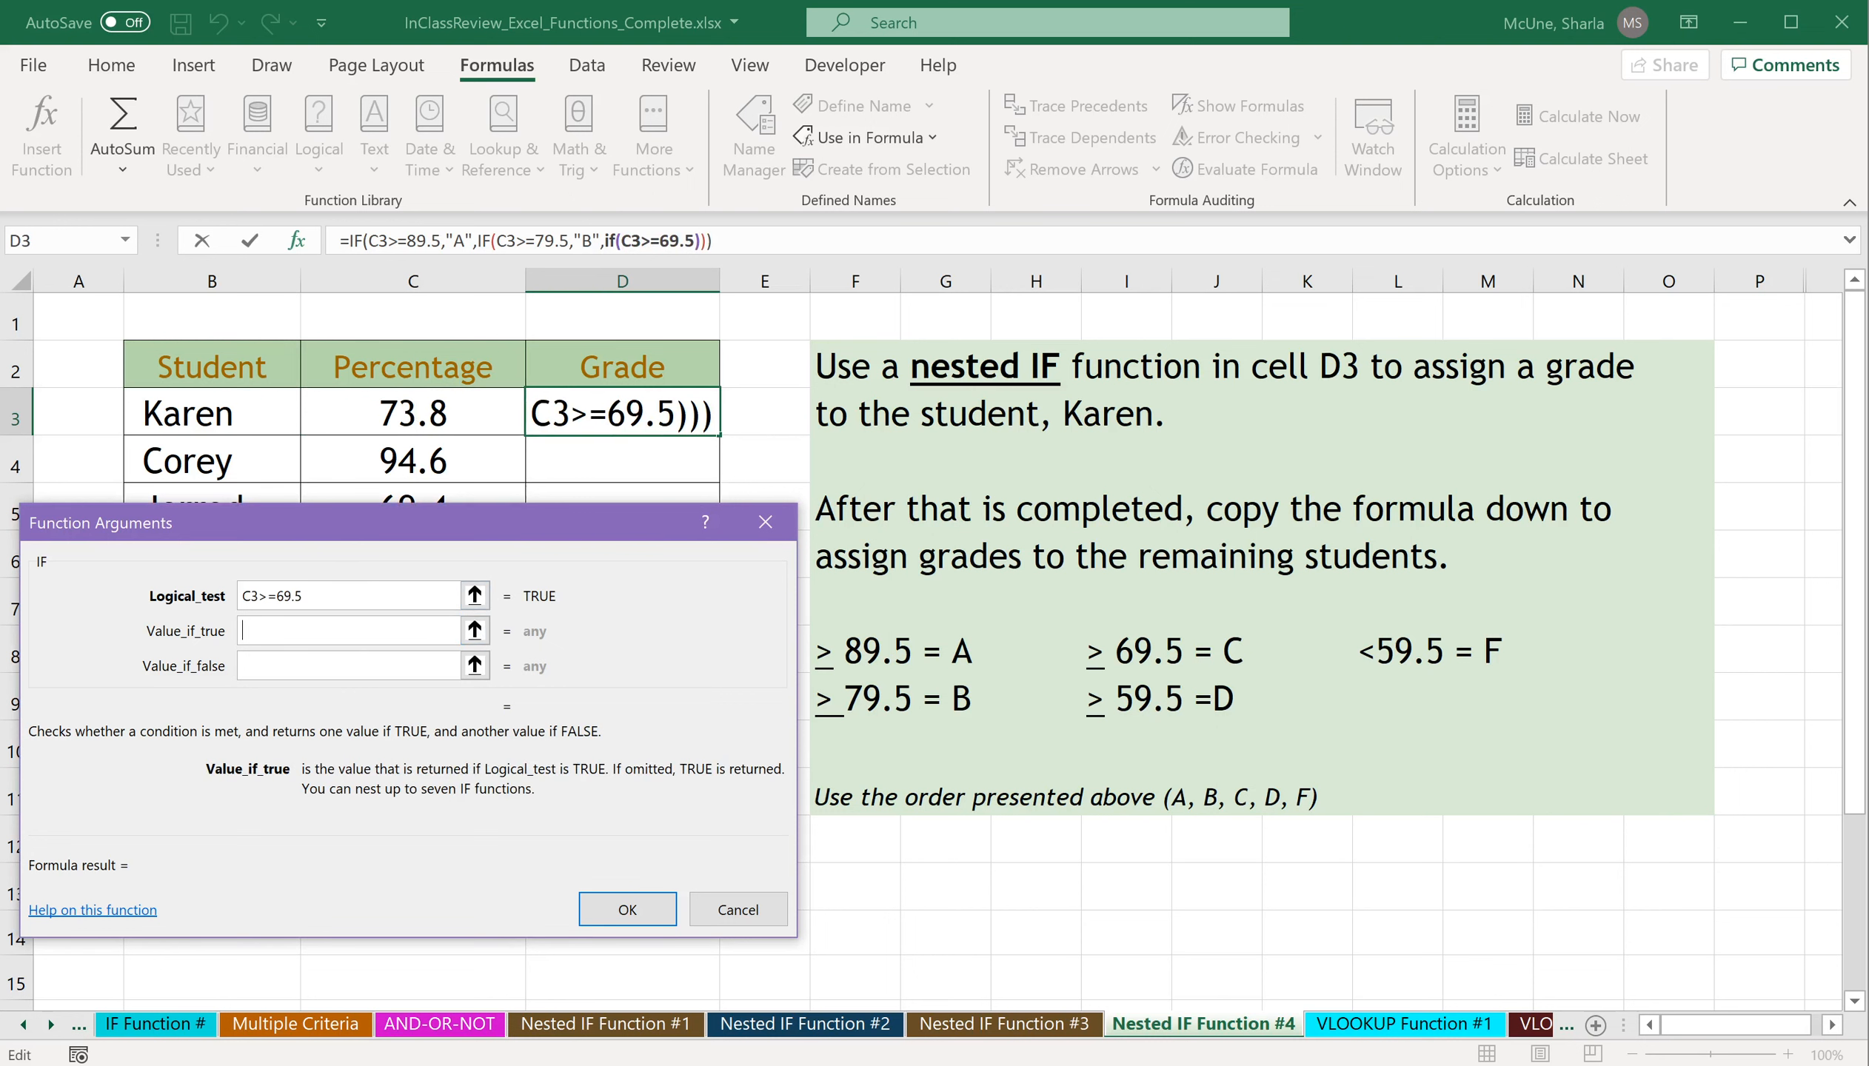
type("\"C\"")
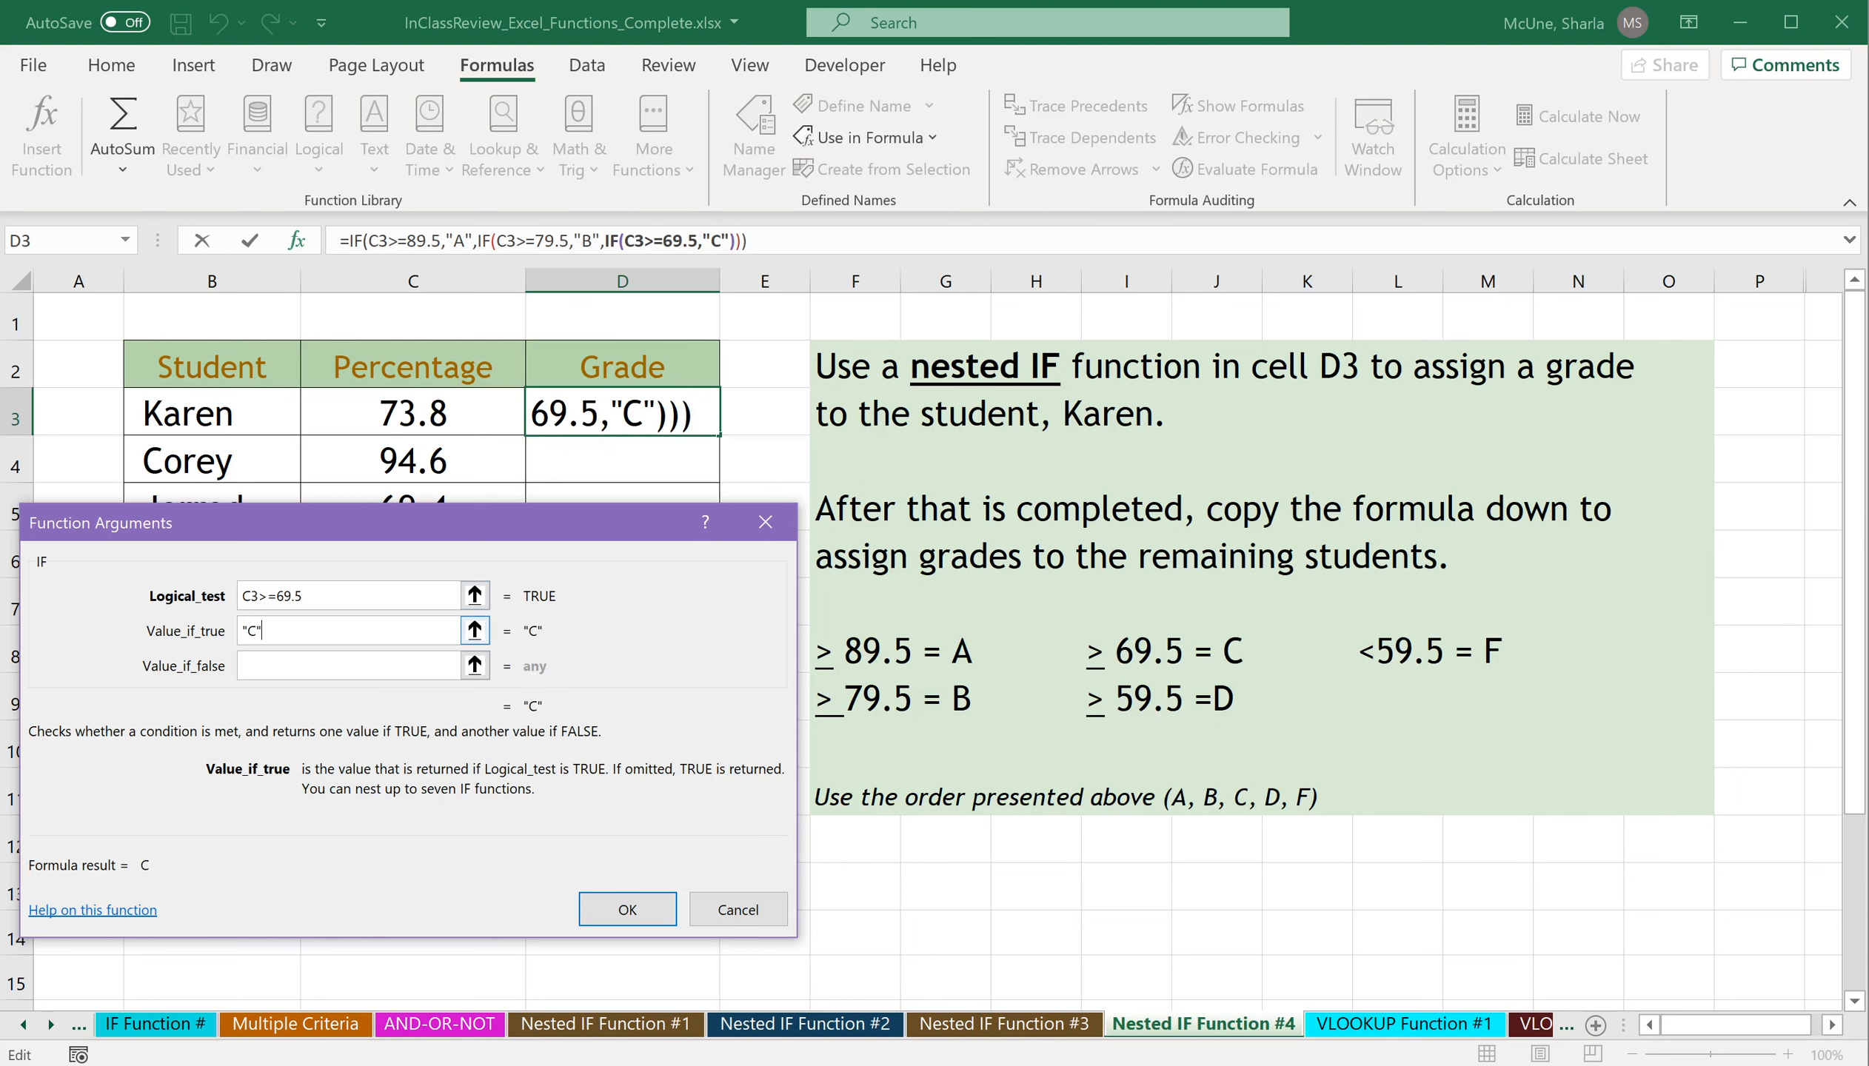
Nest a fourth IF in the third IF's value if false, testing C3>=59.5 and returning "D" if true.
left_click(342, 664)
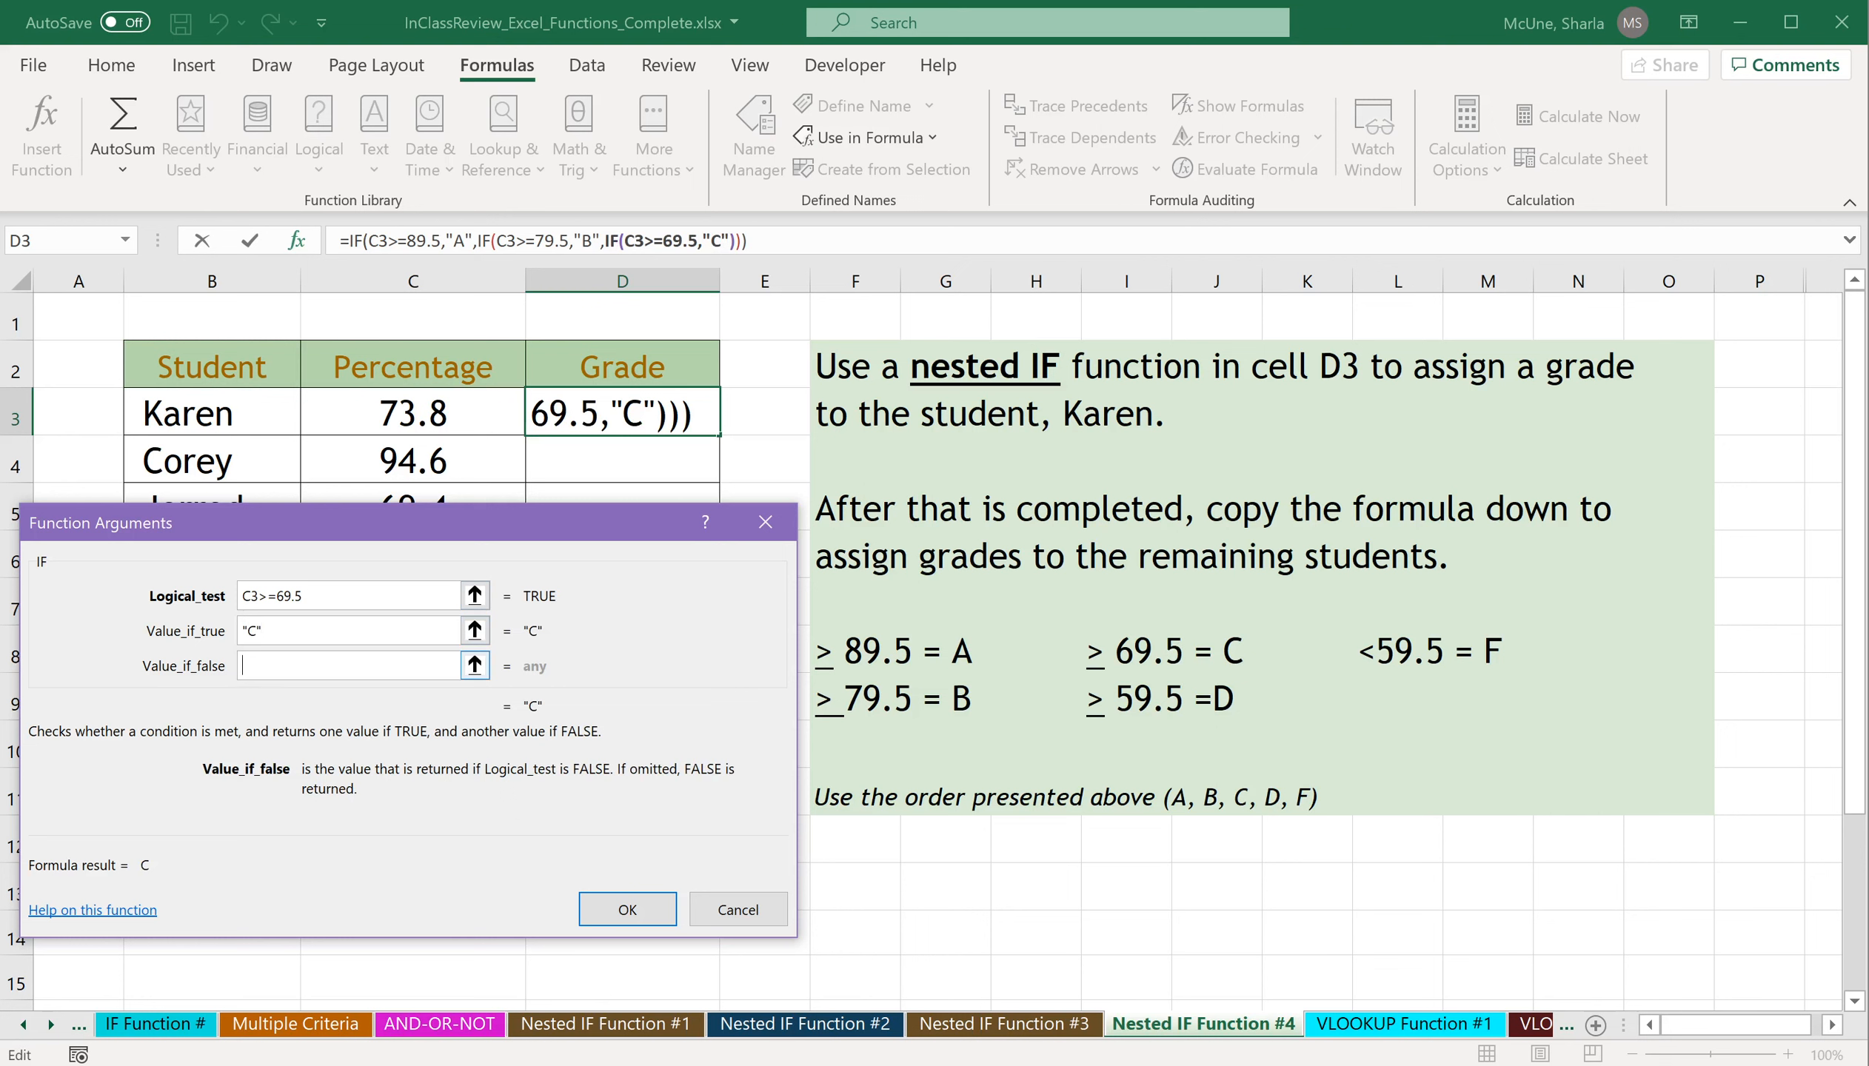
type("IF()")
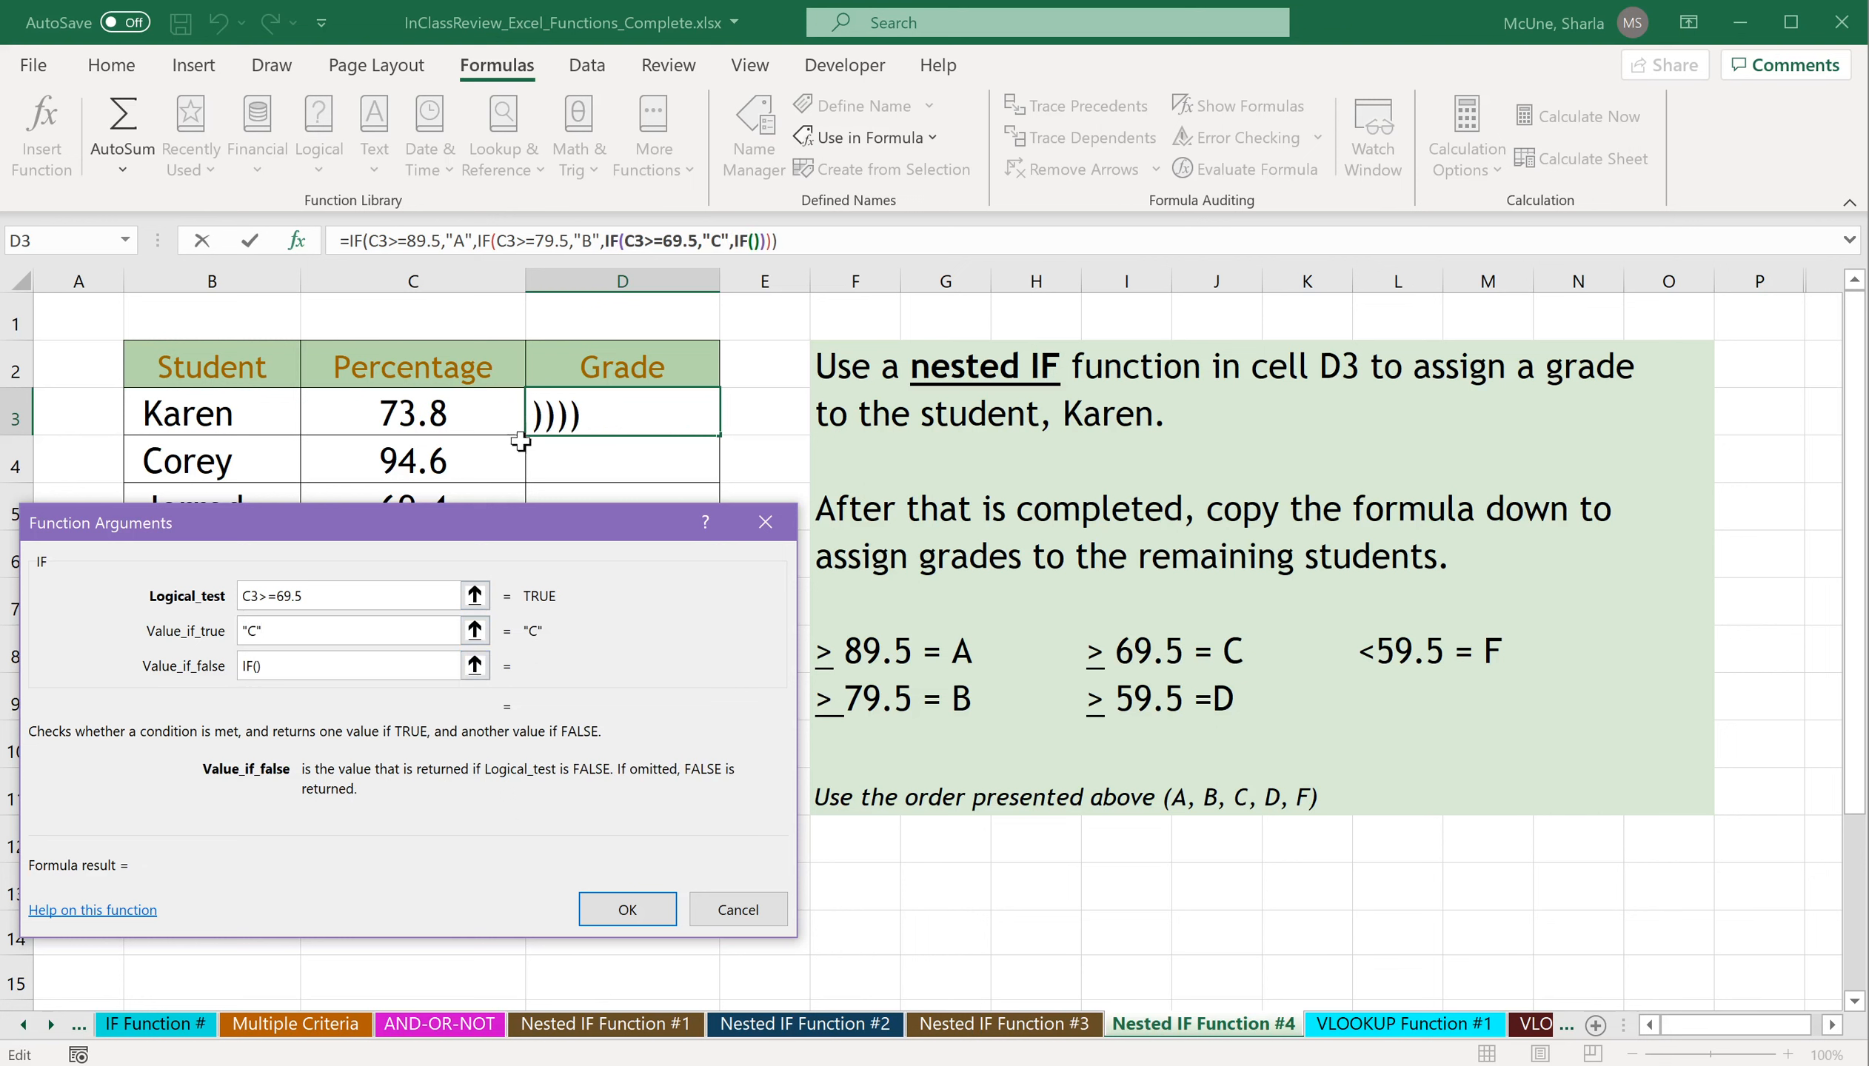
left_click(754, 241)
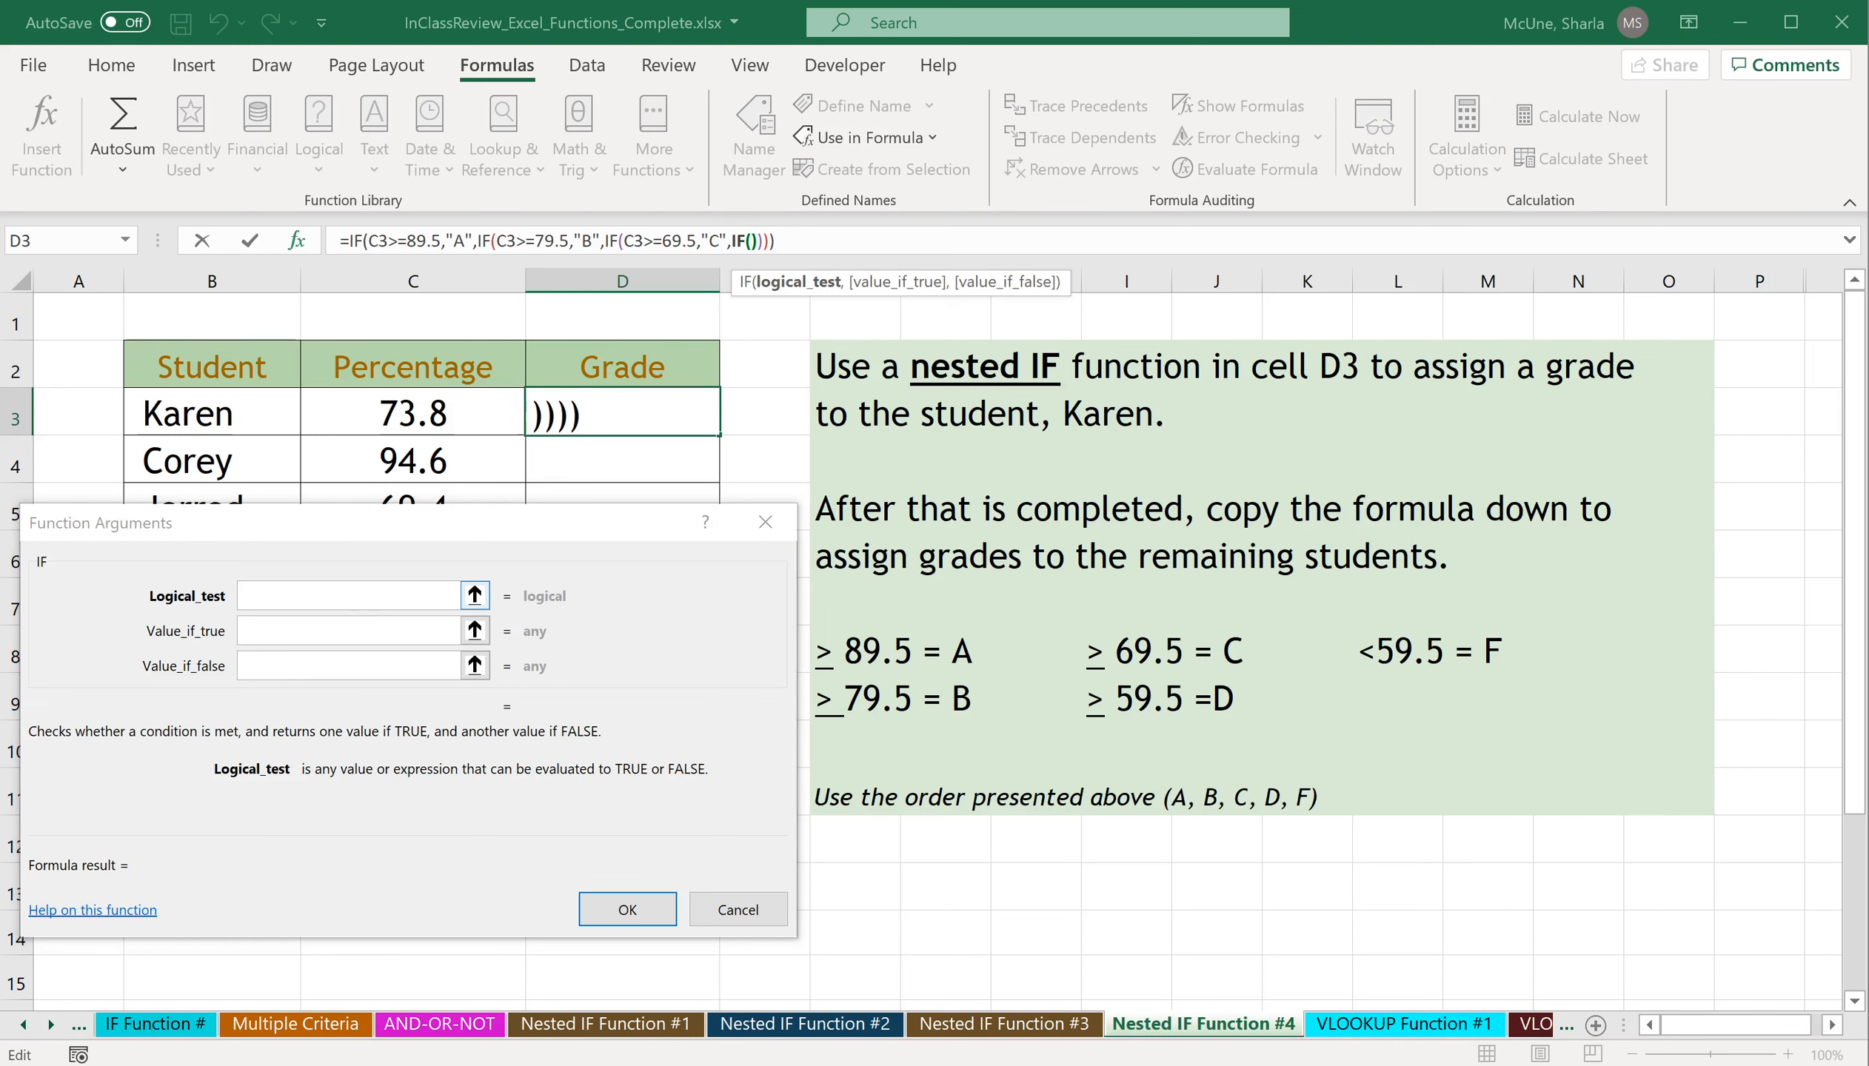
left_click(420, 413)
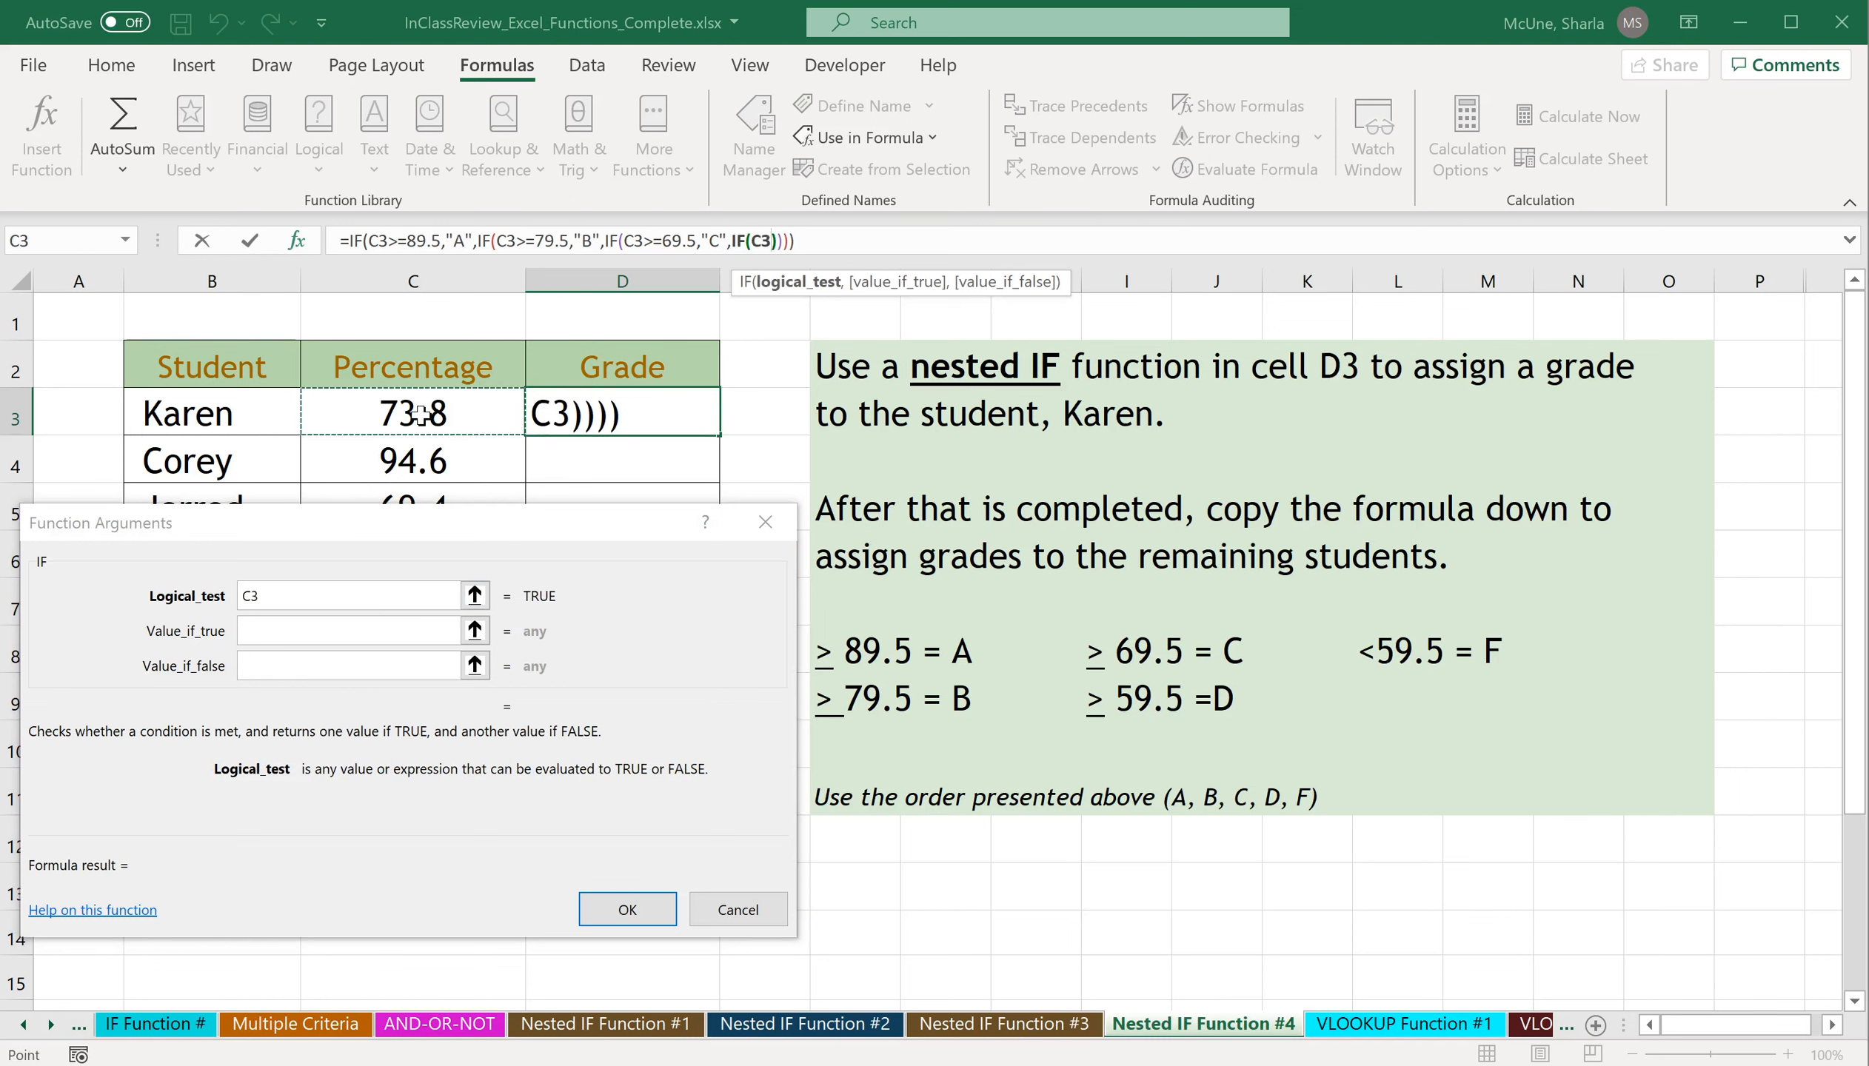
type(">")
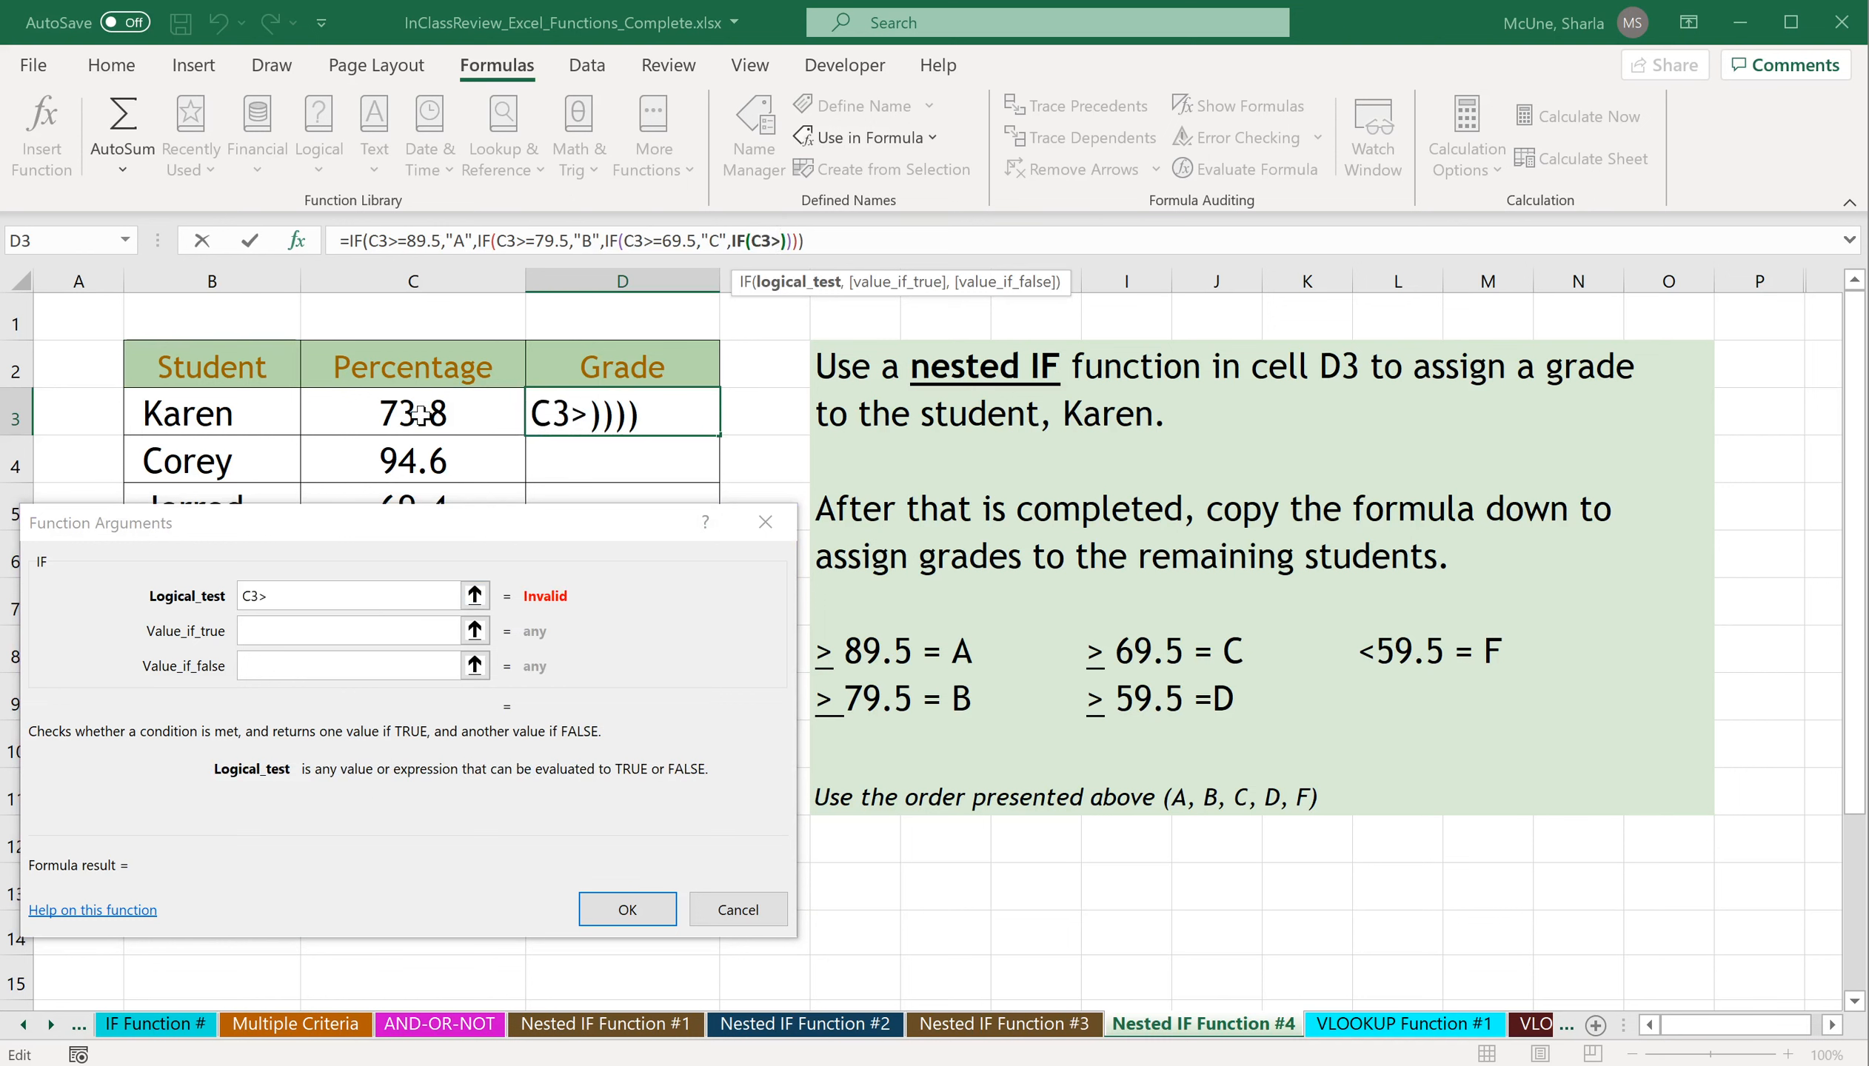
type("=")
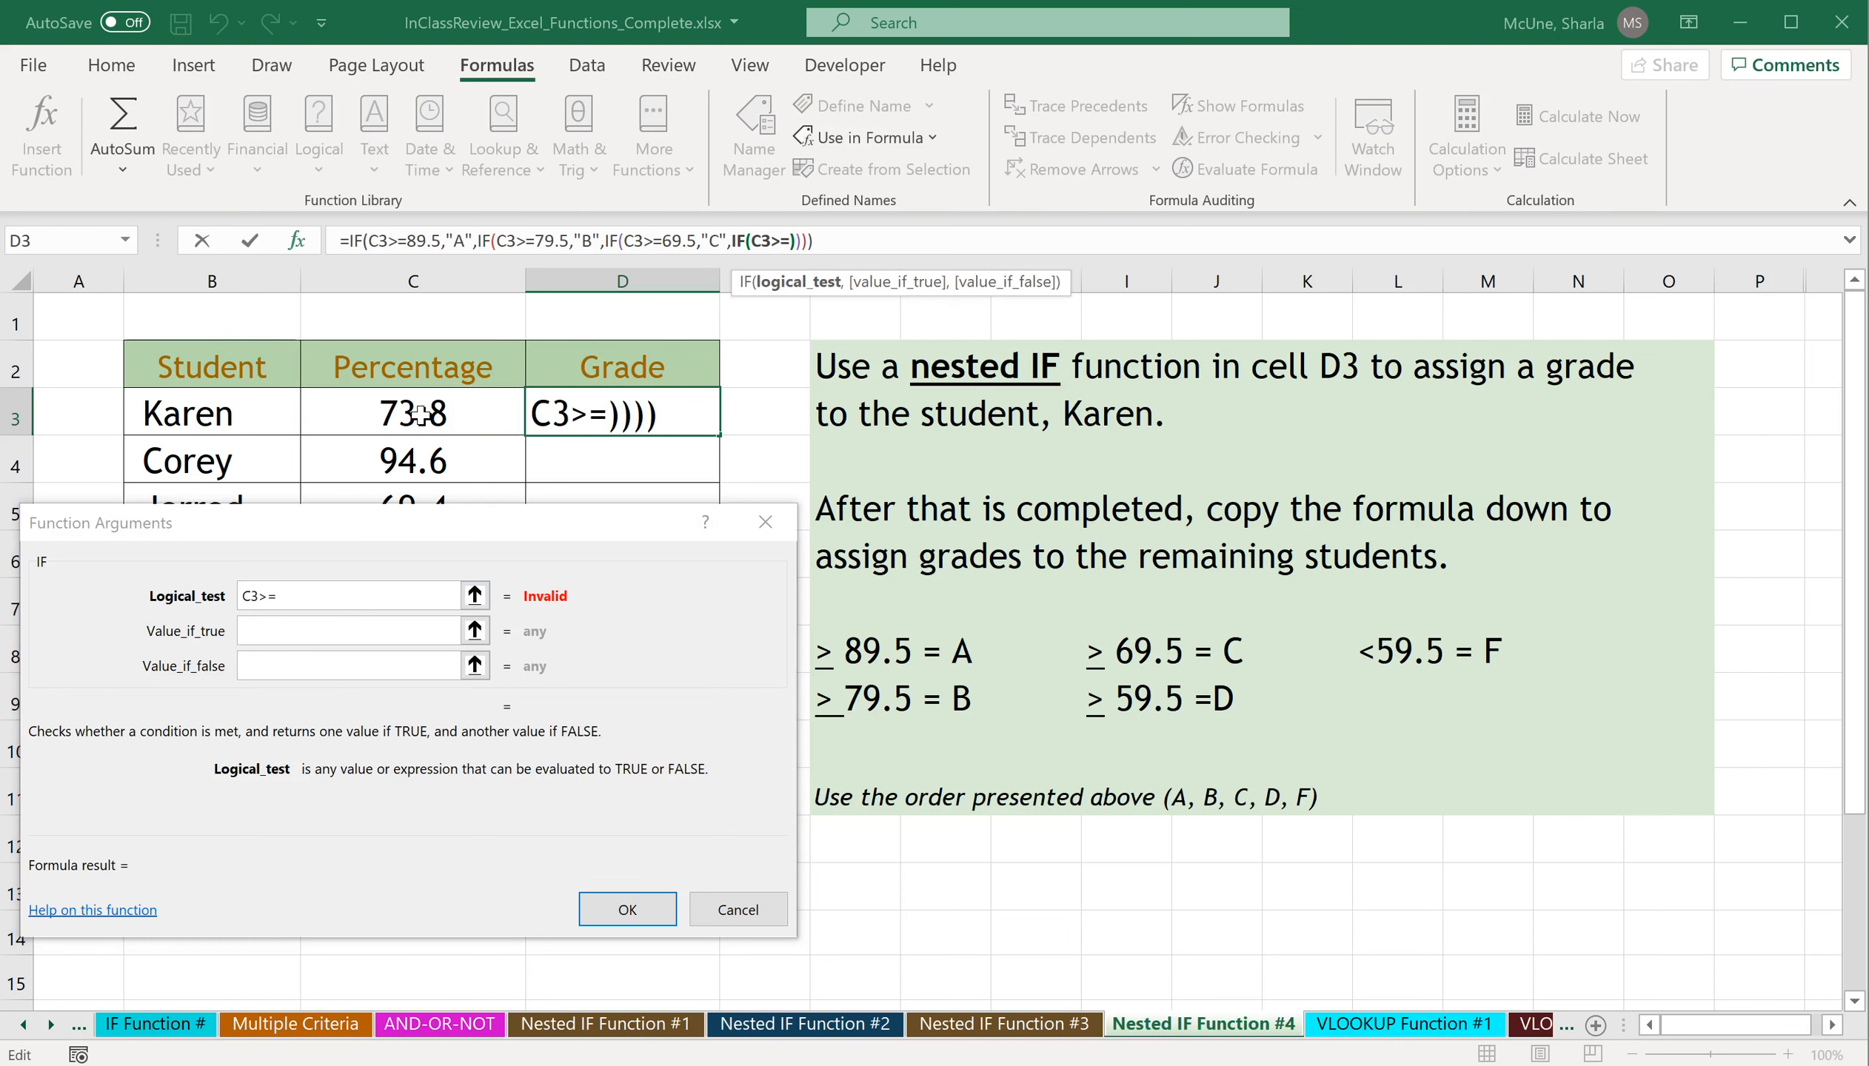
type("59.5")
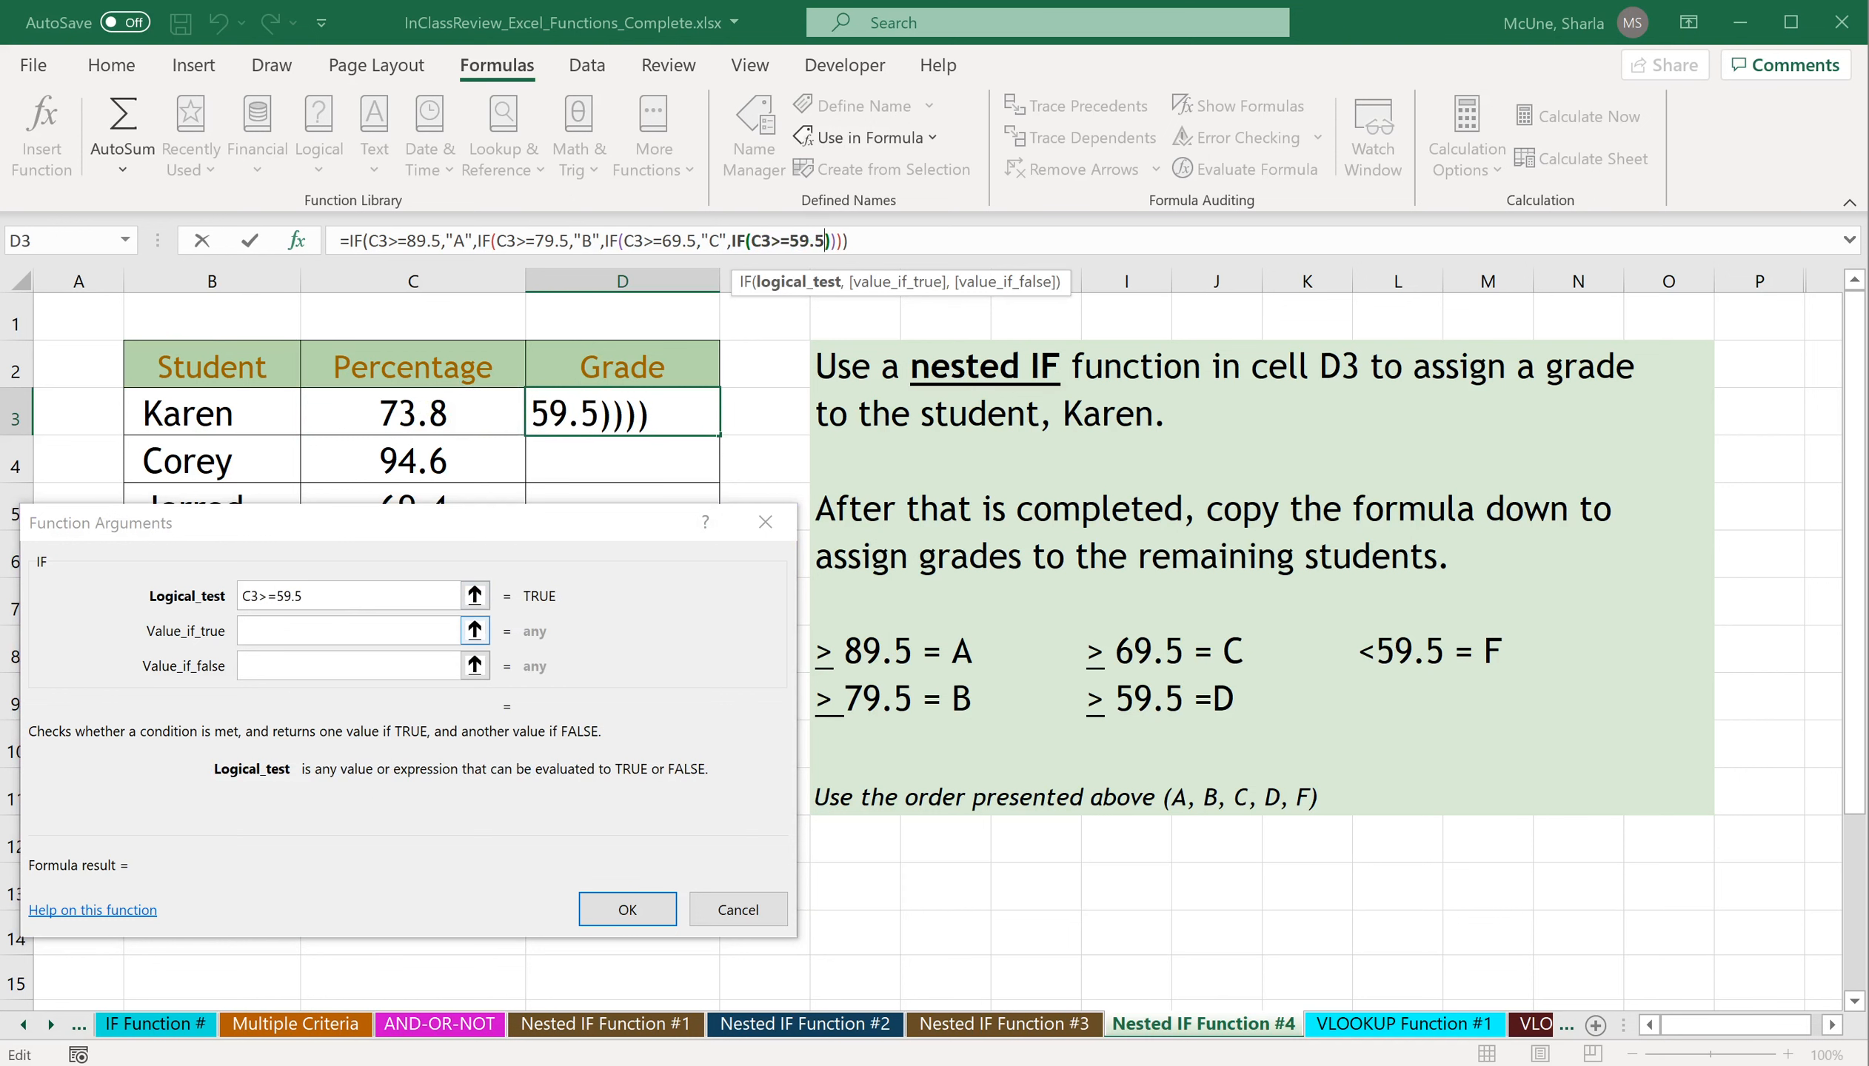
left_click(345, 639)
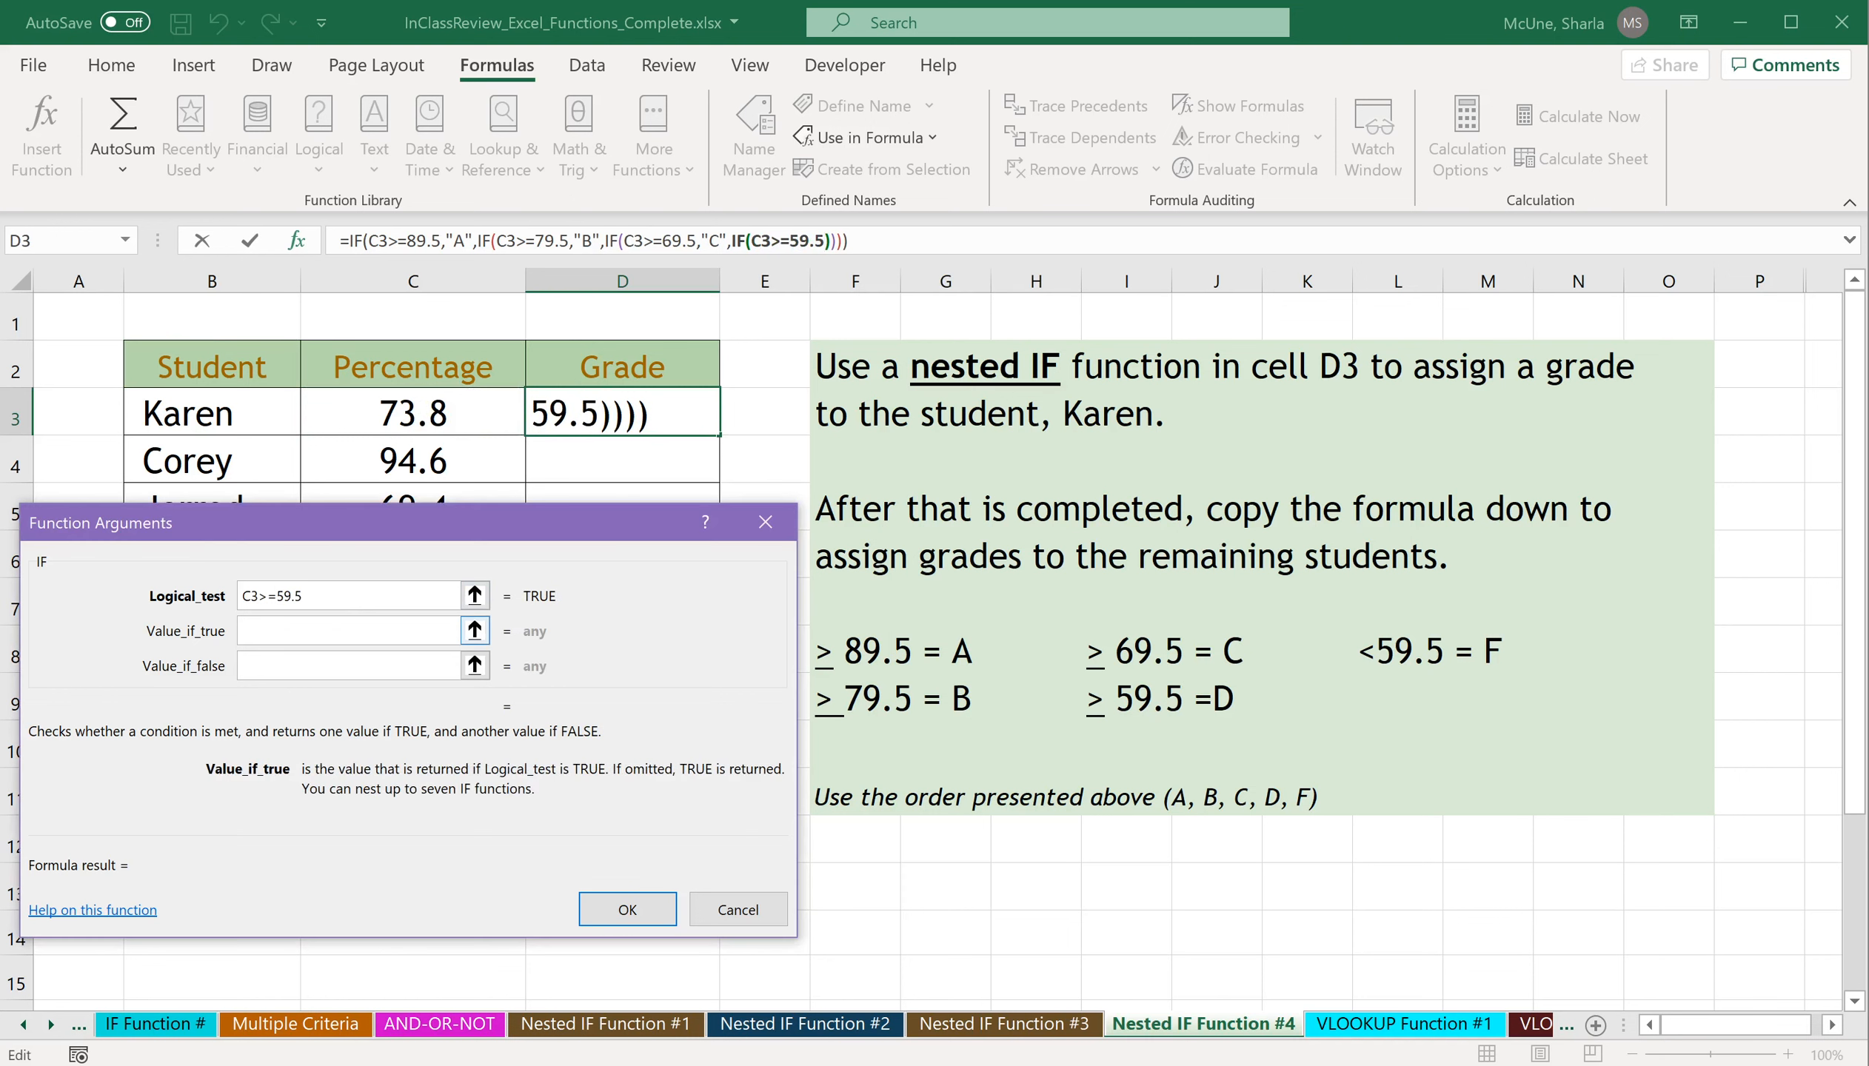
type("\"D\"")
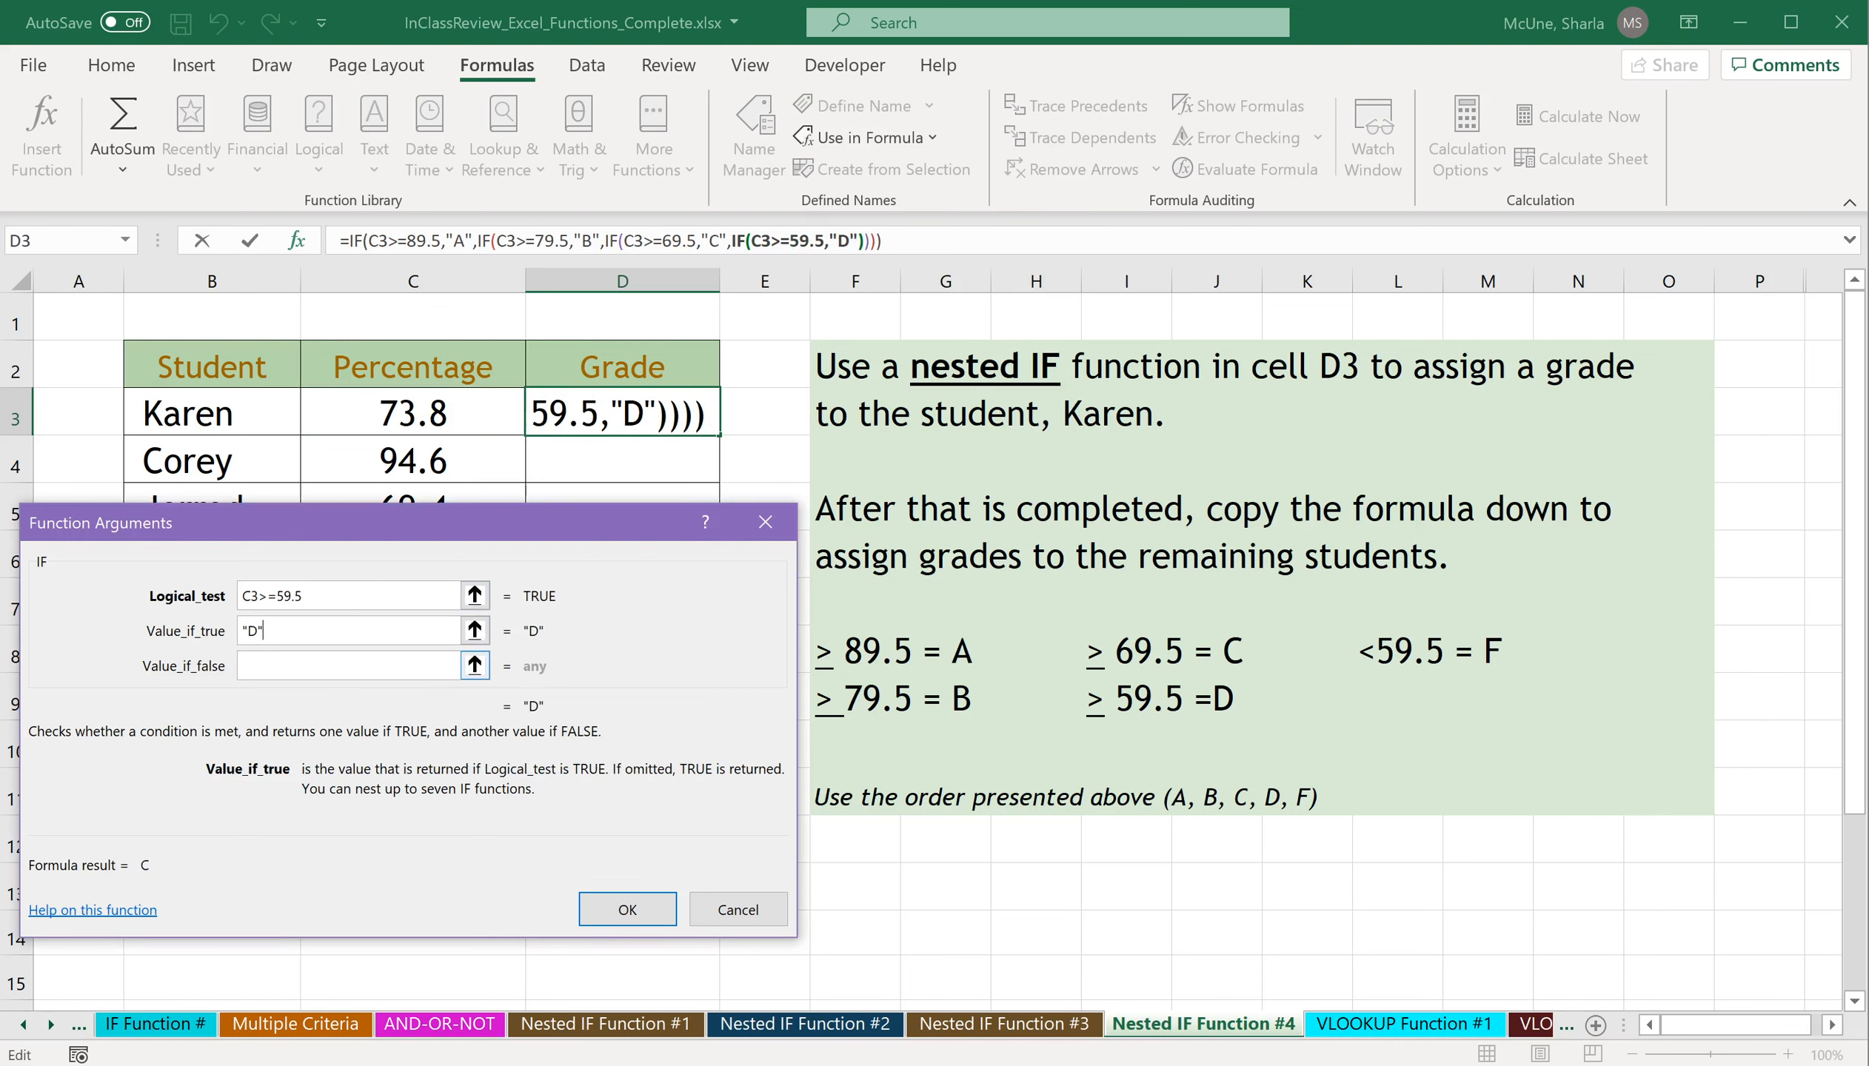
Set the innermost IF's value if false to "F" and complete the nested grade formula in D3.
left_click(355, 673)
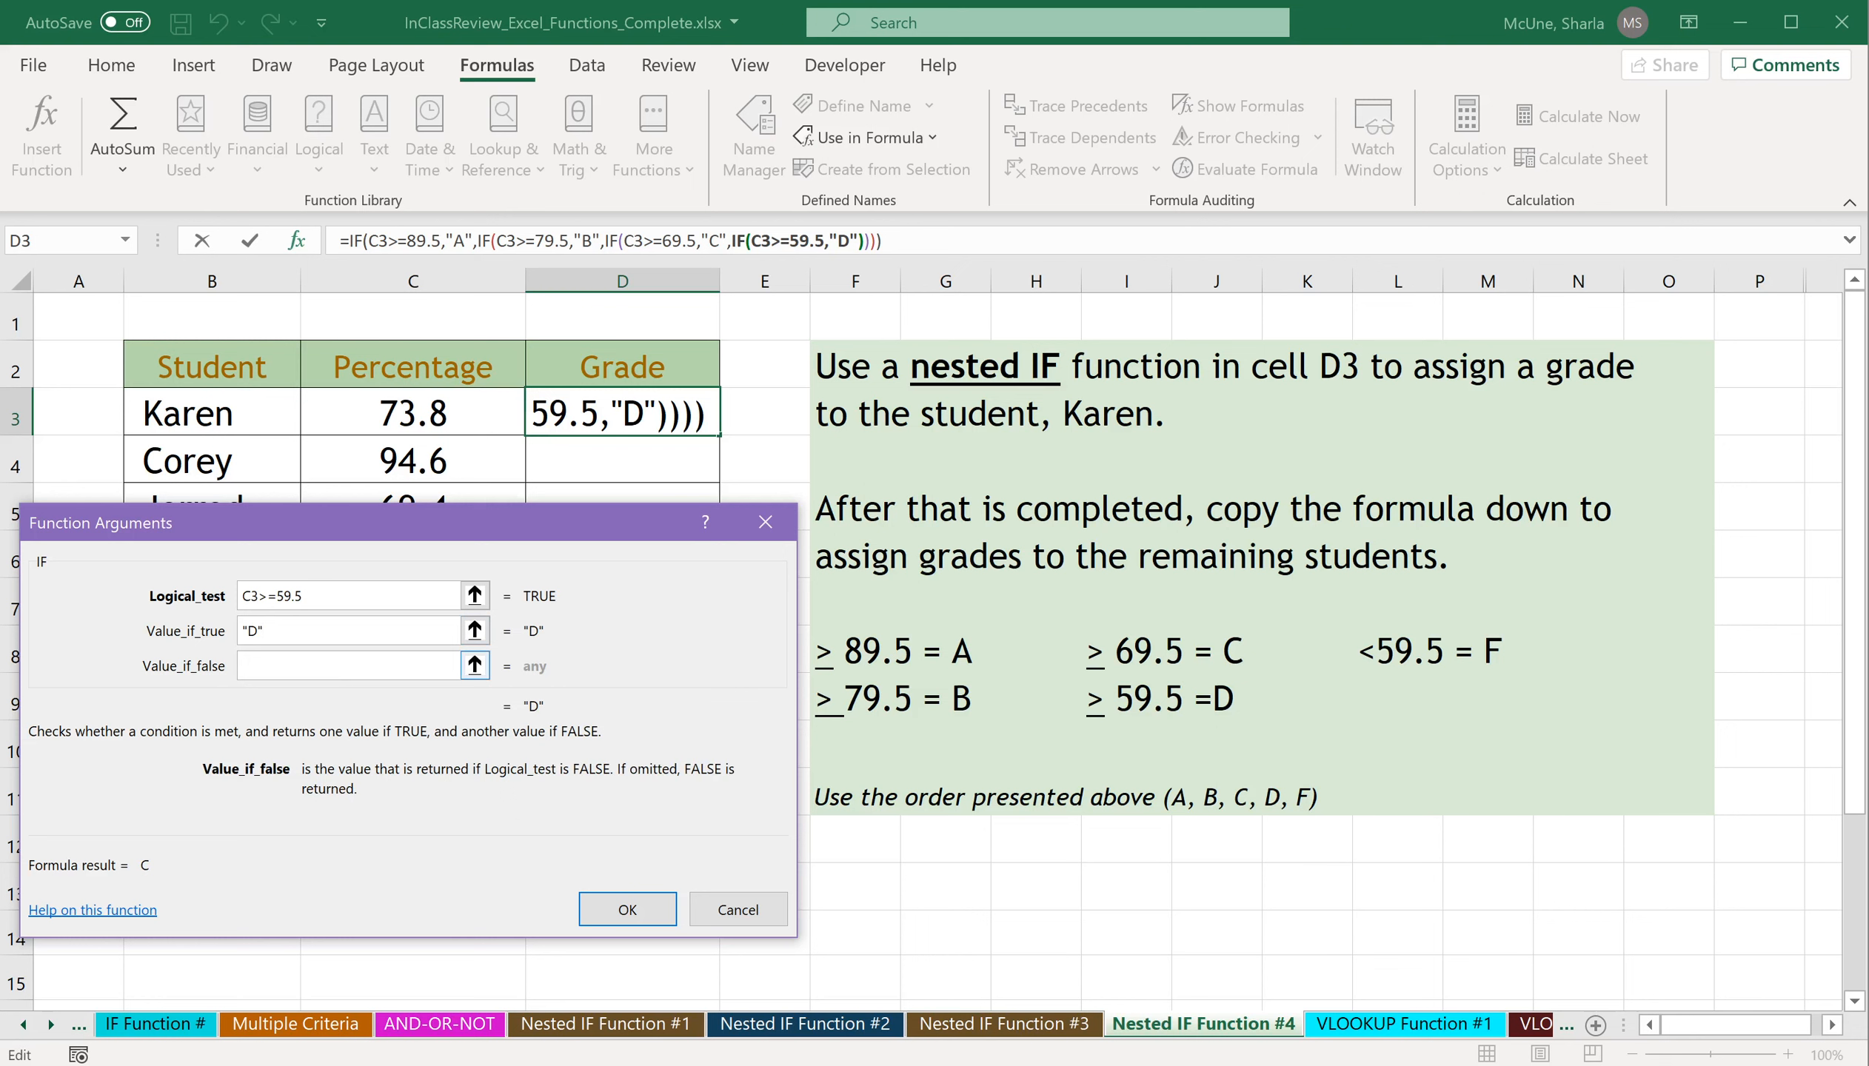
type("\"F\"")
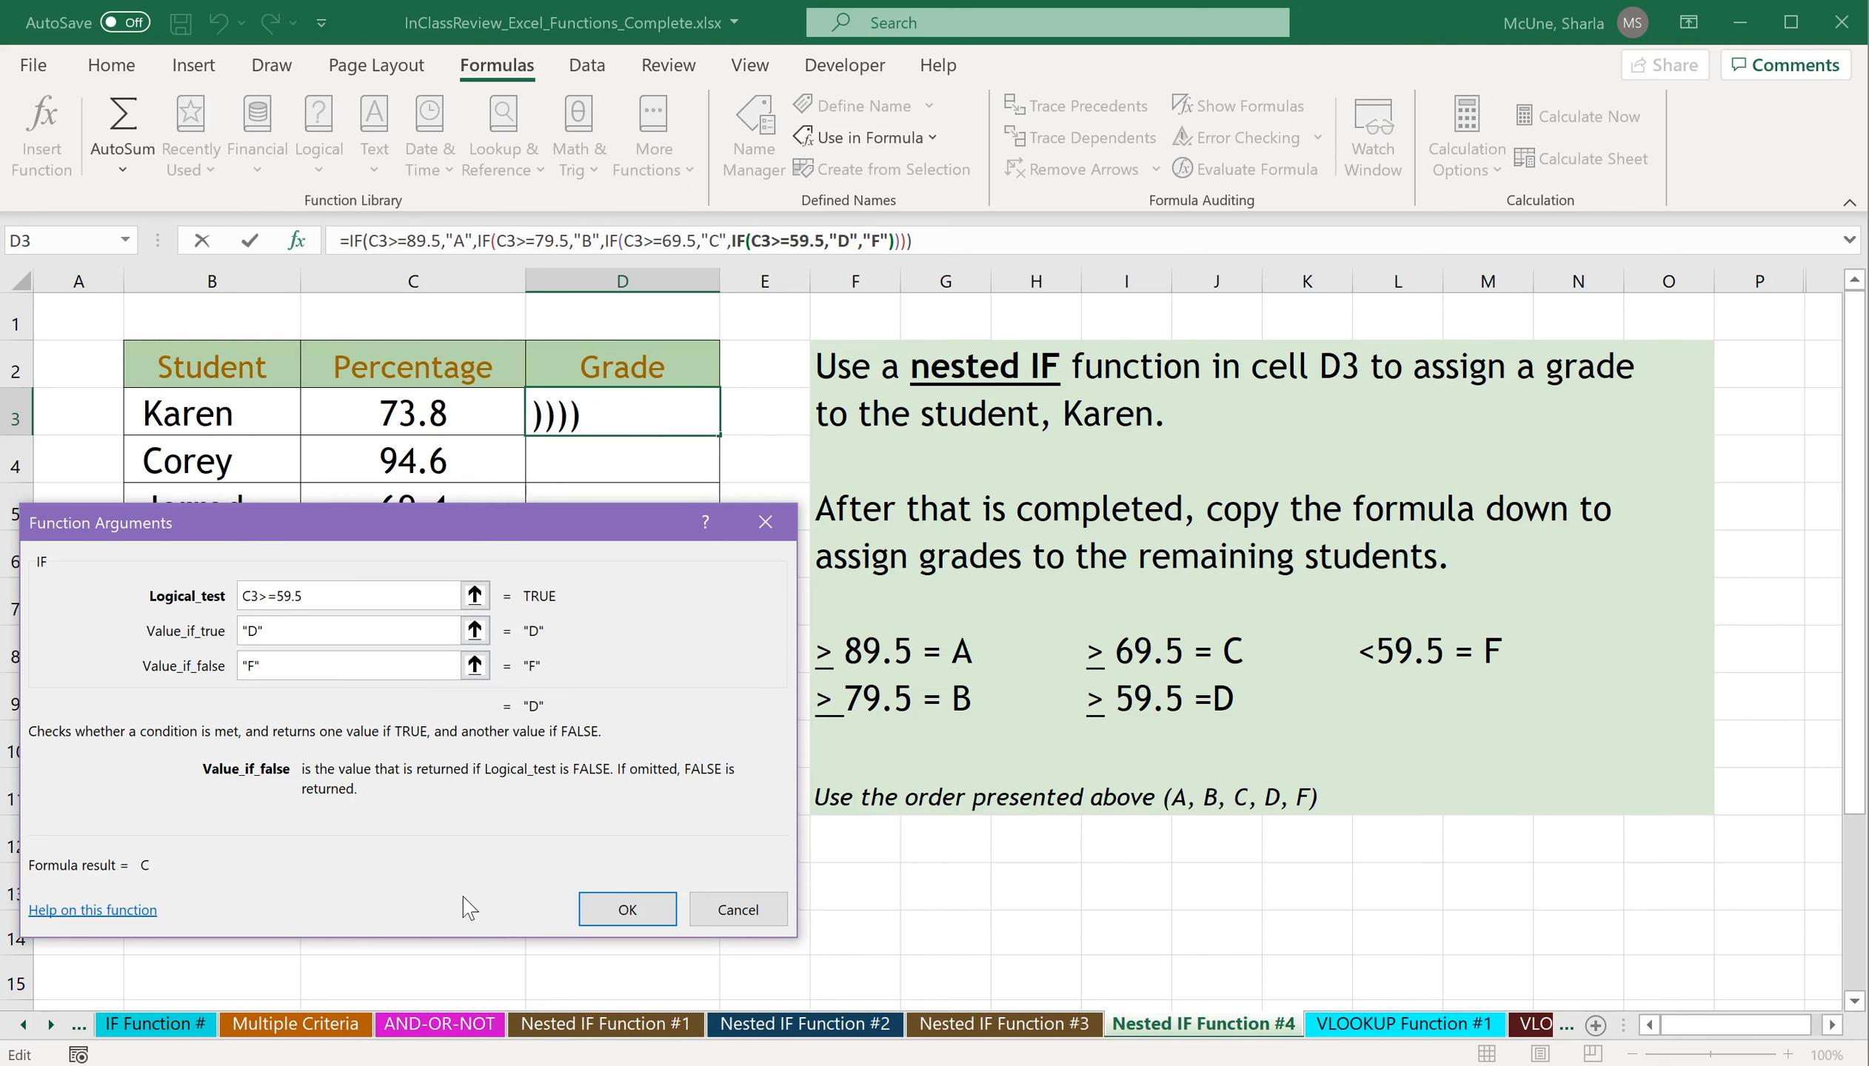
left_click(627, 910)
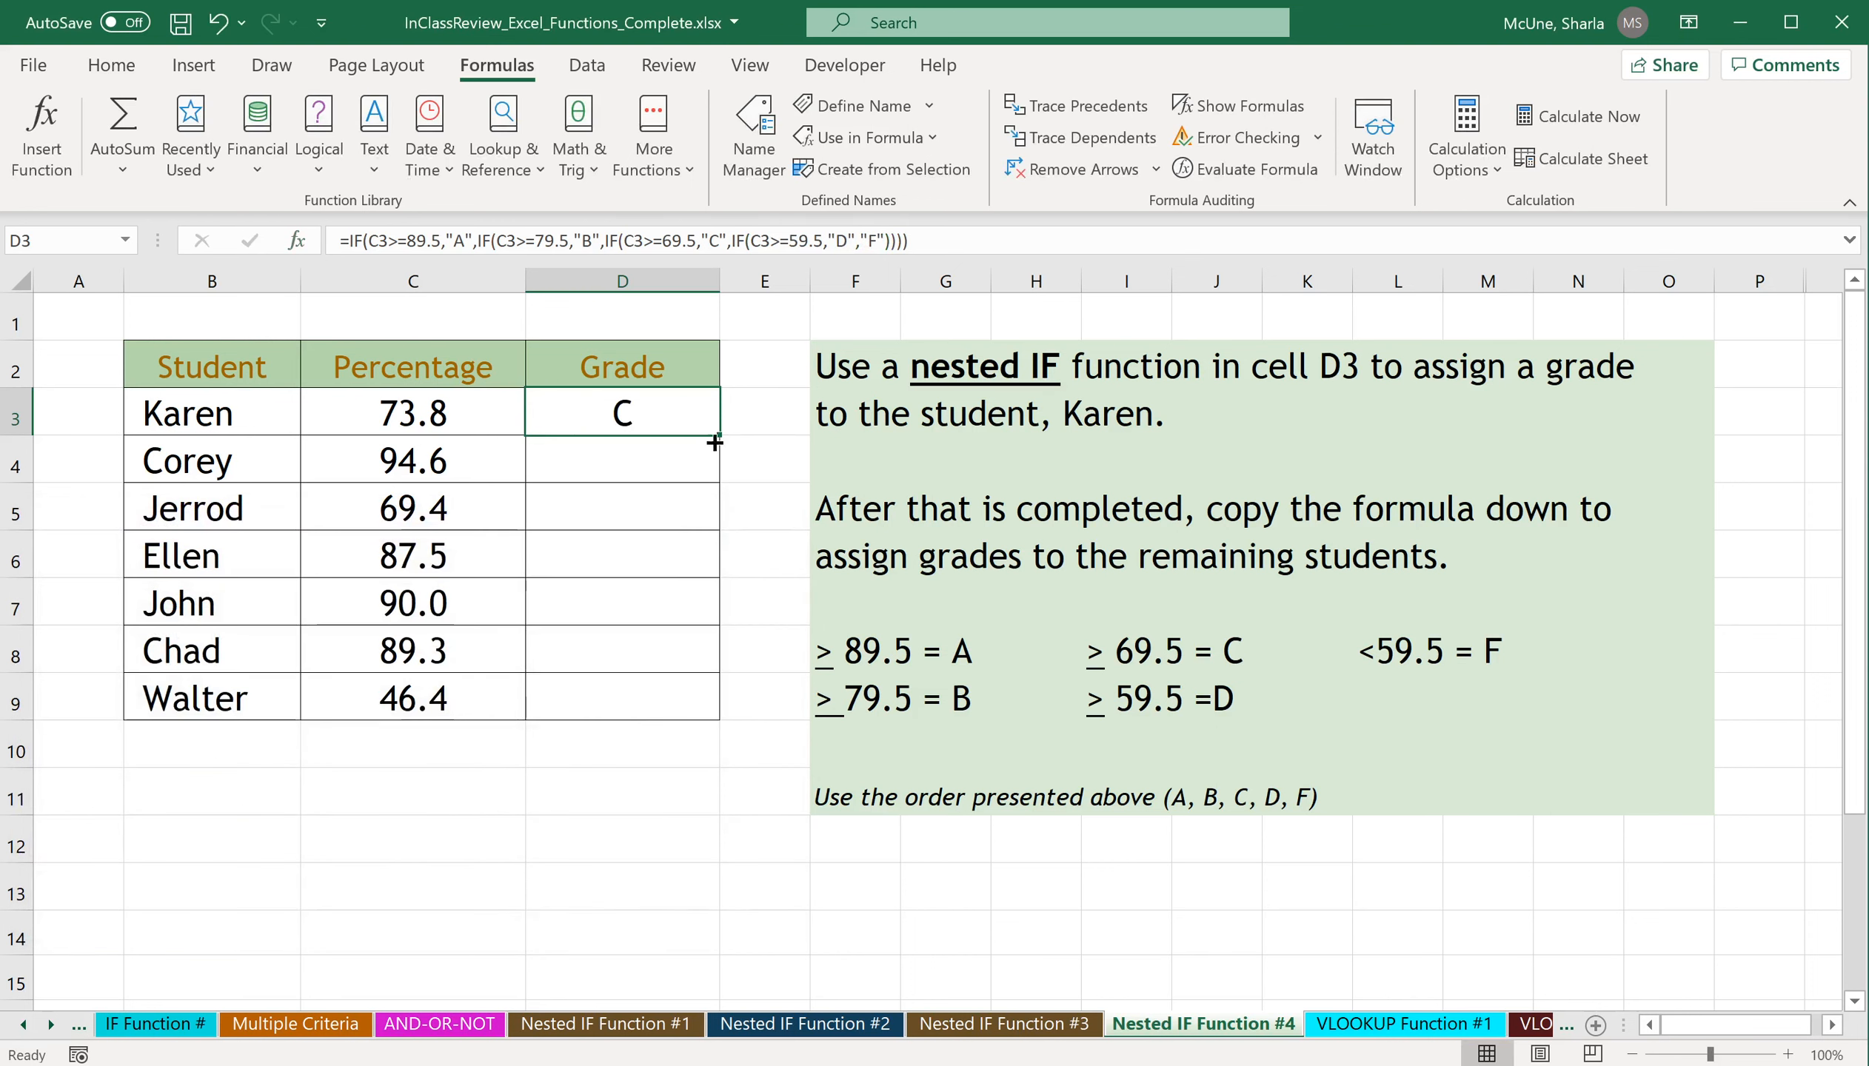
Copy the grade formula from D3 down through D9 for the remaining students.
left_click_drag(719, 434, 714, 531)
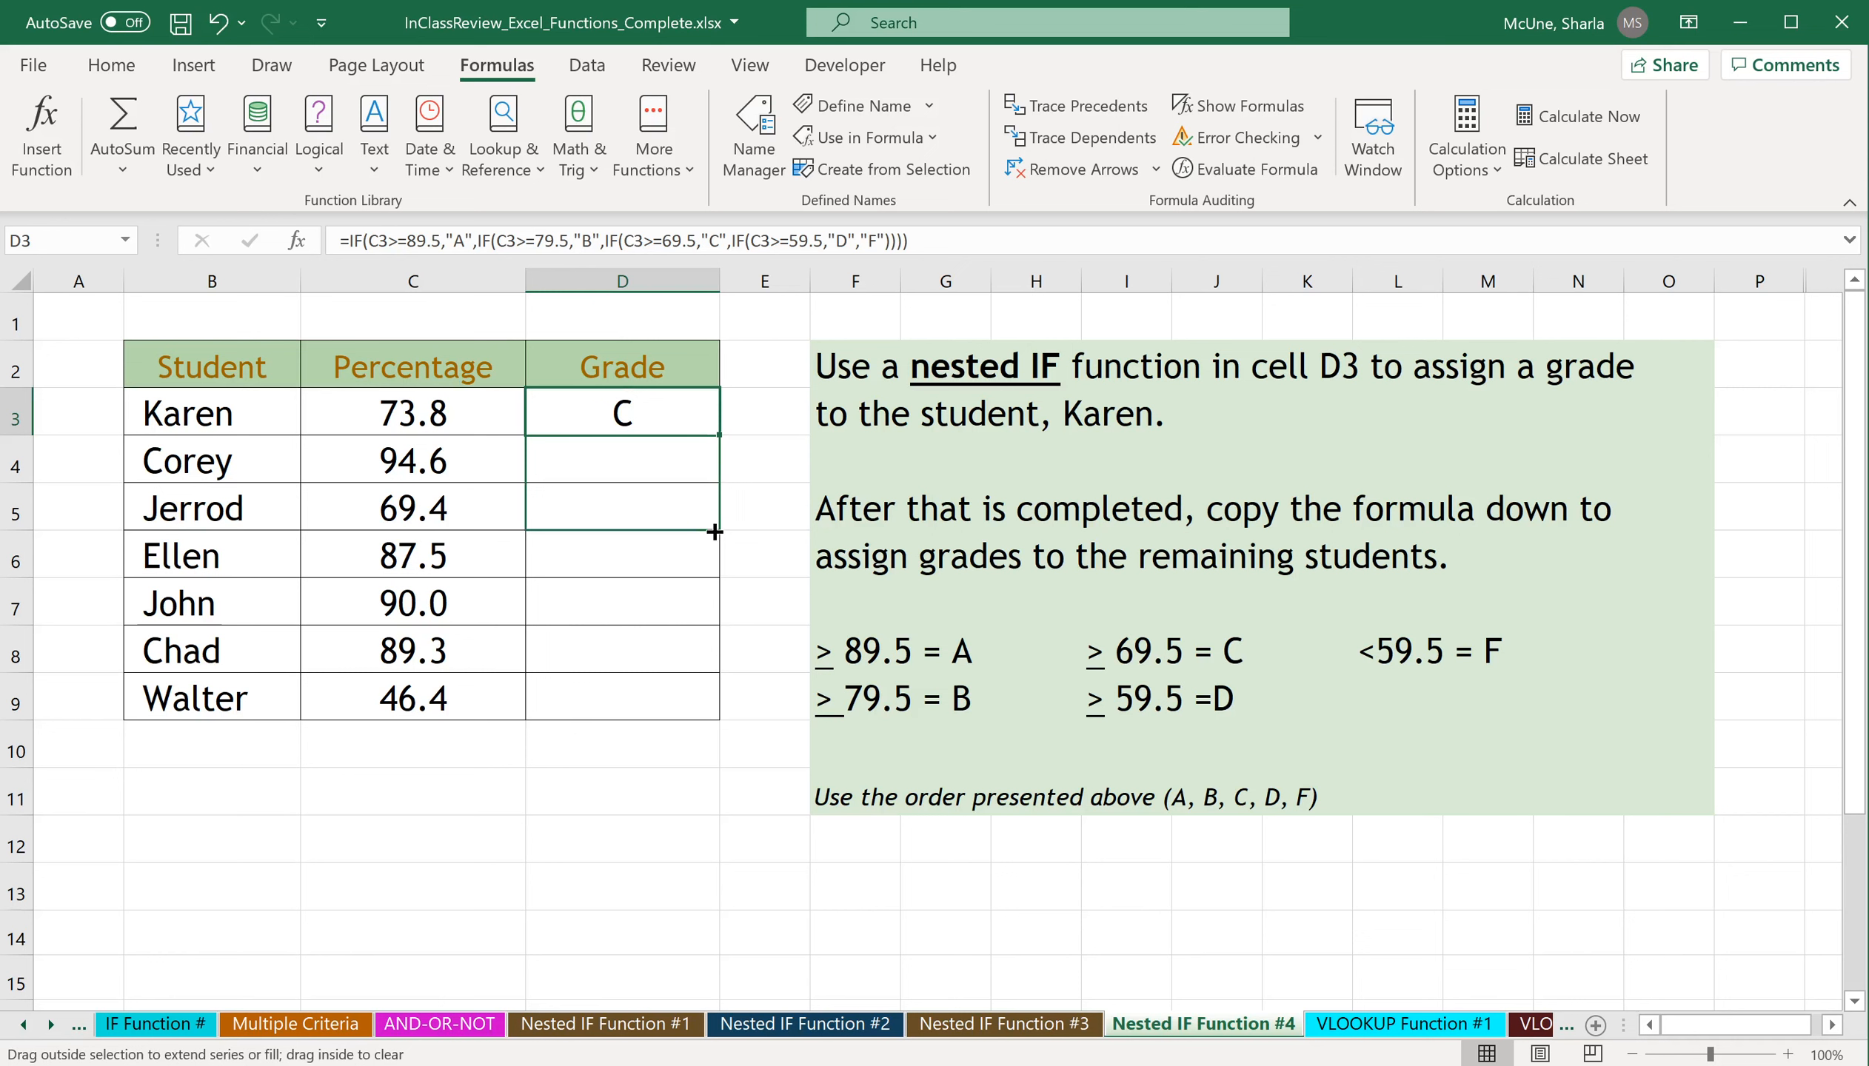
left_click_drag(715, 532, 684, 707)
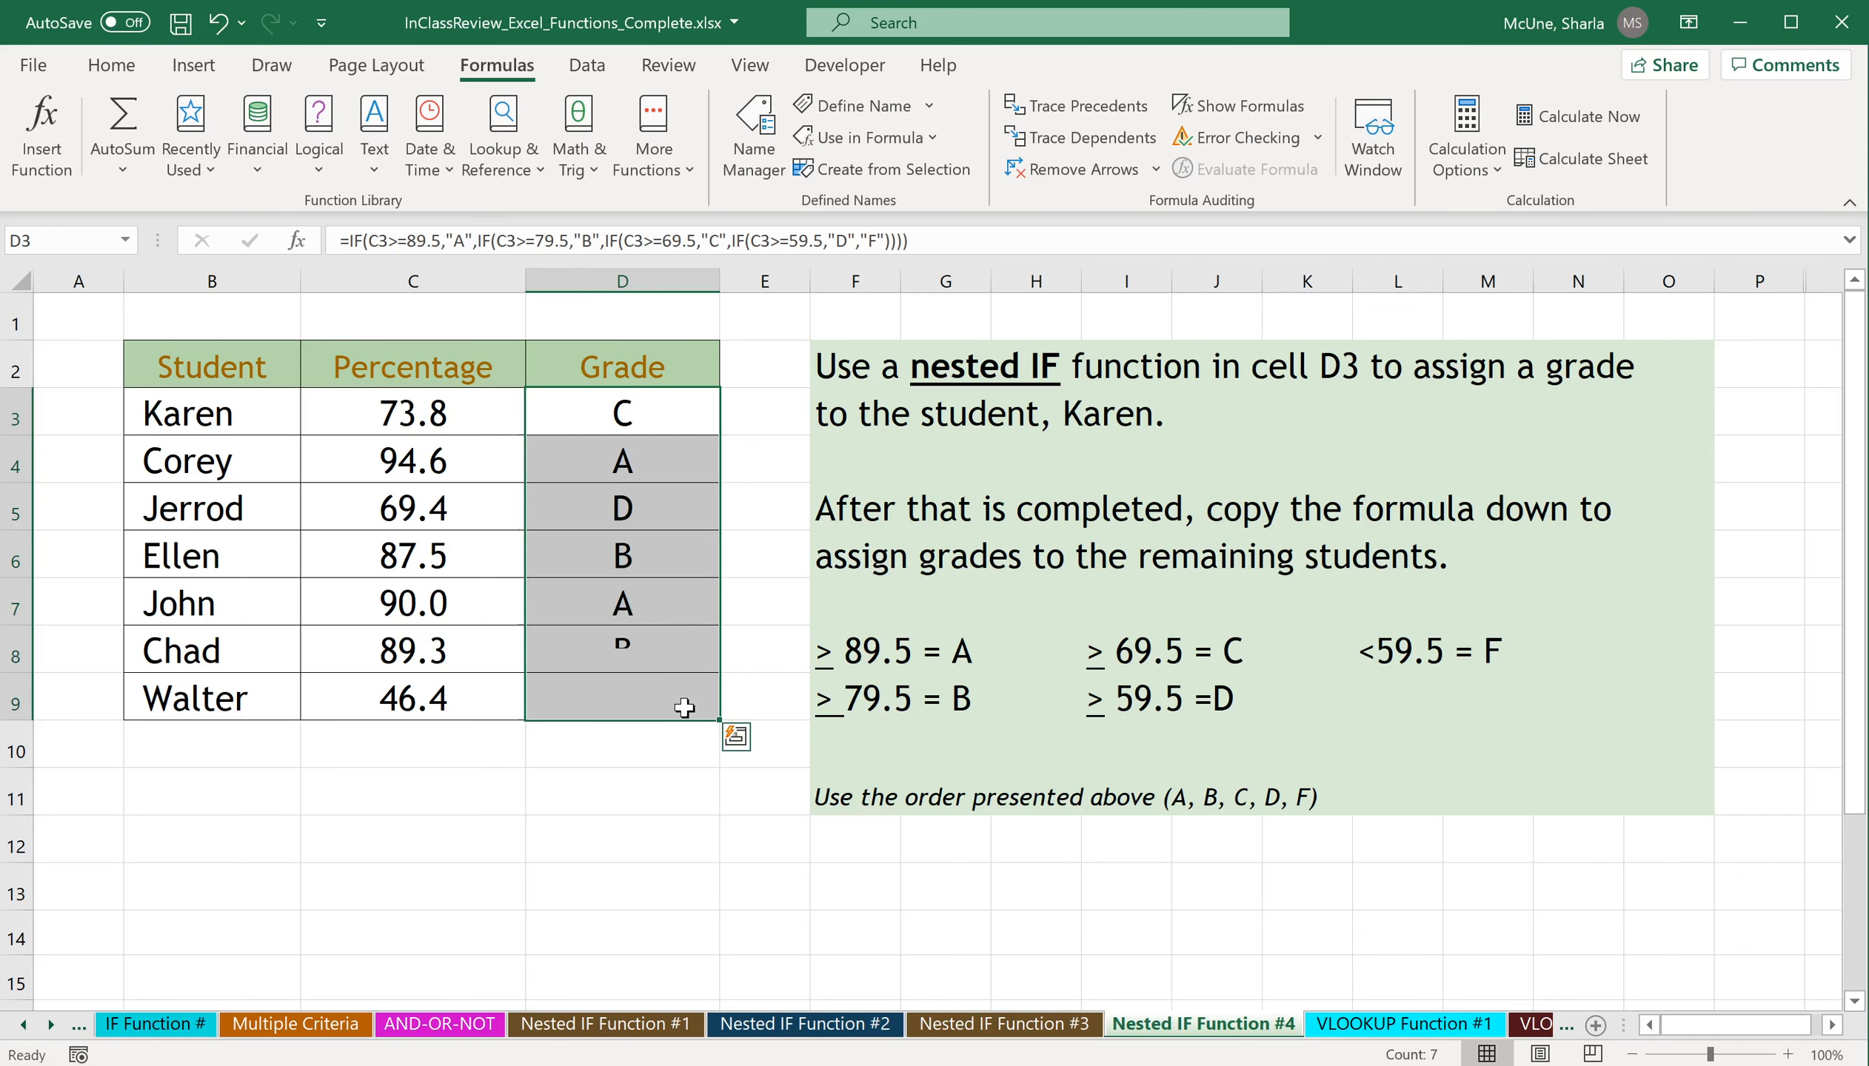
left_click(678, 604)
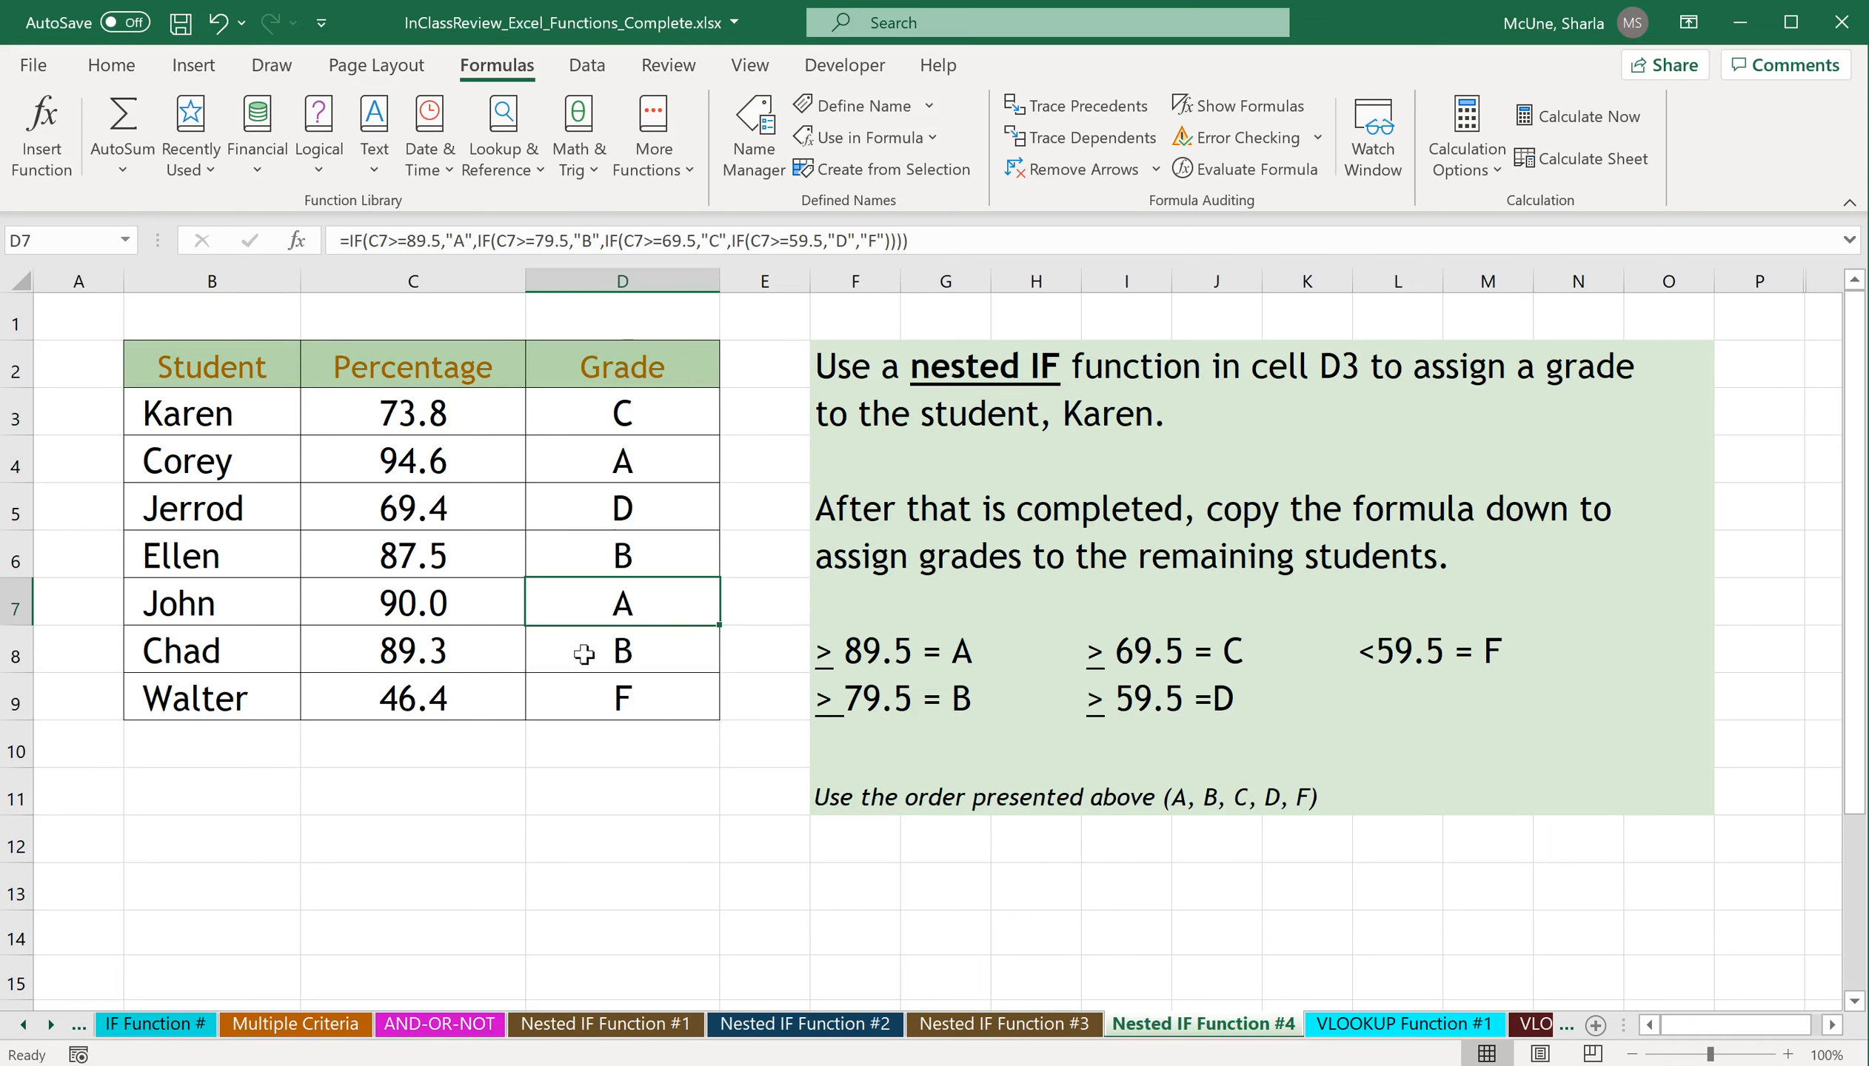
Test the grade formula by changing the percentage in C5 to 46, and undo that change.
left_click(466, 513)
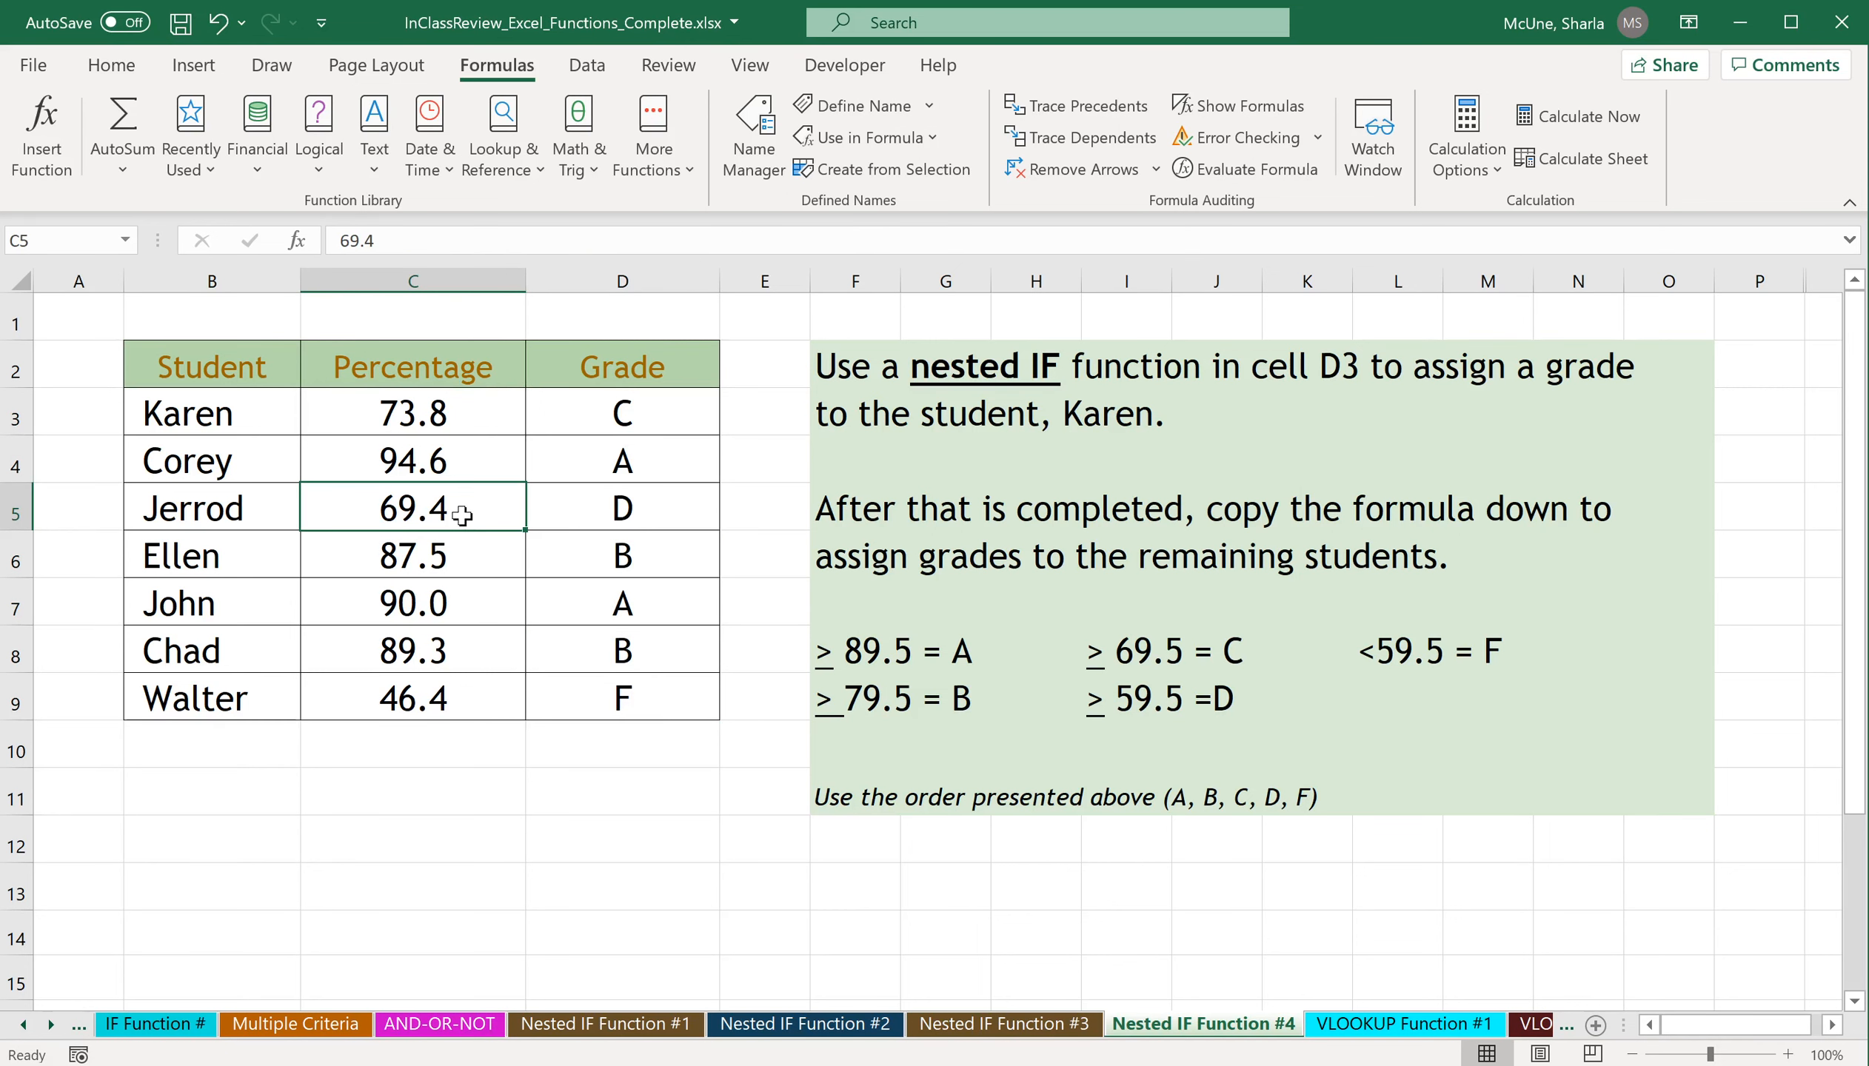
type("46")
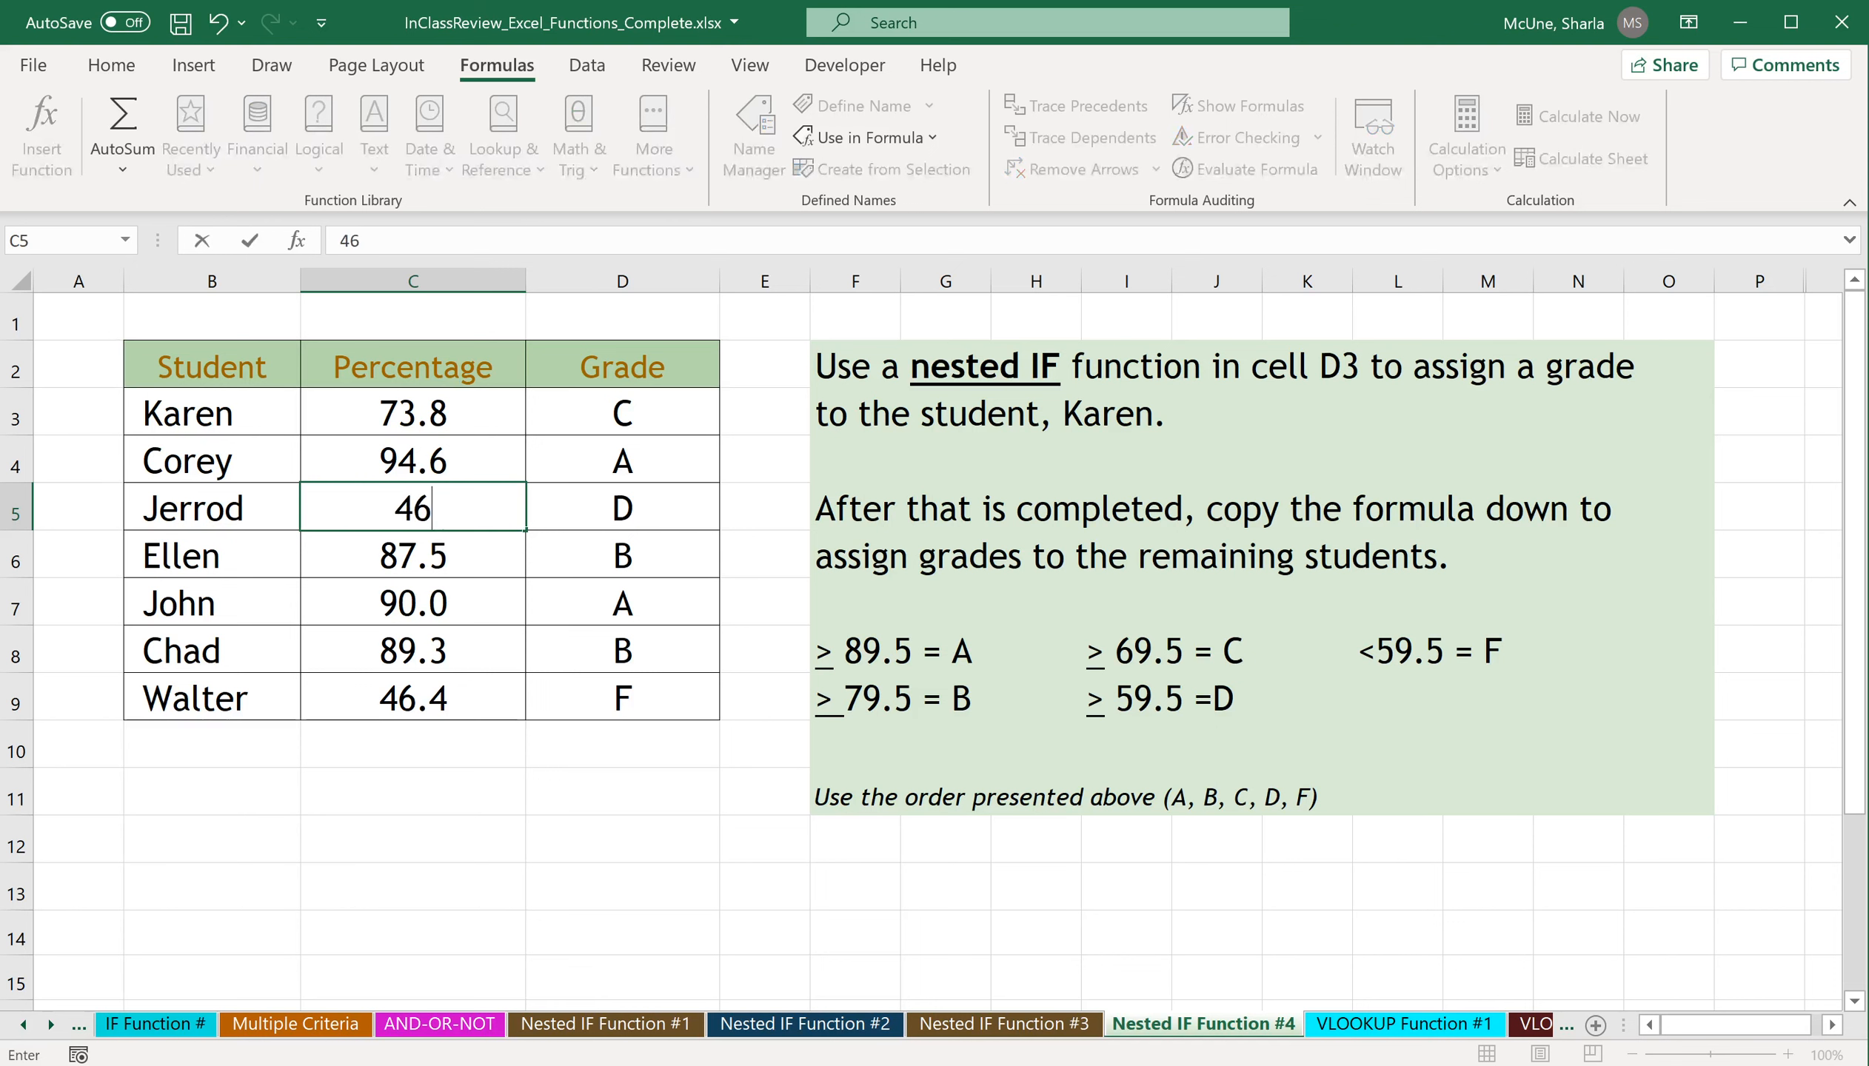
key("Return")
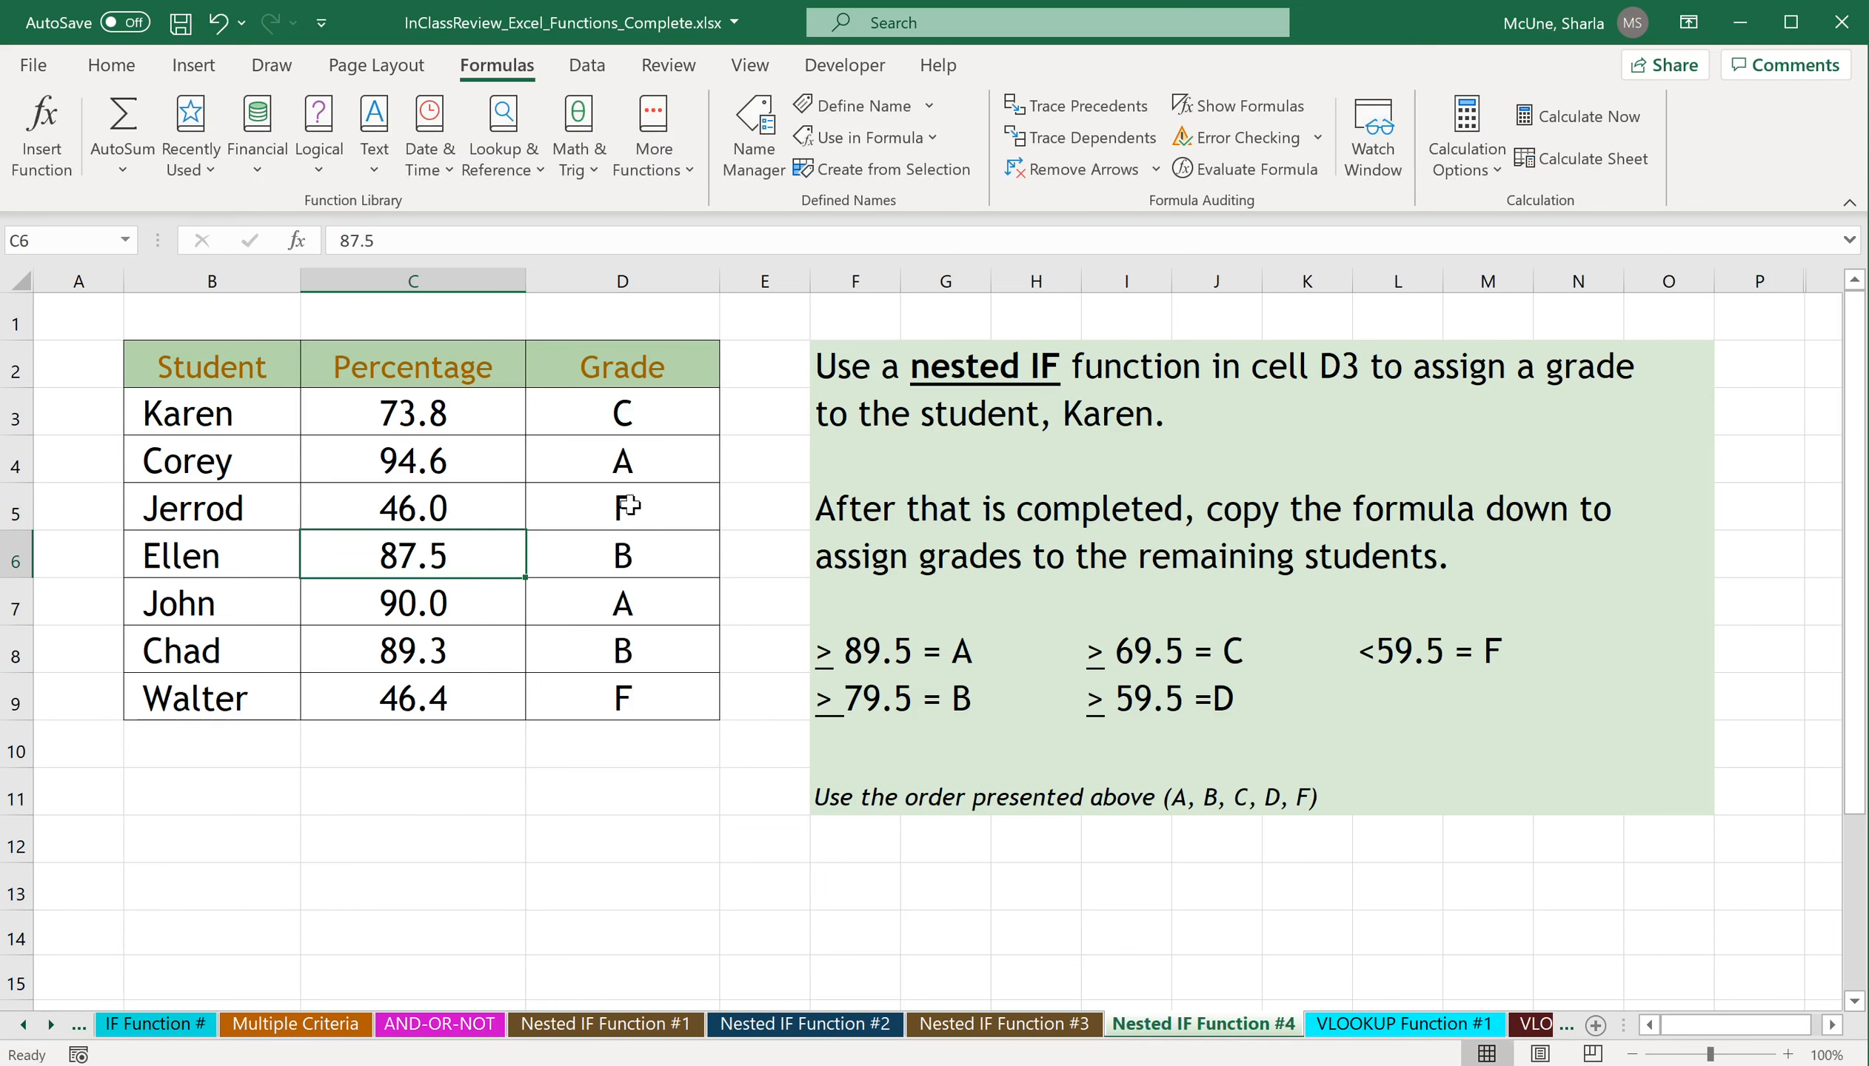
left_click(218, 23)
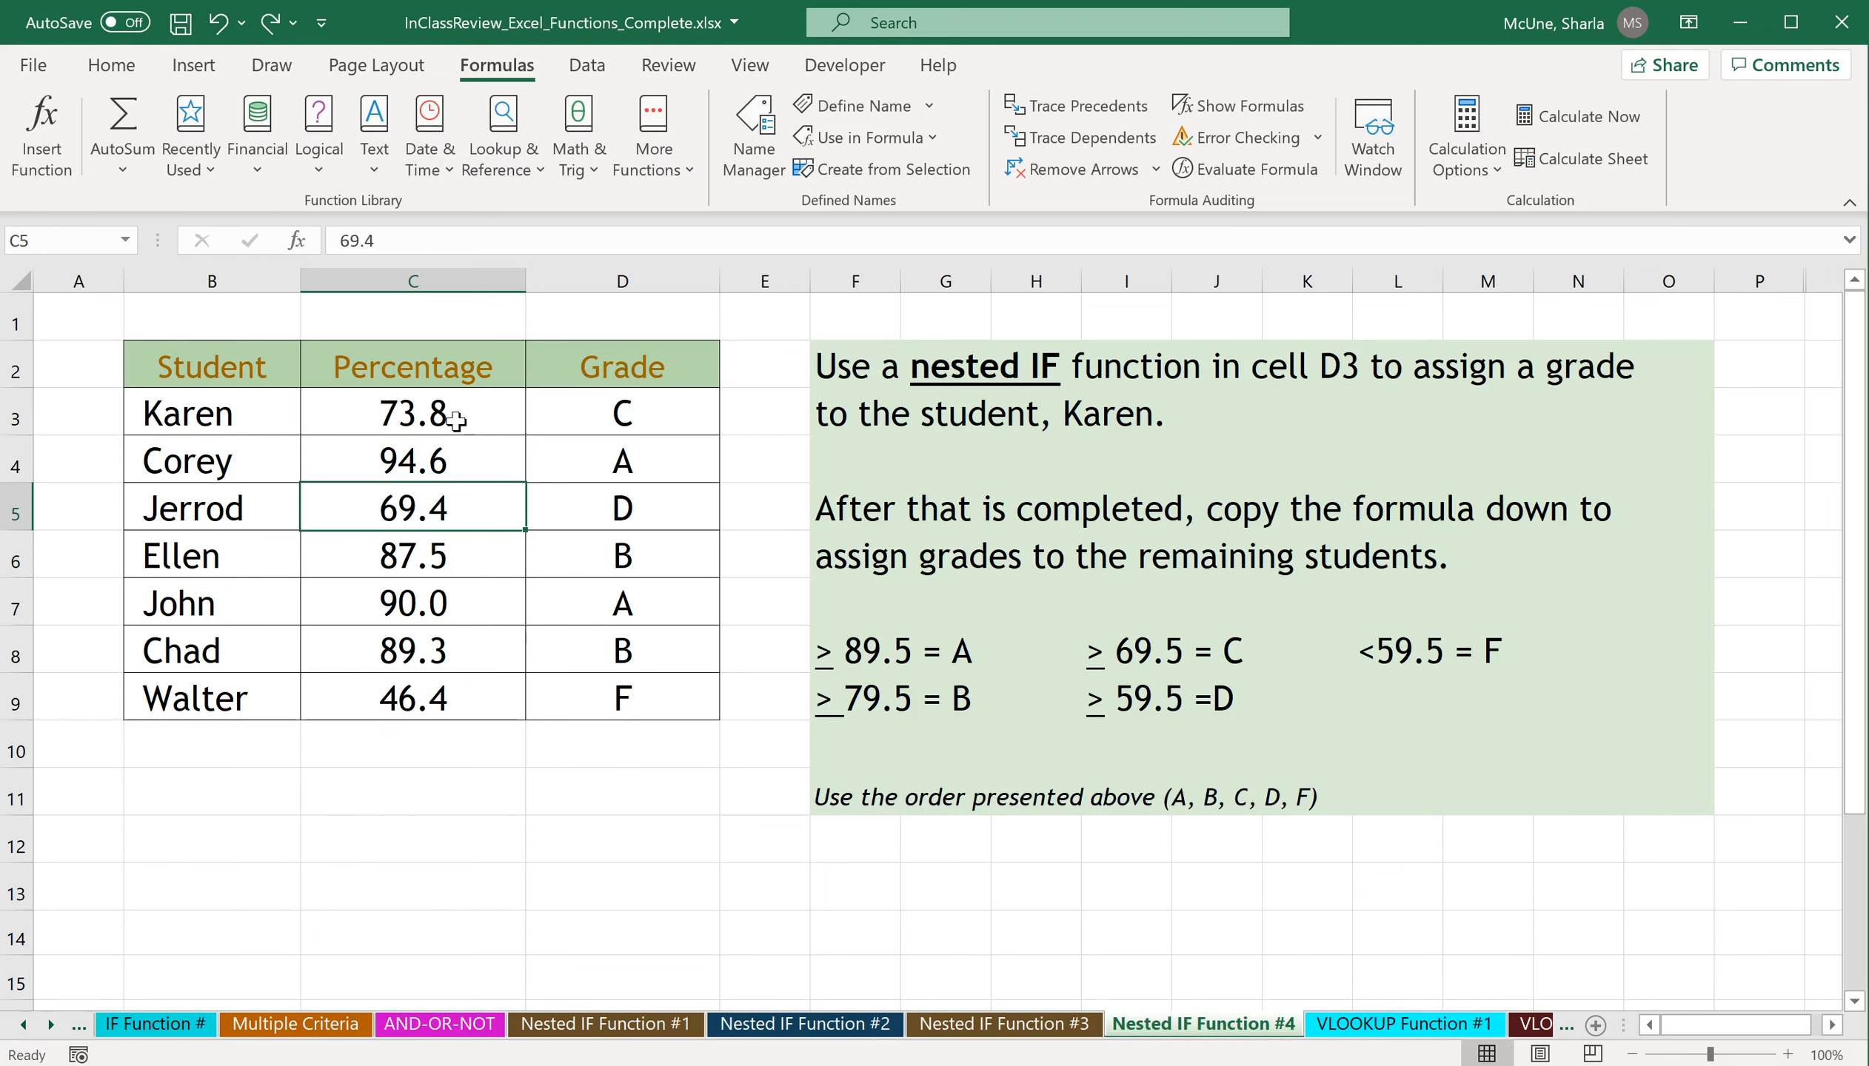
left_click(619, 508)
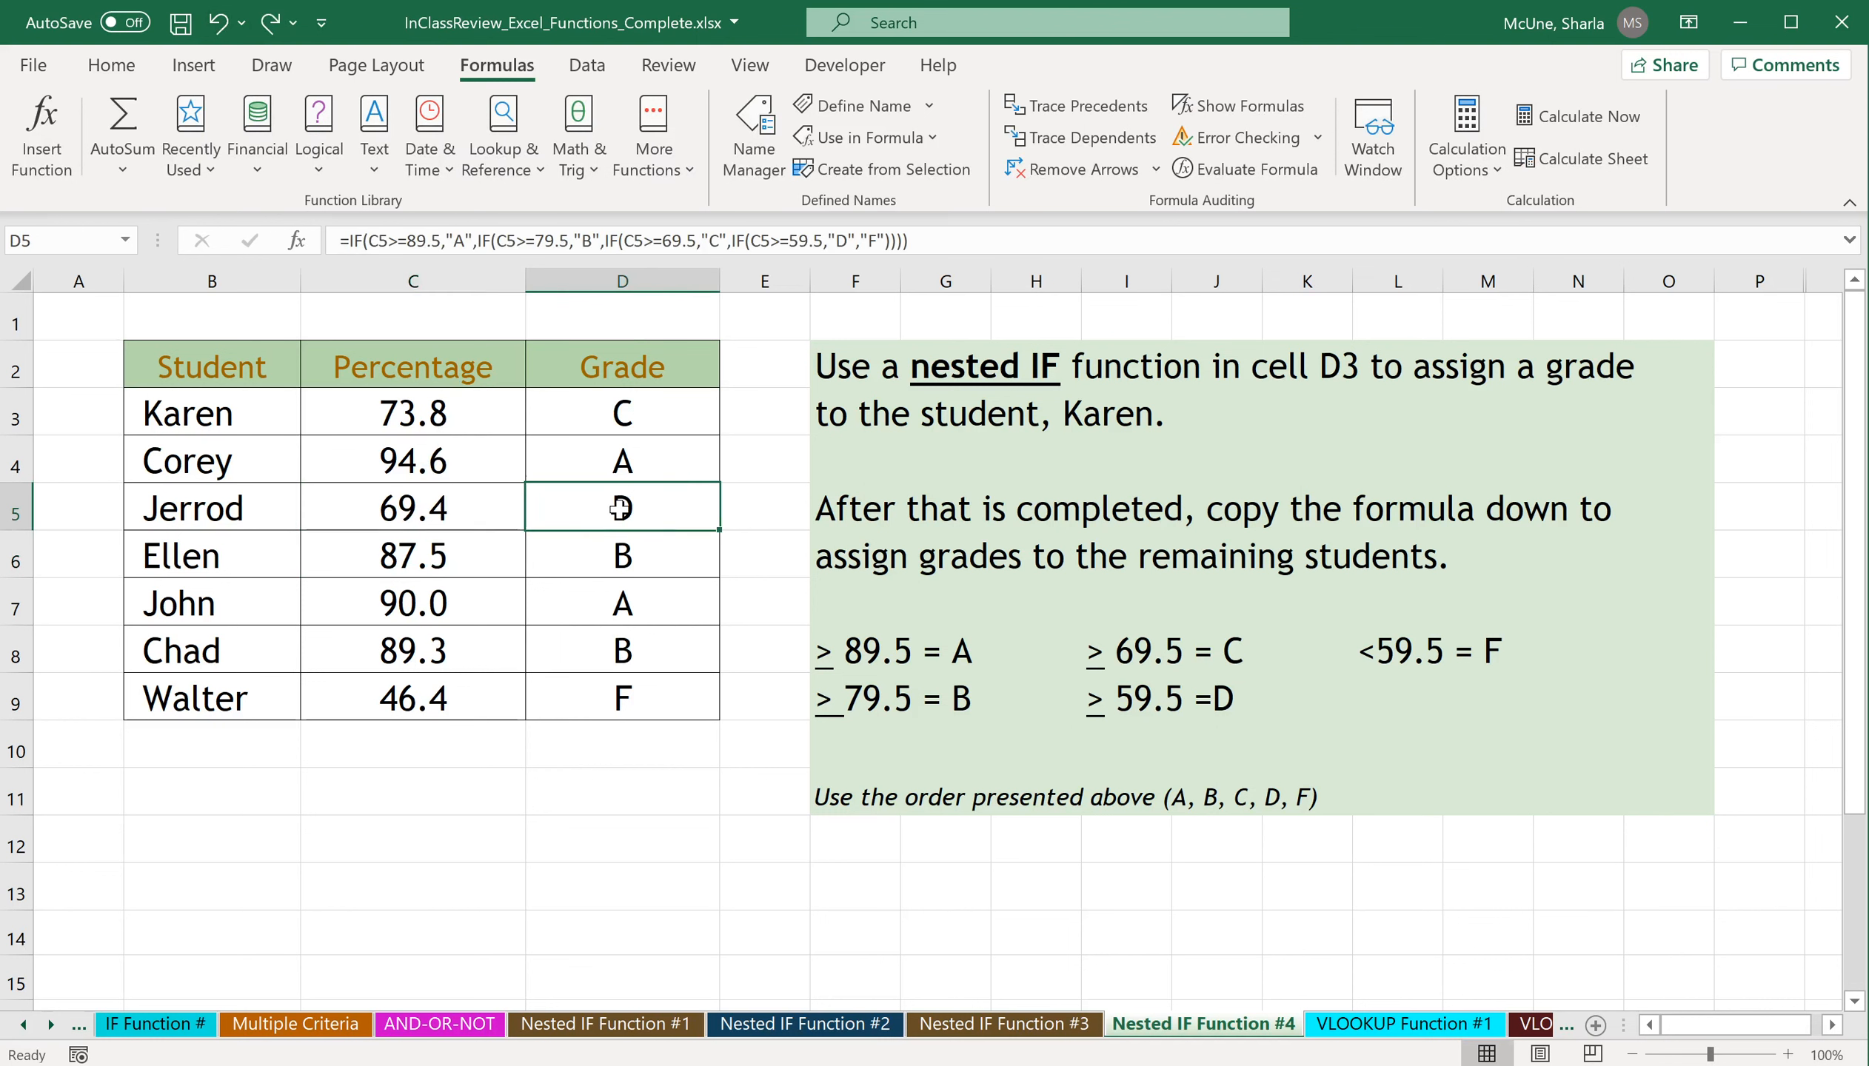